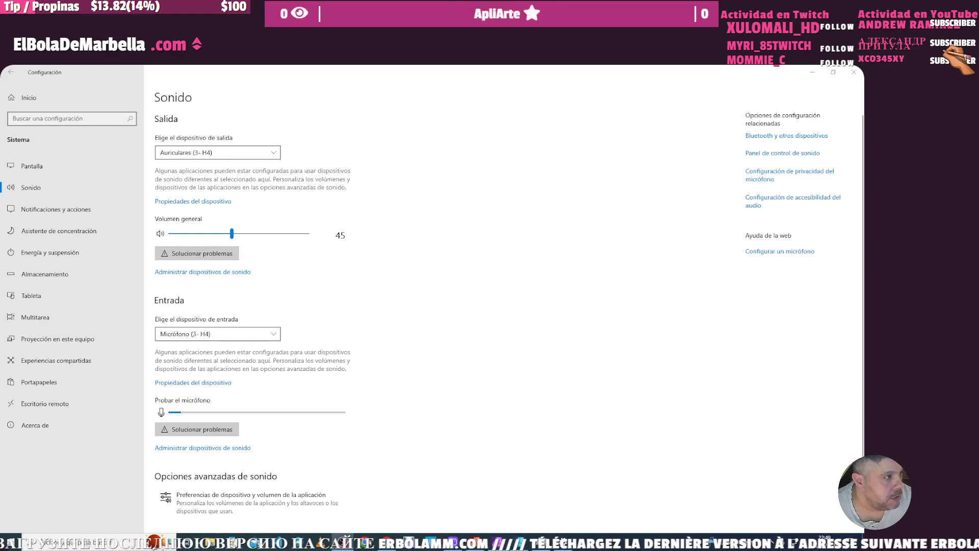
- Minimize Settings, move and shrink Task Manager, and close the Apple Developer tab
left_click(815, 74)
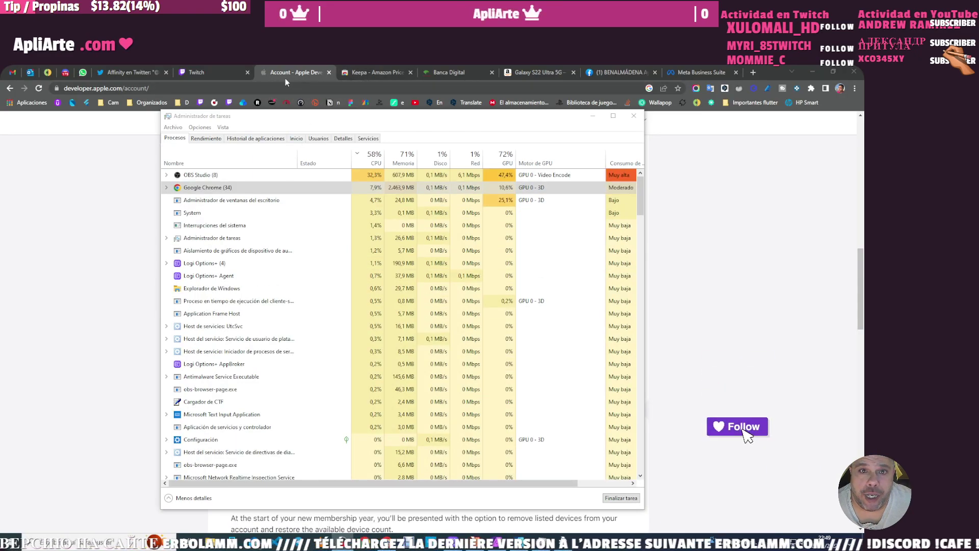
mouse_move(326, 119)
left_mouse_down()
mouse_move(331, 190)
mouse_move(332, 170)
mouse_move(322, 170)
left_mouse_up()
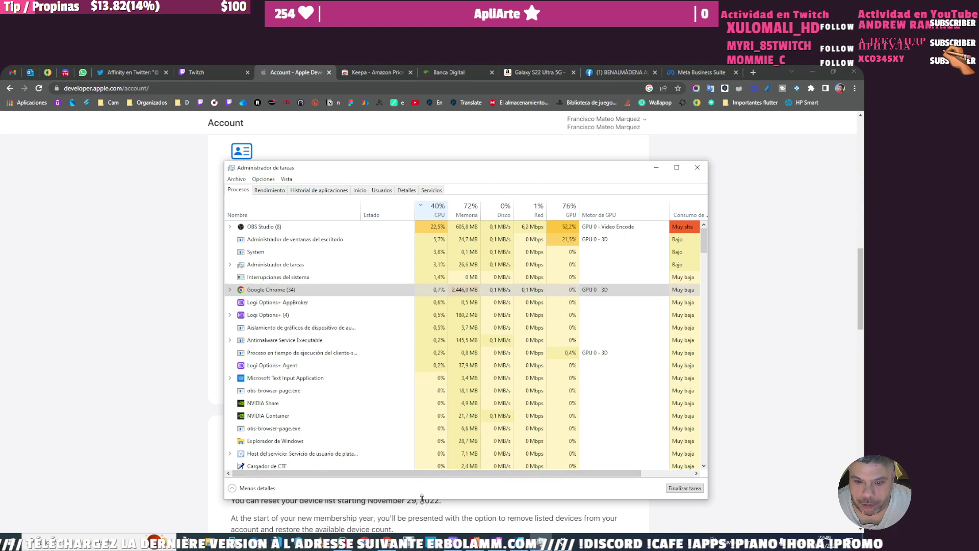
left_click_drag(423, 499, 421, 302)
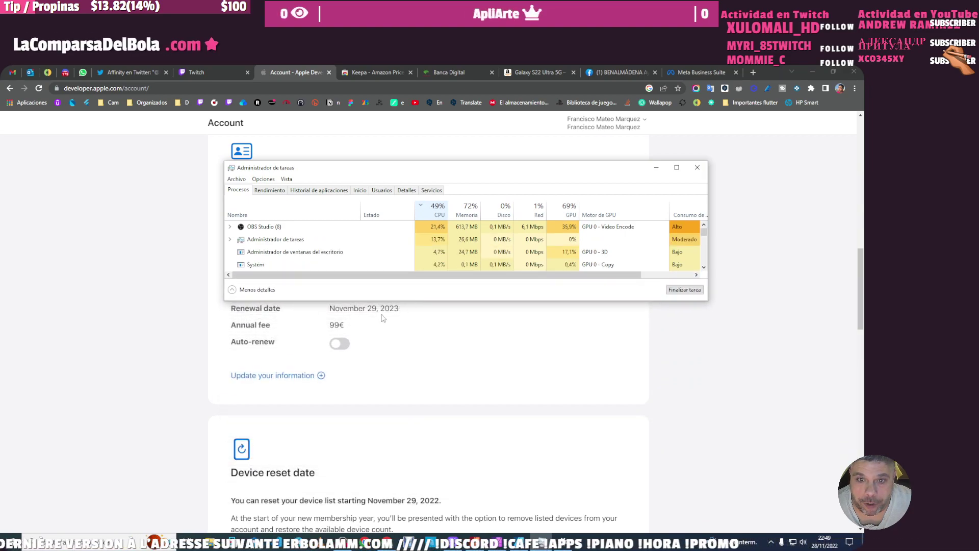
left_click(329, 72)
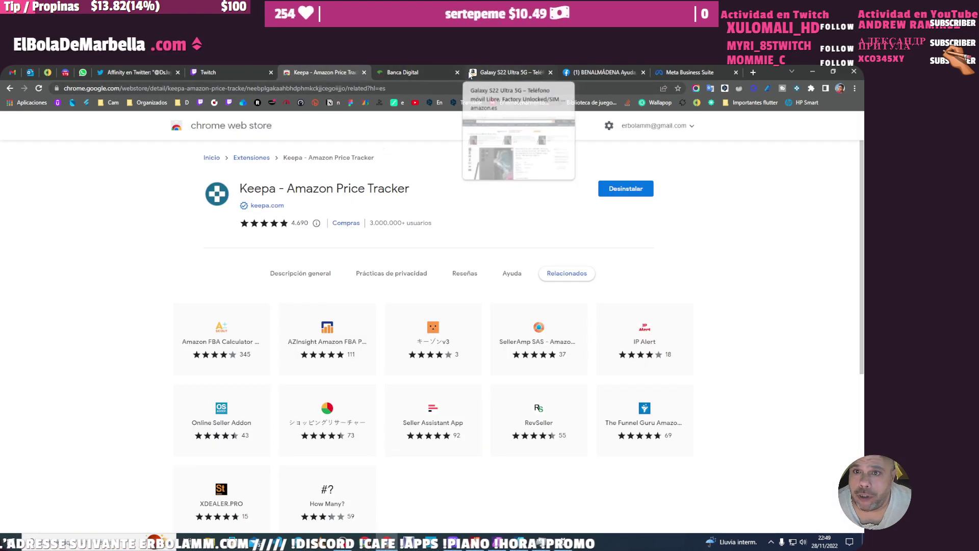
- Close the Banca Digital tab and switch to the Twitch stream manager dashboard
left_click(457, 72)
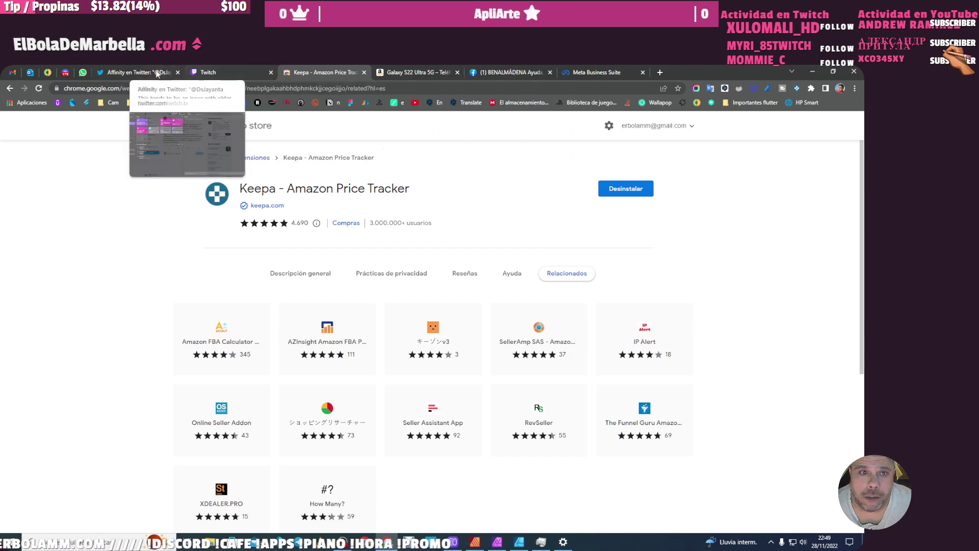
left_click(219, 72)
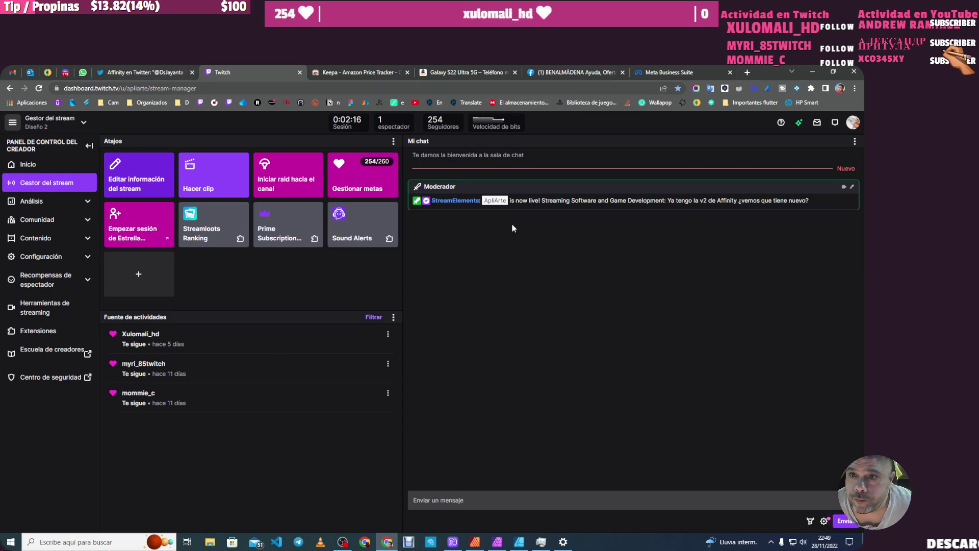
- Bring Affinity Publisher forward, move its Cuenta panel down-left, and start a Windows search
left_click(475, 542)
left_click(519, 542)
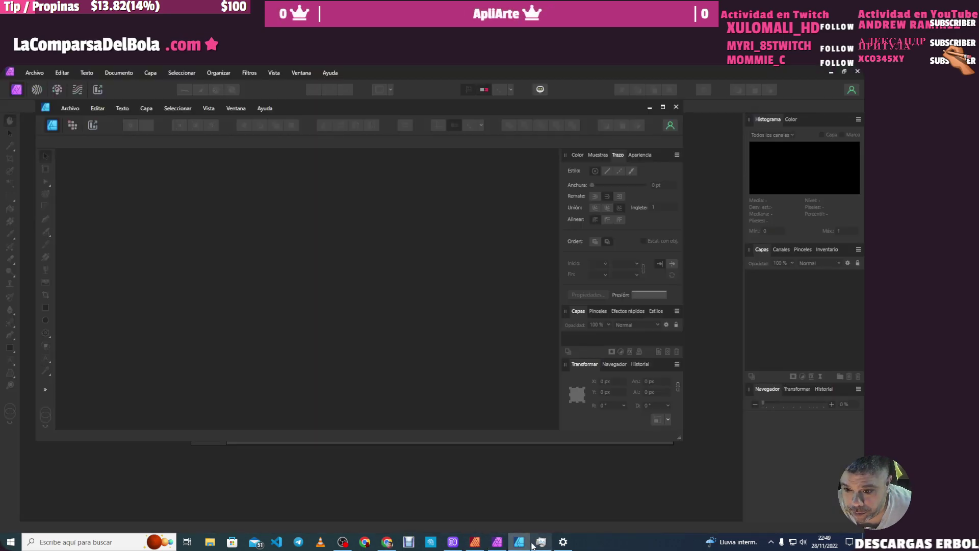
left_click(477, 544)
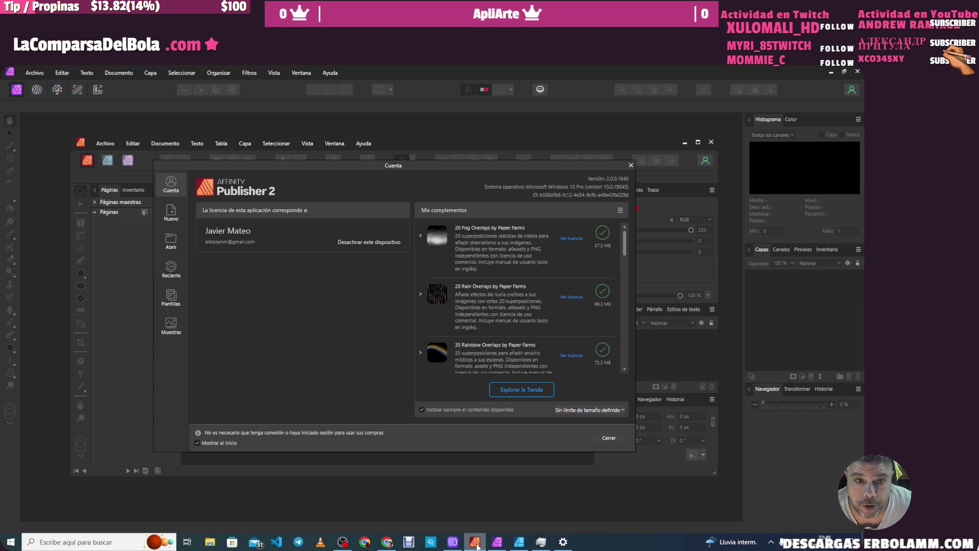
left_click_drag(221, 165, 177, 213)
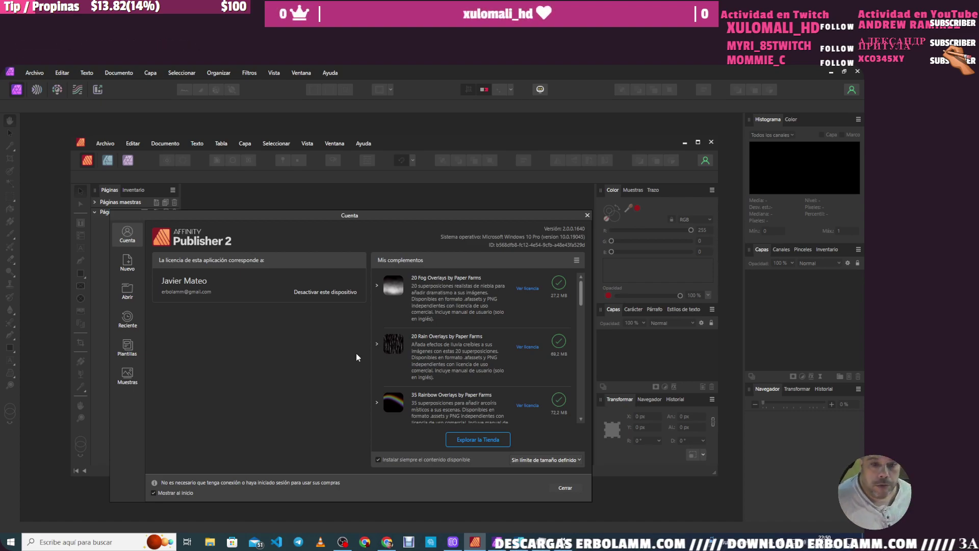
left_click(62, 544)
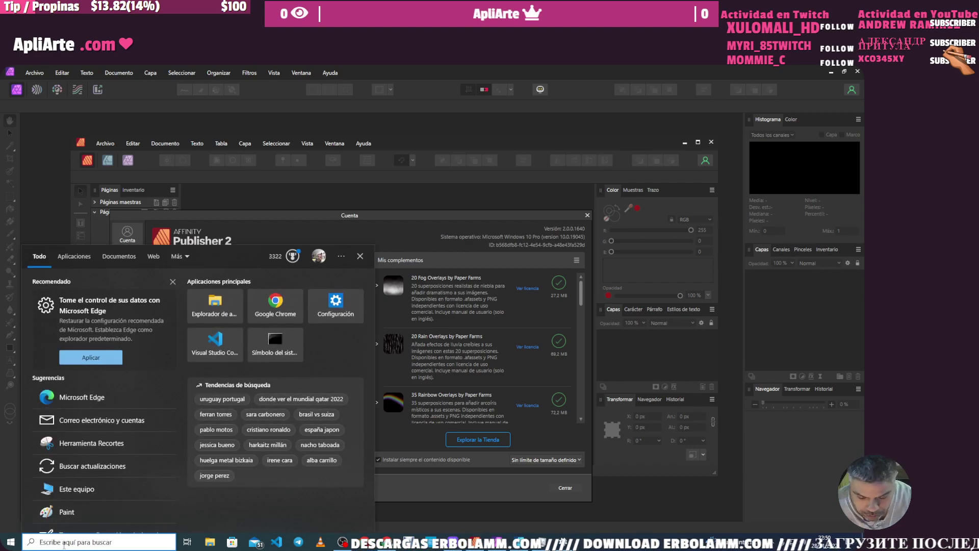
type("team")
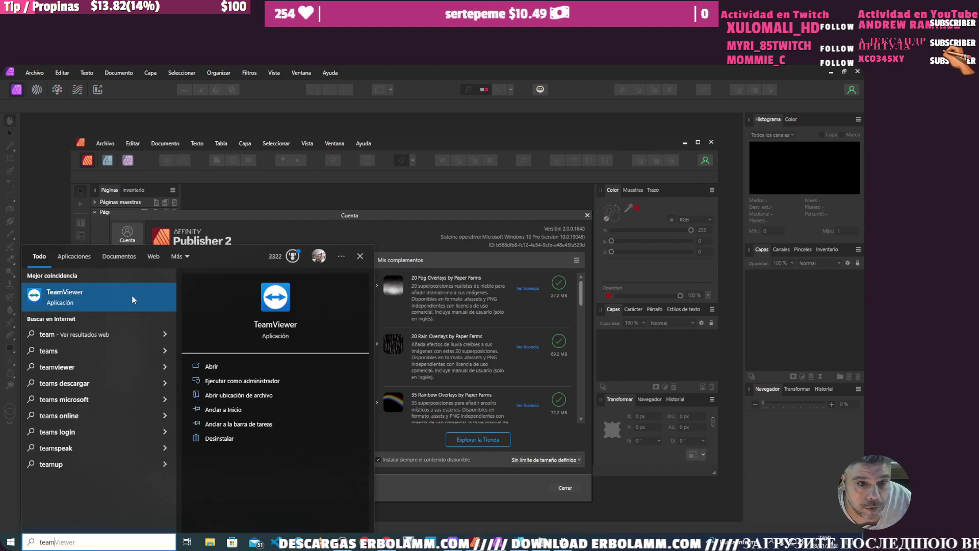
left_click(64, 297)
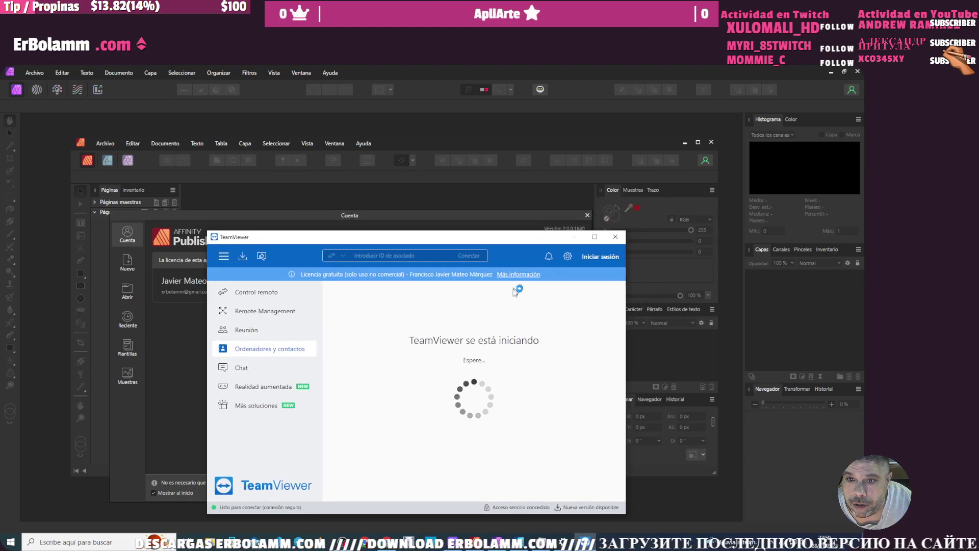
left_click(548, 225)
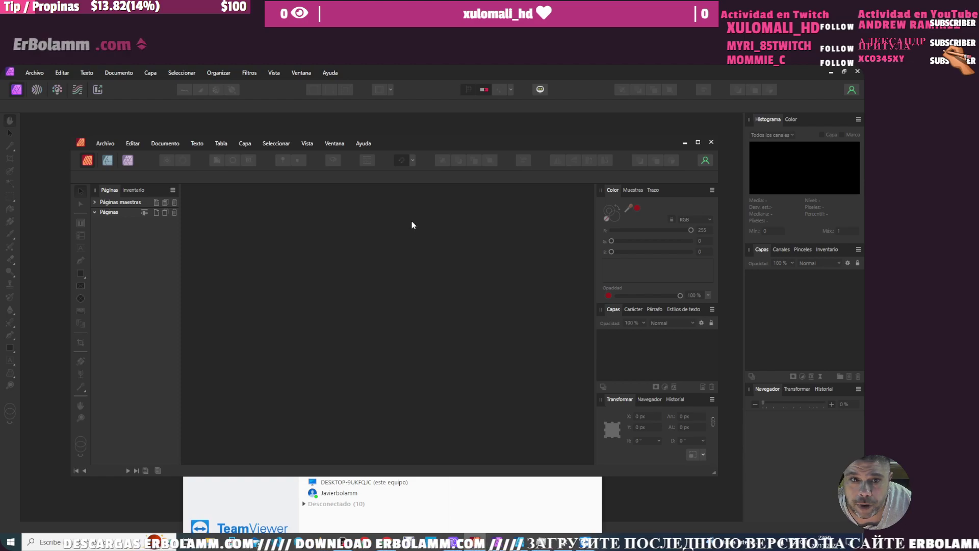
- Start a new empty book in Publisher, toggle to Designer persona and back, then nudge the window
left_click(104, 145)
left_click(117, 180)
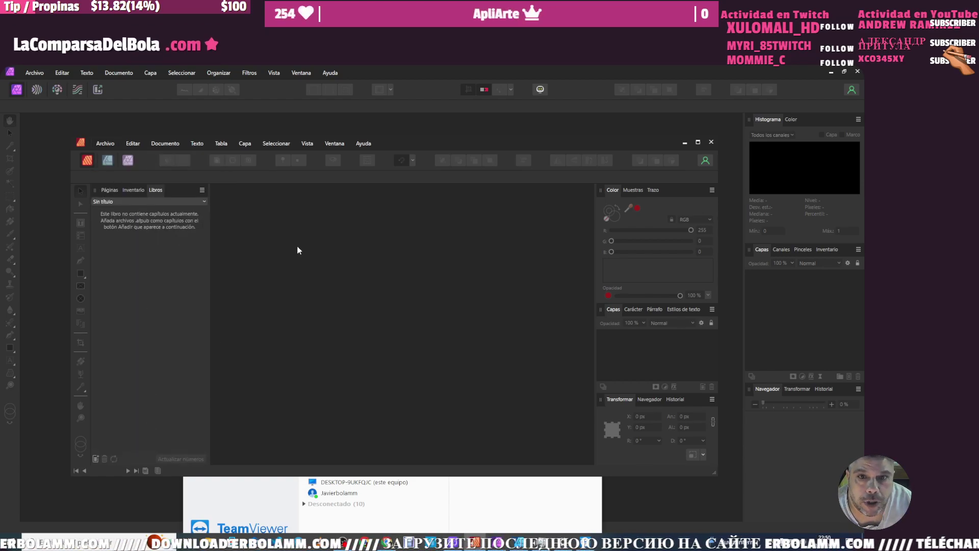
left_click(108, 165)
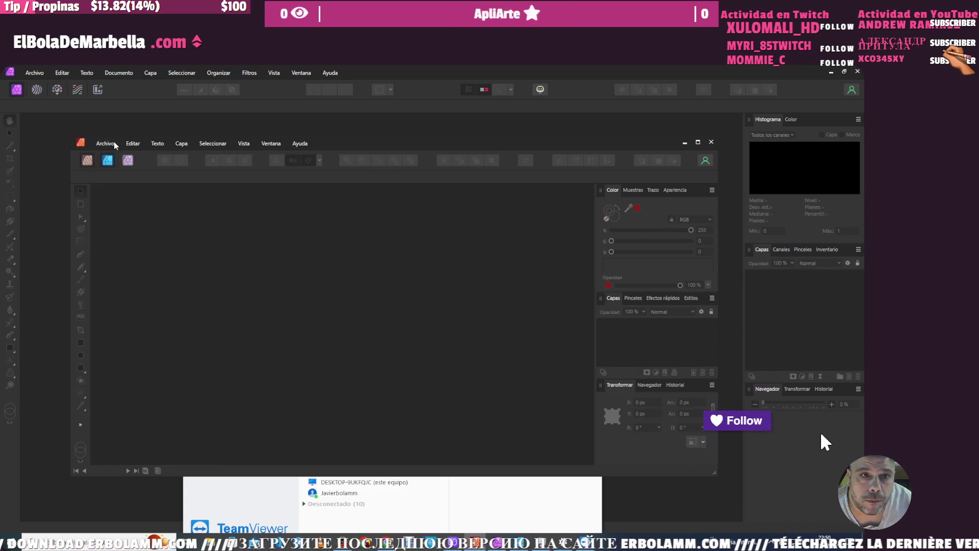
left_click(87, 161)
left_click_drag(642, 146, 627, 137)
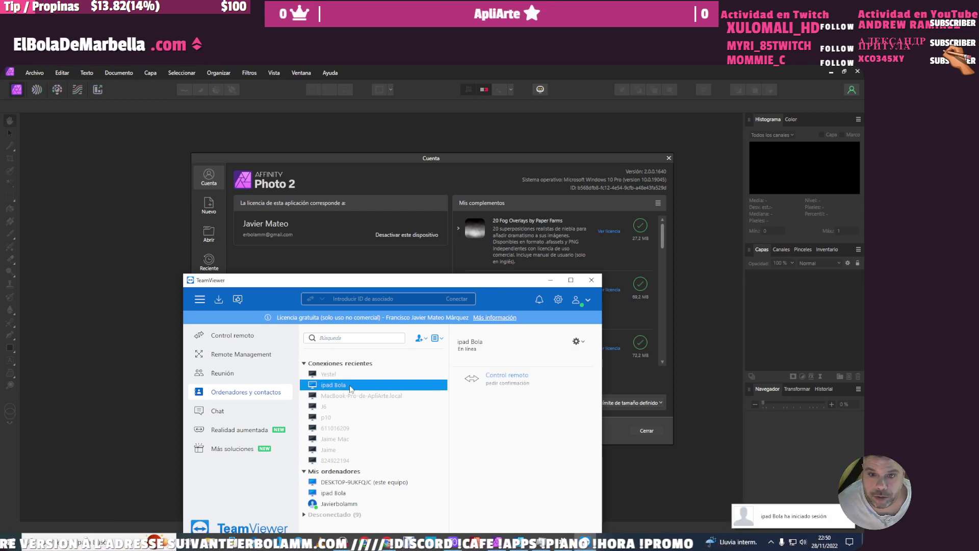
- Double-click the iPad entry under Conexiones recientes to start remote control
double_click(350, 386)
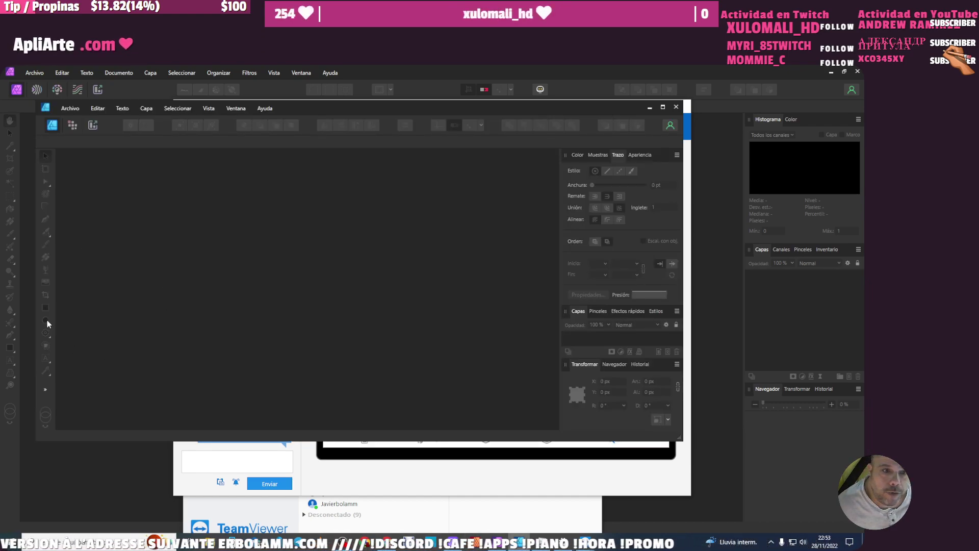
- Create a new A3 document with an artboard after reviewing the margin and bleed settings
left_click(68, 109)
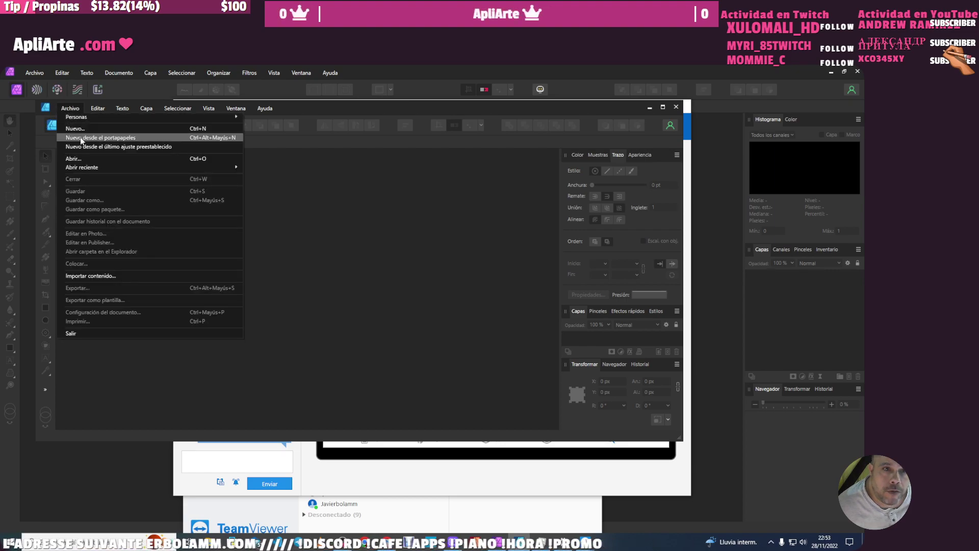
left_click(75, 128)
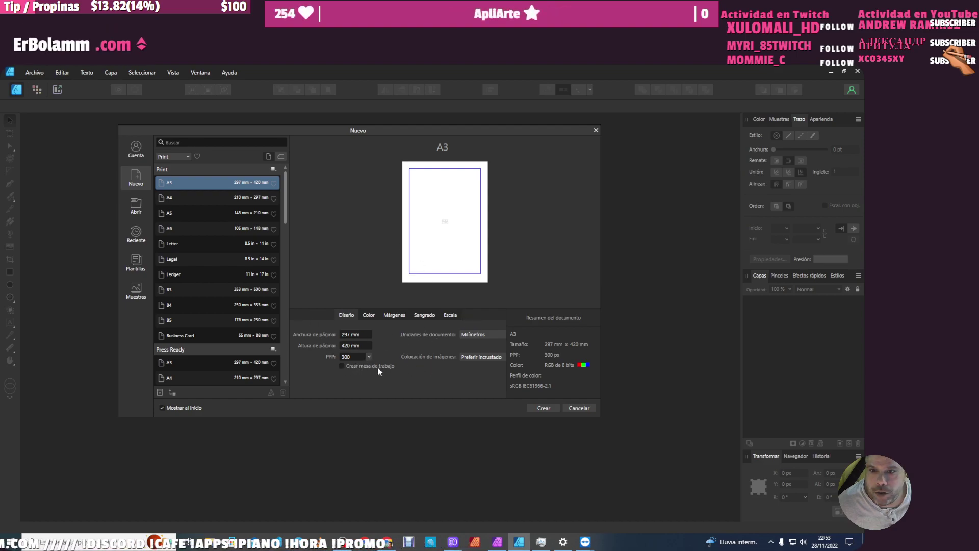
left_click(342, 366)
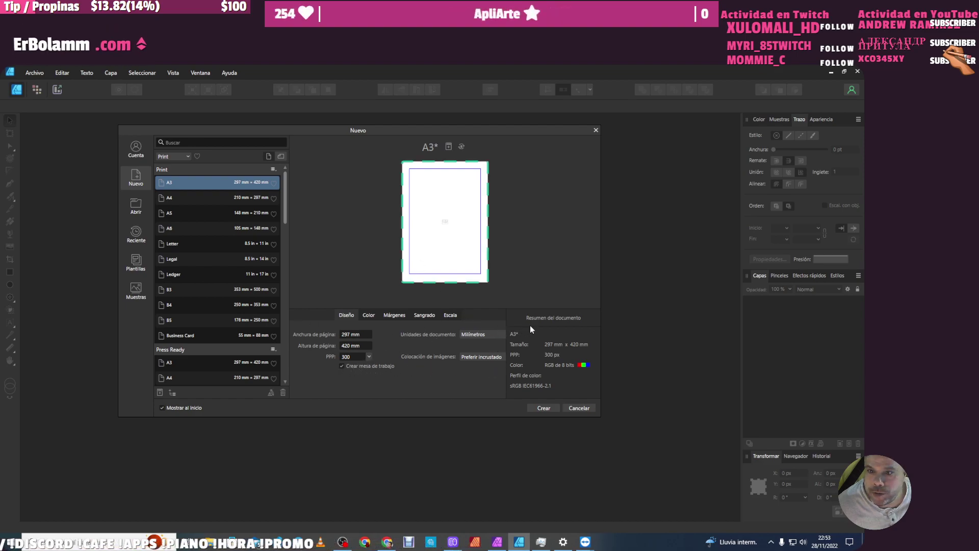
left_click(388, 315)
left_click(423, 317)
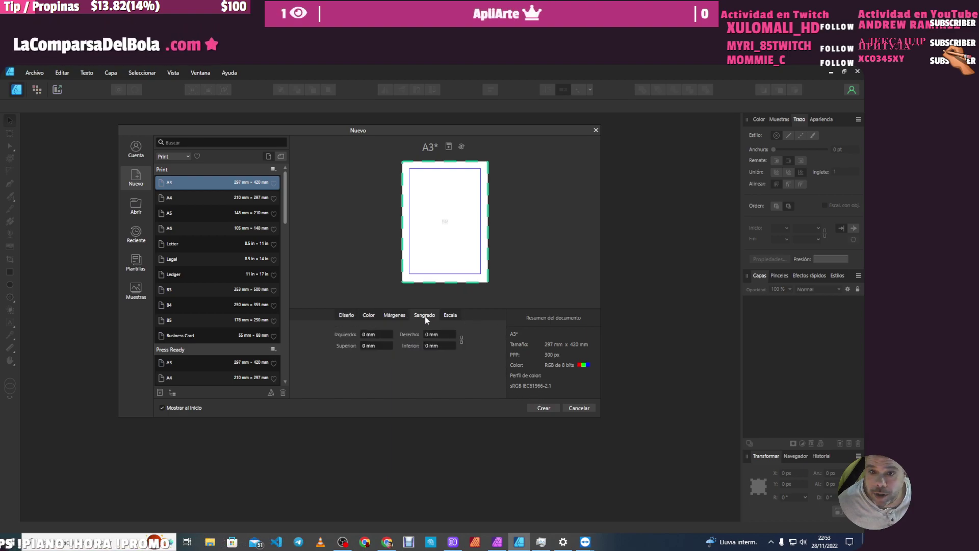
left_click(415, 316)
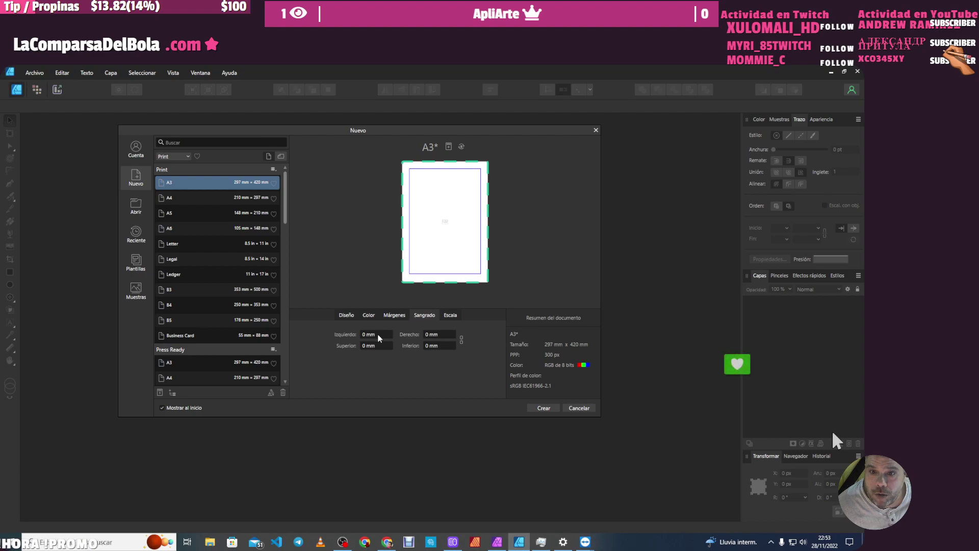
left_click(394, 314)
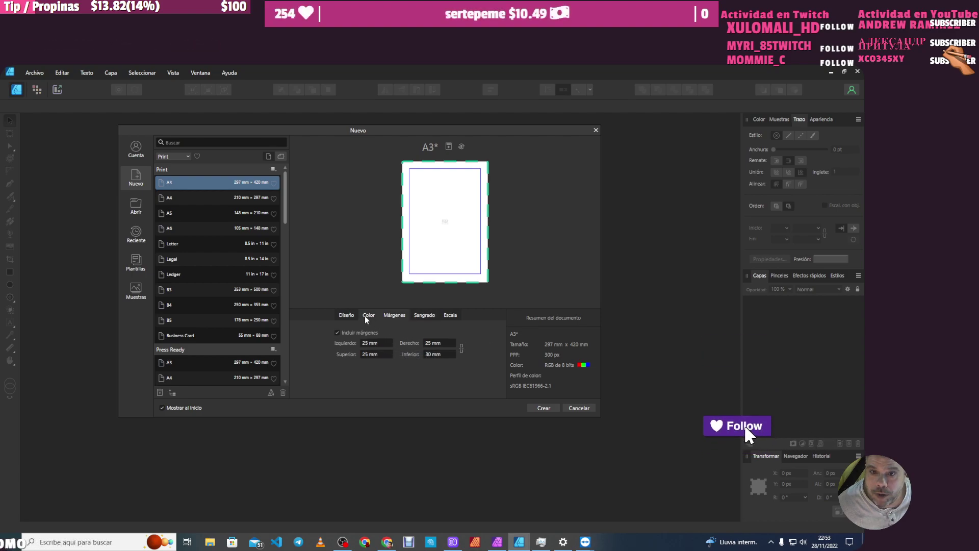
left_click(346, 315)
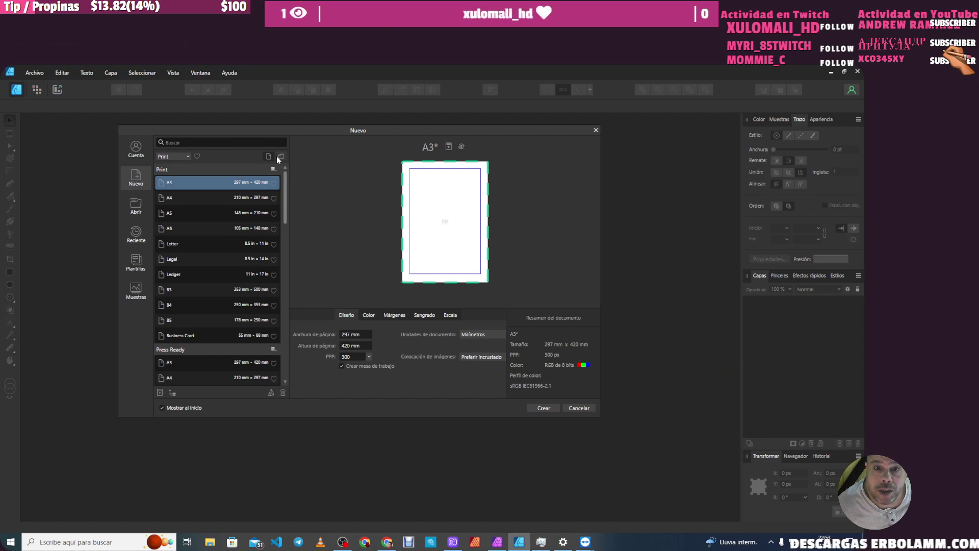
left_click(544, 408)
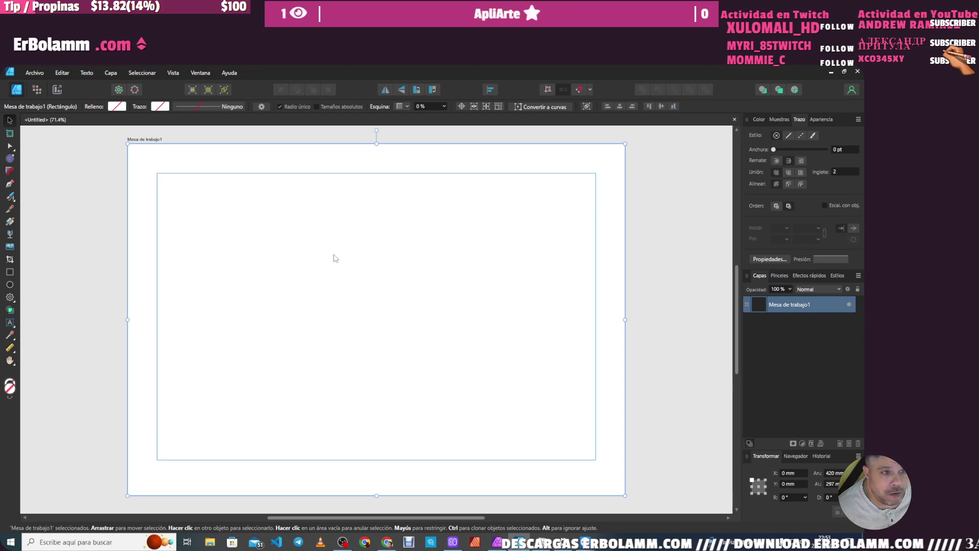
- Draw a circle with the Ellipse tool and duplicate it into copies to its right
left_click(10, 284)
left_click_drag(201, 240, 301, 339)
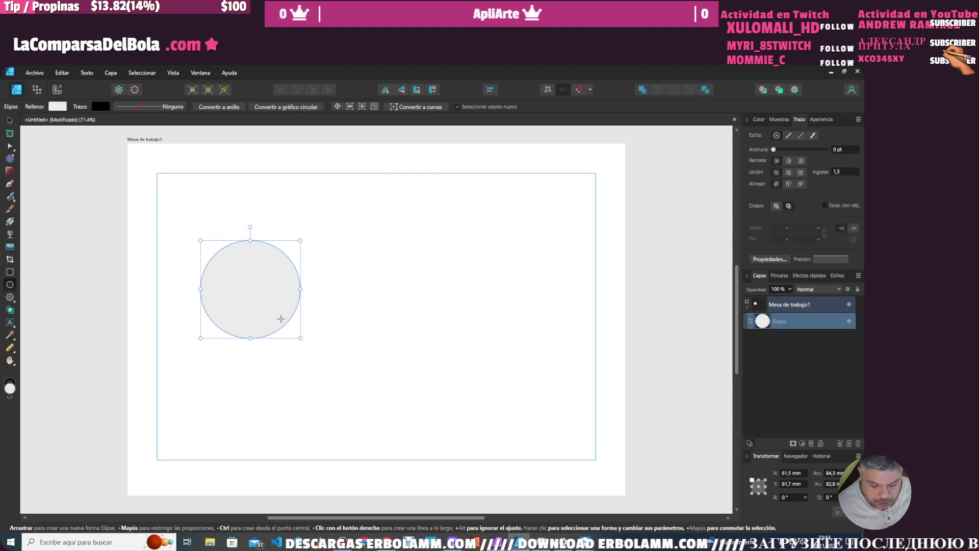
left_click(401, 306)
key("v")
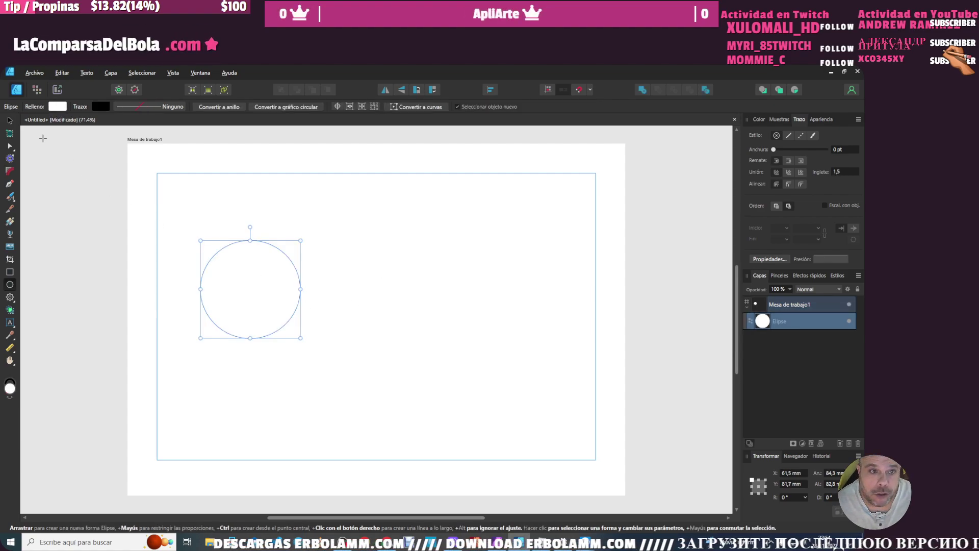
mouse_move(230, 301)
left_mouse_down()
mouse_move(389, 302)
mouse_move(326, 298)
left_mouse_up()
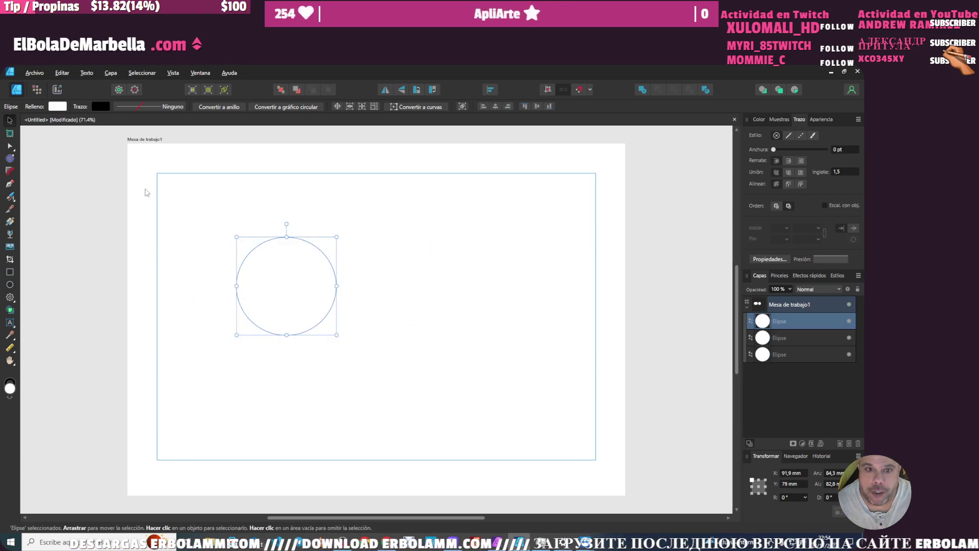
- Select all three circles and fill them red
left_click_drag(135, 176, 546, 414)
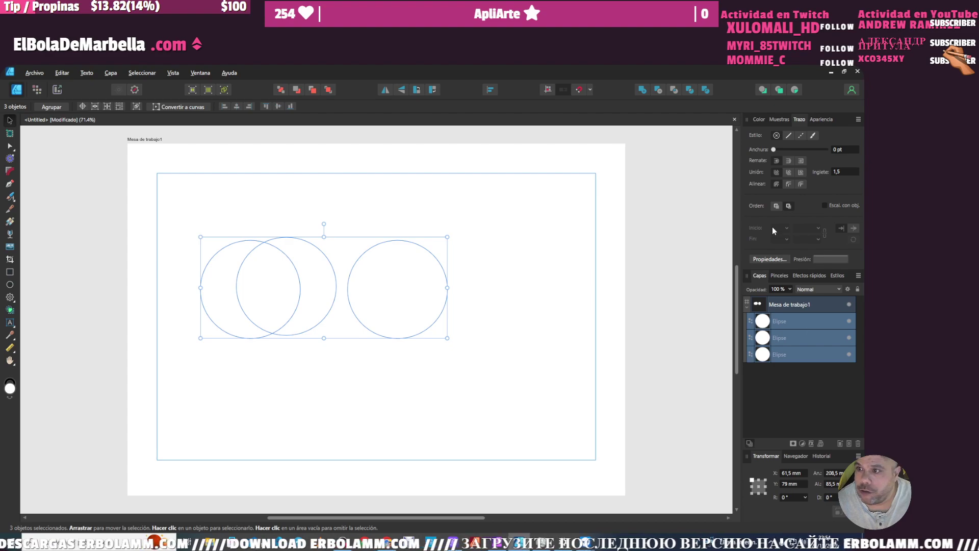
left_click(760, 119)
left_click_drag(804, 177, 820, 179)
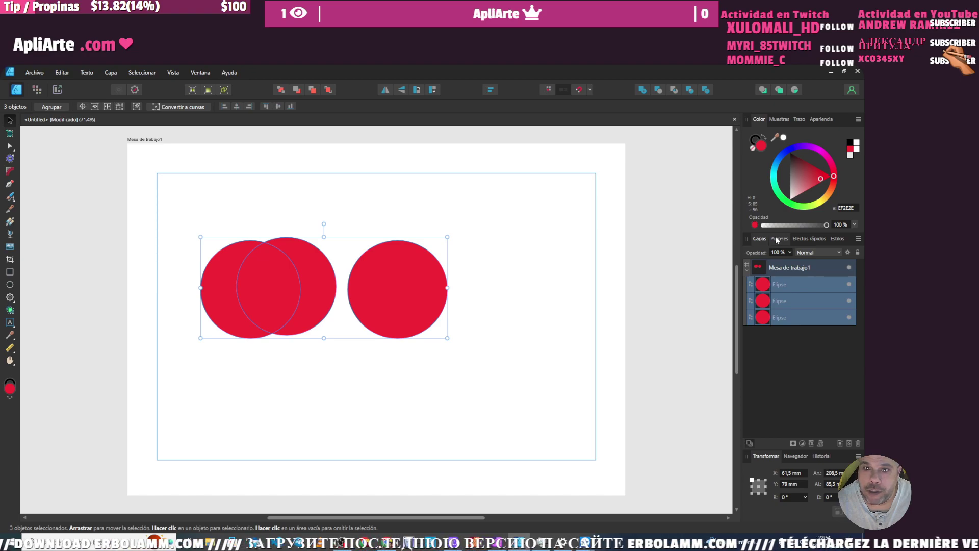
- Move the right circle lower, then place a shrunken middle circle on top of it
left_click(363, 233)
left_click_drag(390, 305, 454, 344)
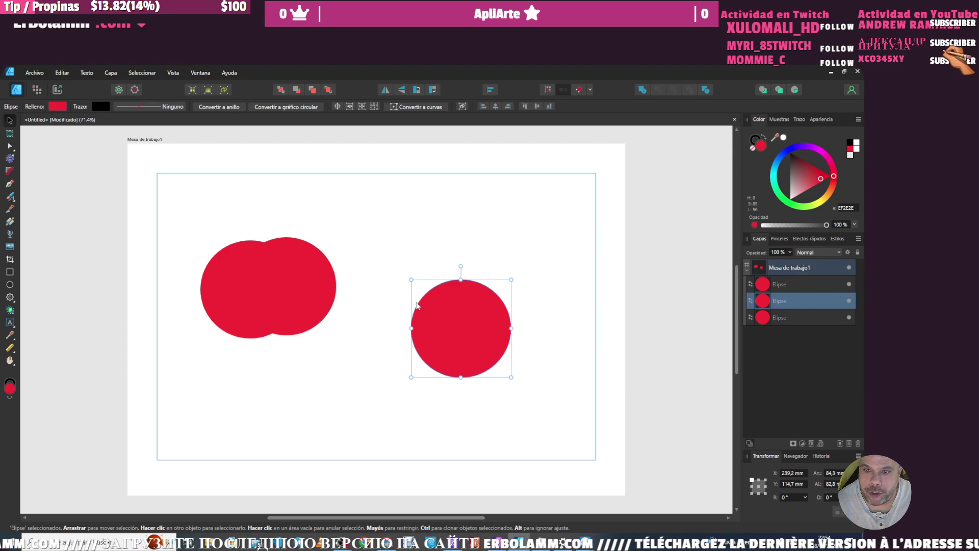
left_click_drag(329, 290, 495, 331)
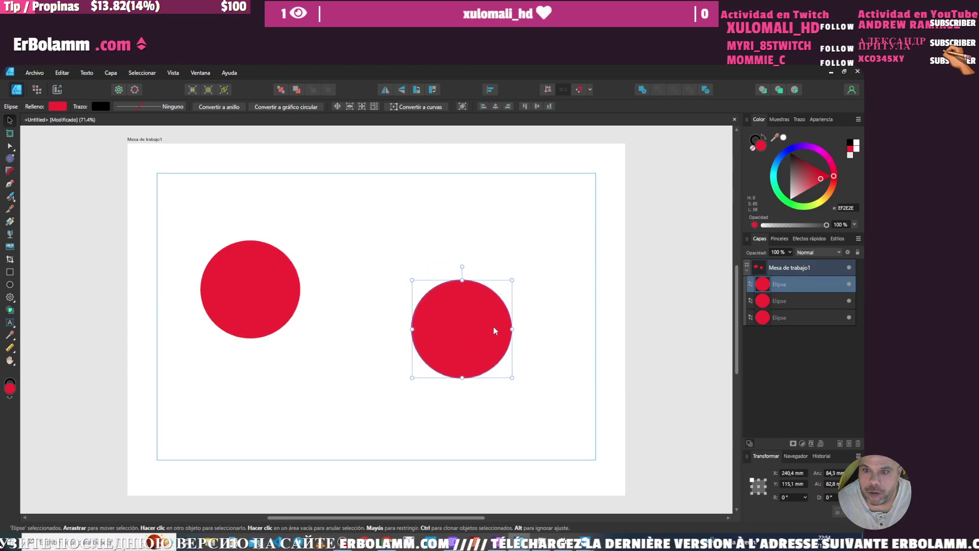
mouse_move(513, 280)
left_mouse_down()
mouse_move(493, 298)
mouse_move(511, 280)
left_mouse_up()
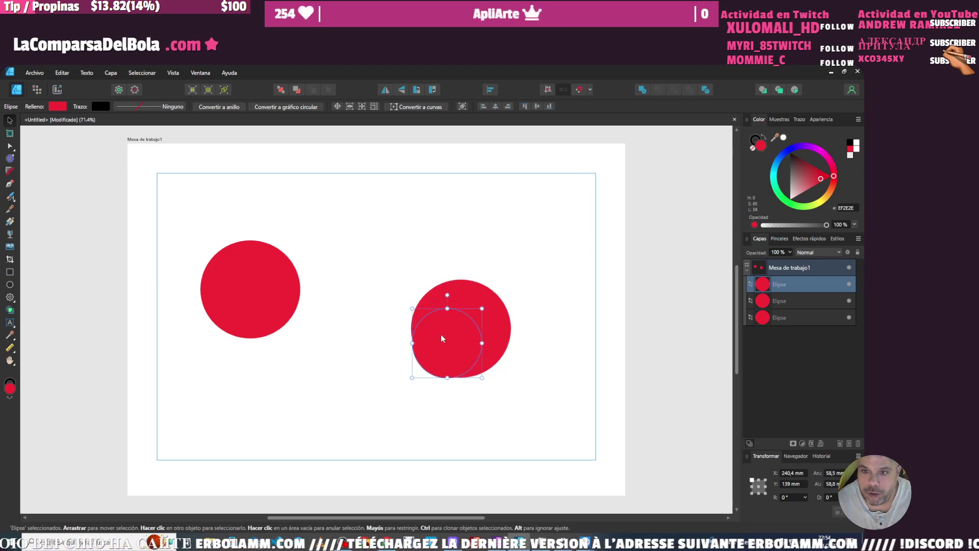
- Centre the two stacked circles on each other and ready them for Shape Builder
left_click_drag(388, 248, 537, 396)
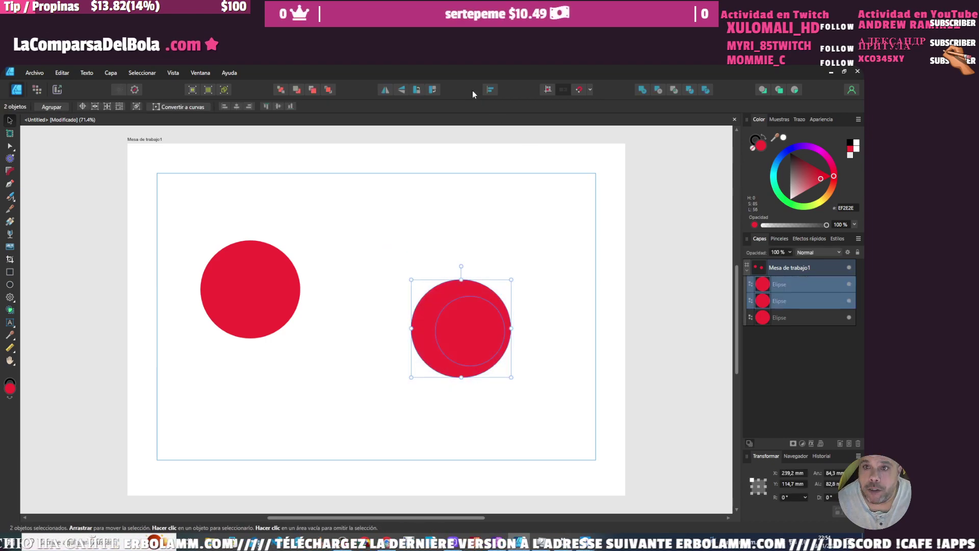
left_click(487, 89)
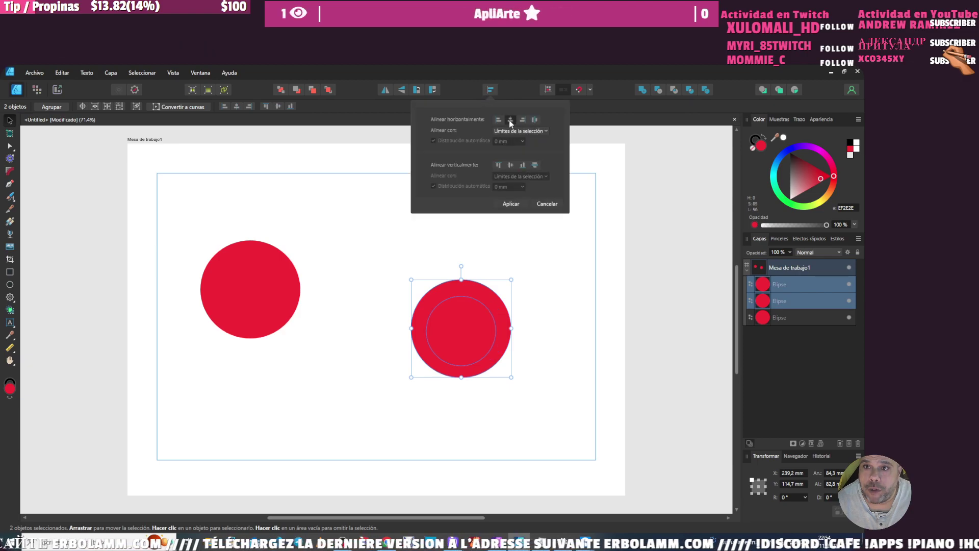
left_click(564, 300)
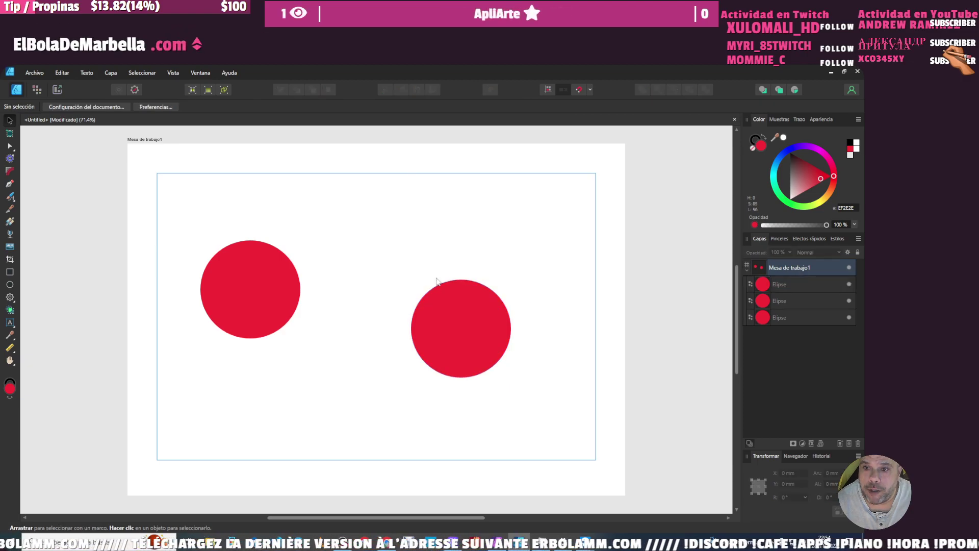
left_click_drag(384, 258, 544, 408)
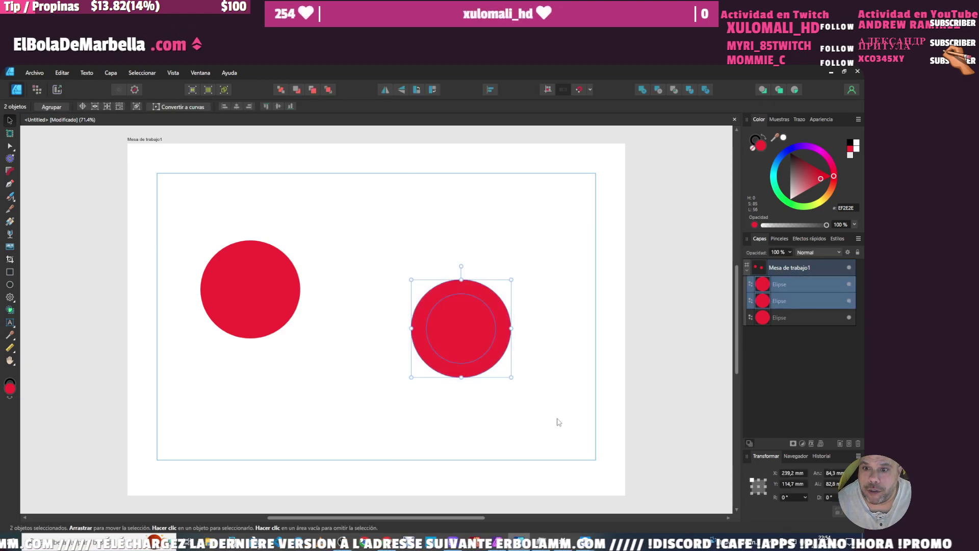
left_click(11, 310)
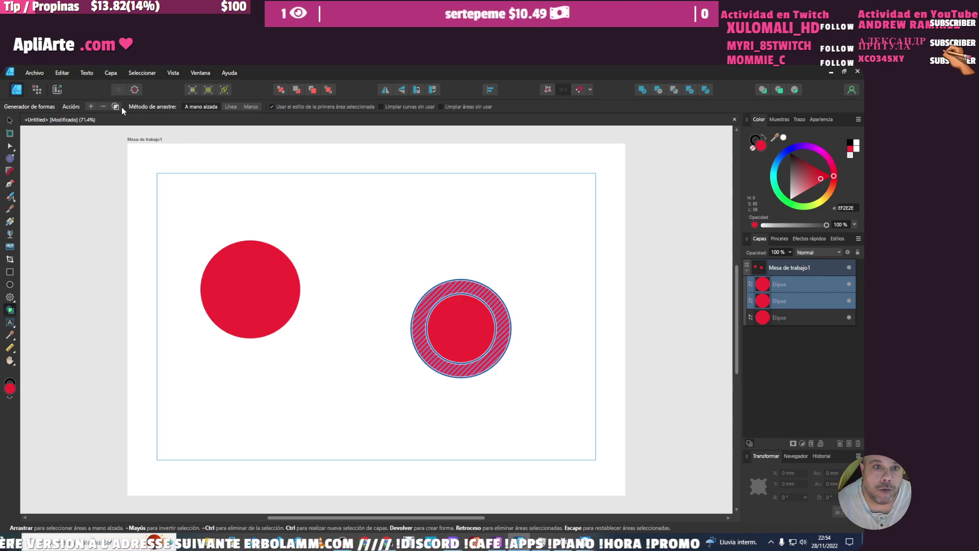
- Cut the outer band into a standalone ring and move the stacked shapes up-left
key("Return")
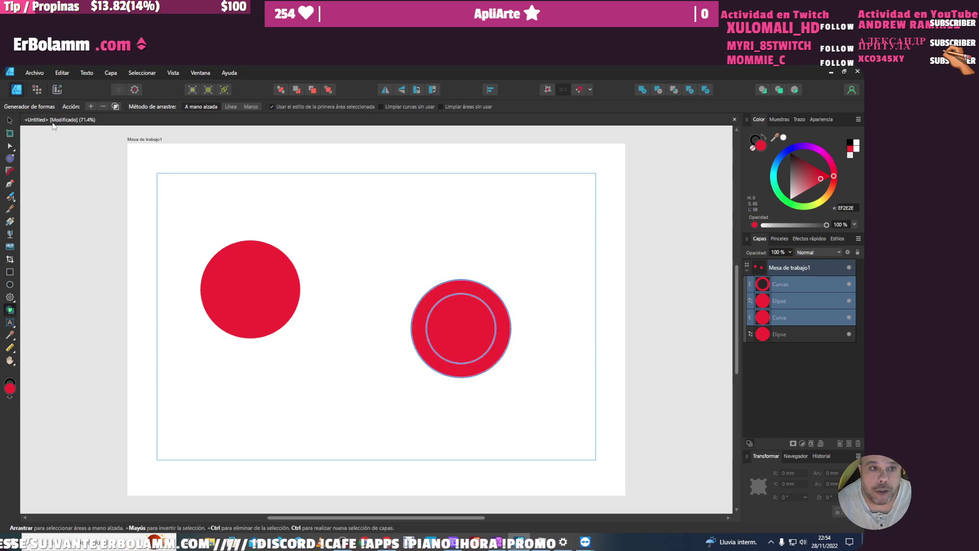
left_click(10, 121)
mouse_move(472, 332)
left_mouse_down()
mouse_move(382, 261)
mouse_move(533, 277)
left_mouse_up()
left_click(492, 274)
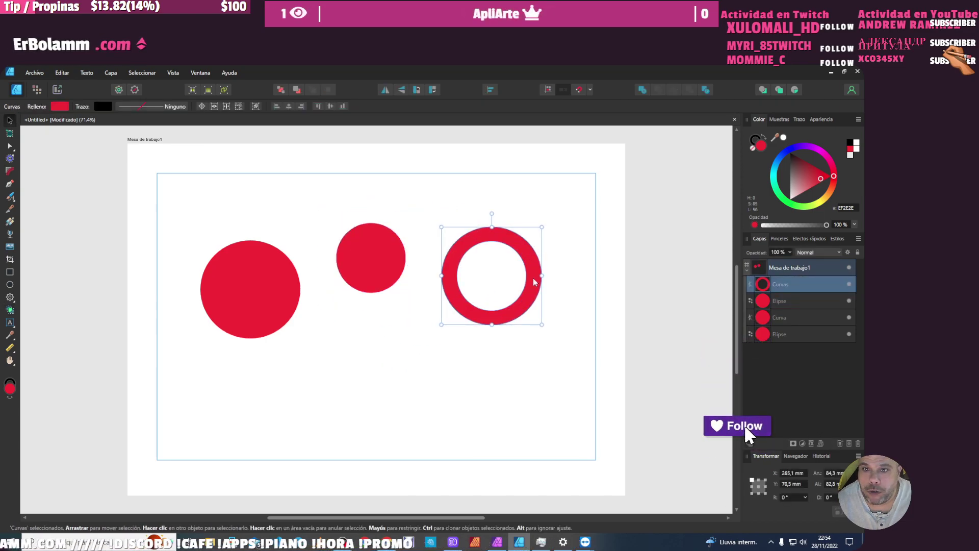
left_click(404, 286)
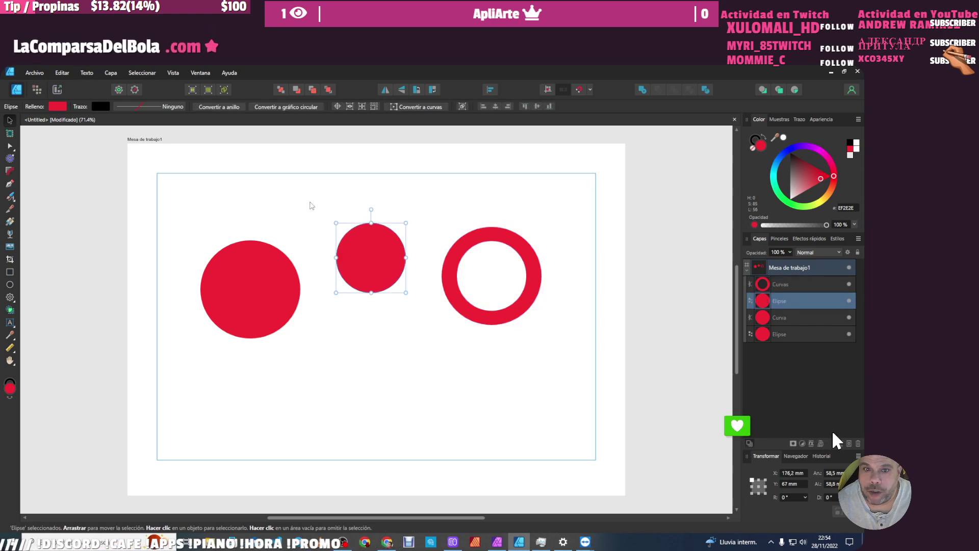
- Move the spare inner circle onto the left circle and drop the ring lower
left_click_drag(412, 317, 329, 216)
left_click_drag(383, 263, 258, 319)
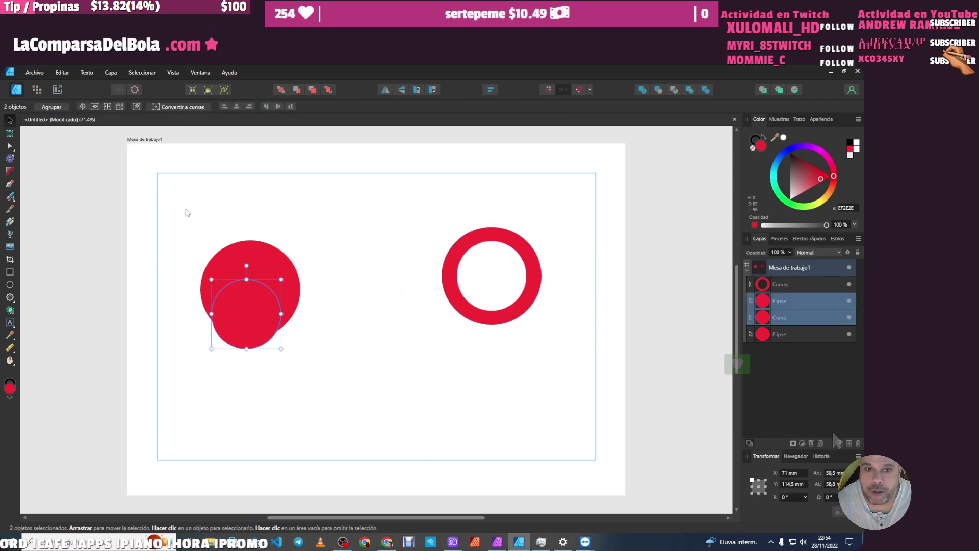
left_click(467, 286)
left_click_drag(451, 282, 458, 358)
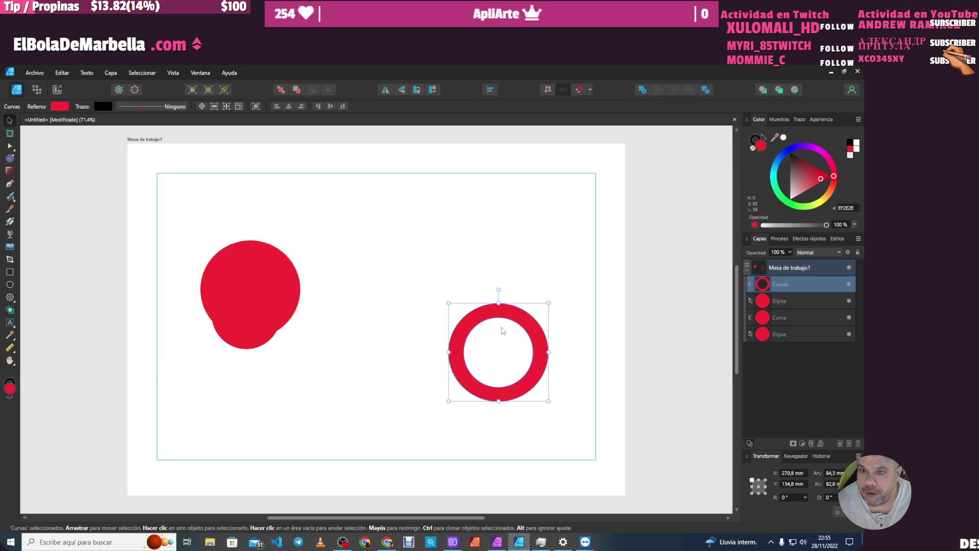
- Clone the ring into an overlapping copy and select both rings
mouse_move(468, 323)
left_mouse_down()
mouse_move(392, 280)
mouse_move(505, 282)
mouse_move(450, 283)
left_mouse_up()
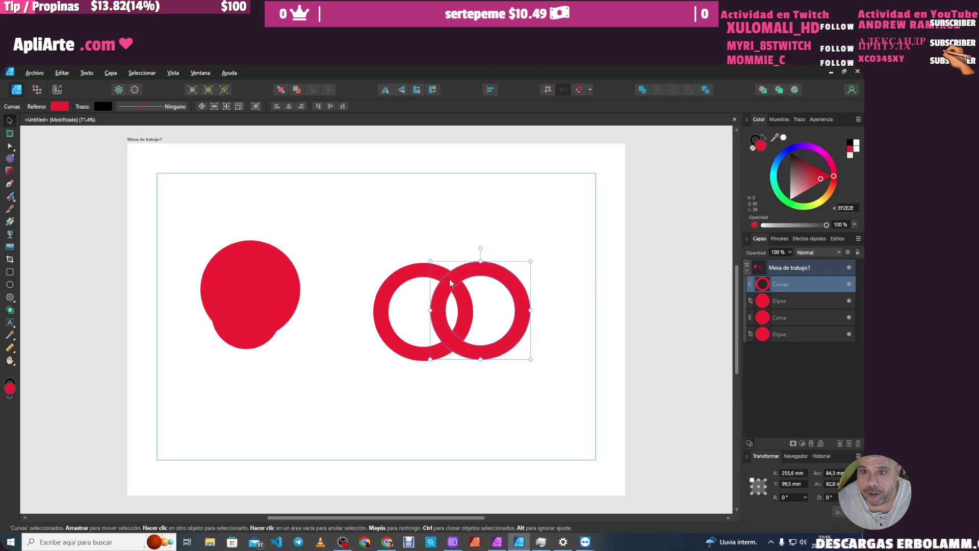
left_click_drag(328, 236, 584, 408)
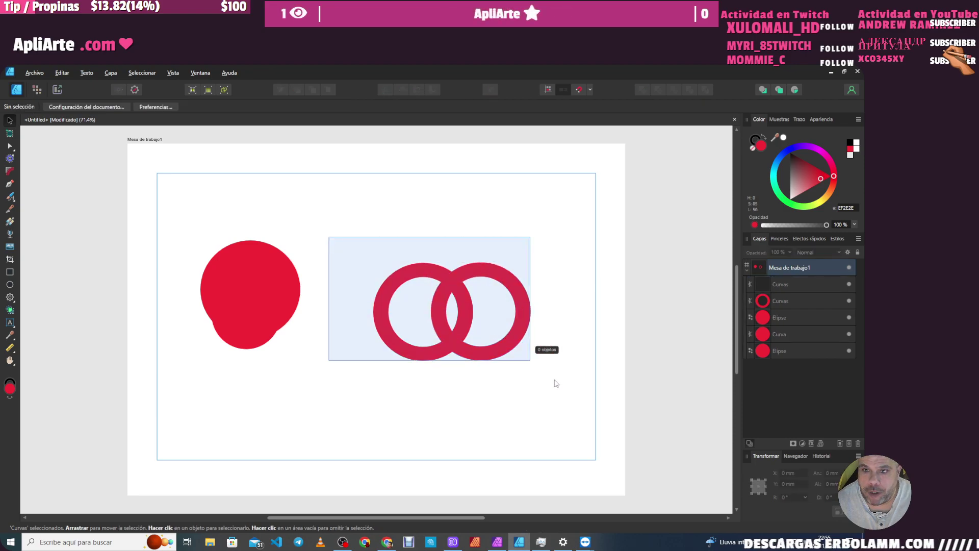
left_click(489, 89)
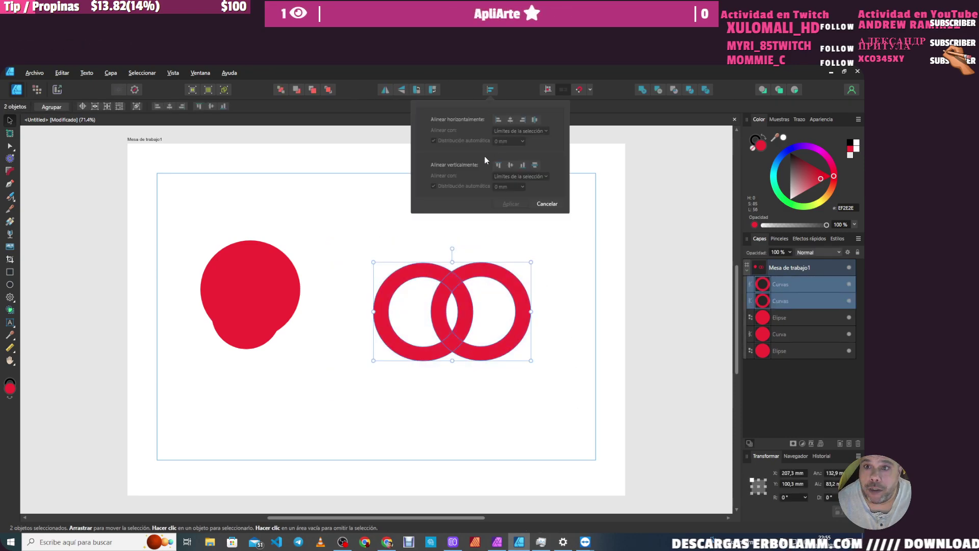
left_click(494, 247)
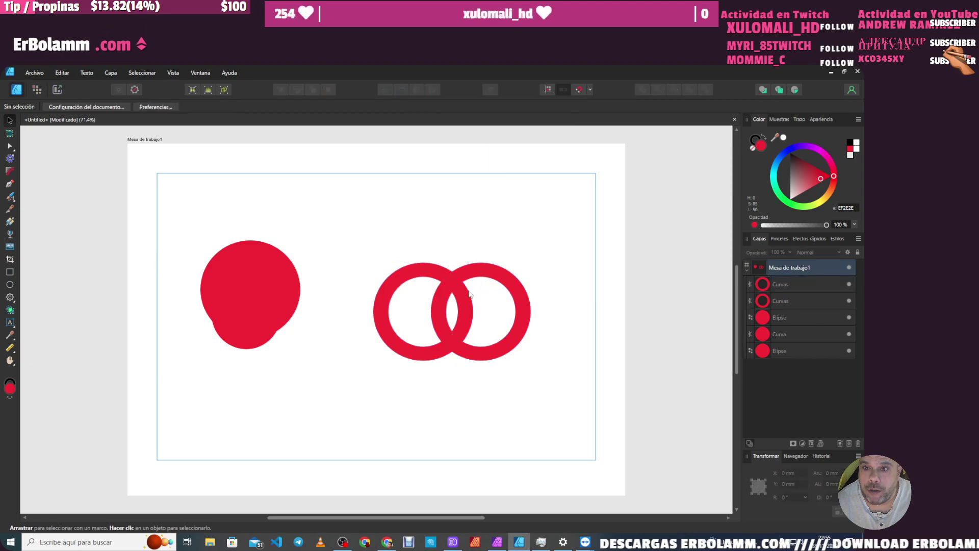
left_click_drag(363, 235, 587, 403)
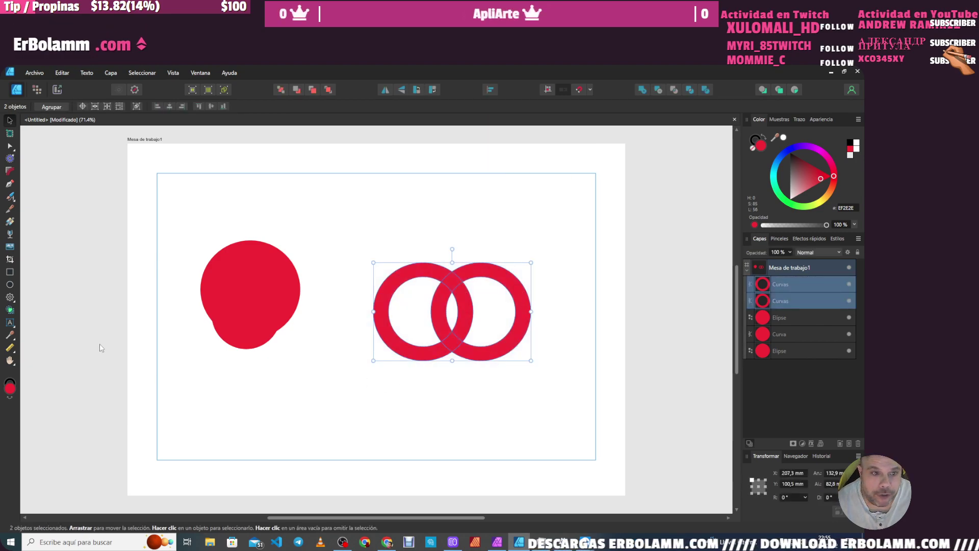
- With Shape Builder, split the left ring's area and merge the right ring's areas into interlocked pieces
left_click(10, 310)
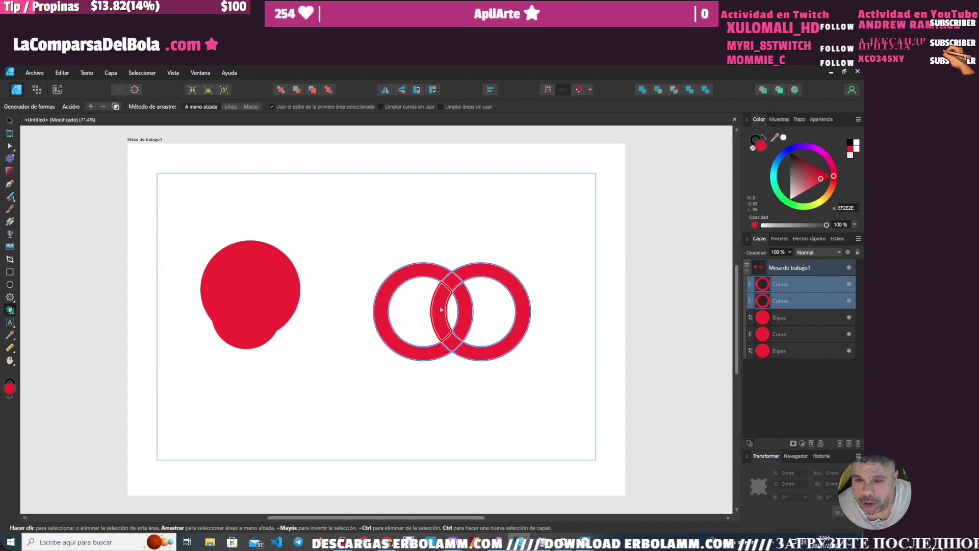
left_click(434, 357)
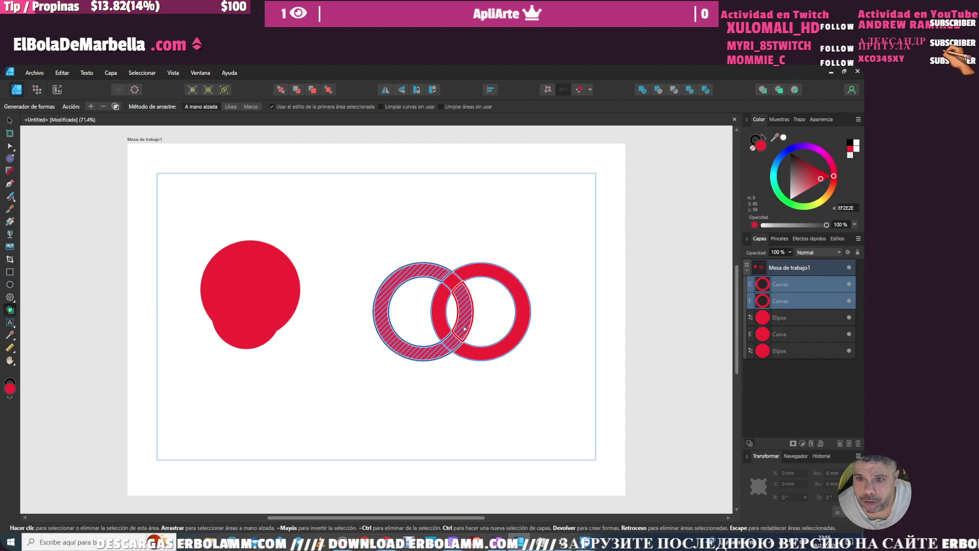
left_click(91, 106)
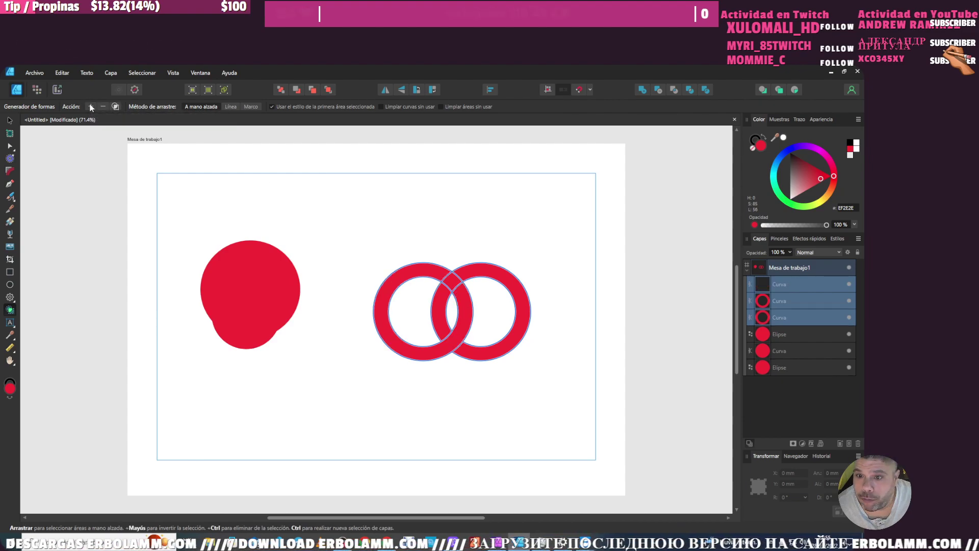
left_click(442, 322)
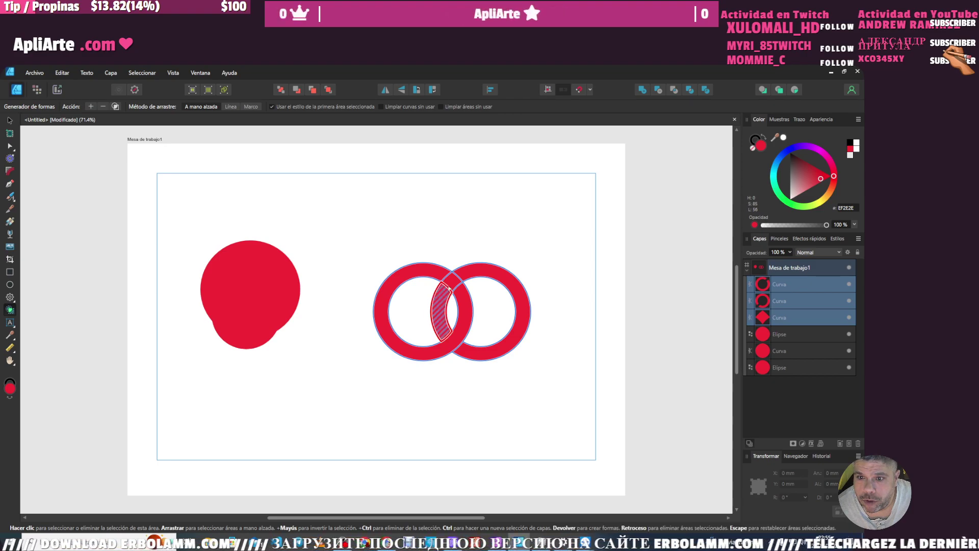
left_click_drag(454, 282, 526, 327)
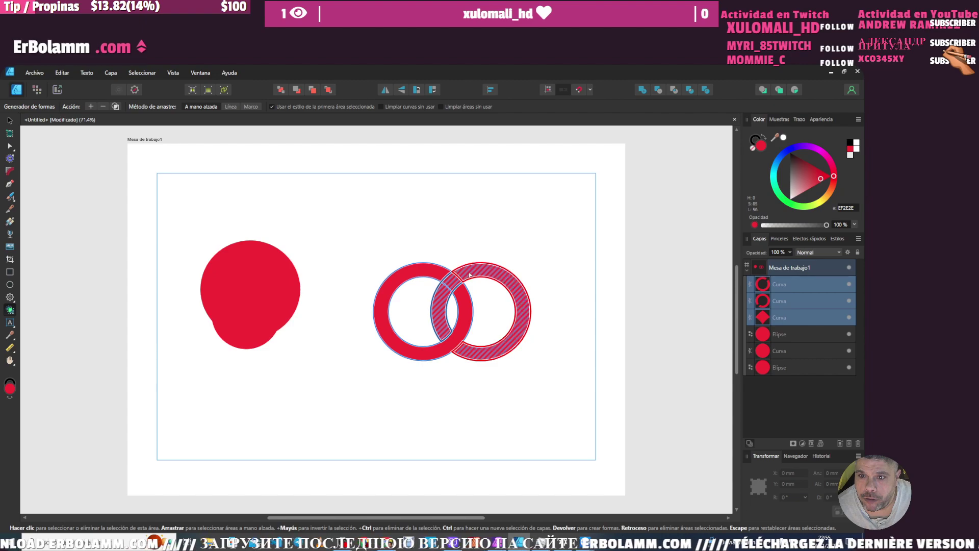
left_click(90, 107)
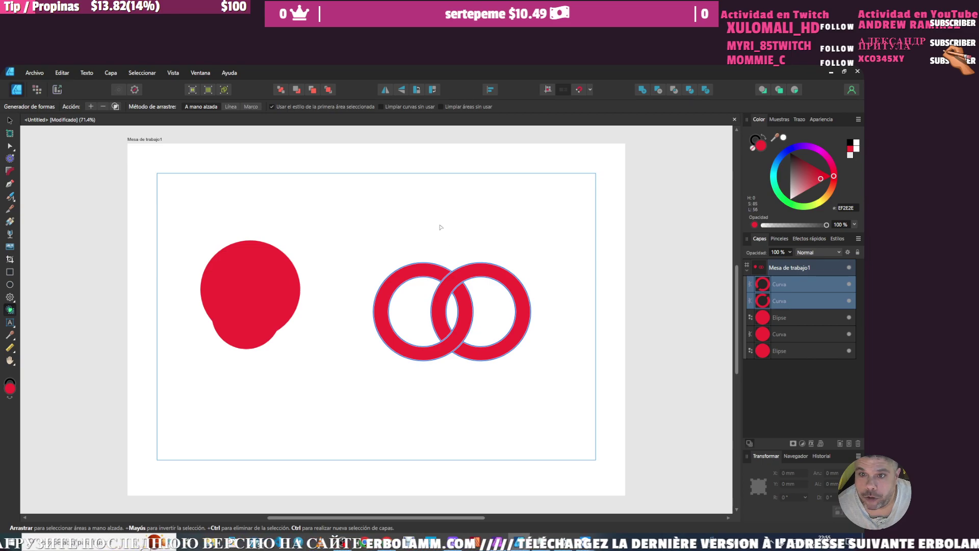
key("v")
left_click(414, 224)
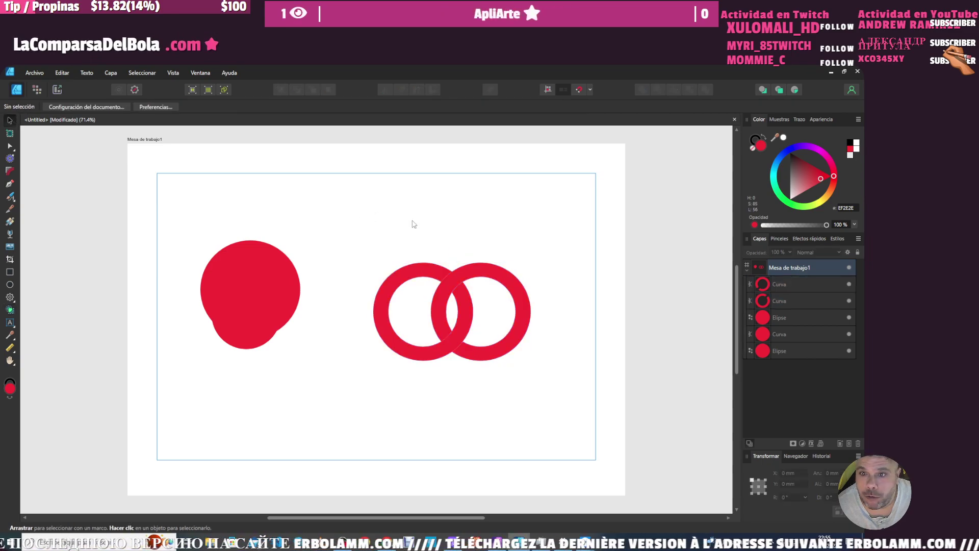
- Re-interlock the two ring pieces and give both rings a thin 0.3 pt outline
left_click_drag(444, 276, 433, 225)
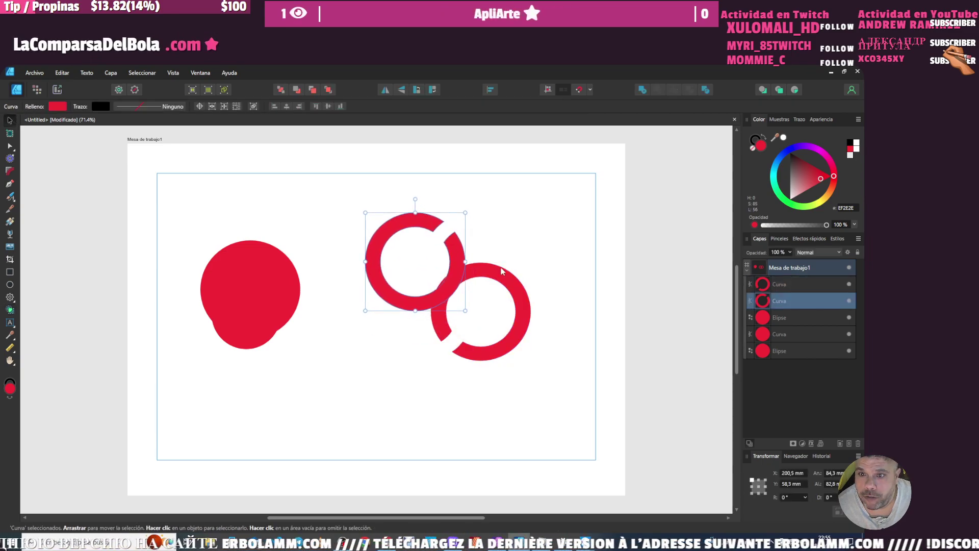
left_click_drag(502, 272, 520, 233)
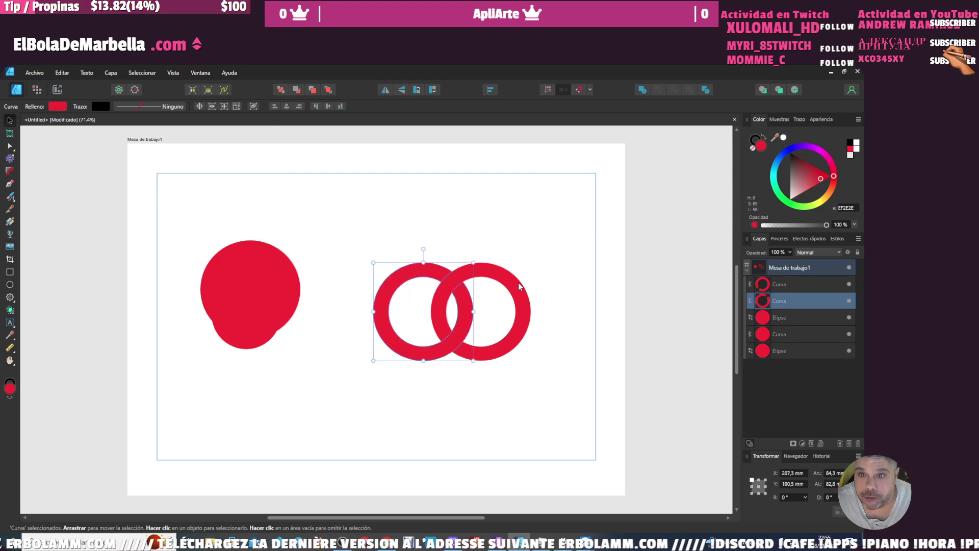
left_click_drag(357, 230, 561, 393)
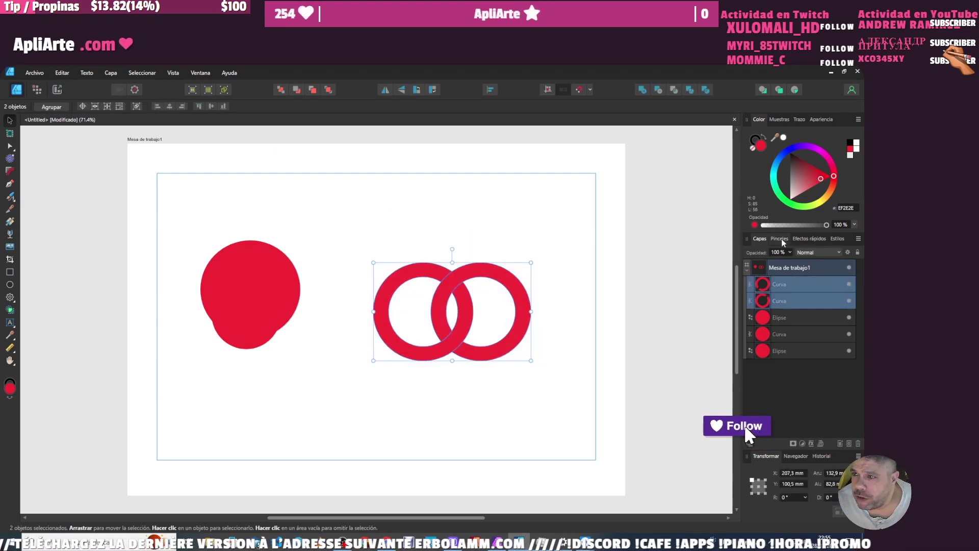
left_click(798, 121)
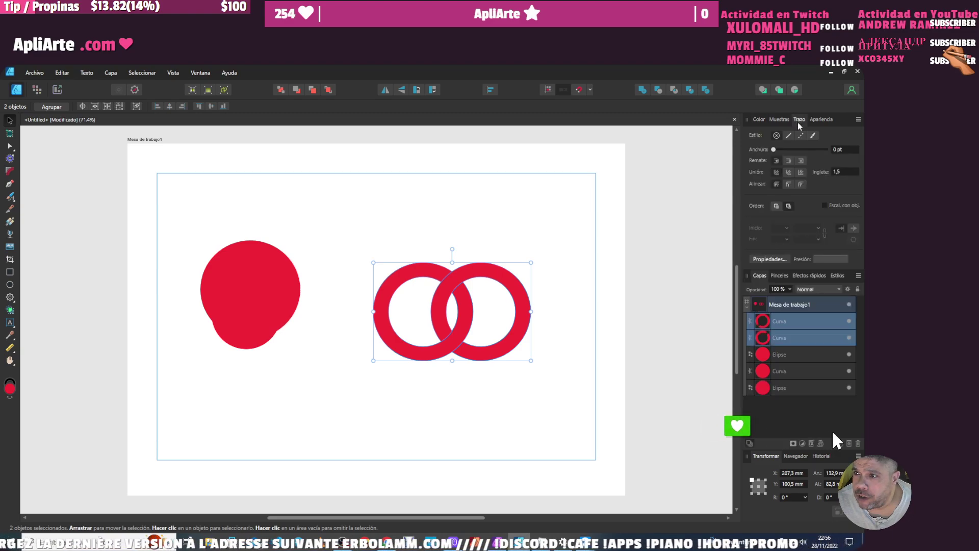
left_click_drag(773, 149, 790, 150)
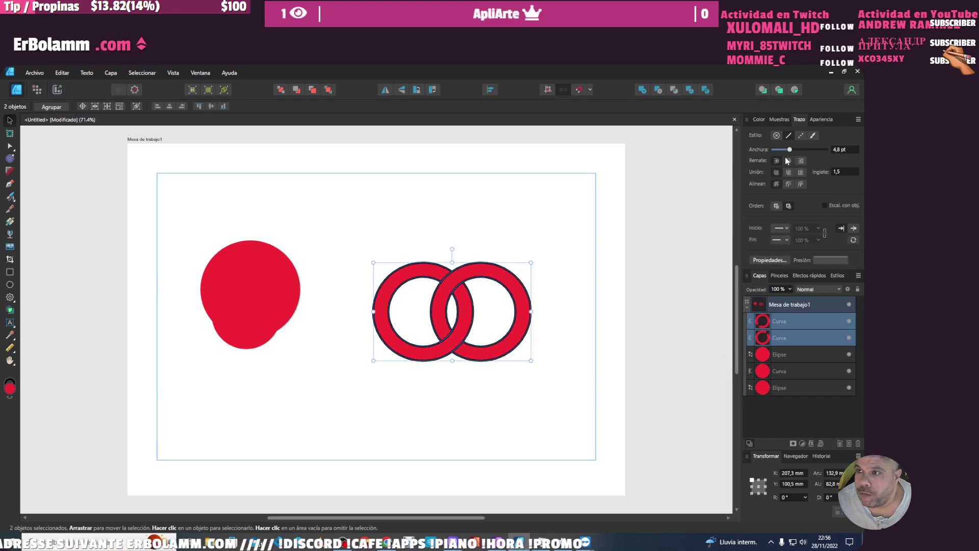
- Change the rings' outline colour to white (FFFFFF)
left_click(760, 120)
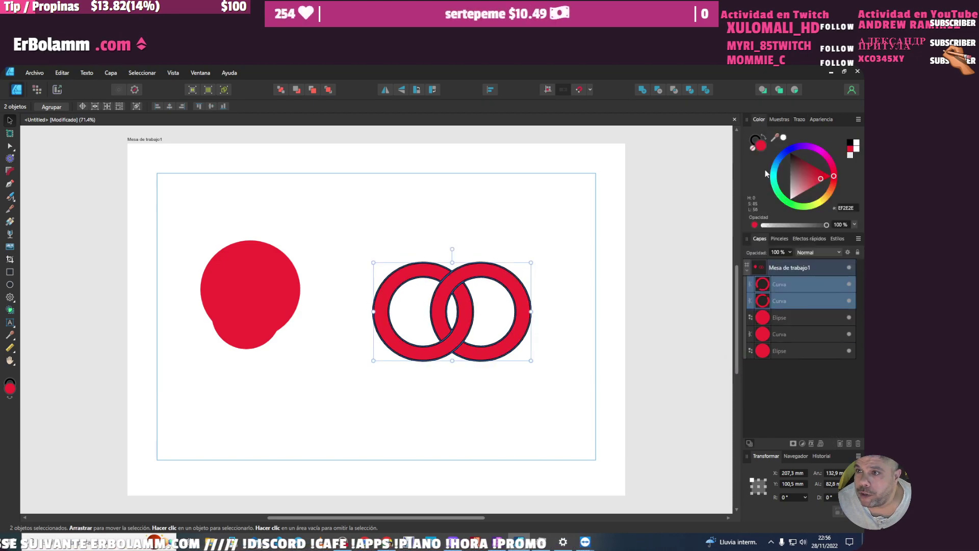
left_click(756, 141)
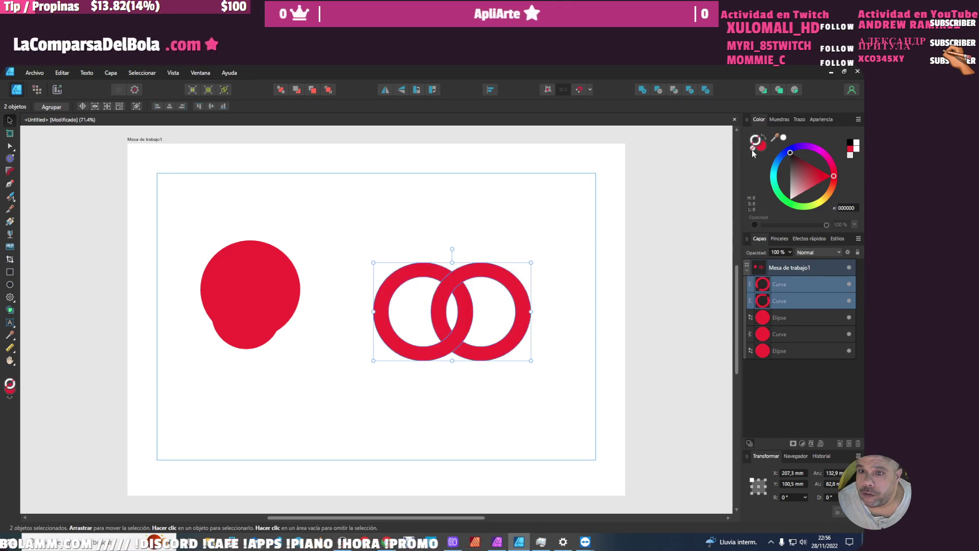
left_click(793, 196)
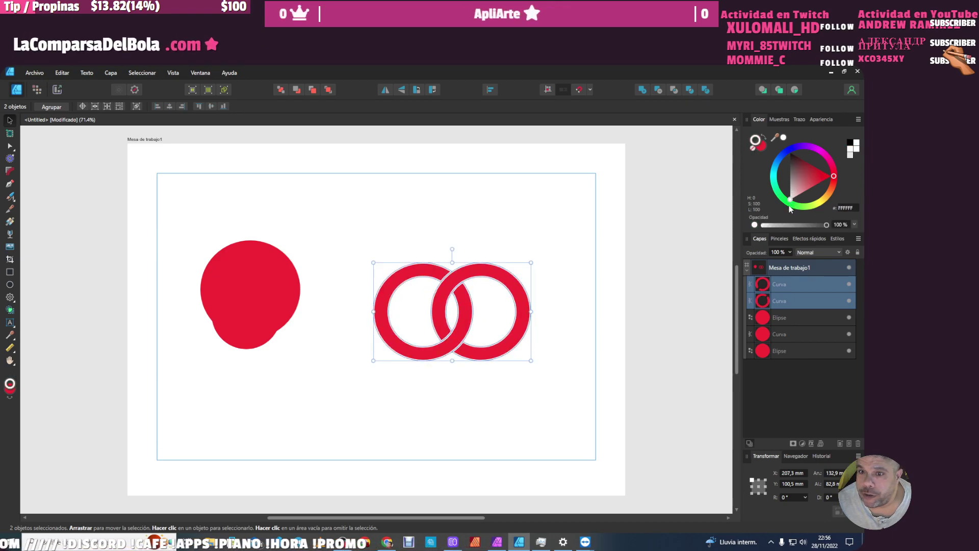
left_click(563, 216)
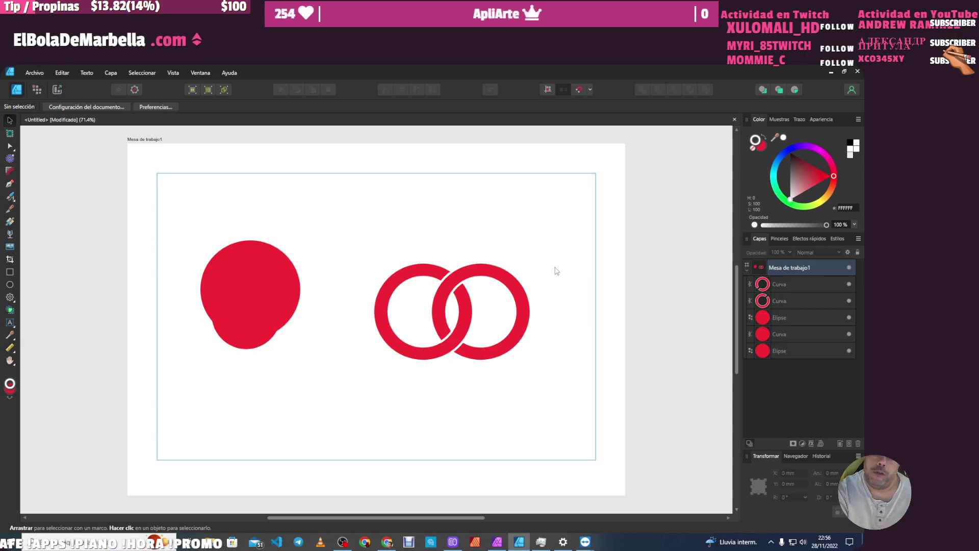
- Add 'ApliArte' as artistic text, enlarge it and place it over the red circle and rings
left_click(10, 322)
left_click(212, 400)
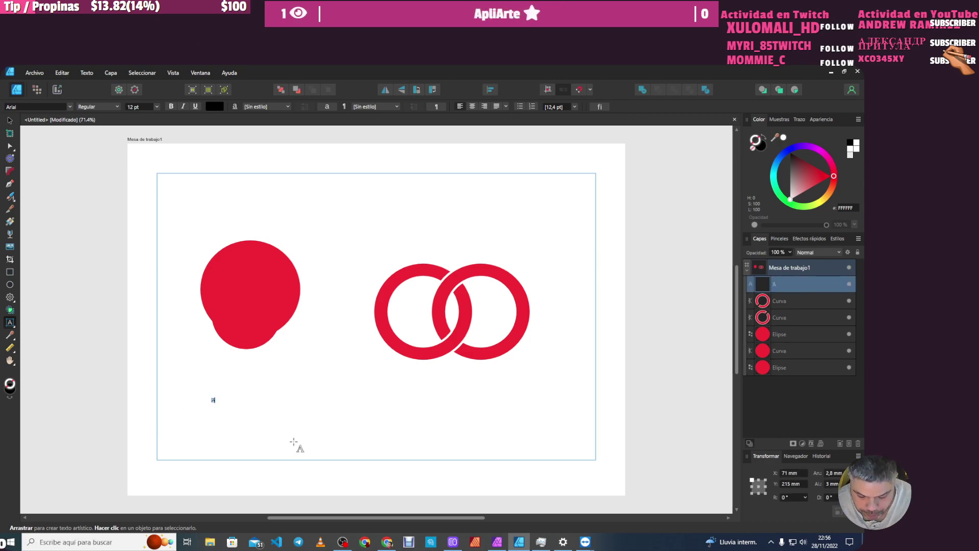
type("pliArte")
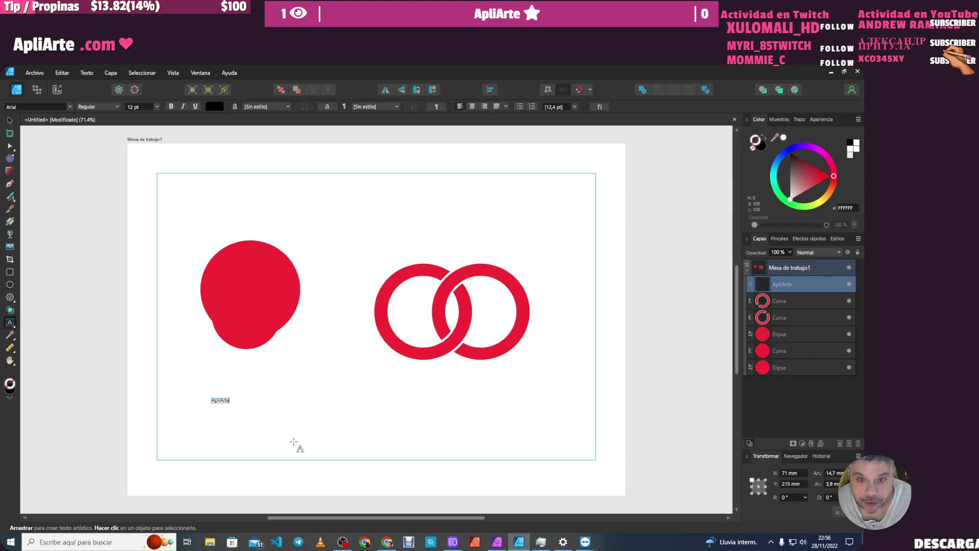
key("Escape")
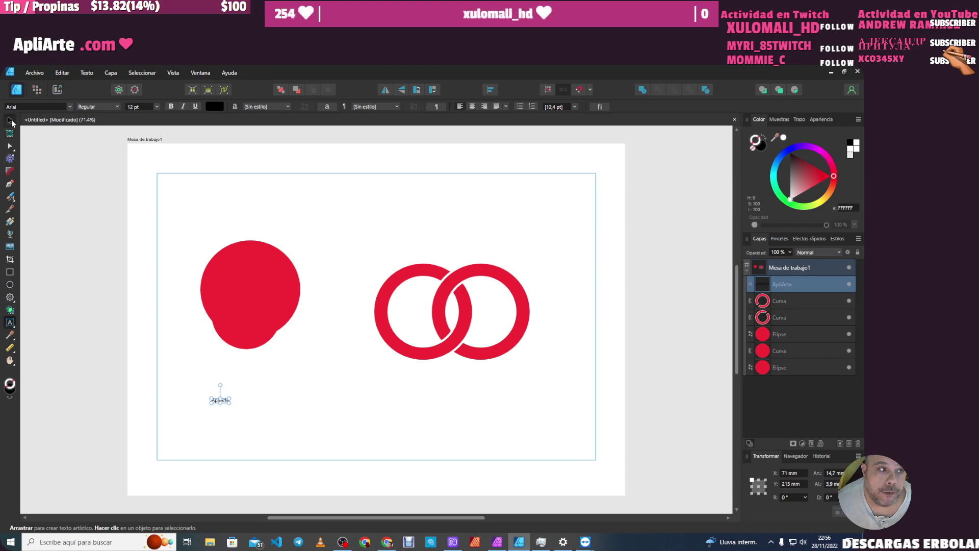
left_click(10, 120)
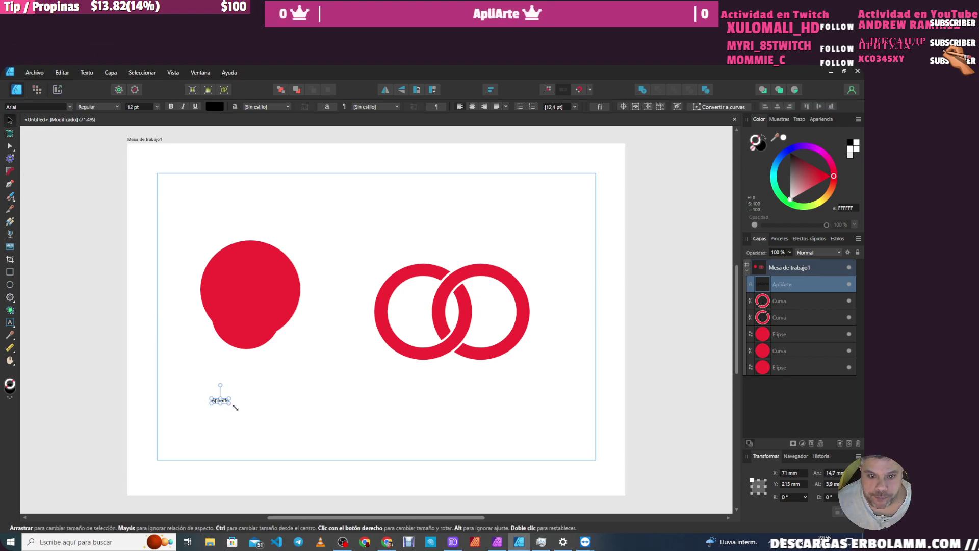
left_click_drag(235, 406, 517, 480)
mouse_move(400, 434)
left_mouse_down()
mouse_move(382, 378)
mouse_move(412, 294)
left_mouse_up()
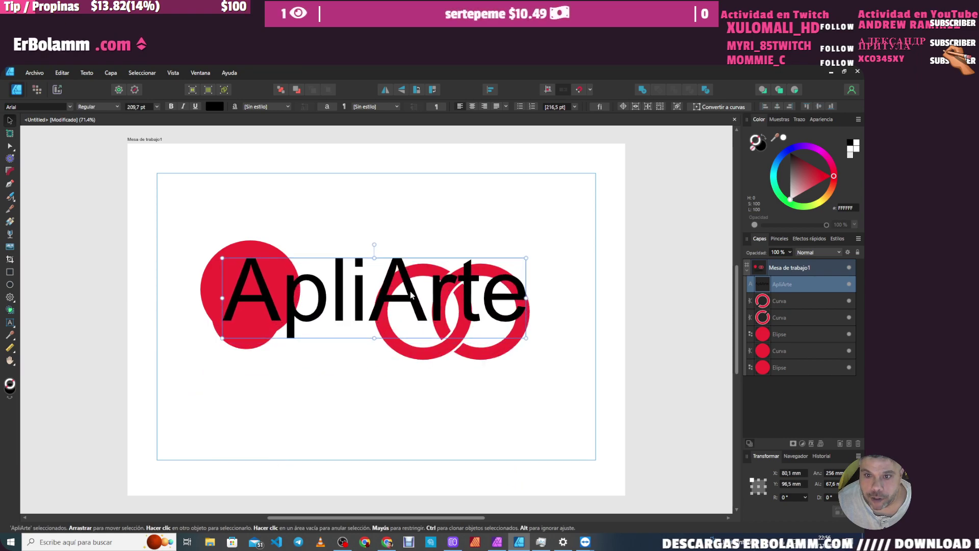
left_click(783, 366)
- Delete all five red circle and ring shapes, leaving only the ApliArte text
left_click(787, 301, "shift")
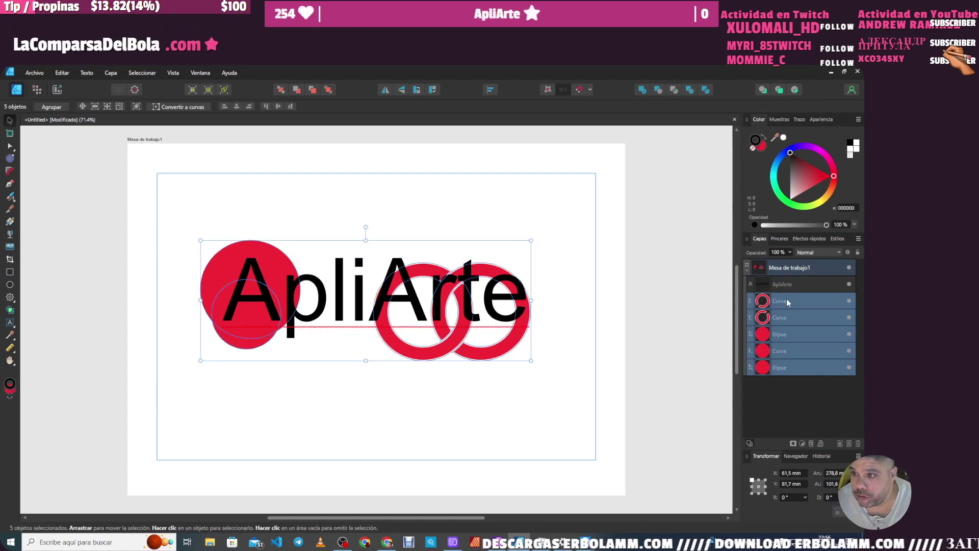
key("Delete")
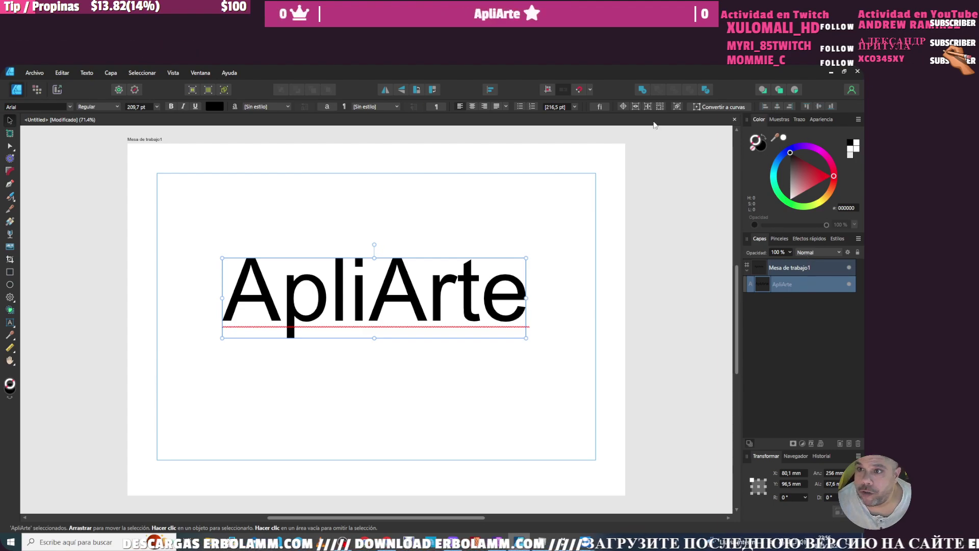
left_click(173, 73)
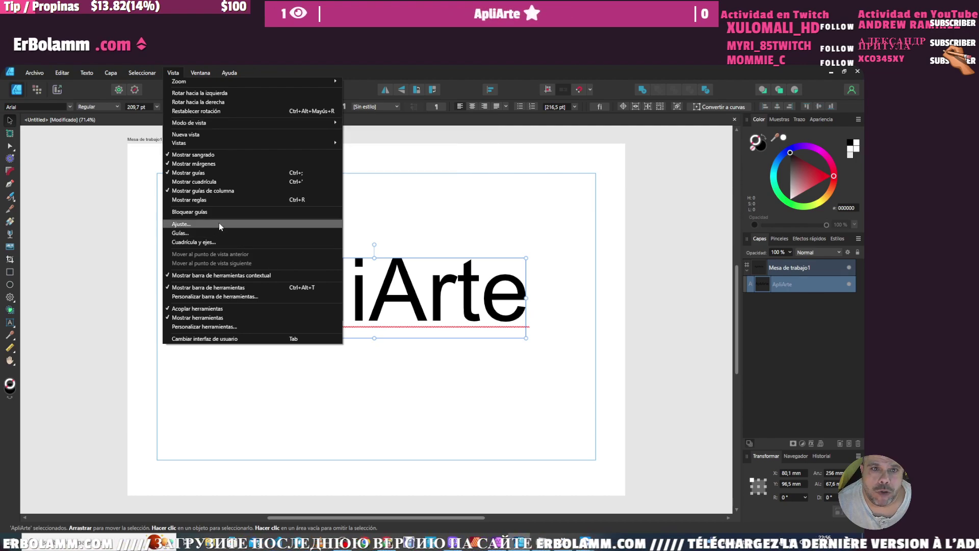
mouse_move(200, 72)
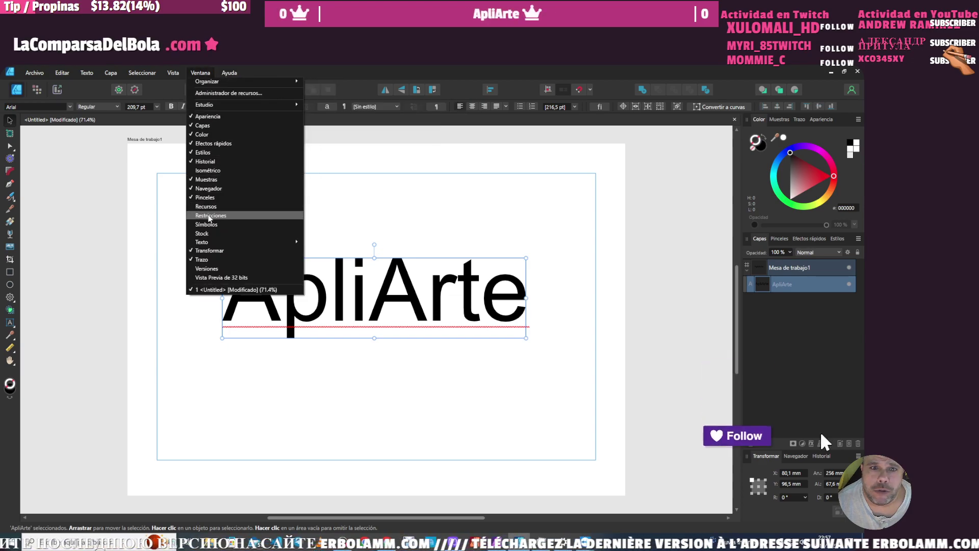
mouse_move(229, 241)
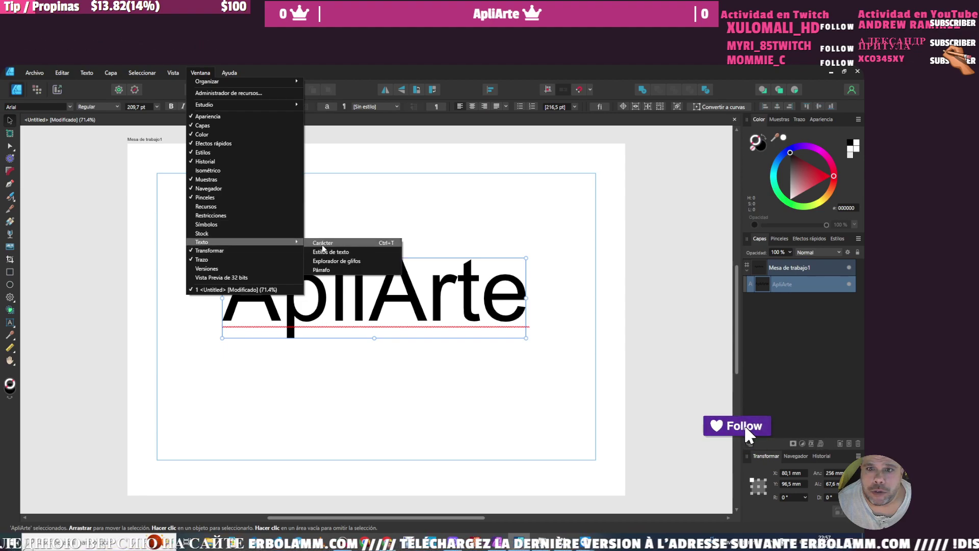
- Set ApliArte in Berlin Sans FB Demi and shift it left and up
left_click(324, 245)
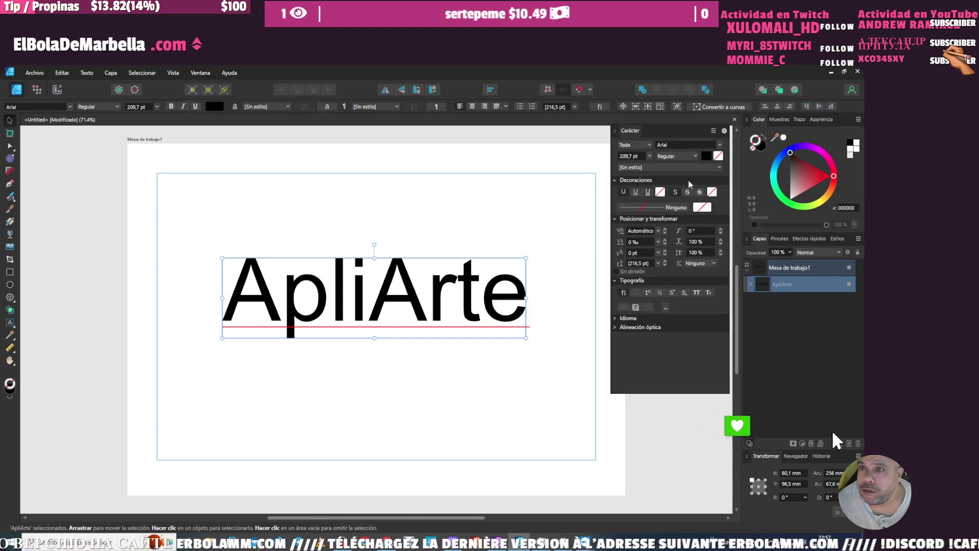
left_click(696, 147)
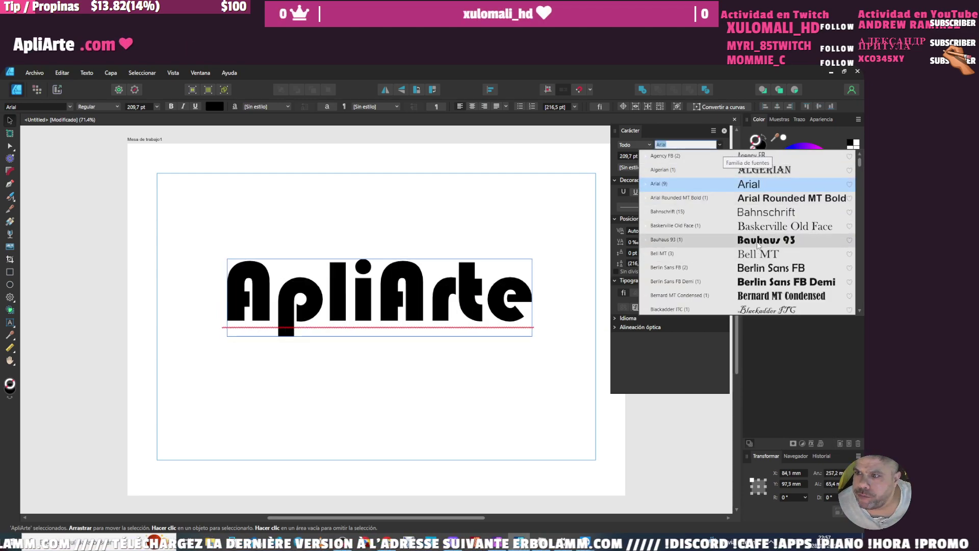
left_click(760, 289)
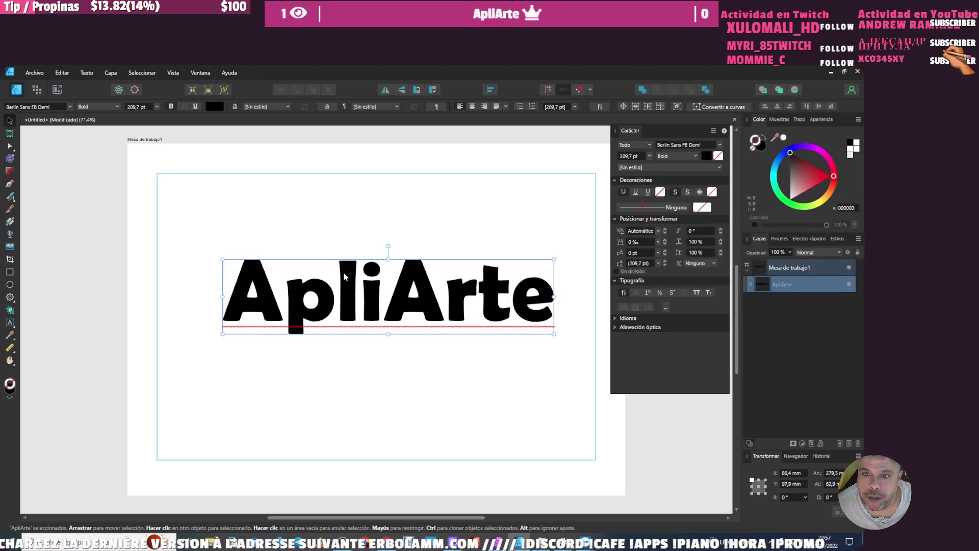
left_click_drag(247, 294, 218, 285)
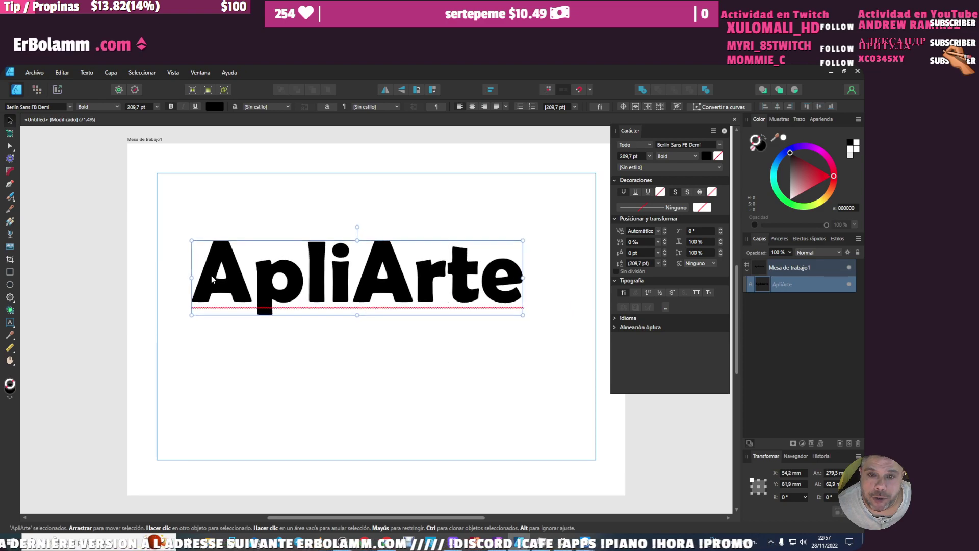
- Tighten ApliArte's tracking to -100 ‰ so the letters touch
left_click(658, 243)
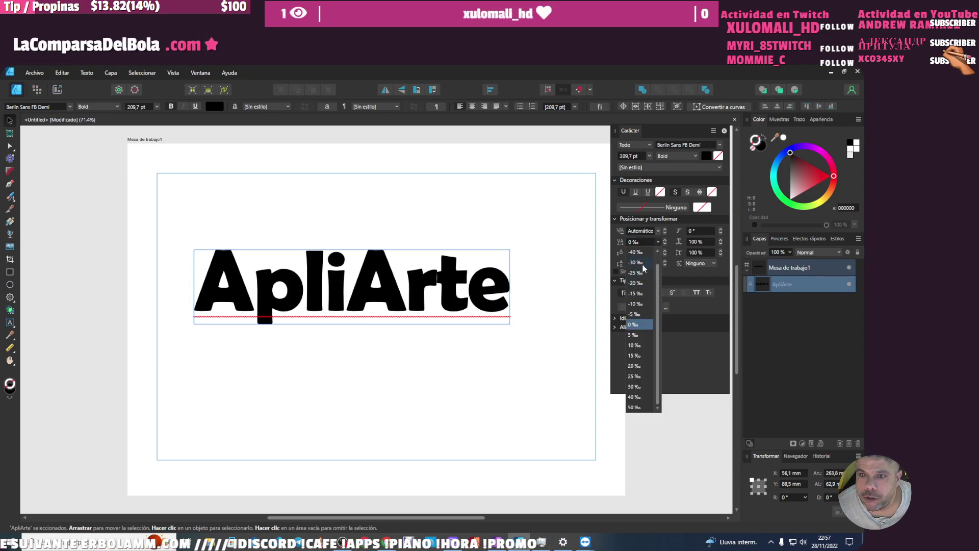
scroll(646, 270, "up", 1)
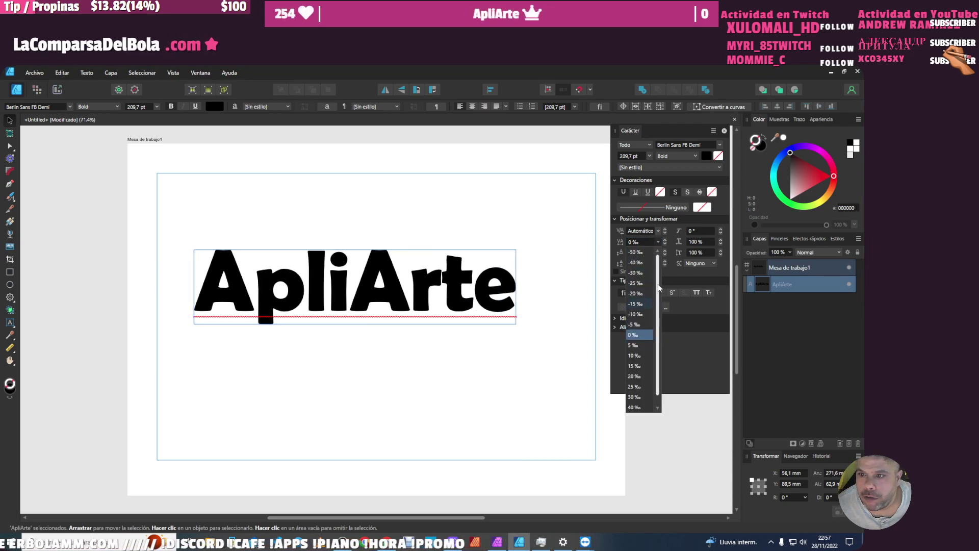
left_click(638, 253)
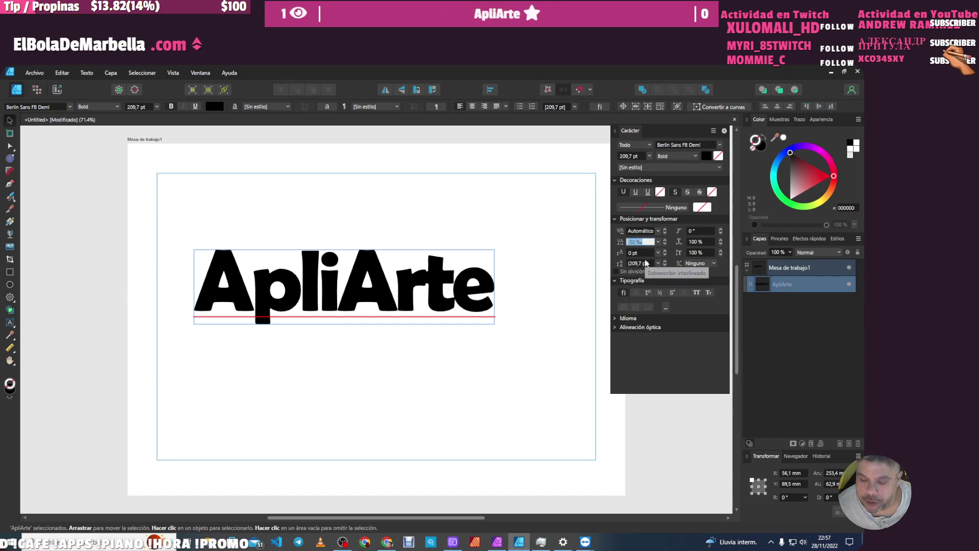
key("BackSpace")
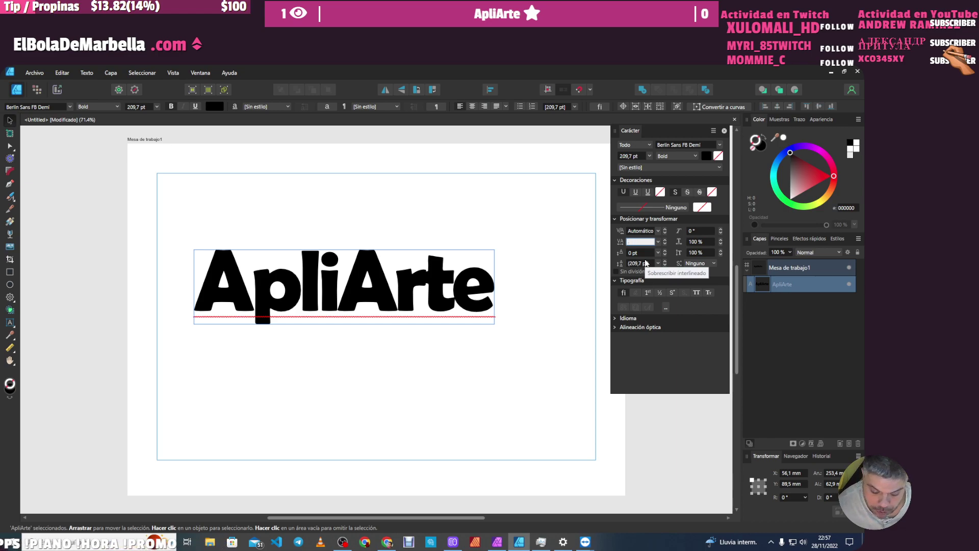
type("-100")
key("Return")
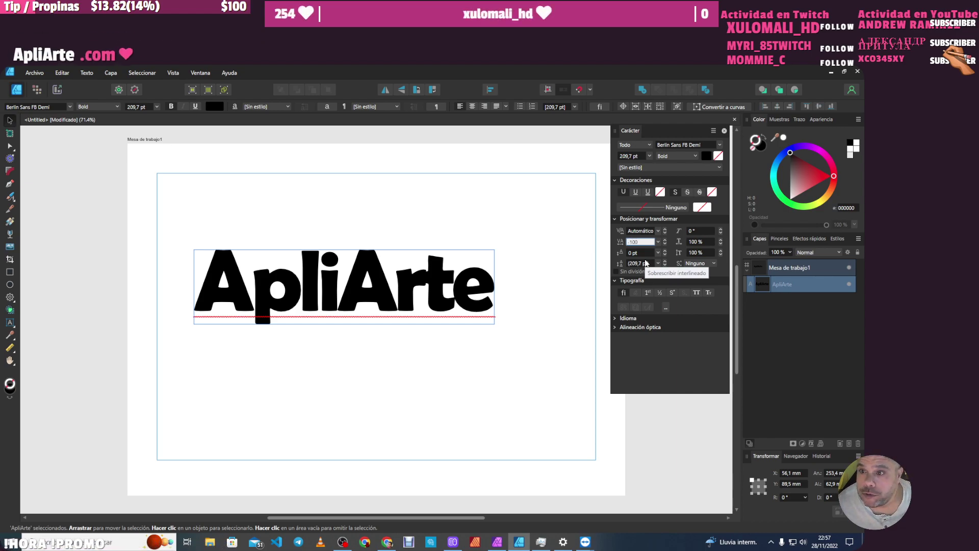
key("Return")
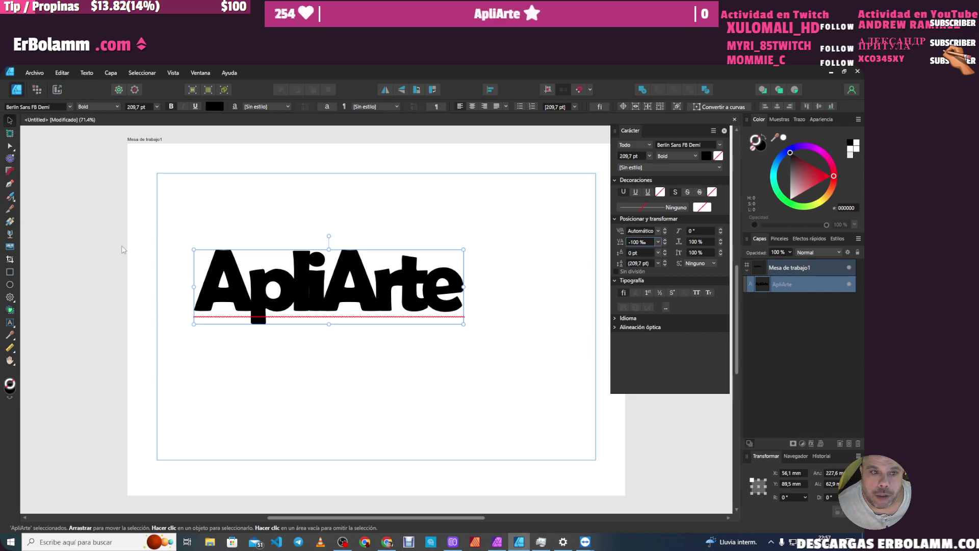
left_click(11, 312)
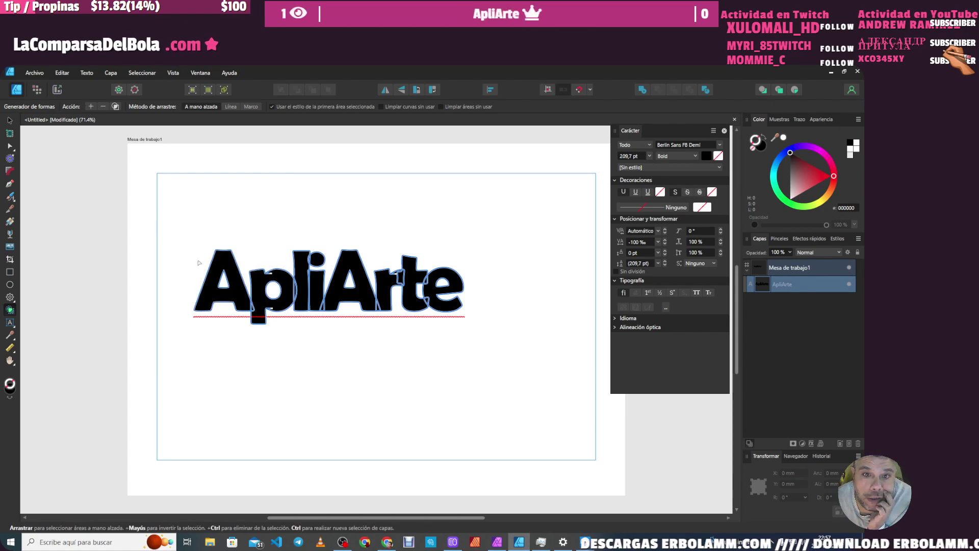
- Pick the overlapping Ap letter areas with Shape Builder and merge them into one shape
left_click(236, 303)
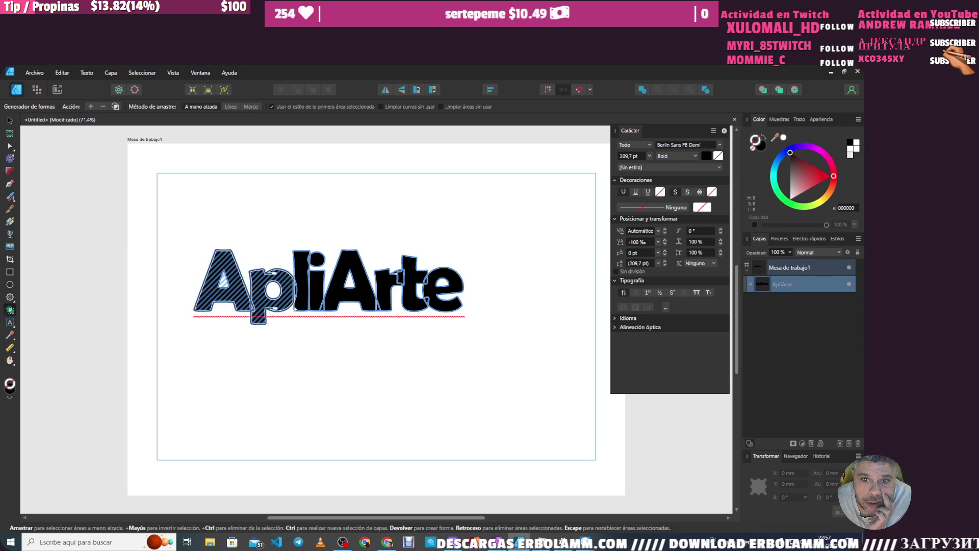
left_click(306, 305)
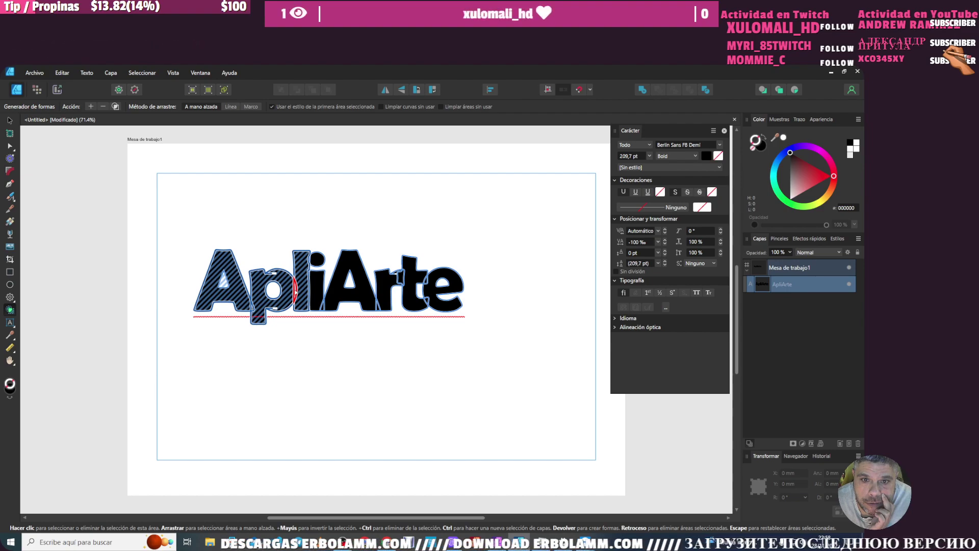
left_click(305, 294)
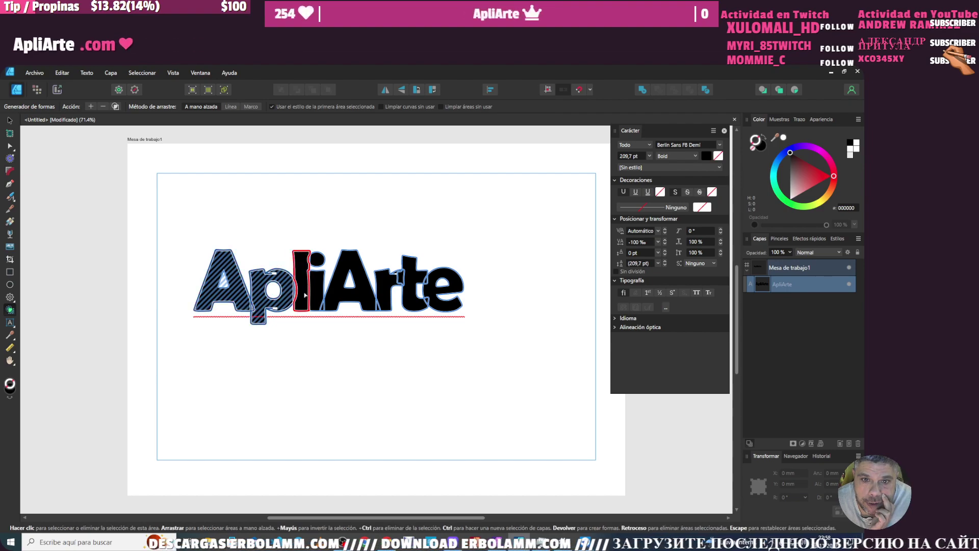
left_click(289, 292)
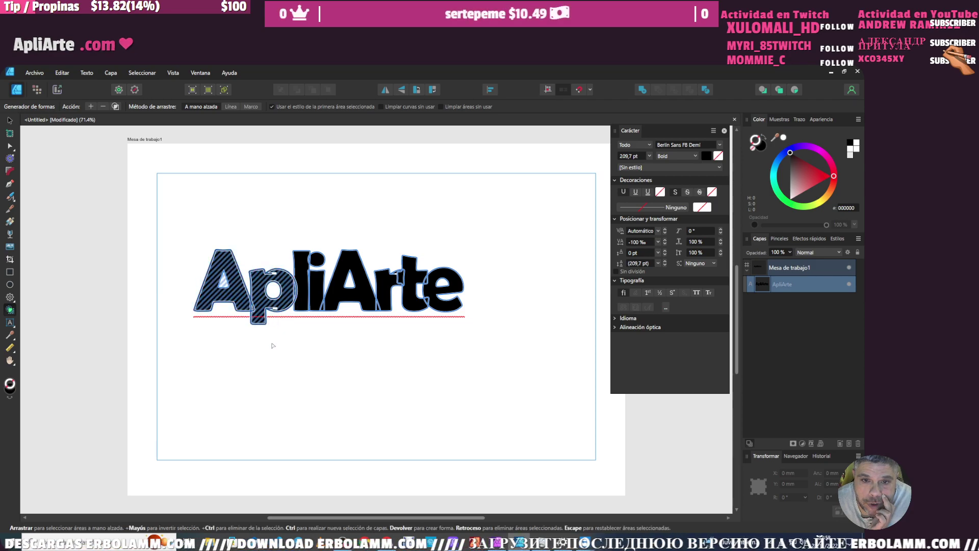
left_click(263, 291)
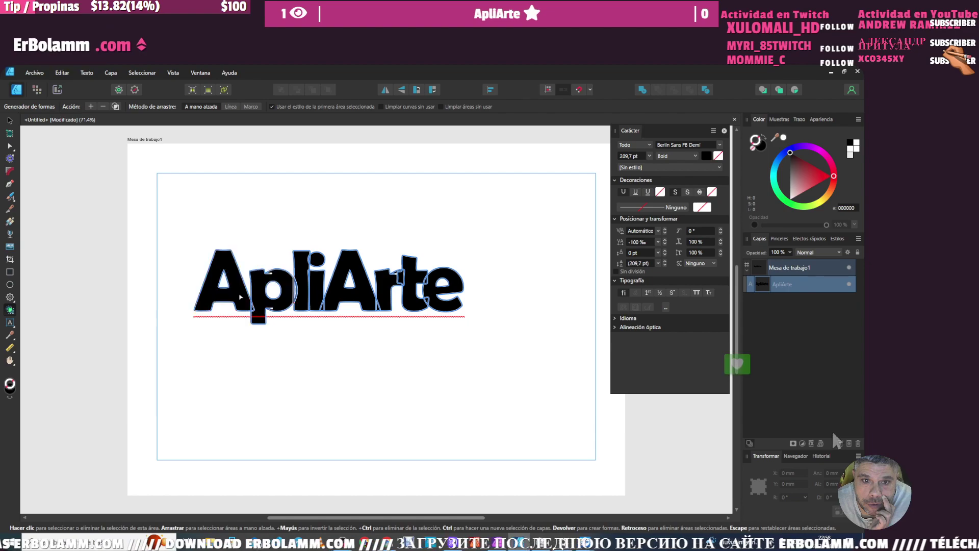
left_click(263, 292)
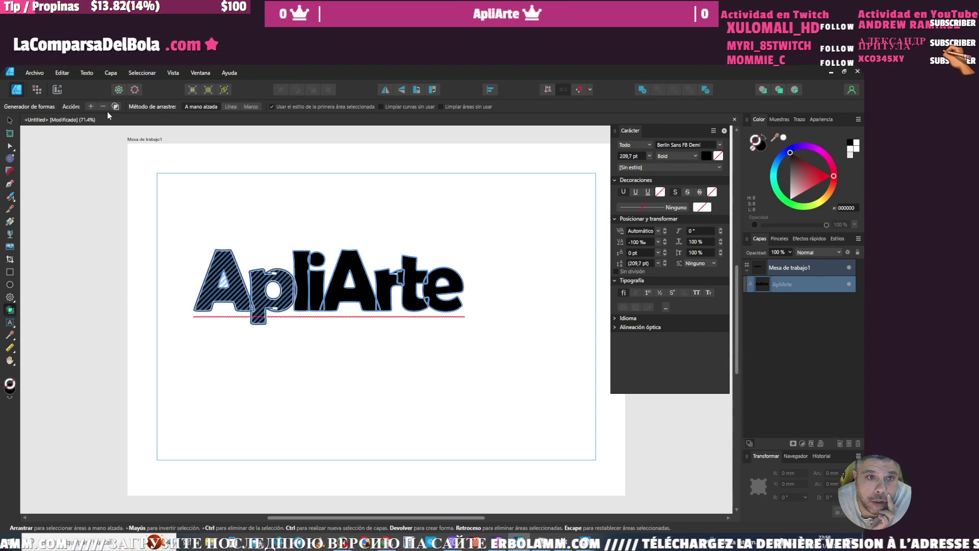
left_click(91, 106)
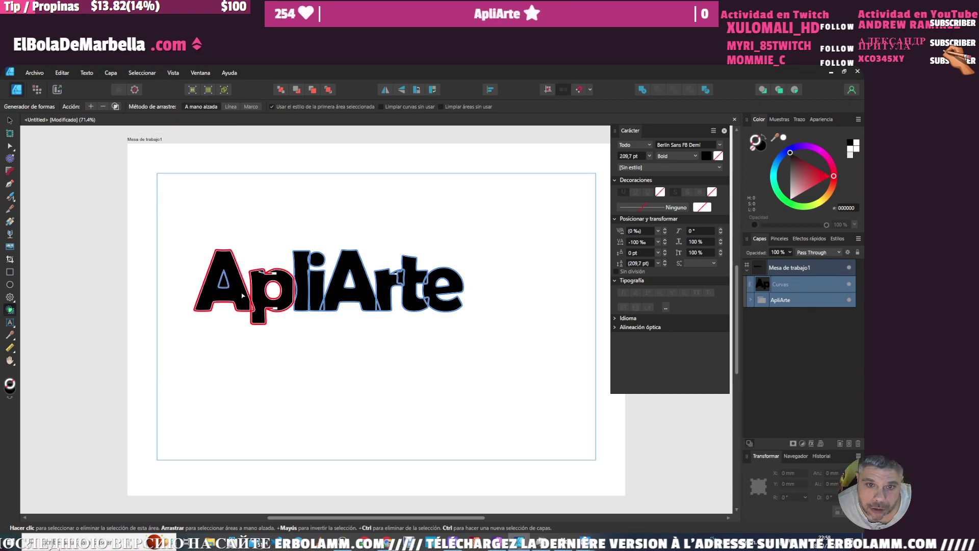
- Mark the A, p, l, i and second A areas and commit them as solid black shapes
left_click(243, 294)
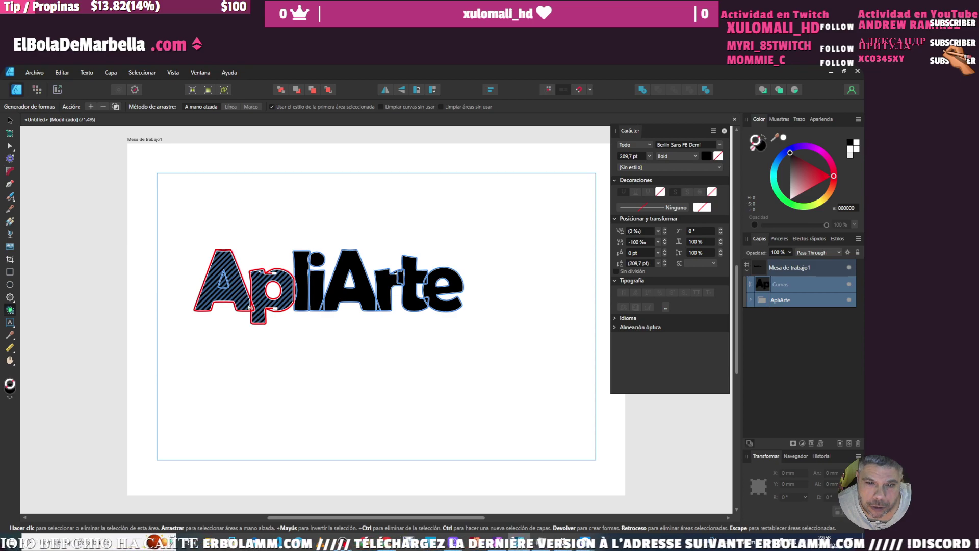
left_click(223, 285)
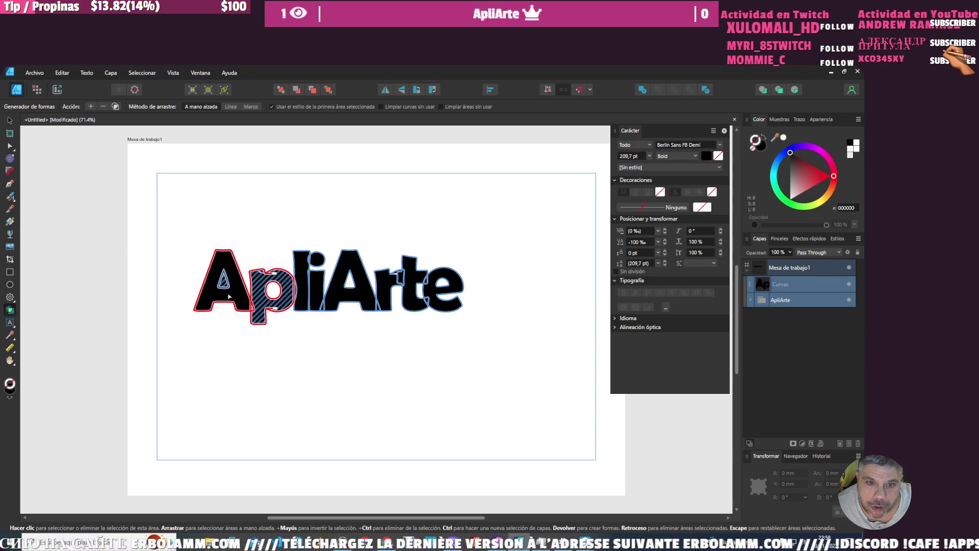
left_click_drag(228, 296, 244, 307)
left_click(253, 309)
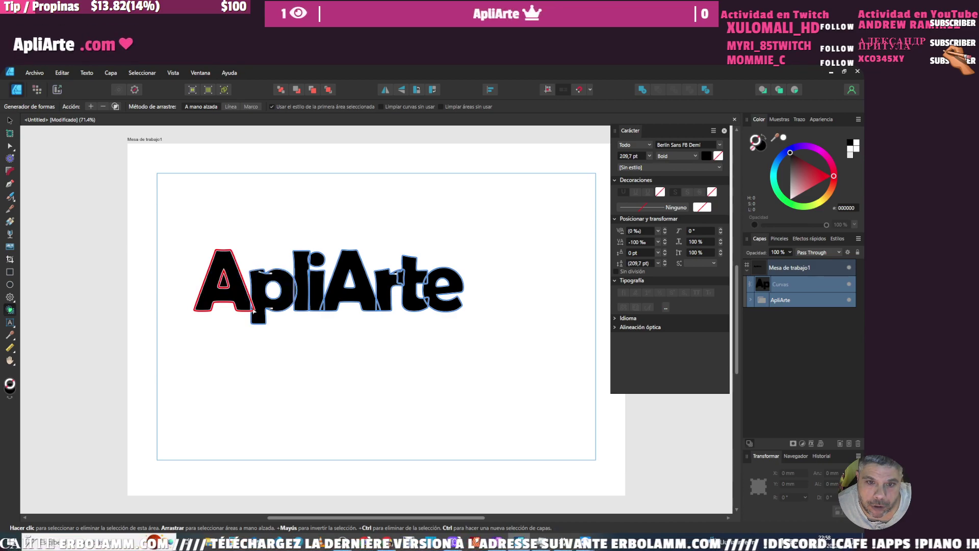
left_click(252, 310)
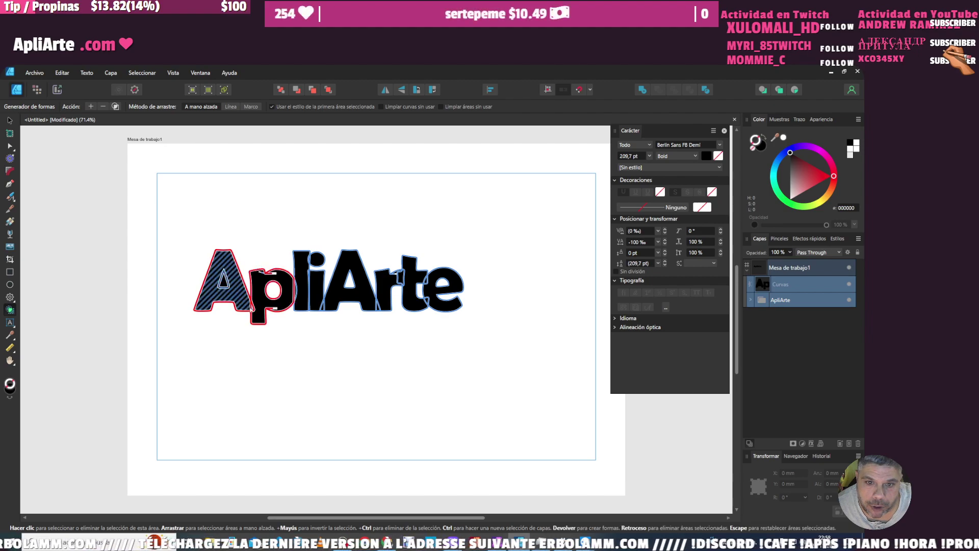
left_click(252, 309)
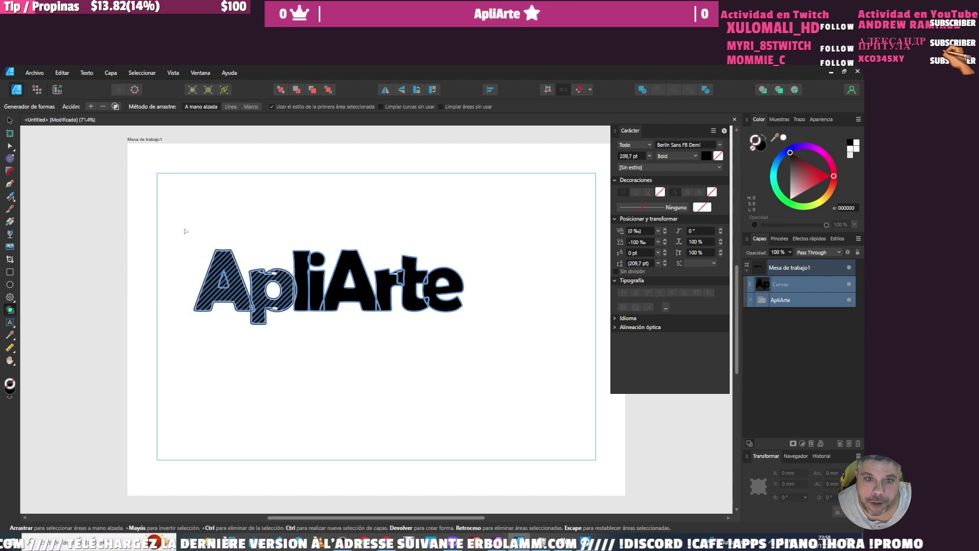
left_click_drag(185, 232, 462, 370)
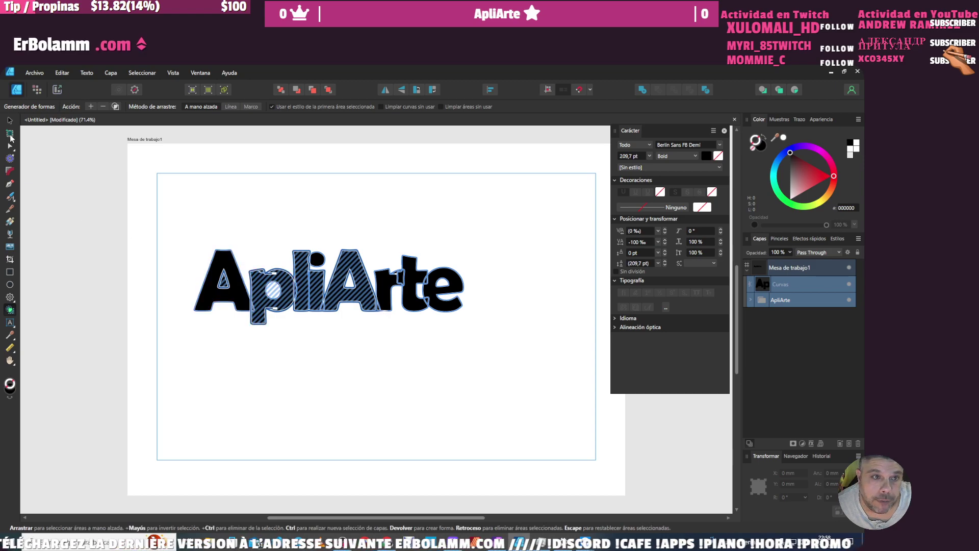
left_click(9, 121)
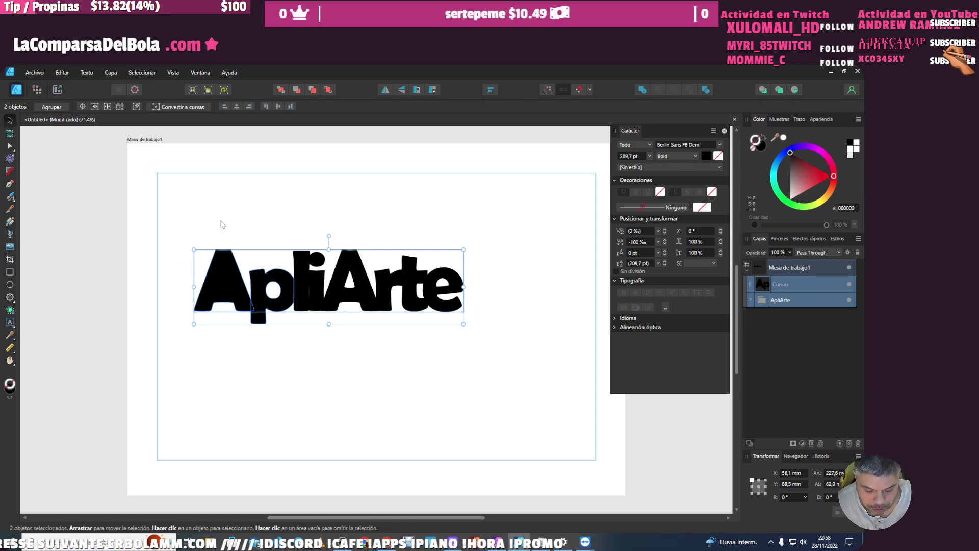
- Undo the merged shapes and convert the bold ApliArte text to curves
key("ctrl+z")
key("ctrl+z")
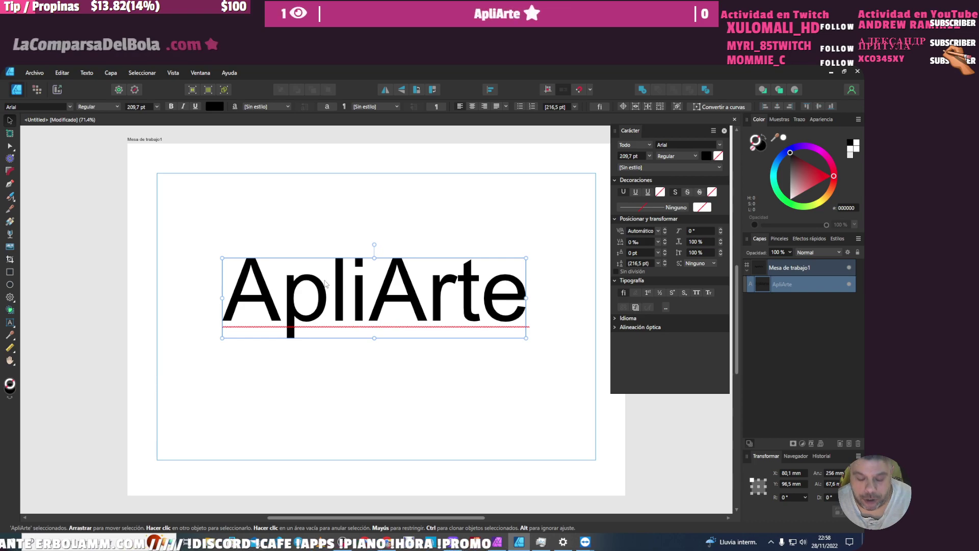
key("ctrl+shift+z")
key("ctrl+shift+z")
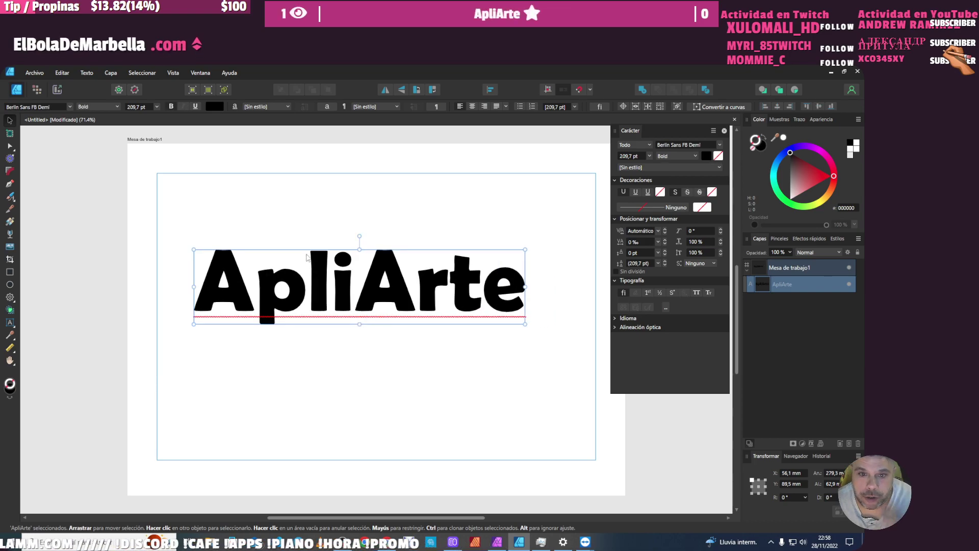
left_click(238, 223)
left_click_drag(176, 221, 608, 372)
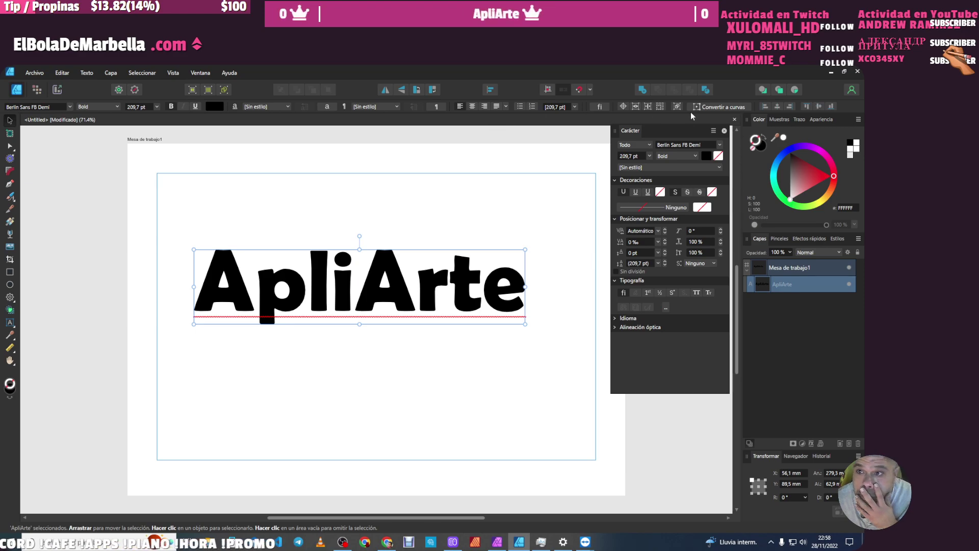
left_click(723, 107)
- Nudge the letter group down slightly and list its letter layers in the Layers panel
left_click(247, 229)
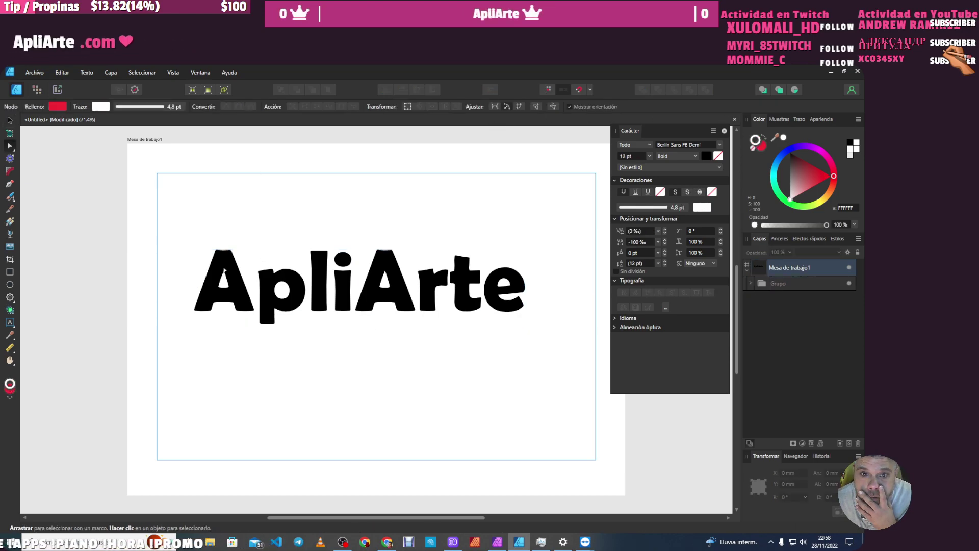
key("v")
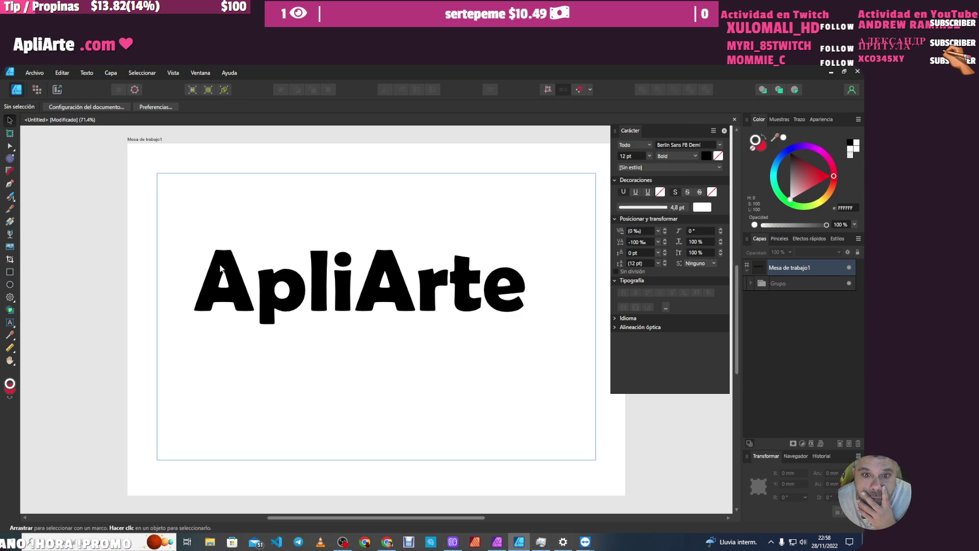
left_click_drag(220, 269, 221, 276)
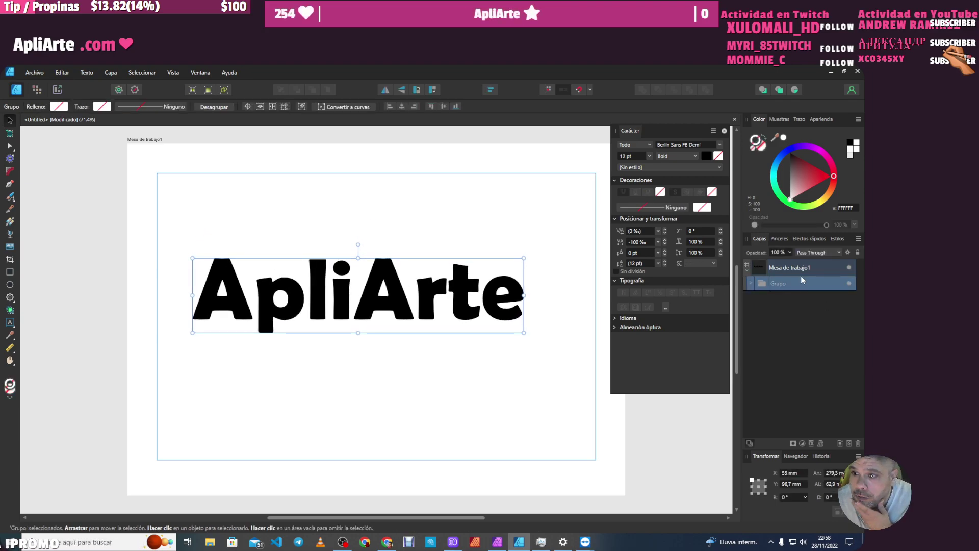
left_click(750, 284)
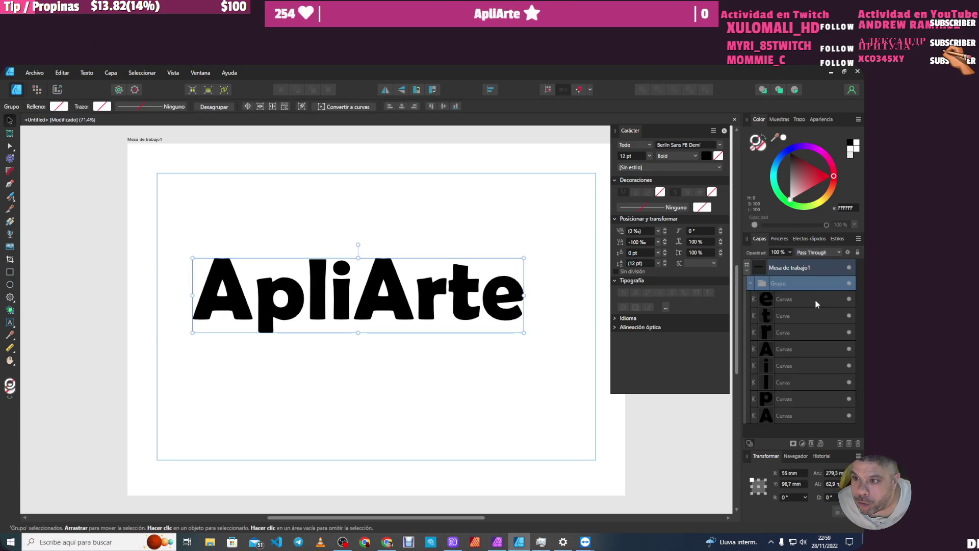
- Move the A, l and i letter curves so they overlap the p
left_click(794, 413)
mouse_move(230, 279)
left_mouse_down()
mouse_move(261, 276)
mouse_move(255, 263)
mouse_move(251, 300)
mouse_move(257, 269)
left_mouse_up()
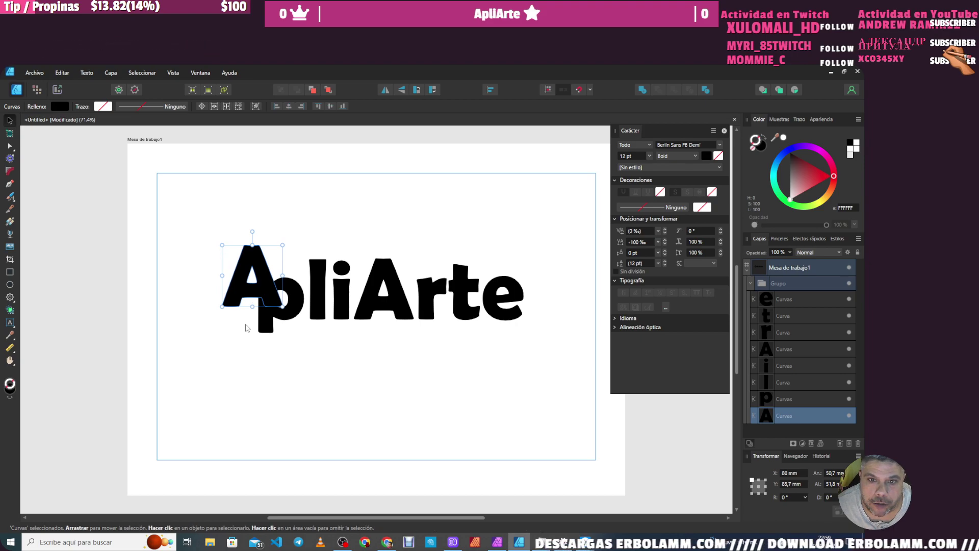
mouse_move(200, 216)
left_mouse_down()
mouse_move(199, 265)
mouse_move(308, 301)
mouse_move(306, 318)
left_mouse_up()
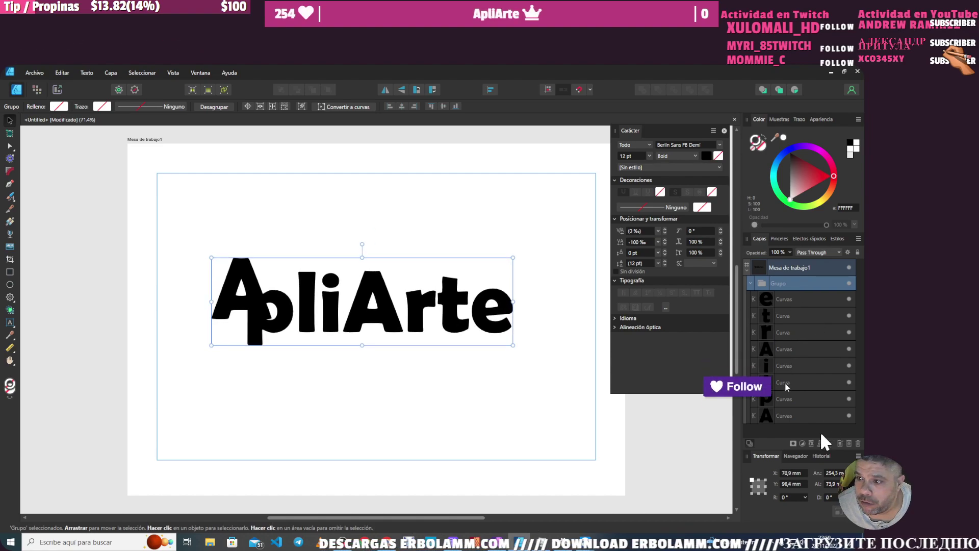
double_click(307, 318)
left_click_drag(311, 318, 301, 335)
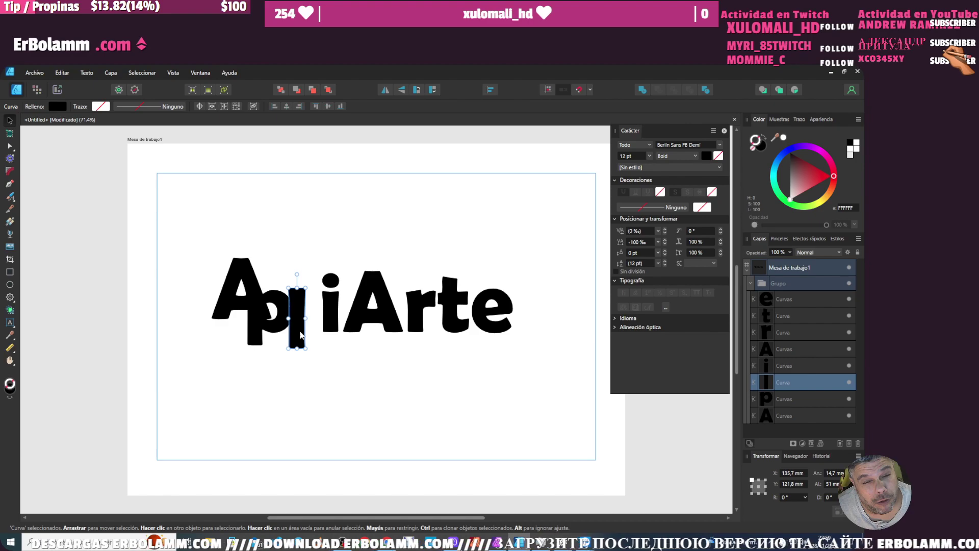
left_click(330, 320)
left_click_drag(314, 311, 310, 324)
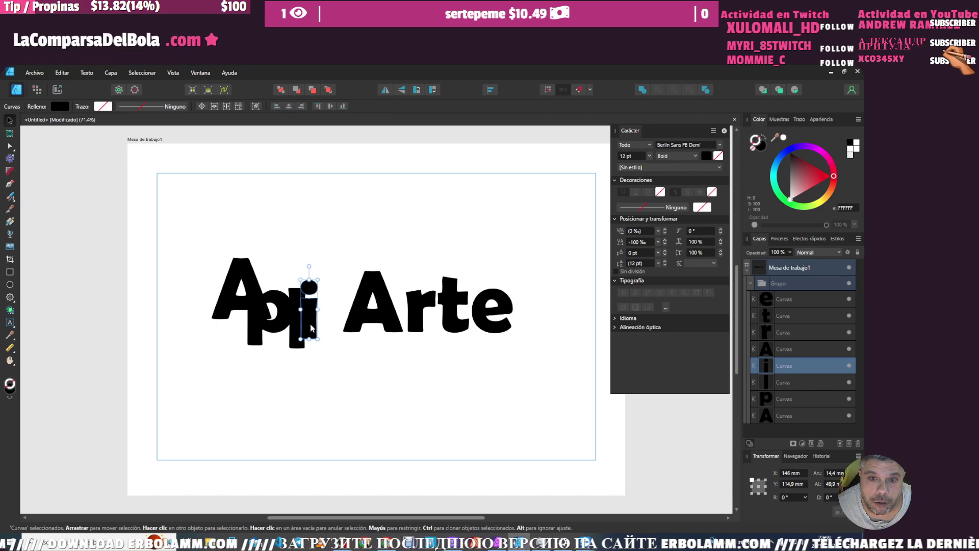
- Select the four overlapping A, p, l and i letters together
left_click_drag(190, 227, 331, 389)
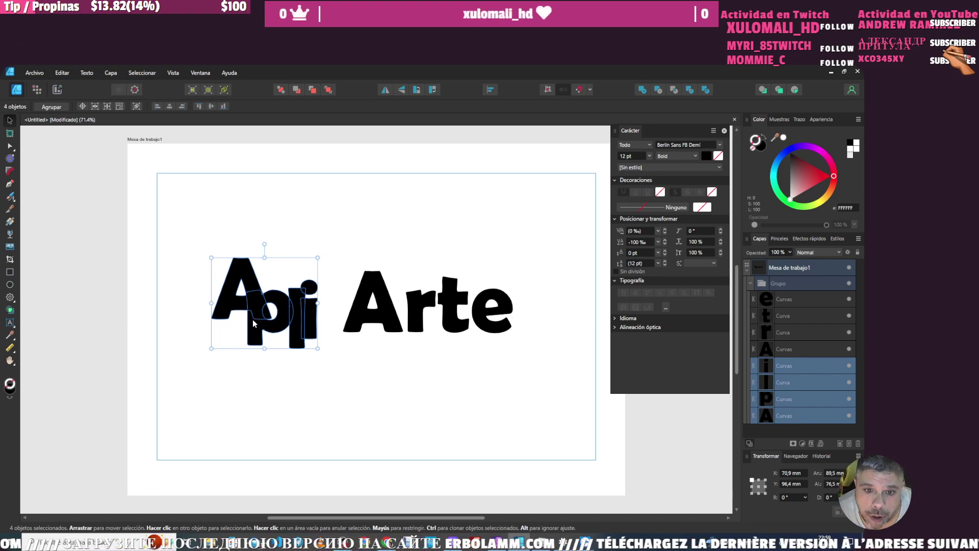
left_click(219, 305)
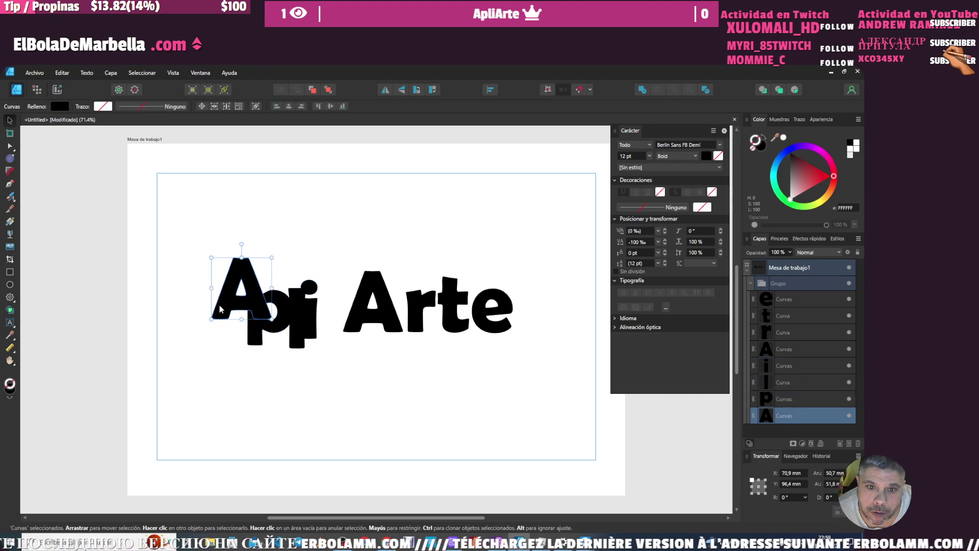
left_click_drag(188, 227, 334, 376)
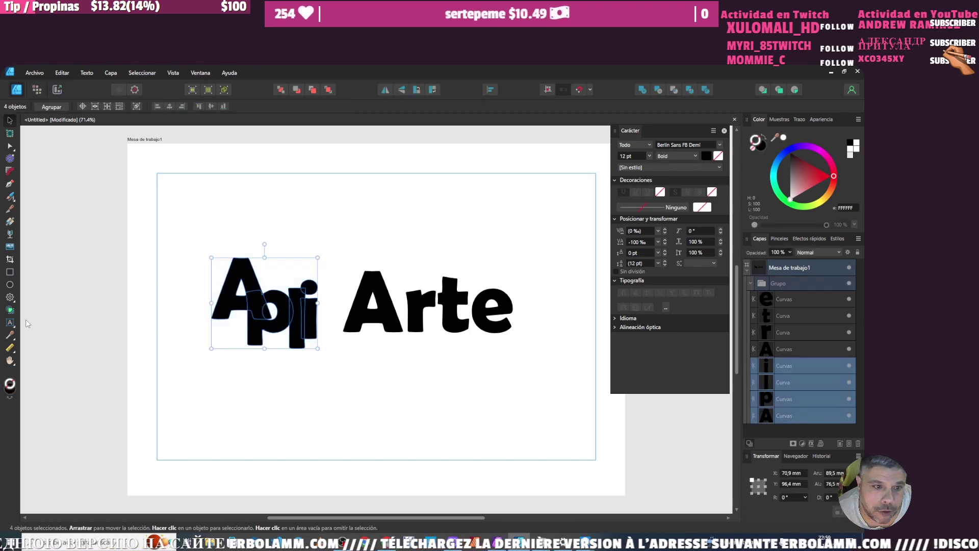
left_click(9, 310)
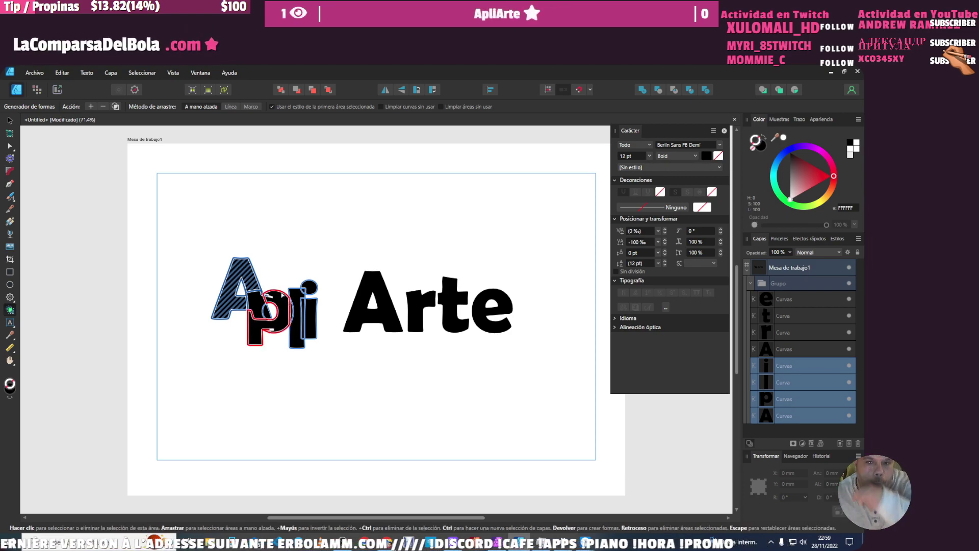
- Build a new separate piece from the overlapping p area
left_click(284, 301)
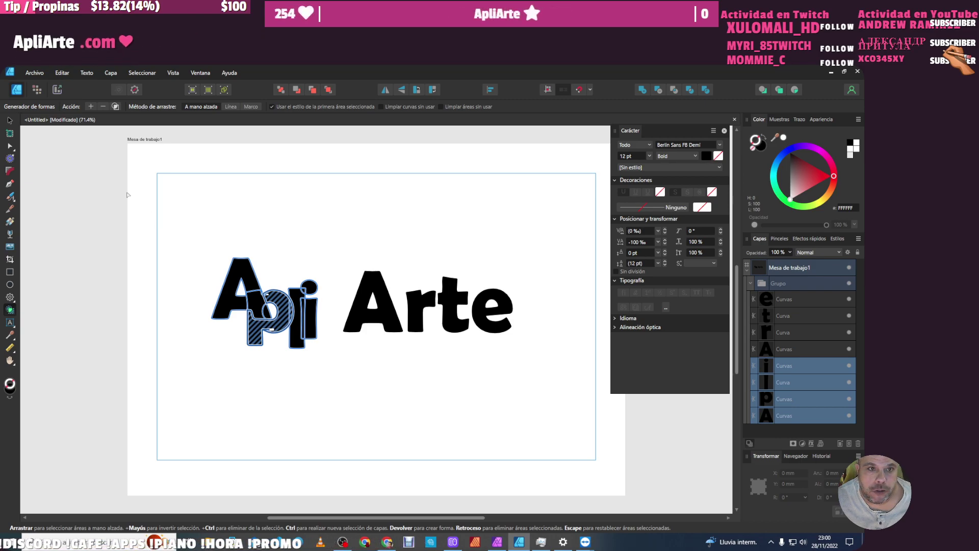
left_click(90, 108)
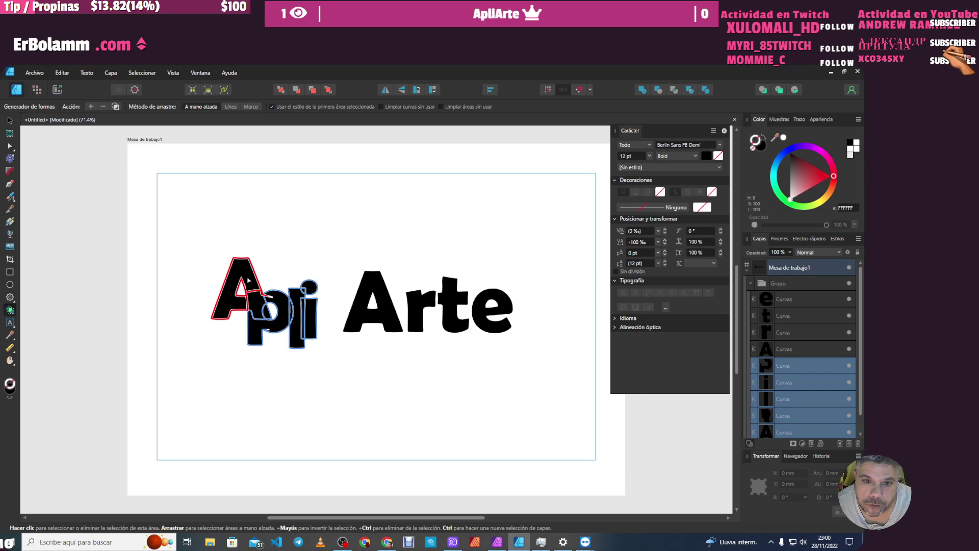
left_click(787, 365)
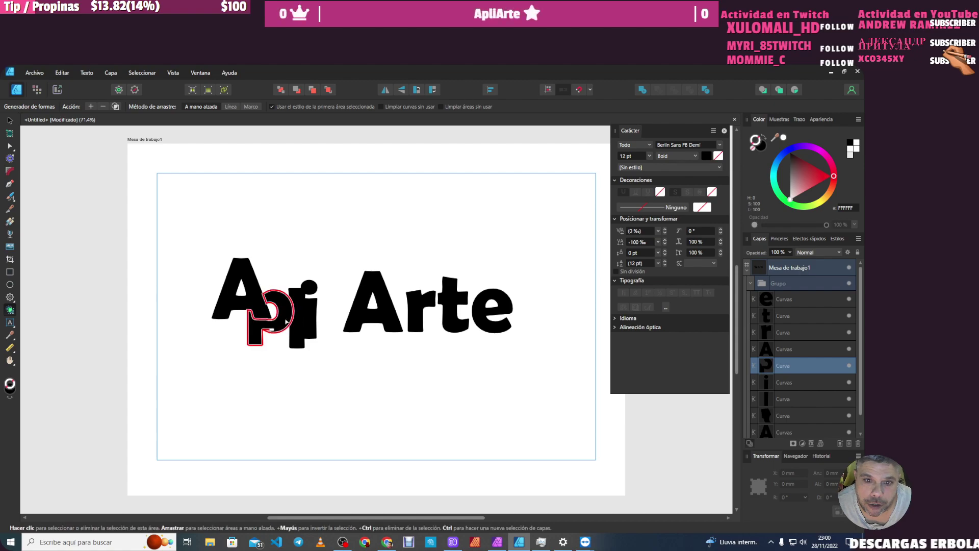
- Give every letter shape a white outline by widening the stroke
left_click(797, 119)
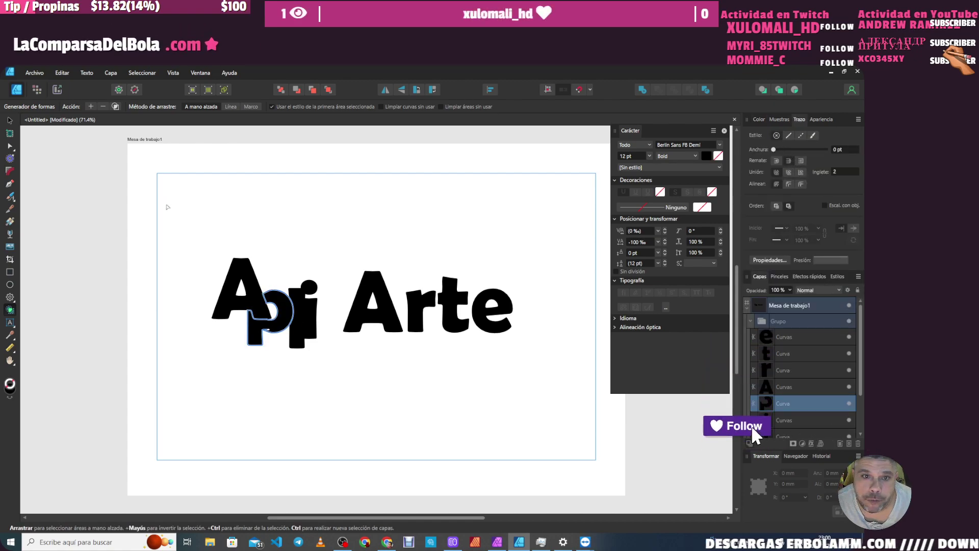
key("v")
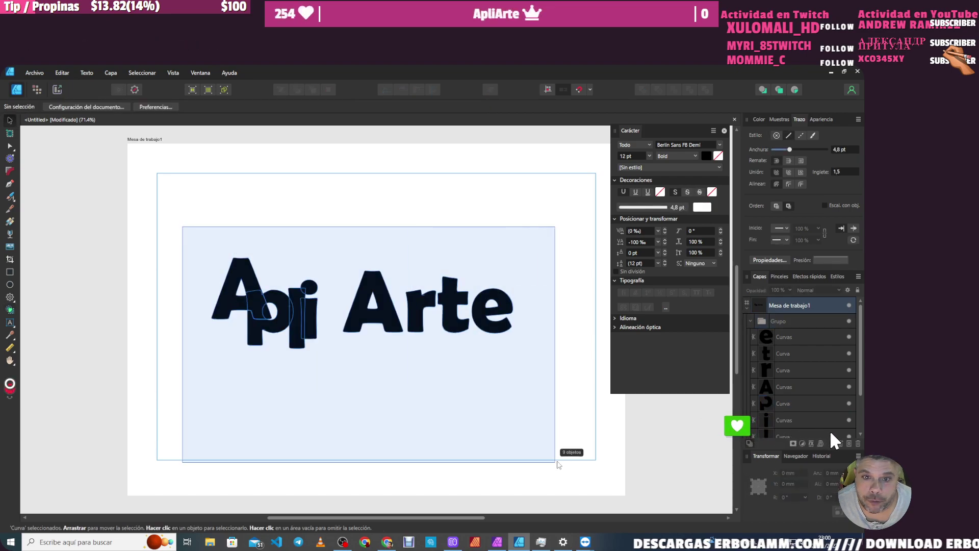
key("ctrl+a")
left_click_drag(774, 149, 789, 152)
left_click(346, 208)
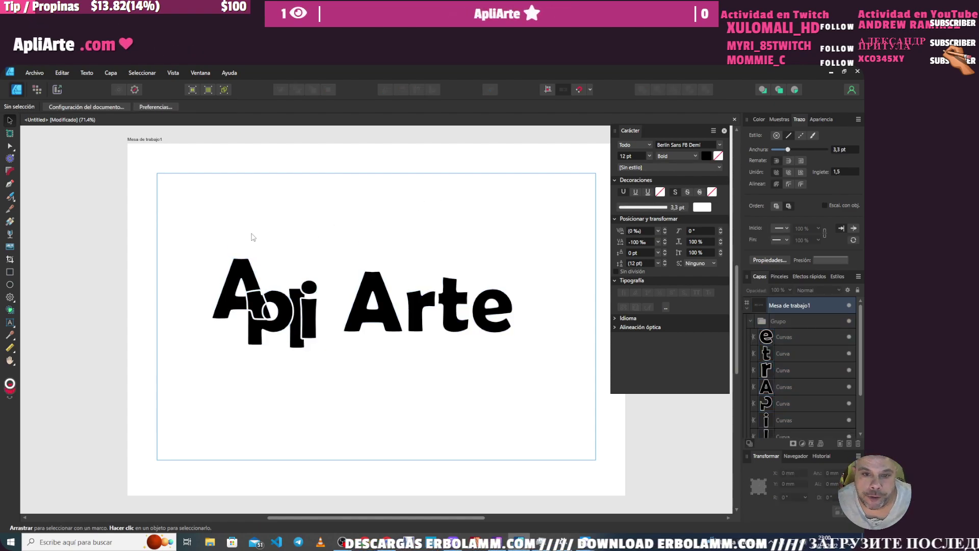
left_click(244, 271)
- Shift the A piece and delete stray and bowl pieces from the sliced p
double_click(243, 271)
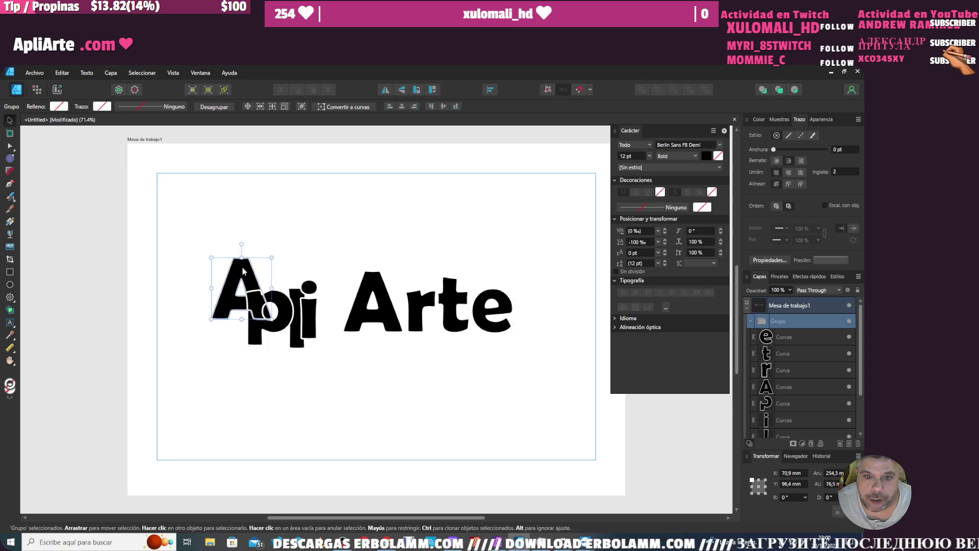
left_click_drag(243, 272, 210, 267)
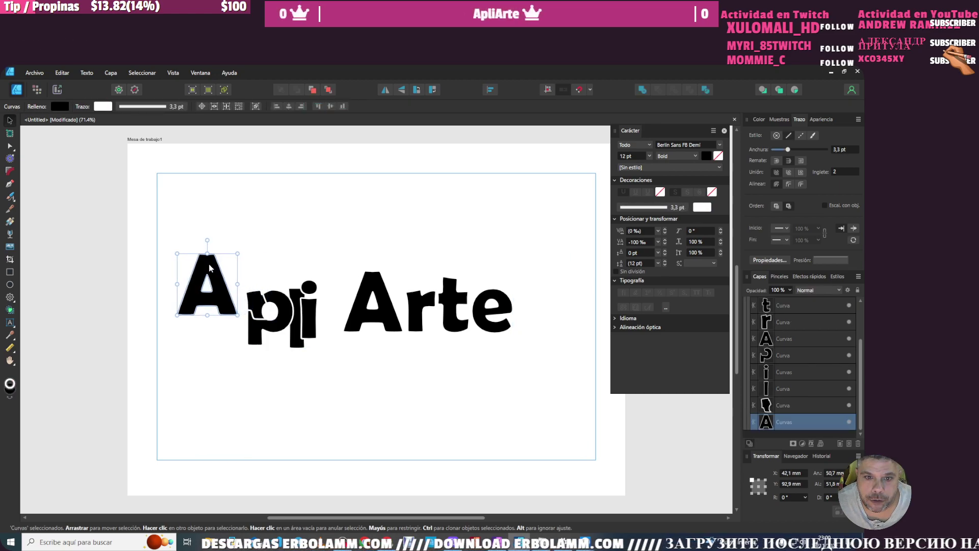
left_click(256, 308)
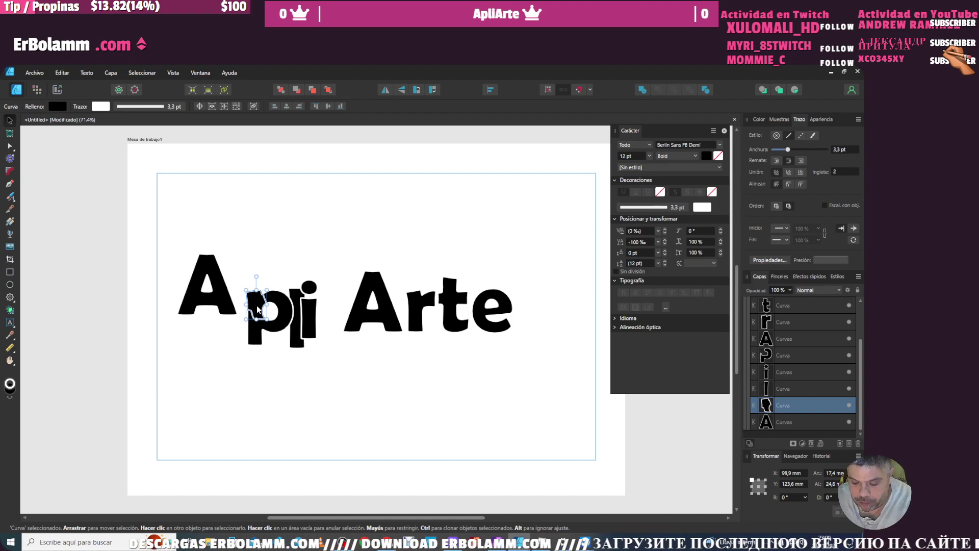
key("Delete")
left_click(213, 289)
left_click_drag(213, 290, 250, 294)
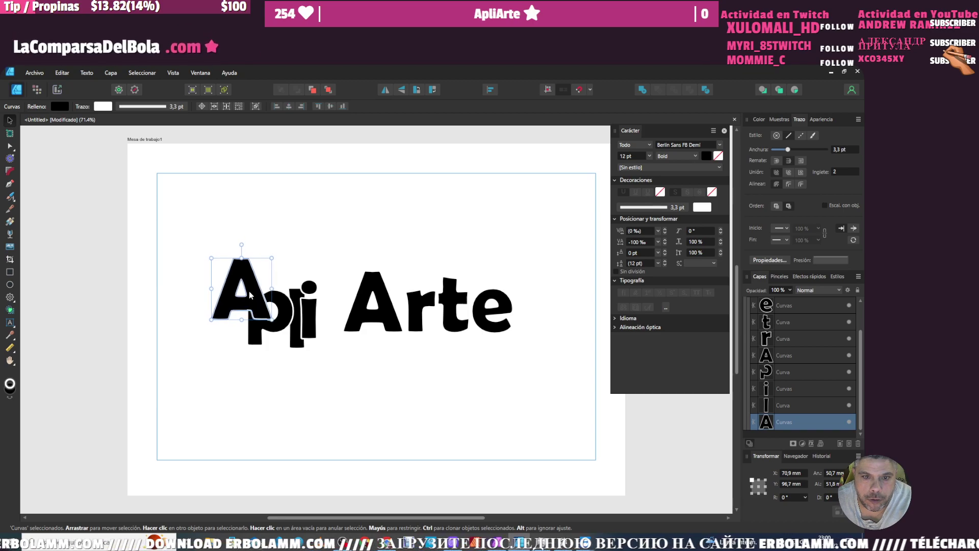
key("ctrl+z")
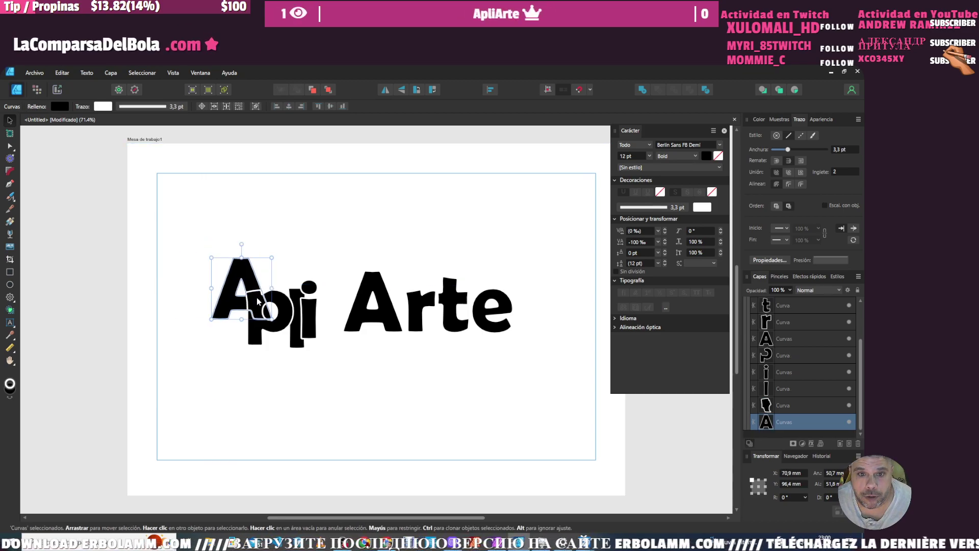
left_click(258, 301)
key("Delete")
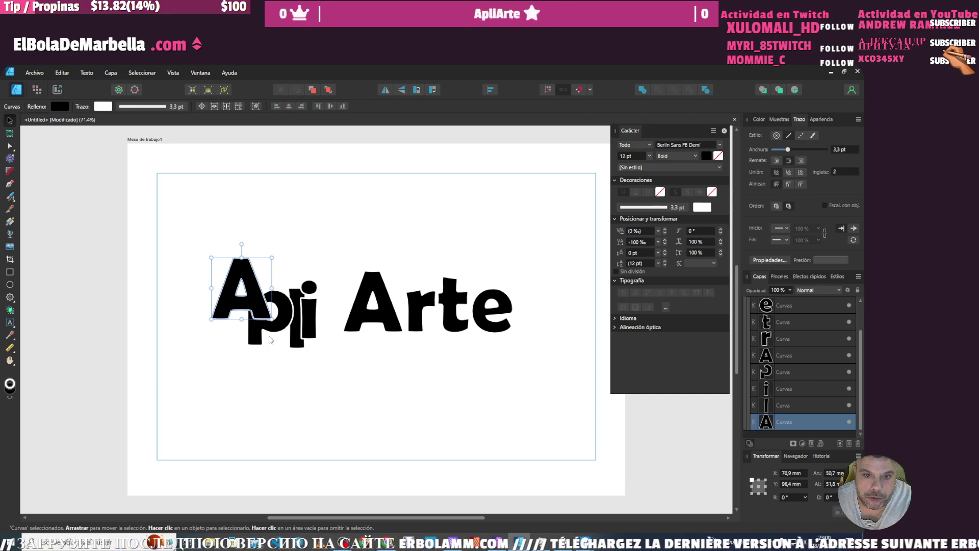
left_click(283, 322)
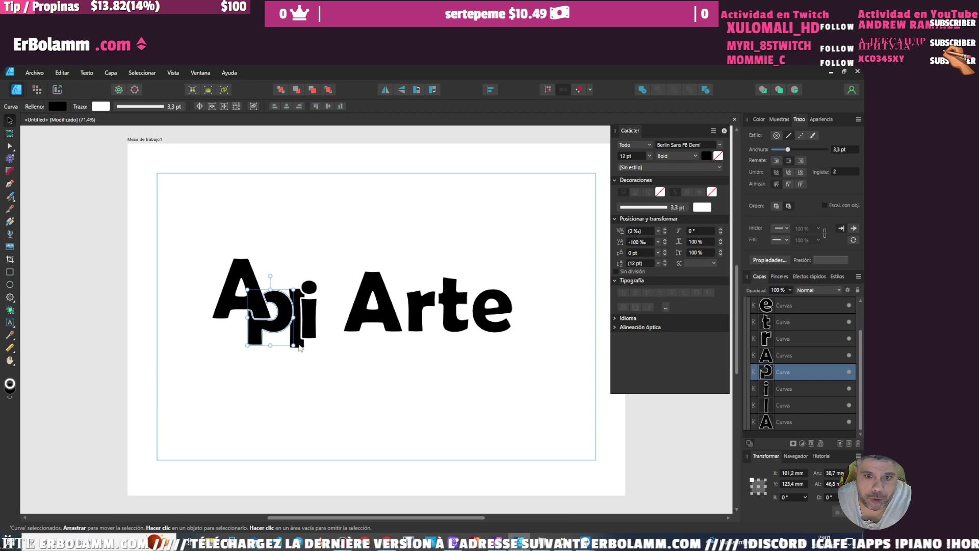
- Undo the slicing edits until ApliArte is back as one live text layer
key("ctrl+a")
left_click(205, 248)
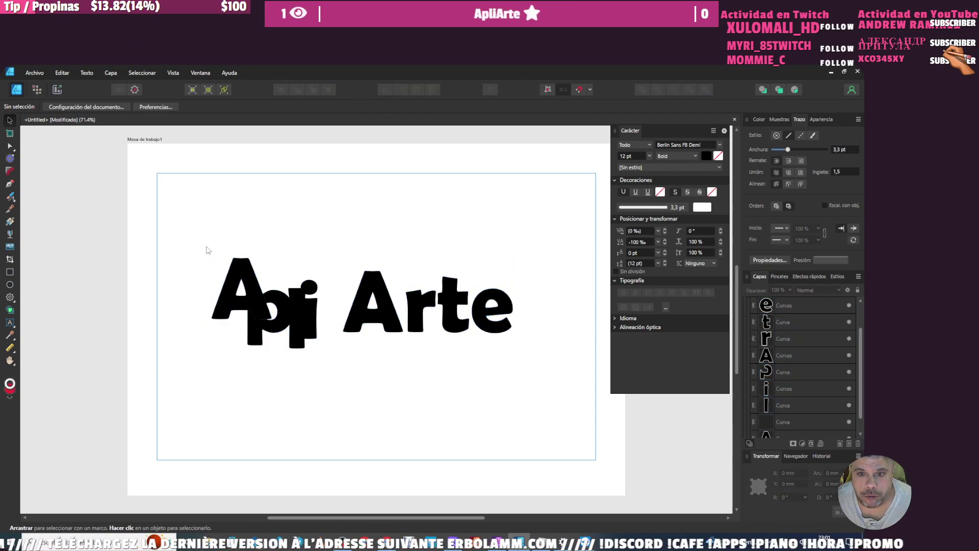
left_click_drag(208, 250, 323, 353)
left_click(339, 291)
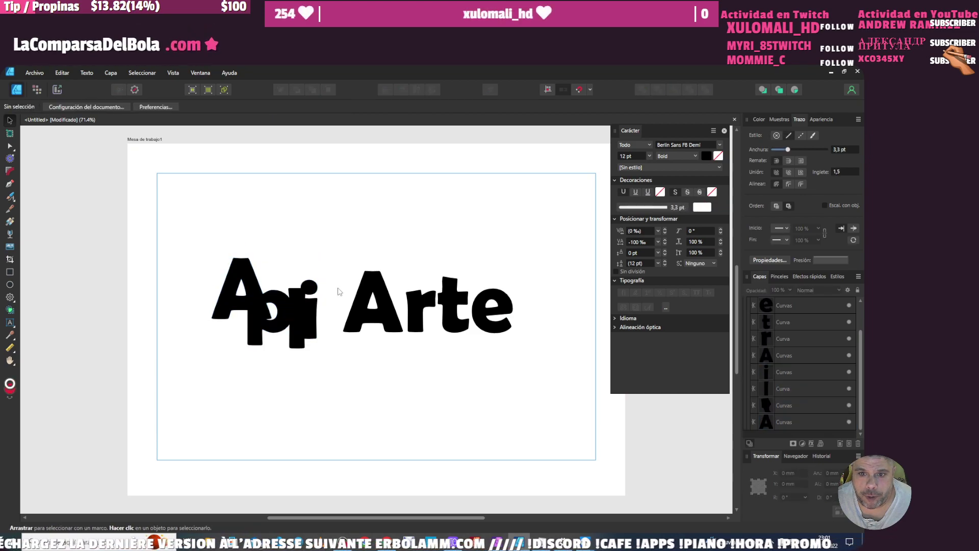
key("ctrl+z")
key("ctrl+z")
key("ctrl+z")
key("ctrl+z")
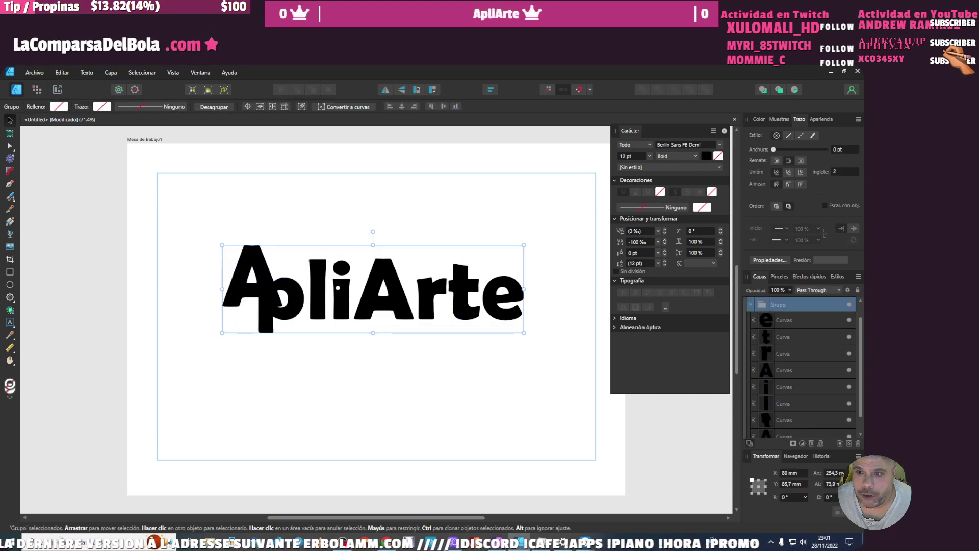
key("ctrl+z")
key("ctrl+z")
key("ctrl+z")
key("ctrl+z")
key("z")
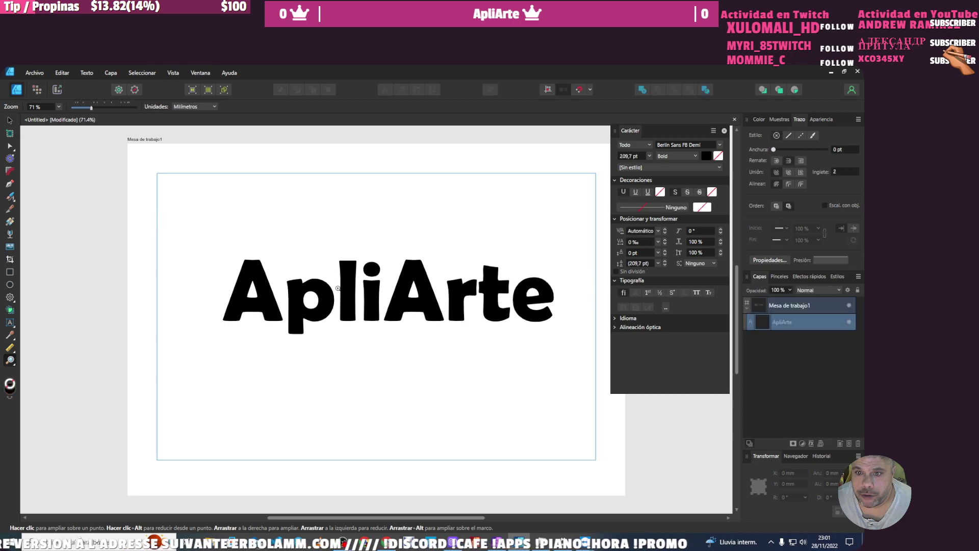
key("ctrl+z")
key("ctrl+z")
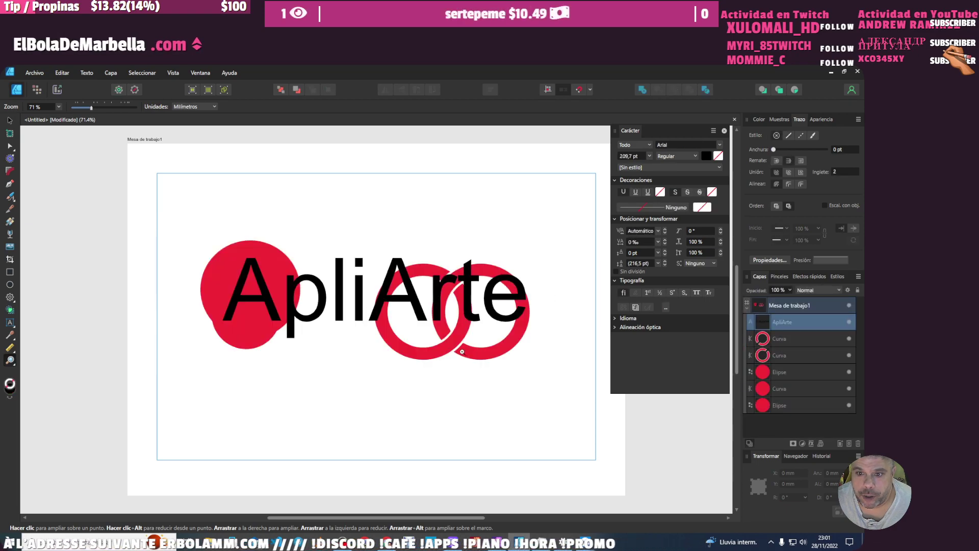
left_click_drag(450, 325, 465, 323)
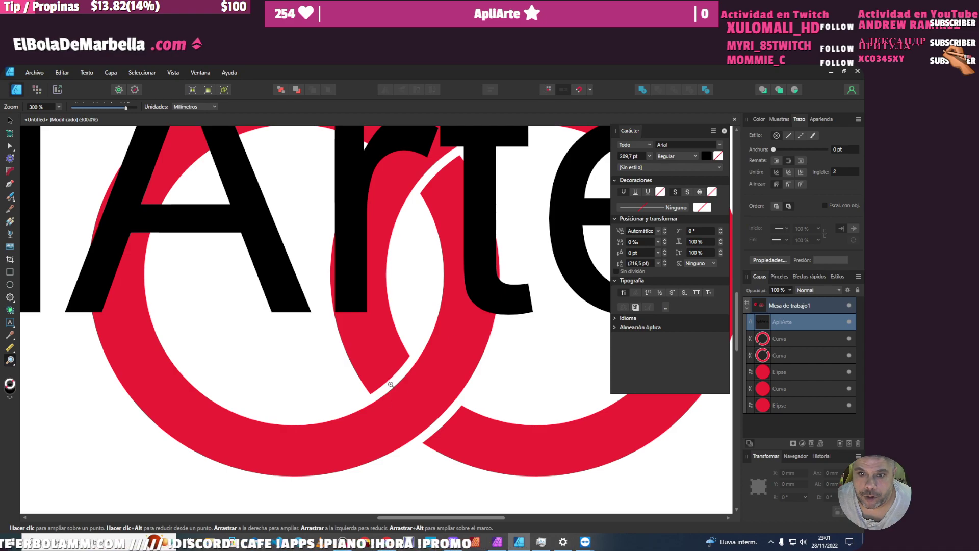
left_click_drag(391, 384, 339, 372)
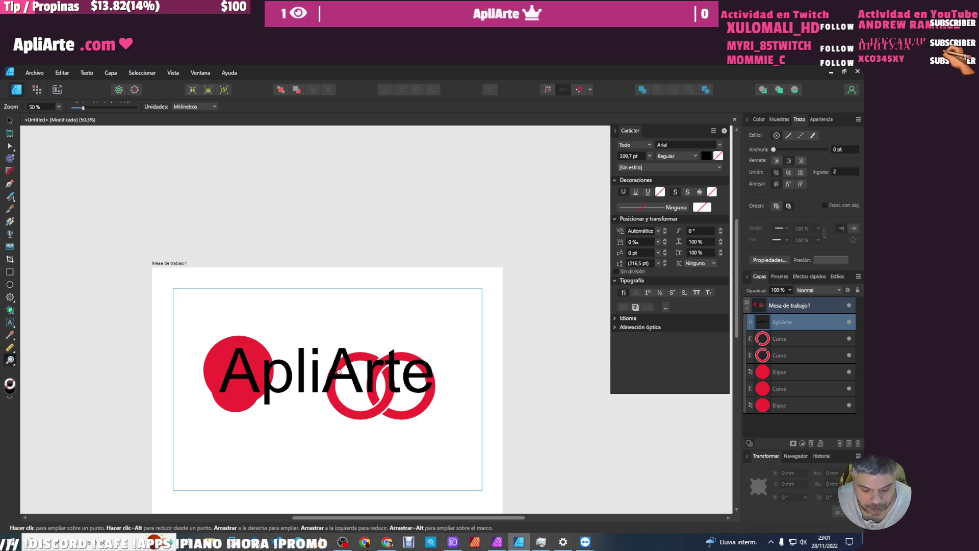
key("ctrl+z")
key("ctrl+z")
key("ctrl+z")
key("ctrl+z")
key("ctrl+z")
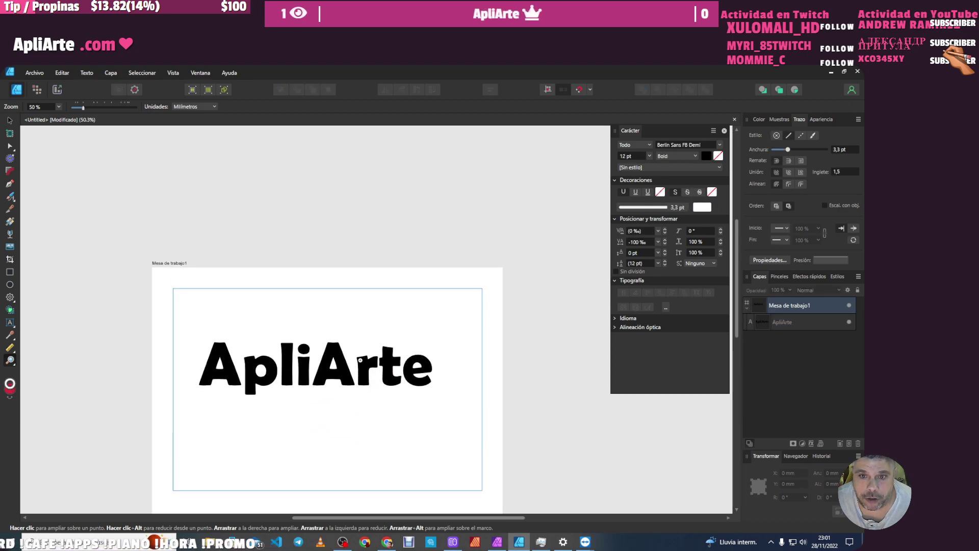
left_click(811, 326)
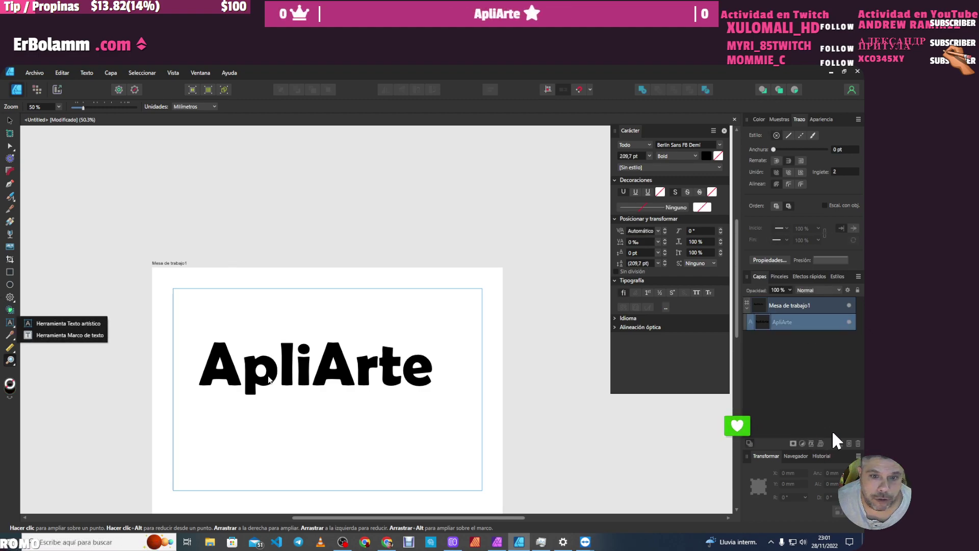
key("ctrl+plus")
- Knife-cut the ApliArte word horizontally through its middle into separate curve pieces
left_click(9, 322)
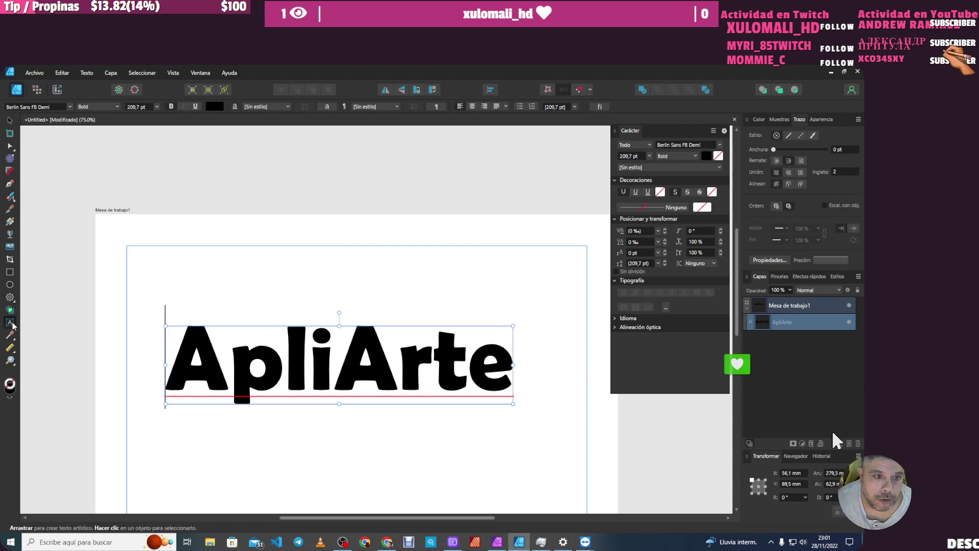
left_click(284, 357)
key("Right")
key("Right")
key("Right")
key("Right")
key("Right")
key("Left")
key("Left")
key("Left")
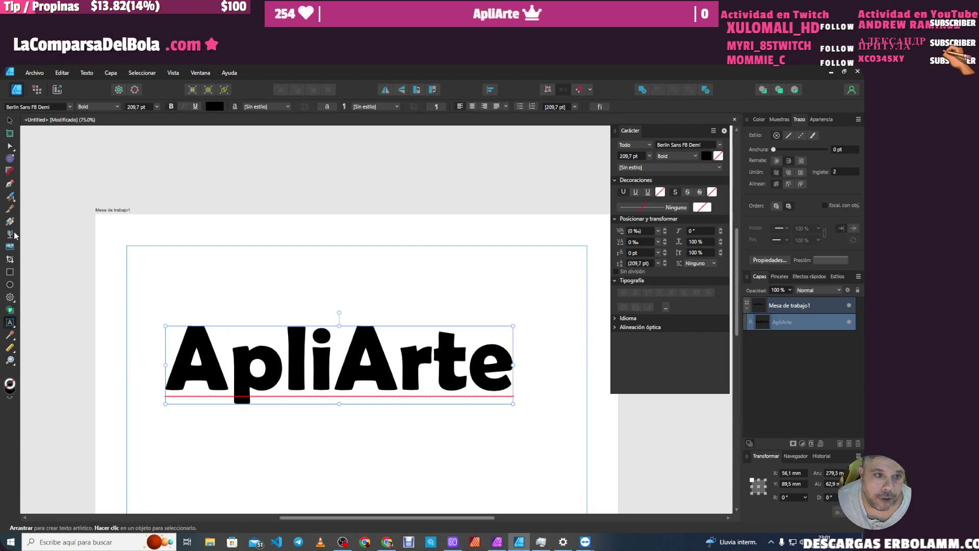
left_click(10, 209)
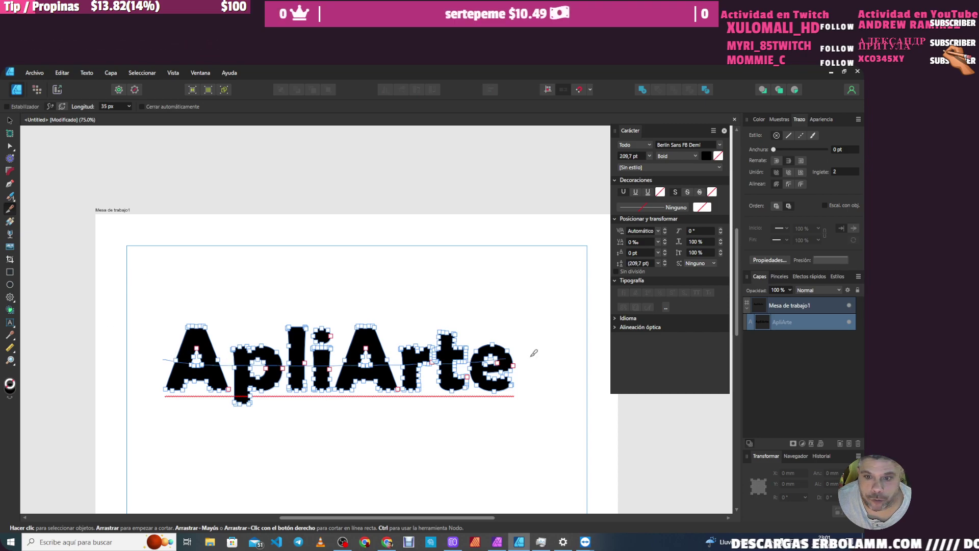
left_click_drag(534, 353, 558, 355)
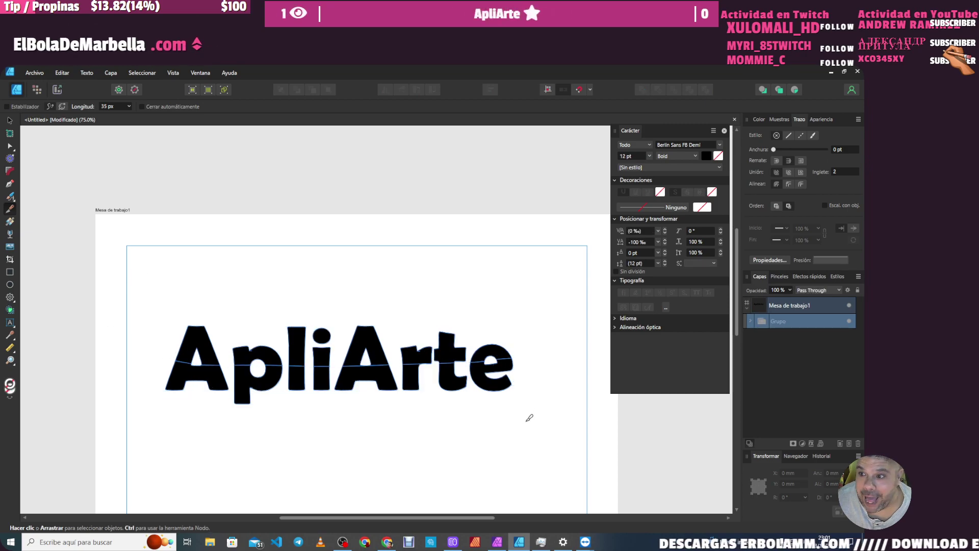
key("v")
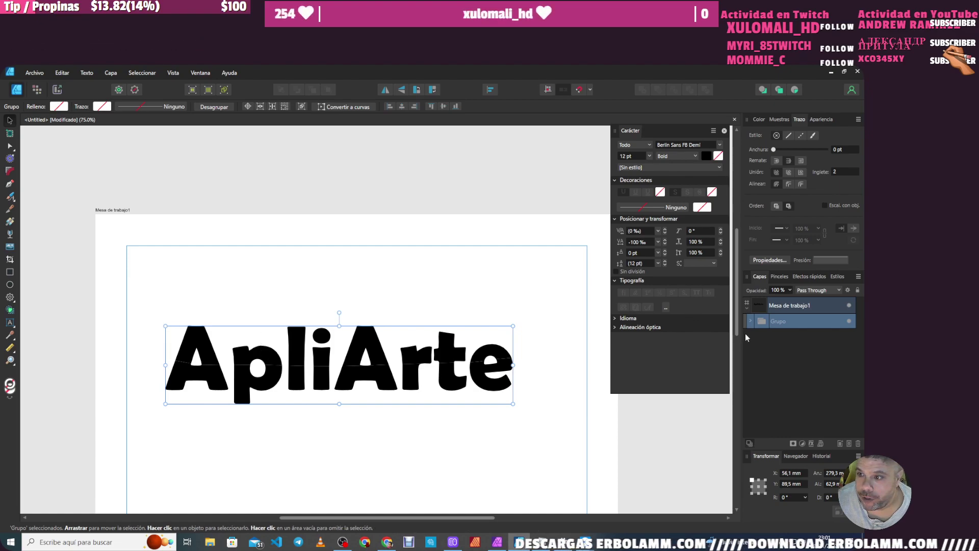
- Expand the sliced letter group and raise the top piece of the first A
left_click(751, 322)
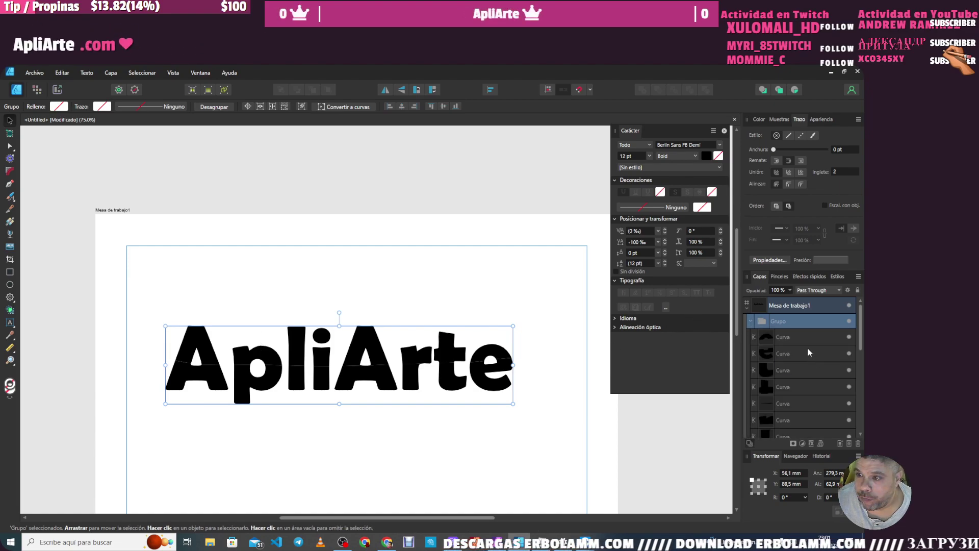
scroll(805, 383, "down", 1)
scroll(805, 383, "down", 3)
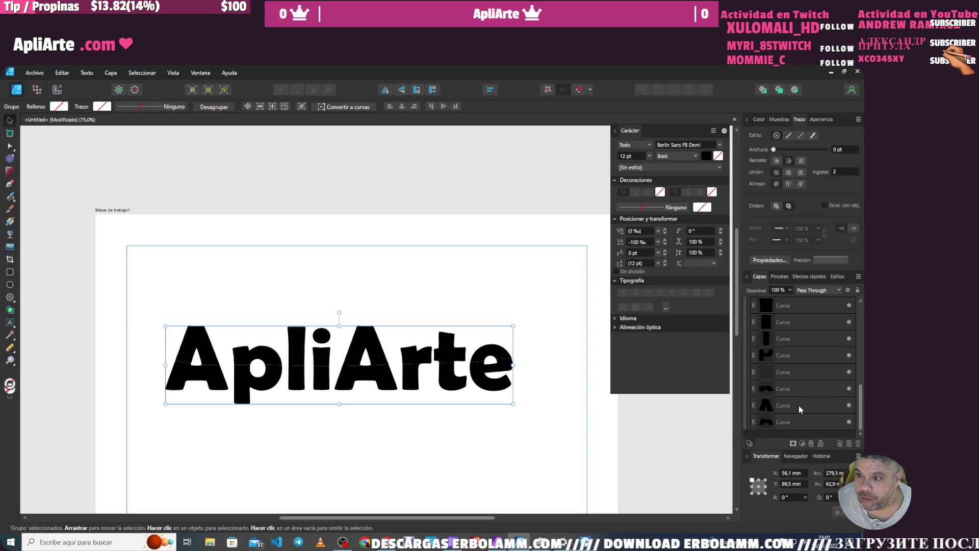
left_click(247, 340)
left_click(209, 347)
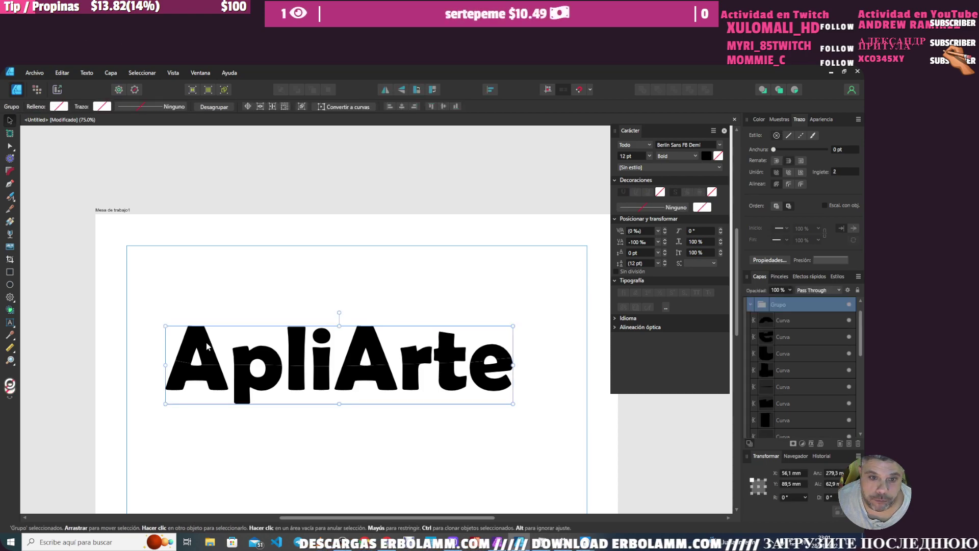
double_click(207, 348)
left_click_drag(207, 347, 208, 334)
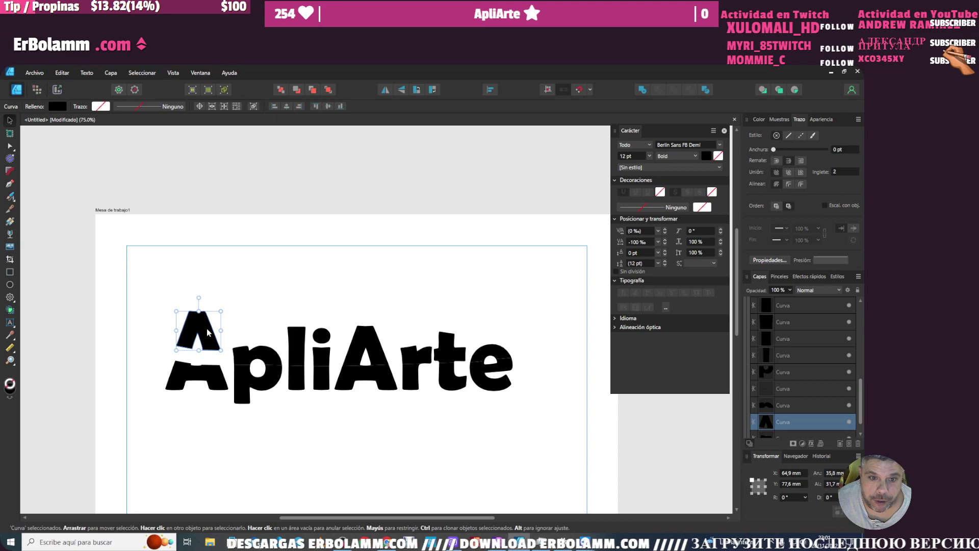
double_click(245, 357)
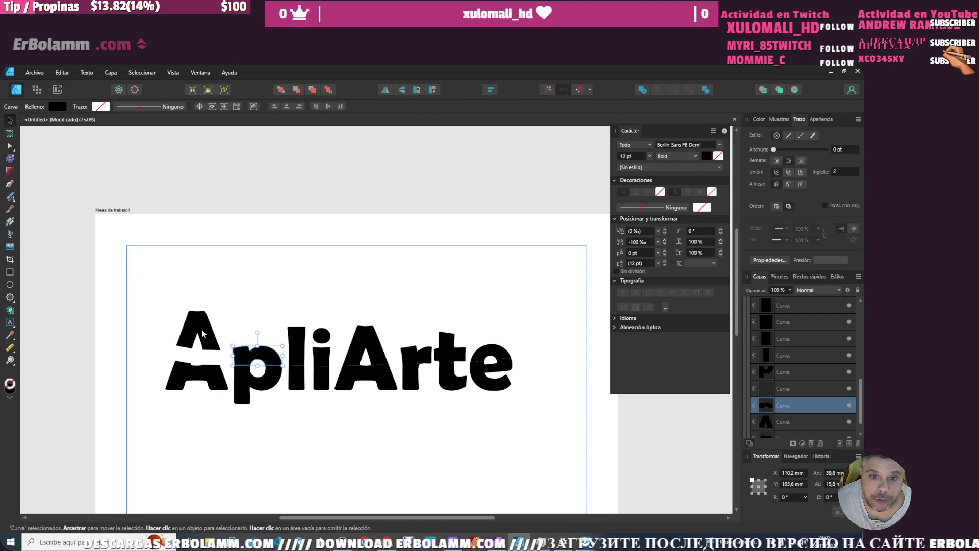
- Nudge the i's stem slightly up and tilt the top of the second A
key("v")
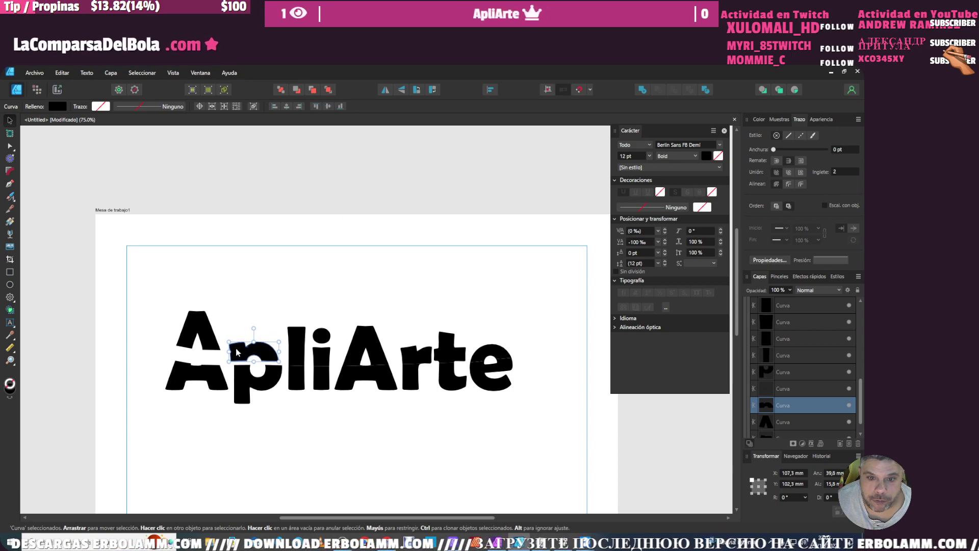
left_click(296, 357)
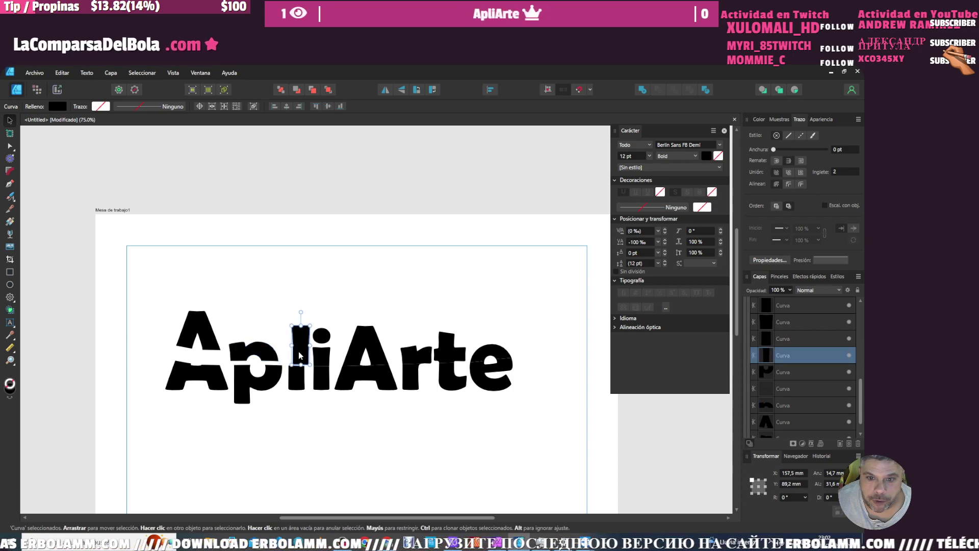
left_click(323, 360)
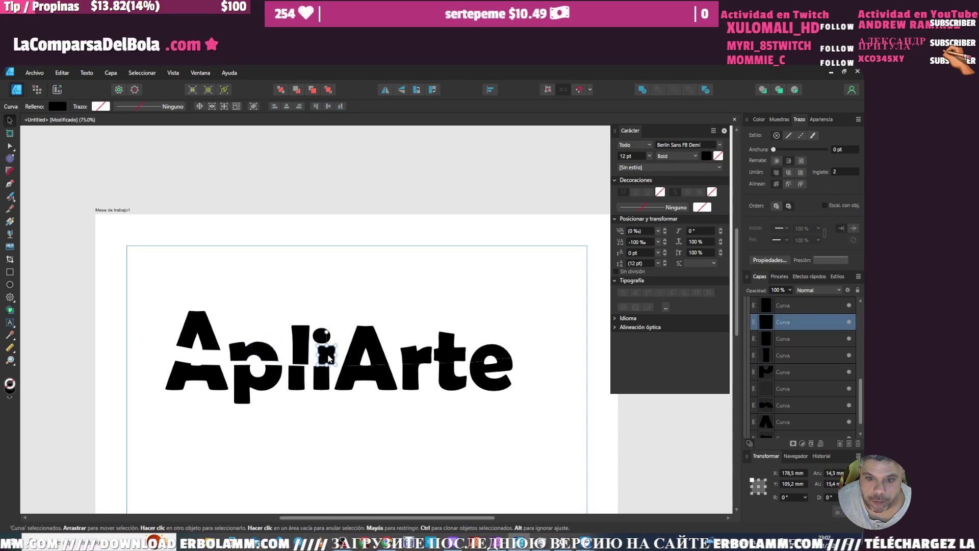
left_click_drag(329, 359, 332, 356)
left_click(362, 343)
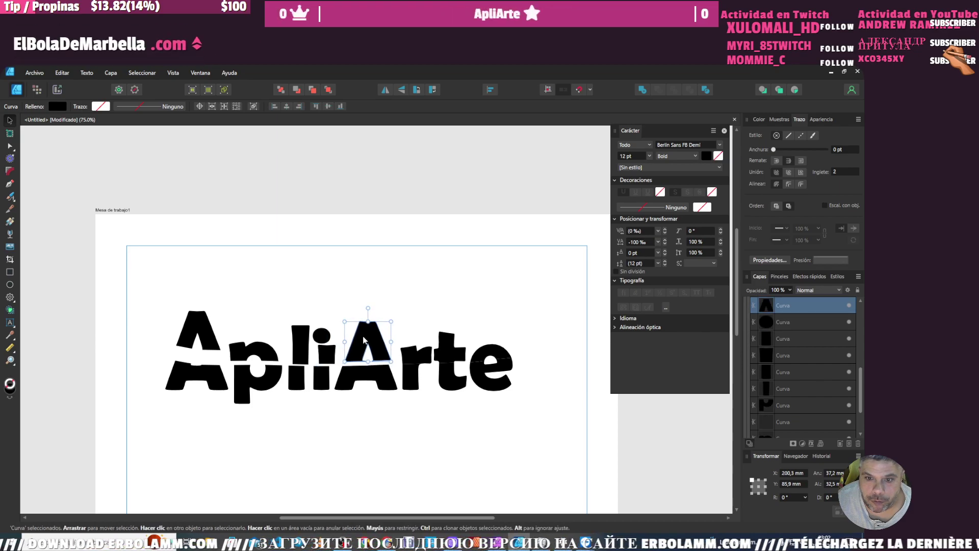
left_click_drag(366, 310, 364, 309)
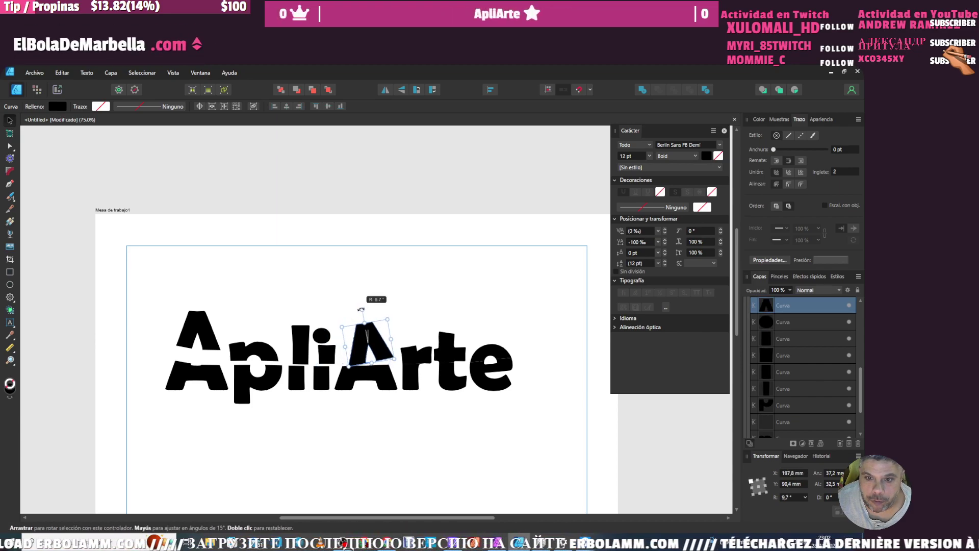
- Tilt the r's top piece, shift the t's top up and right, and nudge the e's top
left_click(413, 362)
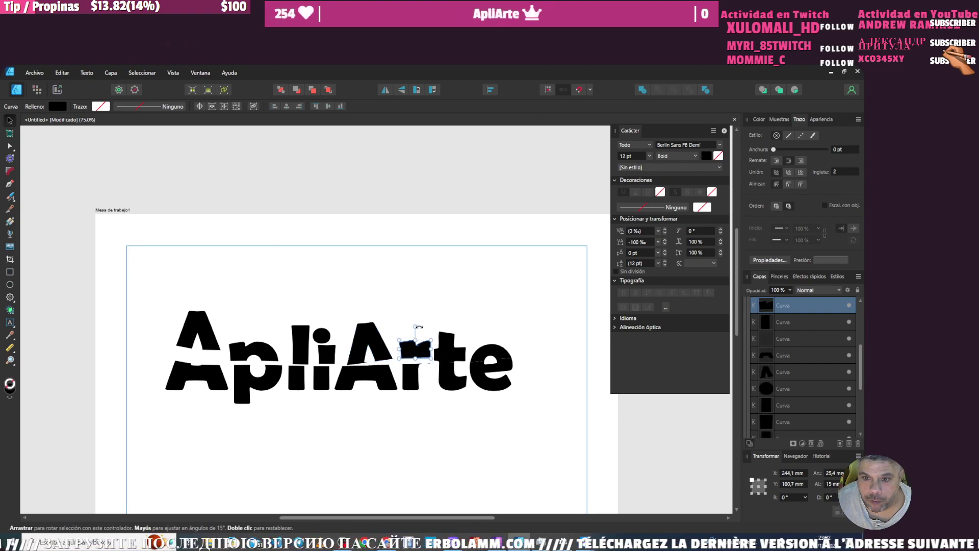
left_click_drag(416, 326, 458, 315)
left_click(445, 354)
left_click_drag(446, 350, 496, 344)
left_click(495, 352)
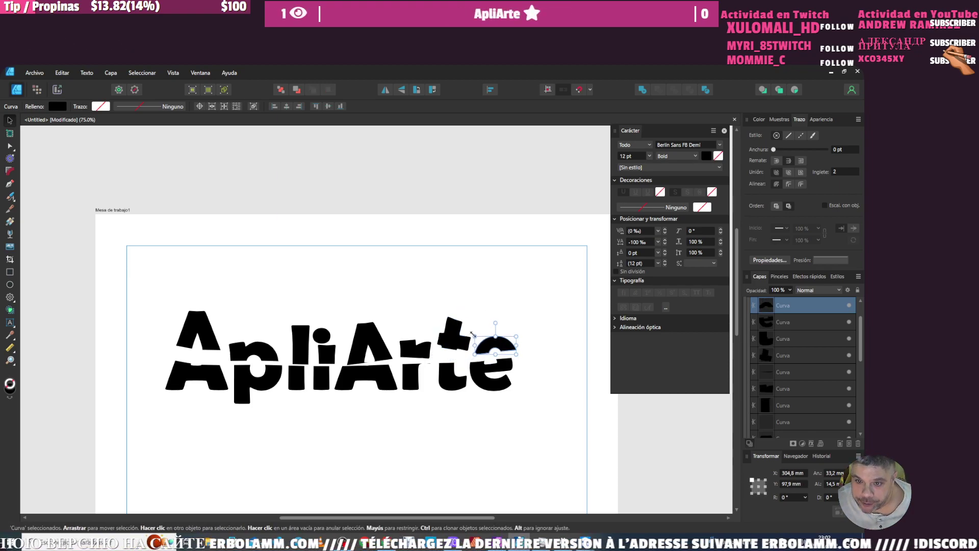
- Shift the bottom pieces of the first A and p upward, then reposition the t's top piece
left_click(190, 377)
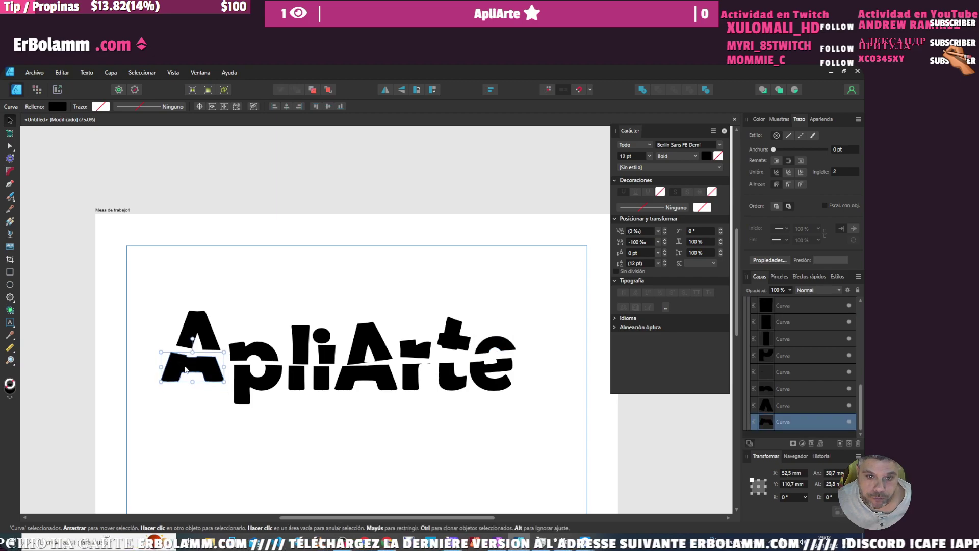
left_click_drag(189, 377, 187, 367)
left_click(246, 391)
left_click_drag(245, 392, 244, 381)
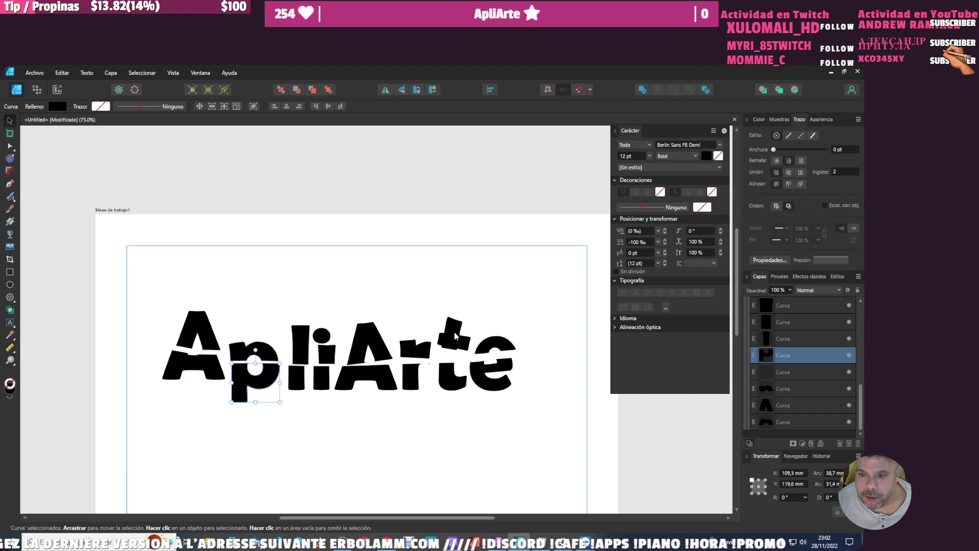
left_click_drag(460, 334, 452, 342)
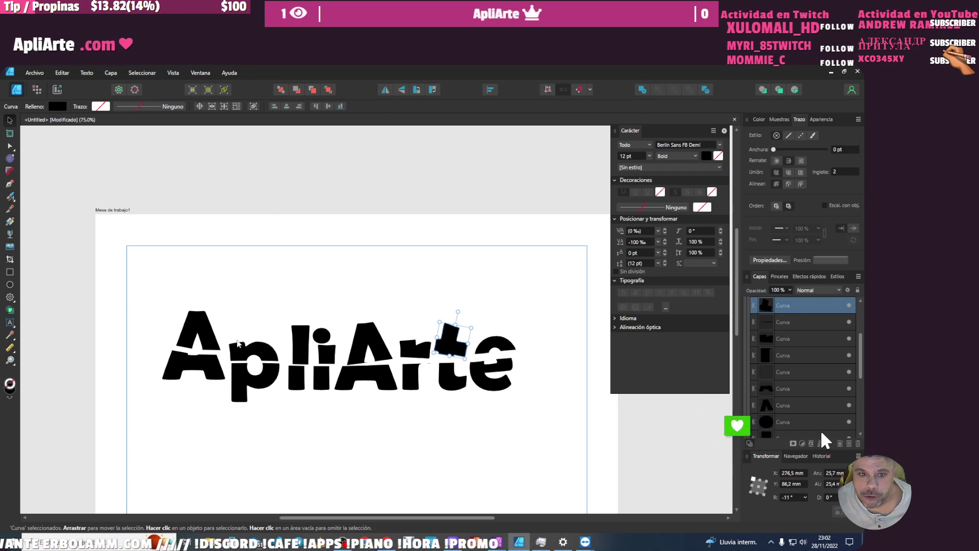
- Colour the first A's top dark red, p's top yellow, l's top magenta, and the i blue
left_click(199, 322)
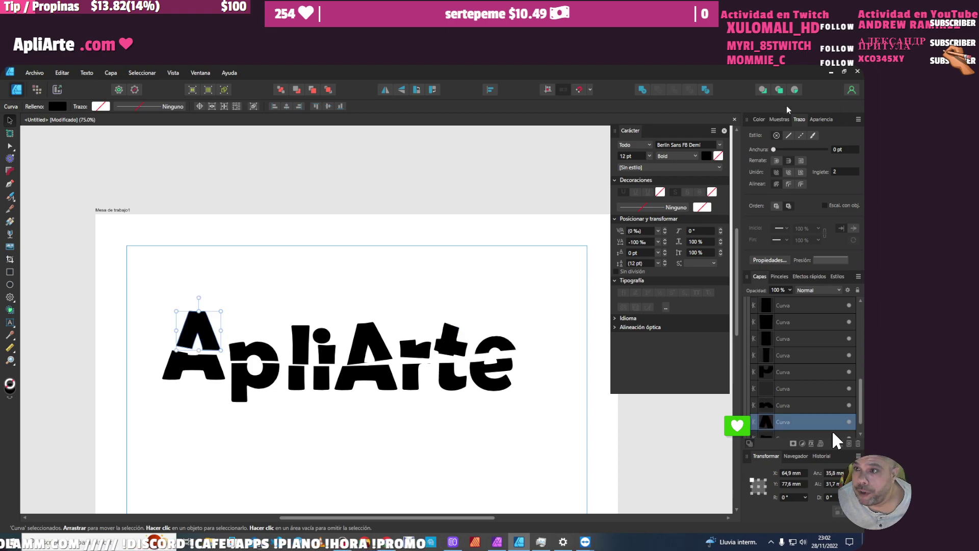
left_click(759, 119)
left_click(810, 184)
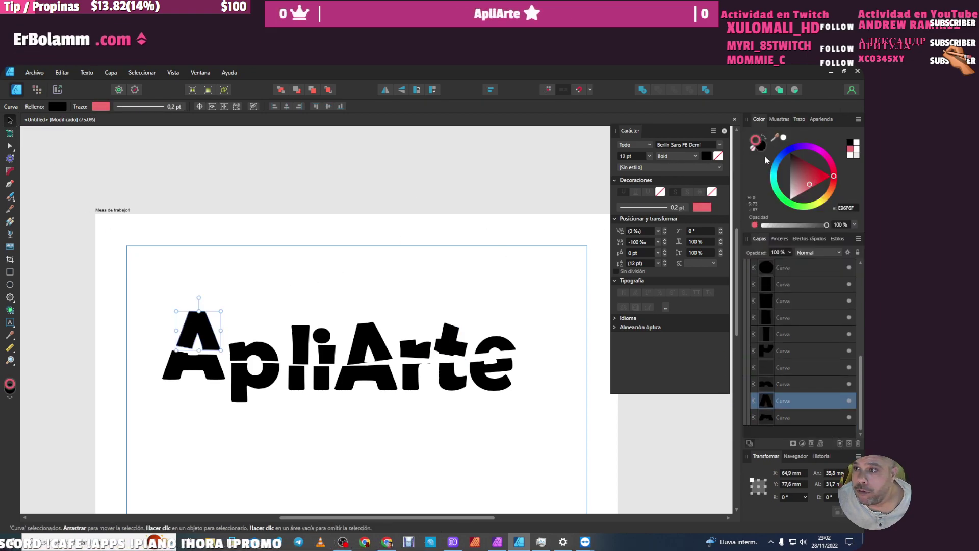
left_click(759, 144)
left_click(812, 174)
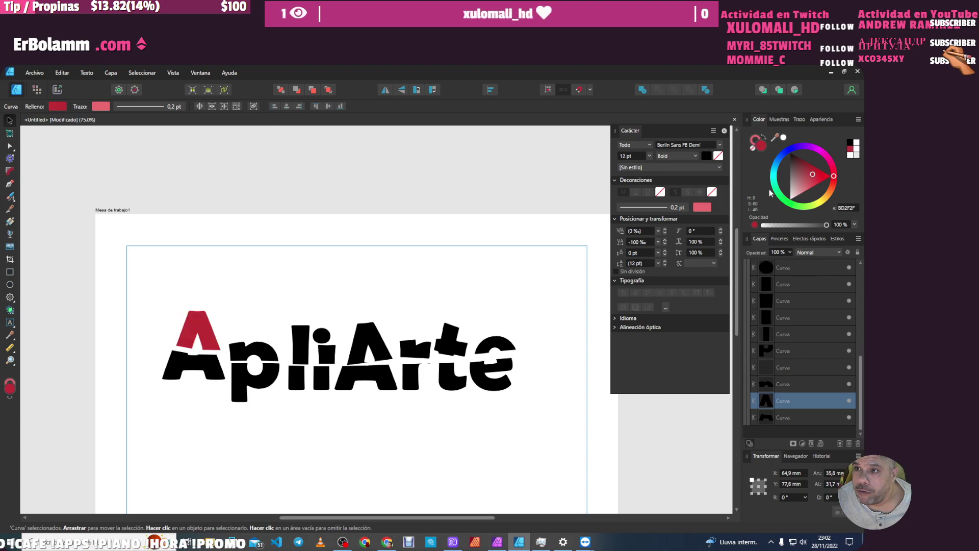
left_click(270, 350)
left_click(819, 205)
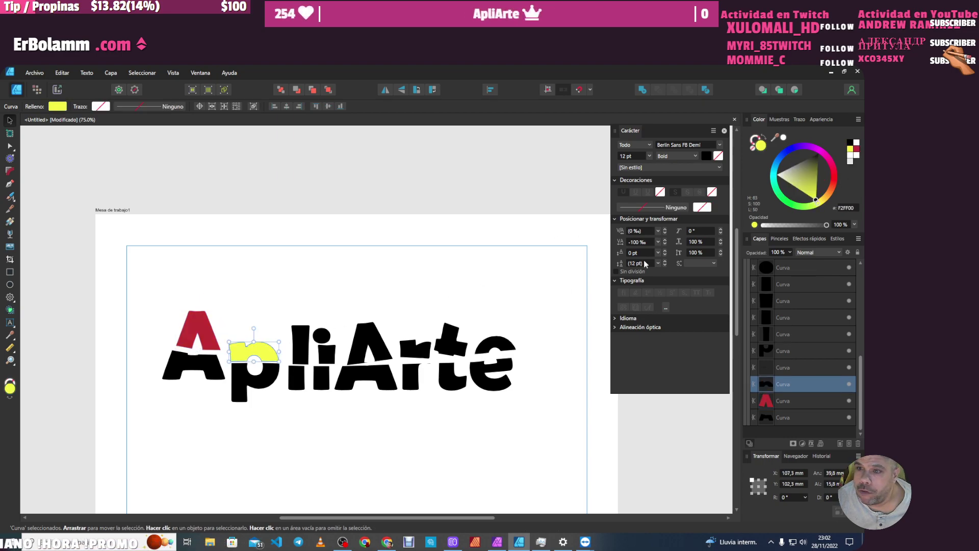
left_click(301, 336)
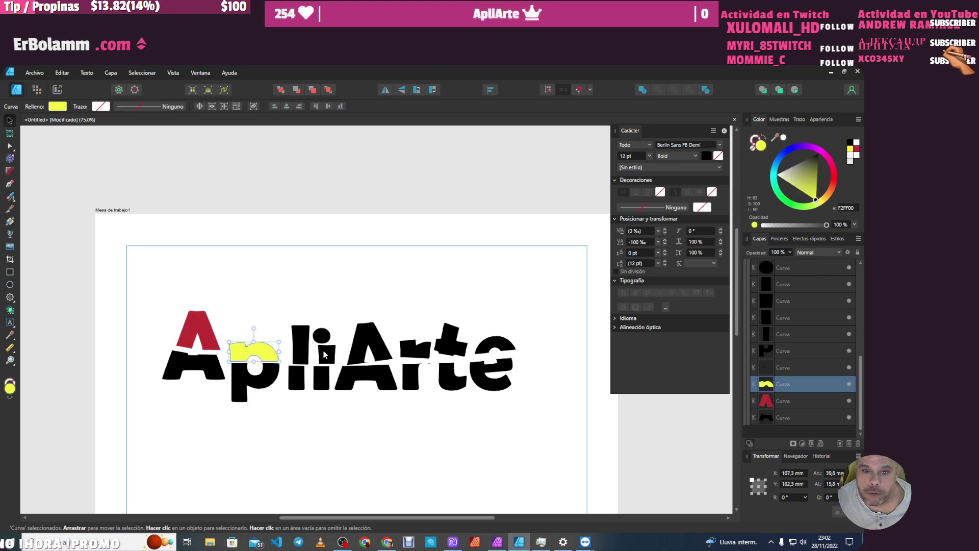
left_click(821, 153)
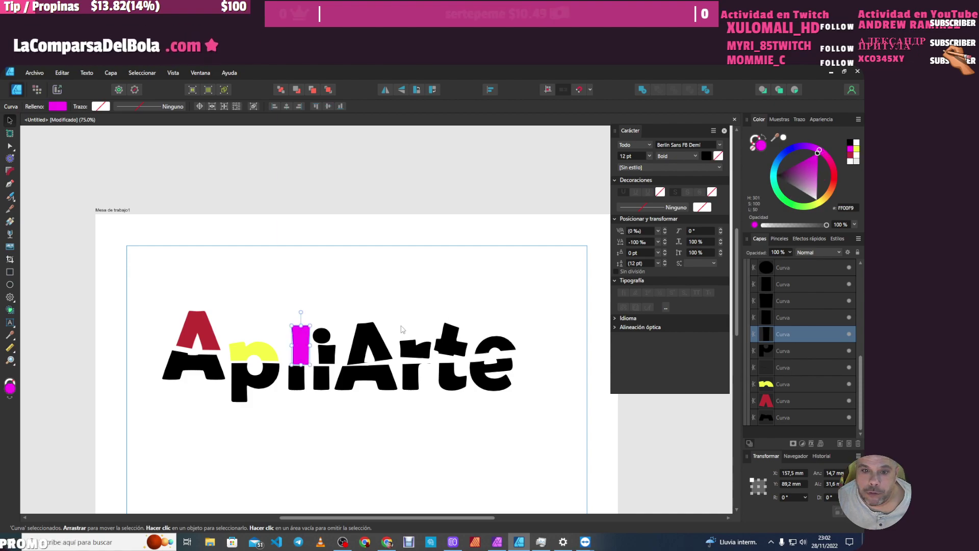
left_click(794, 149)
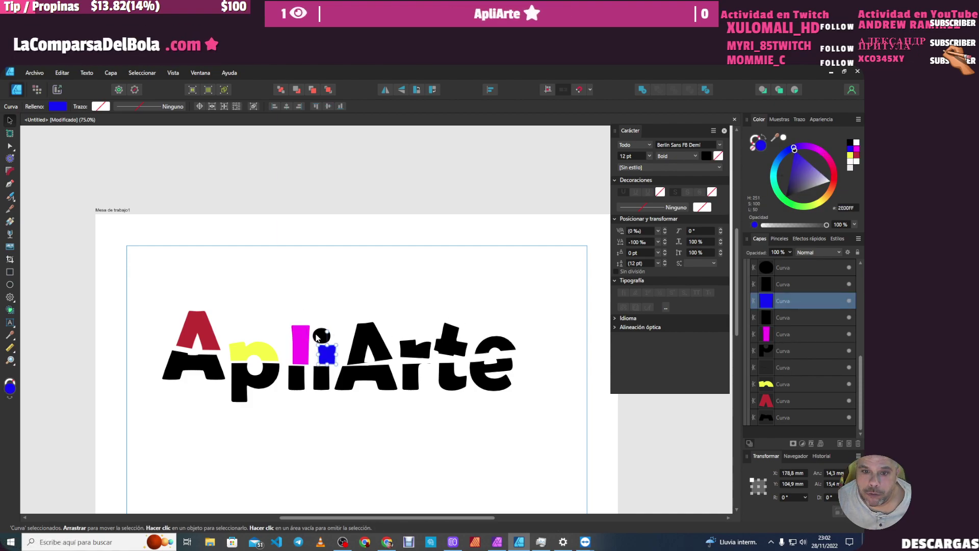
left_click(316, 336)
left_click(790, 154)
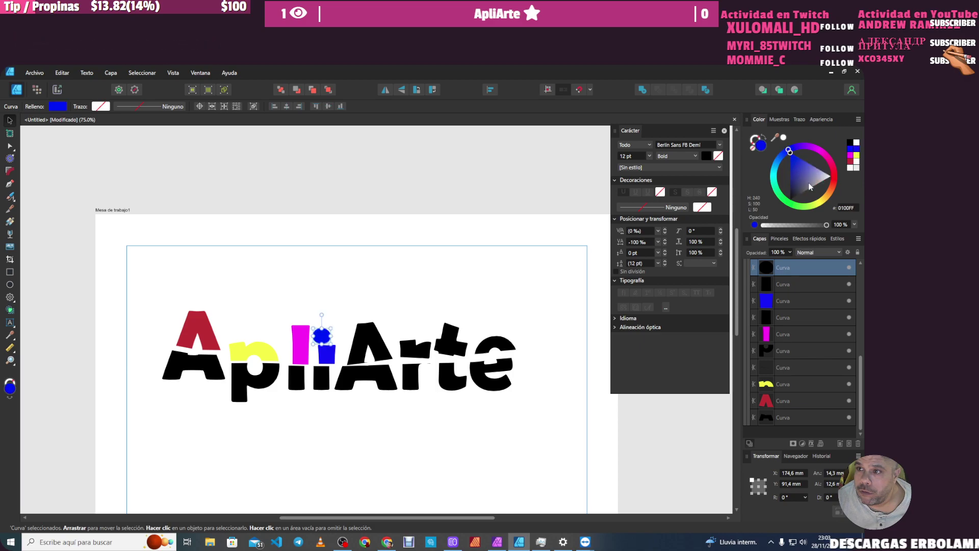
- Colour the top pieces of the second A green, r magenta, t cyan and e orange
left_click(358, 351)
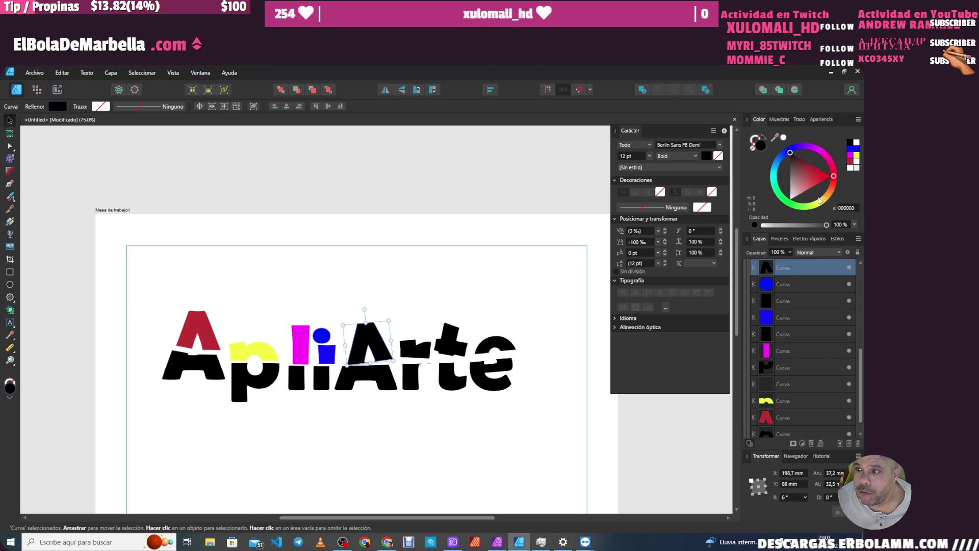
left_click(820, 201)
left_click(420, 351)
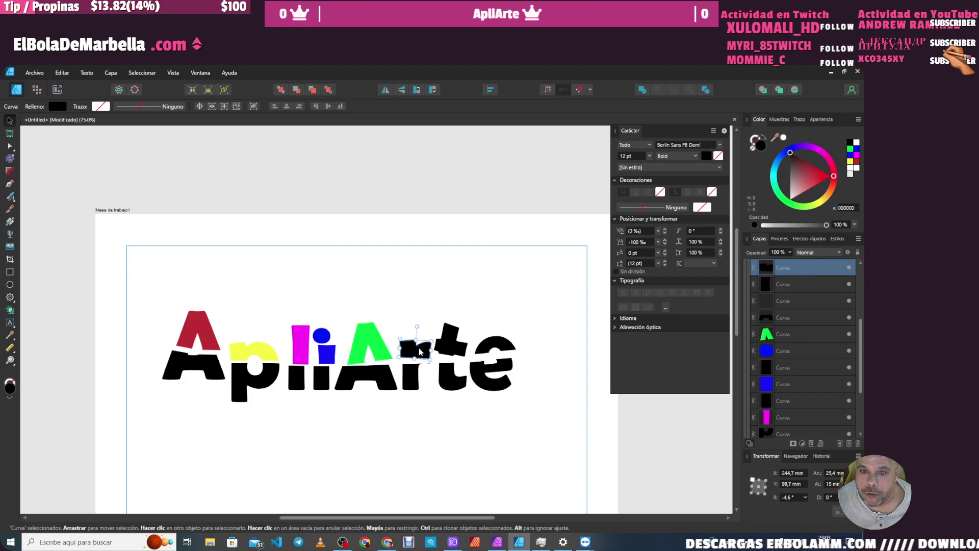
left_click(820, 153)
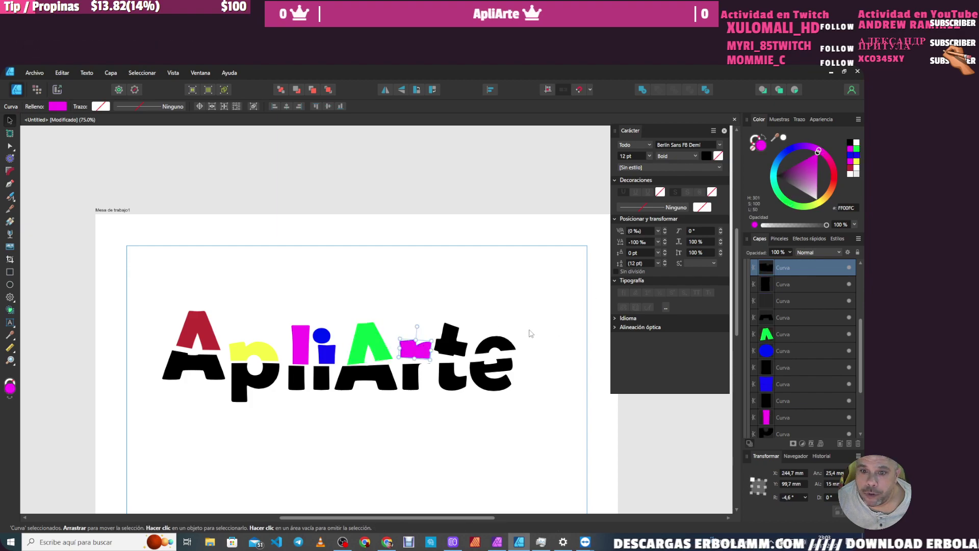
left_click(451, 341)
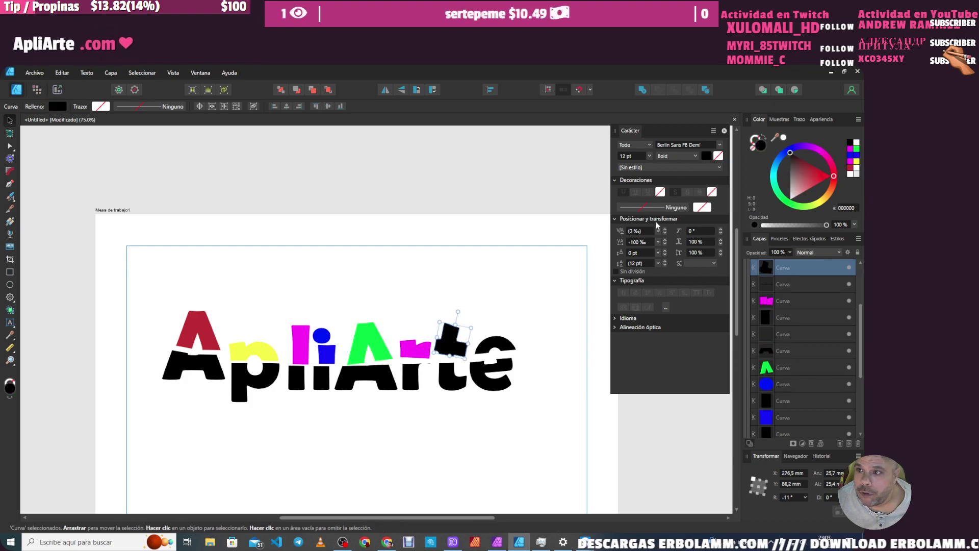
left_click(772, 184)
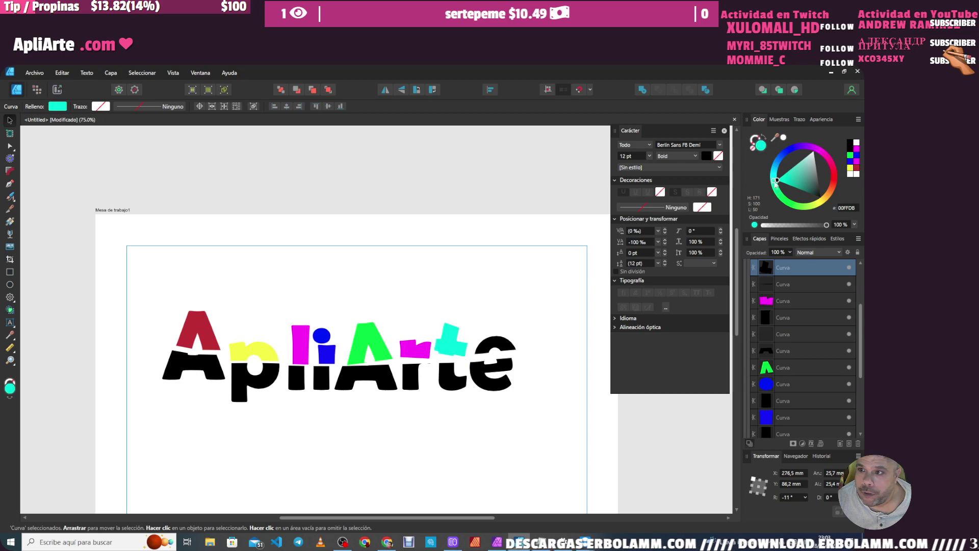
left_click(495, 344)
left_click(826, 197)
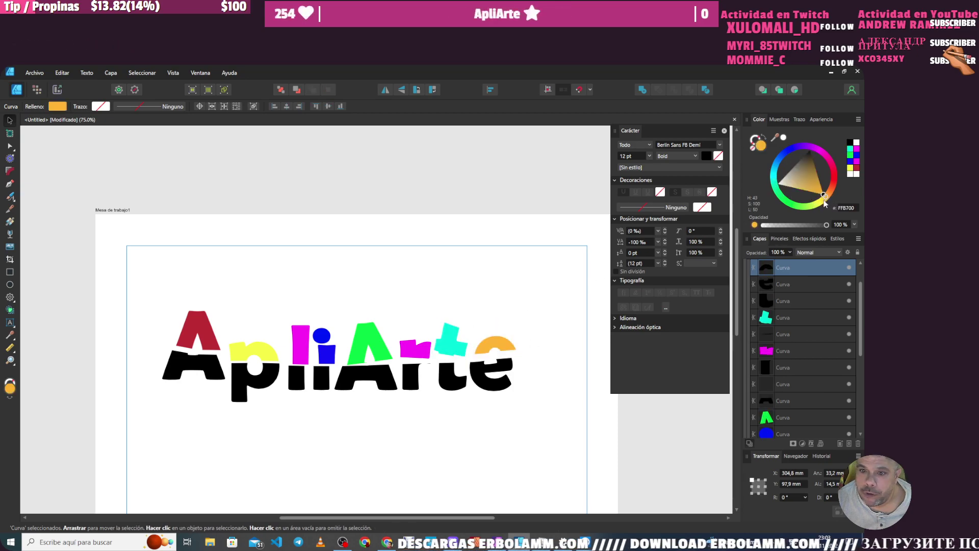
- Colour the bottom pieces of the first A orange, p magenta, l cyan and i green
left_click(183, 370)
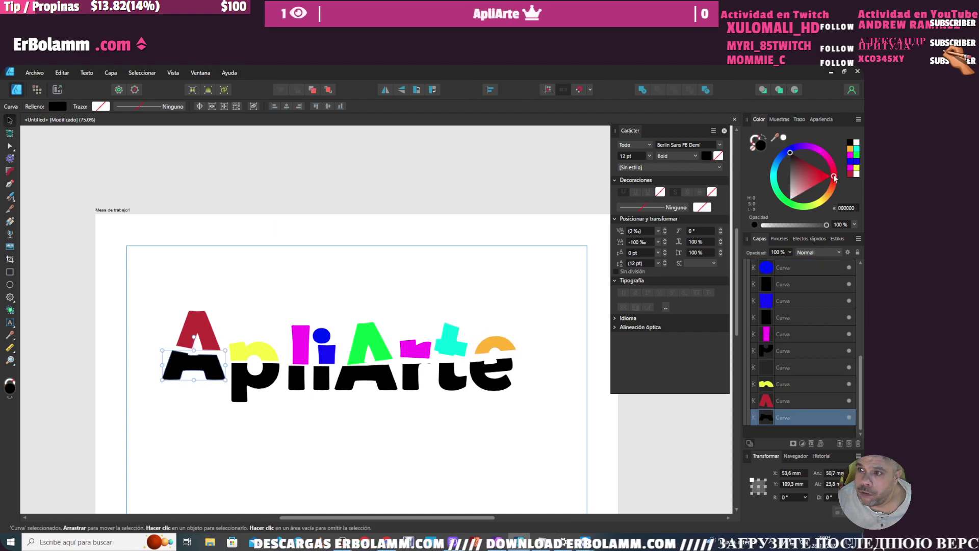
left_click(851, 149)
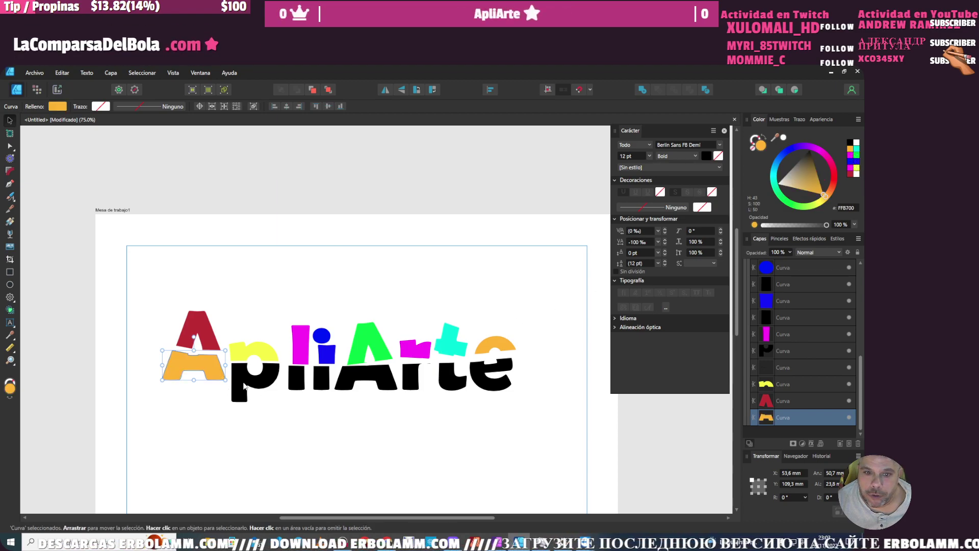
left_click(248, 383)
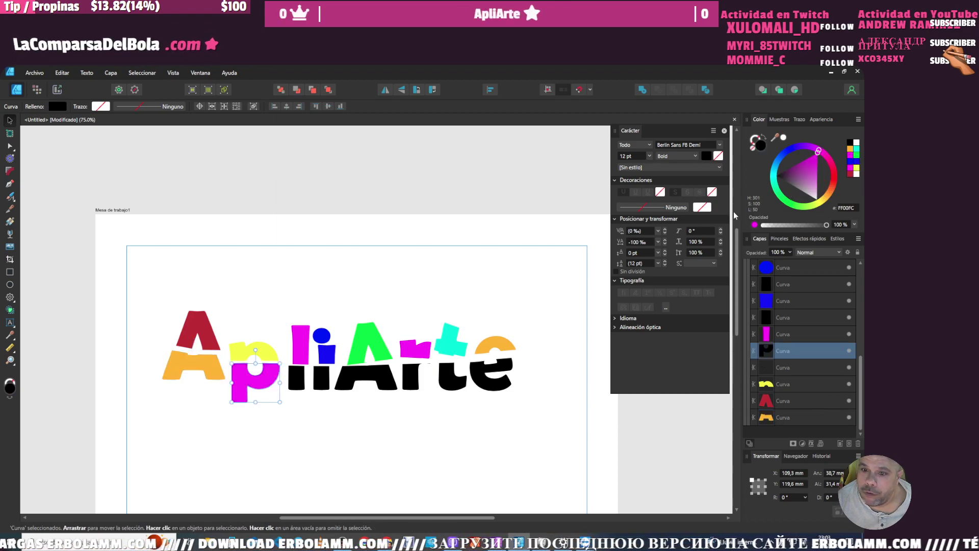
left_click(851, 160)
left_click(297, 379)
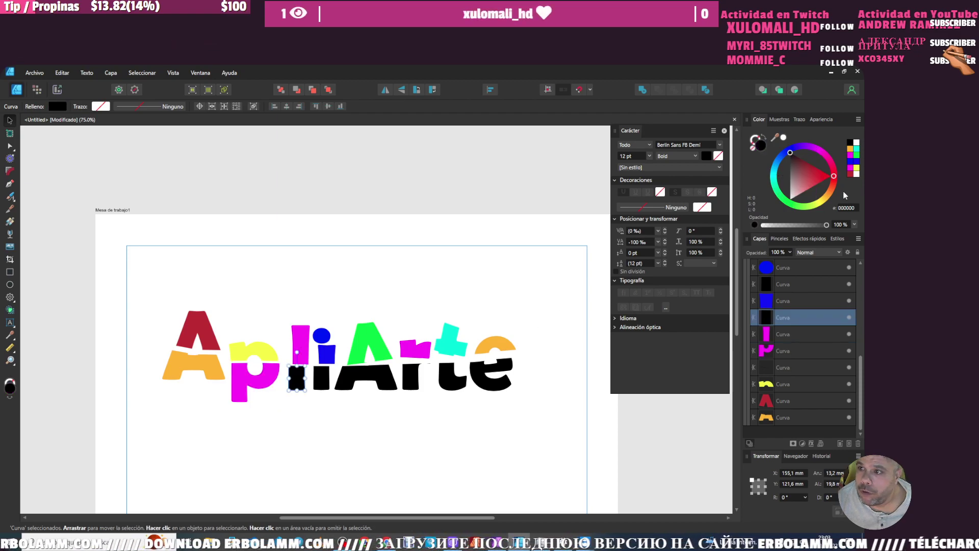
left_click(857, 148)
left_click(326, 385)
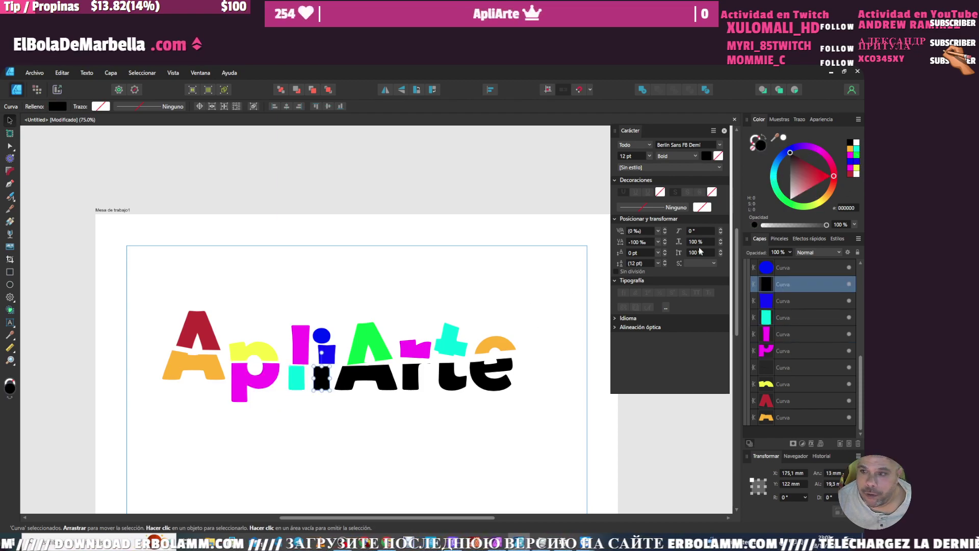
left_click(858, 156)
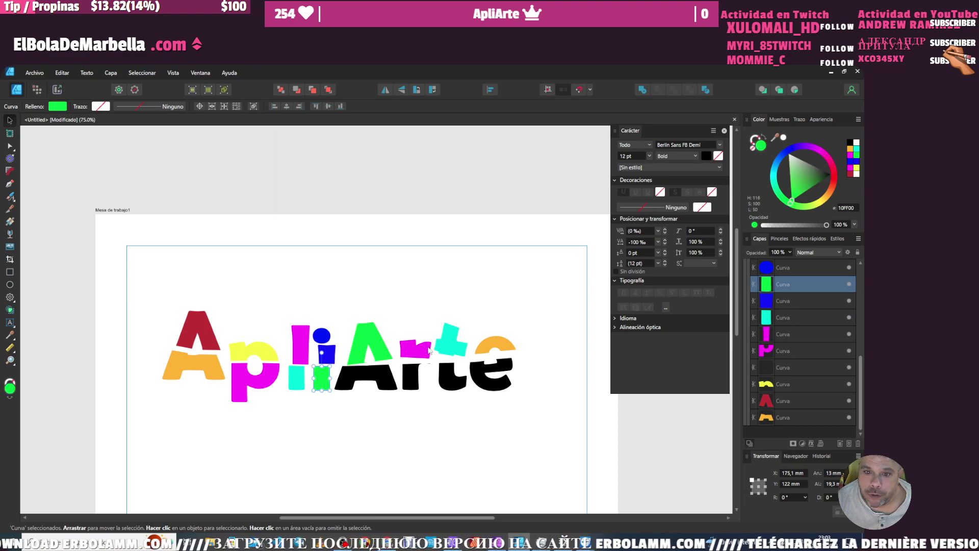
- Colour the bottoms of second A blue, r magenta, t yellow, e magenta, then select all pieces
left_click(386, 372)
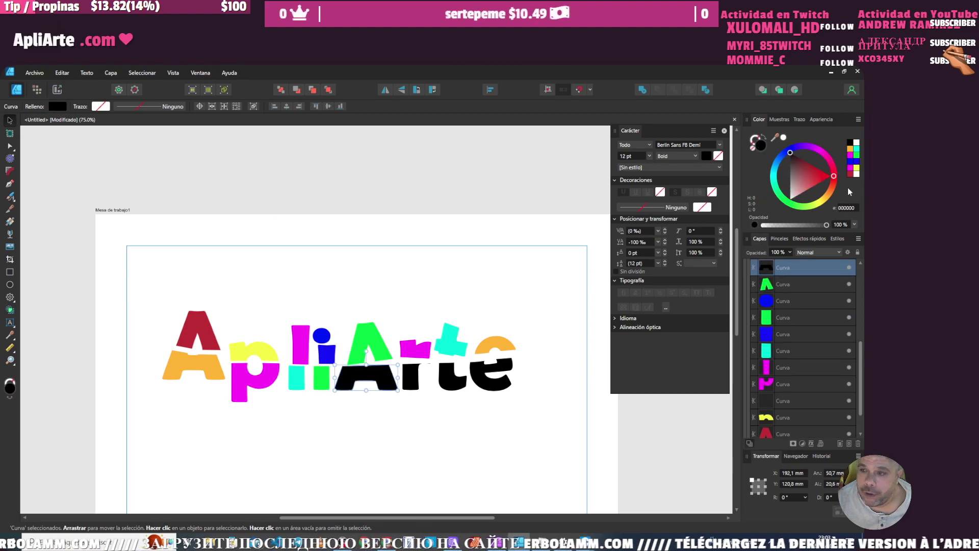
left_click(857, 161)
left_click(418, 378)
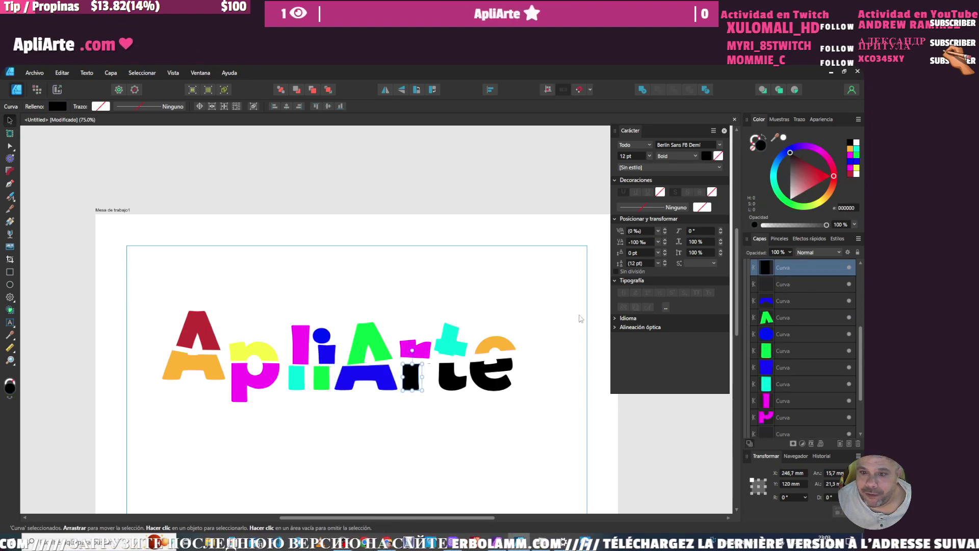
left_click(849, 168)
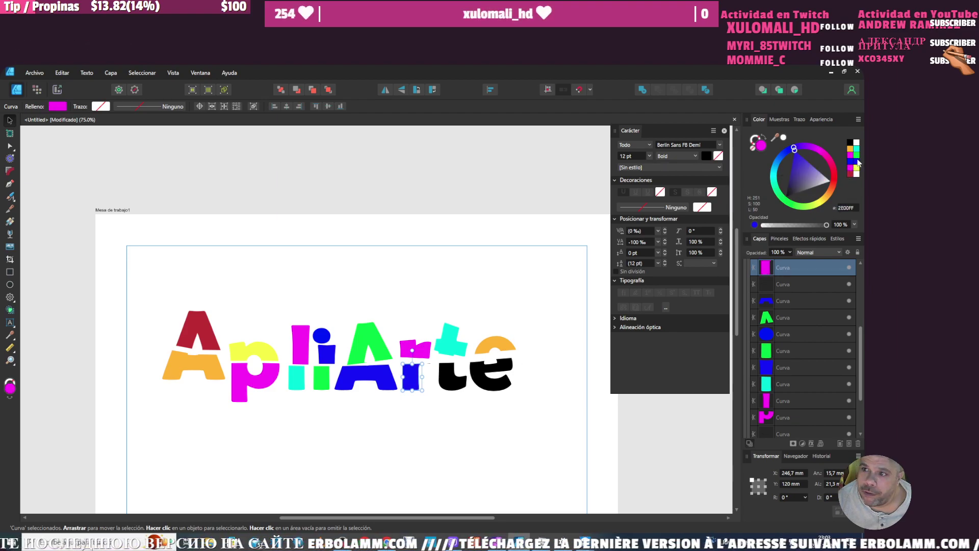
left_click(451, 380)
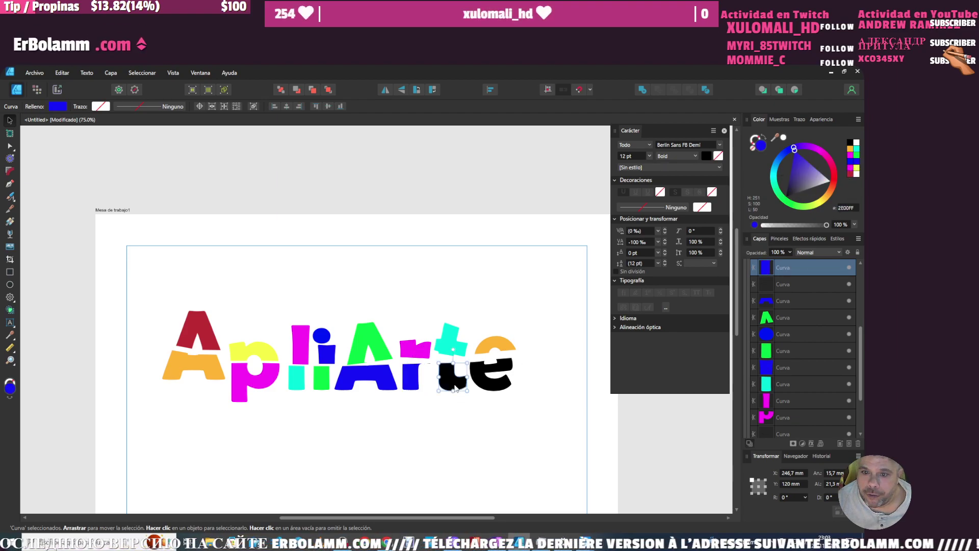
left_click(851, 168)
left_click(497, 372)
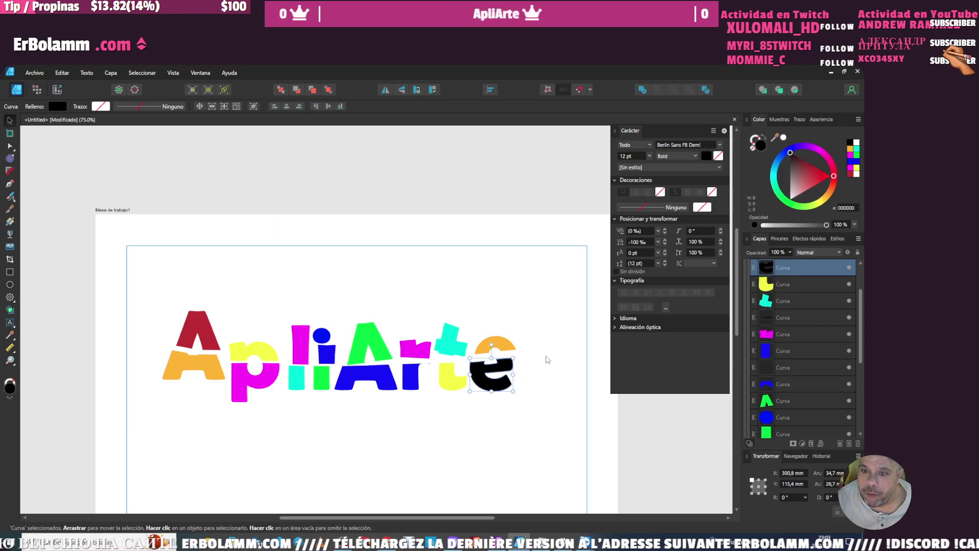
left_click(850, 168)
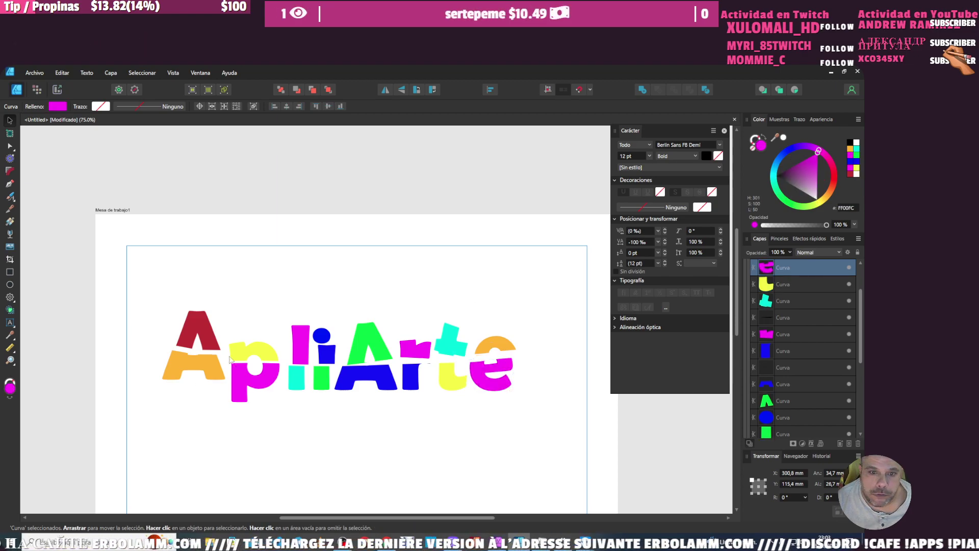
left_click_drag(146, 287, 530, 415)
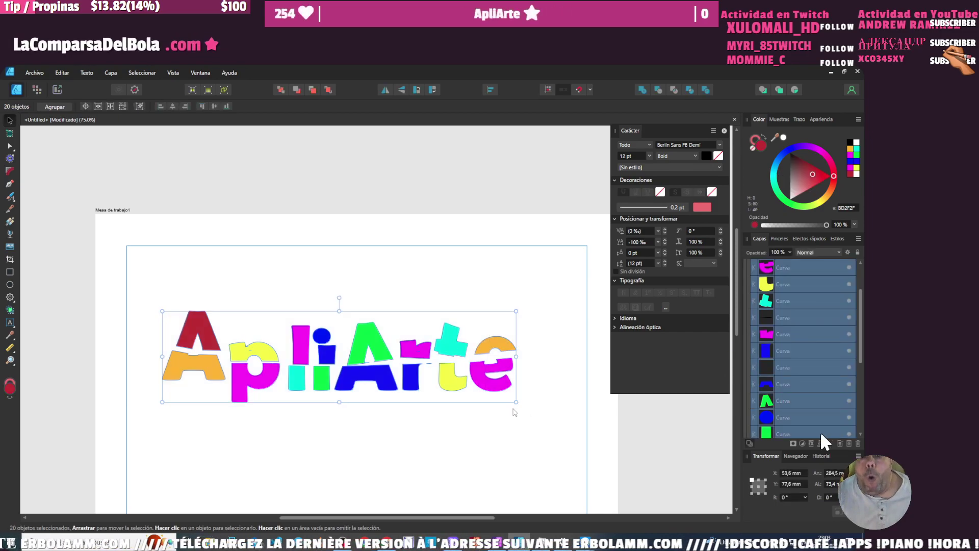
- Group all the letter pieces and nudge the red top of the A slightly
left_click(262, 313)
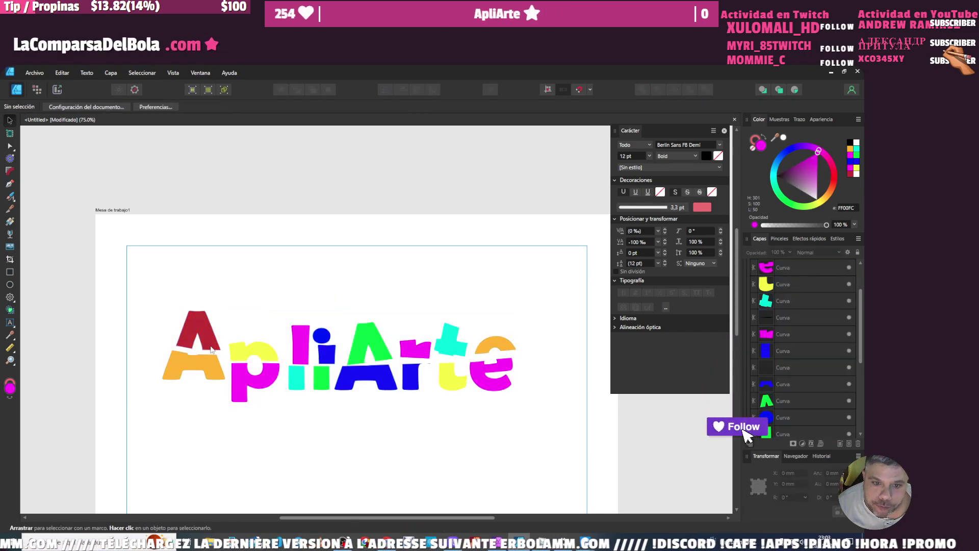
key("ctrl+a")
key("ctrl+g")
key("ctrl+d")
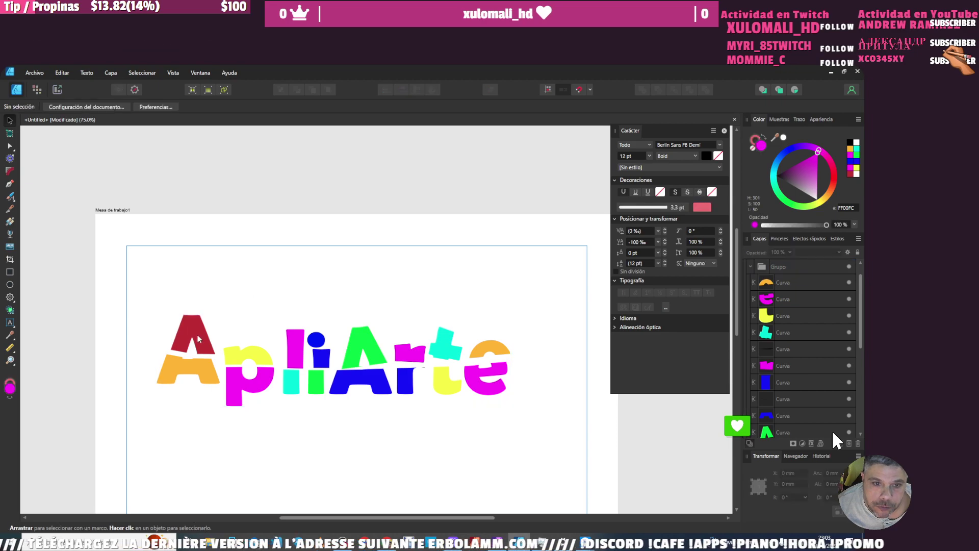
double_click(198, 339)
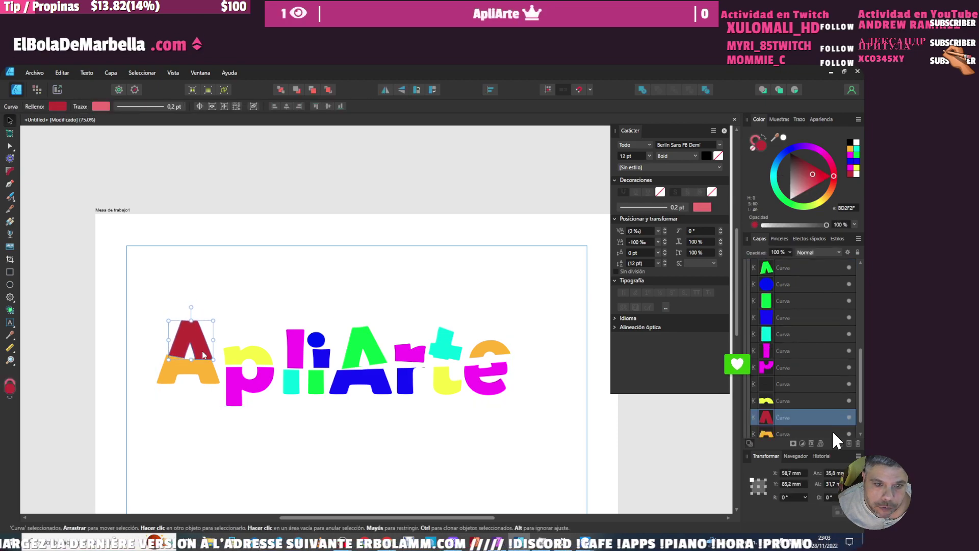
left_click_drag(203, 355, 202, 354)
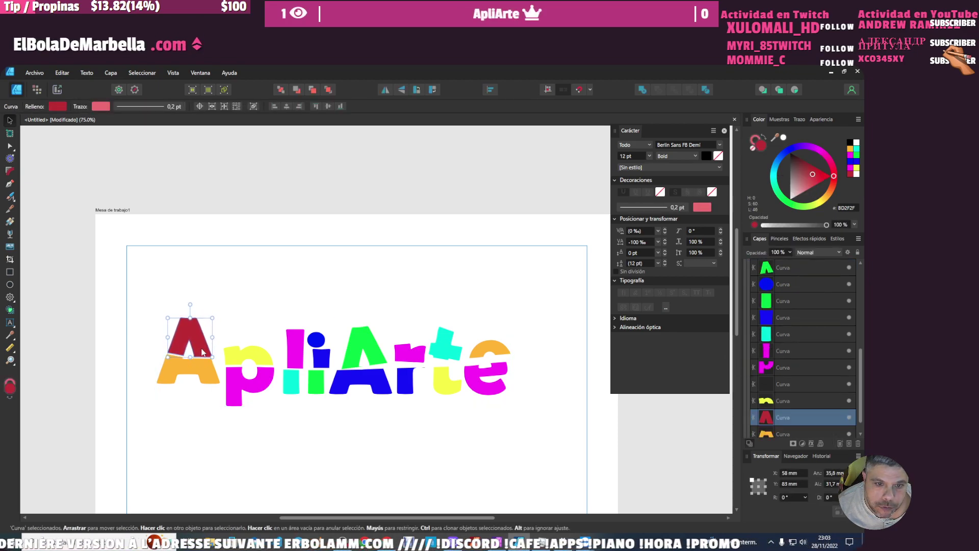
- Check the p, l, i, r and t top pieces and nudge the orange e top slightly right
left_click(240, 360)
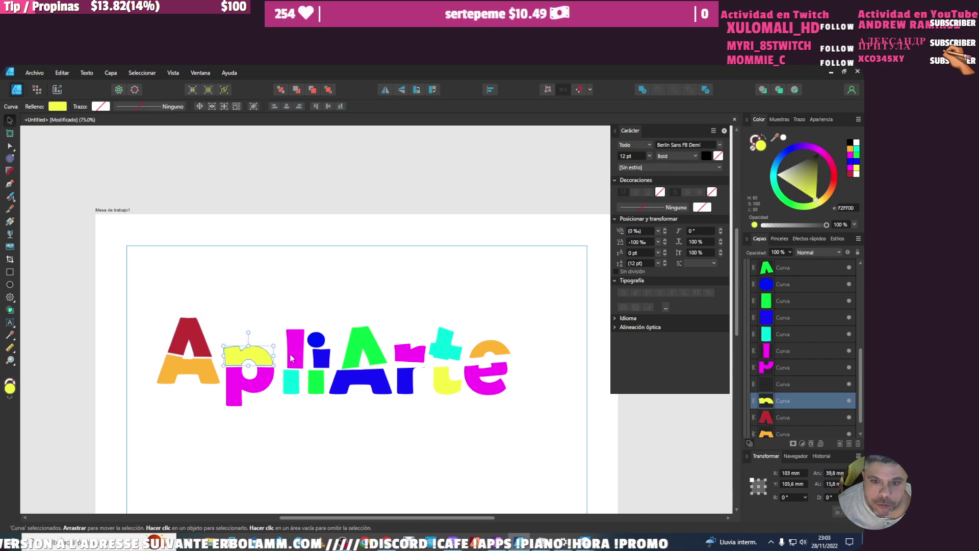
left_click(295, 358)
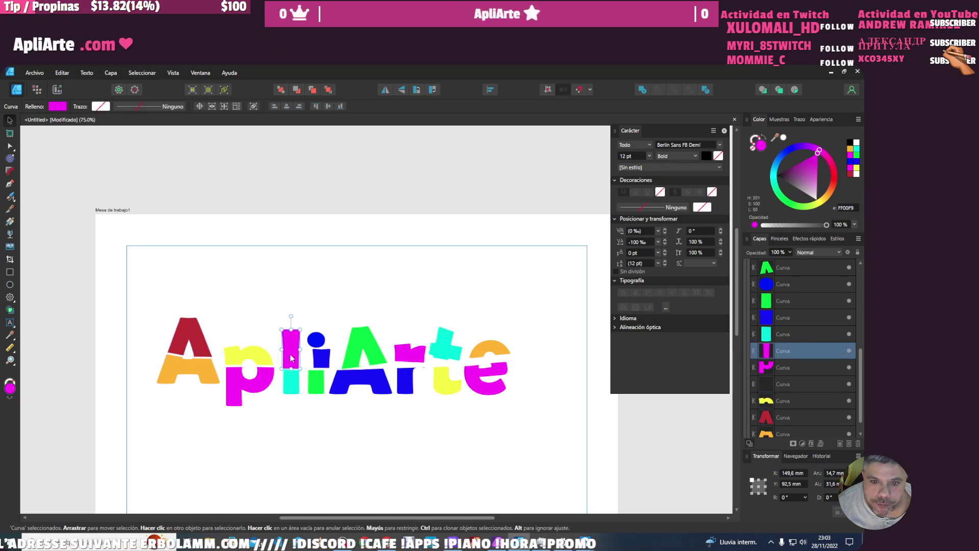
left_click(321, 361)
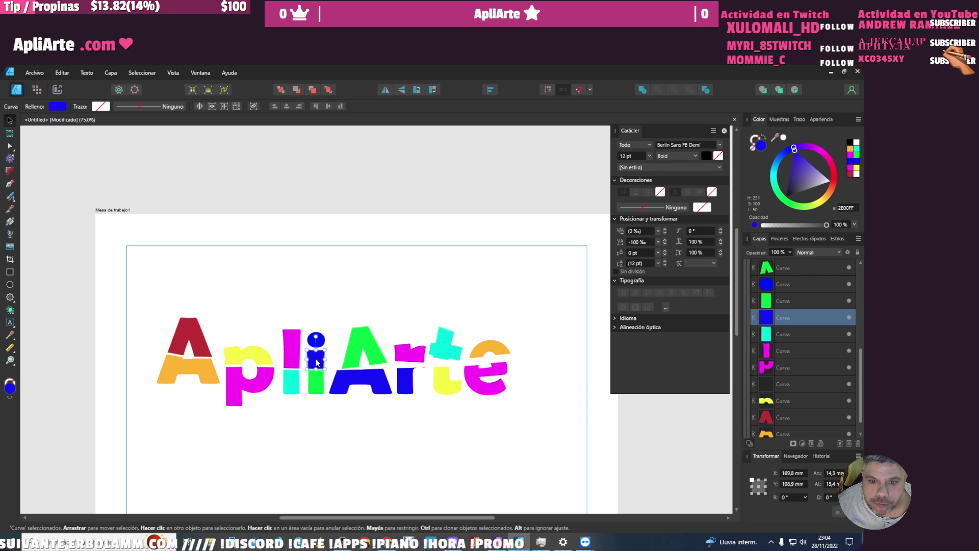
left_click(317, 340)
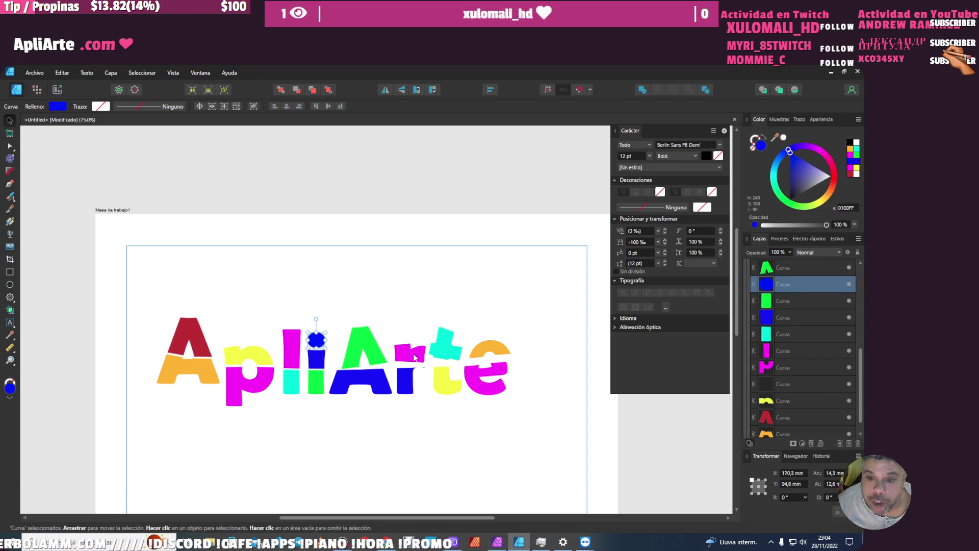
left_click(415, 358)
left_click(446, 351)
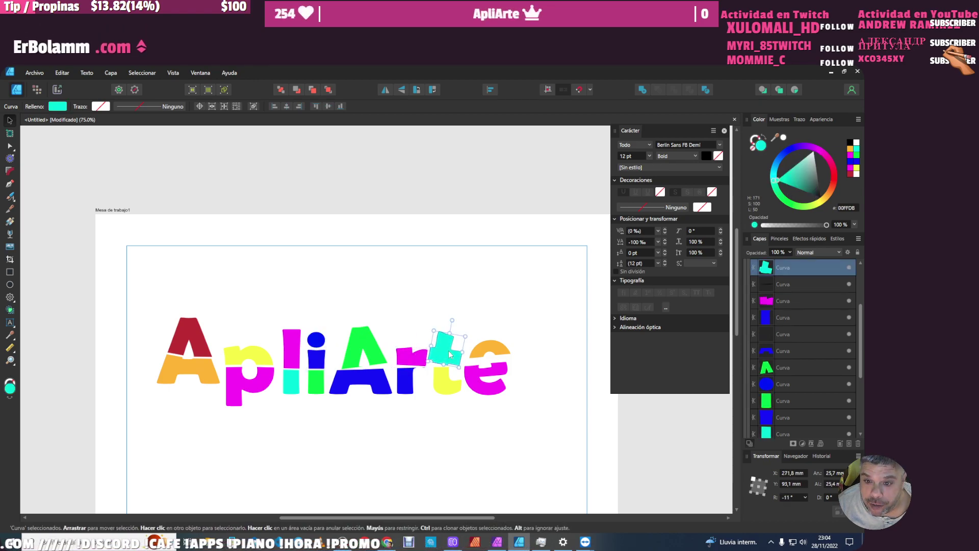
left_click(492, 347)
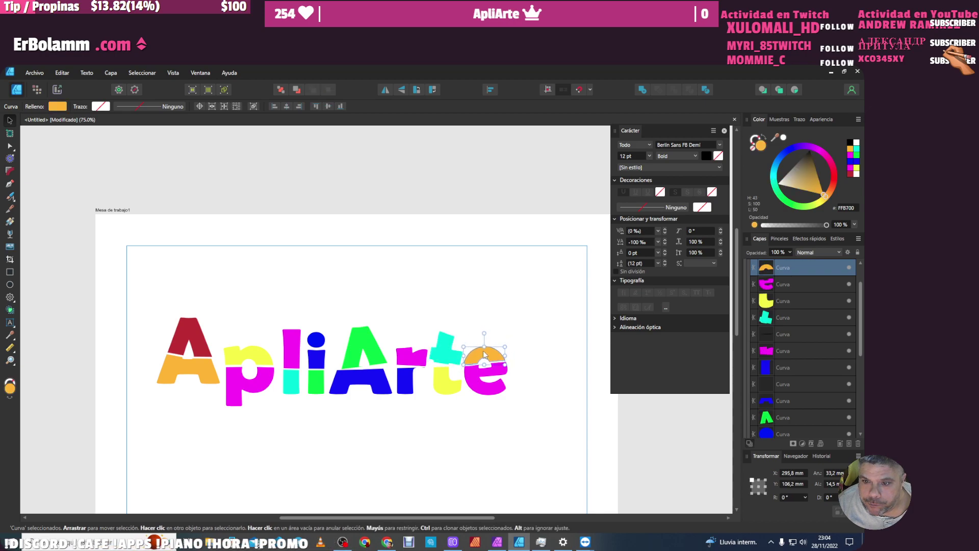
left_click_drag(483, 354, 484, 354)
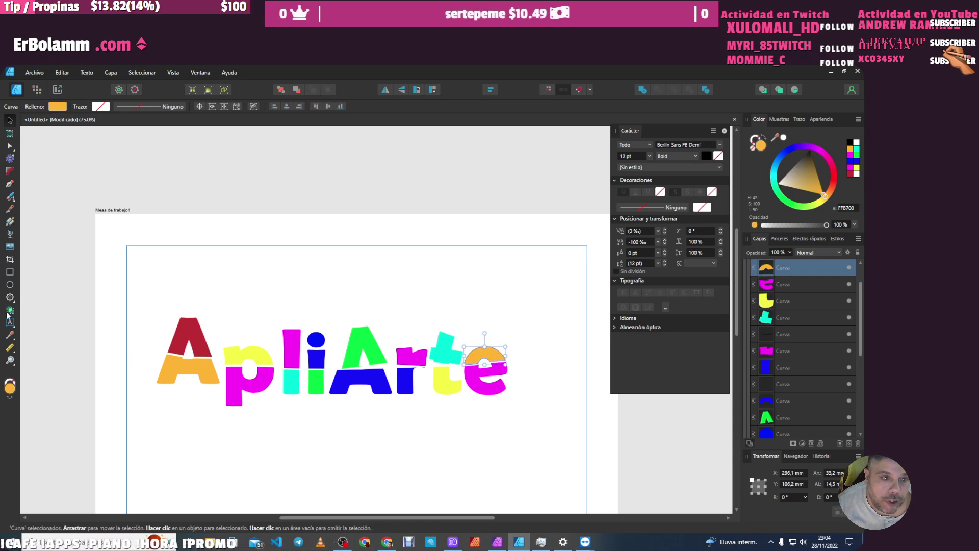
left_click(10, 284)
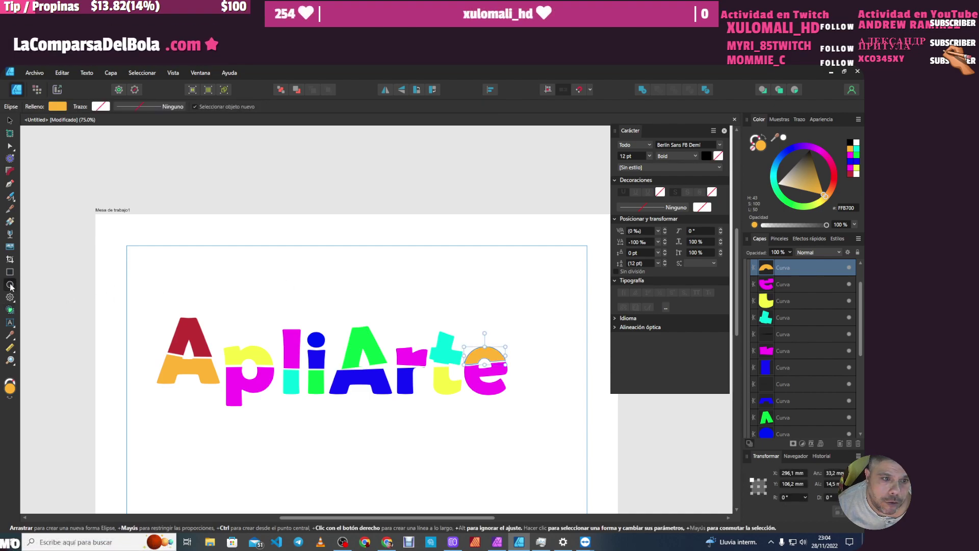
- Draw a thin magenta oval ring with a wider hole above the wordmark and duplicate it overlapping
left_click(12, 302)
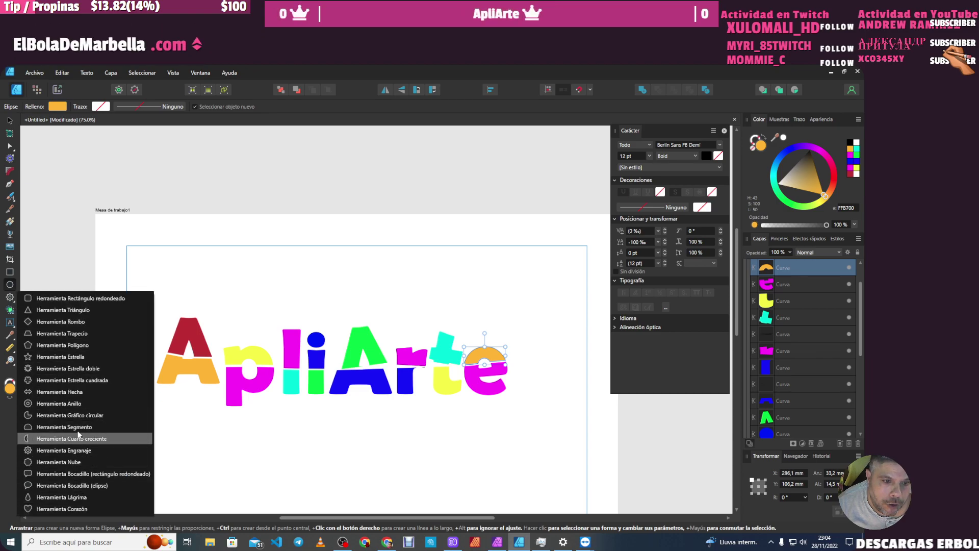
left_click(78, 406)
mouse_move(371, 253)
left_mouse_down()
mouse_move(501, 325)
mouse_move(356, 335)
mouse_move(487, 321)
left_mouse_up()
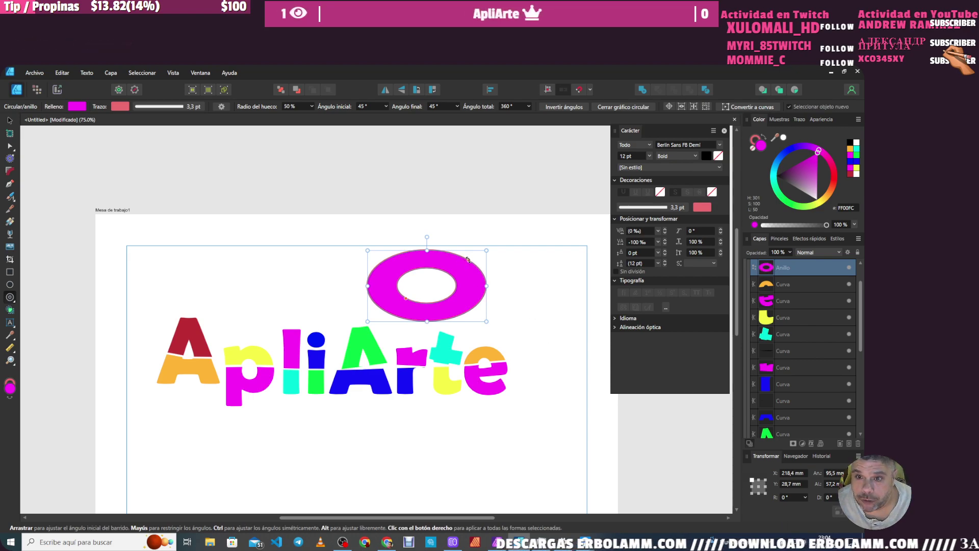
left_click_drag(462, 261, 464, 256)
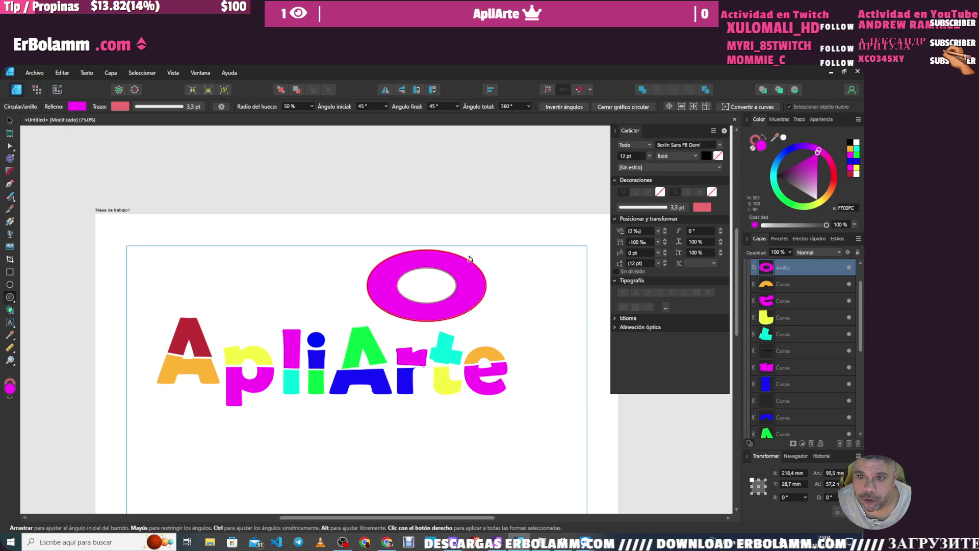
left_click_drag(403, 299, 391, 305)
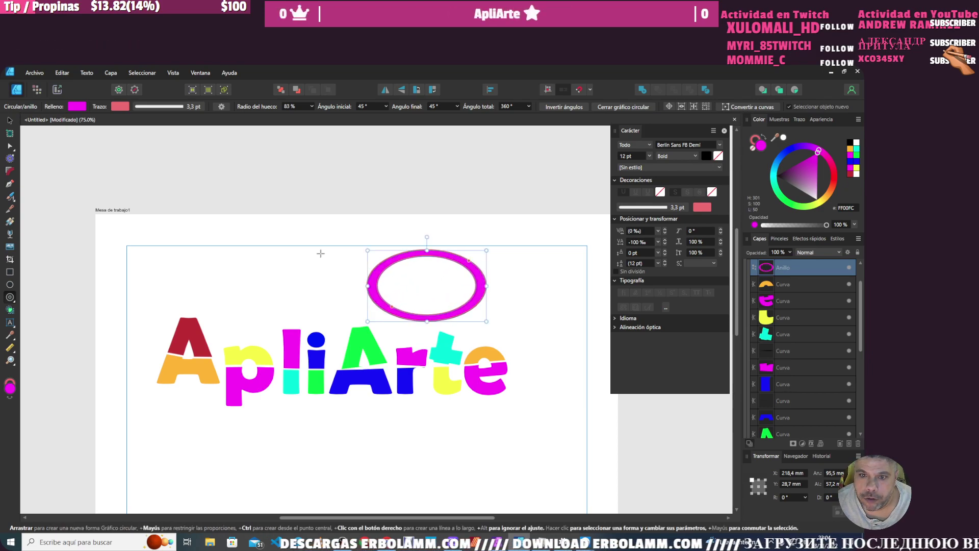
left_click(10, 121)
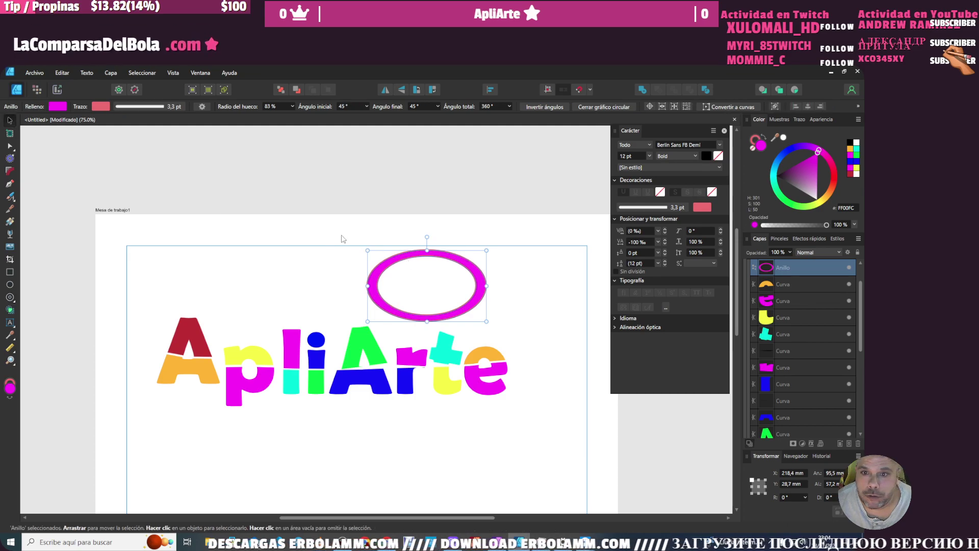
mouse_move(385, 269)
left_mouse_down()
mouse_move(459, 269)
mouse_move(235, 260)
left_mouse_up()
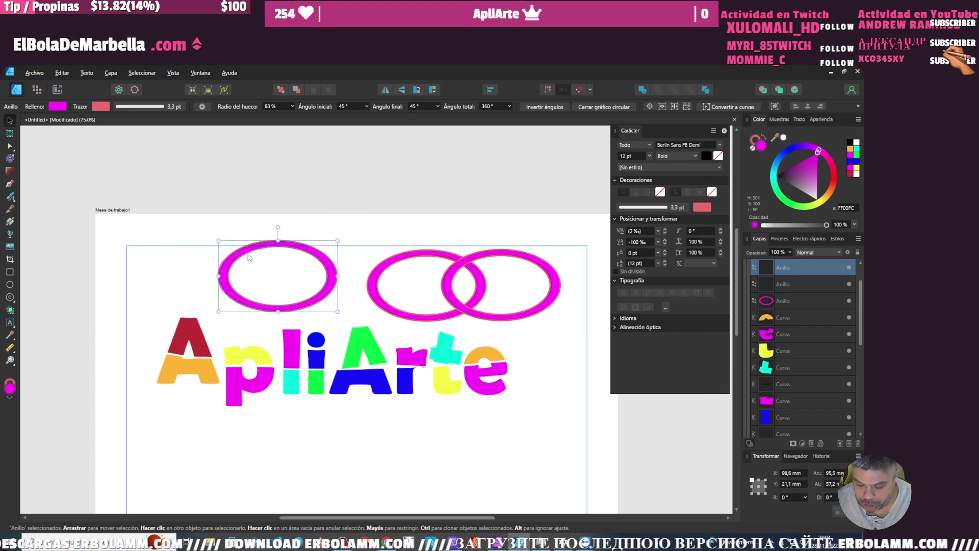
- Undo the extra ring copy and Shape Builder both rings, discarding the separate overlap piece
key("ctrl+z")
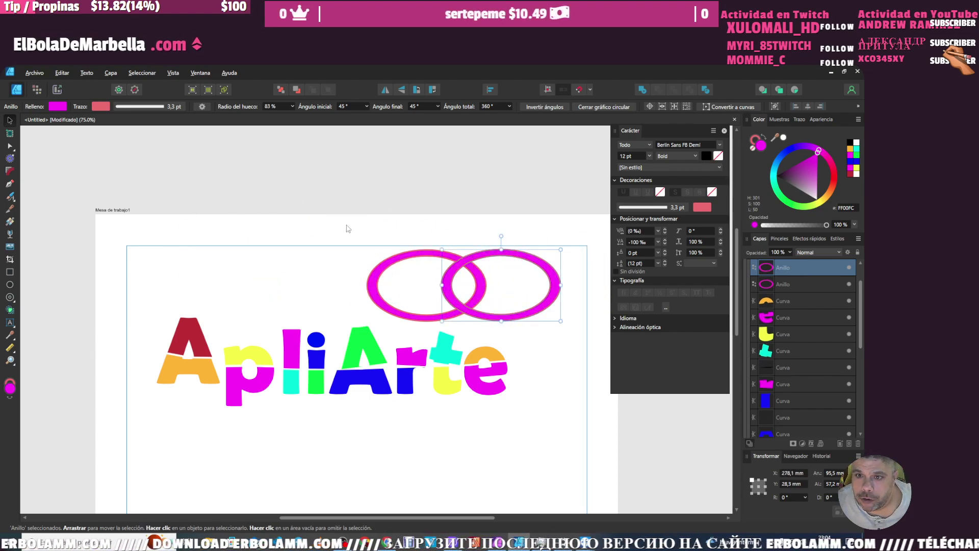
left_click_drag(347, 229, 579, 329)
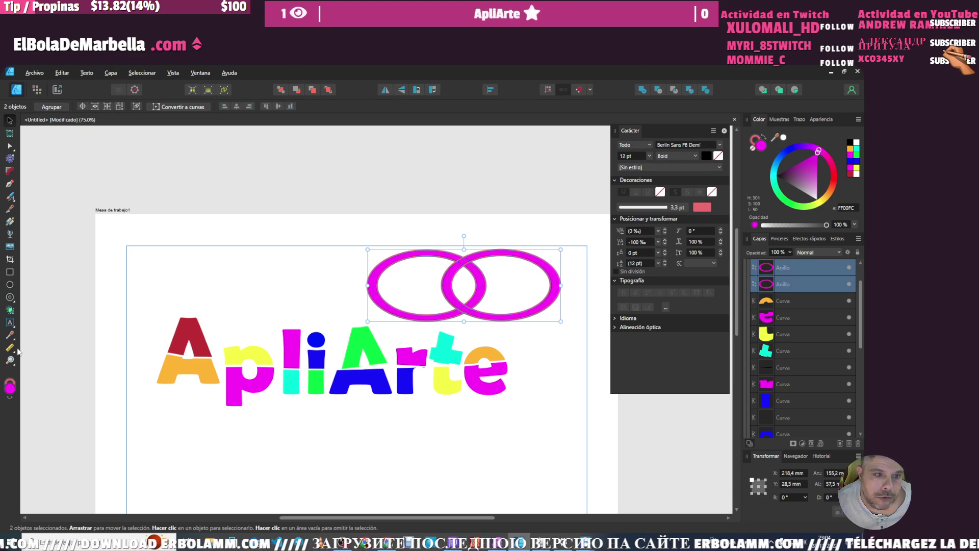
left_click(10, 310)
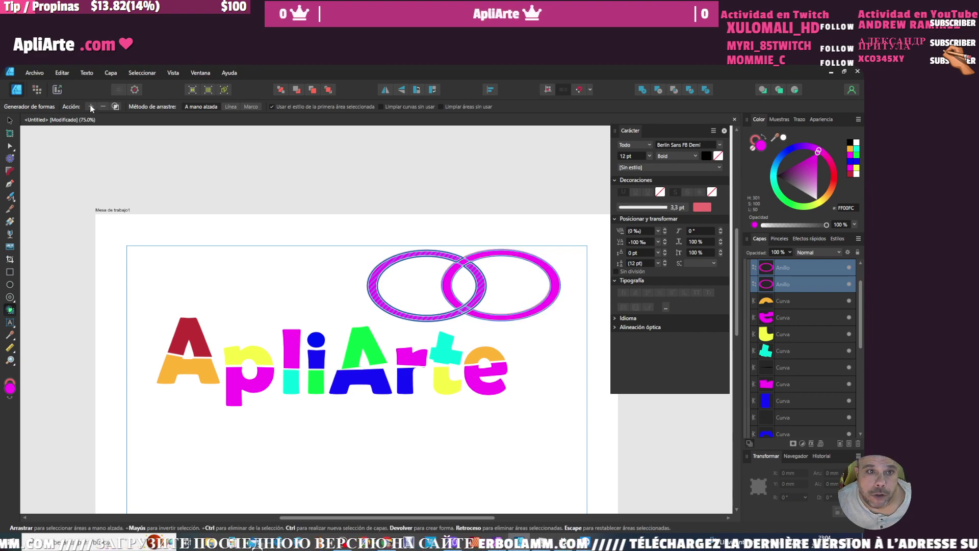
key("Return")
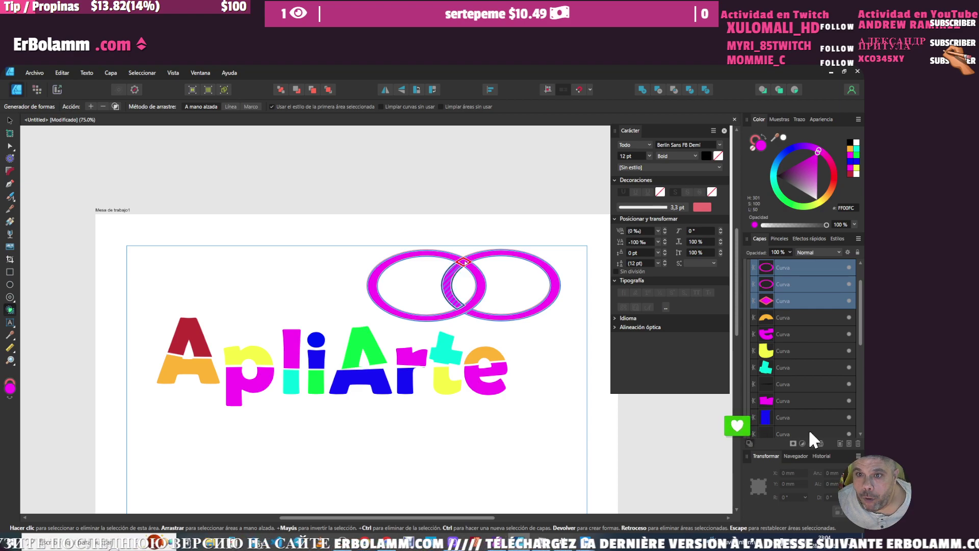
left_click(475, 259)
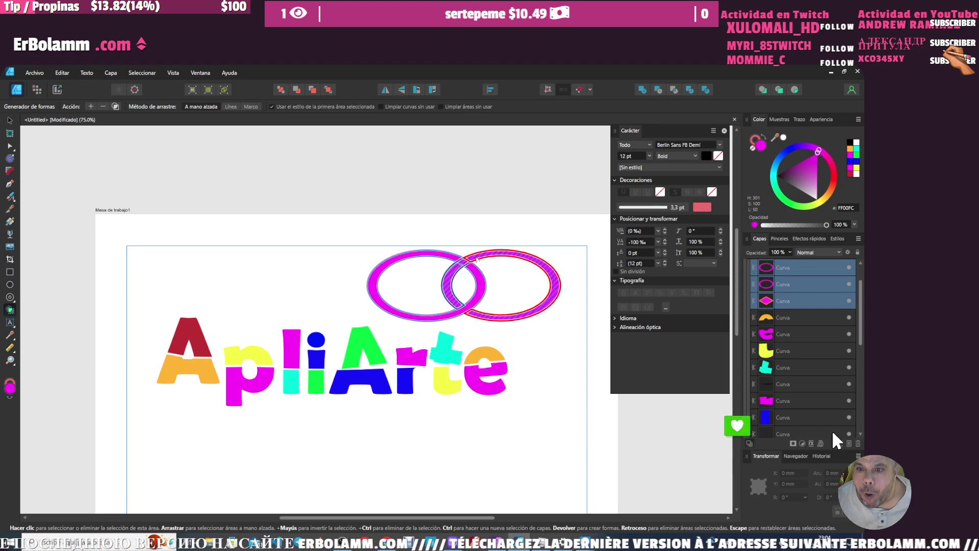
left_click(91, 110)
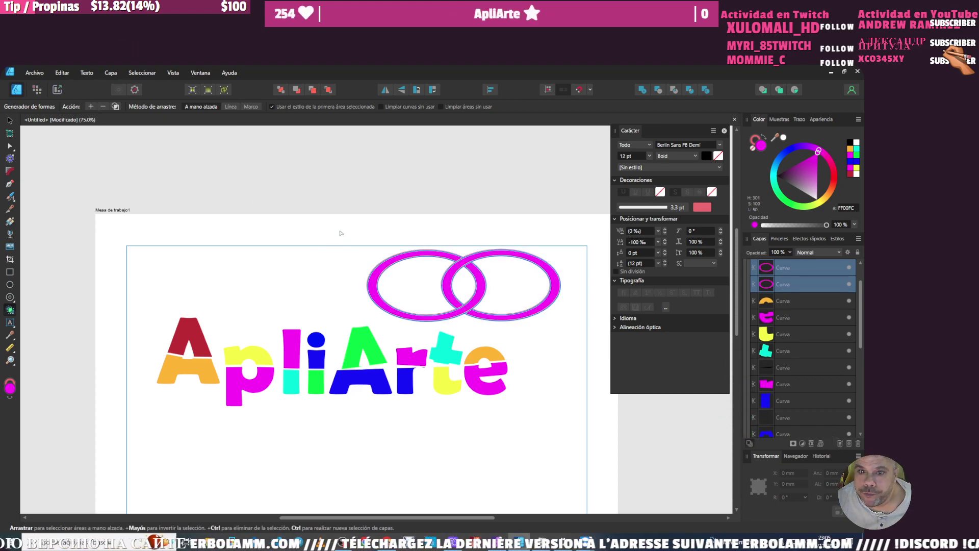
left_click_drag(338, 228, 559, 316)
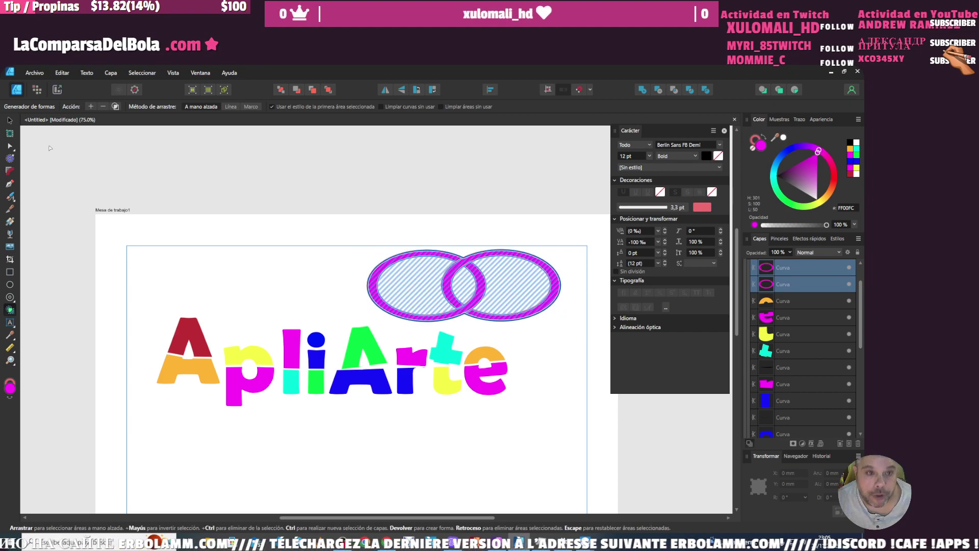
- Reposition the artboard and select both ring curves in the Layers panel
left_click(10, 120)
left_click(311, 217)
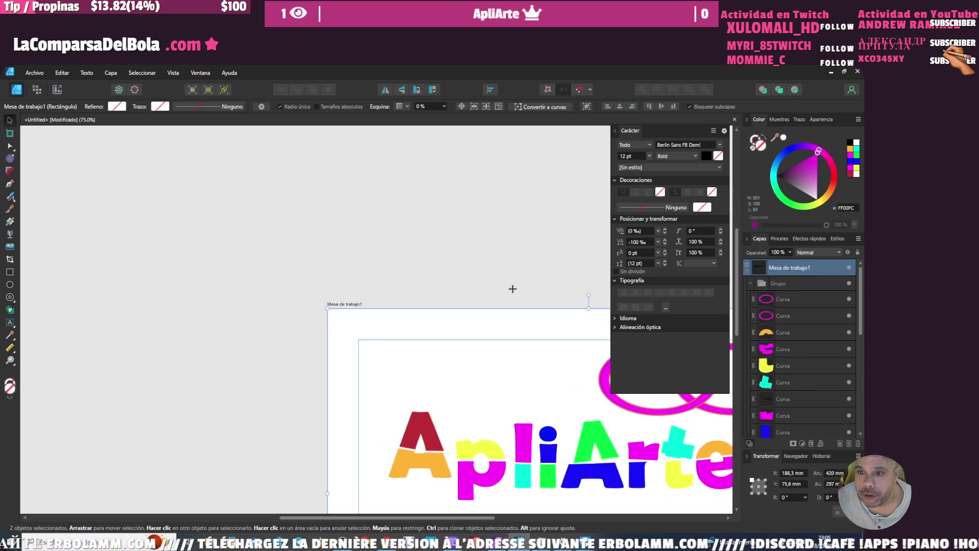
left_click_drag(284, 203, 330, 215)
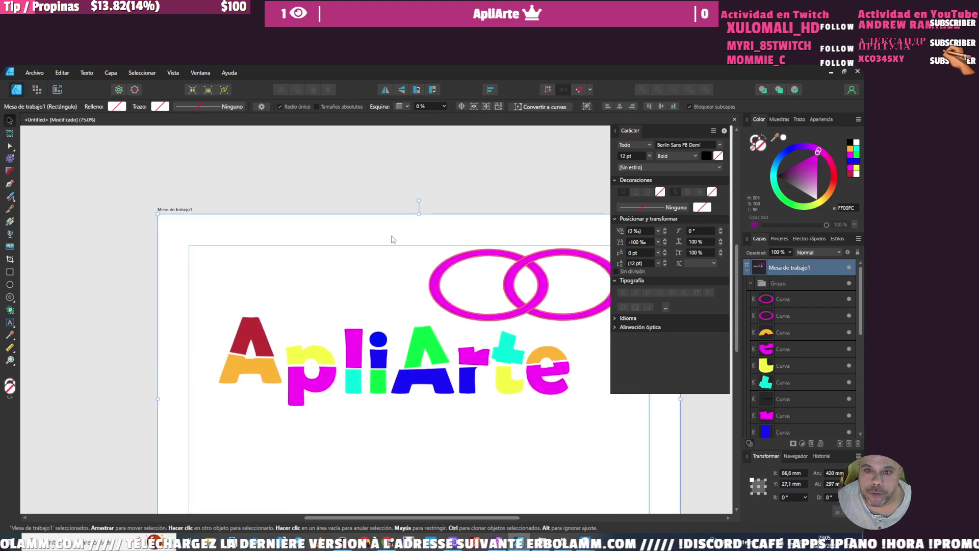
left_click(335, 234)
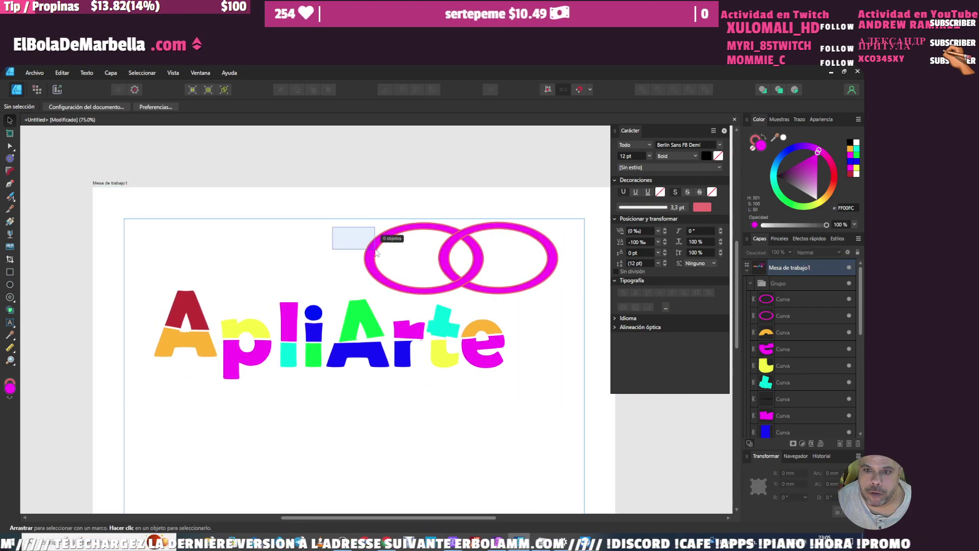
left_click_drag(374, 280, 469, 255)
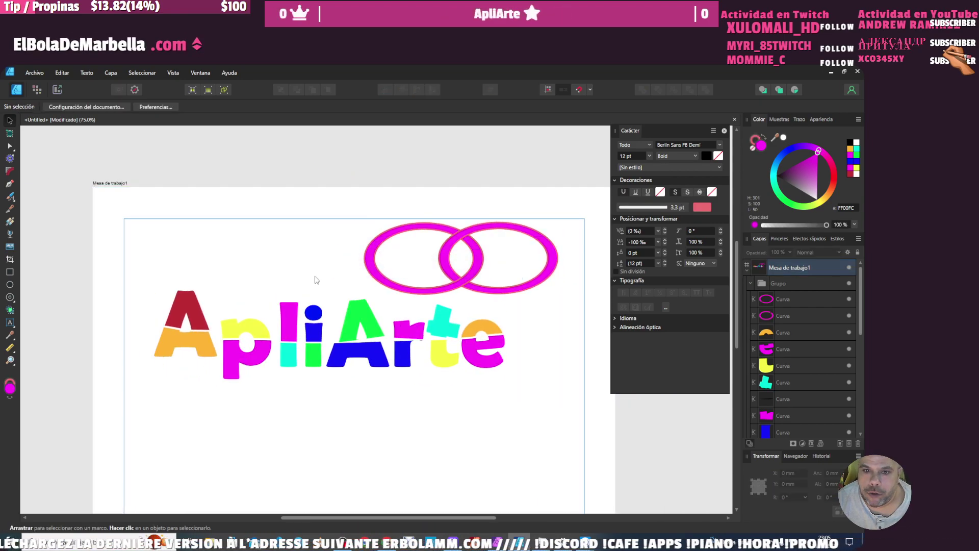
left_click_drag(330, 302, 587, 214)
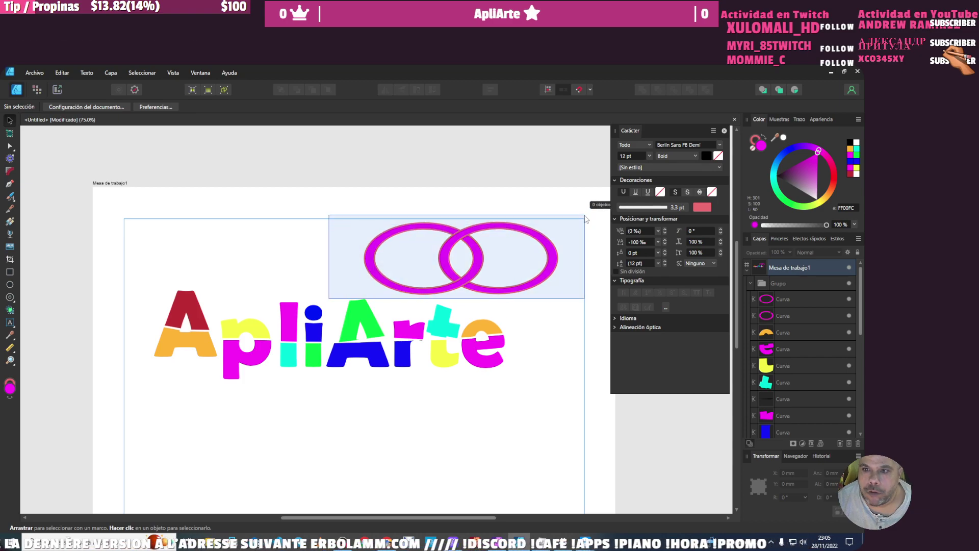
left_click(827, 300)
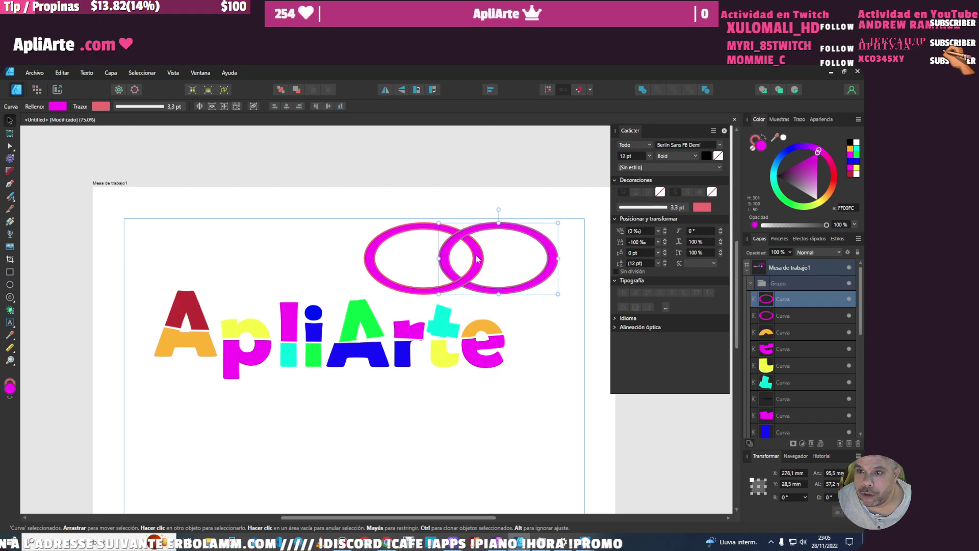
left_click(804, 317, "shift")
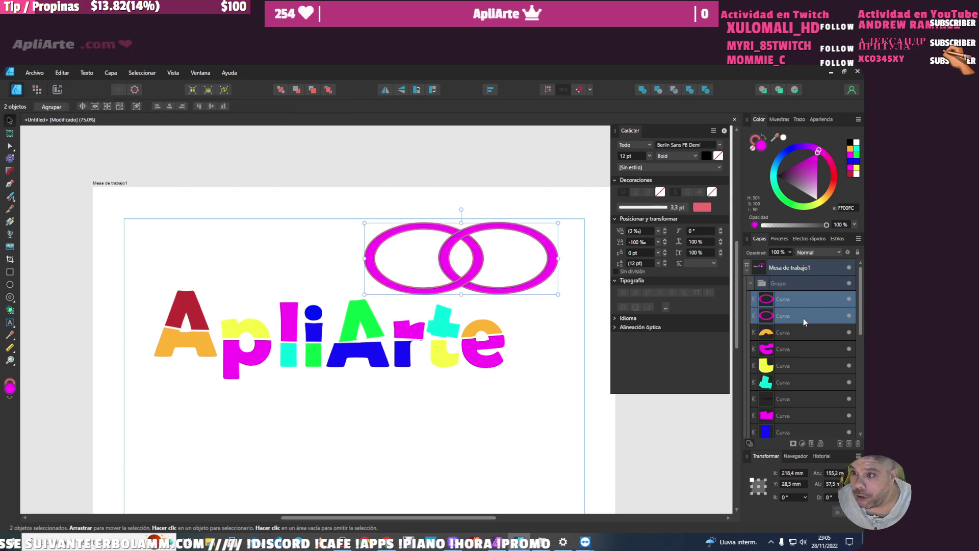
- Thicken the rings' stroke width and make the outline white
left_click(800, 120)
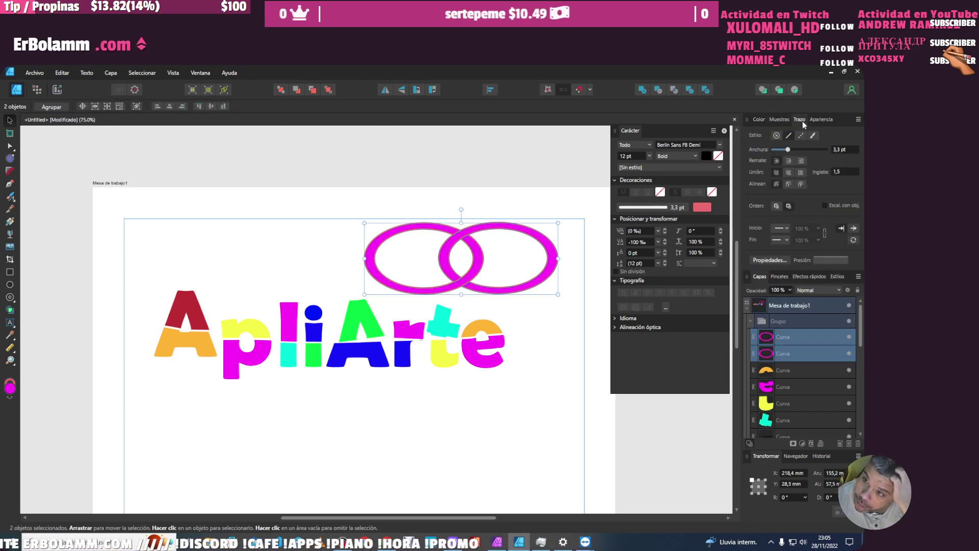
left_click_drag(778, 151, 791, 153)
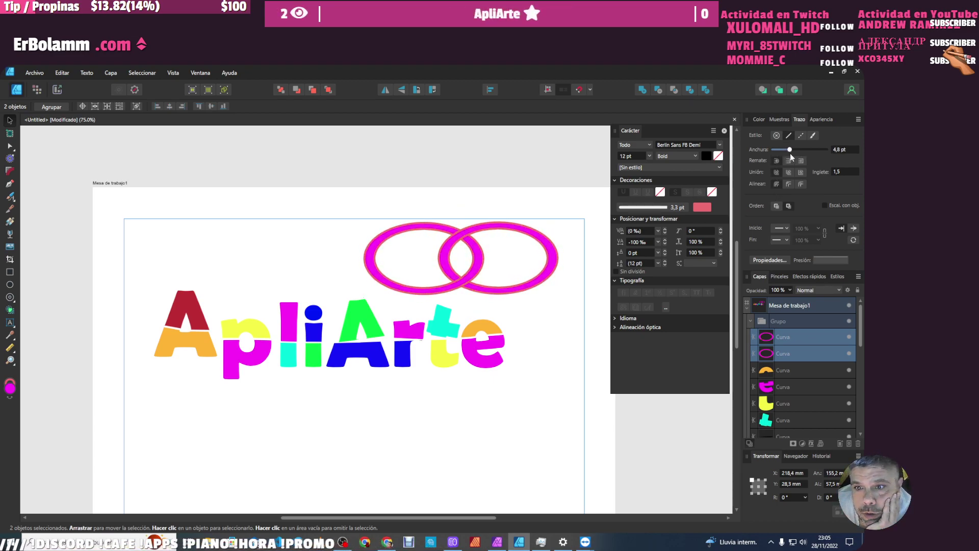
left_click(760, 120)
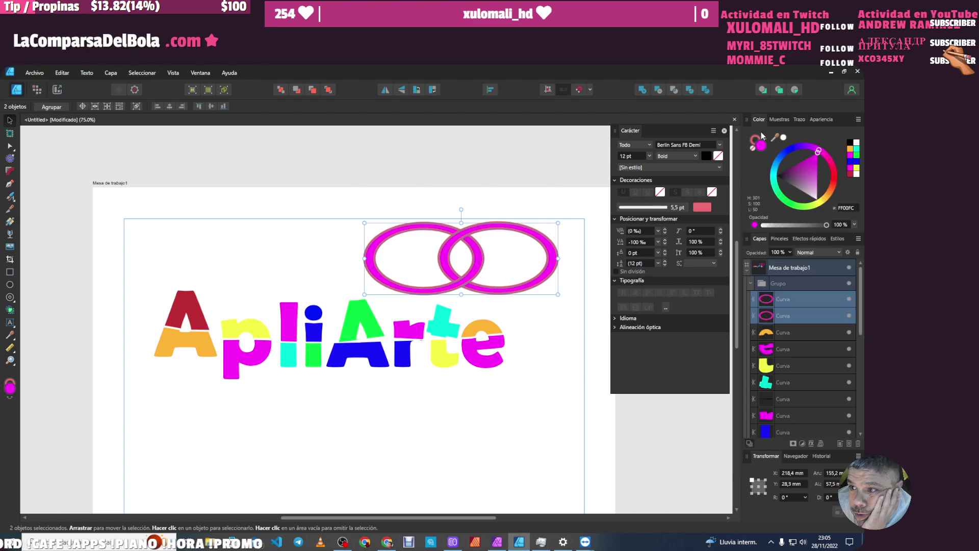
left_click(753, 147)
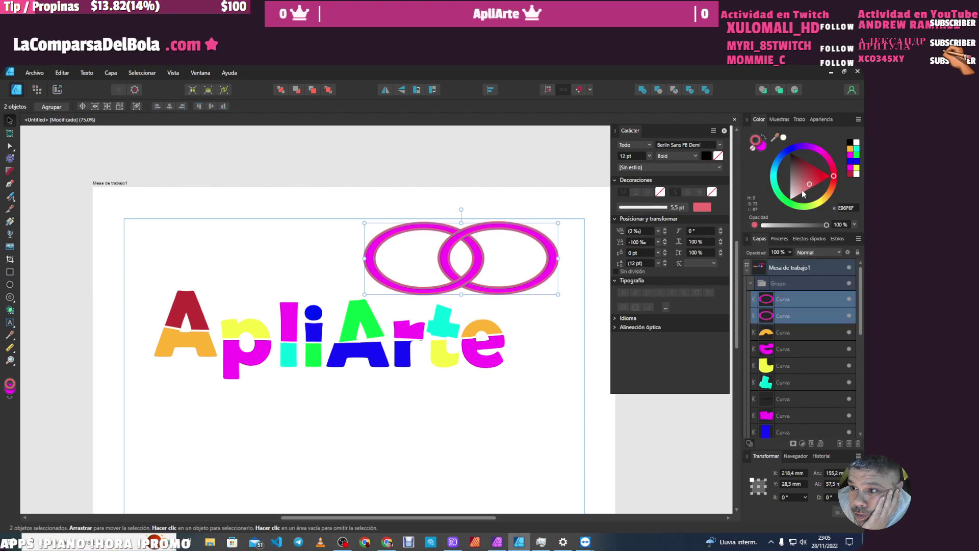
left_click_drag(803, 194, 790, 200)
left_click(298, 239)
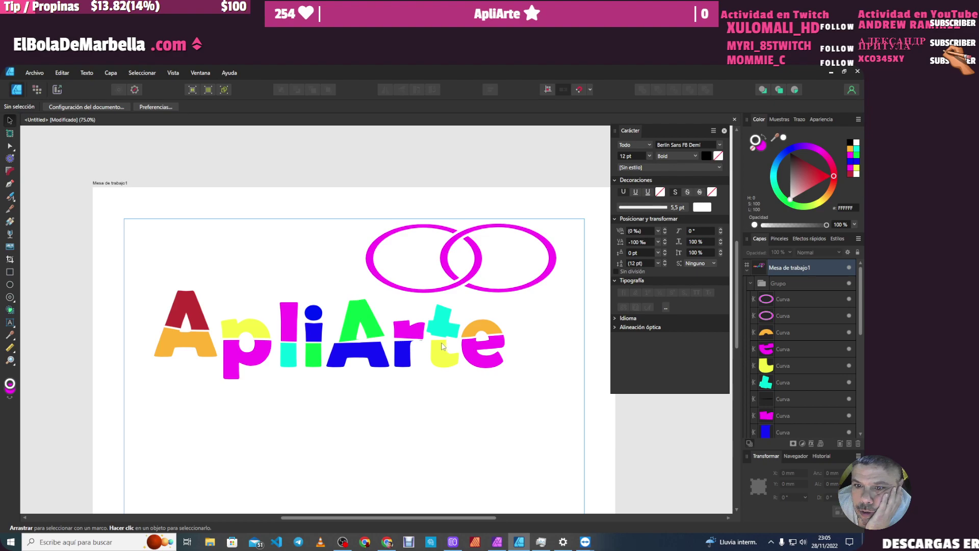
- Scroll the Layers panel and select the logo group to locate the two rings
scroll(291, 273, "up", 3)
scroll(324, 299, "down", 4)
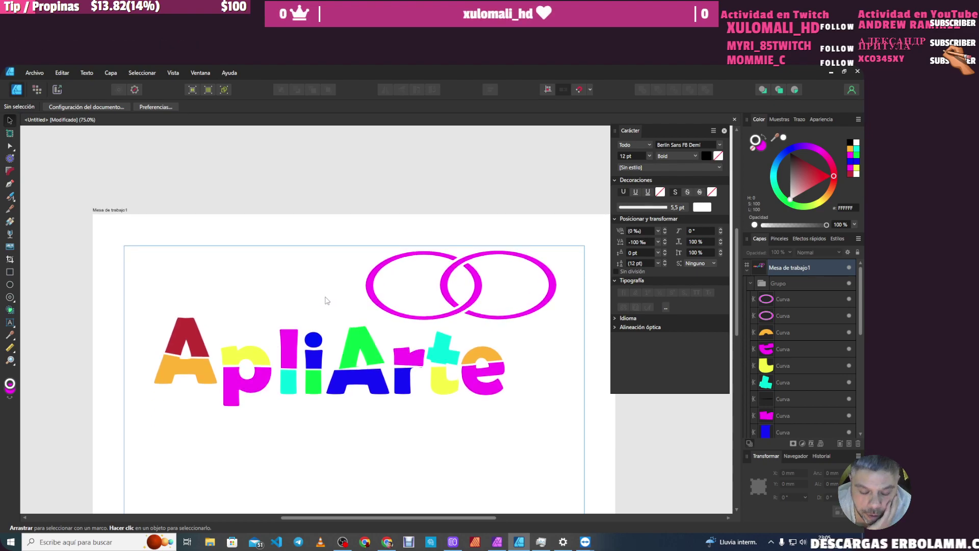
scroll(348, 307, "up", 5)
scroll(370, 347, "up", 7)
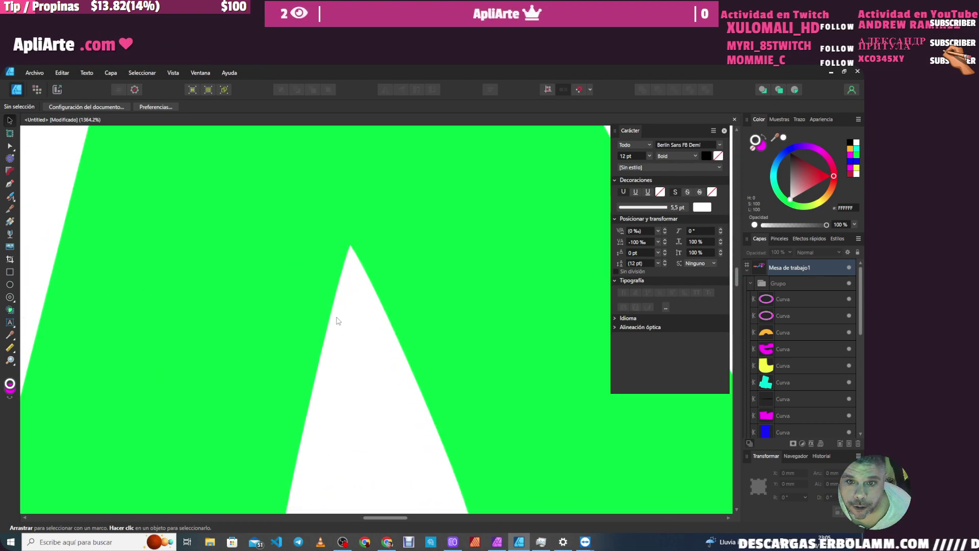
scroll(337, 320, "down", 3)
scroll(336, 357, "down", 2)
scroll(336, 367, "up", 2)
scroll(337, 390, "up", 3)
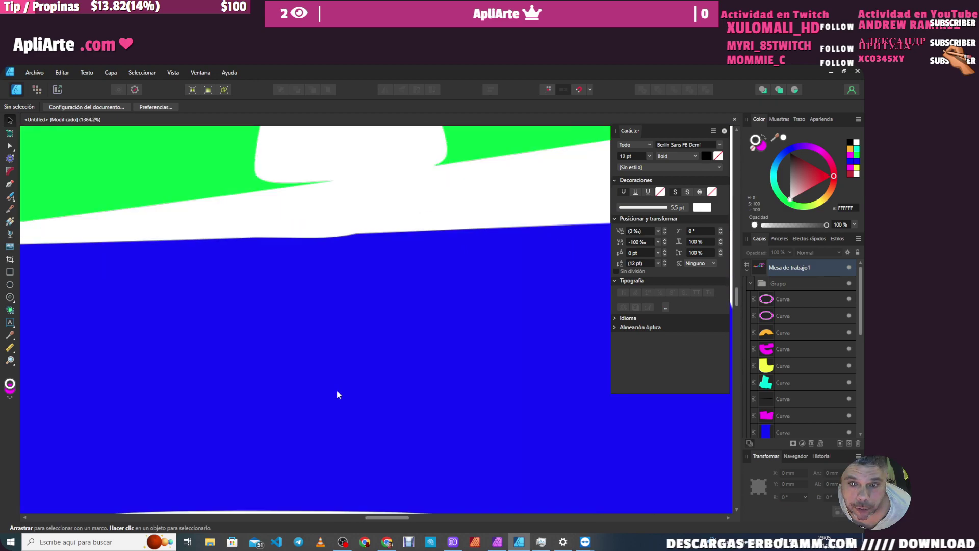
scroll(338, 393, "down", 3)
scroll(344, 393, "down", 1)
scroll(175, 343, "up", 5)
scroll(228, 444, "up", 2)
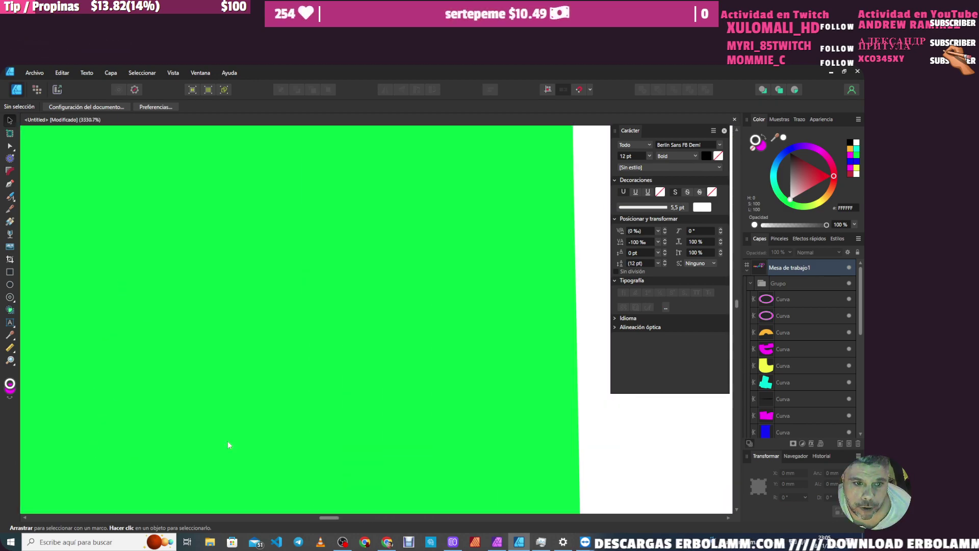
scroll(588, 377, "down", 8)
scroll(437, 408, "down", 4)
scroll(284, 388, "down", 3)
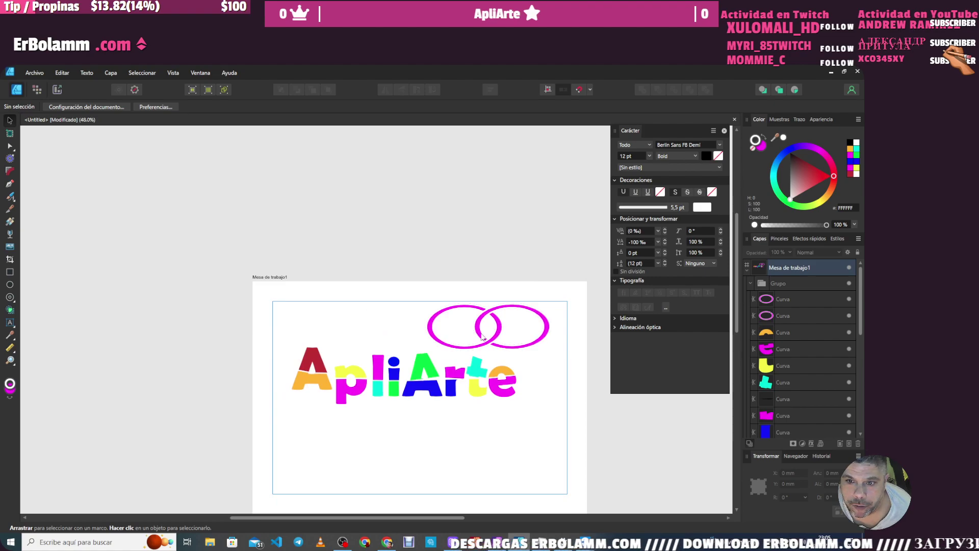
left_click_drag(404, 265, 572, 357)
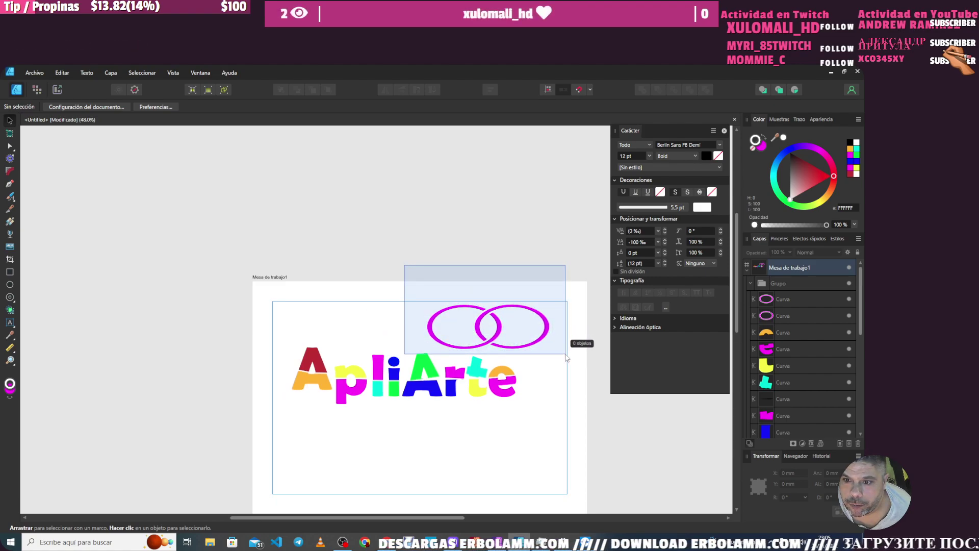
left_click(497, 336)
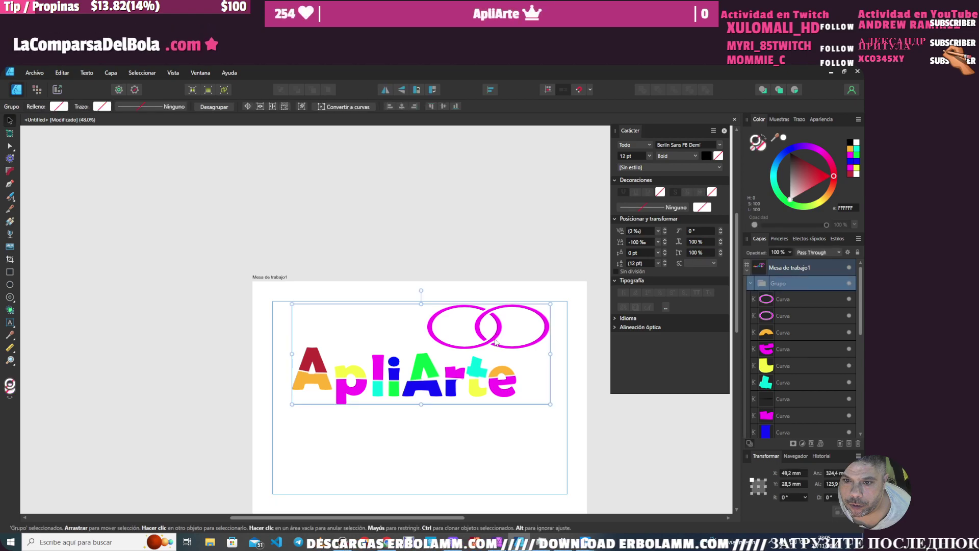
- Group the two ring curves and move the group to the bottom of the layer stack
left_click(751, 284)
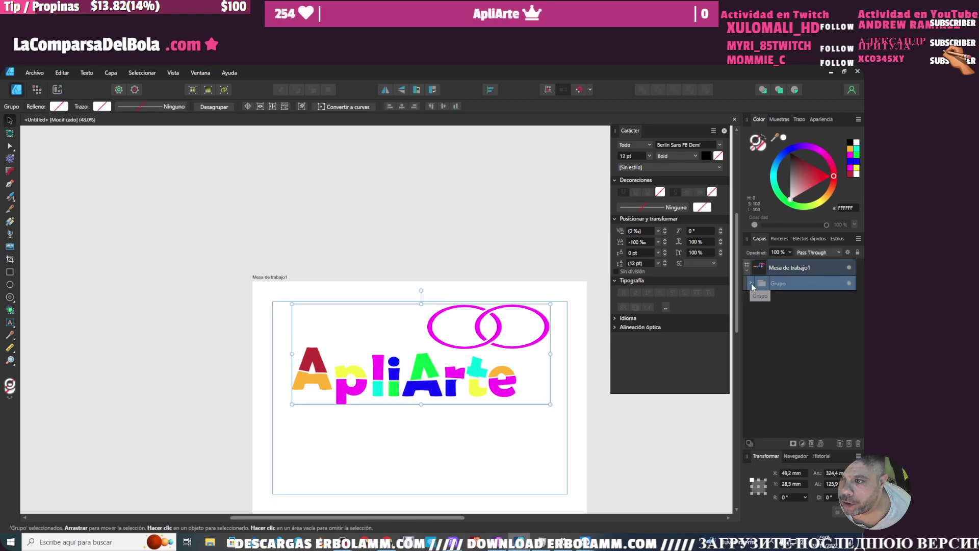
left_click(751, 284)
left_click(751, 284)
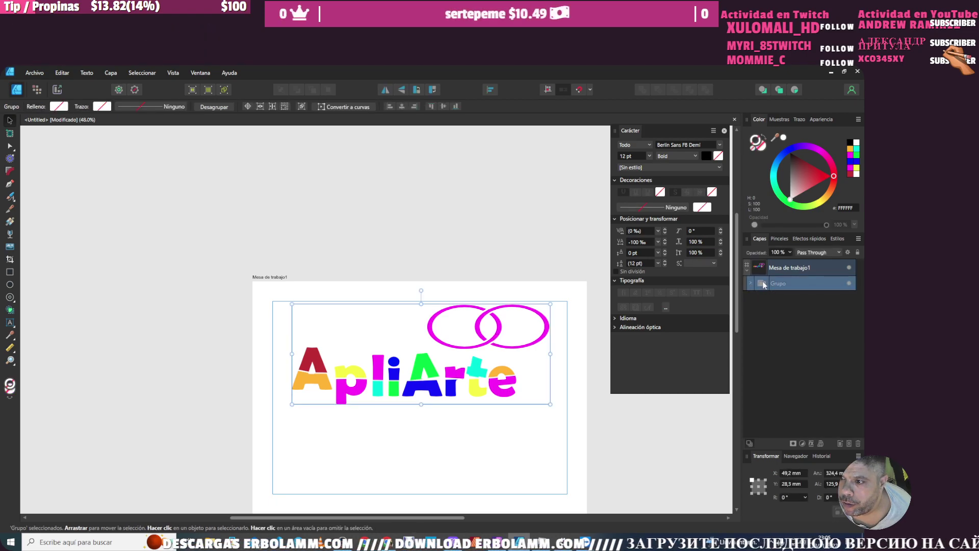
left_click(751, 284)
left_click(800, 302)
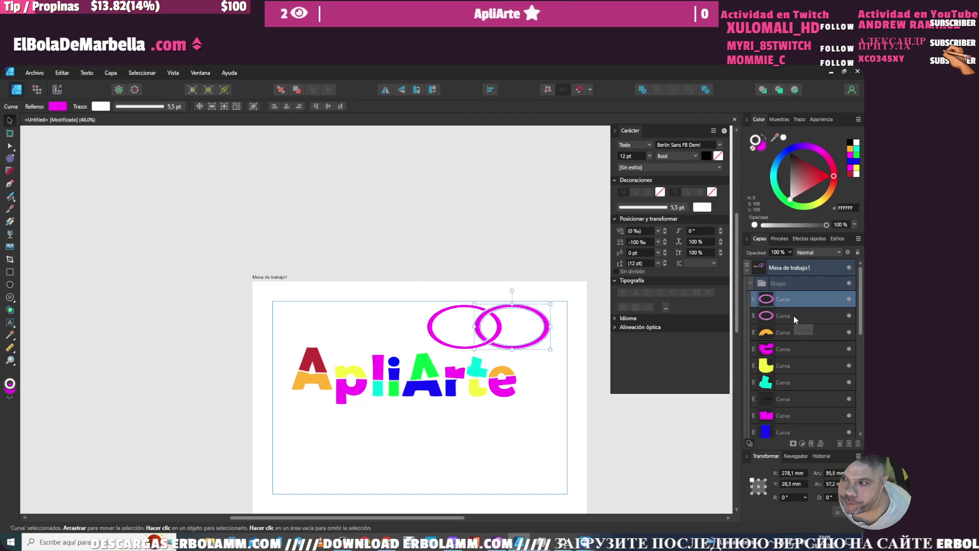
left_click(794, 317, "shift")
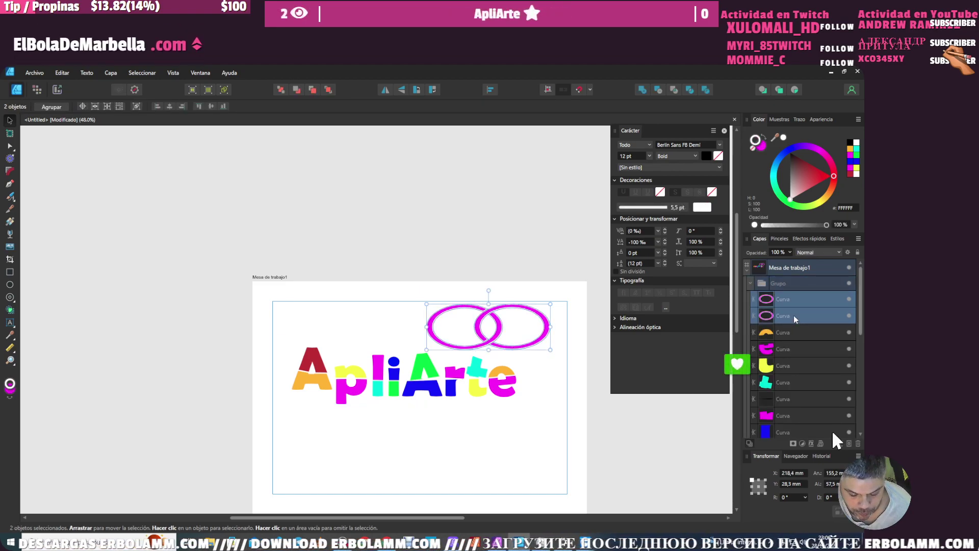
key("ctrl+g")
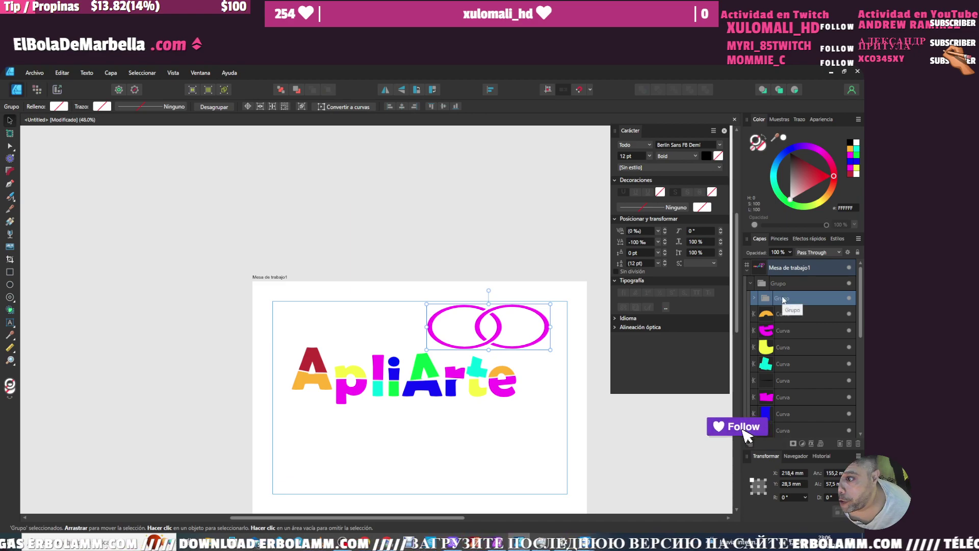
left_click_drag(780, 331, 782, 437)
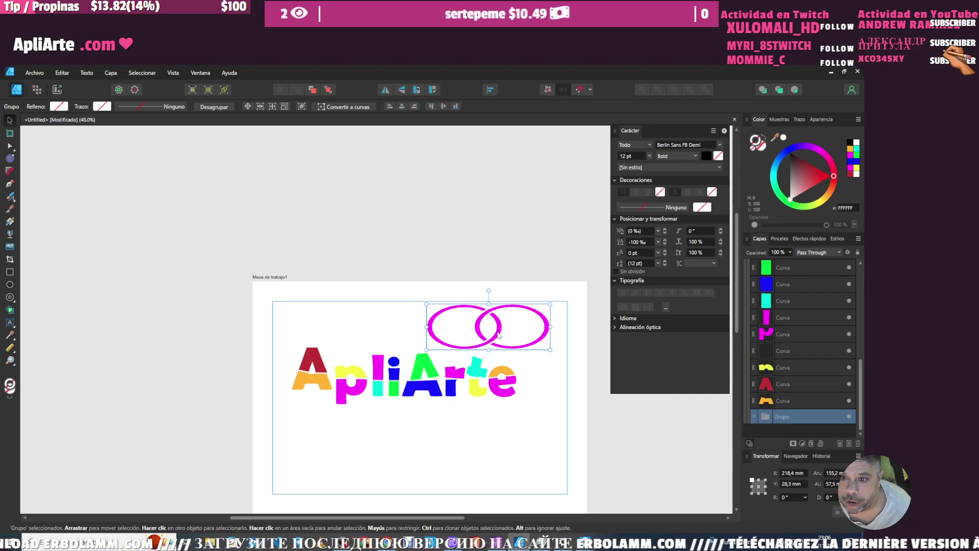
- Move and enlarge the ring group so it surrounds and centres on the ApliArte word
mouse_move(484, 336)
left_mouse_down()
mouse_move(423, 374)
mouse_move(355, 384)
left_mouse_up()
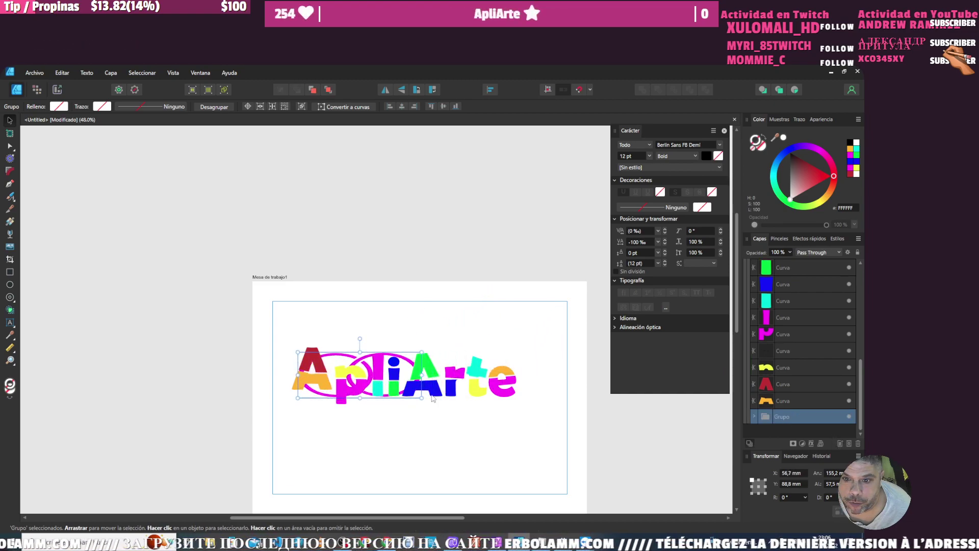
left_click_drag(423, 398, 525, 436)
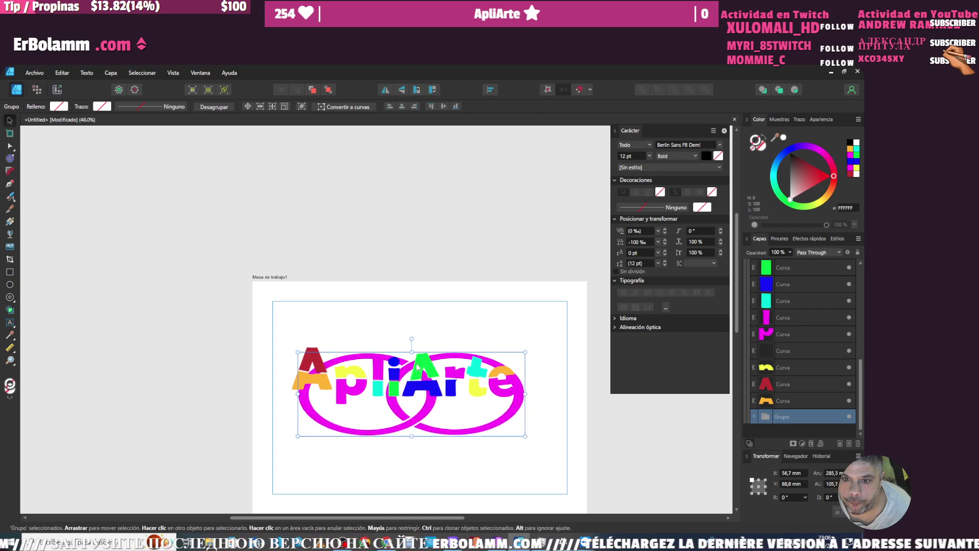
left_click_drag(411, 370, 403, 349)
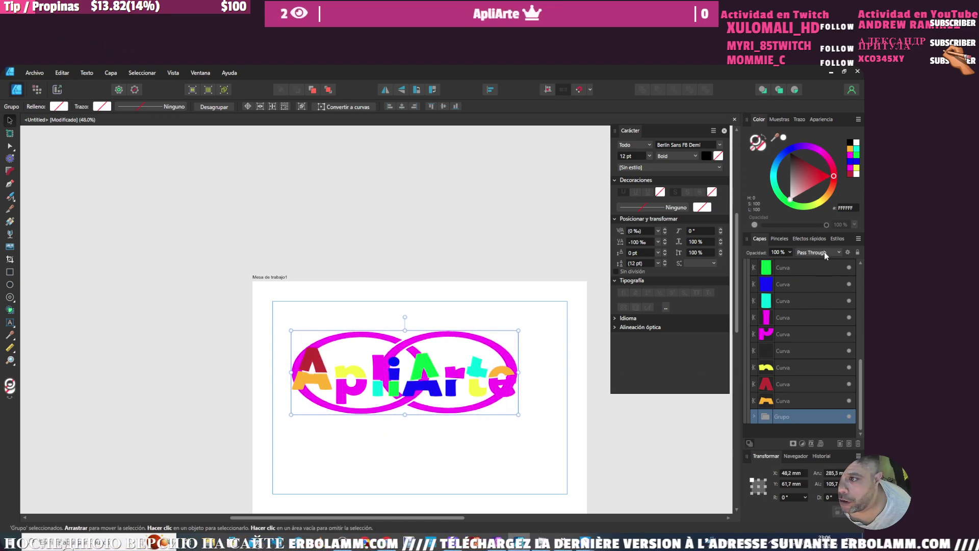
- Recolour the rings lime yellow and bring up their layer effects
left_click(823, 178)
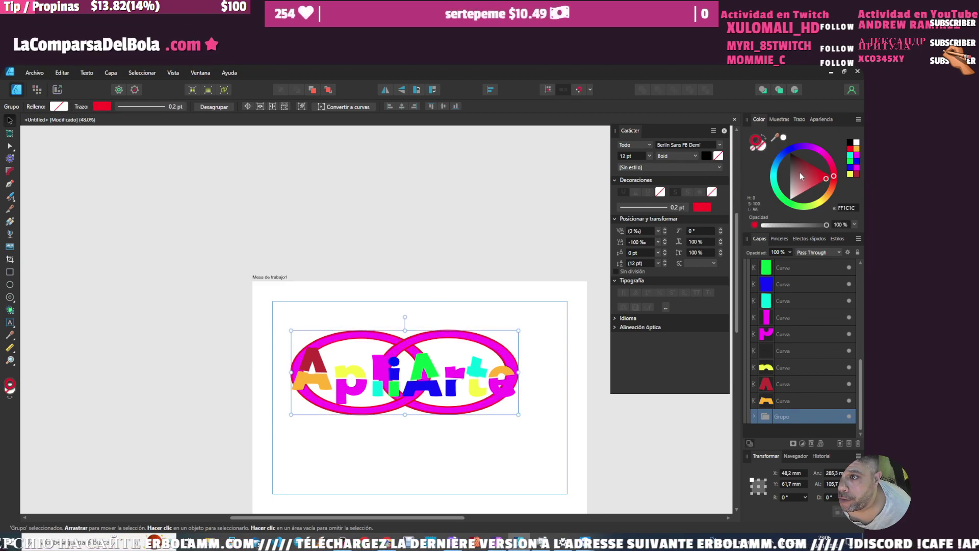
left_click_drag(801, 176, 813, 176)
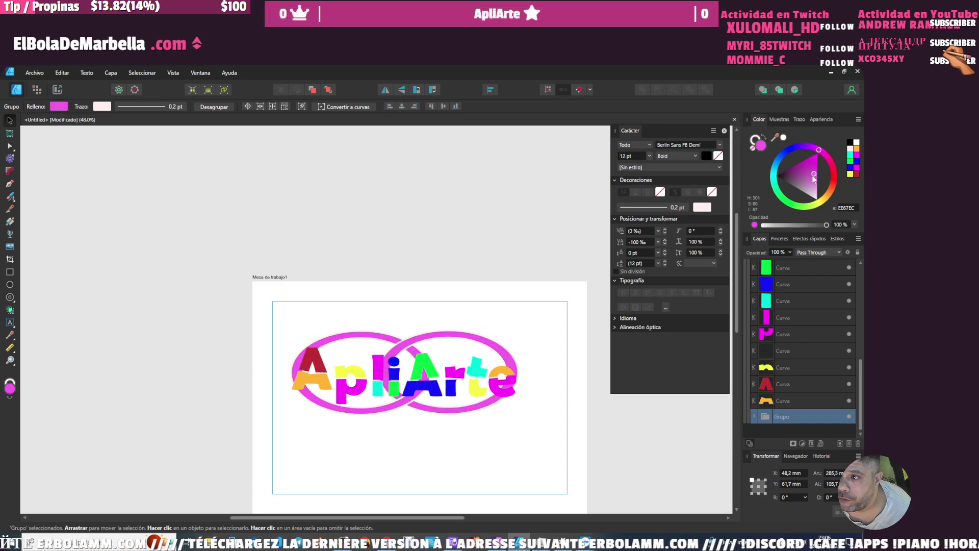
left_click(812, 201)
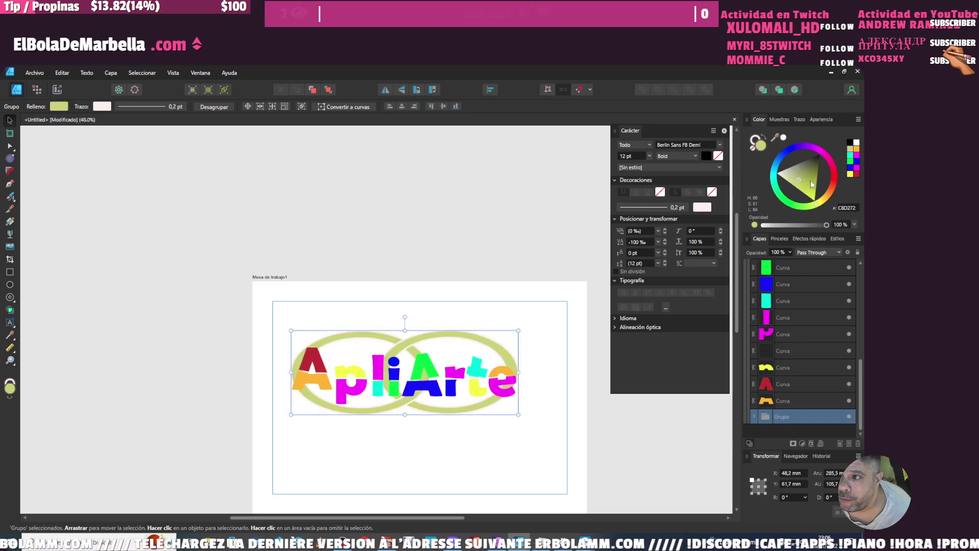
left_click(811, 444)
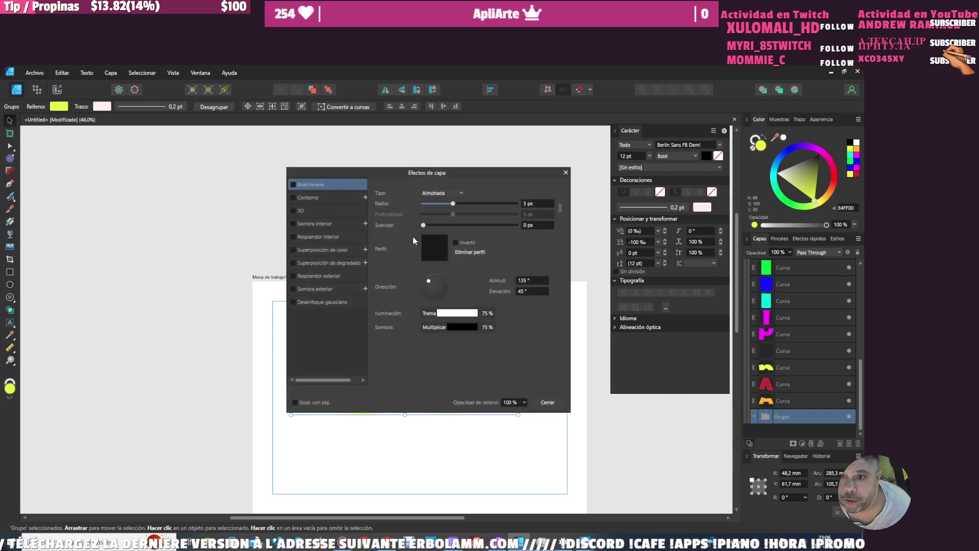
- Turn on the 3D effect and give the rings an Inner Shadow of 8.1 px radius
left_click(294, 211)
left_click_drag(357, 172, 638, 205)
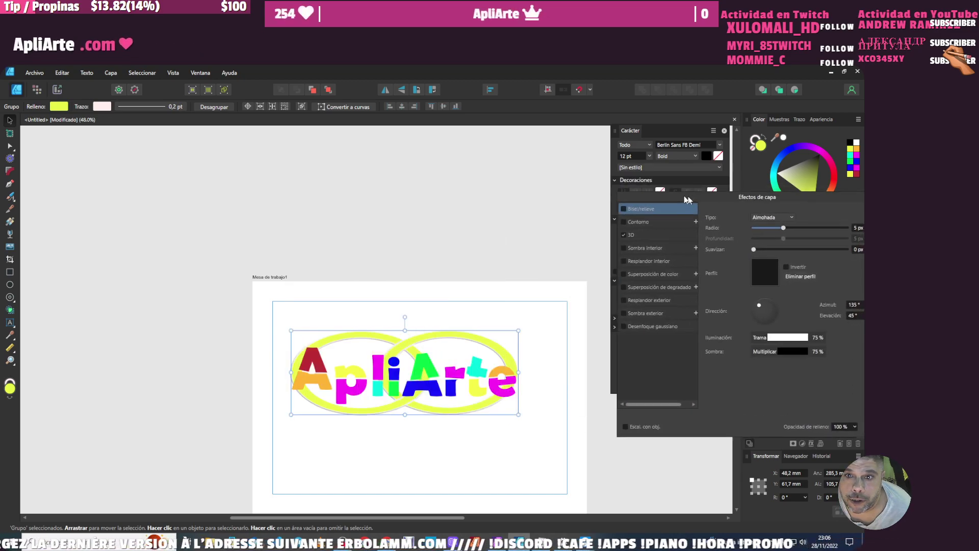
scroll(472, 367, "up", 3)
scroll(434, 347, "up", 2)
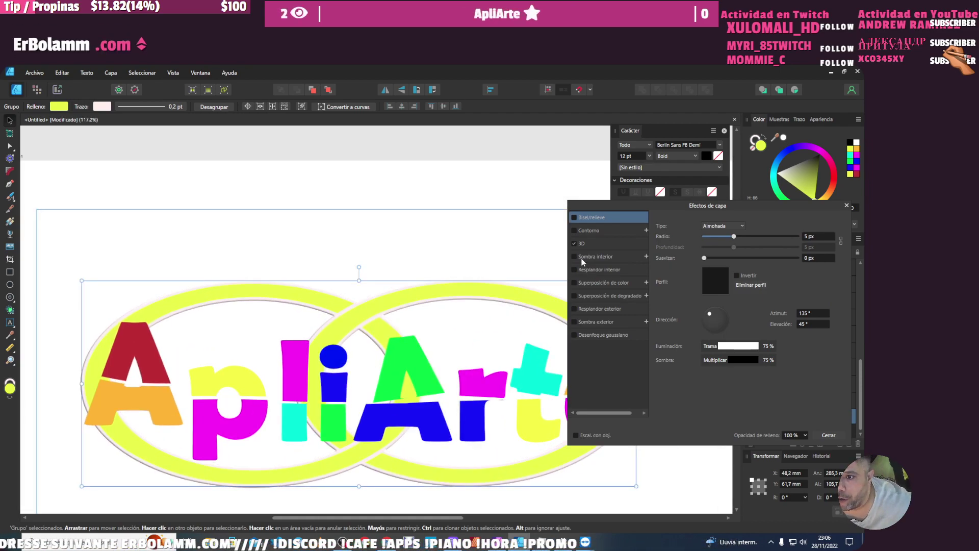
left_click(603, 258)
left_click_drag(705, 247, 745, 248)
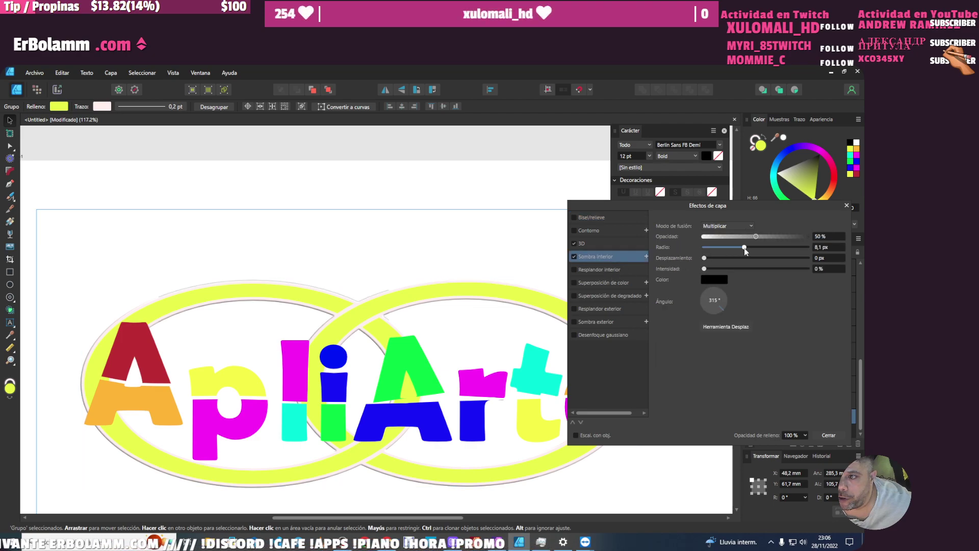
- Add an Inner Glow and a Bevel/Emboss softened to 6.6 px to the rings
left_click(575, 269)
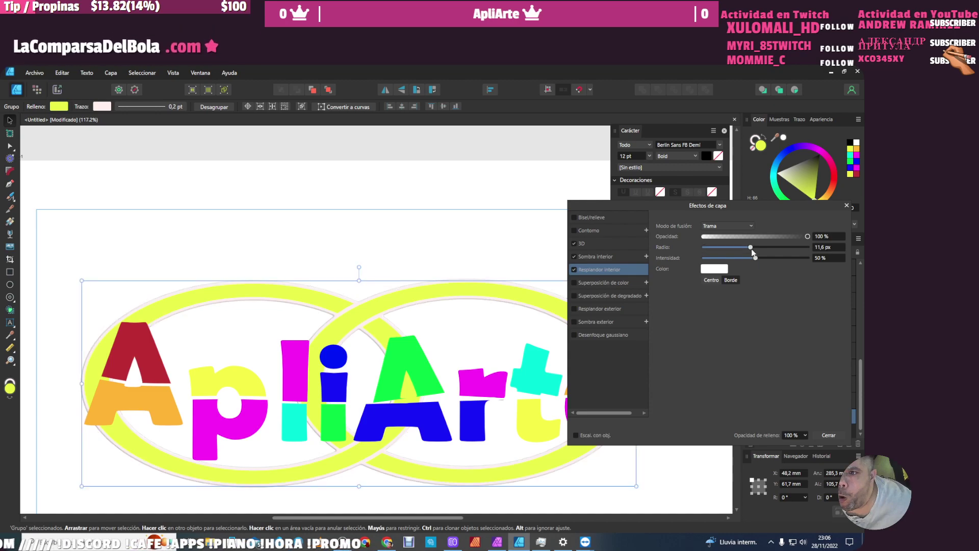
left_click(582, 296)
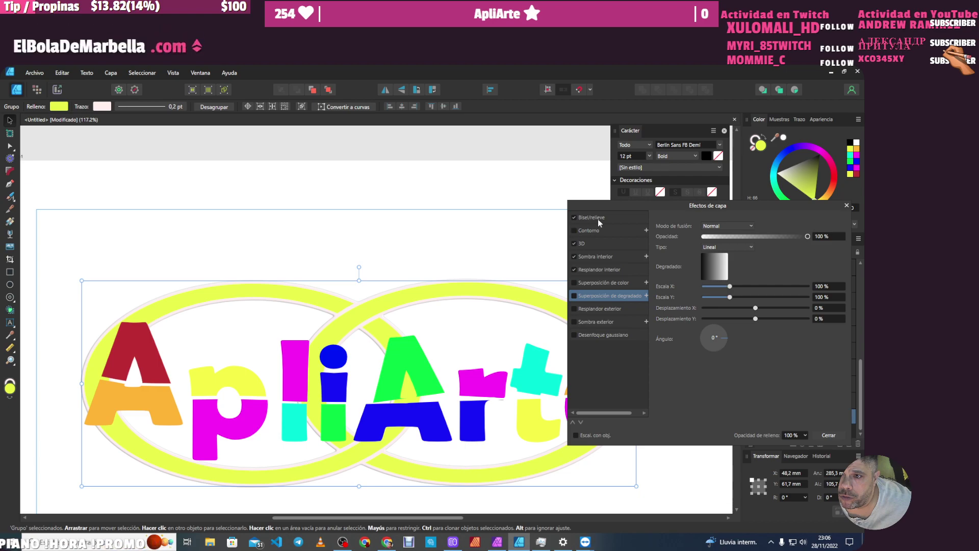
left_click(574, 218)
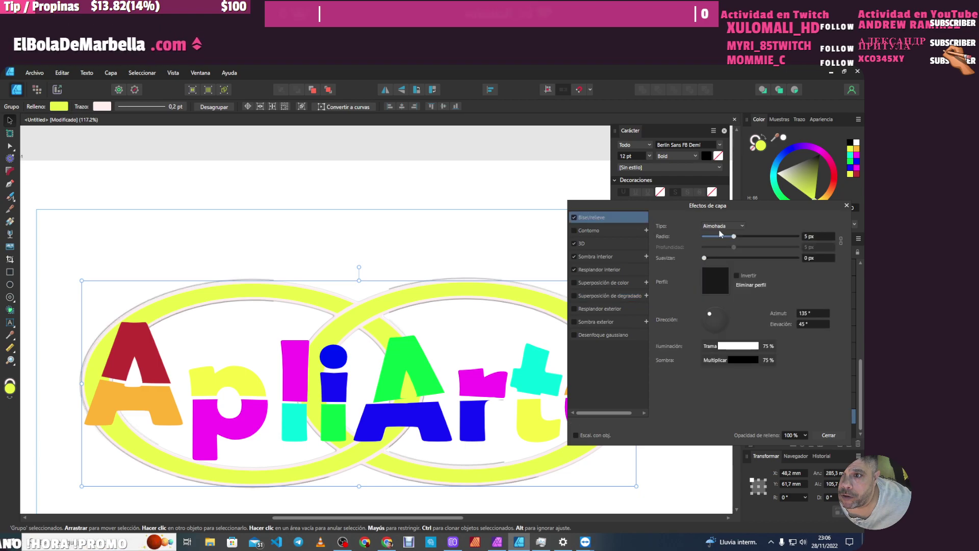
left_click(736, 257)
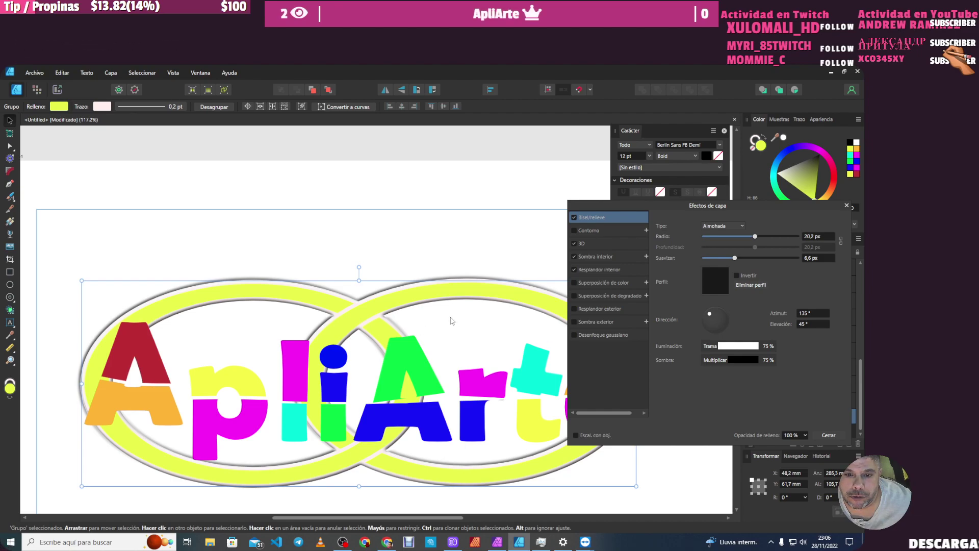
left_click(386, 255)
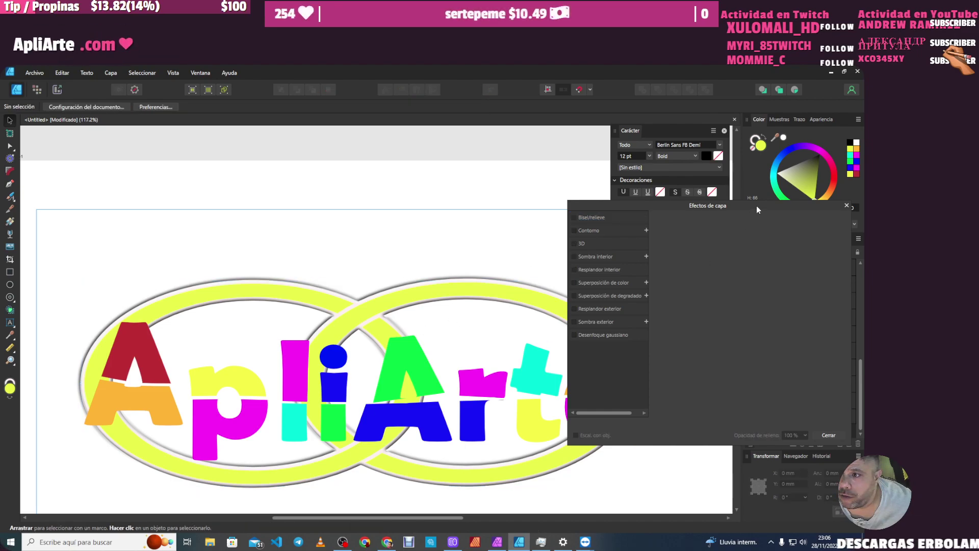
- Give the letters group an Outer Shadow with 11.6 px offset and 43% intensity
left_click(847, 206)
scroll(504, 305, "down", 1)
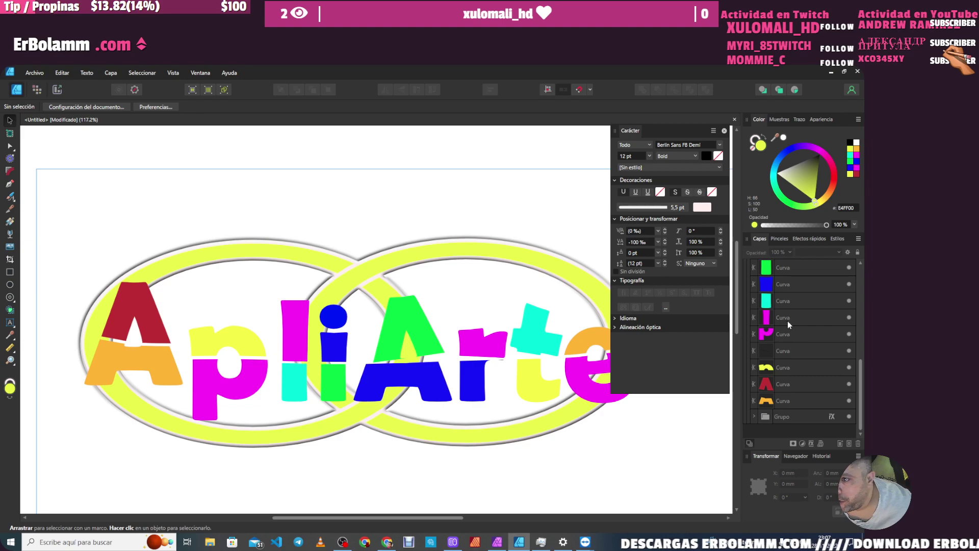
scroll(789, 317, "up", 5)
left_click(801, 283)
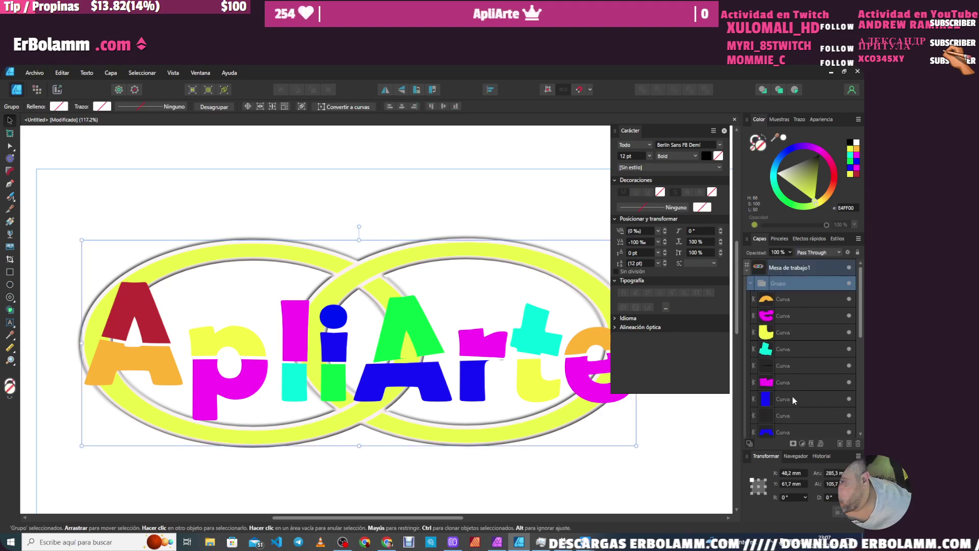
left_click(812, 444)
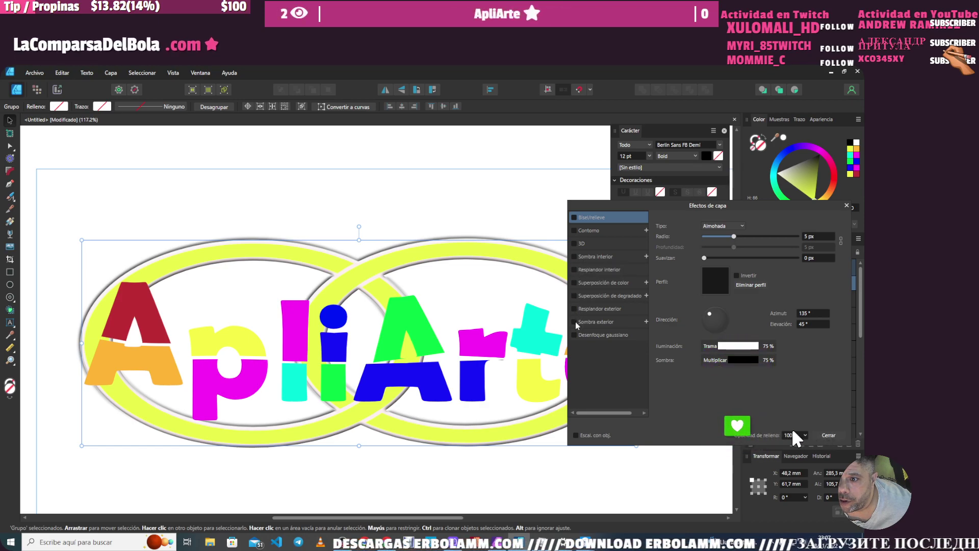
left_click(592, 326)
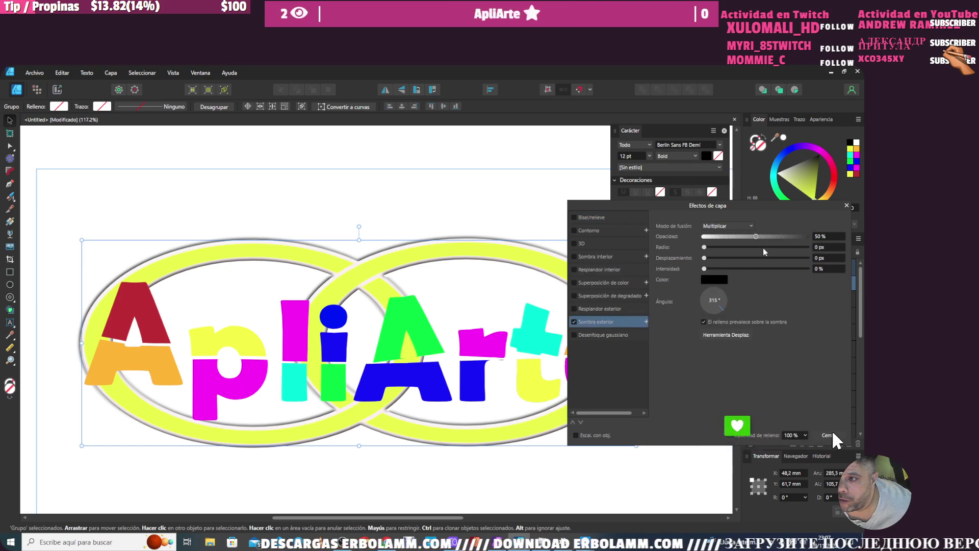
left_click(750, 258)
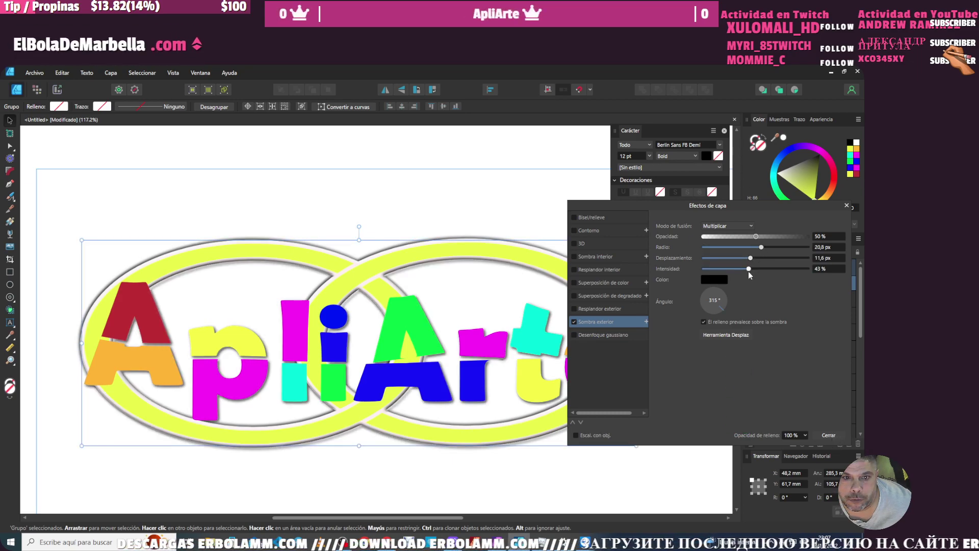
- Add a light 4.8 pt stroke outline around the letters
left_click(799, 119)
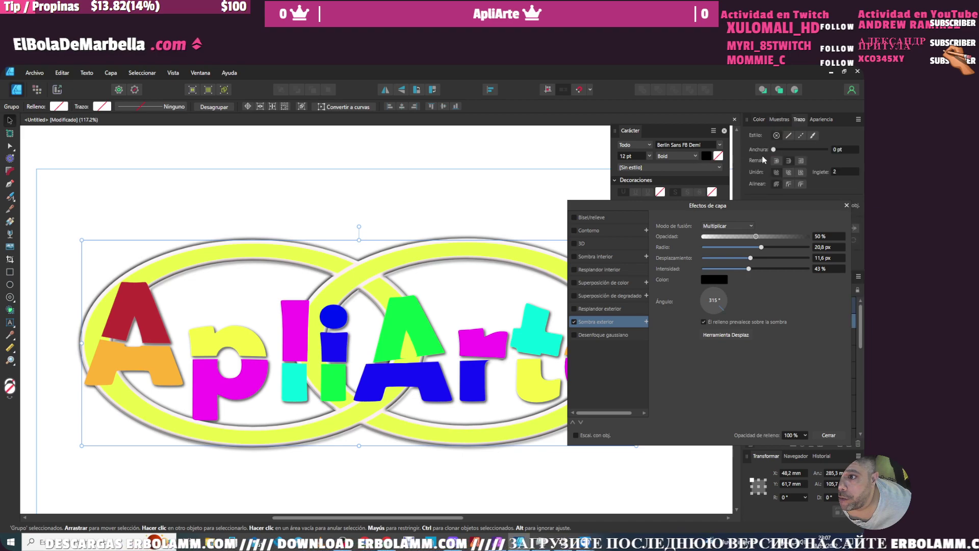
left_click(779, 151)
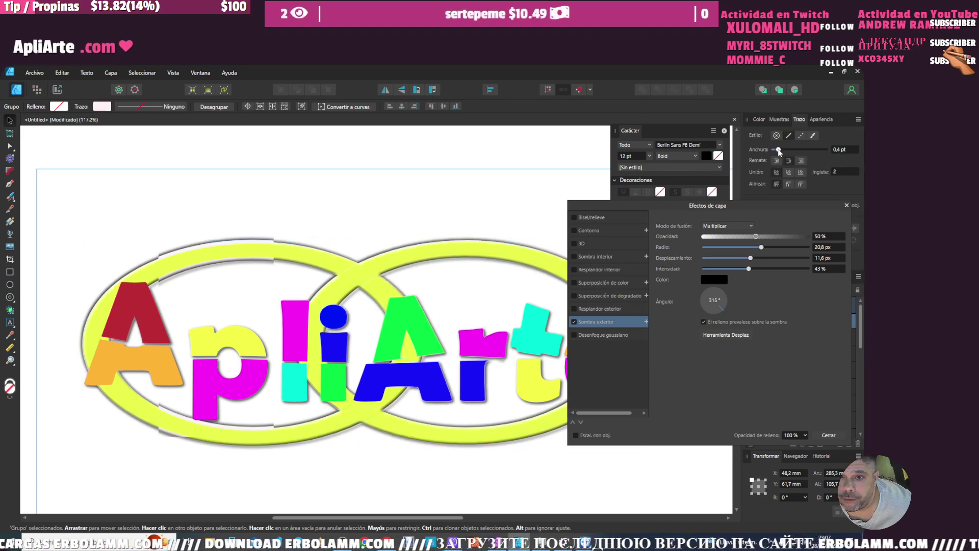
left_click_drag(779, 151, 793, 152)
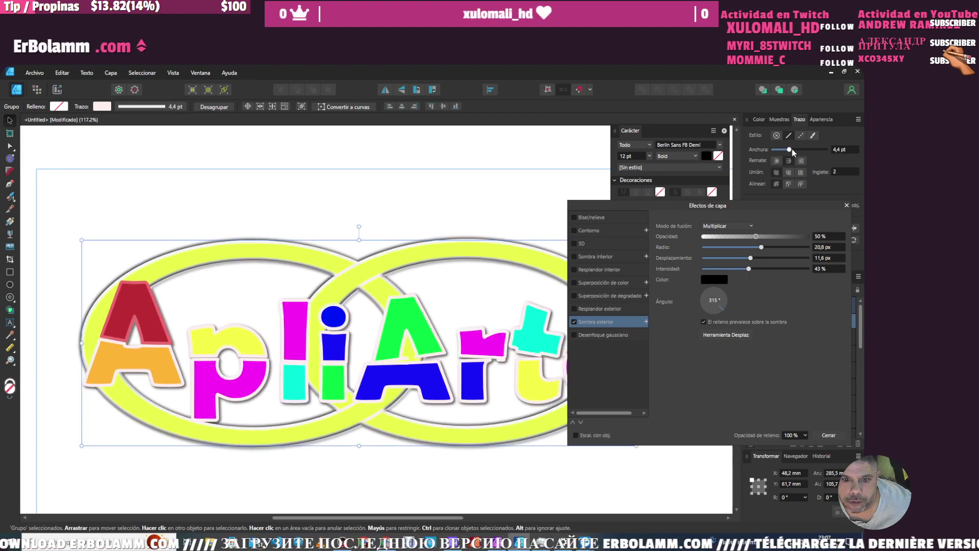
left_click_drag(792, 150, 790, 151)
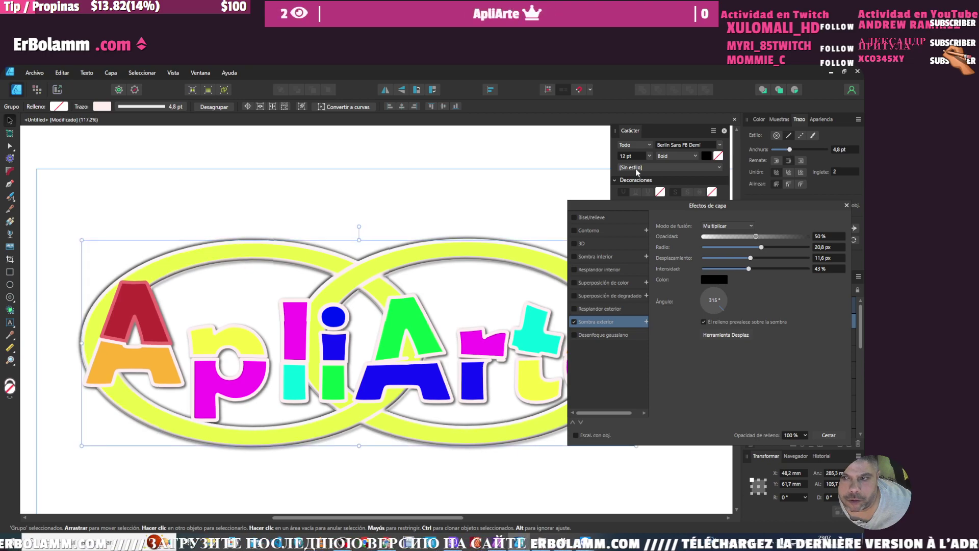
left_click(454, 241)
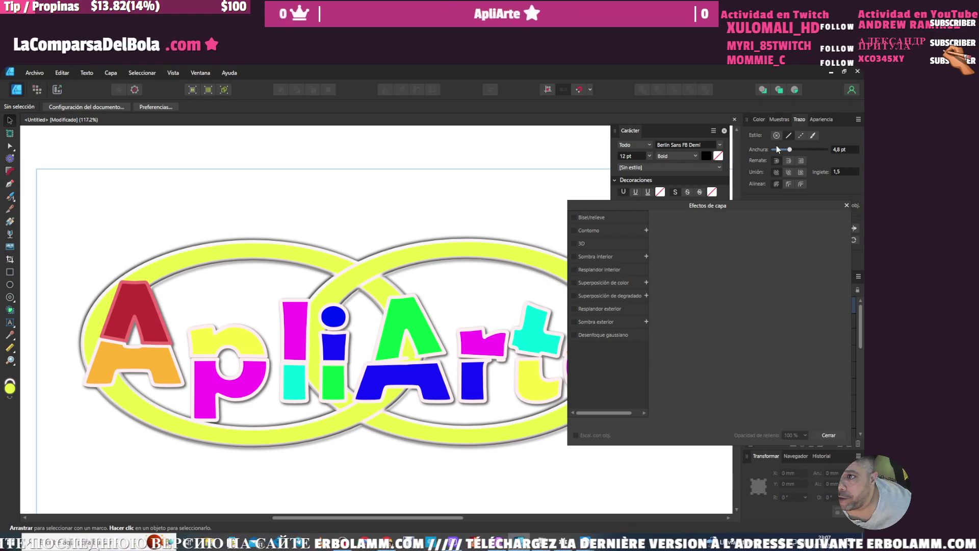
left_click(847, 206)
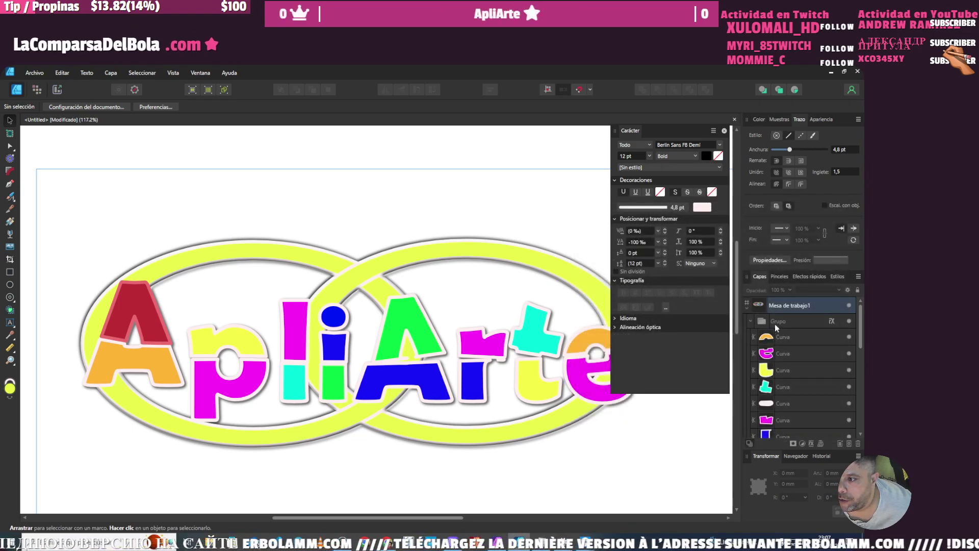
left_click(750, 320)
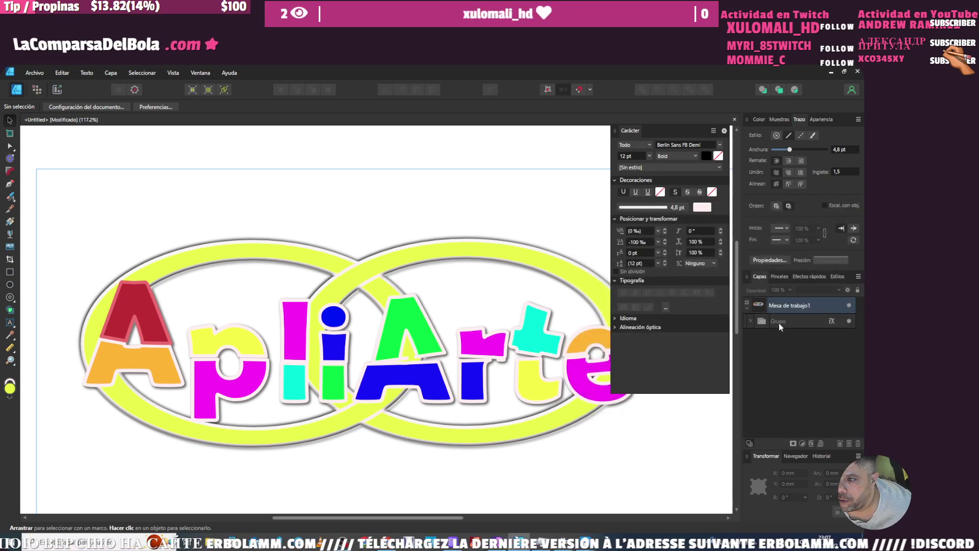
- Drag the rings Grupo out of the letters group in the Layers panel
left_click(750, 321)
scroll(813, 360, "down", 5)
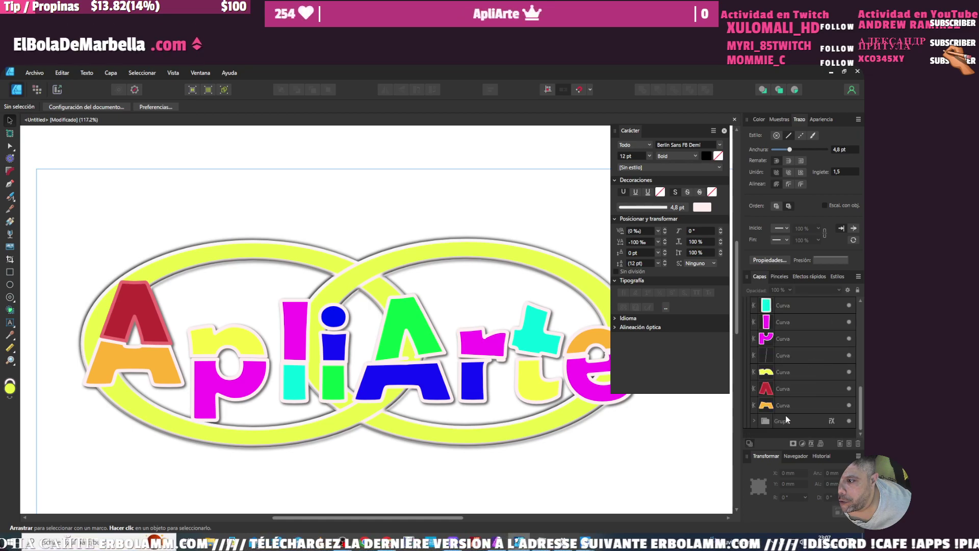
left_click_drag(779, 431, 782, 416)
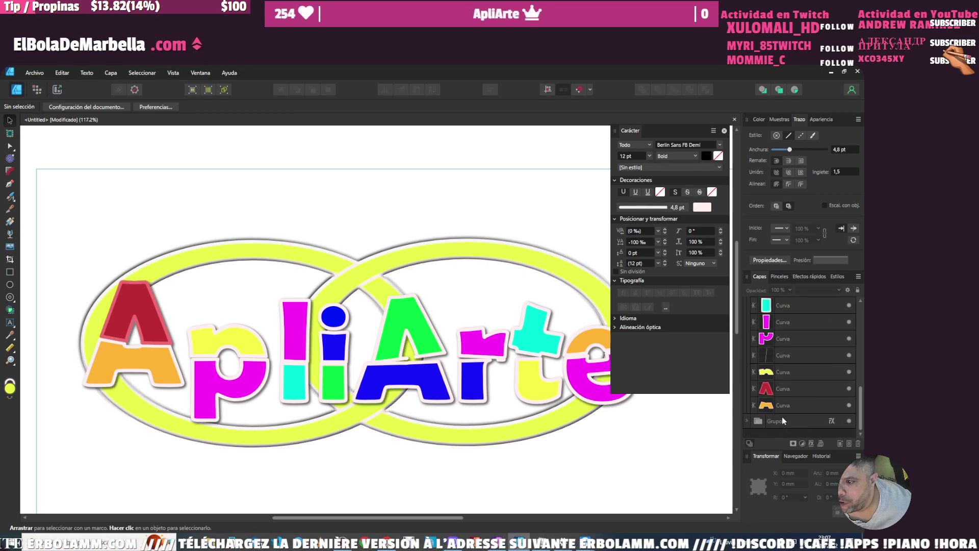
scroll(784, 359, "up", 5)
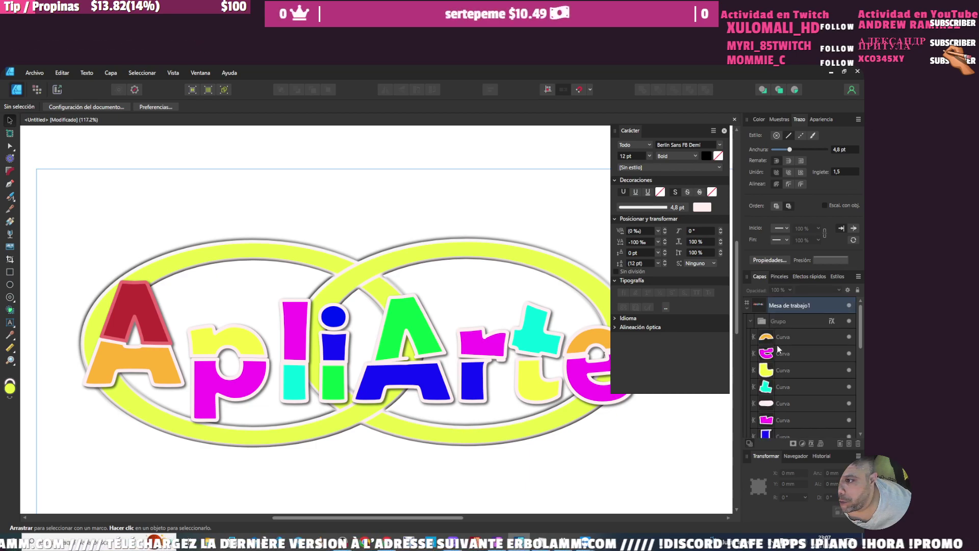
- Add a 3D layer effect to the letters group and review the rings' effects
left_click(751, 322)
left_click(795, 320)
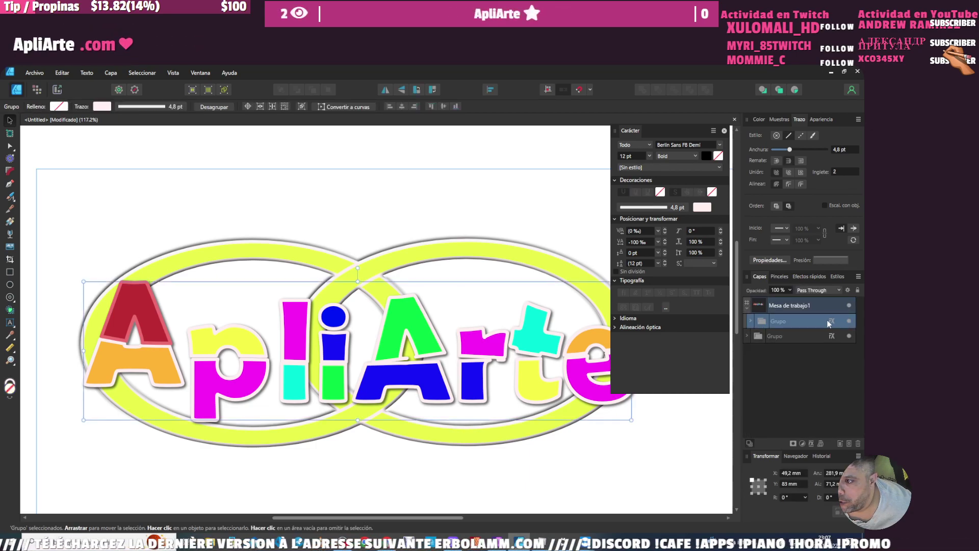
left_click(832, 320)
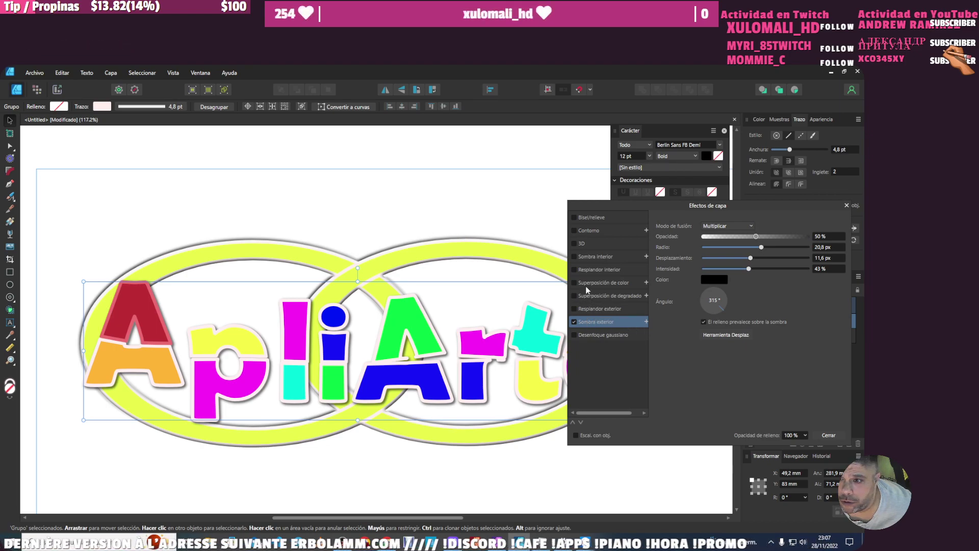
left_click(576, 244)
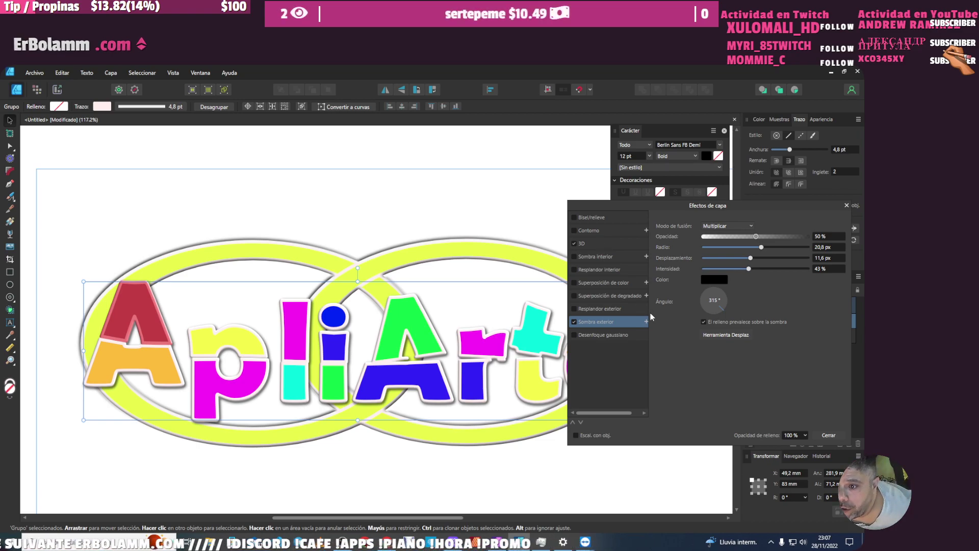
left_click(847, 205)
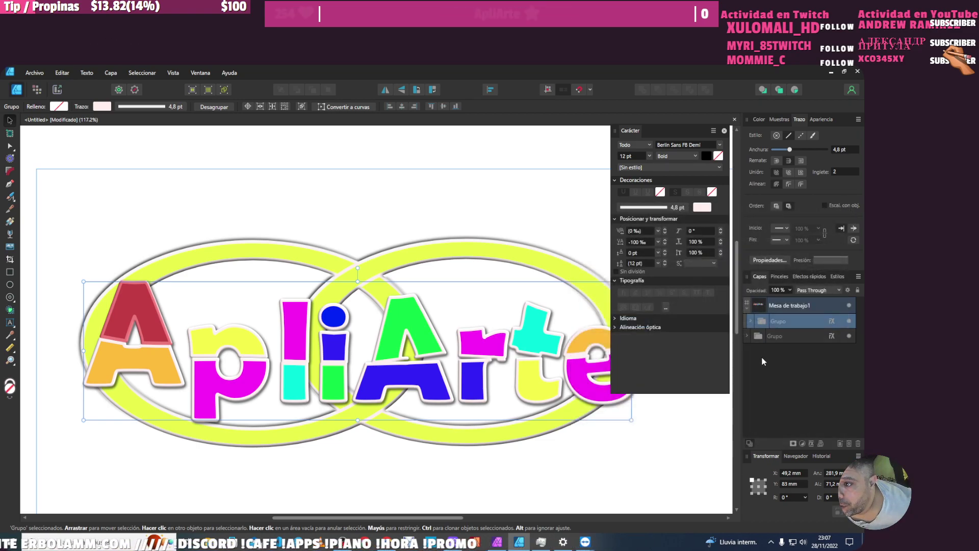
left_click(782, 336)
left_click(831, 335)
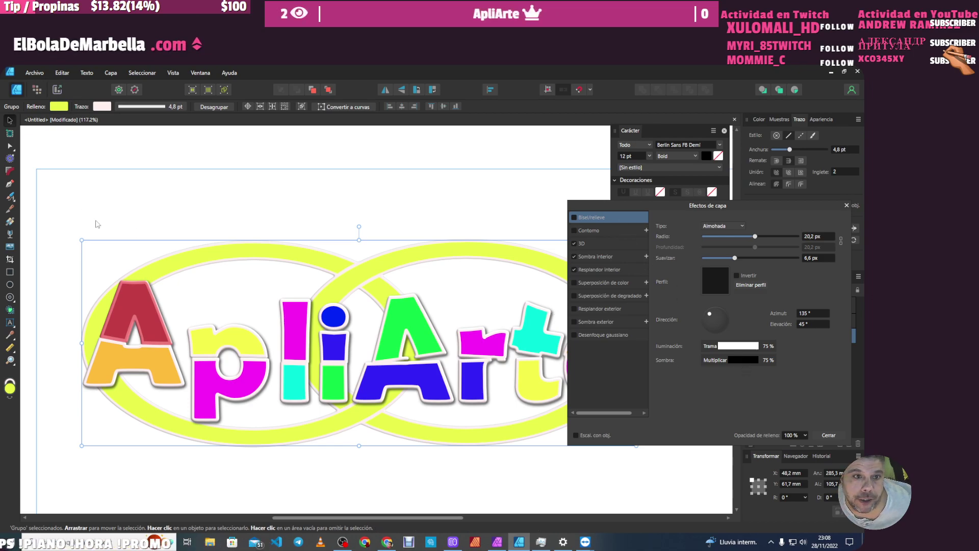
left_click(847, 205)
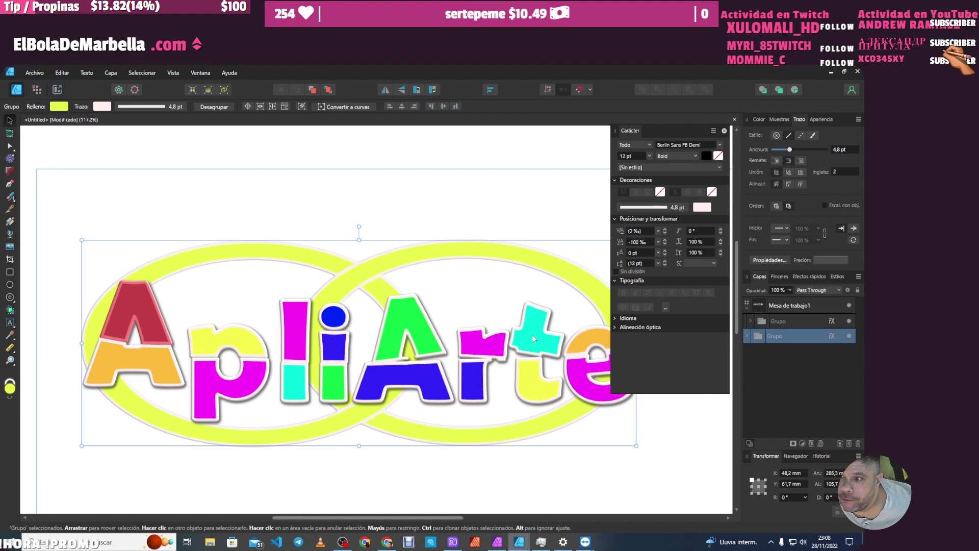
- Draw a large rectangle covering the artwork and move it lower in the layer stack
key("m")
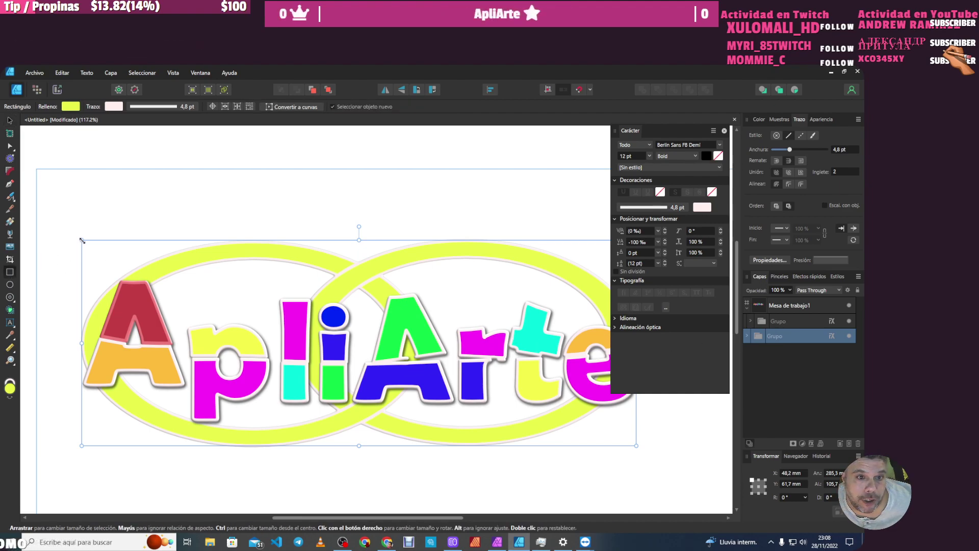
mouse_move(75, 236)
left_mouse_down()
mouse_move(653, 443)
mouse_move(652, 453)
left_mouse_up()
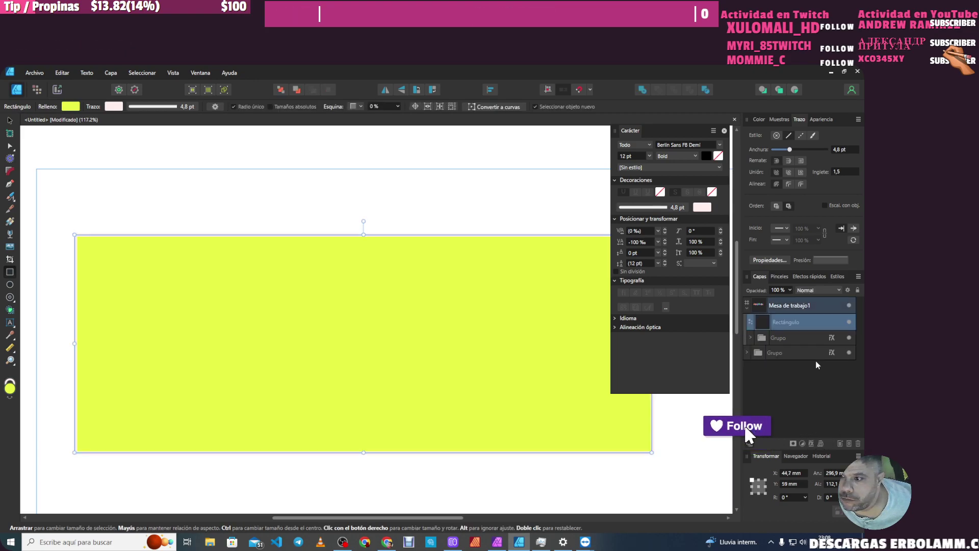
left_click(751, 338)
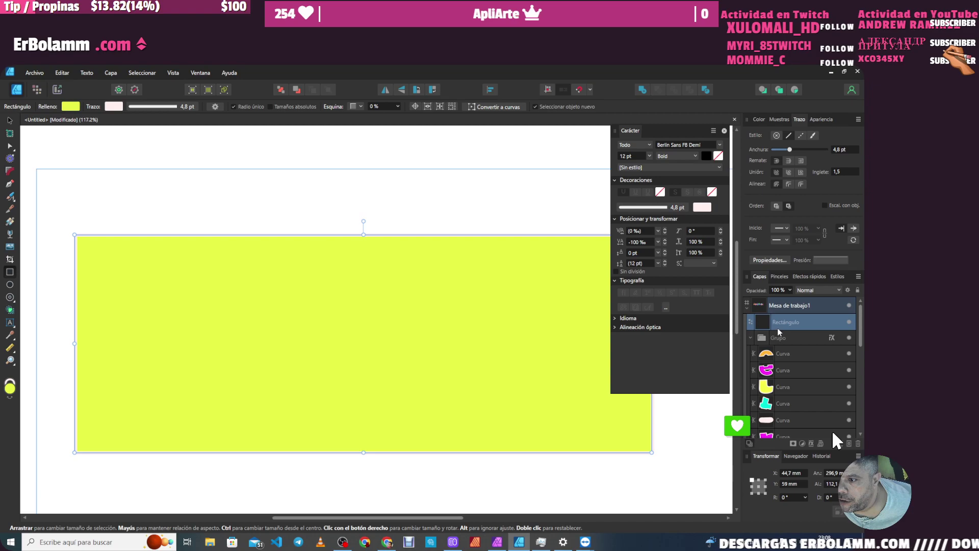
left_click_drag(784, 325, 792, 341)
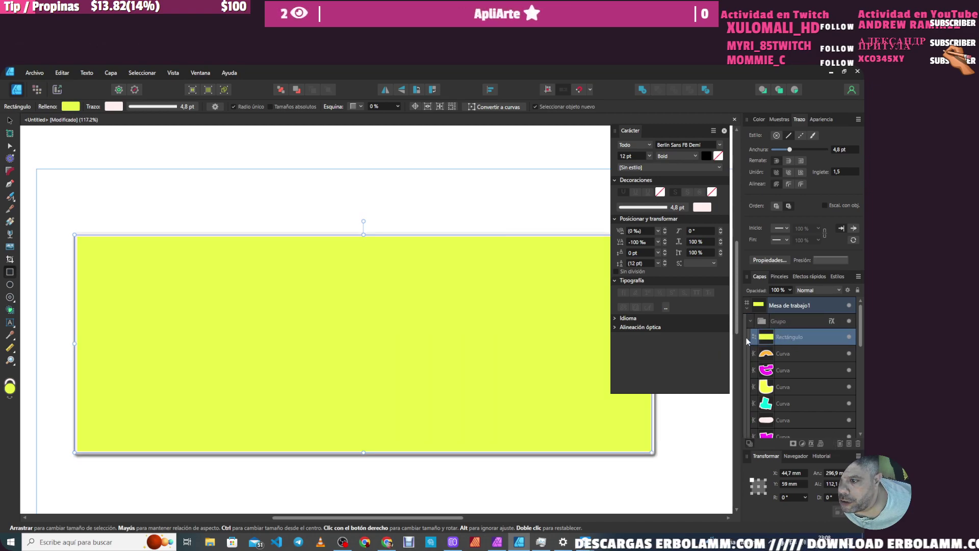
left_click(751, 320)
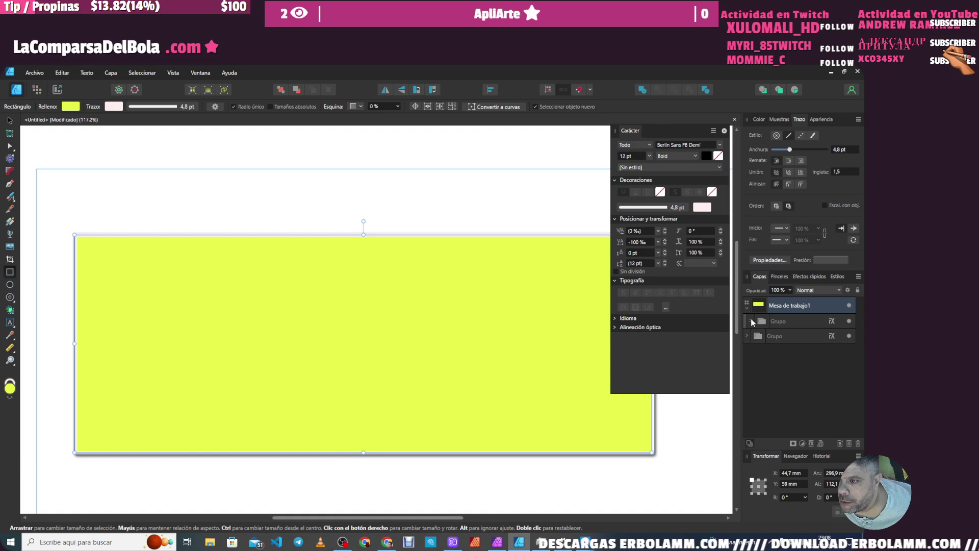
- Drag the Rectángulo layer out of the logo Grupo to the bottom of the stack
left_click(779, 323)
scroll(798, 347, "down", 3)
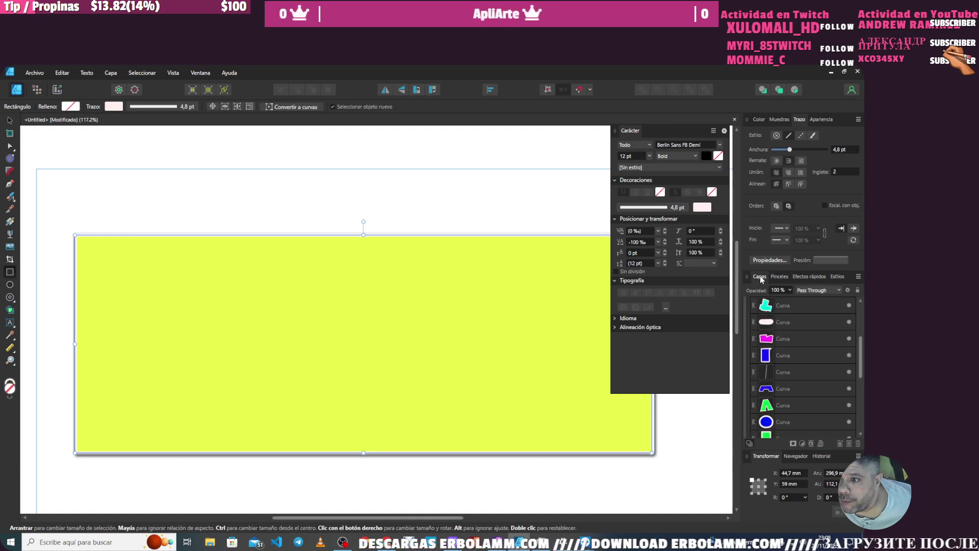
scroll(770, 411, "down", 3)
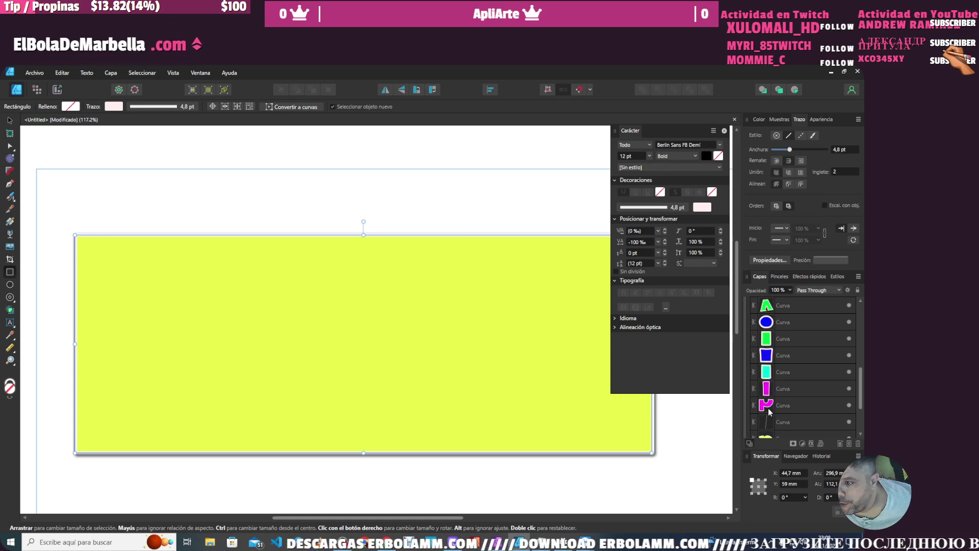
scroll(769, 411, "up", 5)
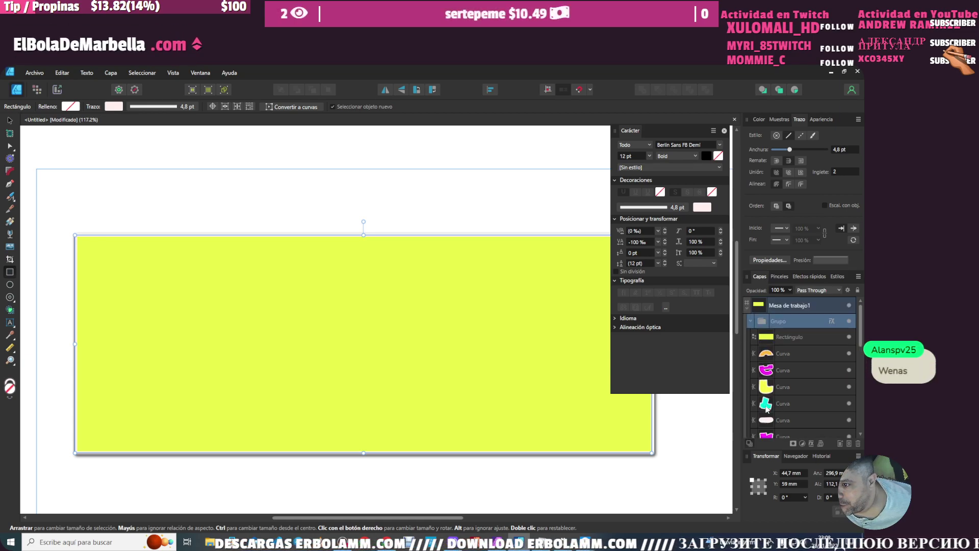
mouse_move(784, 338)
left_mouse_down()
mouse_move(798, 435)
mouse_move(762, 422)
left_mouse_up()
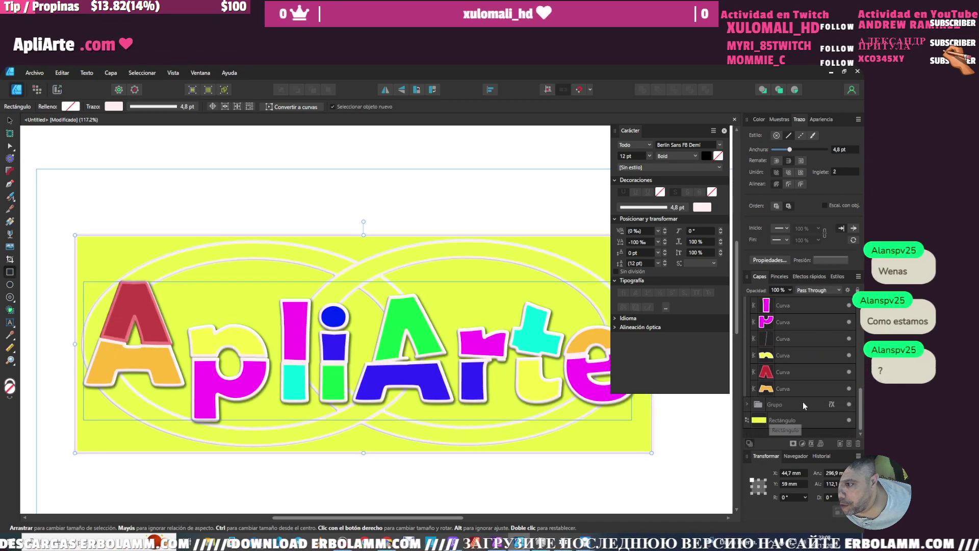
scroll(803, 402, "down", 3)
scroll(799, 403, "up", 5)
left_click(752, 321)
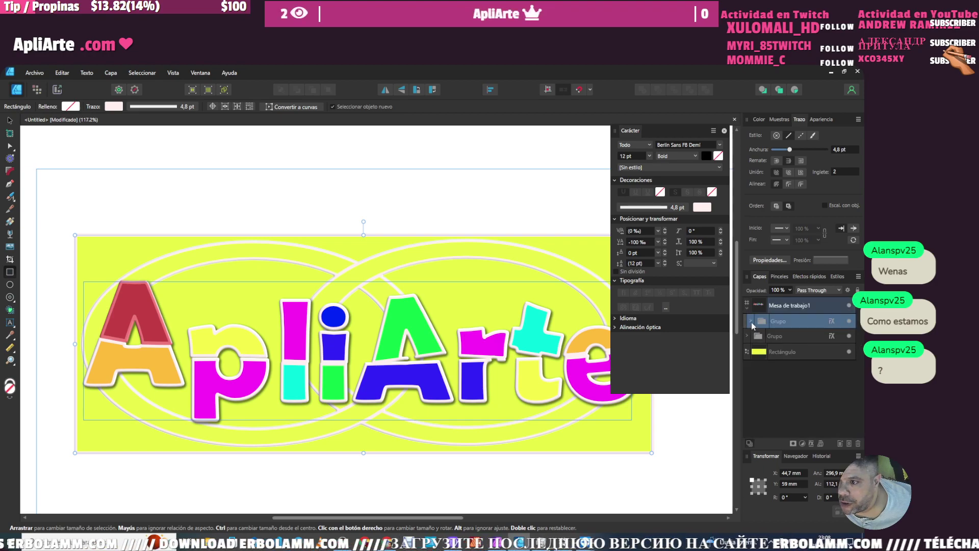
- Fill Rectángulo with a radial Degradado whose stop is red from the colour wheel
left_click(786, 353)
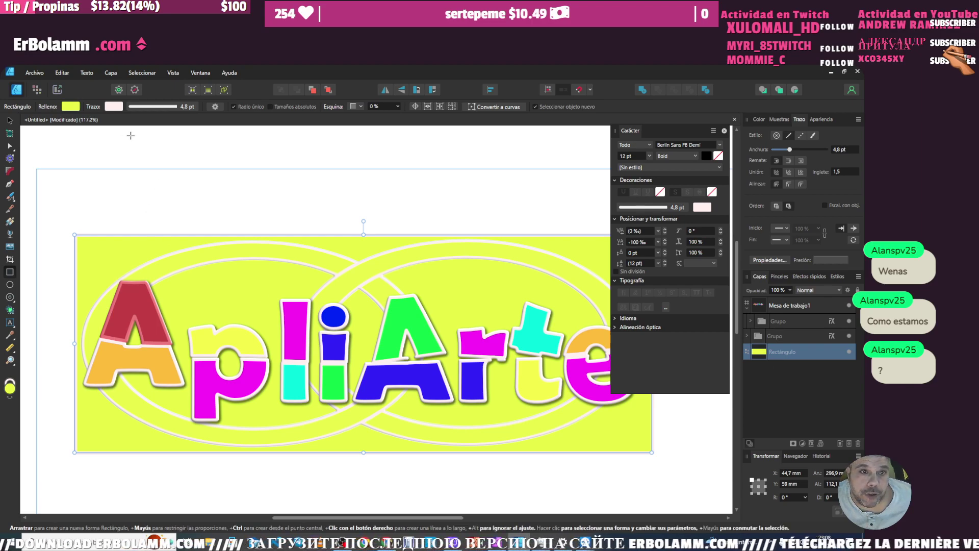
left_click(70, 106)
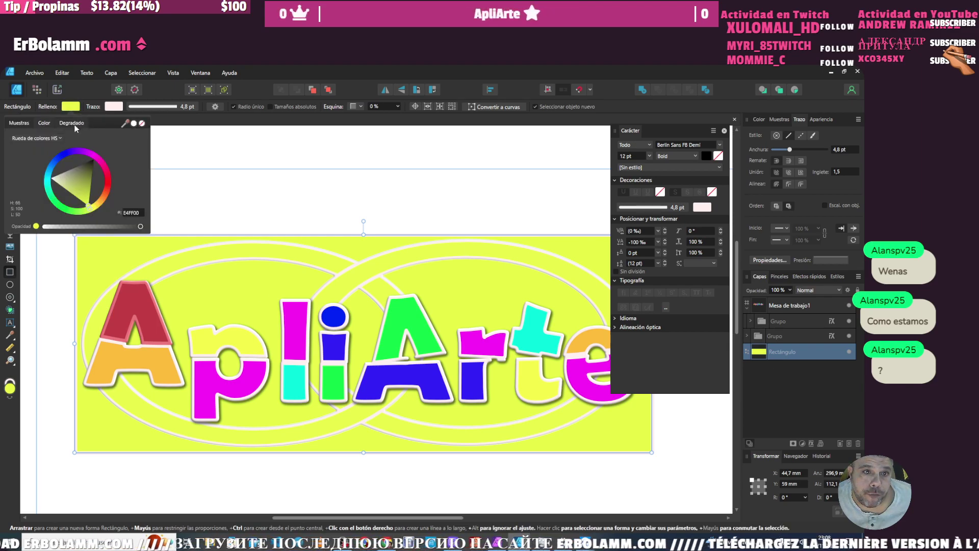
left_click(75, 129)
left_click(147, 146)
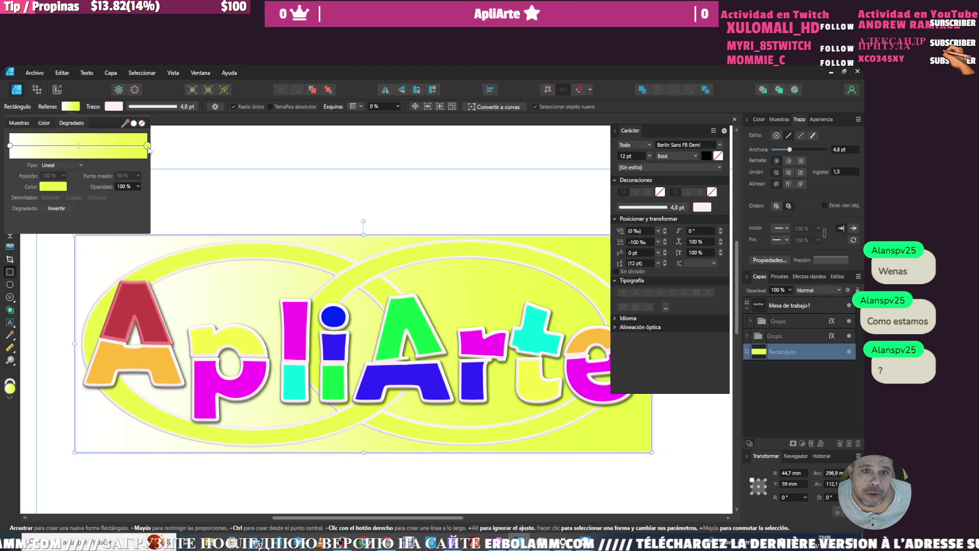
left_click(55, 189)
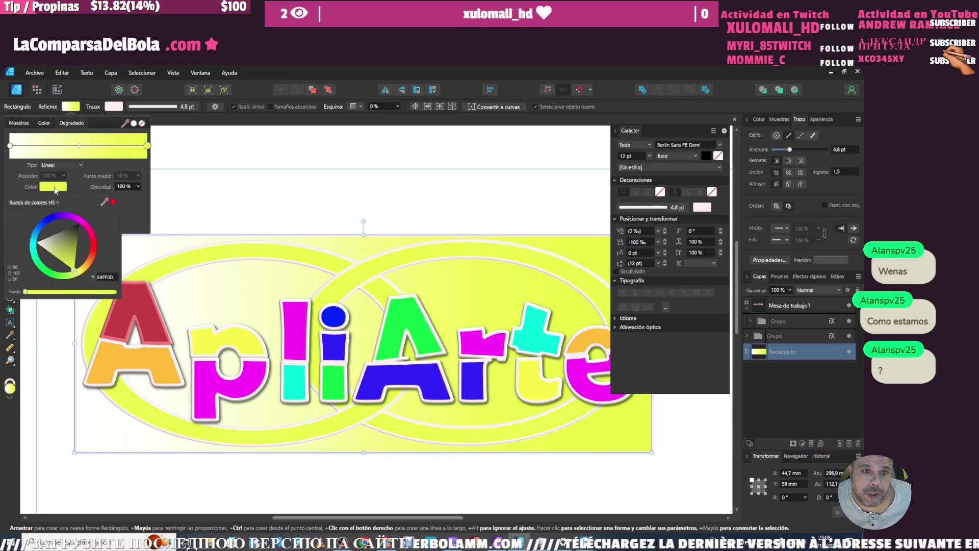
left_click(61, 165)
left_click(56, 197)
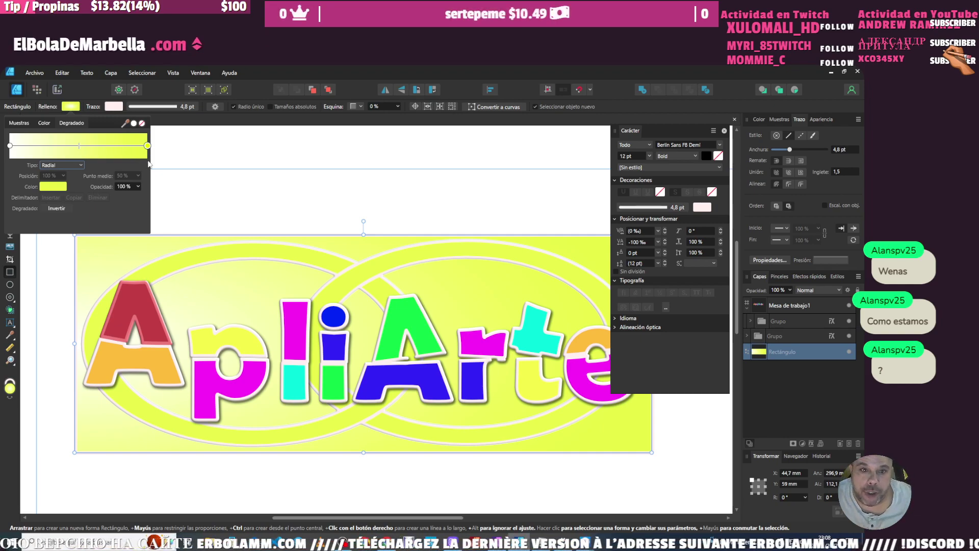
left_click(55, 187)
left_click(94, 248)
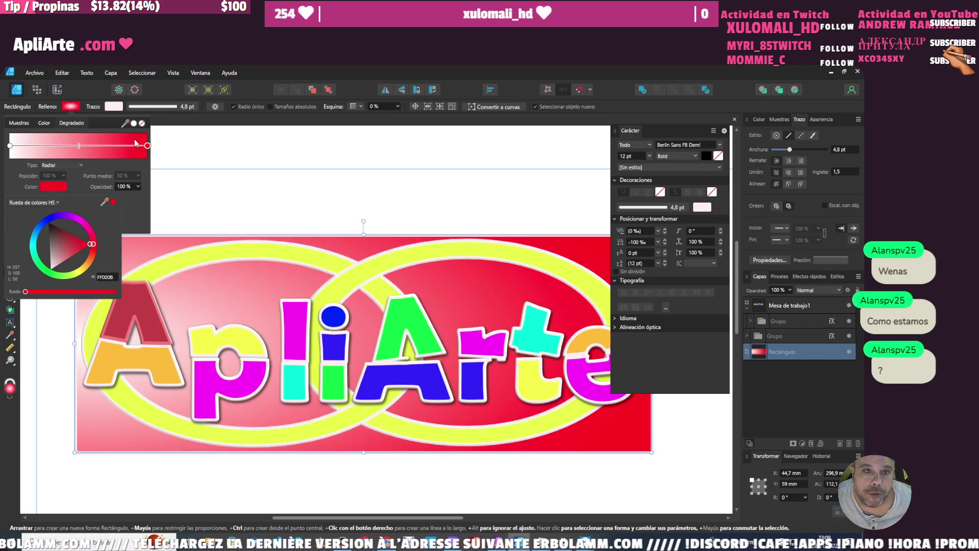
left_click(142, 185)
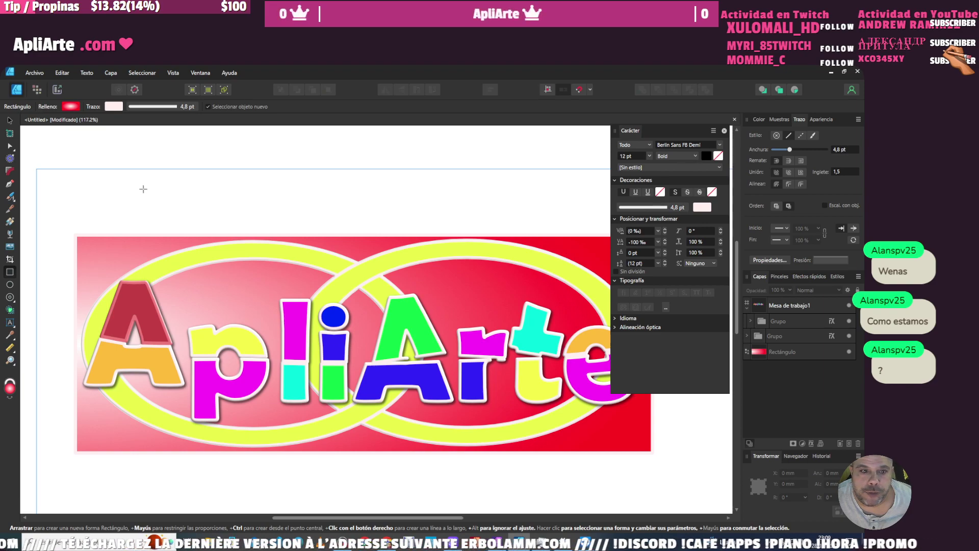
- Shift-select Grupo and Rectángulo in the Layers panel and group them with Ctrl+G
scroll(399, 316, "down", 3)
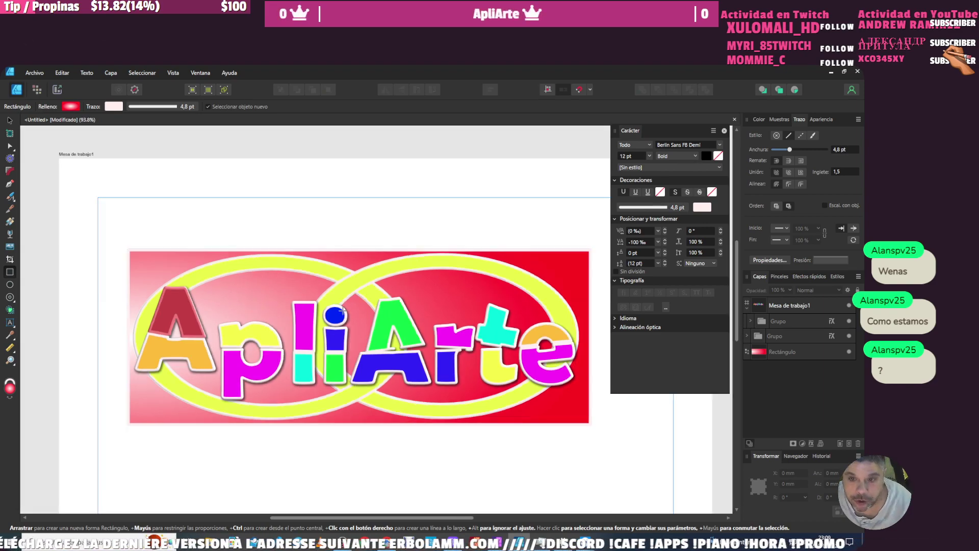
scroll(193, 263, "up", 1)
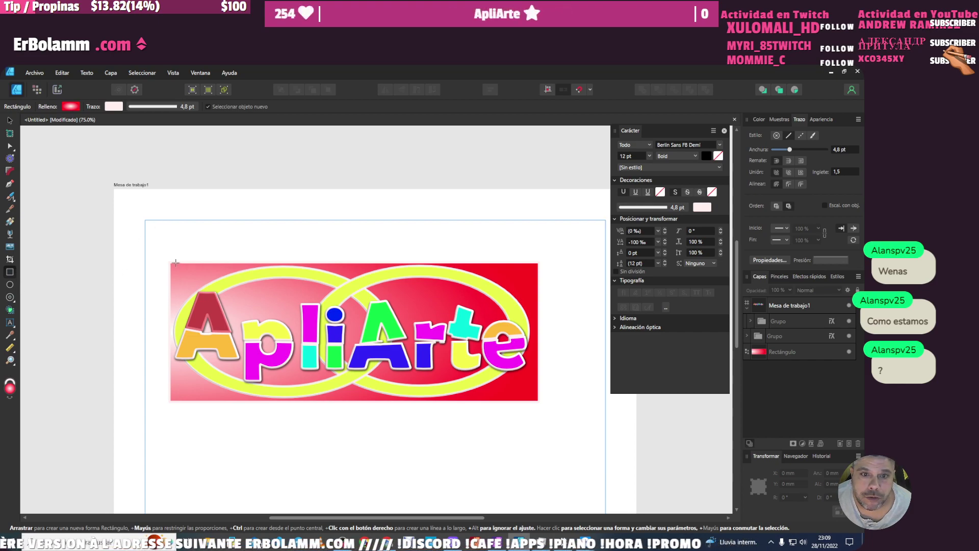
left_click(790, 321)
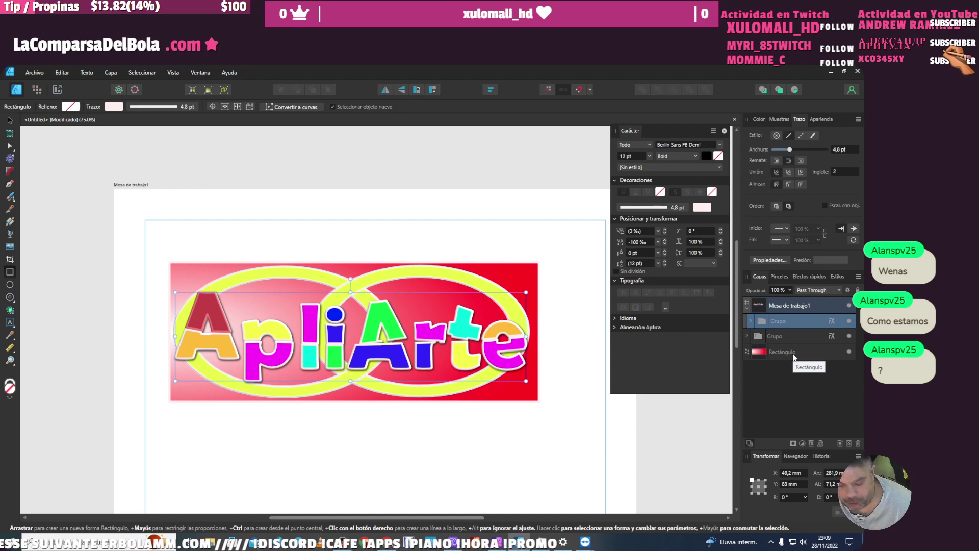
left_click(794, 352, "ctrl")
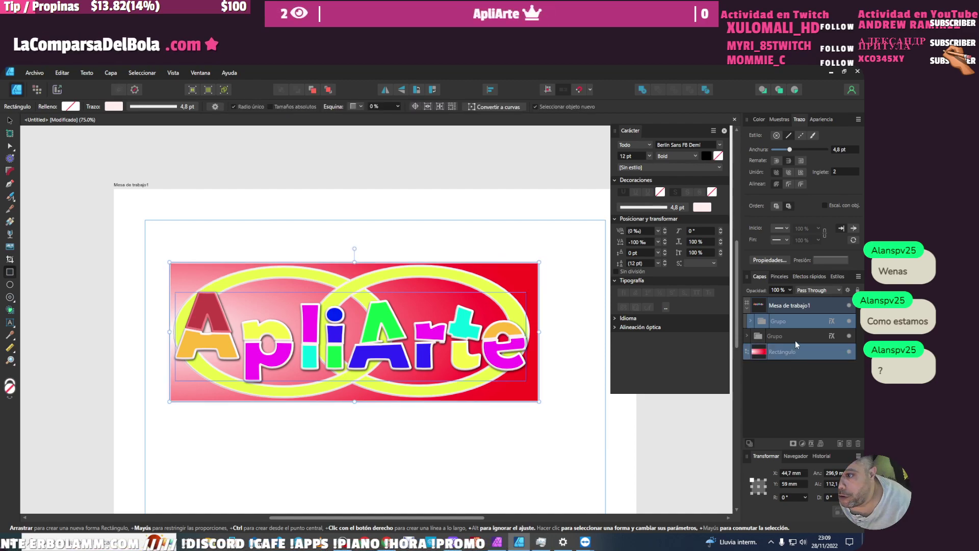
key("ctrl+g")
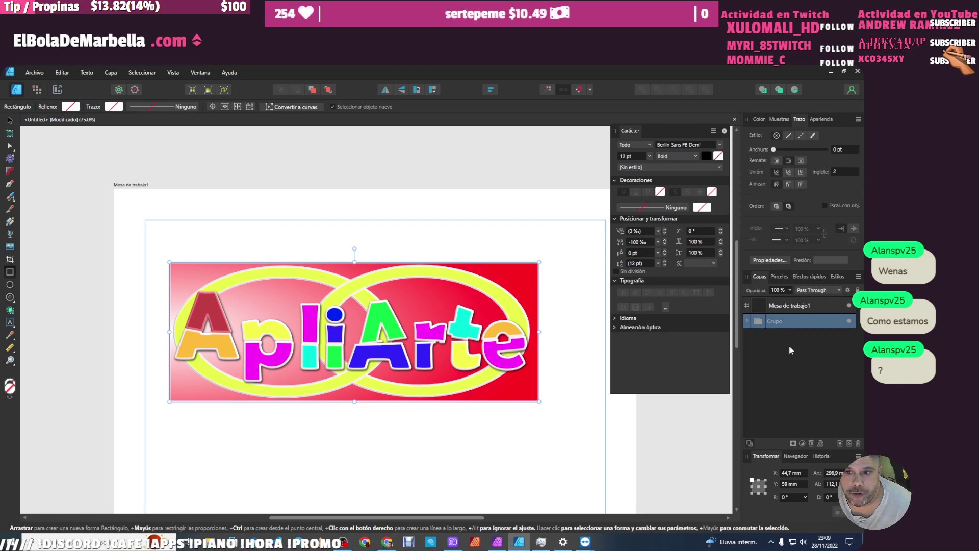
- Try a Retorcer twist warp on the logo group, then undo it
left_click(821, 442)
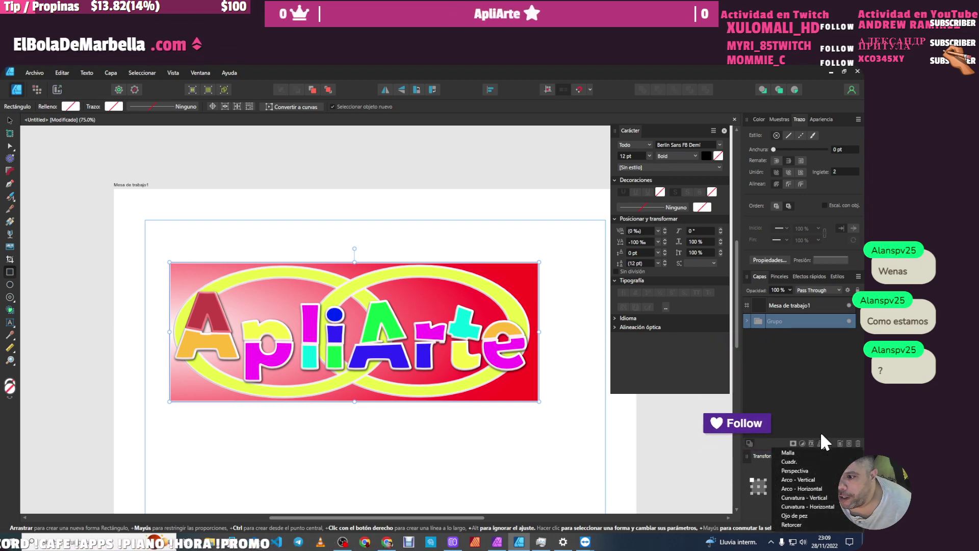
left_click(815, 524)
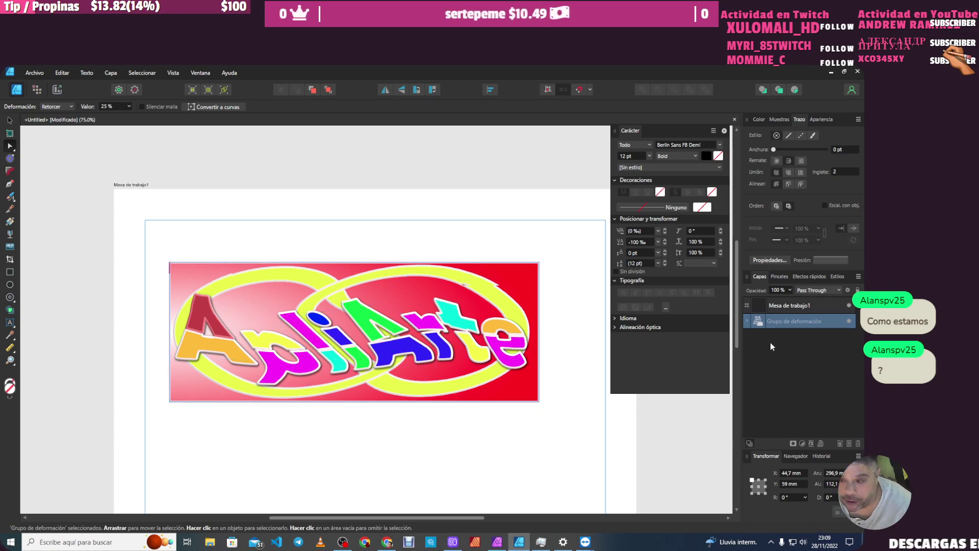
key("ctrl+z")
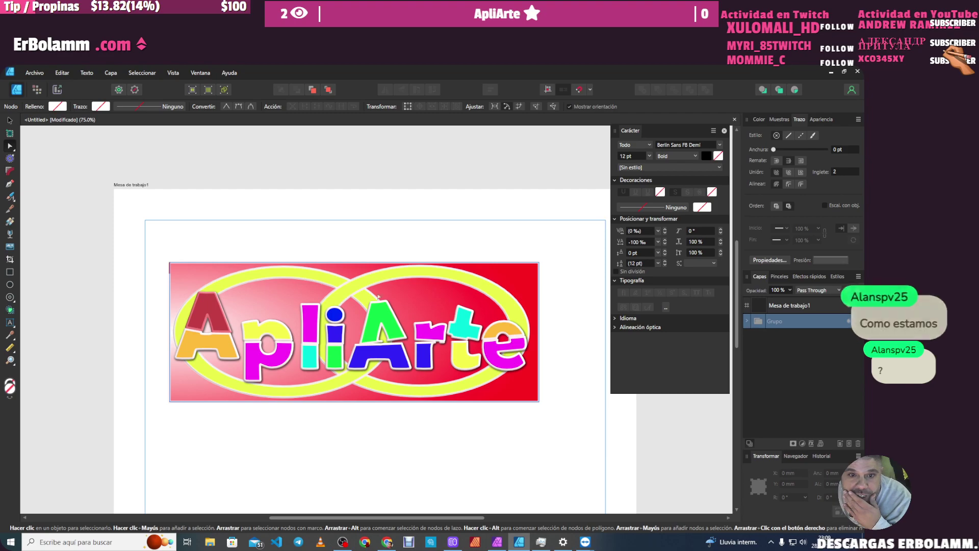
- Start an Artistic Text object above the logo and type 'er'
key("t")
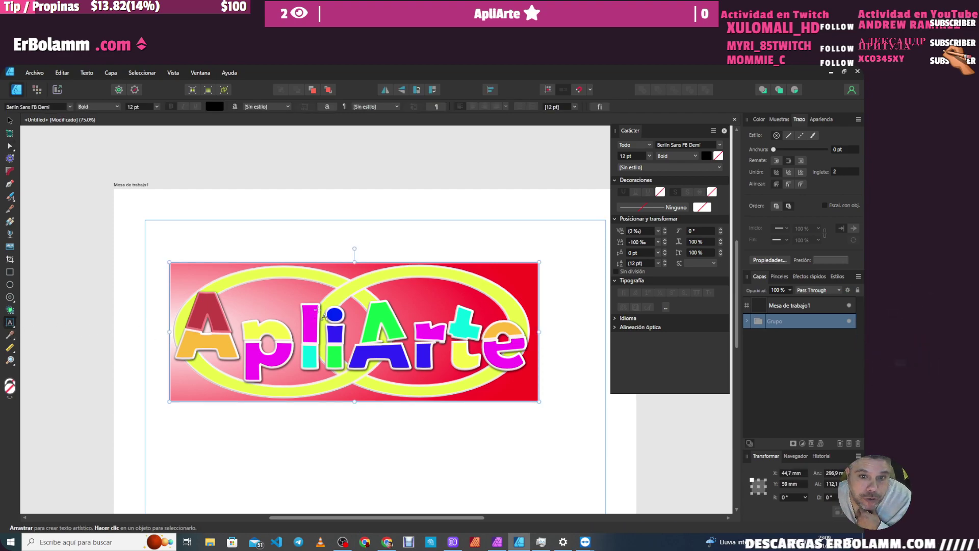
left_click(306, 278)
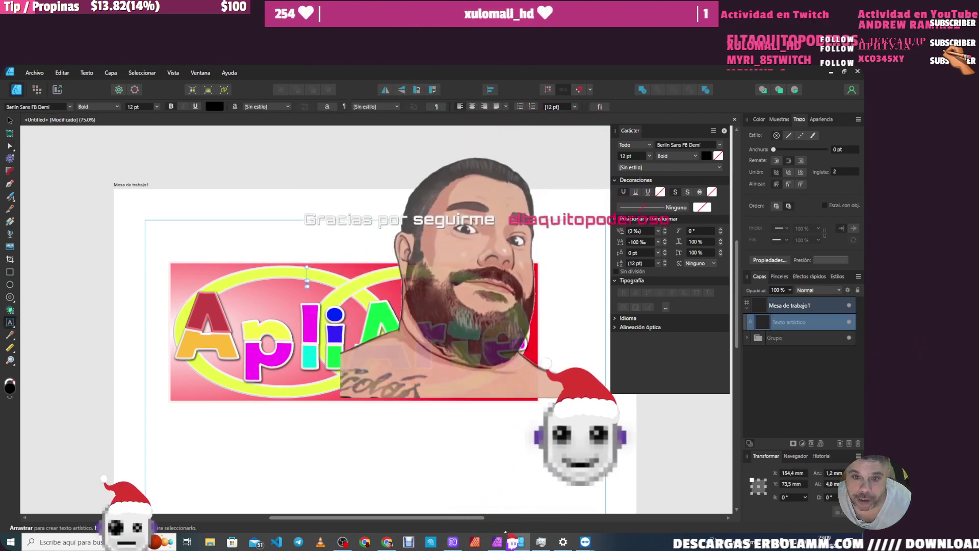
type("er")
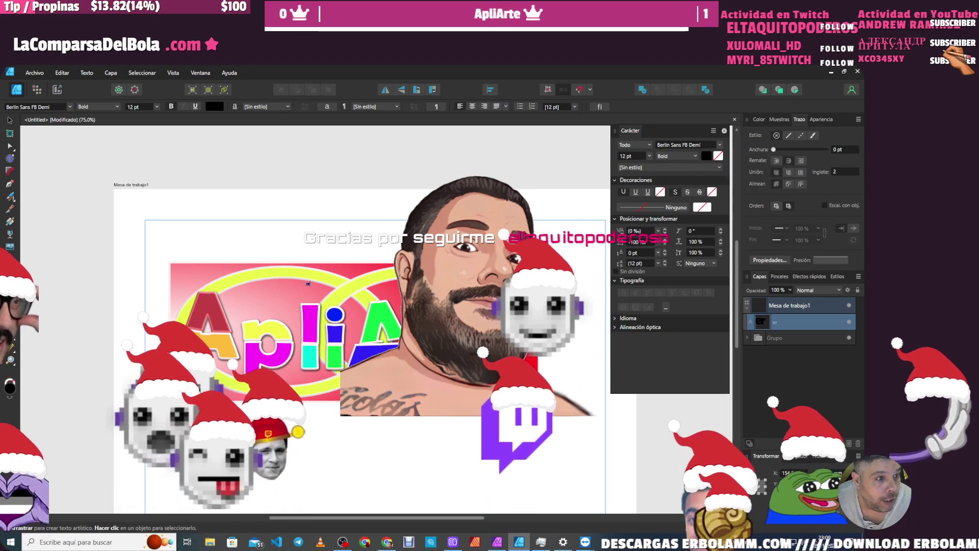
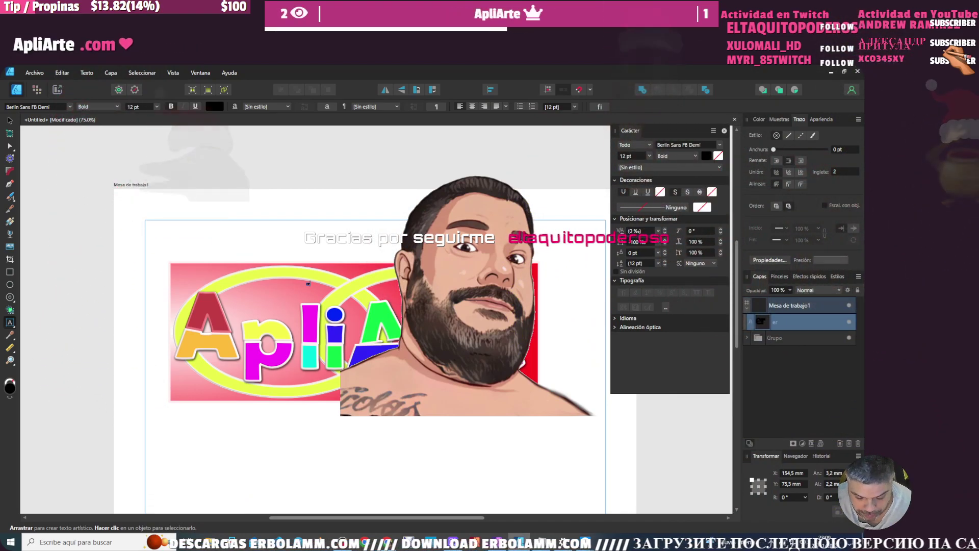
- Finish typing 'erbolamm', enlarge it to about 80 pt and move it above the logo lettering
type("bolamm")
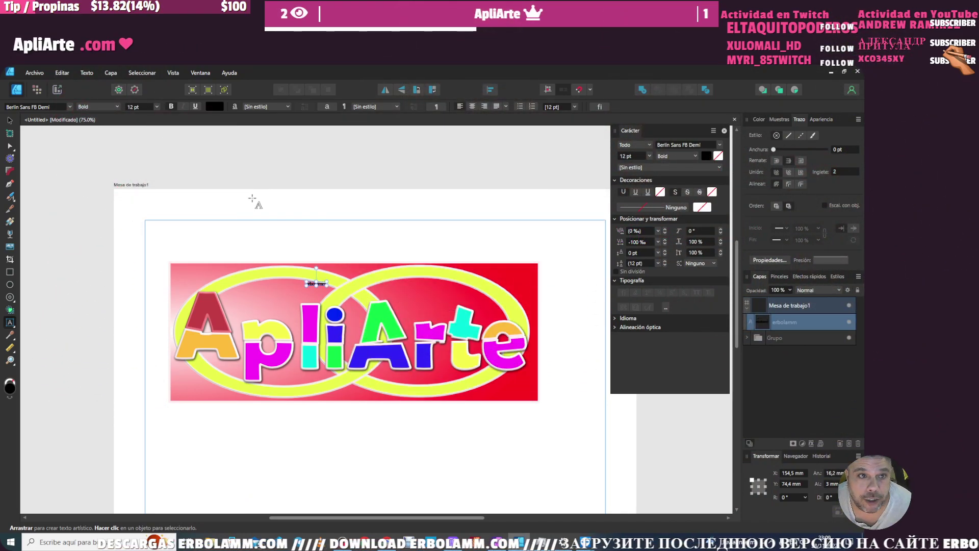
left_click(10, 120)
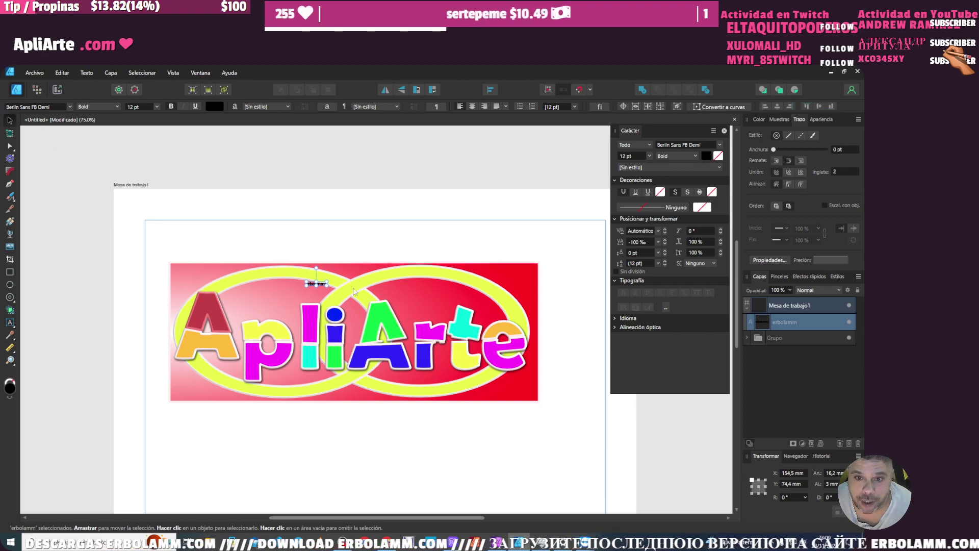
left_click_drag(327, 280, 441, 260)
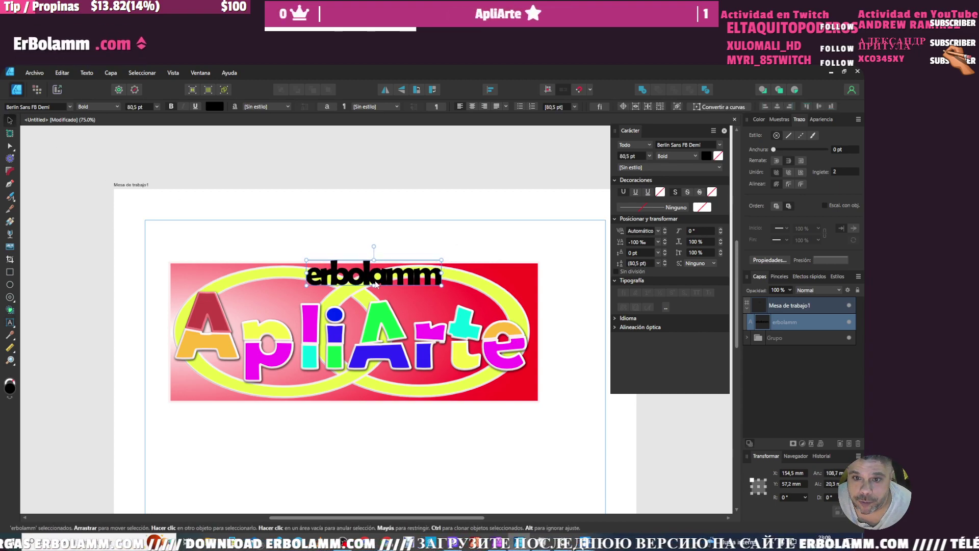
left_click_drag(375, 284, 355, 297)
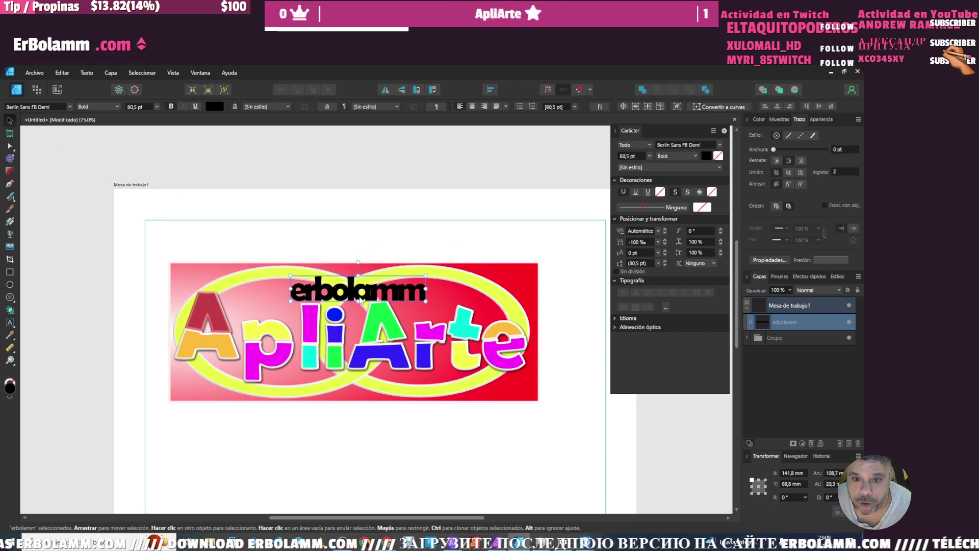
- Reset the erbolamm letter spacing to 0 ‰ and nudge the title up and left
left_click(658, 242)
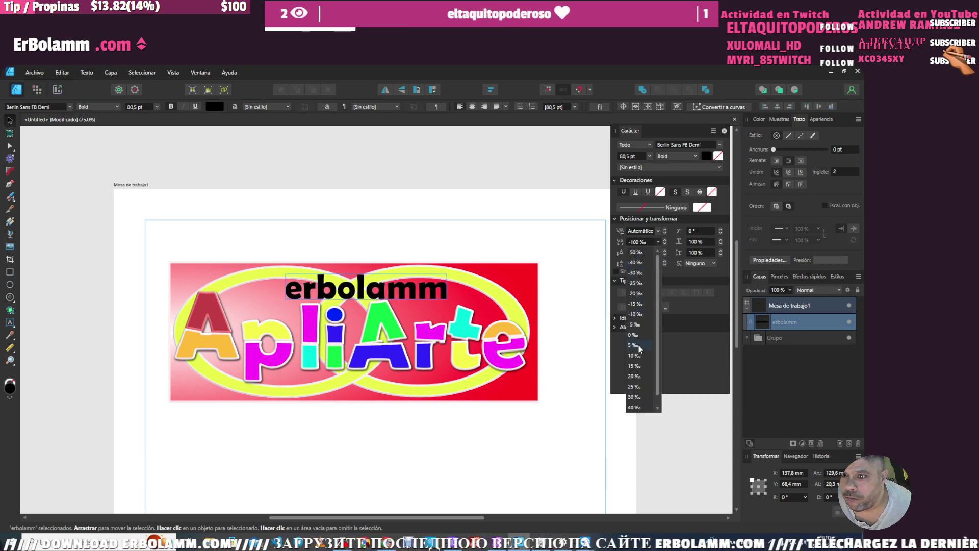
left_click(633, 335)
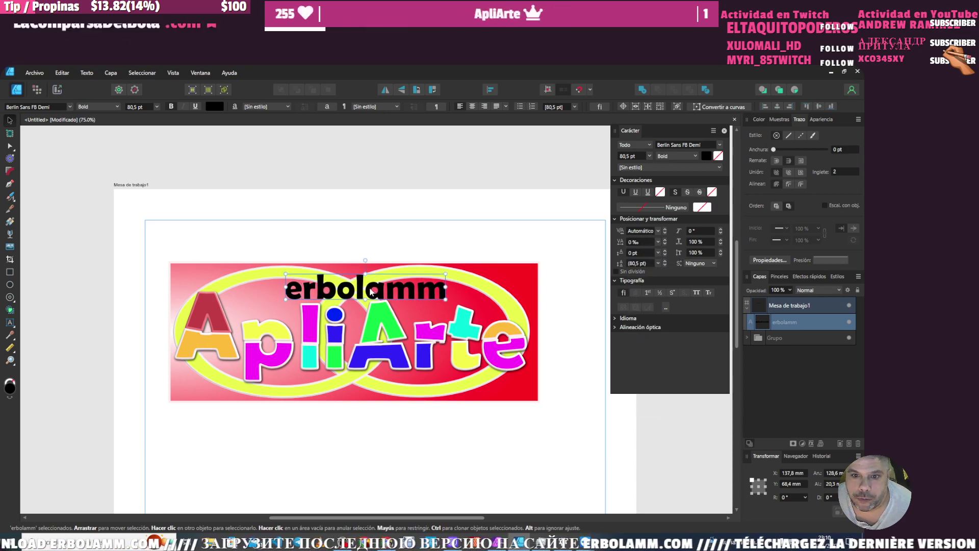
left_click_drag(372, 292, 359, 286)
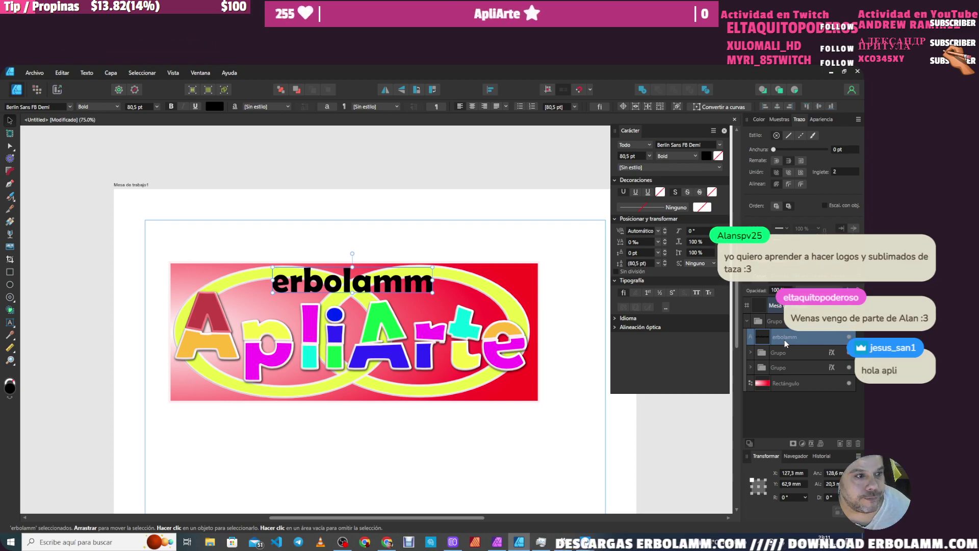
- Close Affinity Photo 2's Cuenta account window and bring up the TeamViewer iPad view
left_click(497, 544)
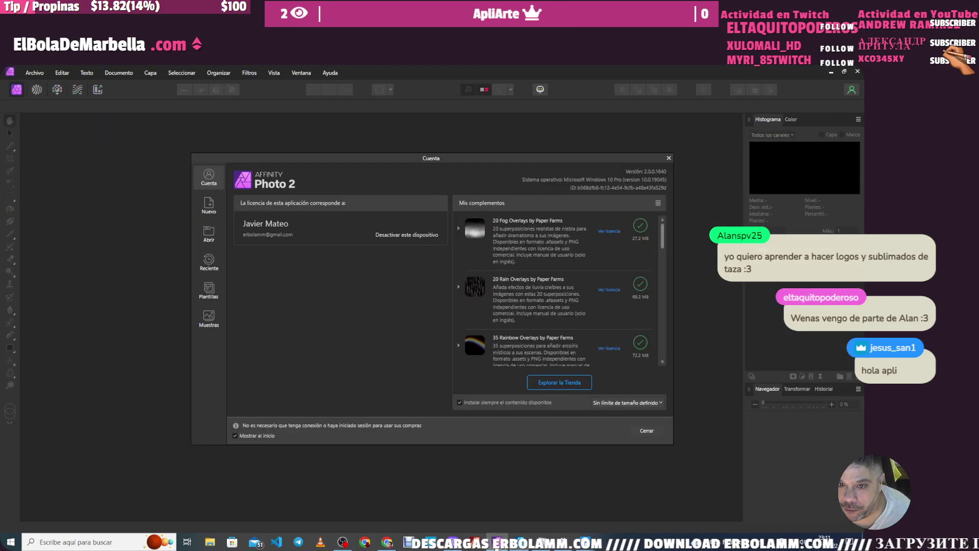
left_click(646, 431)
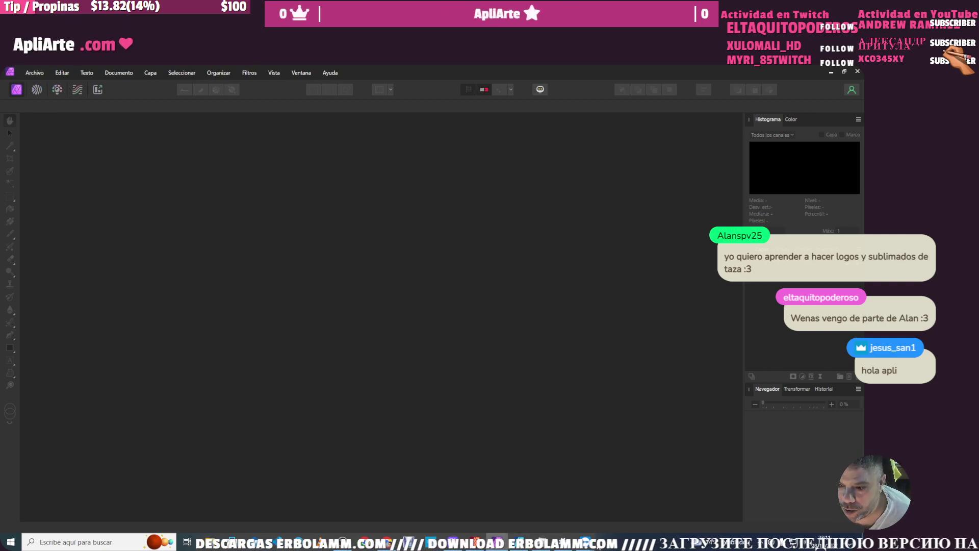
left_click(627, 508)
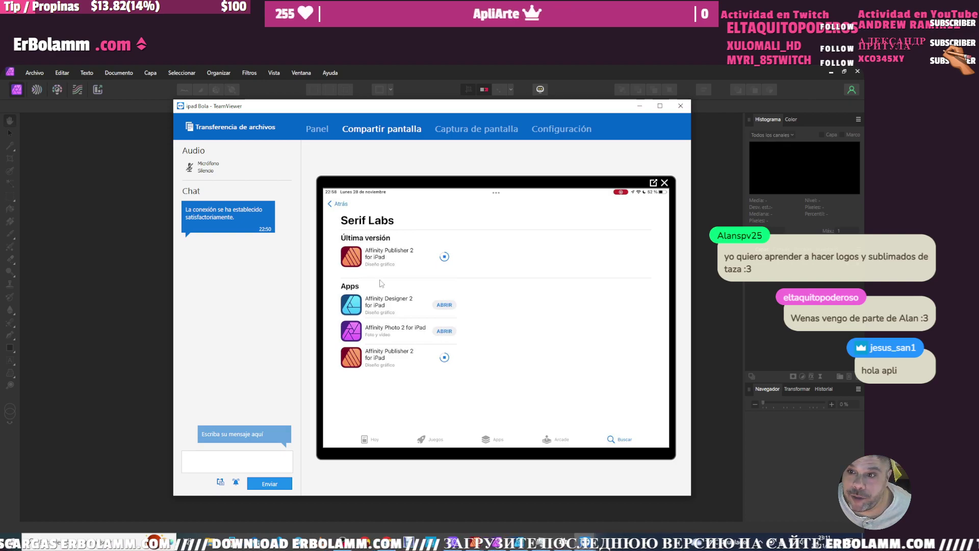
- Close the Publisher Cuenta dialog on the iPad, then switch to Chrome's Twitch stream manager
left_click(103, 253)
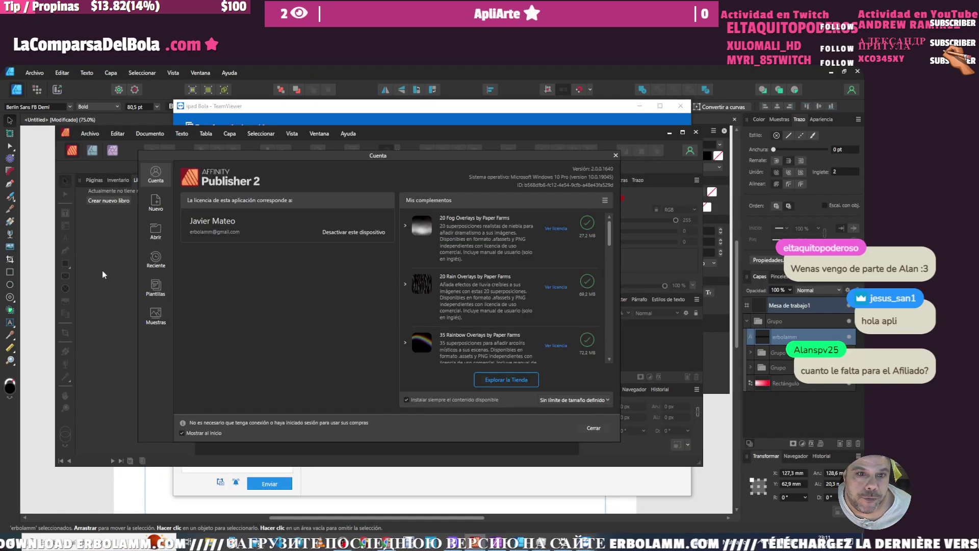
left_click(616, 155)
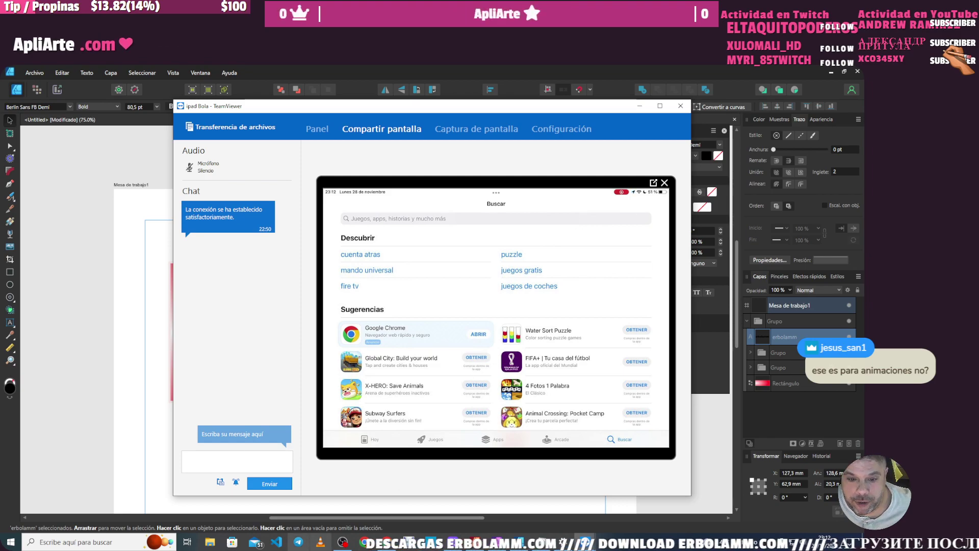
key("alt+Tab")
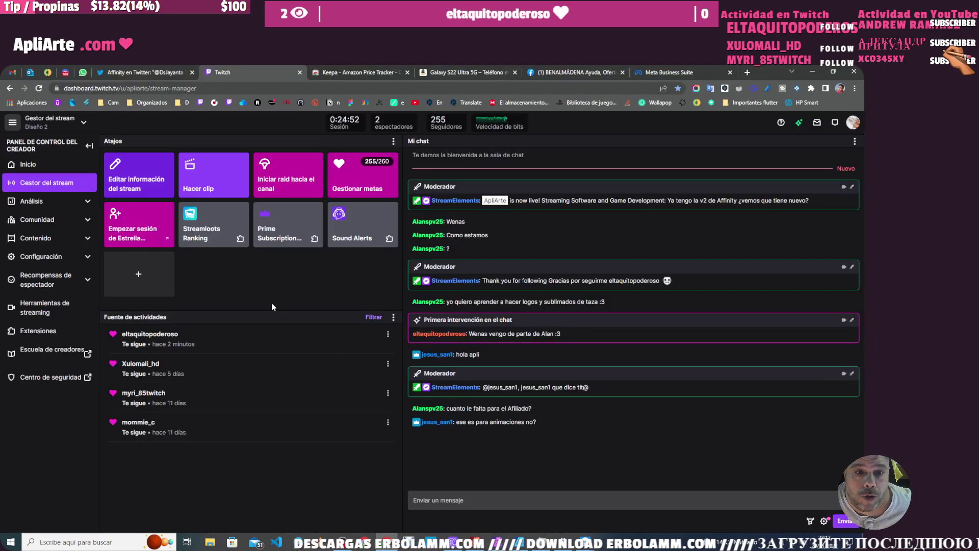
- Review the Twitch Logros achievements and 30-day Resumen chart, then return to Affinity Designer
left_click(45, 202)
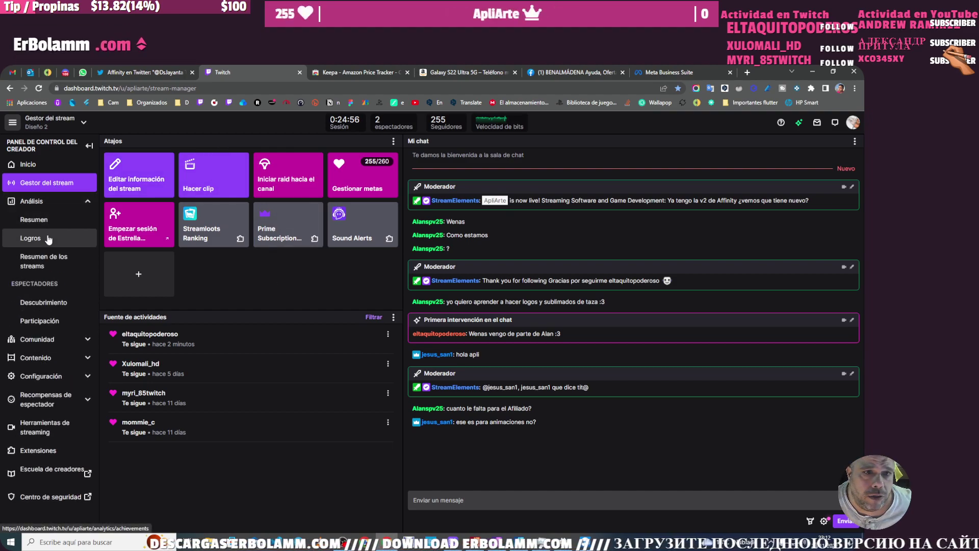
left_click(48, 239)
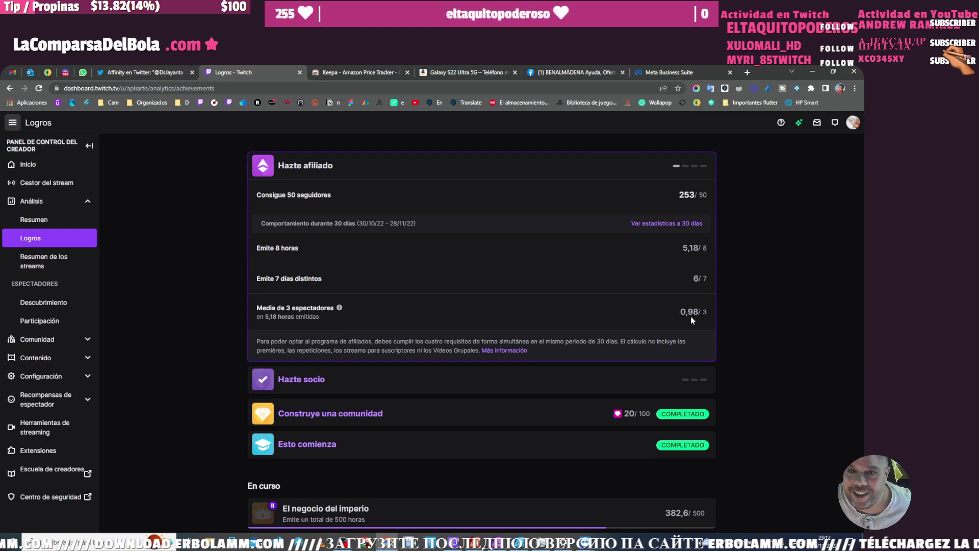
left_click(665, 225)
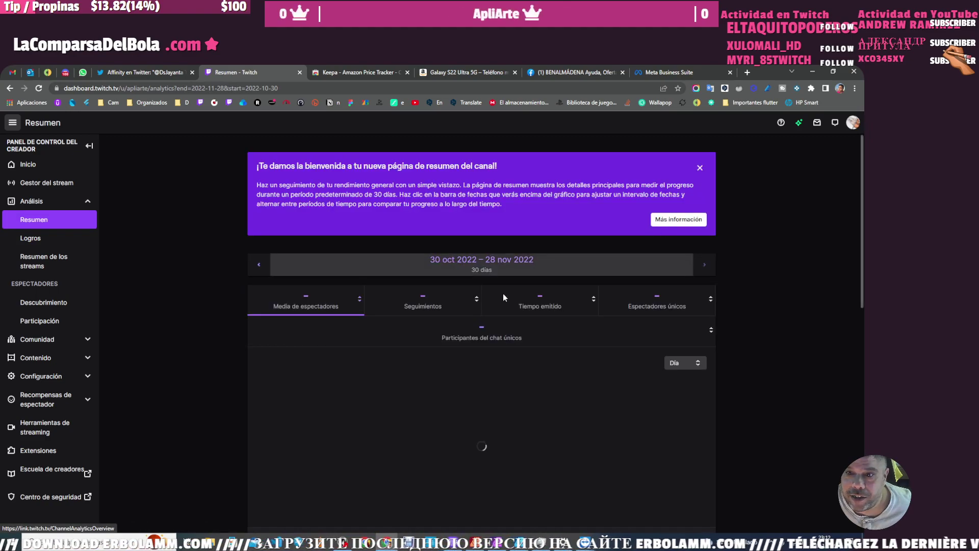
scroll(460, 335, "down", 3)
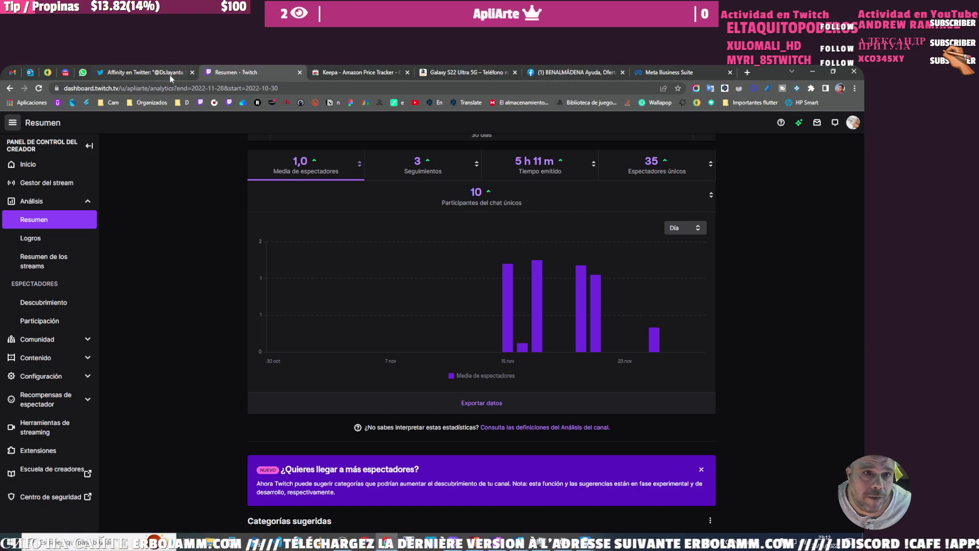
left_click(521, 544)
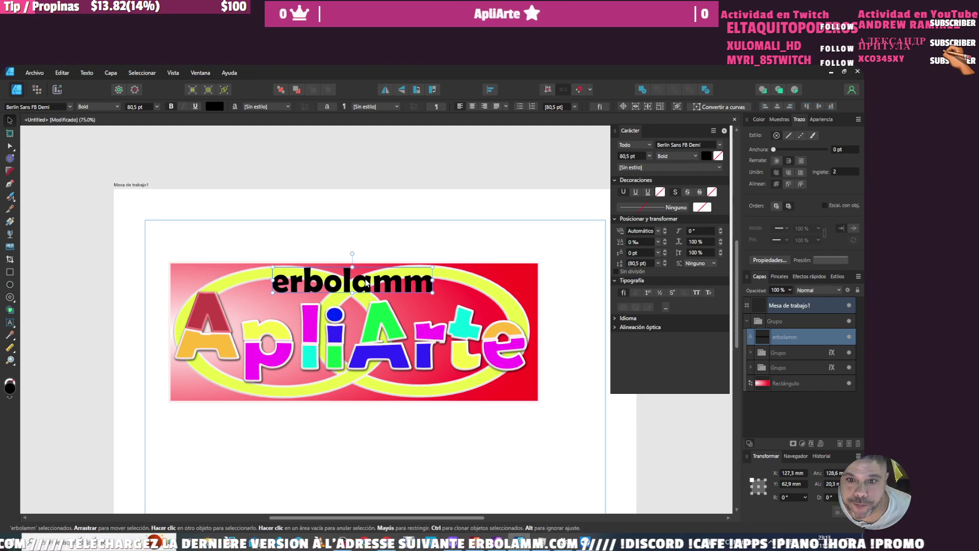
- Give the artboard a 3D effect and a larger, stronger outer shadow in Layer Effects
left_click(347, 295)
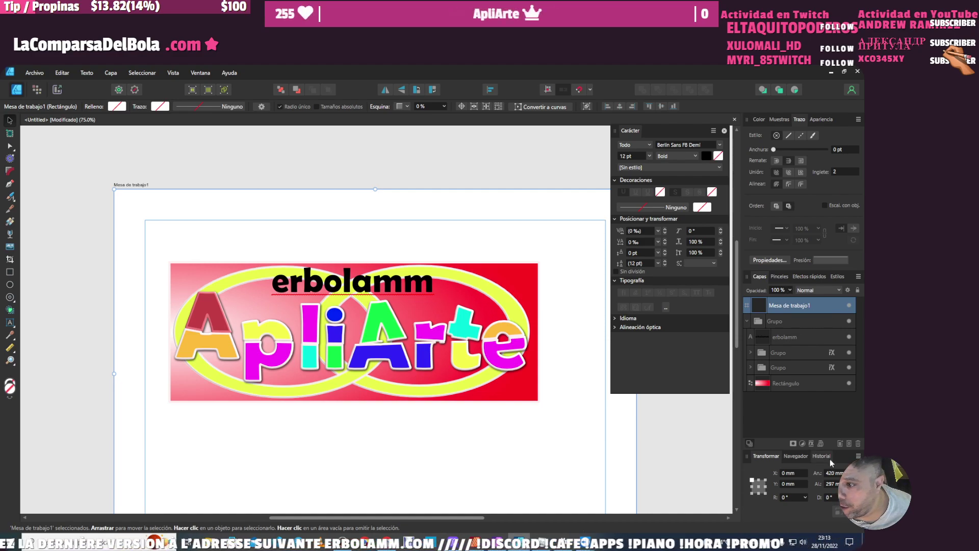
left_click(813, 444)
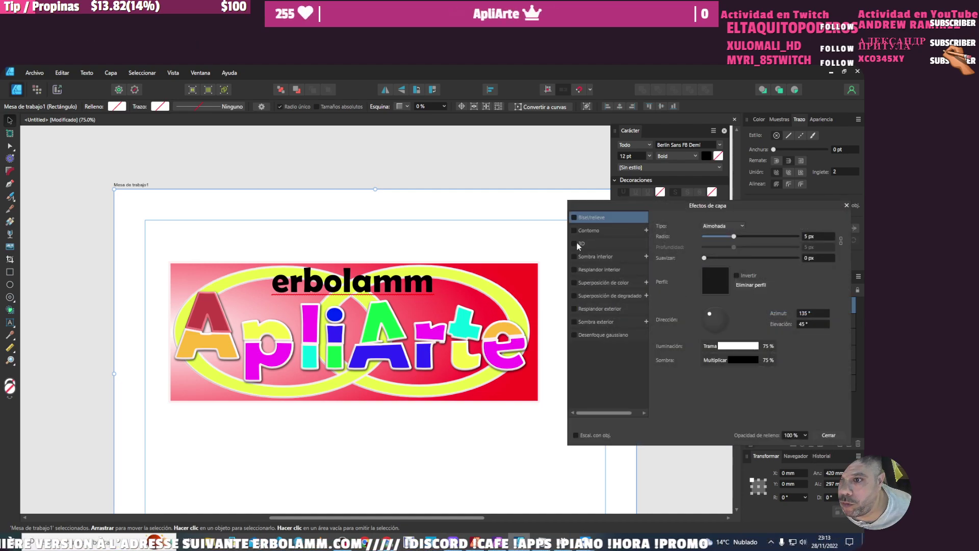
left_click(604, 244)
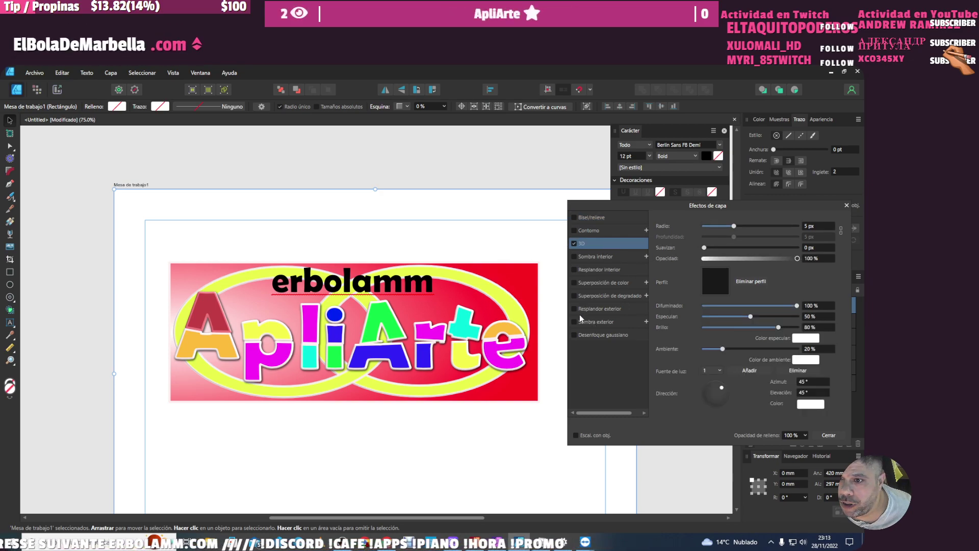
left_click(593, 323)
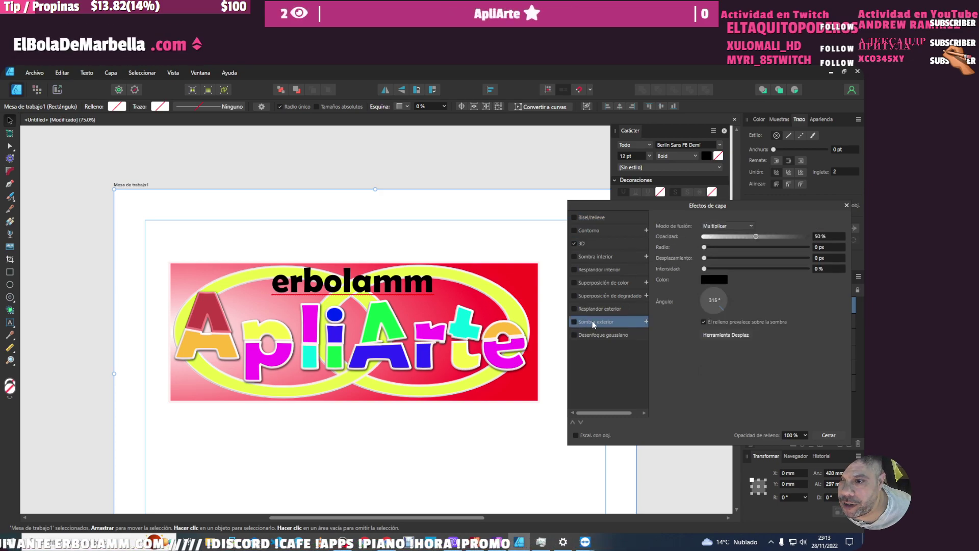
left_click(765, 247)
left_click(745, 268)
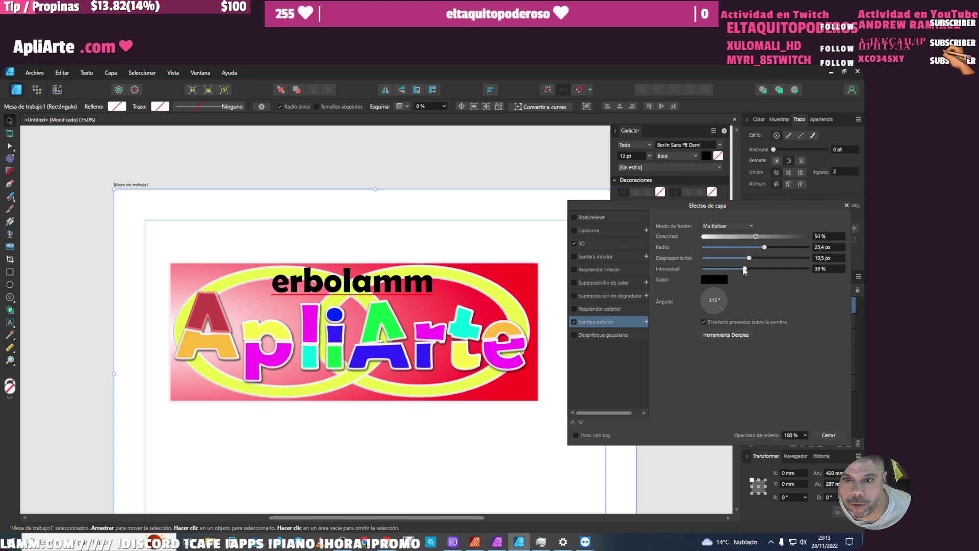
left_click(829, 435)
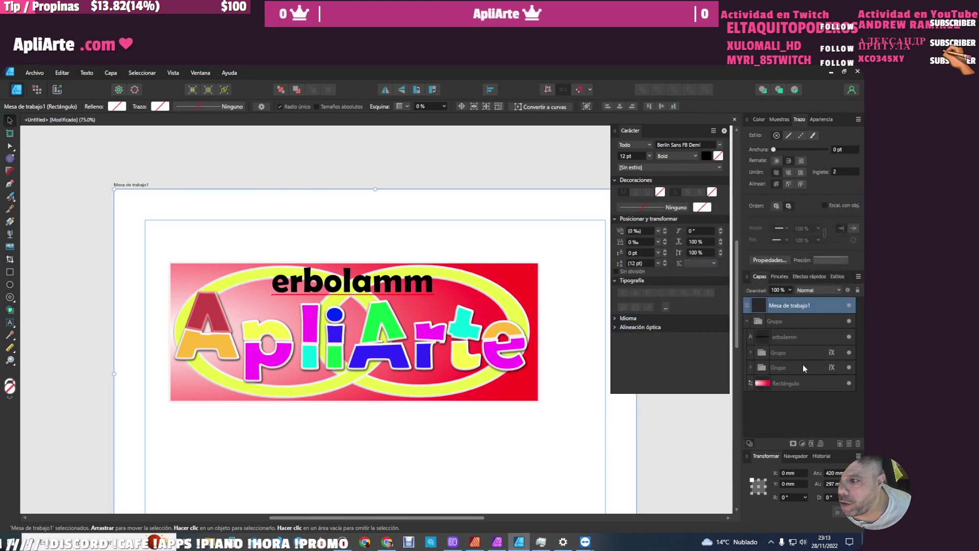
- Add a 3D effect and an outer shadow to the erbolamm text layer
left_click(795, 339)
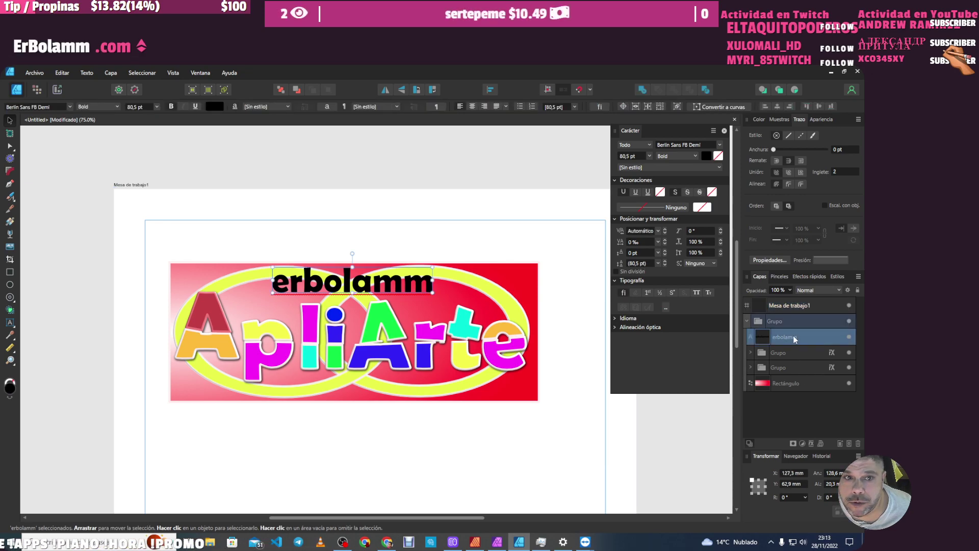
left_click(815, 307)
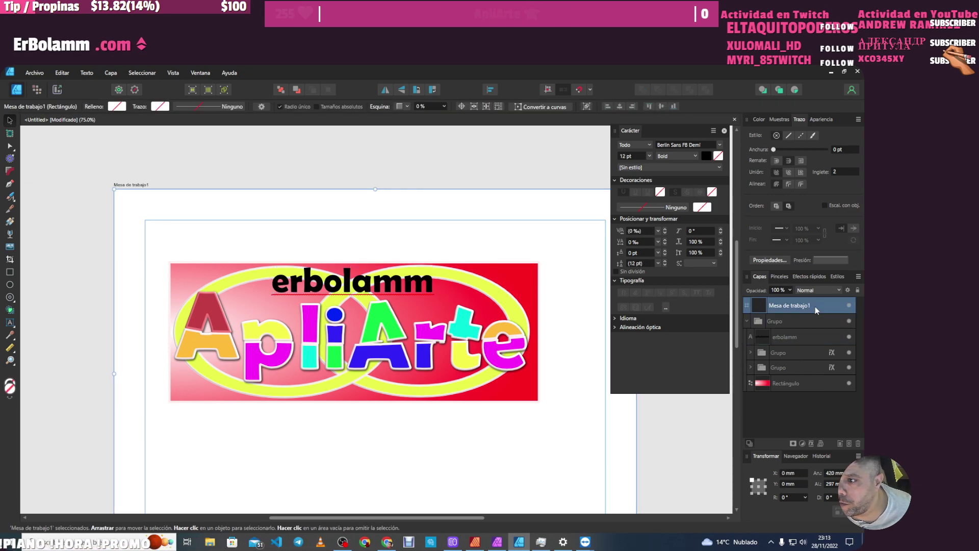
left_click(803, 335)
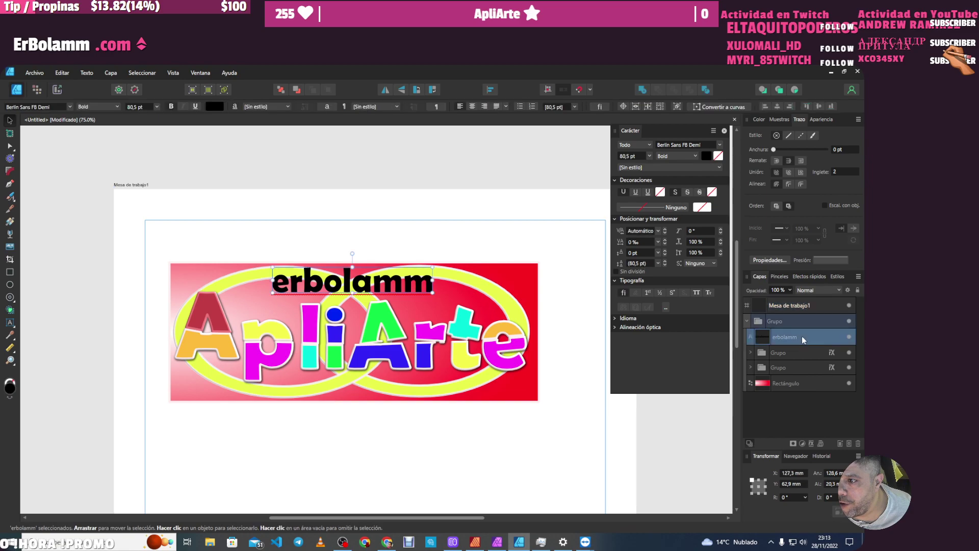
left_click(811, 443)
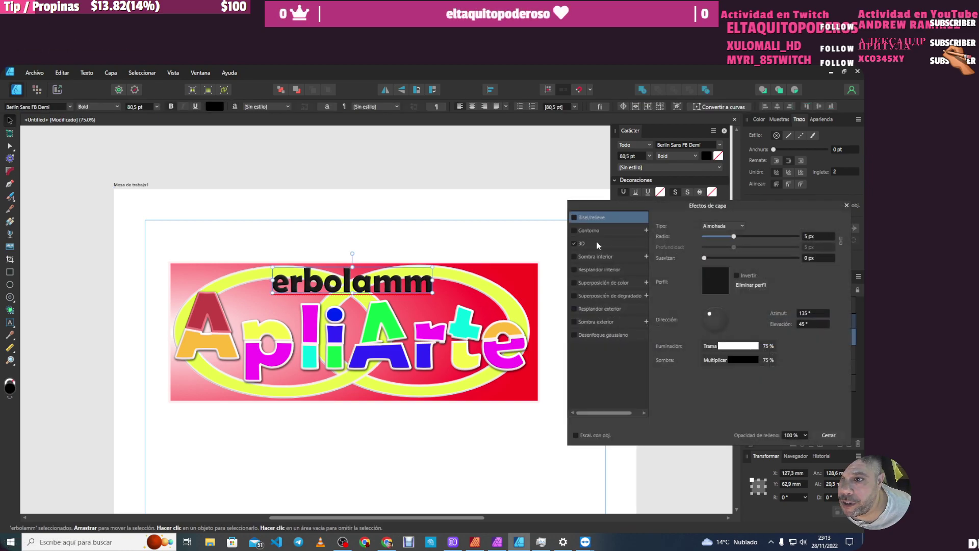
left_click(574, 243)
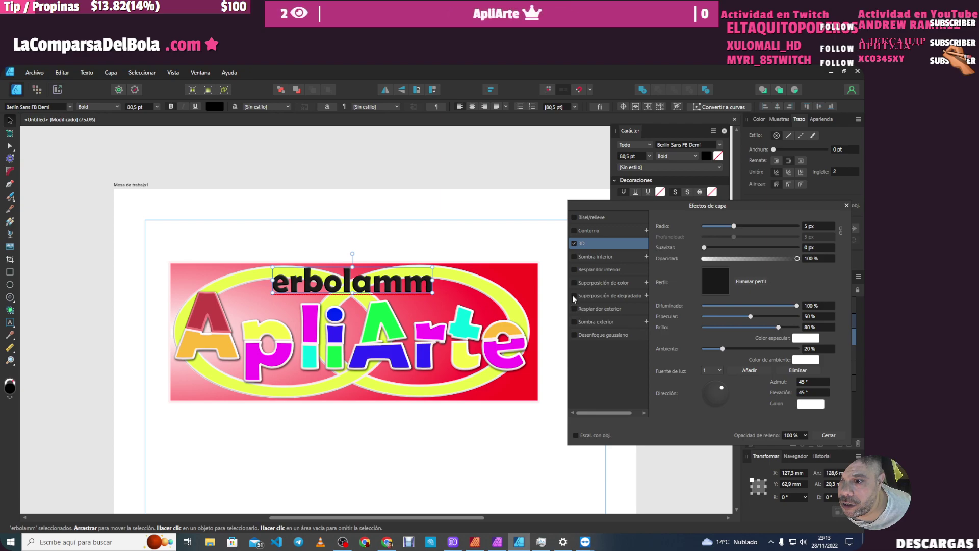
left_click(608, 321)
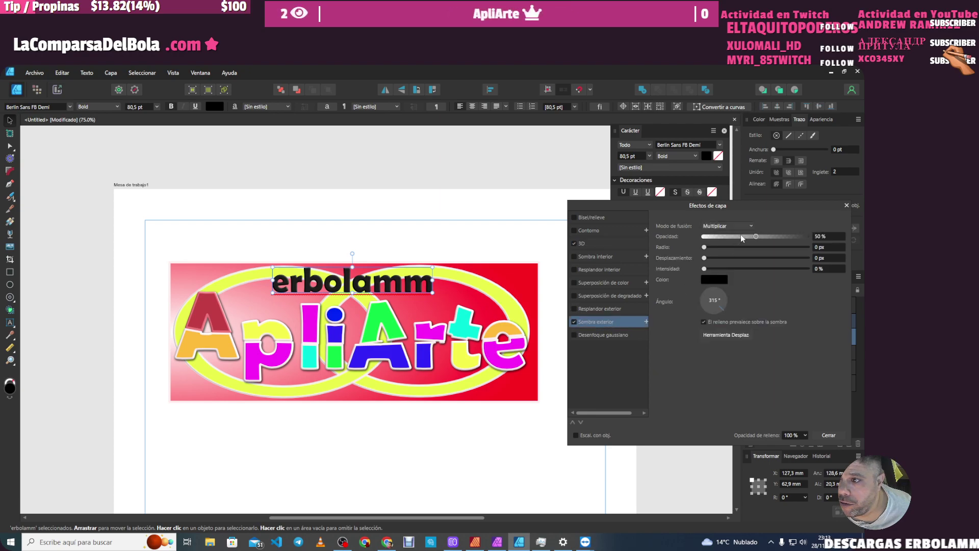
left_click_drag(741, 248, 736, 269)
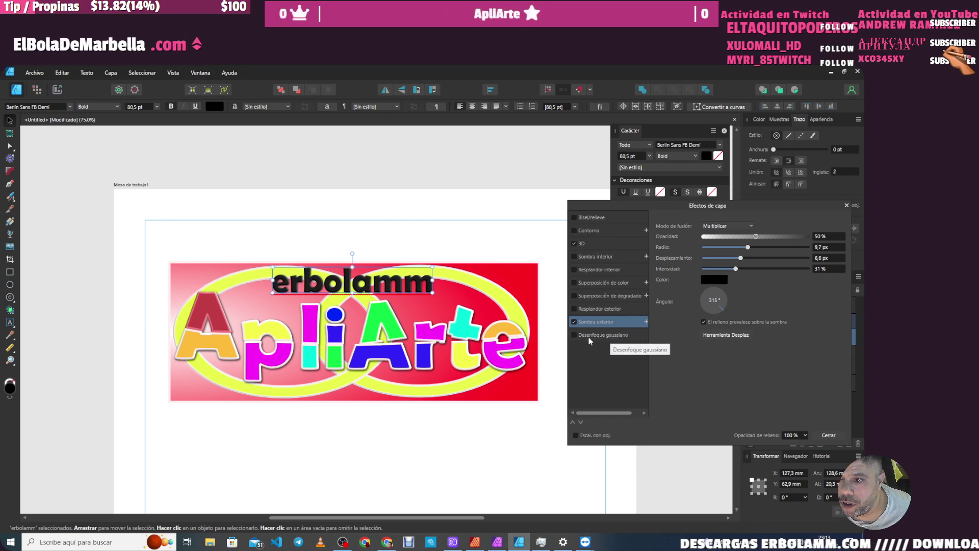
- Apply a Gaussian Blur of about 6.2 px radius to the erbolamm text
left_click(603, 336)
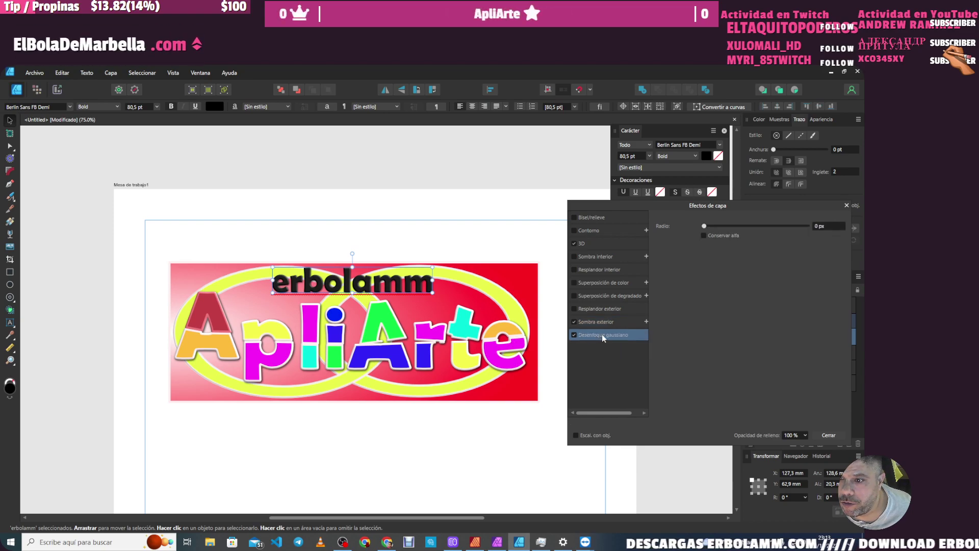
left_click(743, 226)
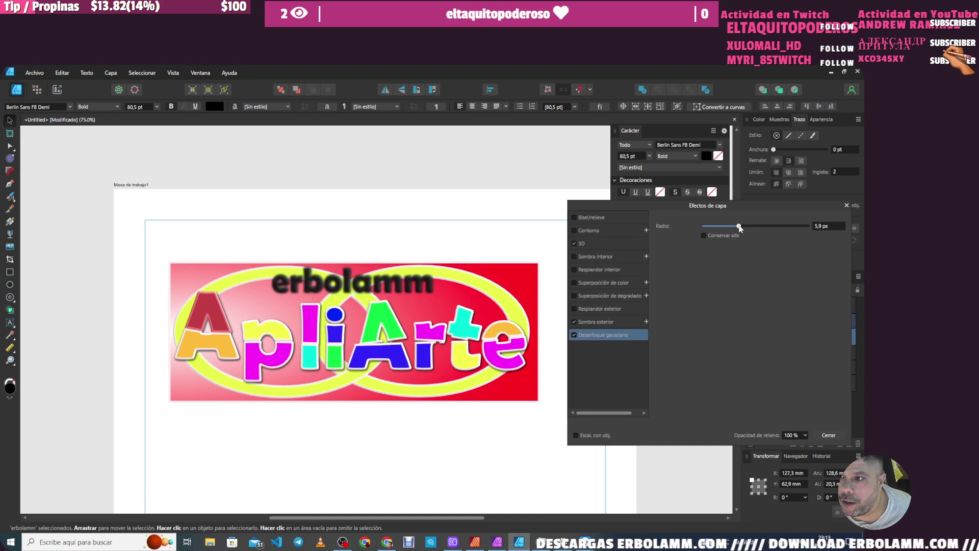
left_click_drag(739, 228, 741, 226)
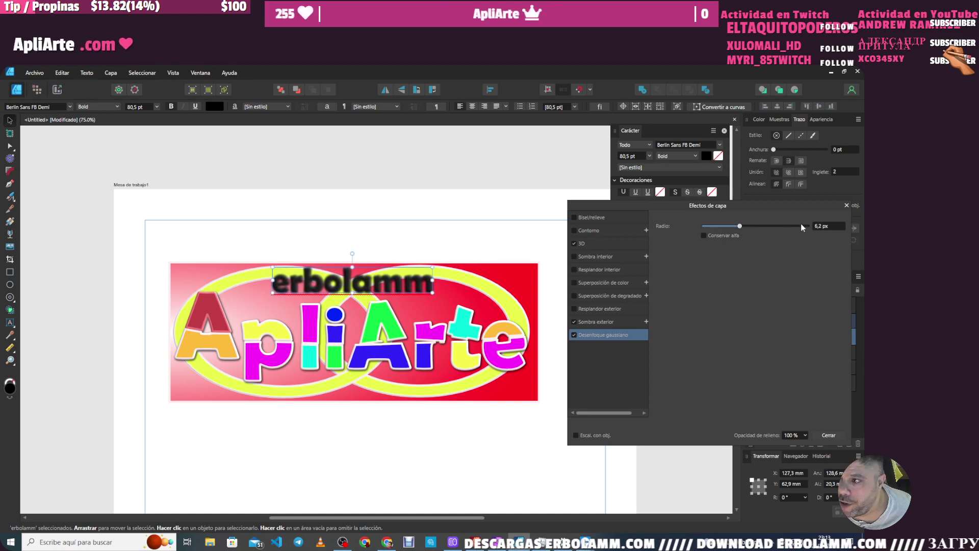
left_click(846, 206)
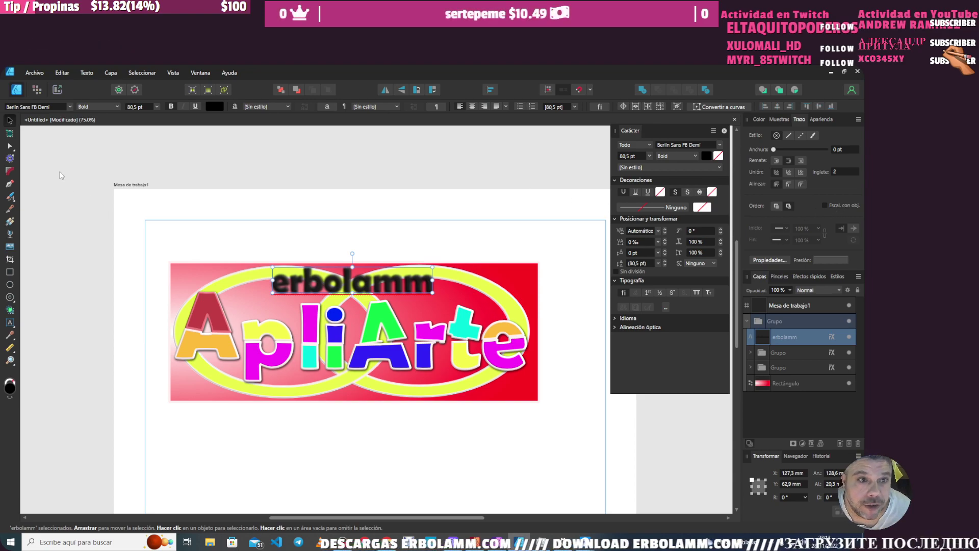
- Wrap the whole logo group in a Mesh warp group
left_click(752, 321)
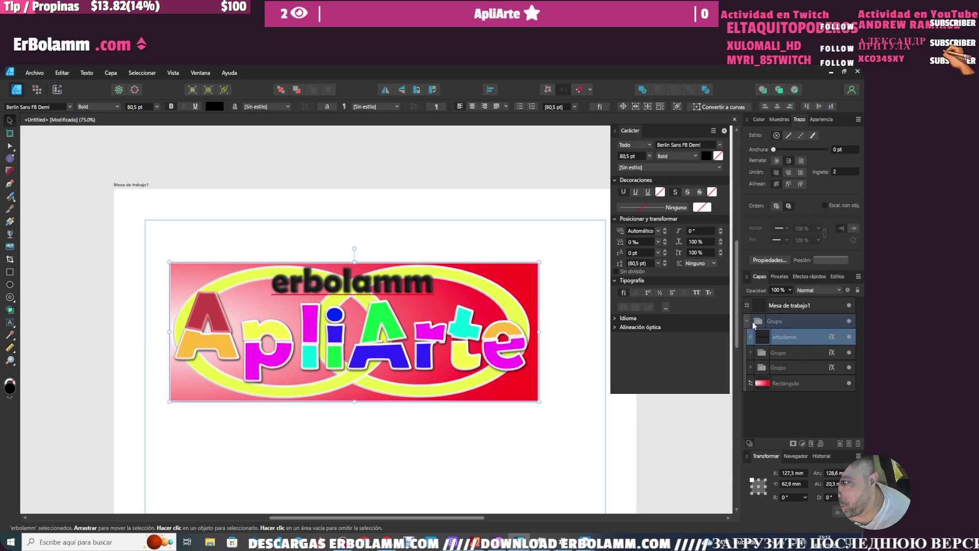
left_click(751, 320)
double_click(806, 321)
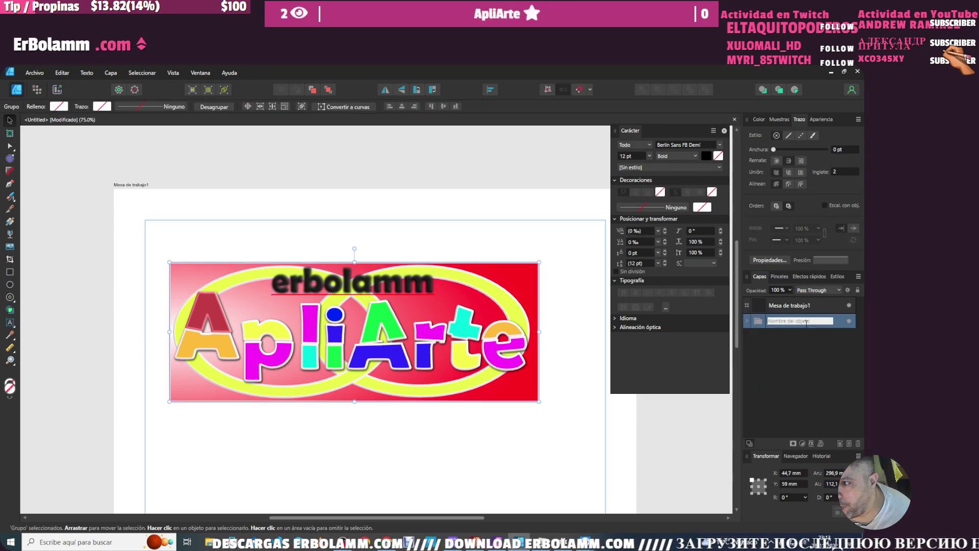
left_click(821, 444)
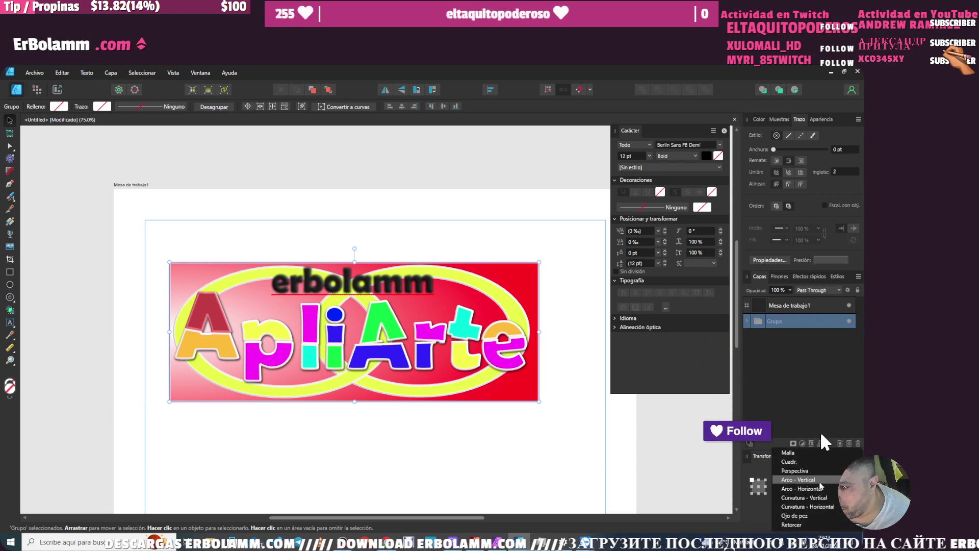
left_click(803, 454)
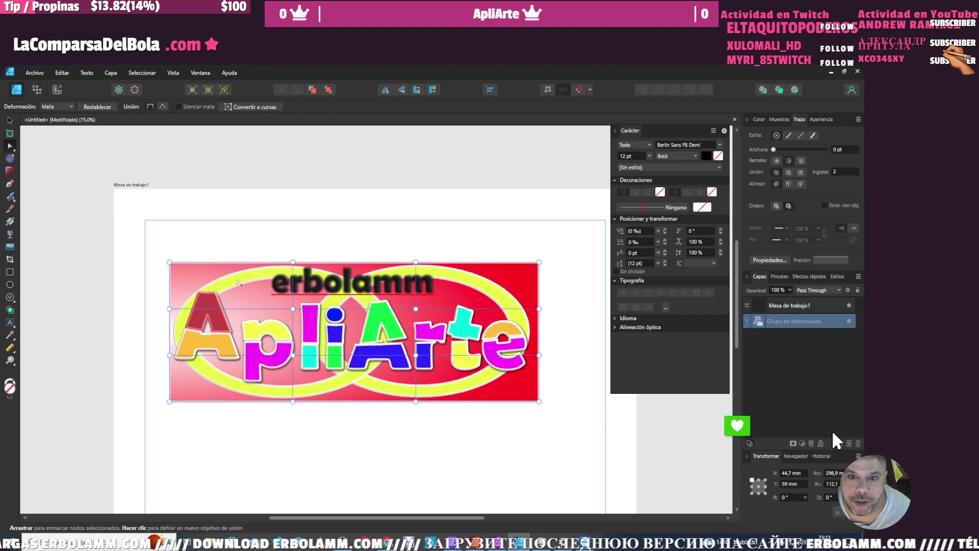
- Drag the mesh nodes to bulge the top and bottom edges and bend the corners into waves
left_click(169, 262)
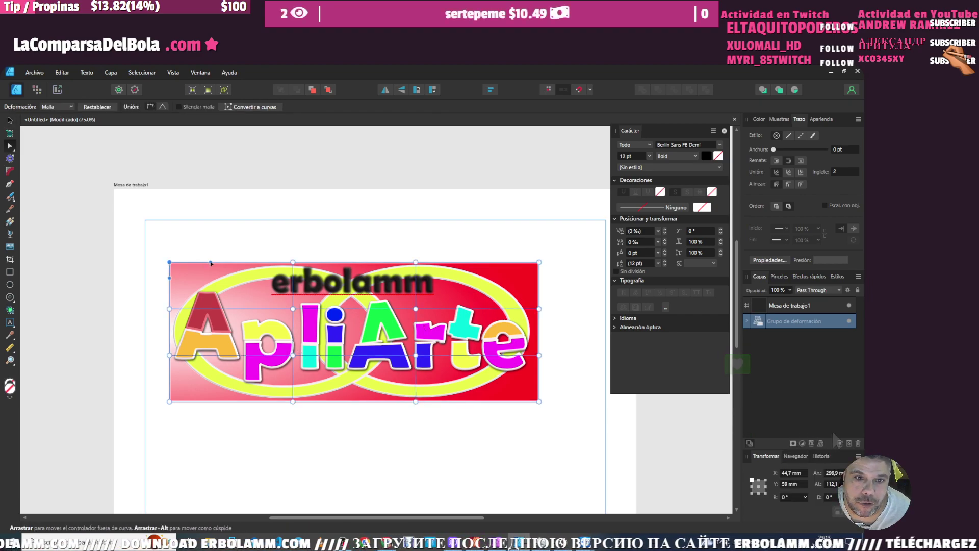
left_click_drag(211, 263, 220, 228)
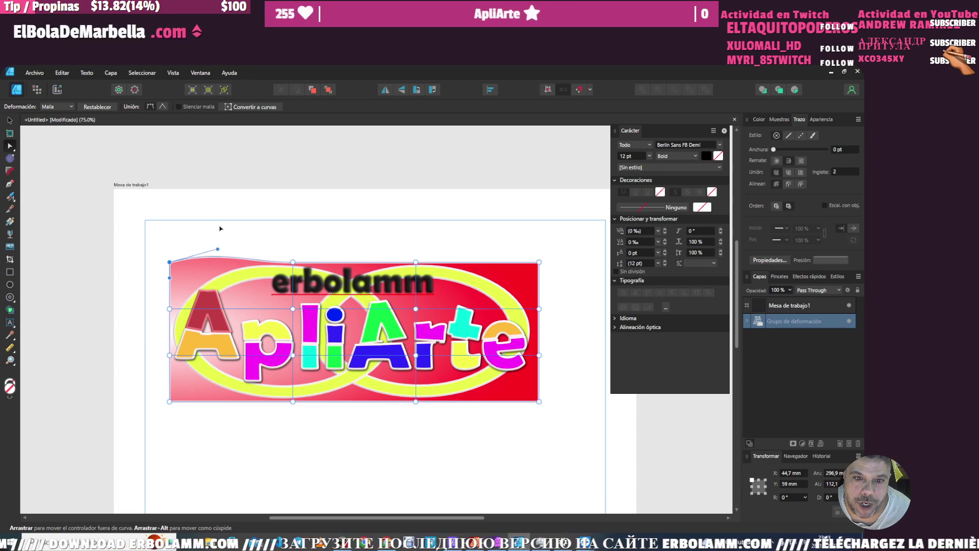
left_click_drag(239, 270, 247, 238)
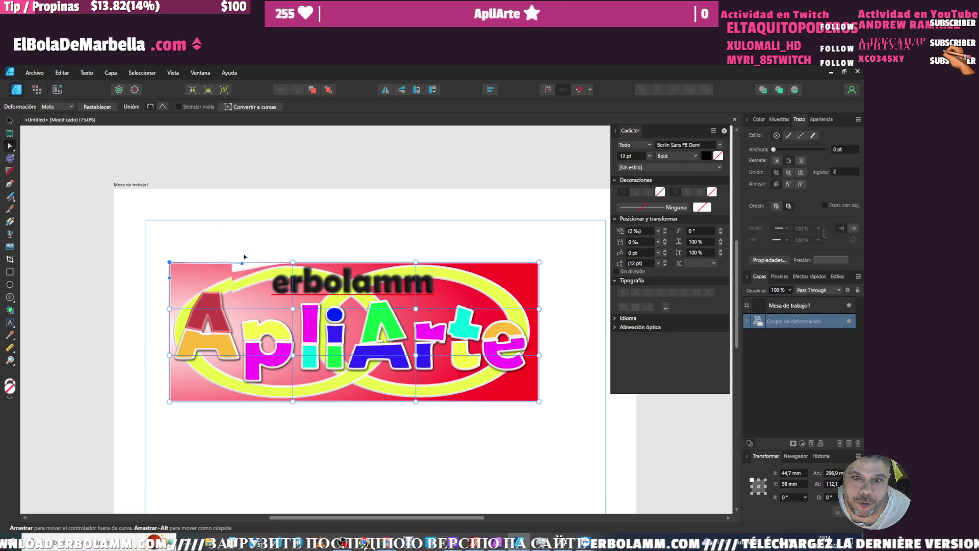
mouse_move(330, 265)
left_mouse_down()
mouse_move(337, 259)
mouse_move(333, 266)
left_mouse_up()
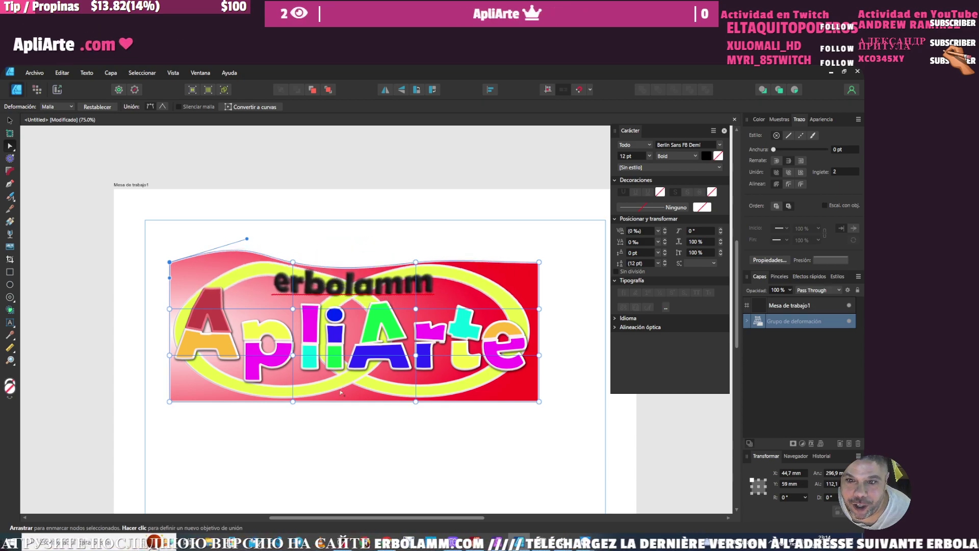
left_click_drag(338, 401, 339, 410)
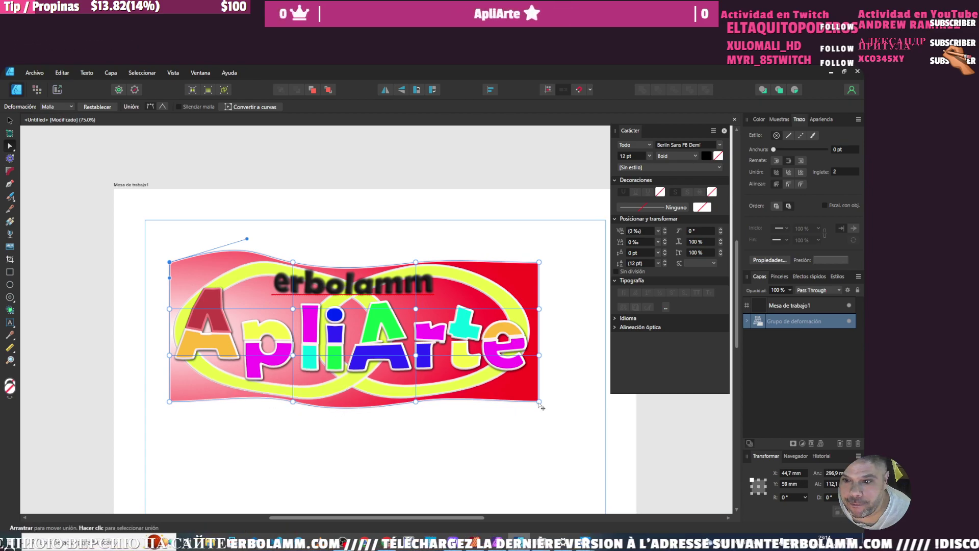
left_click_drag(498, 395, 499, 388)
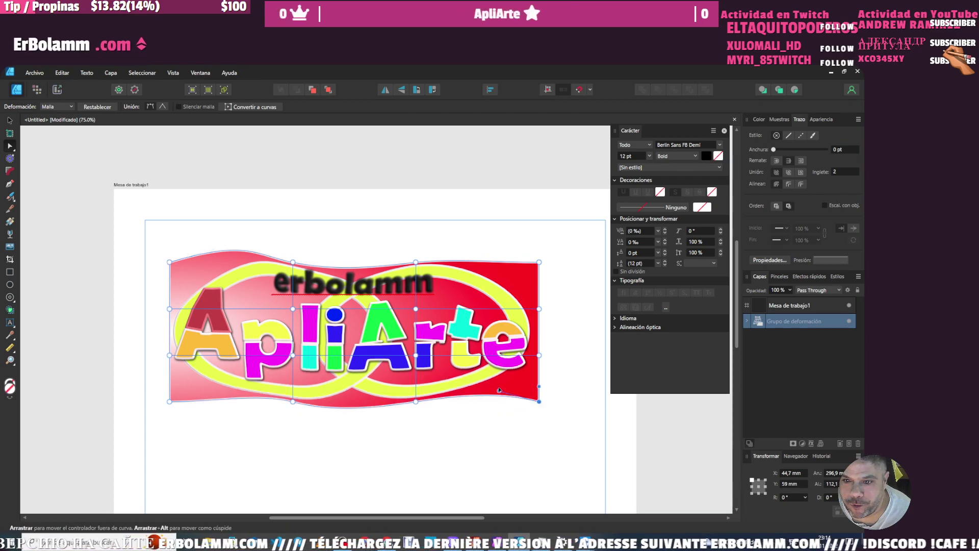
left_click_drag(169, 402, 169, 421)
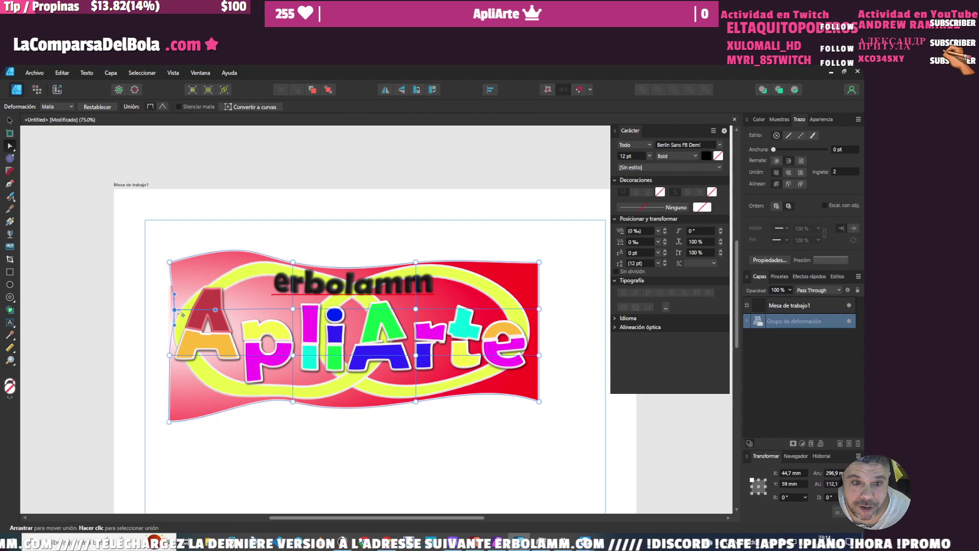
left_click_drag(170, 309, 179, 310)
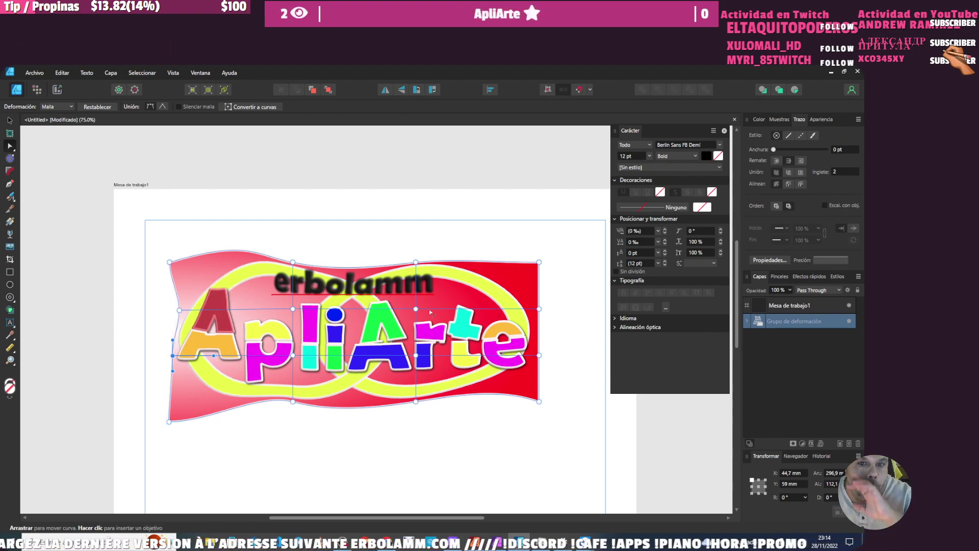
- Expand the warp group and inner Group to select the erbolamm text layer for artistic text editing
left_click(747, 321)
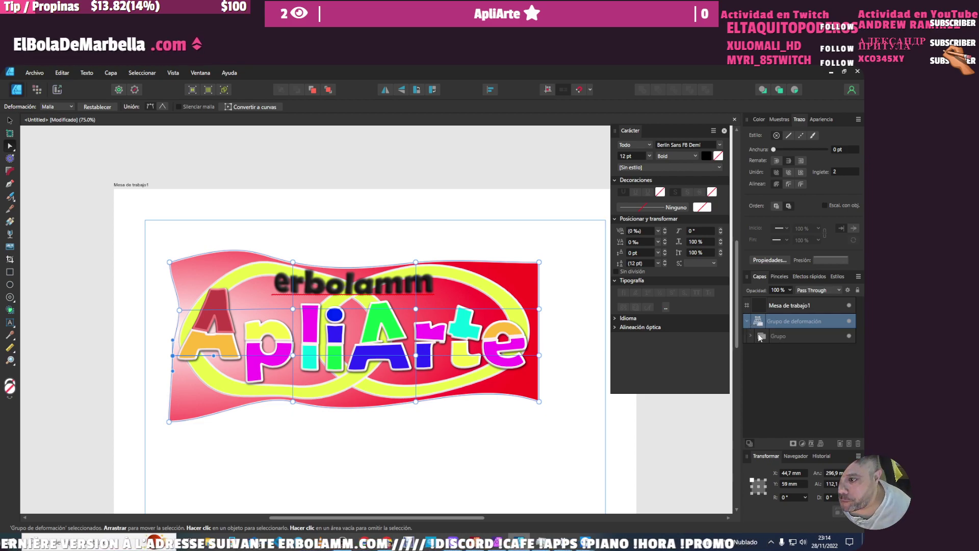
left_click(751, 336)
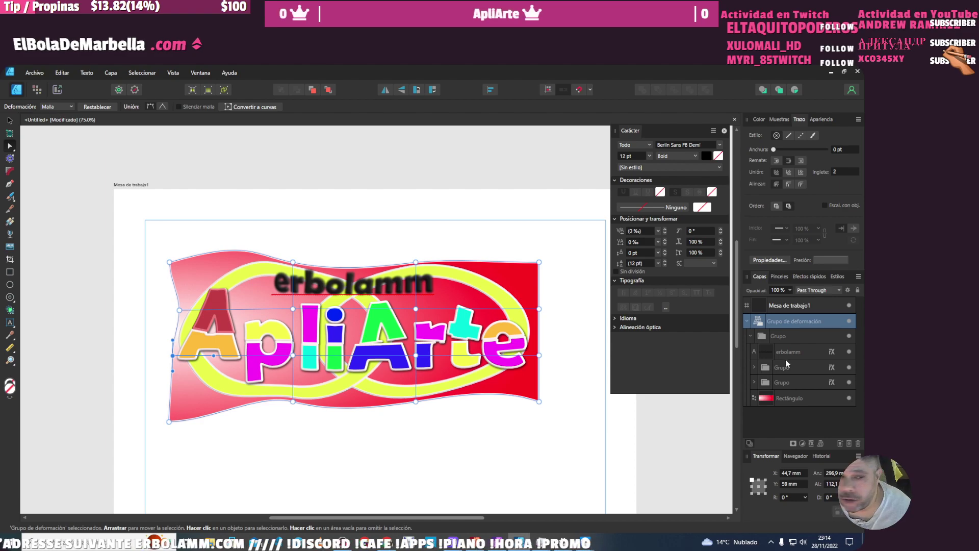
left_click(793, 353)
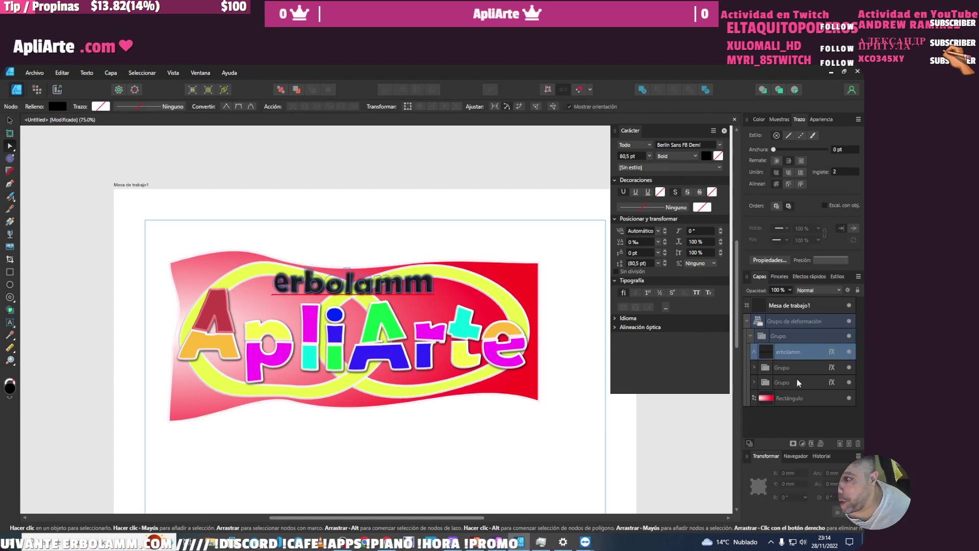
left_click(14, 326)
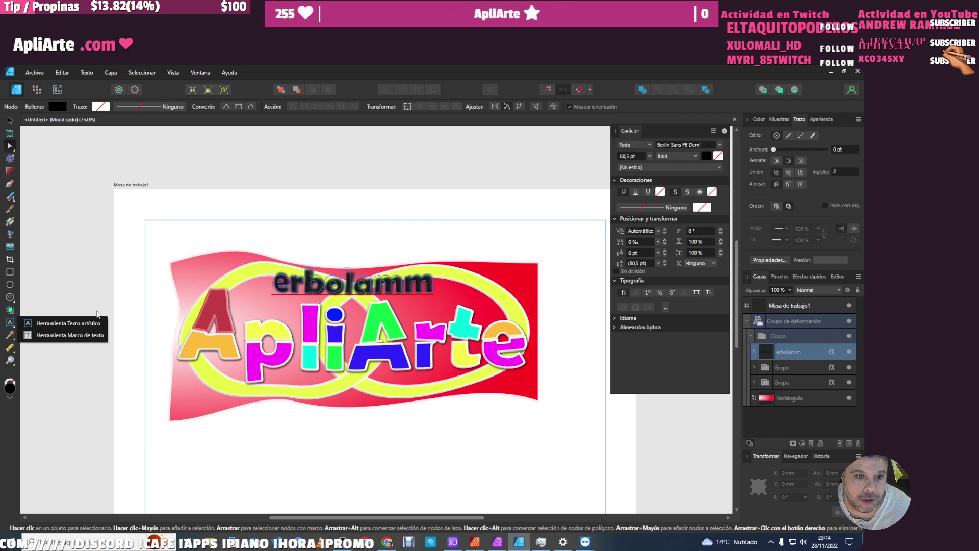
left_click(68, 323)
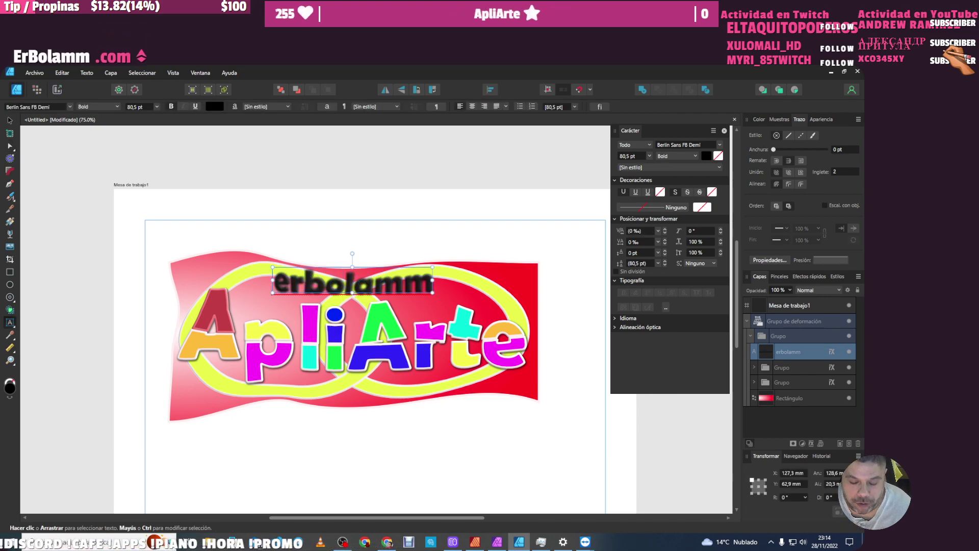
key("BackSpace")
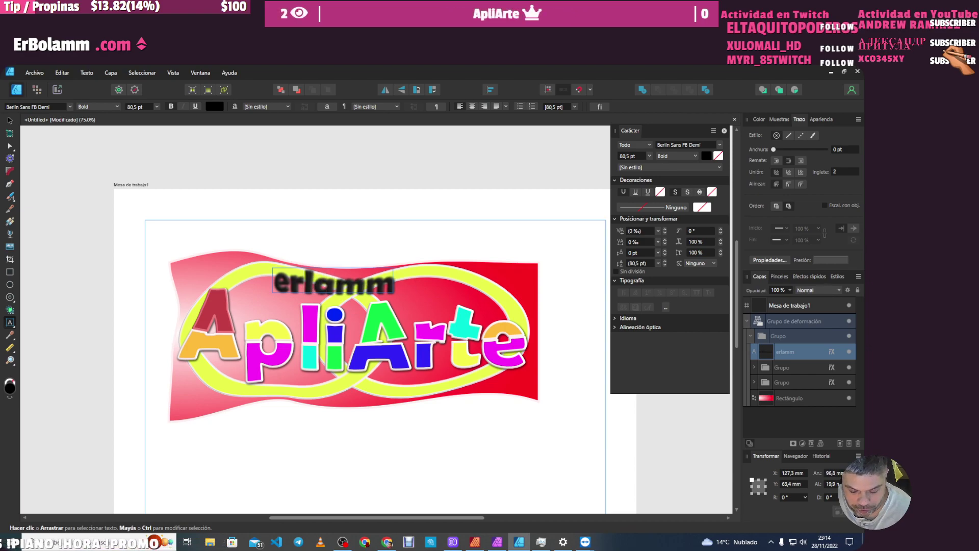
type("bol")
key("BackSpace")
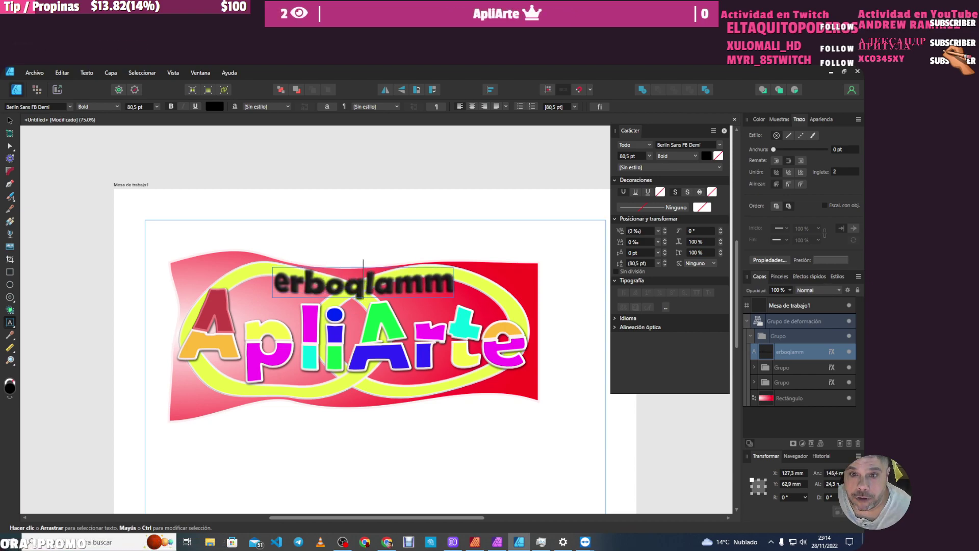
key("Escape")
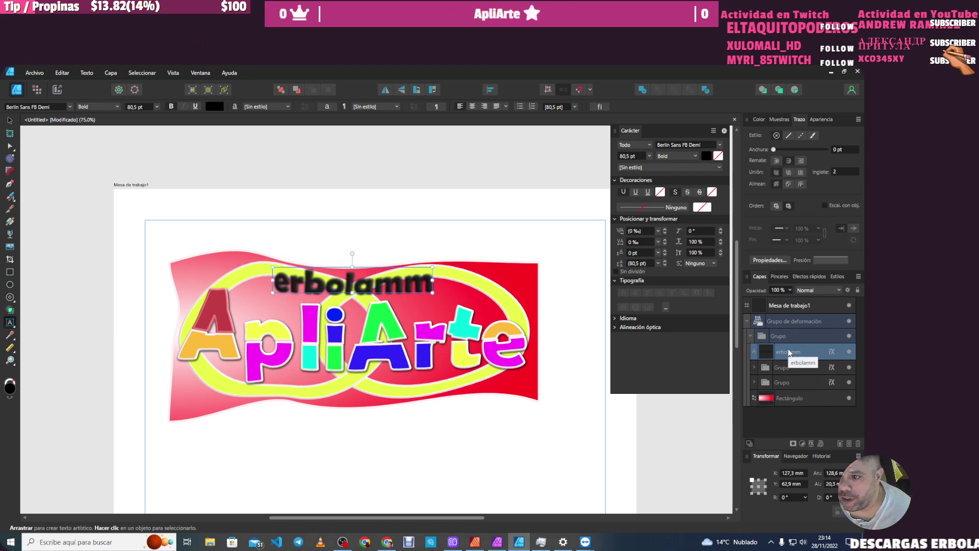
- Move the erbolamm layer out of the warp group and place the text above the banner
left_click_drag(789, 352, 779, 418)
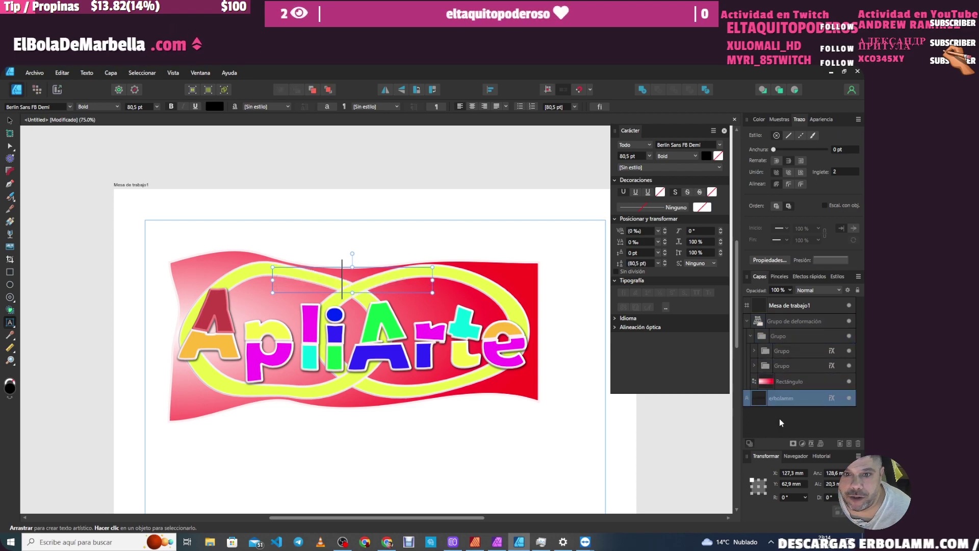
key("Escape")
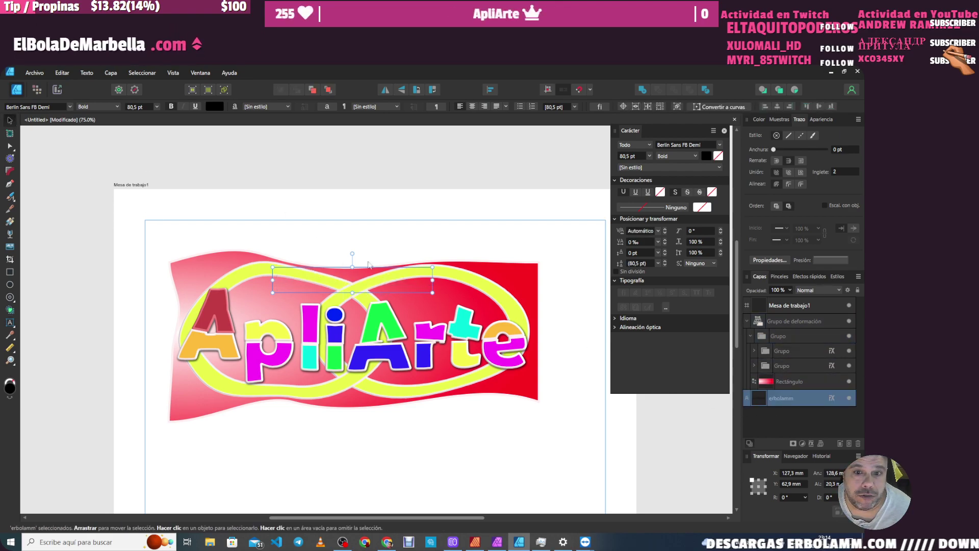
left_click_drag(350, 276, 356, 232)
left_click_drag(781, 397, 787, 327)
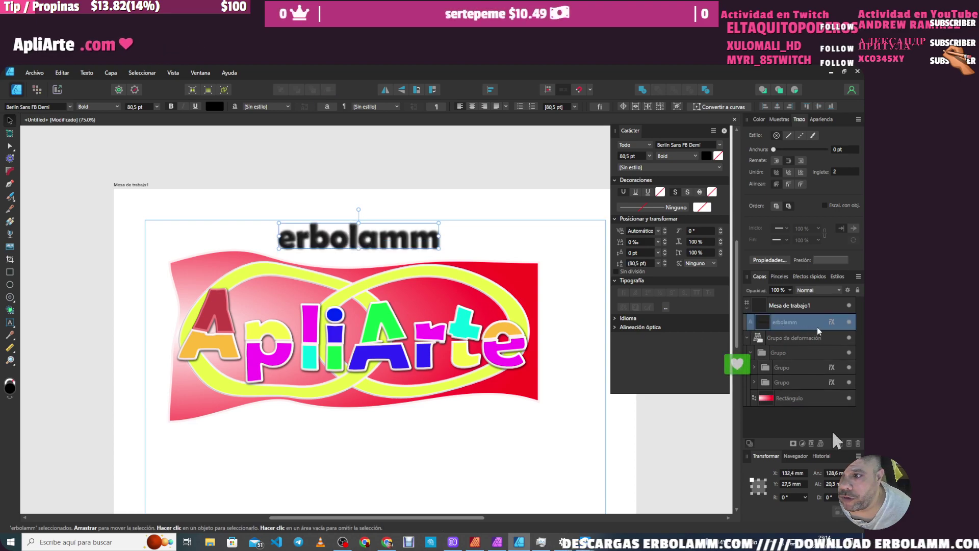
- Turn off the Gaussian Blur on the erbolamm text in Layer Effects
left_click(832, 322)
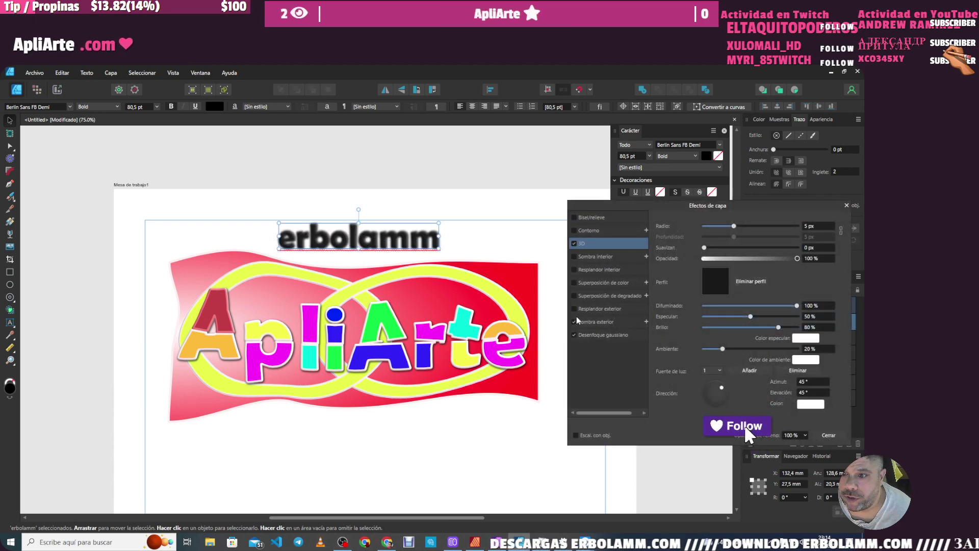
left_click(575, 335)
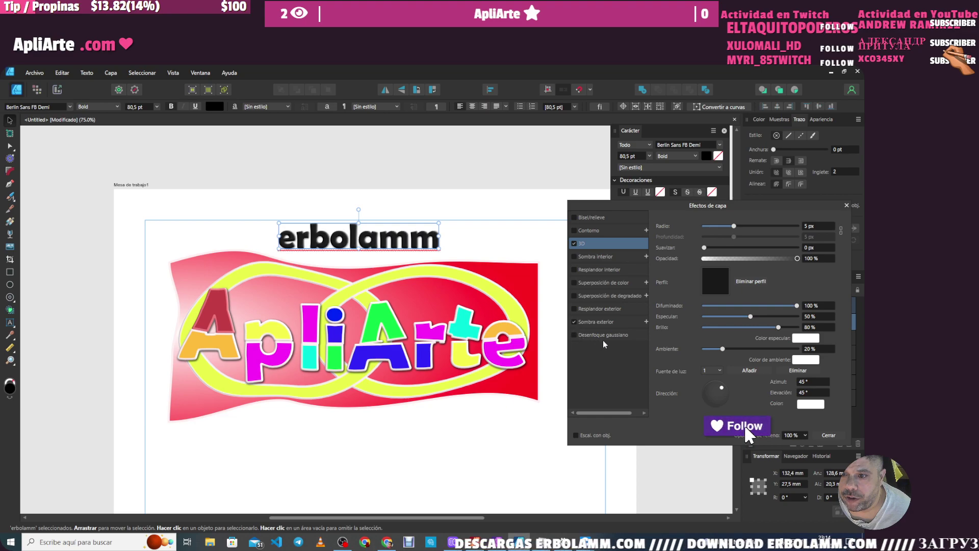
left_click(831, 434)
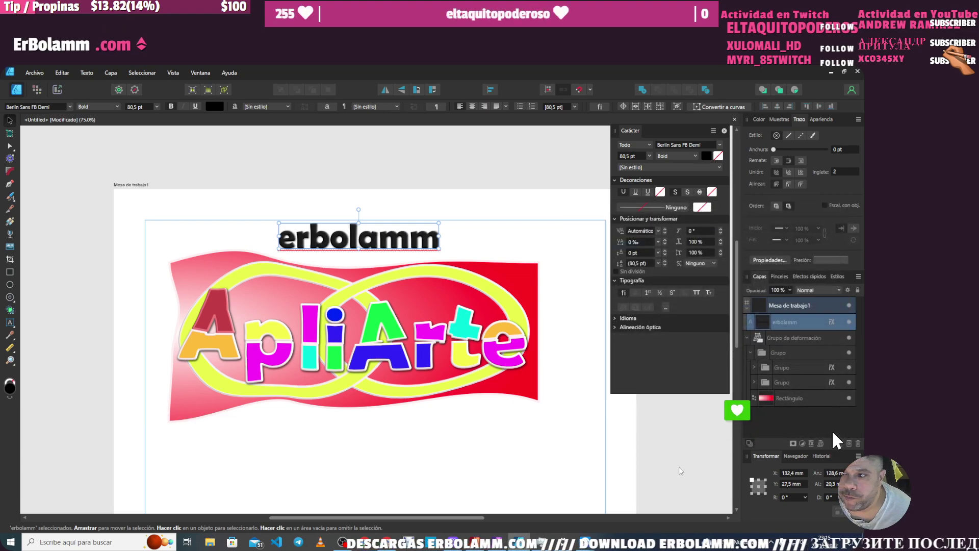
- Reposition erbolamm over the AplIArte letters and try nesting it in Grupo de deformación, then undo
left_click_drag(364, 235, 412, 243)
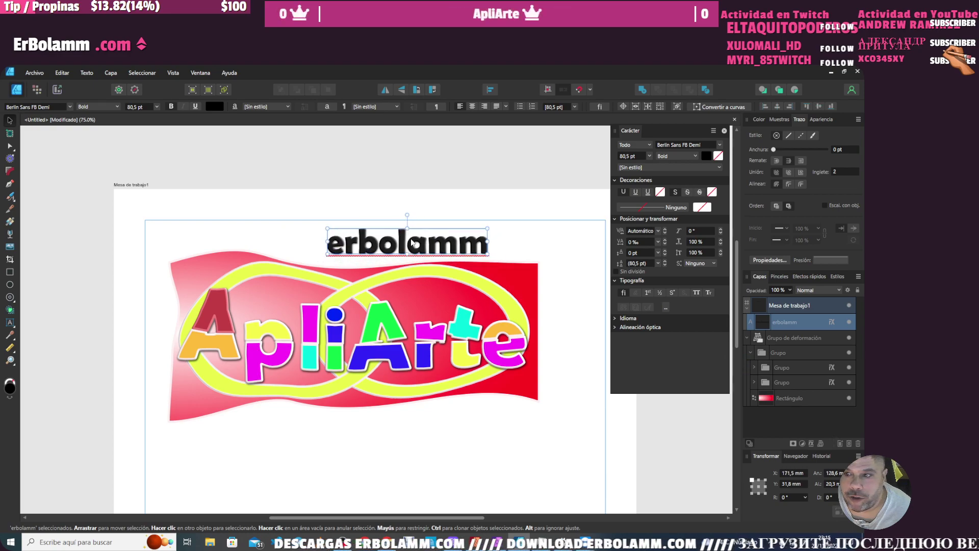
left_click_drag(780, 321, 786, 344)
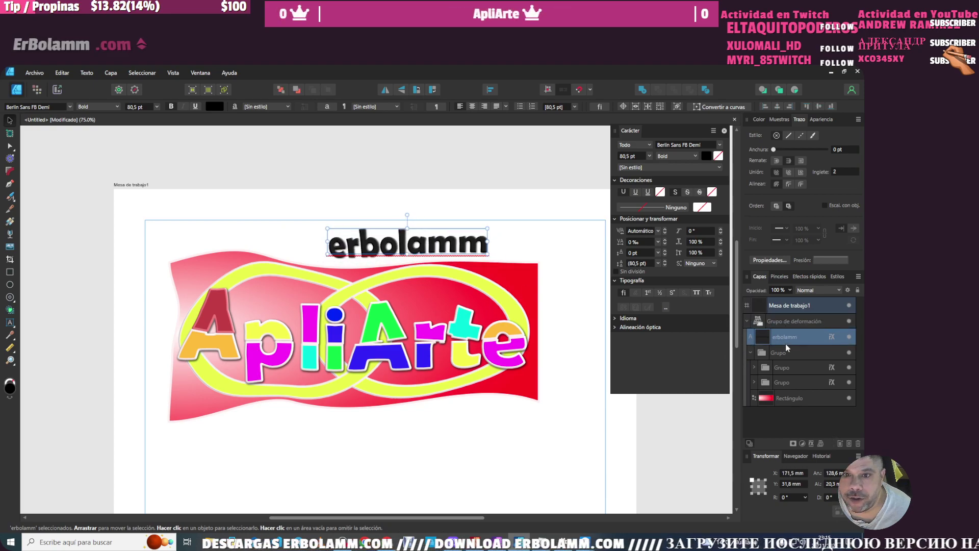
mouse_move(407, 246)
left_mouse_down()
mouse_move(375, 245)
mouse_move(355, 316)
left_mouse_up()
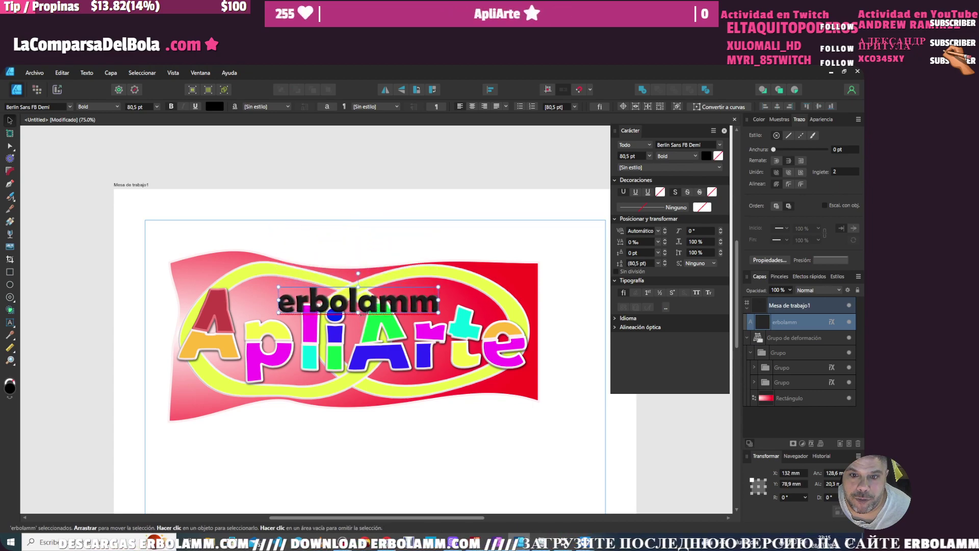
mouse_move(786, 332)
left_mouse_down()
mouse_move(783, 354)
mouse_move(784, 344)
left_mouse_up()
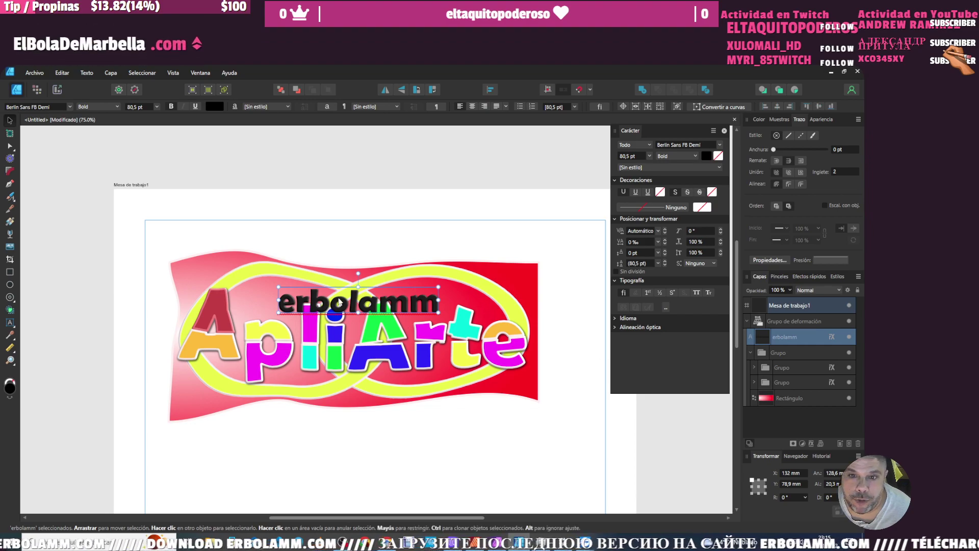
left_click_drag(339, 302, 377, 335)
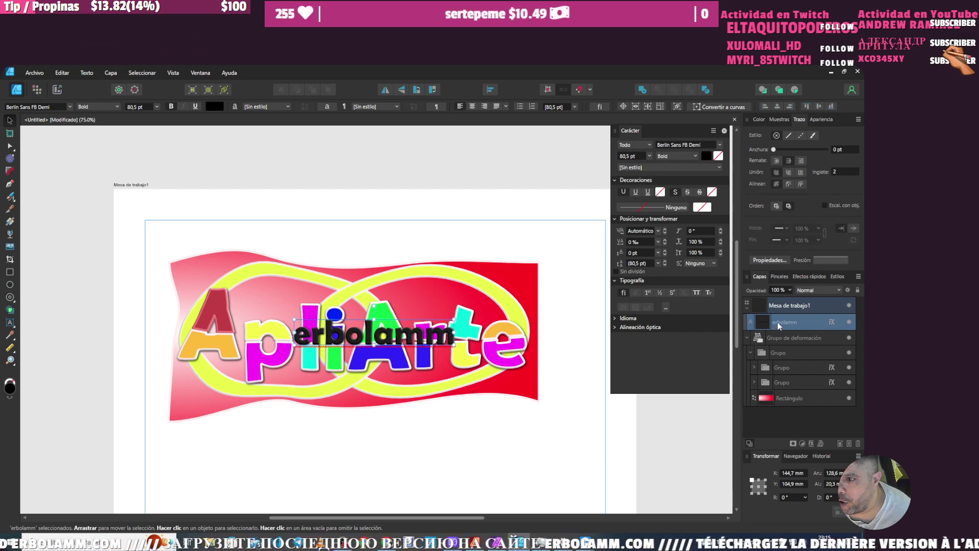
left_click_drag(786, 322, 785, 344)
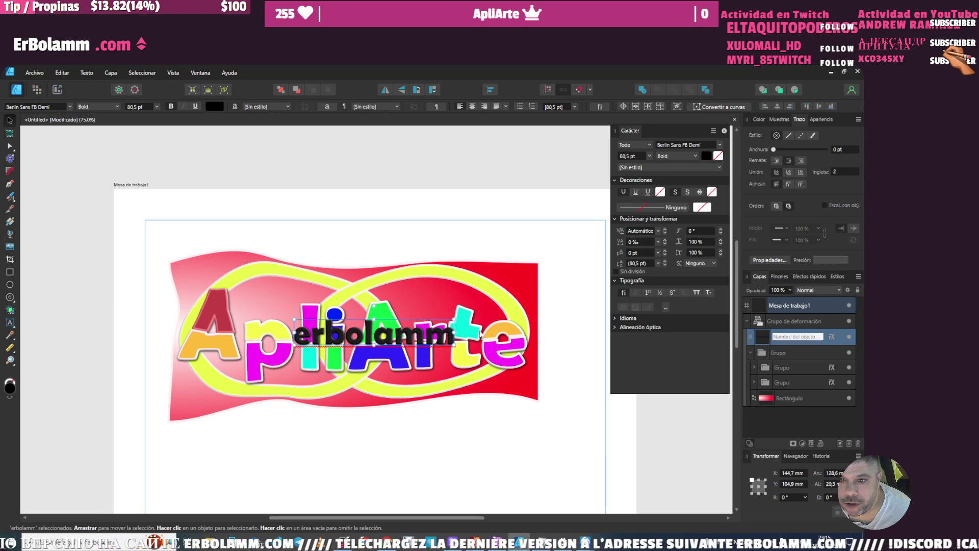
key("ctrl+z")
key("ctrl+z")
key("ctrl+z")
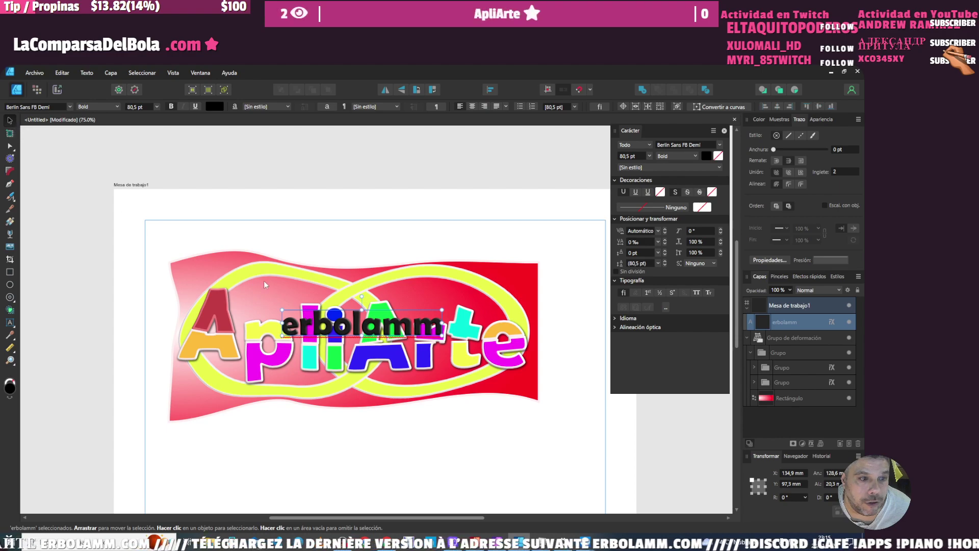
- Nest erbolamm inside Grupo de deformación and enlarge the text to about 154.5 pt
mouse_move(373, 308)
left_mouse_down()
mouse_move(386, 319)
mouse_move(393, 303)
left_mouse_up()
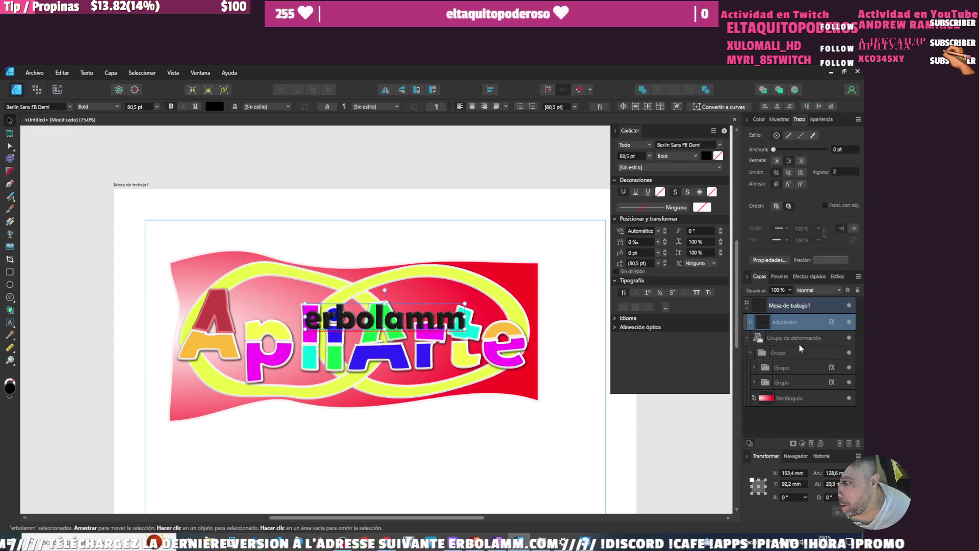
left_click_drag(786, 321, 797, 357)
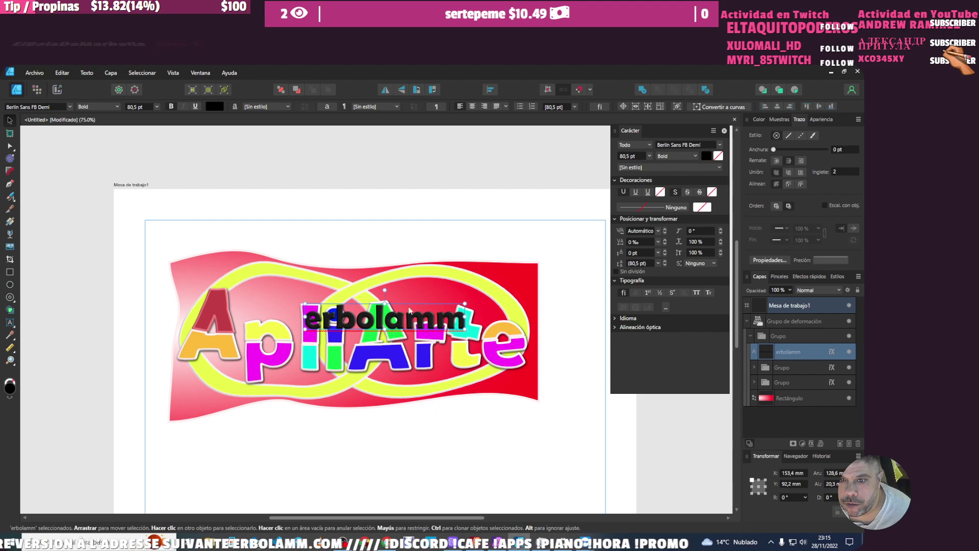
key("ctrl+z")
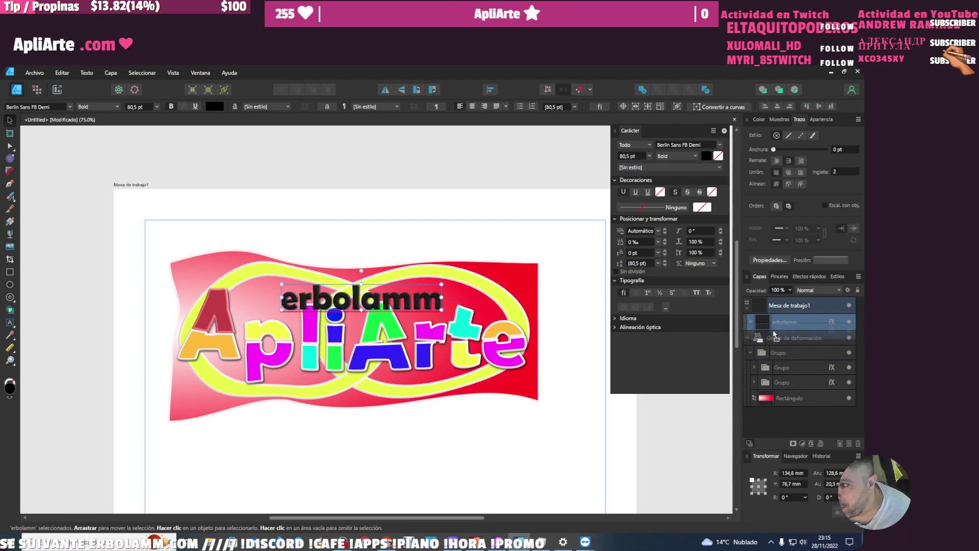
left_click_drag(803, 335, 774, 336)
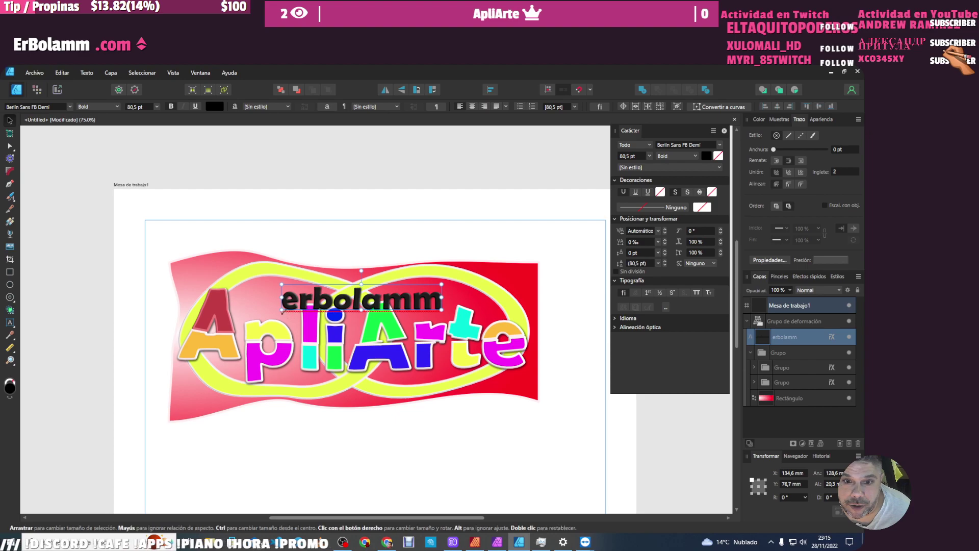
mouse_move(281, 310)
left_mouse_down()
mouse_move(165, 362)
mouse_move(56, 429)
mouse_move(147, 429)
left_mouse_up()
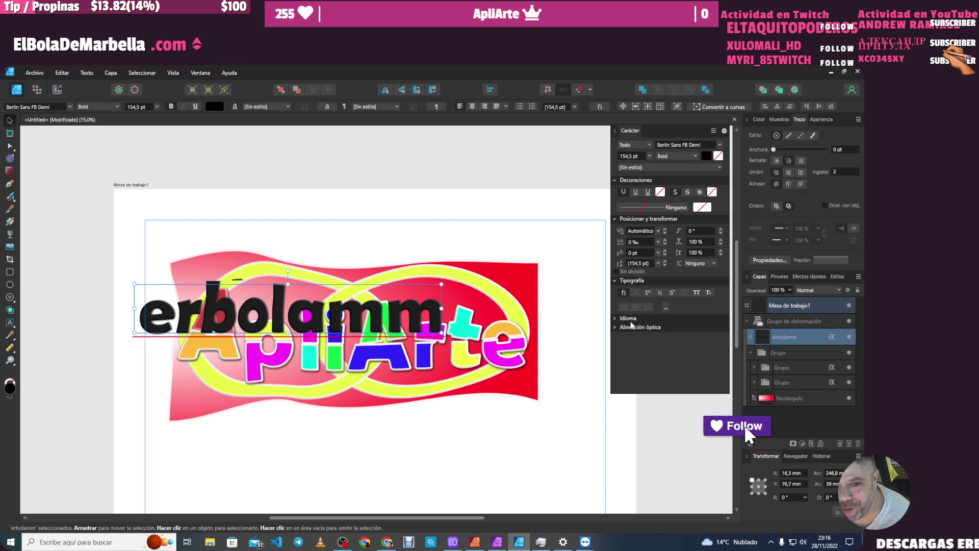
- Shift the enlarged erbolamm right, try warping it in the deformation group, then undo
left_click_drag(309, 323, 369, 318)
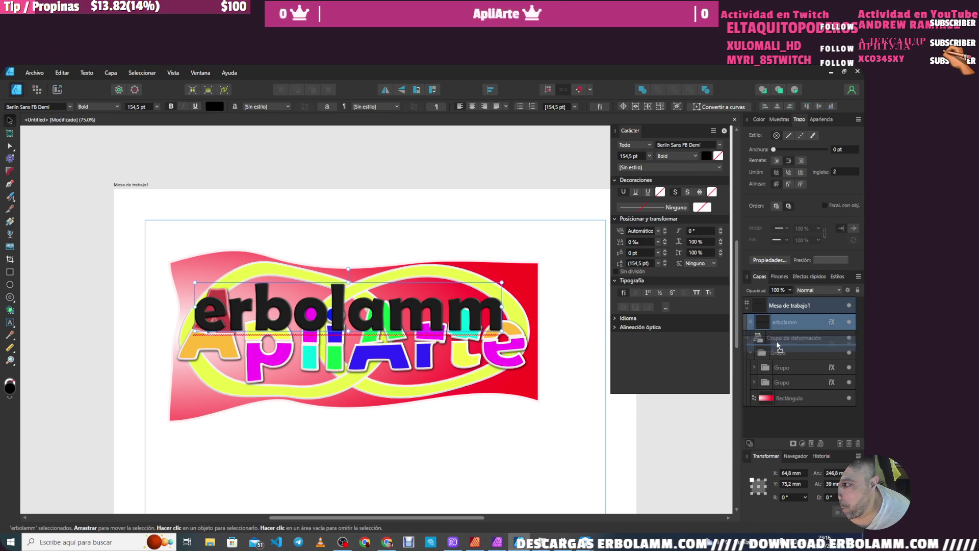
left_click_drag(786, 329, 779, 346)
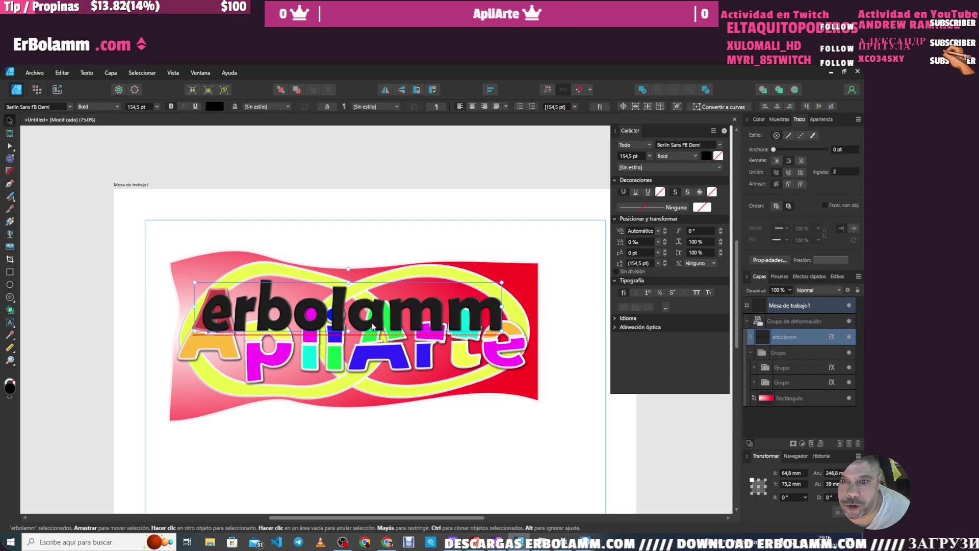
left_click_drag(371, 320, 381, 312)
key("ctrl+z")
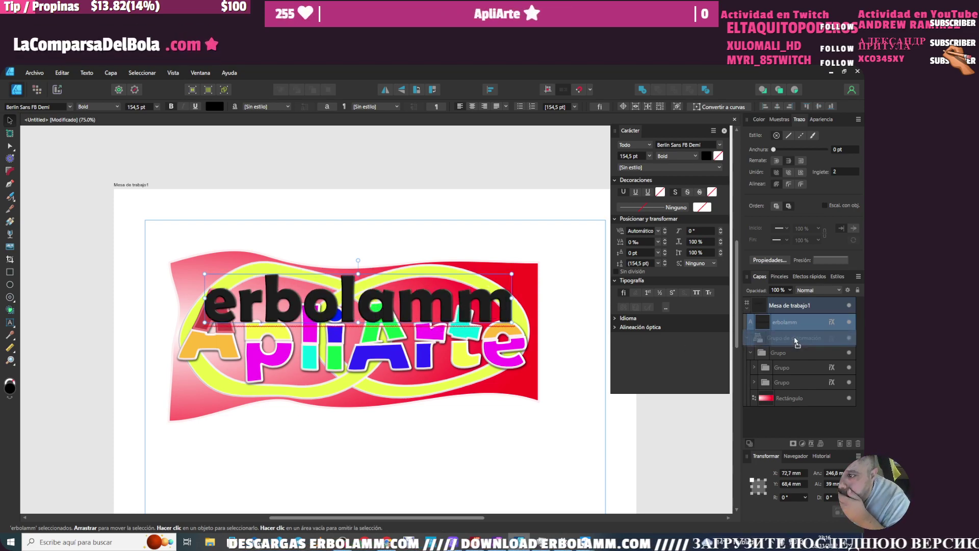
- Move erbolamm to the top of Layers, unwarped, across the middle of the AplIArte lettering
left_click_drag(789, 322, 798, 338)
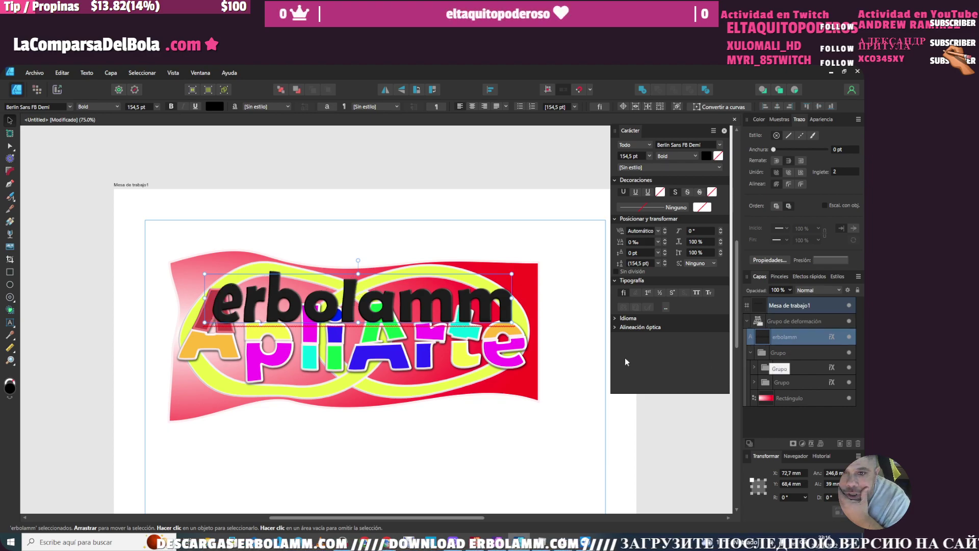
left_click_drag(790, 339, 791, 354)
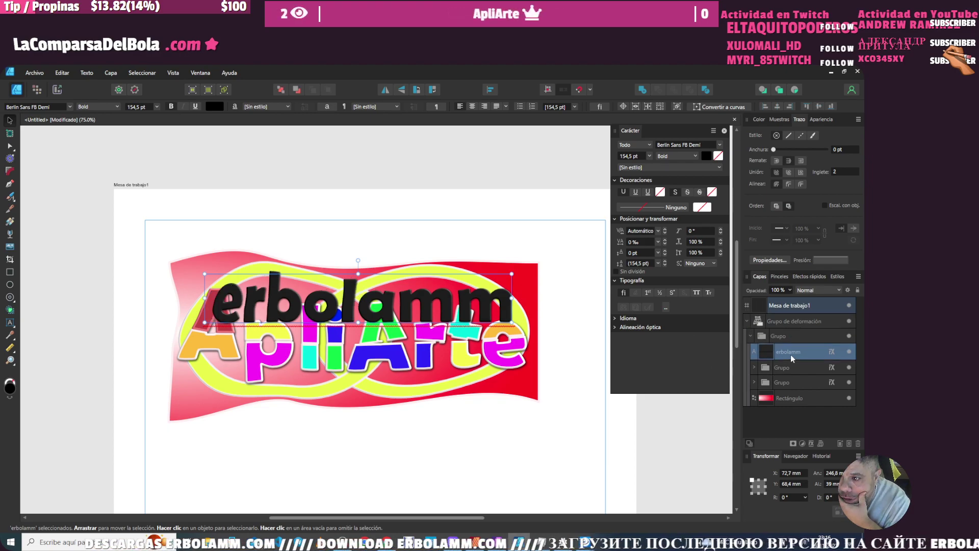
left_click_drag(374, 321, 378, 356)
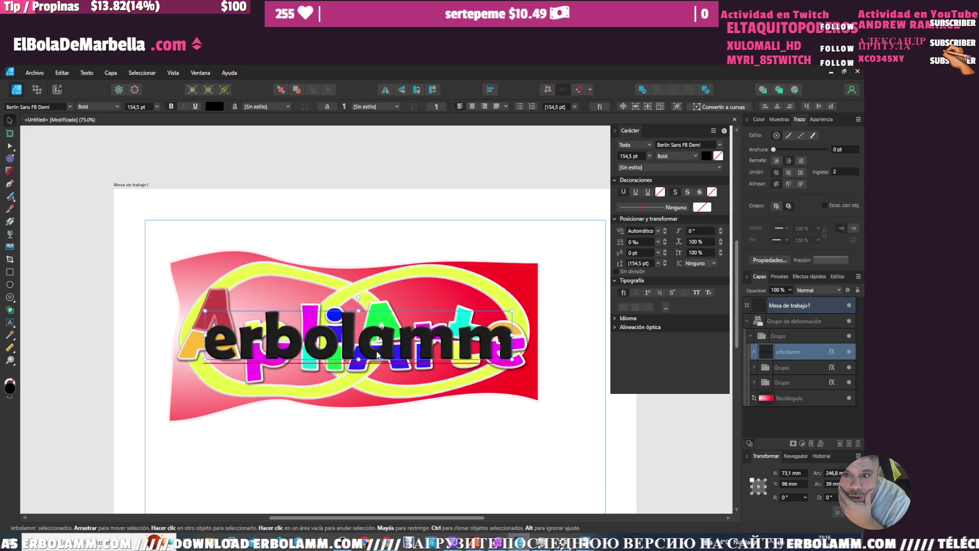
left_click_drag(791, 352, 783, 325)
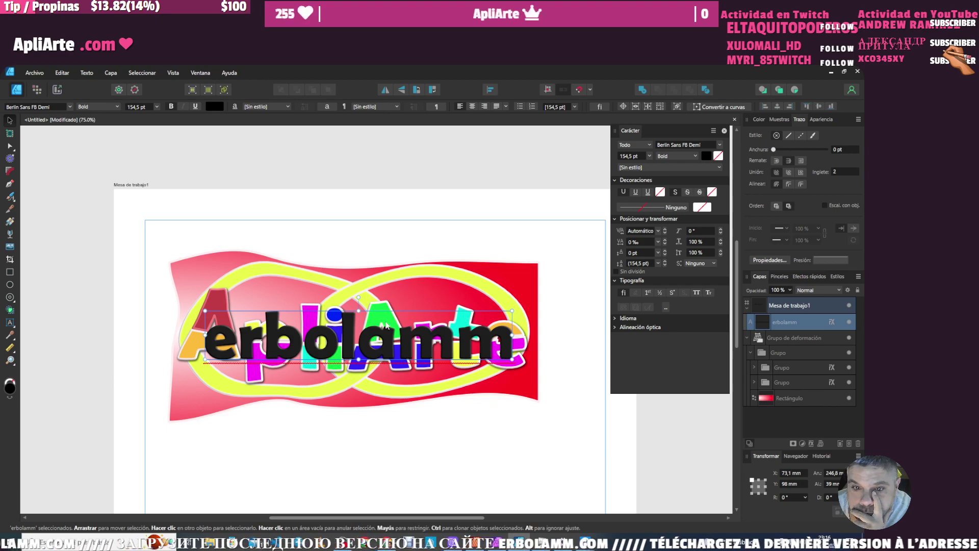
left_click_drag(344, 337, 350, 357)
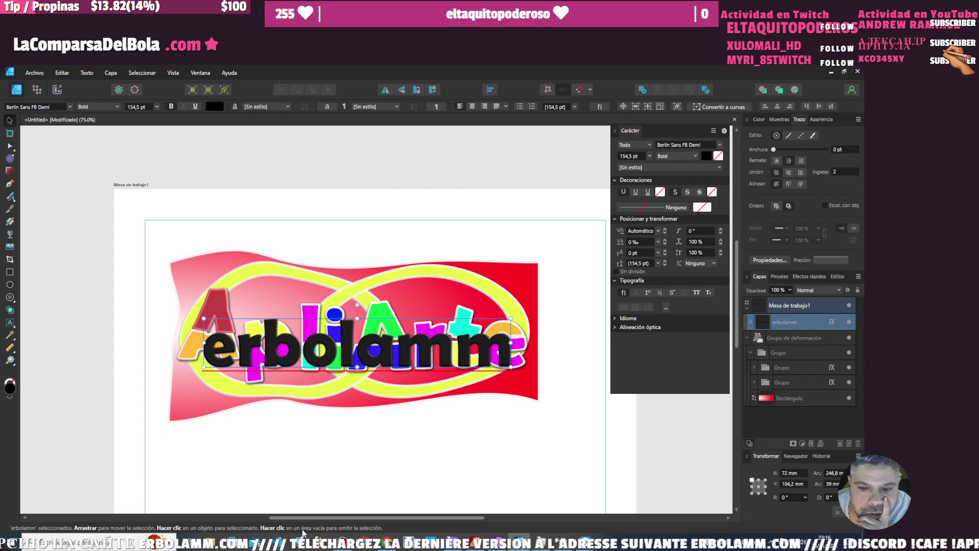
- Raise the erbolamm text slightly, try nesting it in Grupo de deformación, then undo
left_click(455, 433)
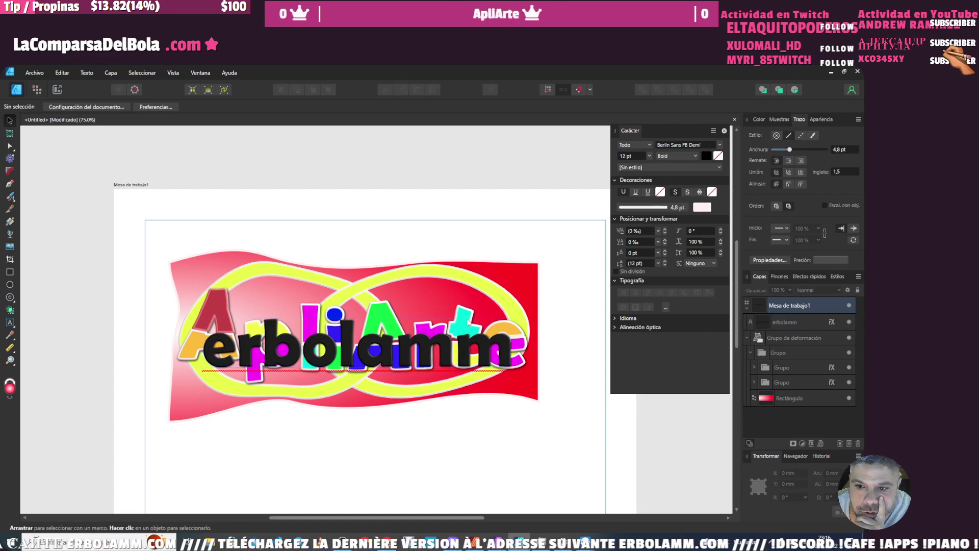
left_click(434, 348)
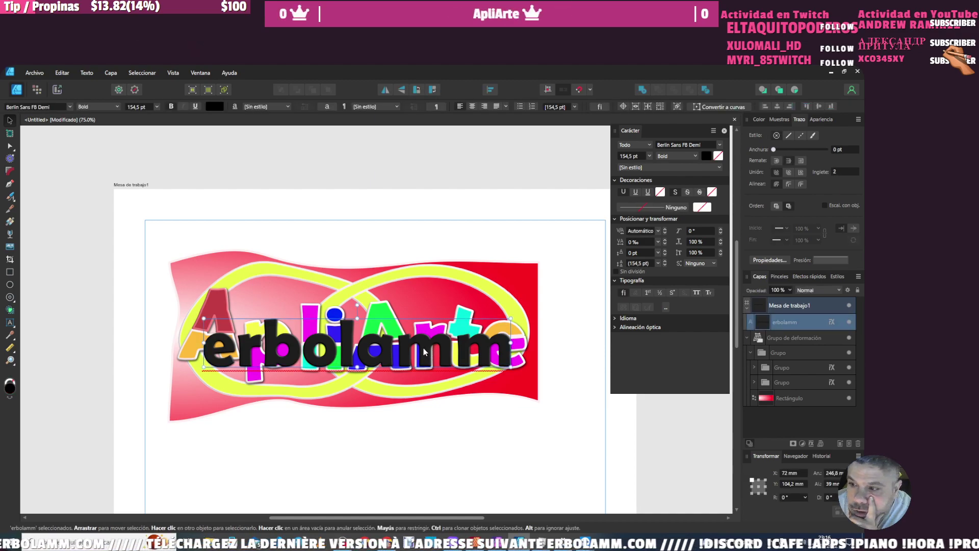
left_click_drag(424, 350, 427, 334)
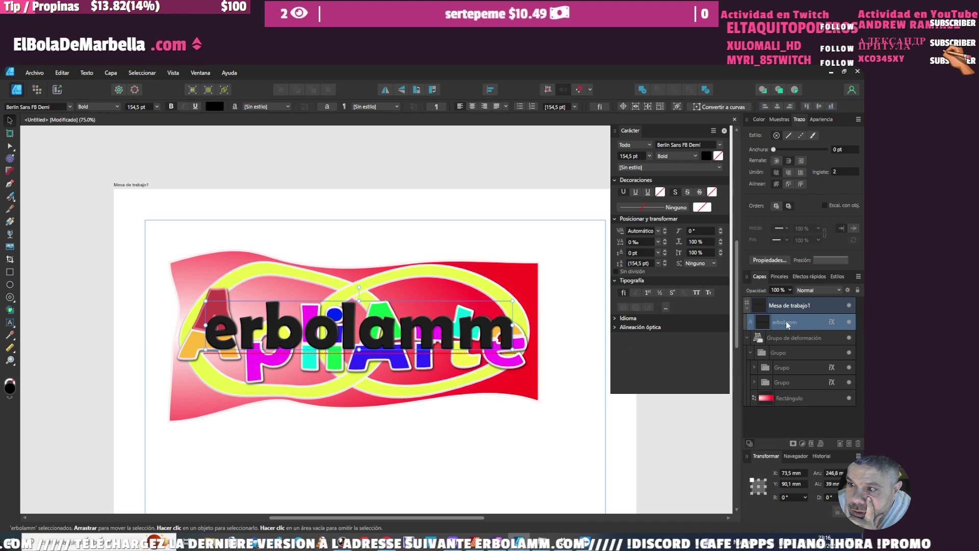
mouse_move(796, 340)
left_mouse_down()
mouse_move(794, 319)
mouse_move(794, 345)
left_mouse_up()
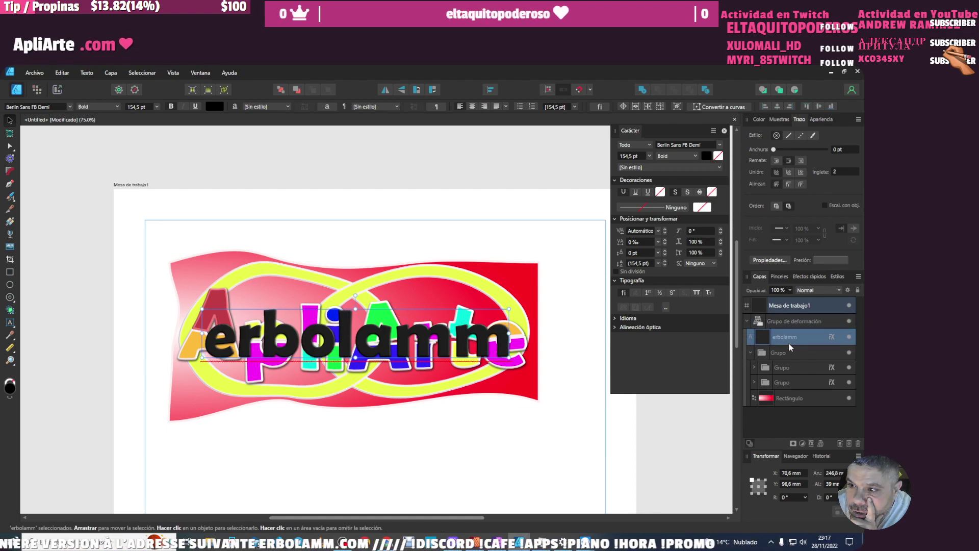
left_click(803, 352)
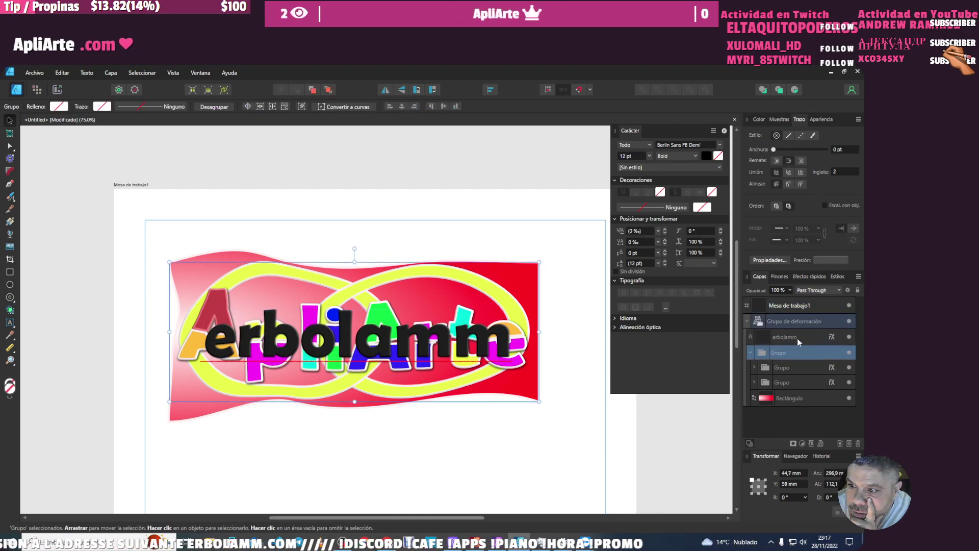
left_click(798, 339)
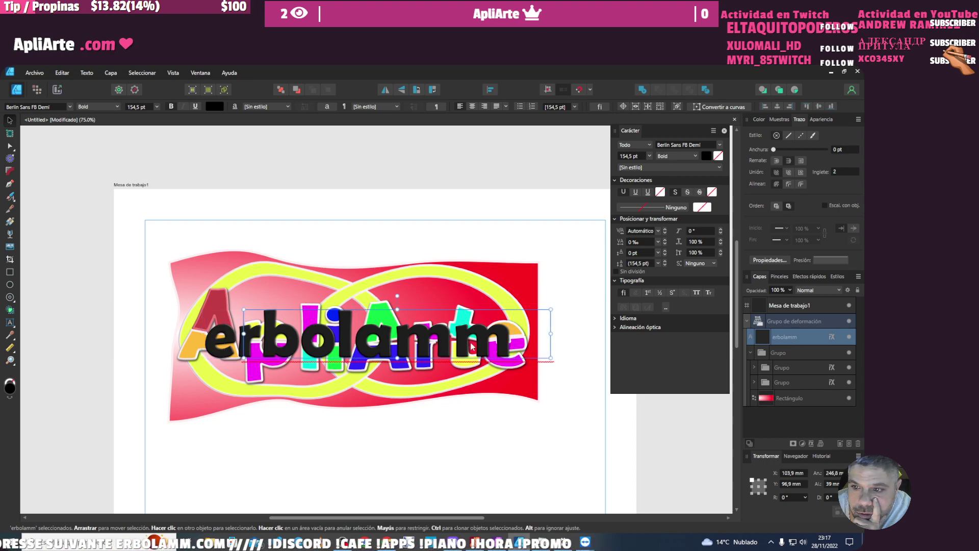
key("ctrl+z")
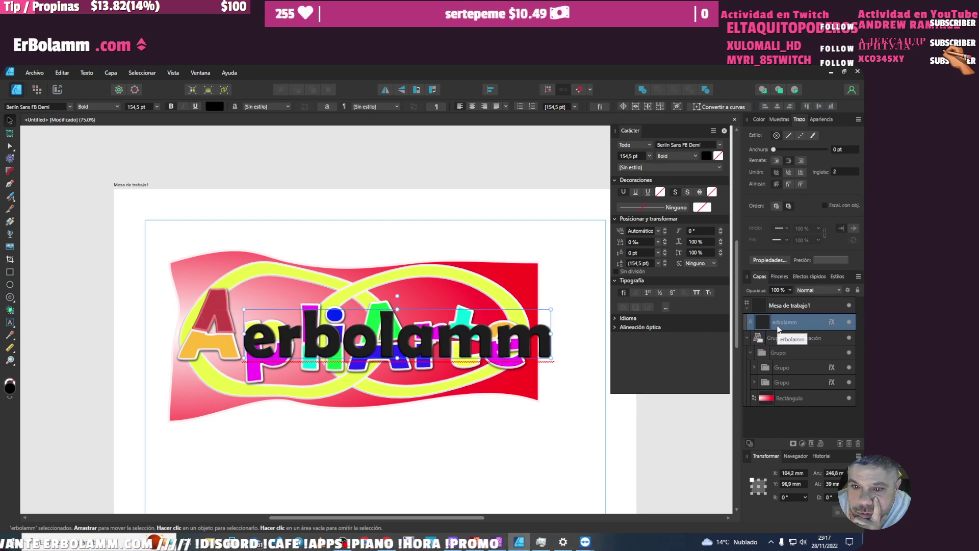
- Shift the erbolamm text left and up, retry putting it in the warp group, and undo
left_click_drag(422, 346, 391, 346)
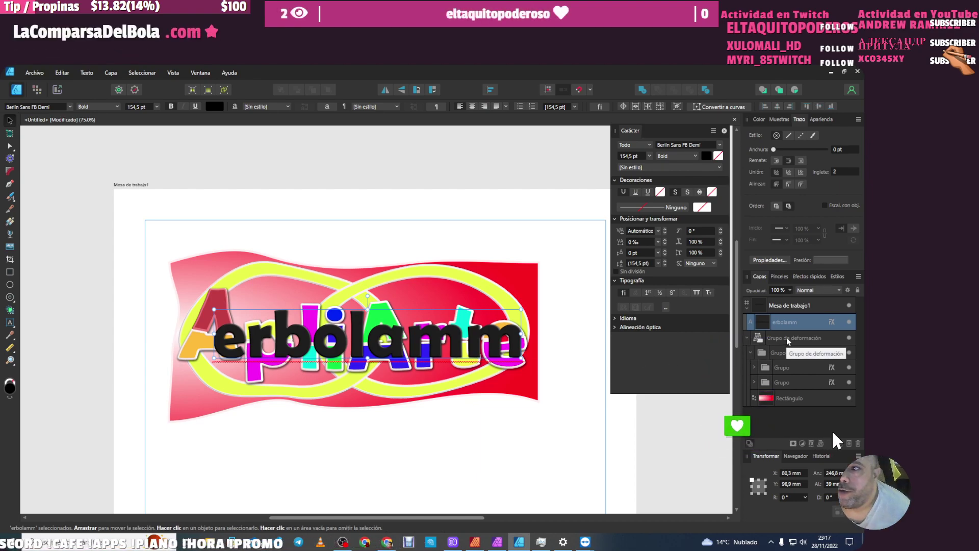
left_click(240, 74)
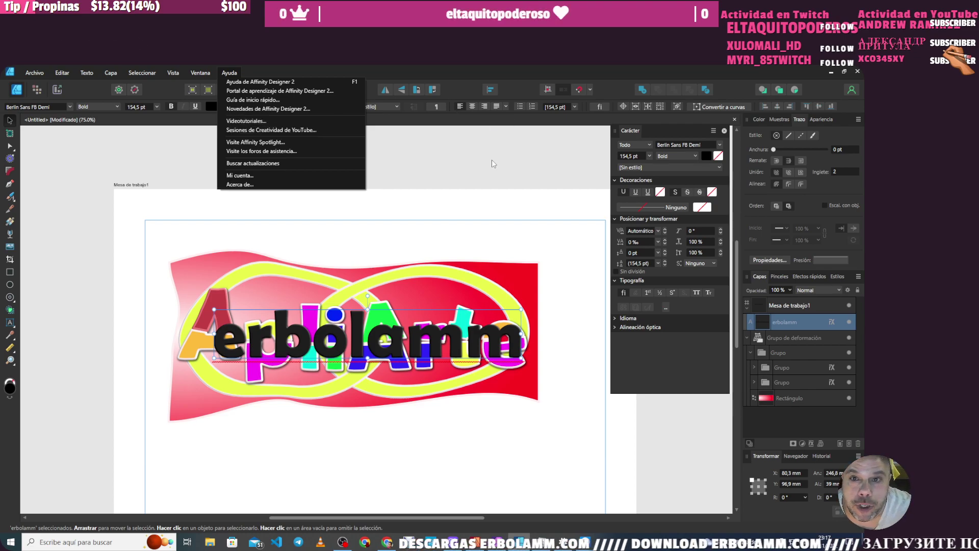
left_click(365, 344)
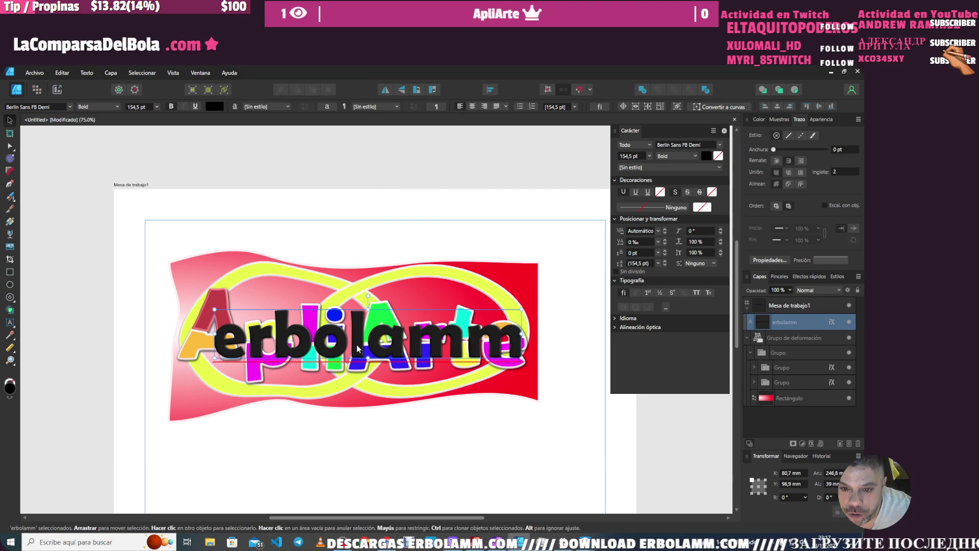
mouse_move(365, 344)
left_mouse_down()
mouse_move(383, 331)
mouse_move(370, 341)
left_mouse_up()
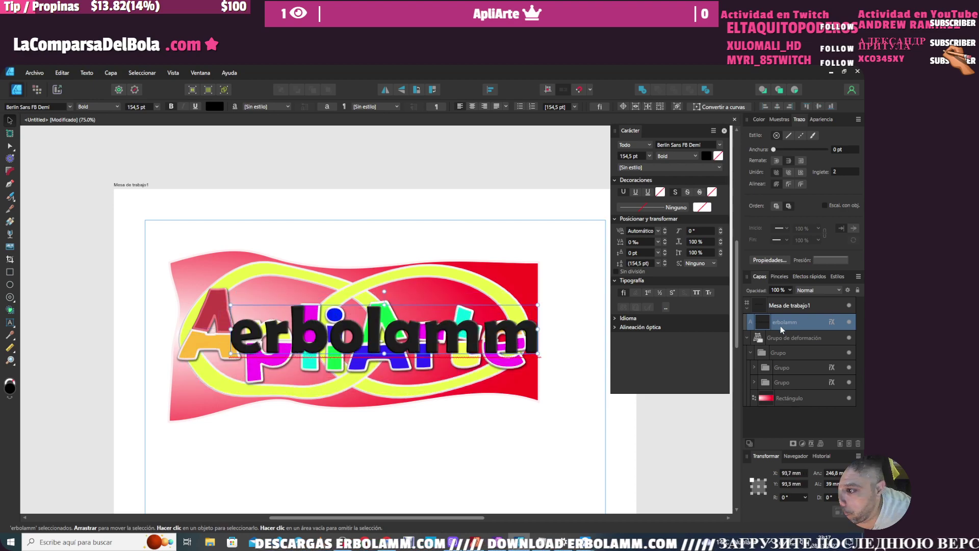
left_click_drag(781, 328, 794, 353)
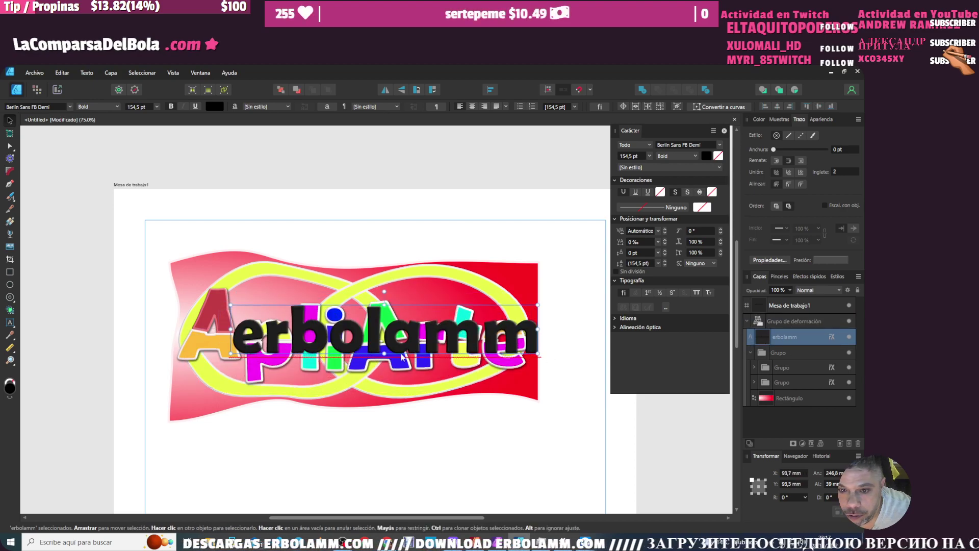
key("ctrl+z")
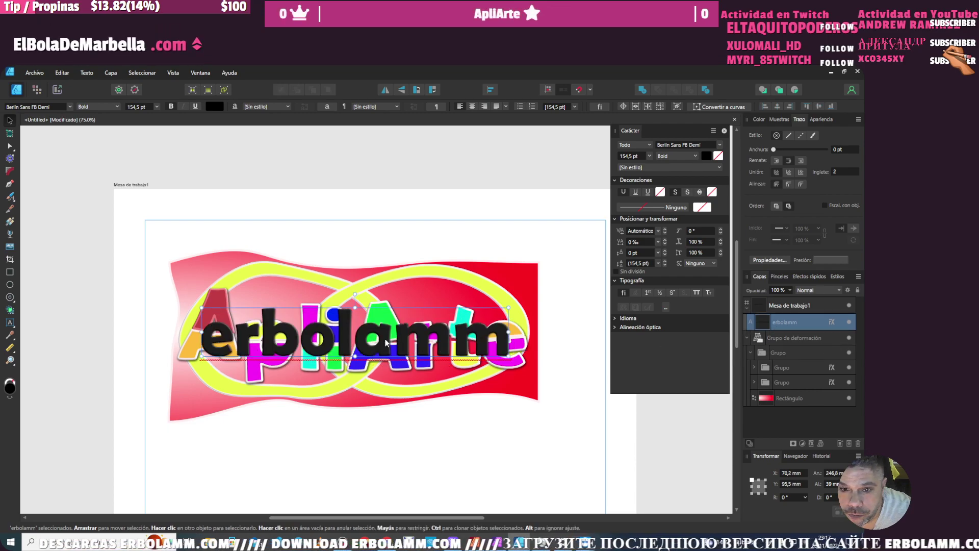
- Shrink the erbolamm text to 117.7 pt above ApliArte, briefly editing the warp mesh and text
left_click_drag(484, 316, 423, 325)
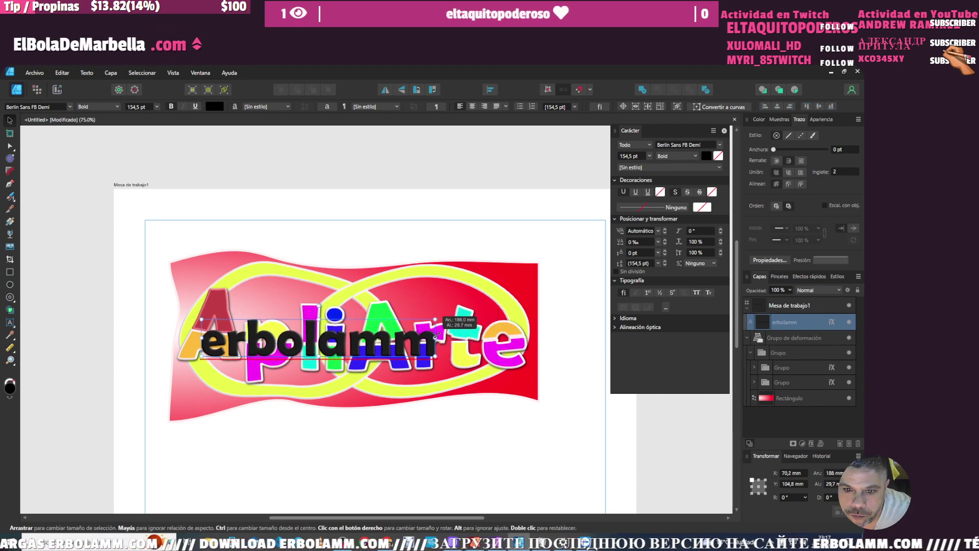
left_click_drag(331, 337, 359, 307)
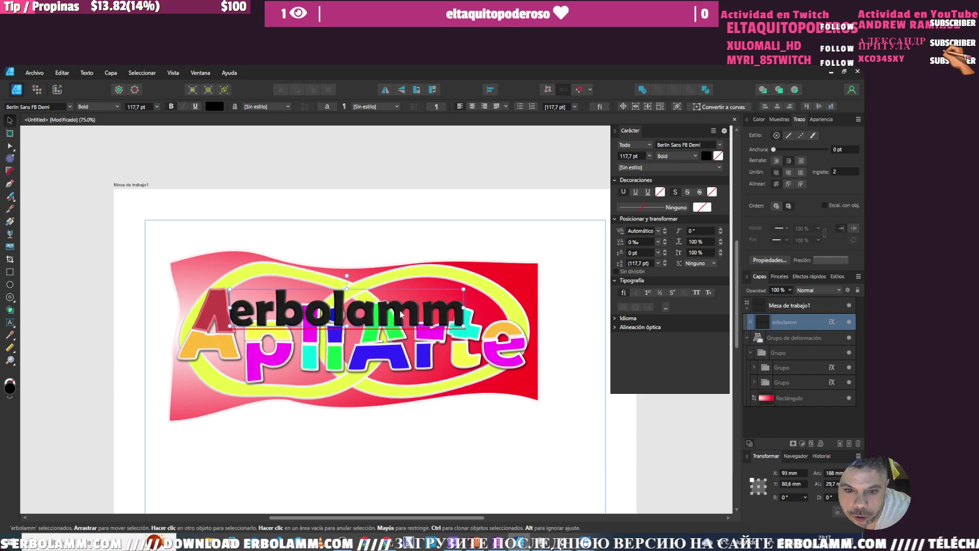
left_click(803, 339)
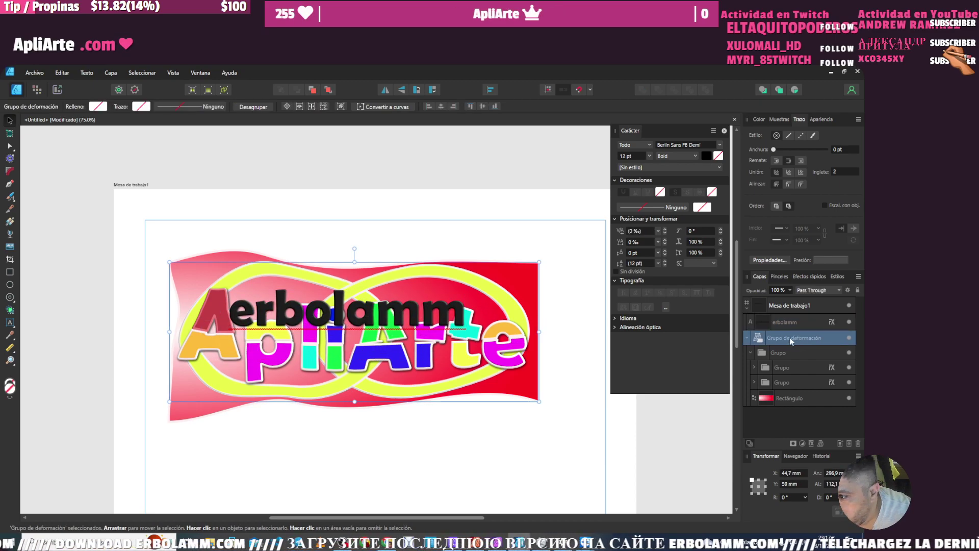
double_click(759, 338)
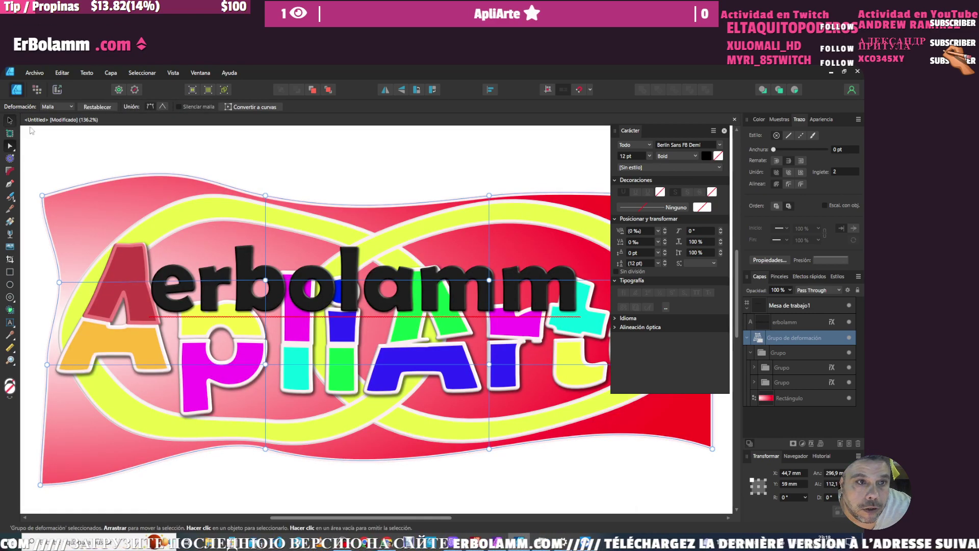
double_click(244, 291)
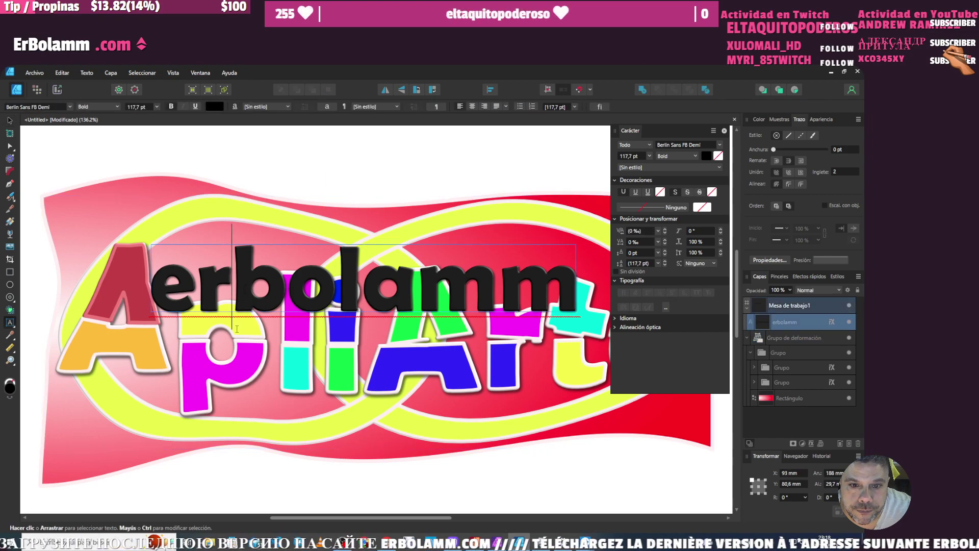
key("Escape")
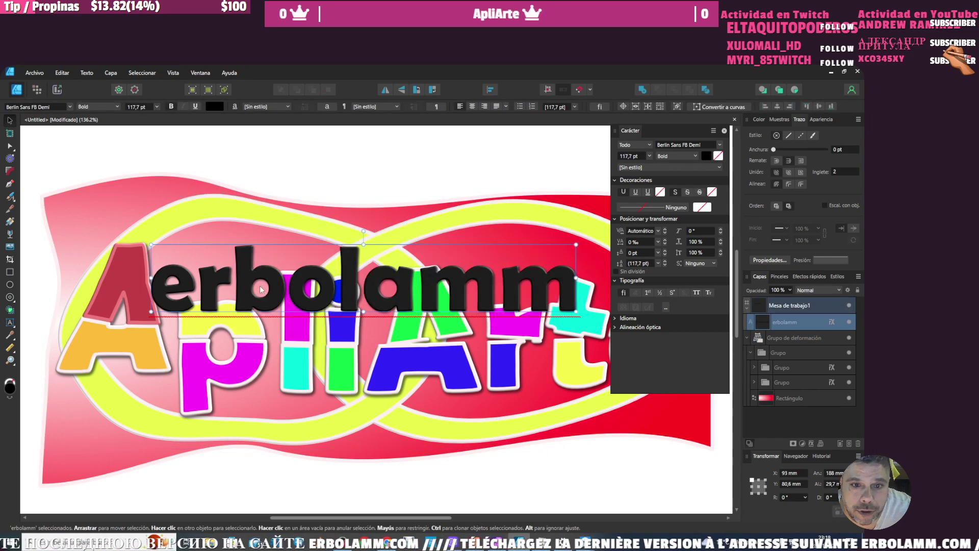
- Lower erbolamm over the ApliArte letters, try nesting it in Grupo again, and undo
left_click_drag(260, 289, 245, 353)
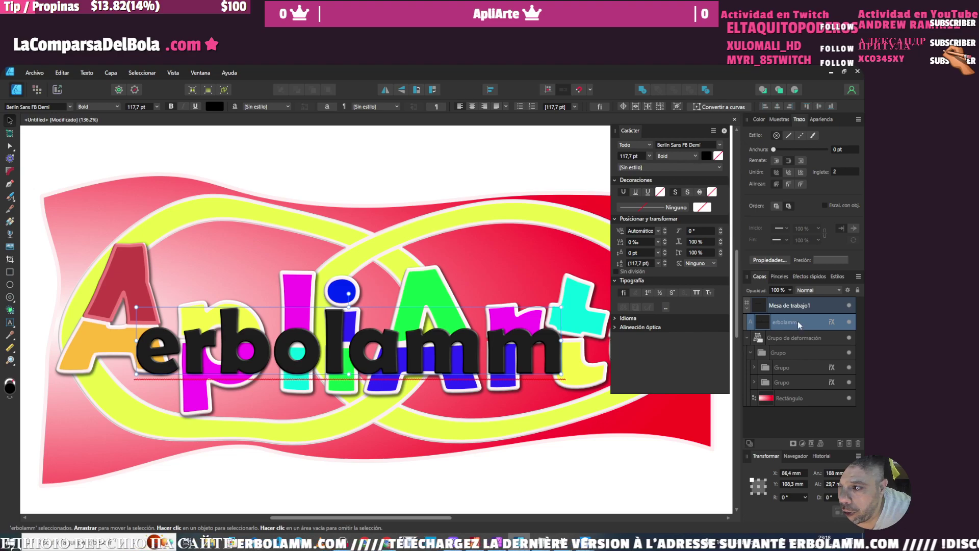
left_click_drag(799, 324, 804, 347)
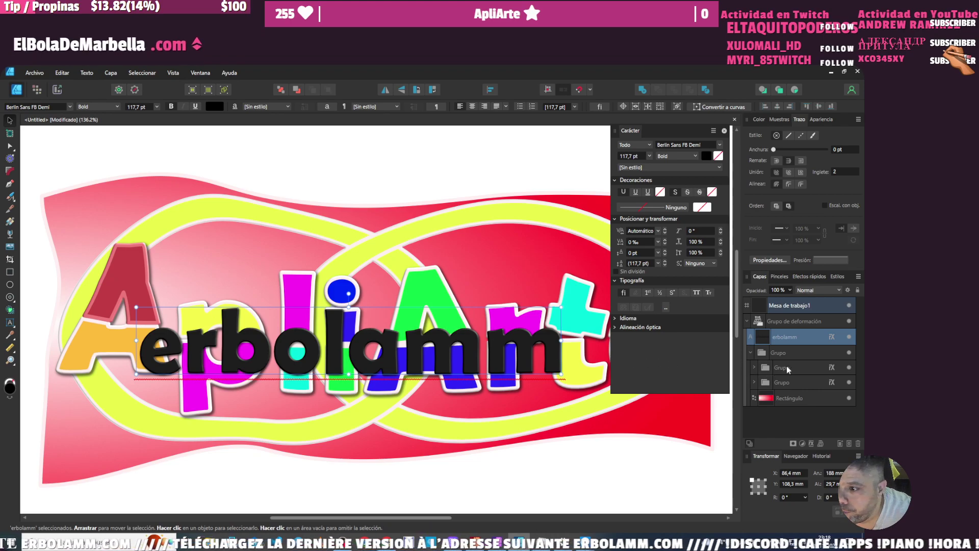
left_click_drag(794, 350, 785, 356)
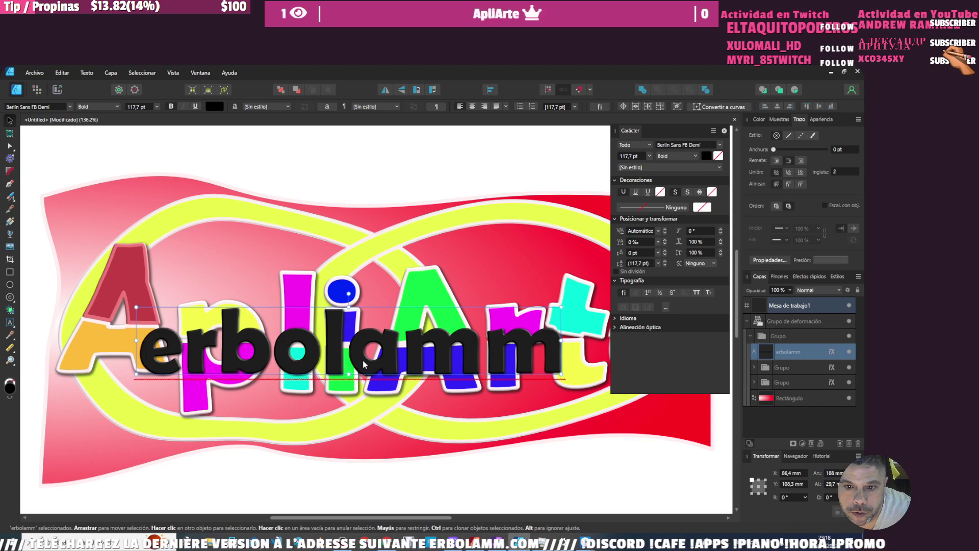
key("ctrl+z")
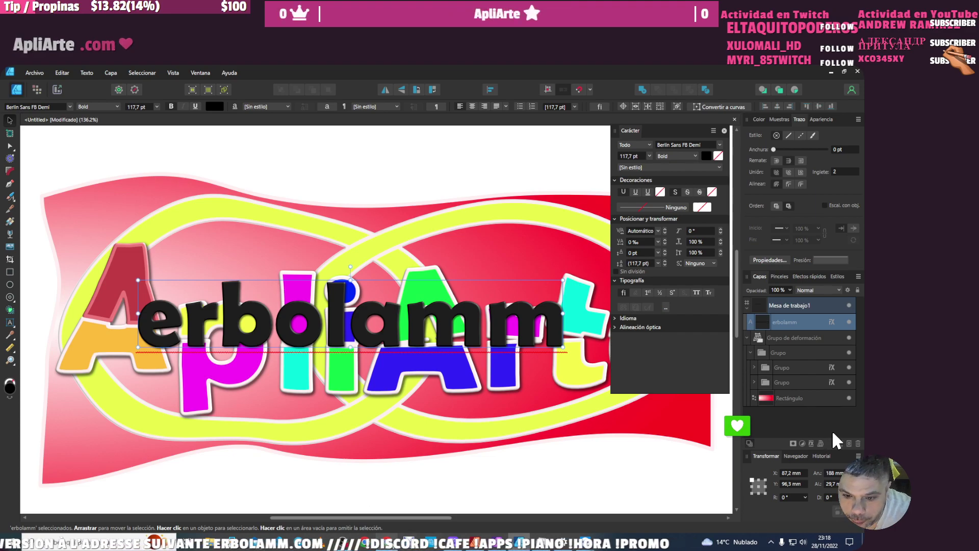
- Make a live-stream clip from Twitch's Gestor del stream, then return to the Affinity tweet
key("alt+Tab")
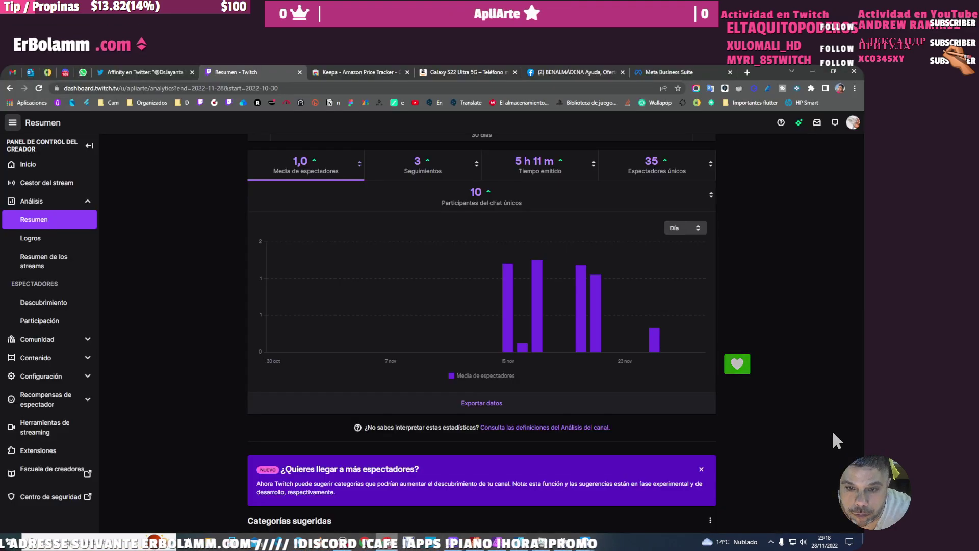
left_click(91, 180)
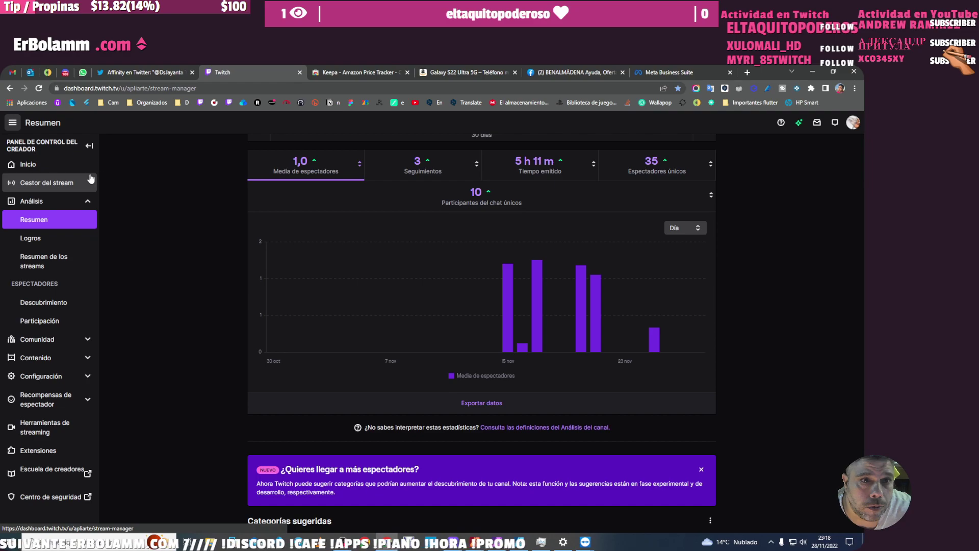
left_click(207, 176)
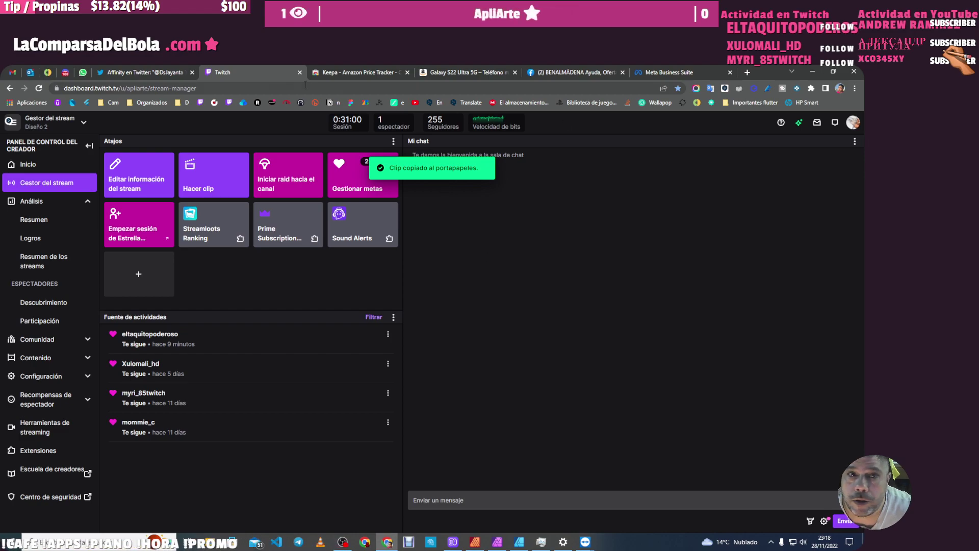
left_click(135, 73)
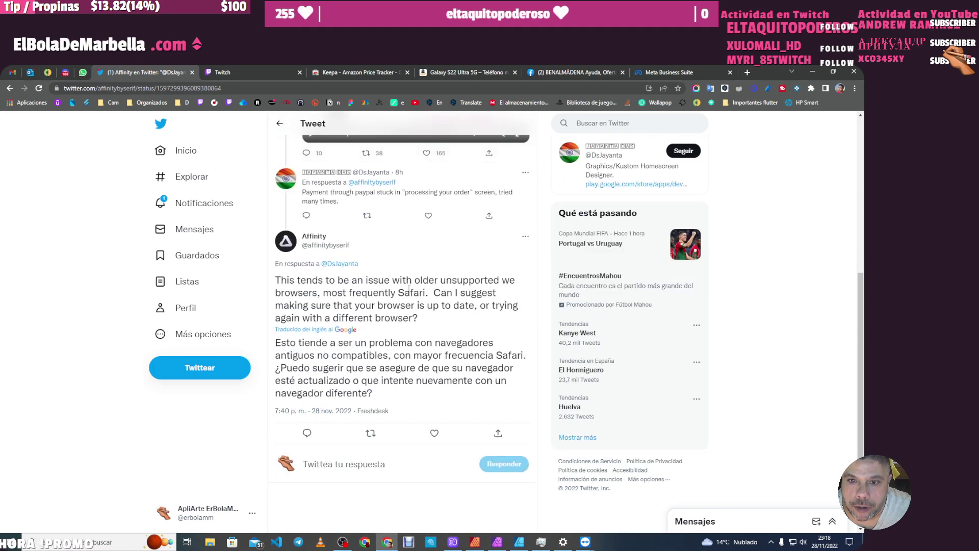
- Reply with the clip link: 'al mover el texto dentro de un grupo de deformación, el texto sale fuera del grupo'
left_click(321, 339)
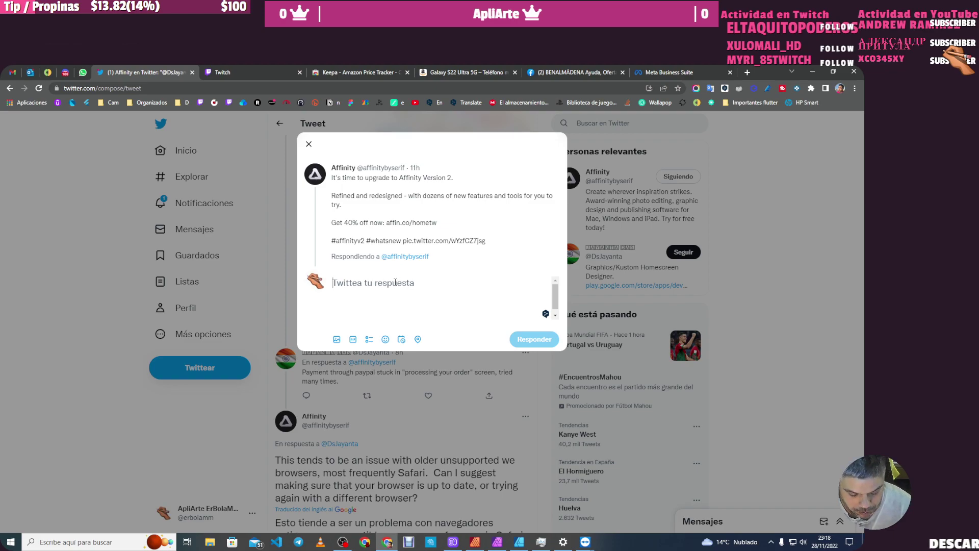
key("ctrl+v")
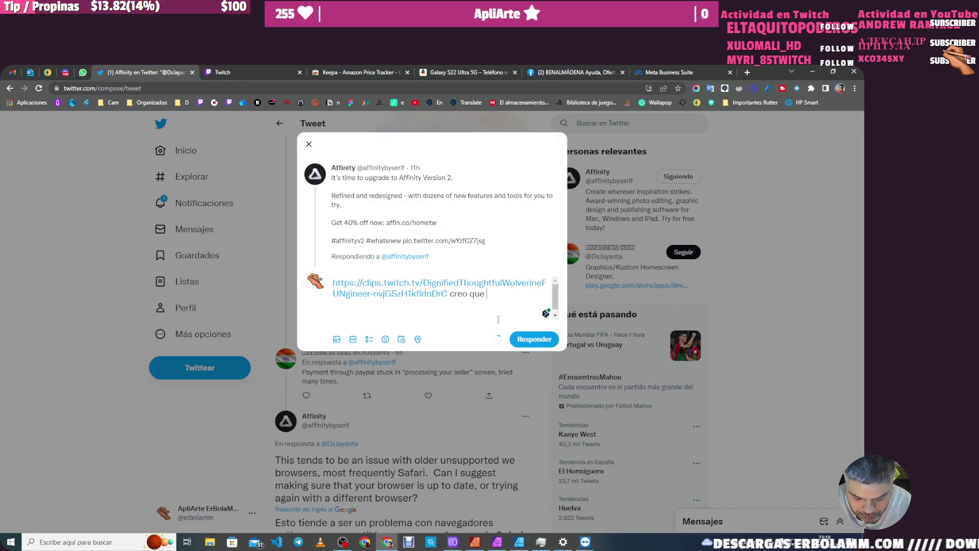
type("hay un error al sacar el t")
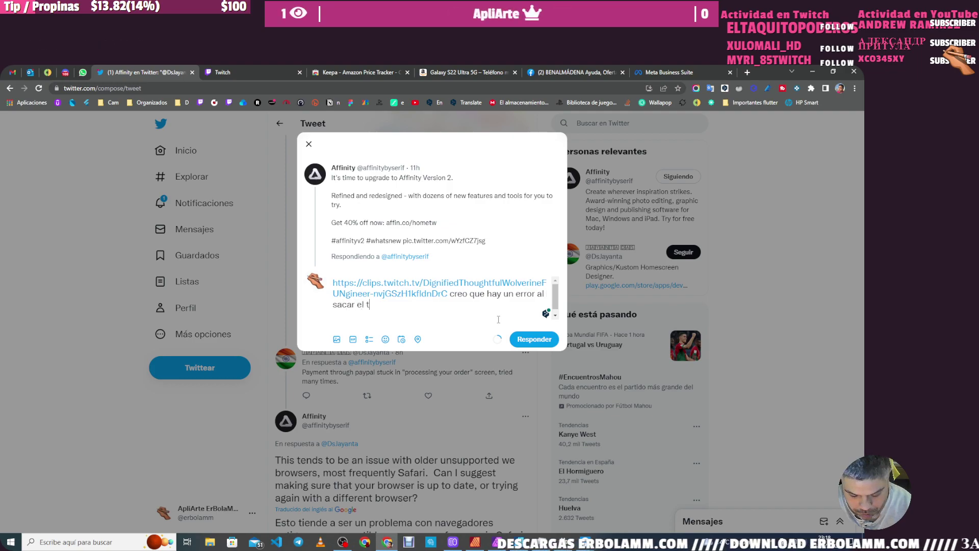
key("BackSpace")
key("BackSpace")
key("BackSpace")
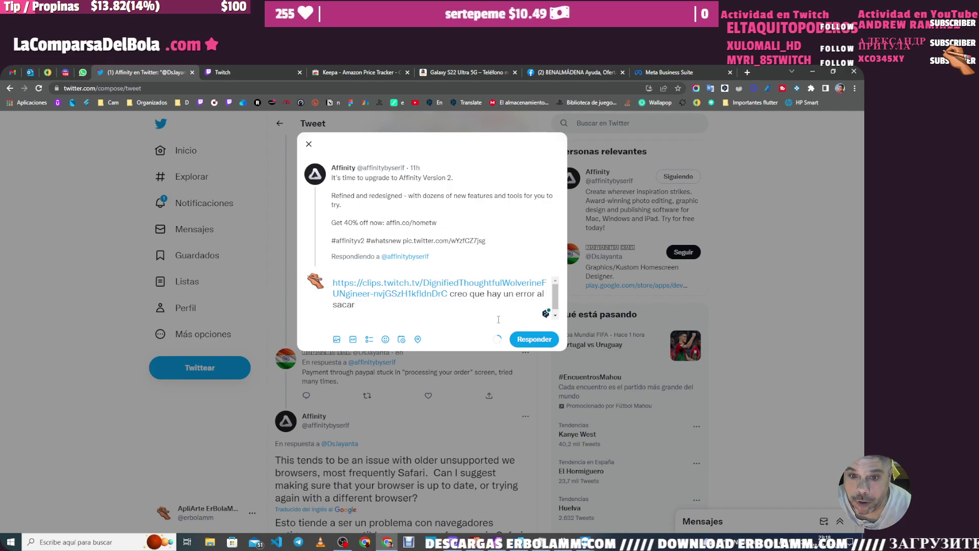
key("BackSpace")
key("BackSpace")
key("BackSpace")
key("BackSpace")
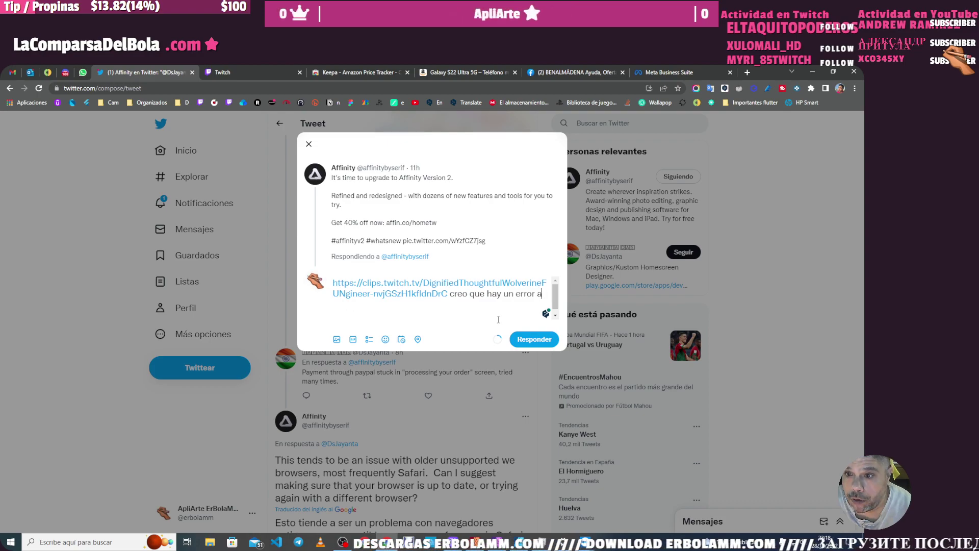
type(",al")
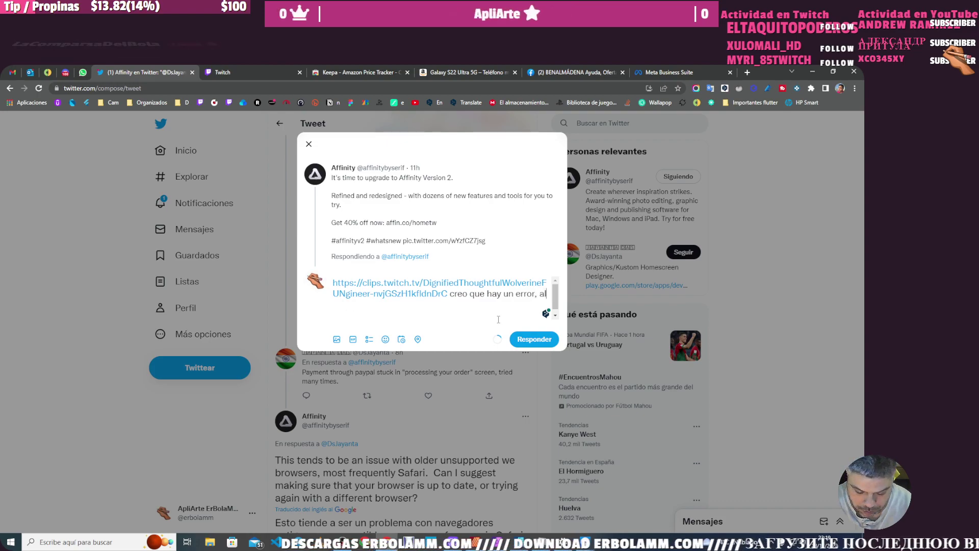
type(" mover el t")
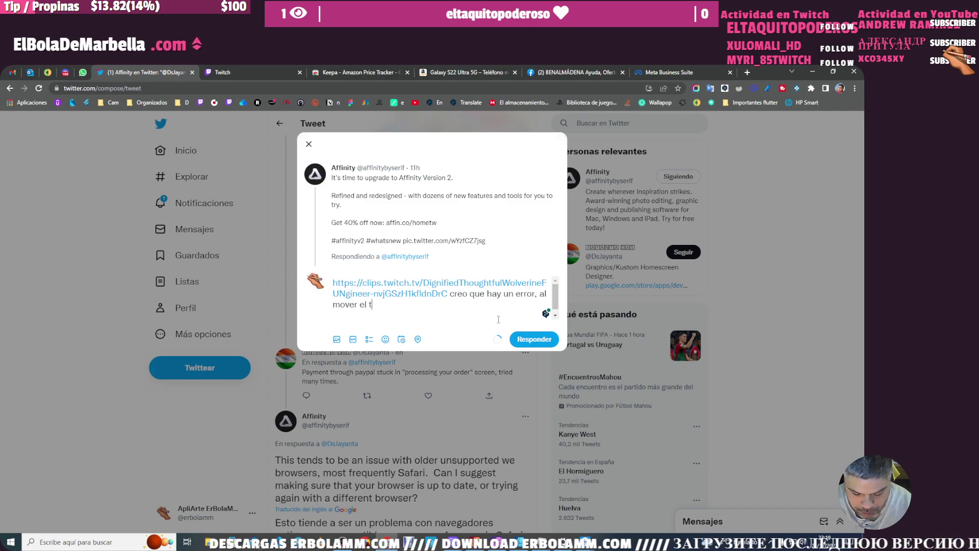
type("exto dentro")
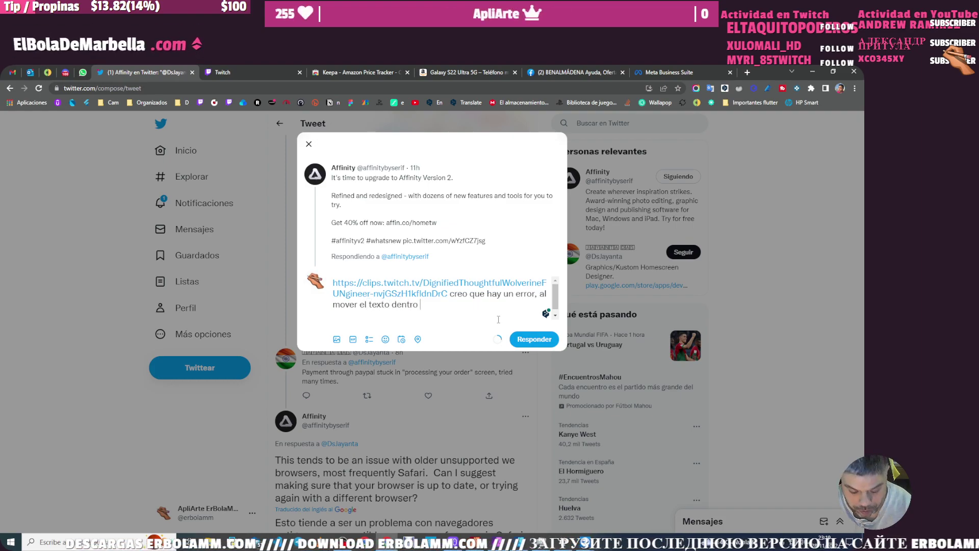
type(" de")
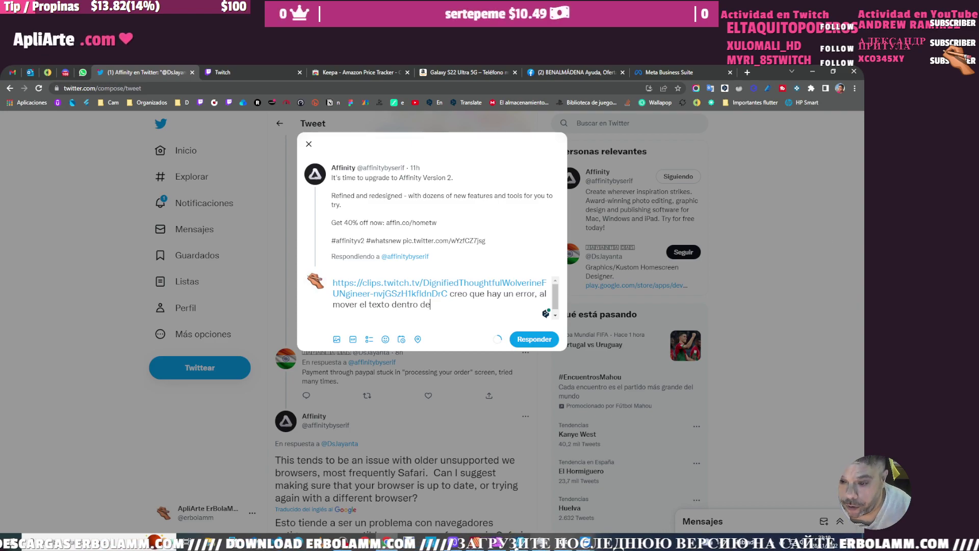
key("alt+Tab")
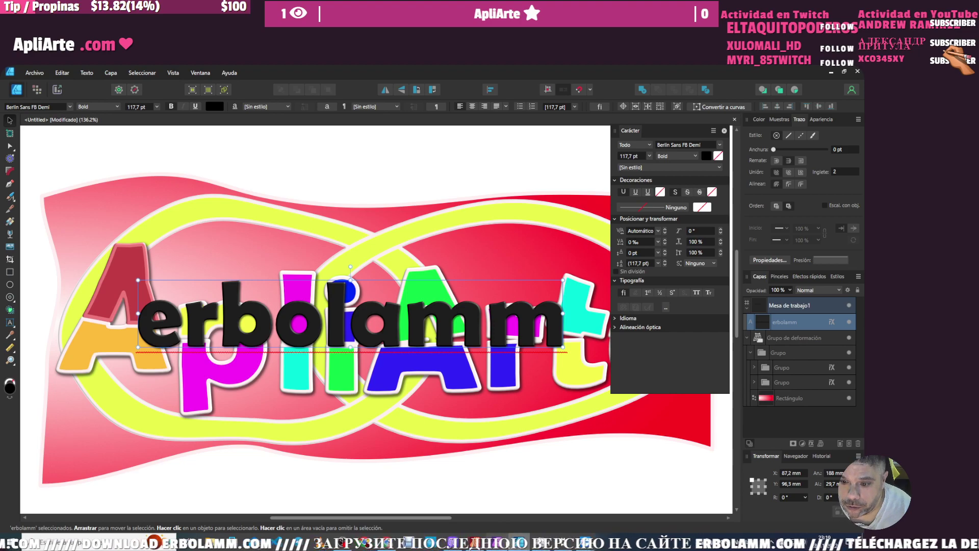
key("alt+Tab")
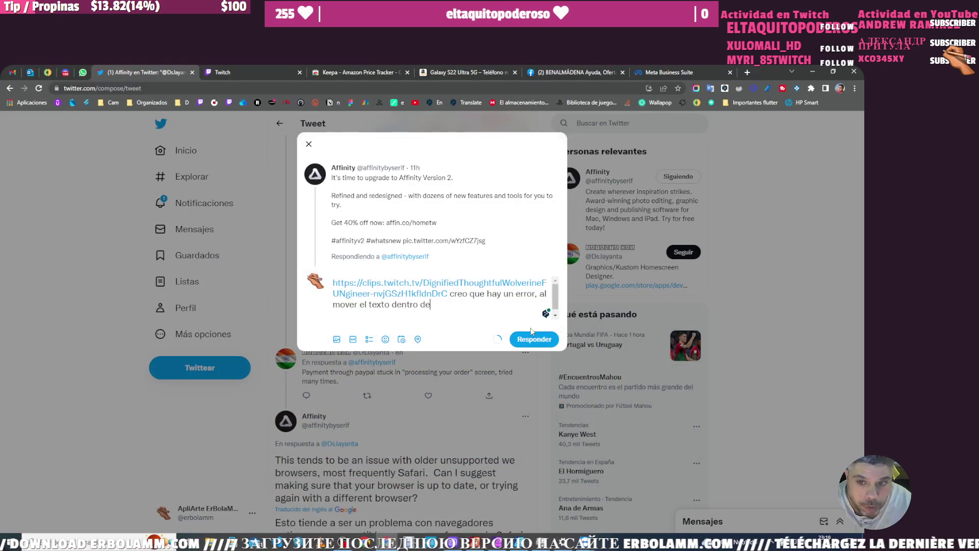
type("un gru")
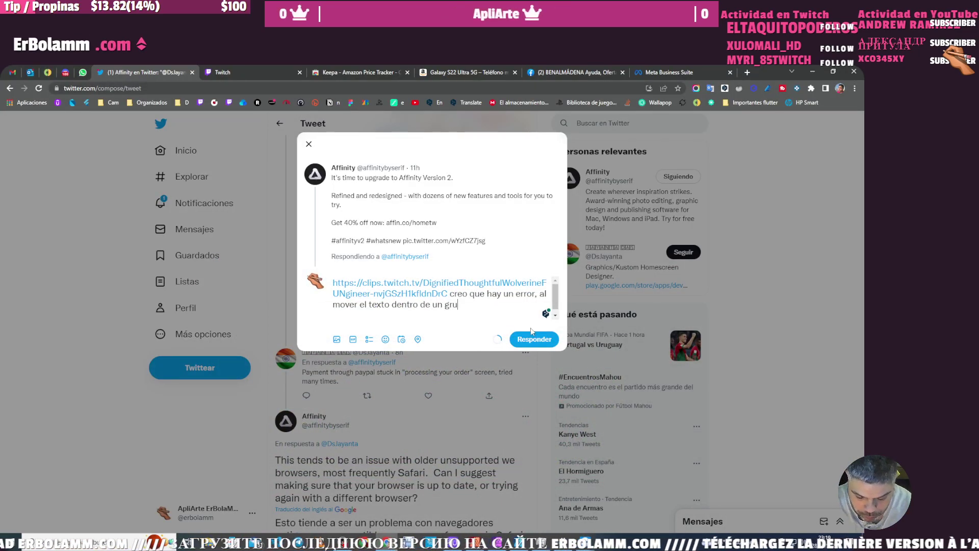
type("po de def")
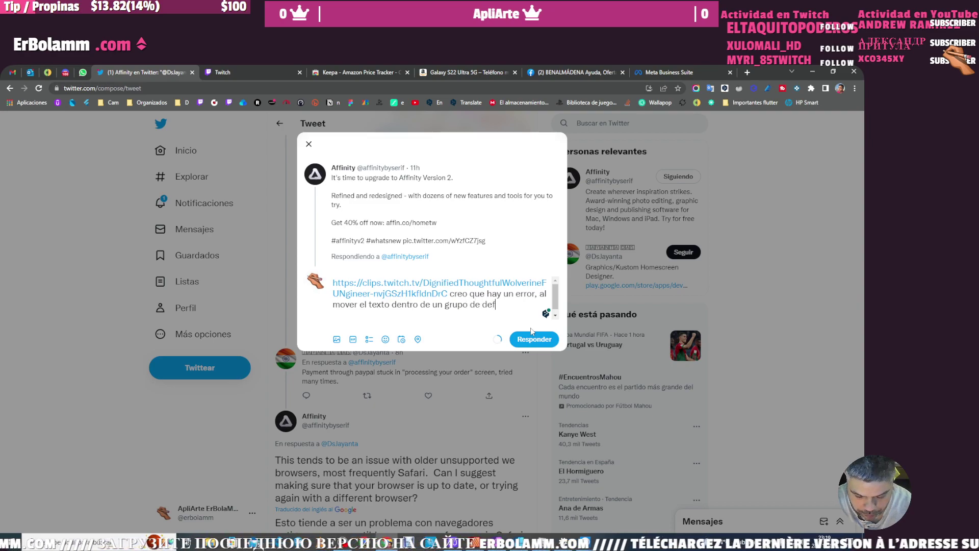
type("ormaci")
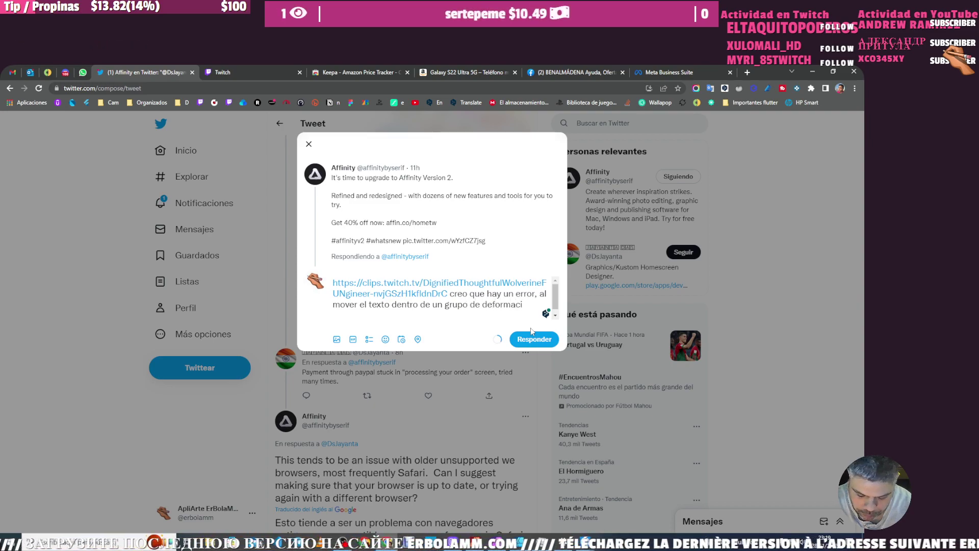
type("ón,")
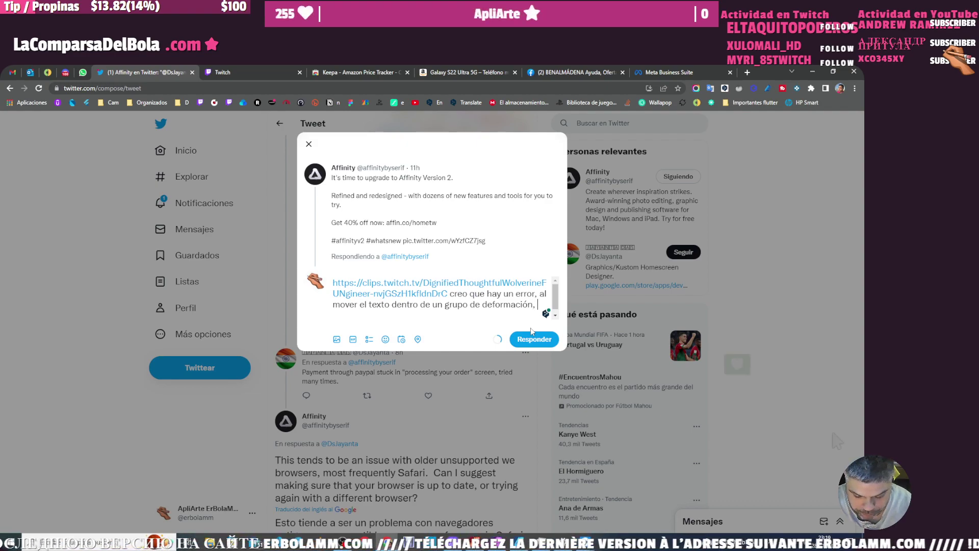
type(" el text")
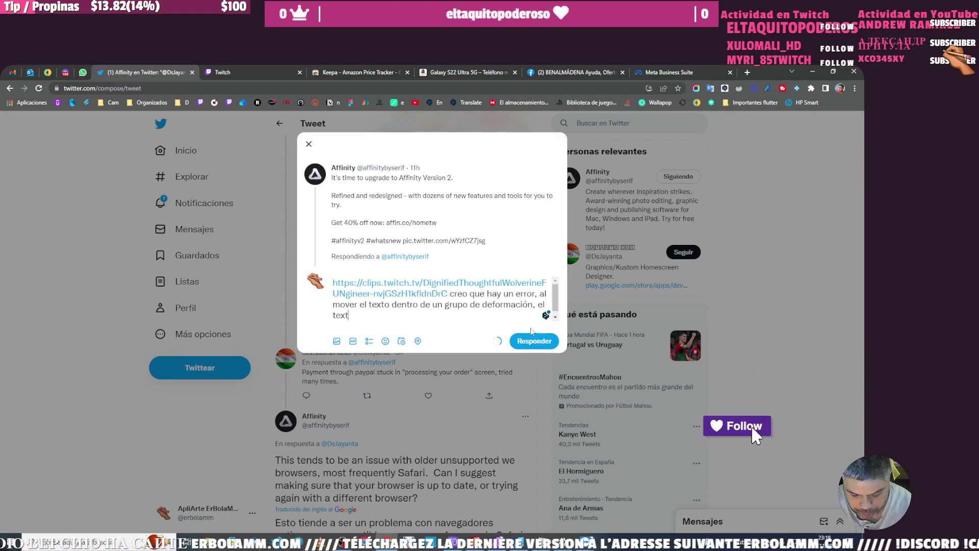
type("o sale fuera del gr")
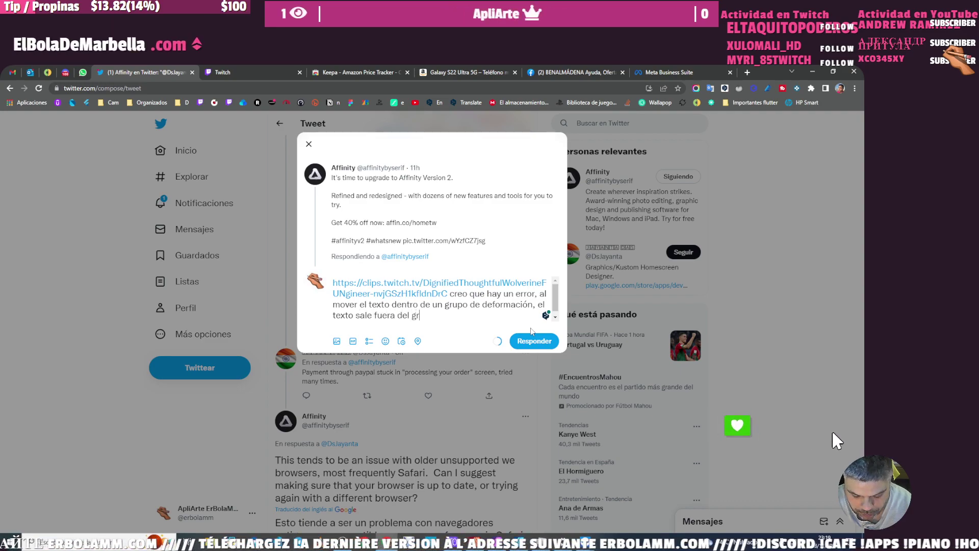
type("upo")
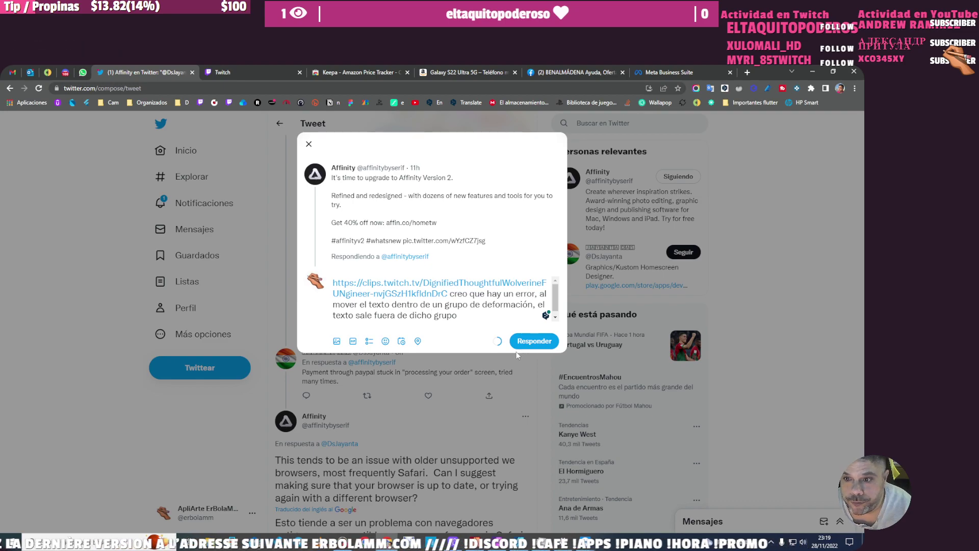
left_click(535, 342)
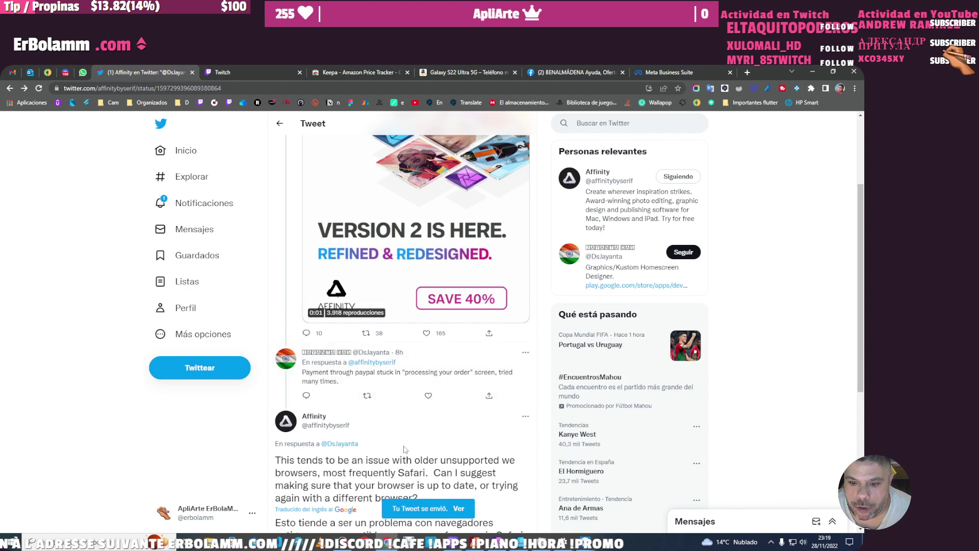
- Open the sent reply, play its Twitch clip, then visit Notificaciones and open Windows search
scroll(426, 443, "down", 3)
left_click(458, 509)
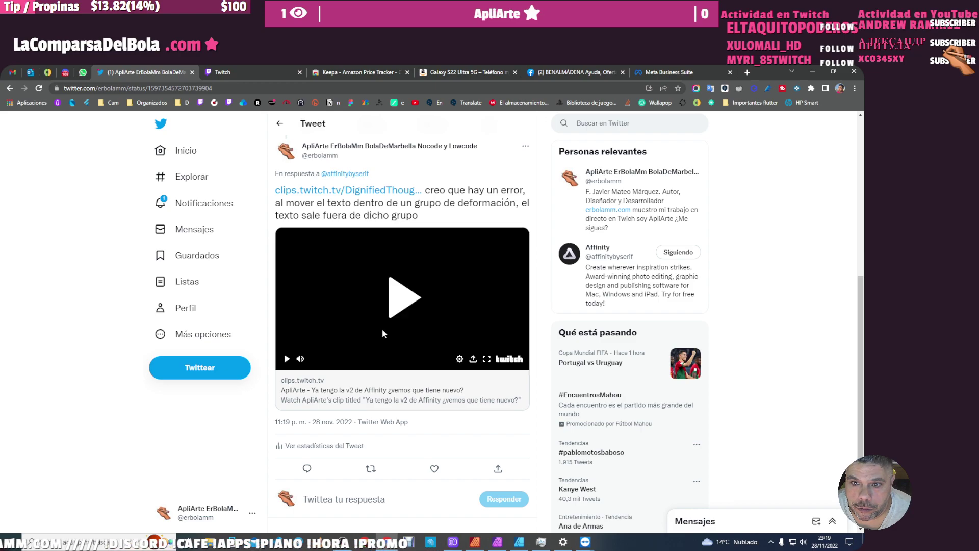
left_click(393, 320)
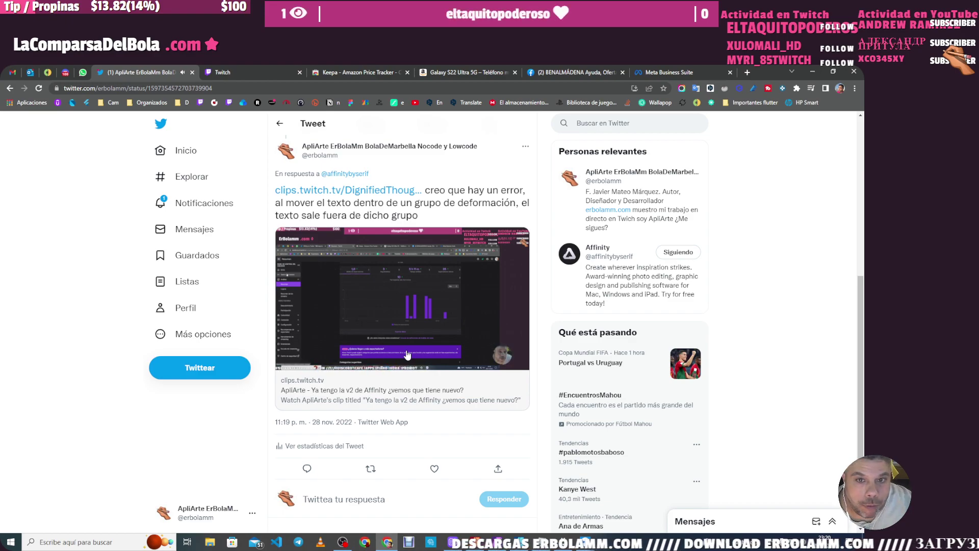
left_click(241, 204)
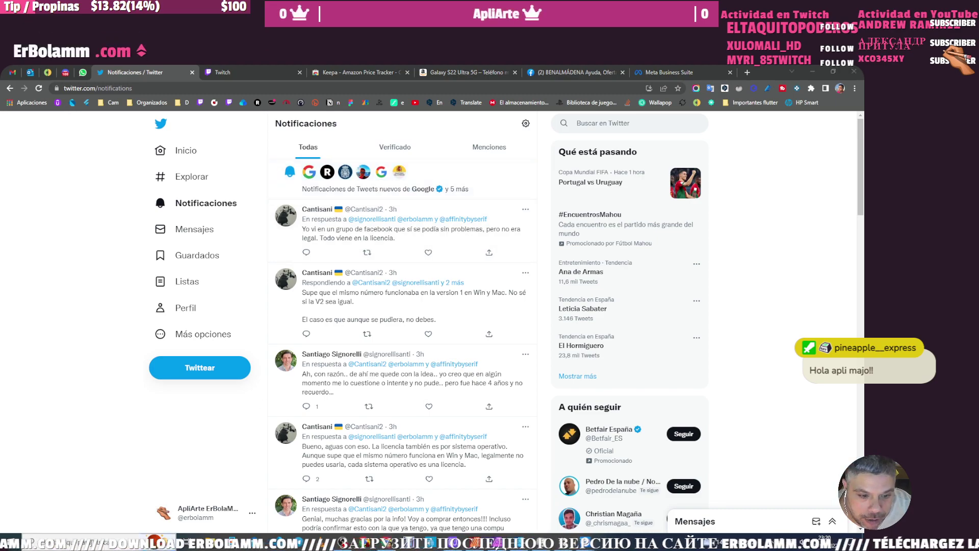
left_click(95, 536)
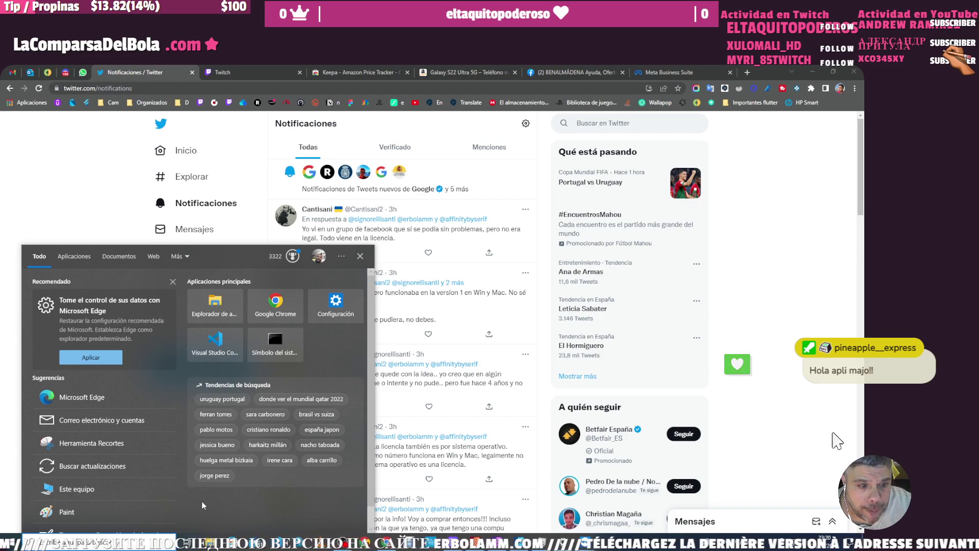
- Scroll the Start menu's app list down to T and launch Touch Portal
left_click(10, 542)
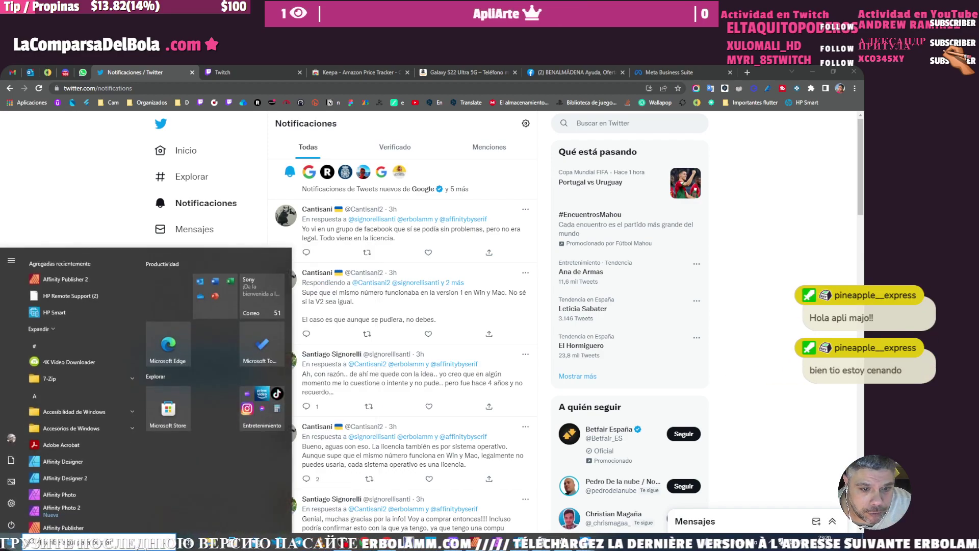
scroll(71, 386, "down", 3)
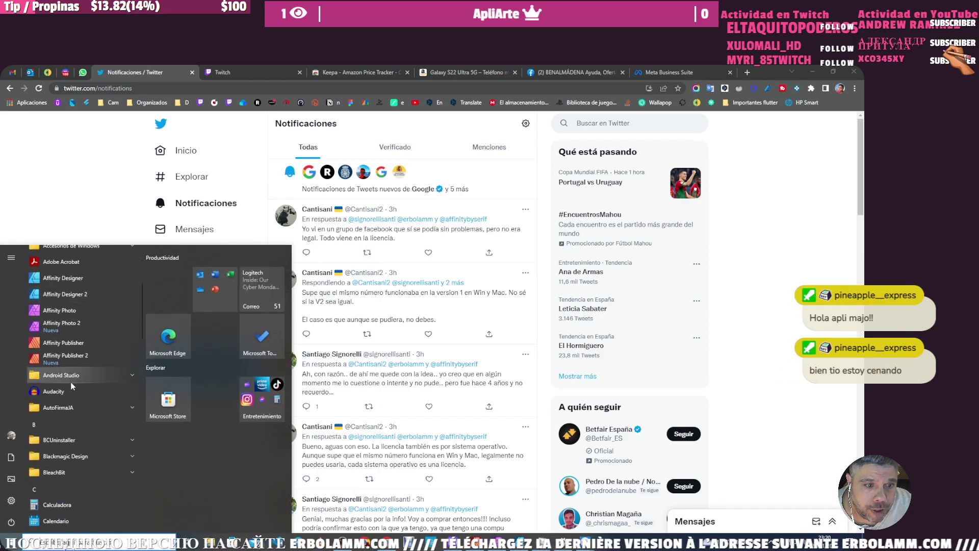
scroll(72, 387, "down", 2)
scroll(72, 386, "down", 3)
scroll(71, 387, "down", 2)
scroll(71, 387, "down", 2)
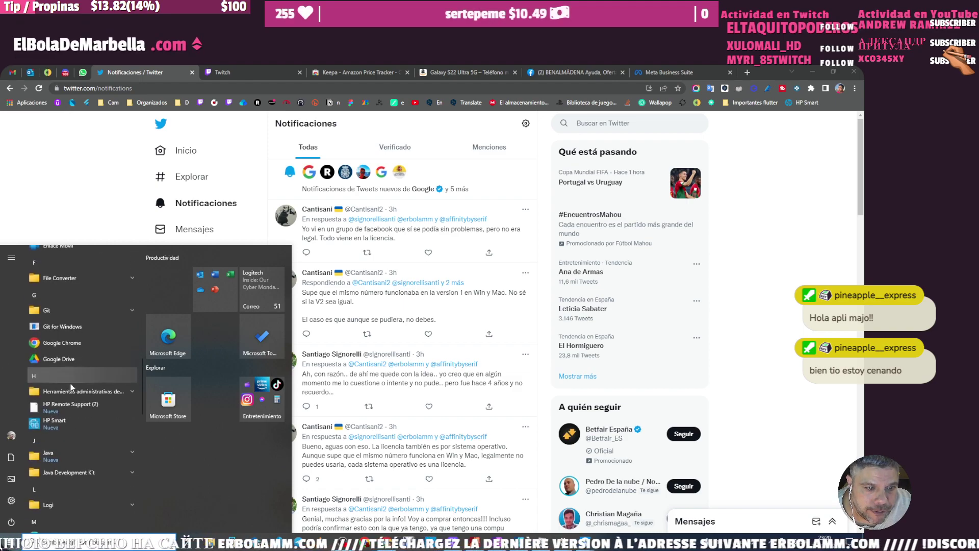
scroll(71, 389, "down", 2)
scroll(70, 390, "down", 2)
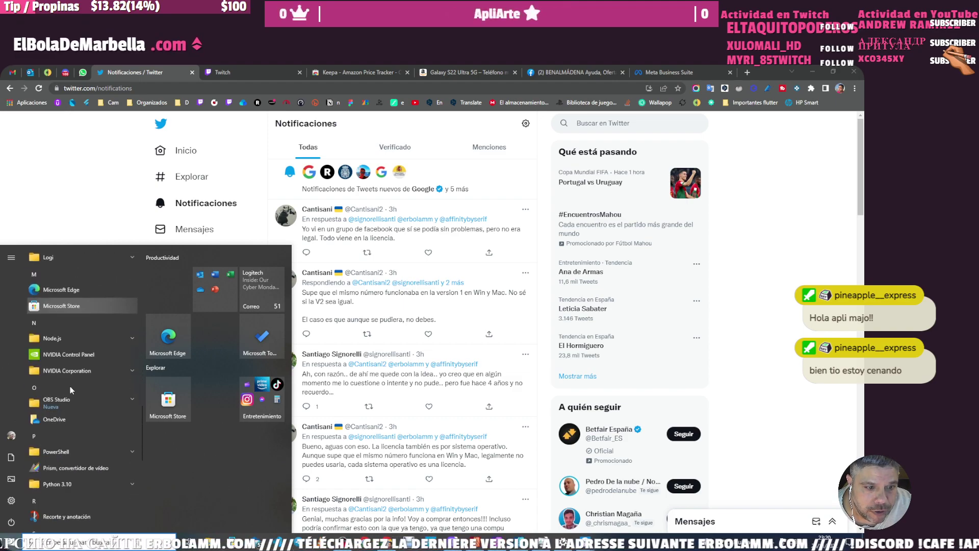
scroll(70, 390, "down", 2)
scroll(70, 390, "down", 2)
scroll(70, 390, "down", 2)
scroll(70, 387, "down", 2)
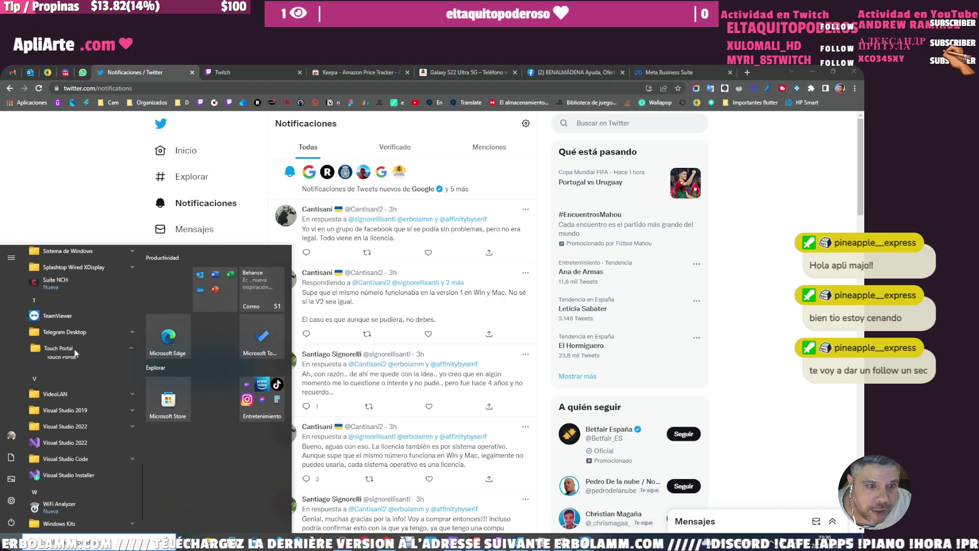
left_click(74, 364)
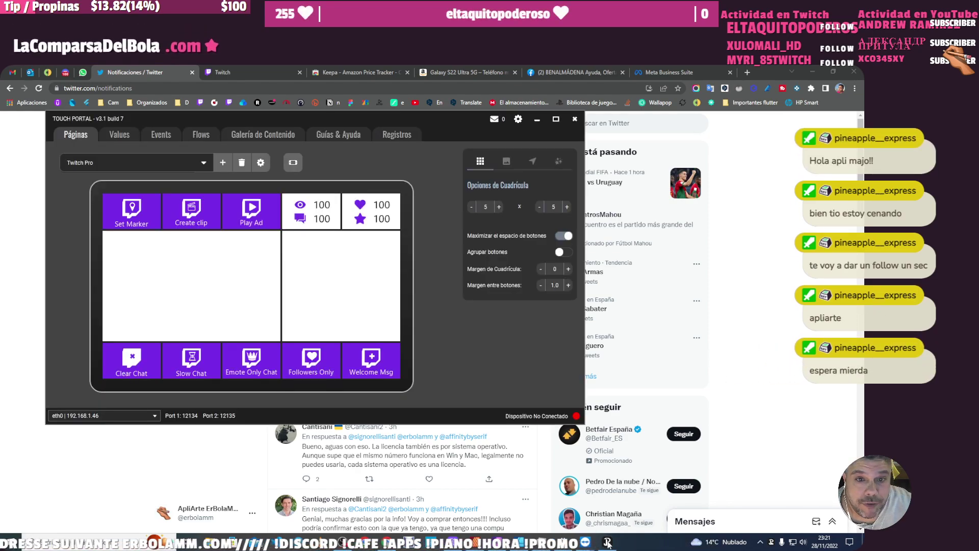
- Show Touch Portal's Events list with the 'hola' Twitch chat event
left_click(163, 135)
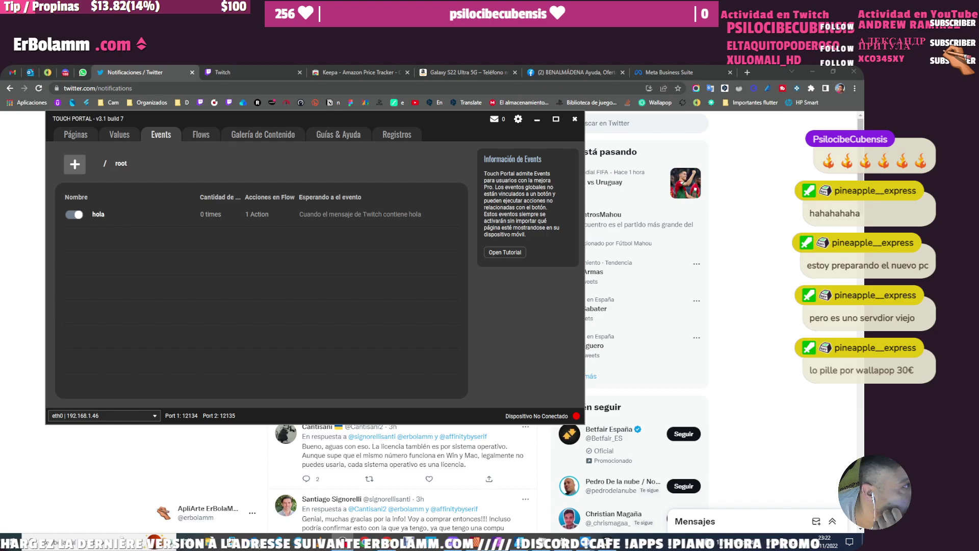
- Turn off OBS Studio's live preview by unchecking Habilitar previsualización
key("alt+Tab")
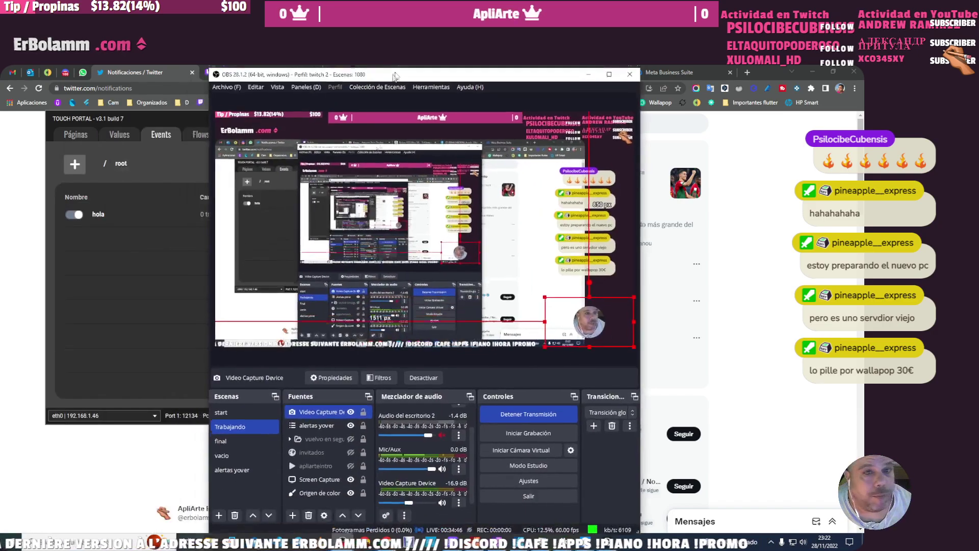
left_click(367, 95)
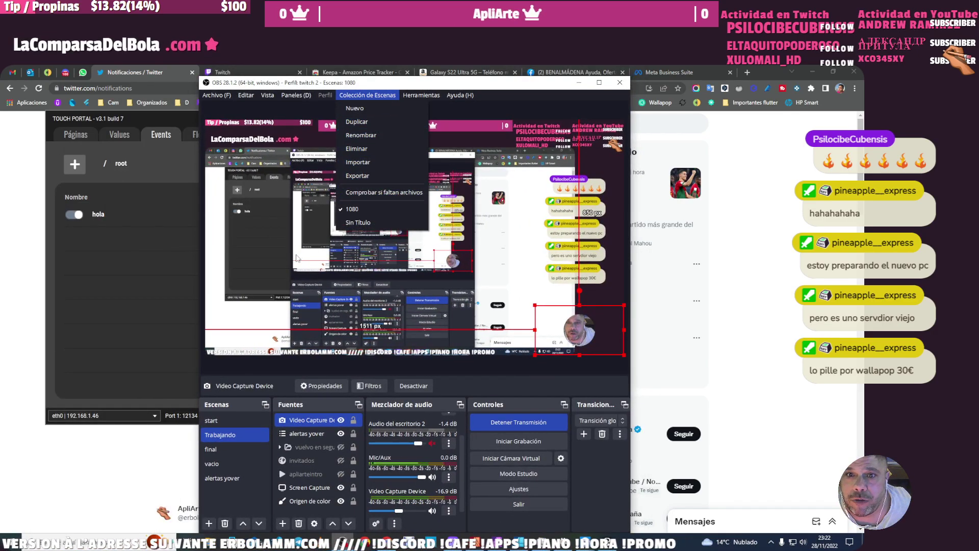
right_click(297, 215)
left_click(358, 74)
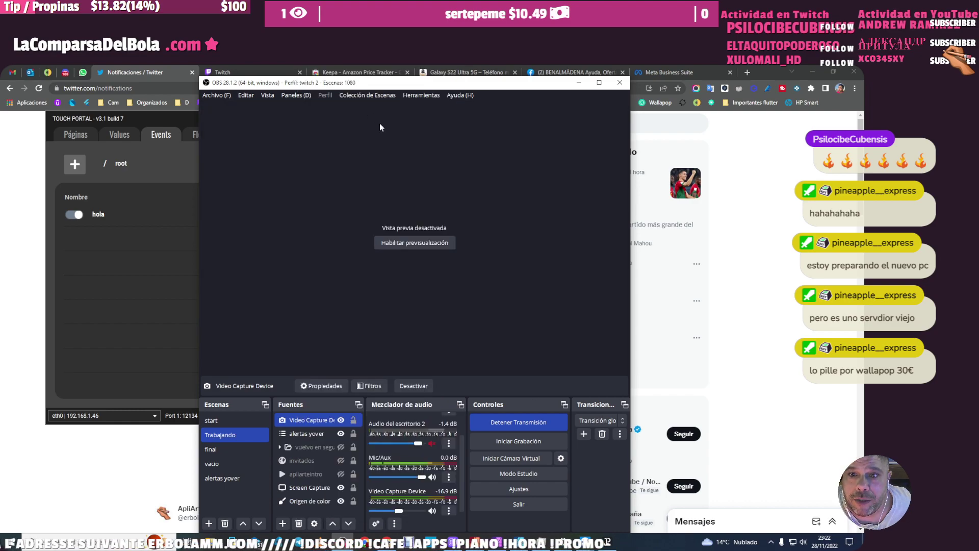
- Add then remove the Chat panel, minimize OBS, and return to the Twitch stream manager
left_click(294, 96)
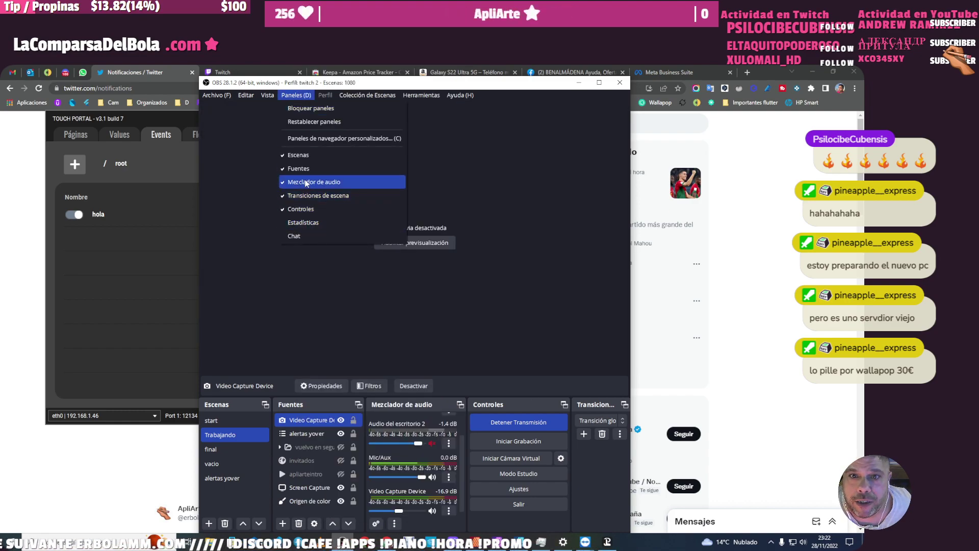
left_click(309, 235)
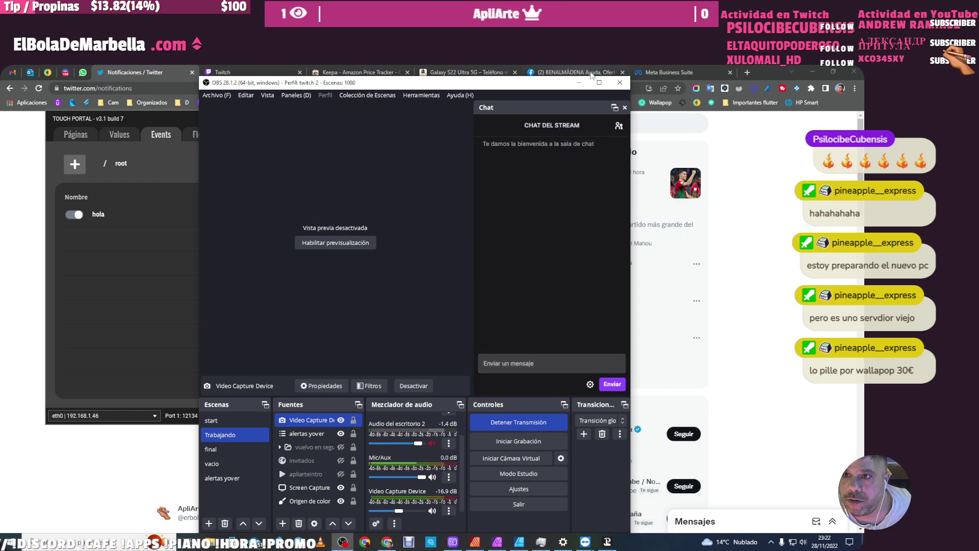
left_click(625, 109)
left_click(504, 334)
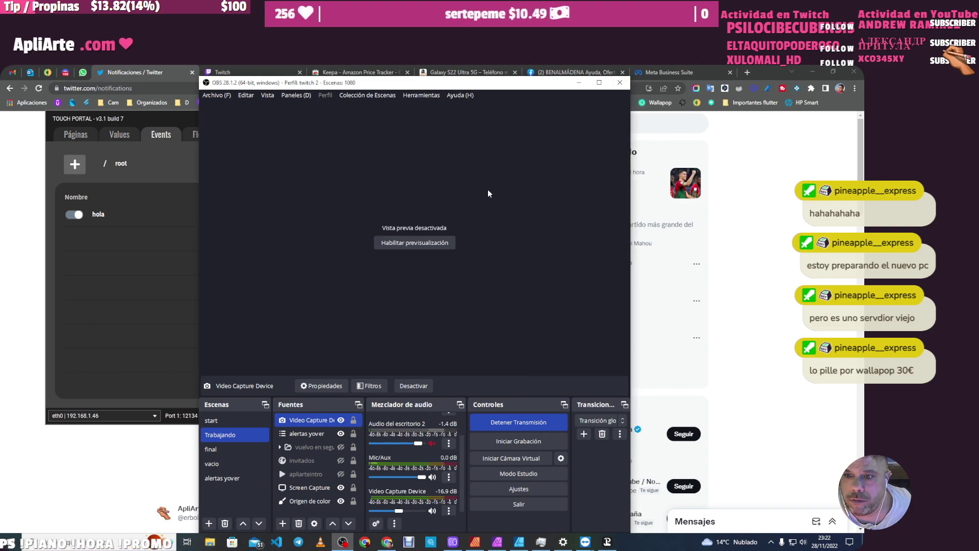
left_click(579, 82)
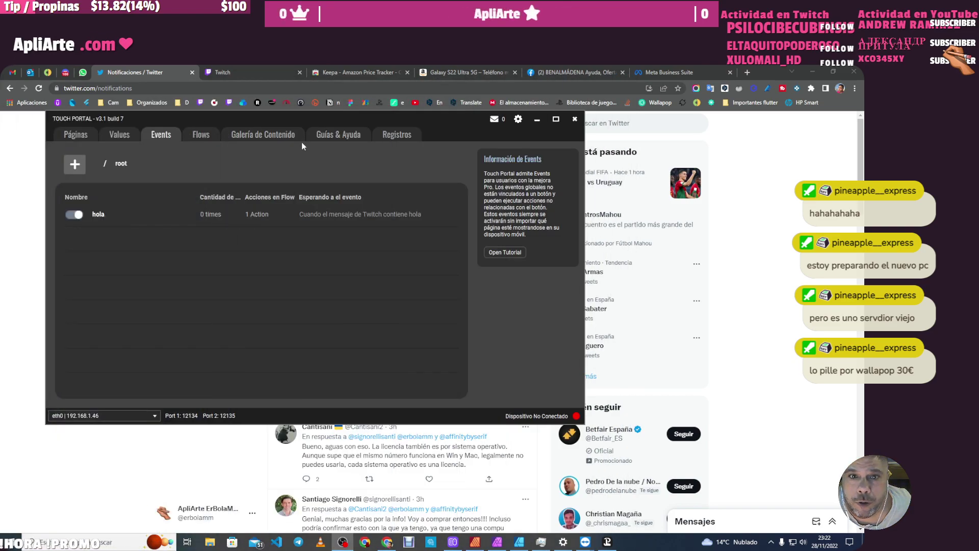
left_click(260, 74)
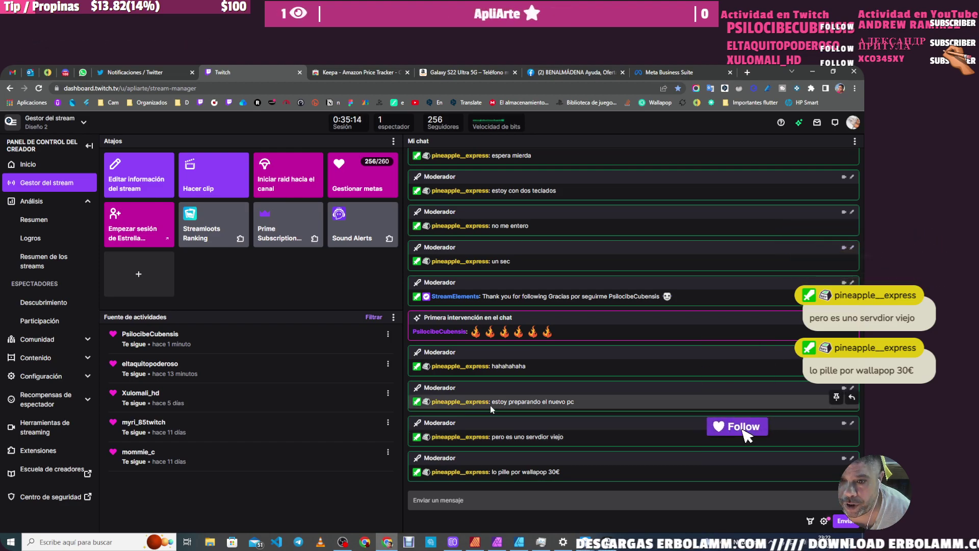
- Accept the chat rules and send '!promo pineapple_express' in the stream chat, then scroll up
left_click(480, 499)
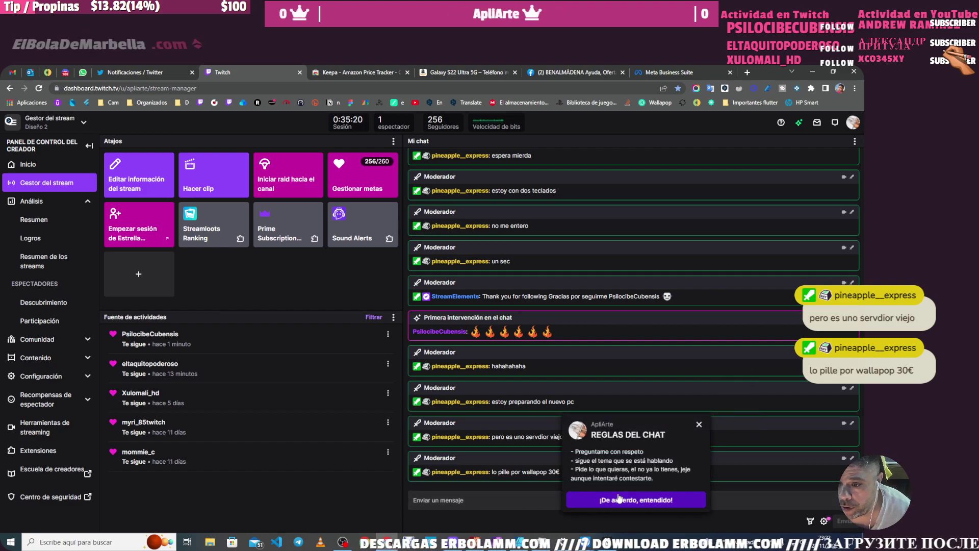
left_click(592, 500)
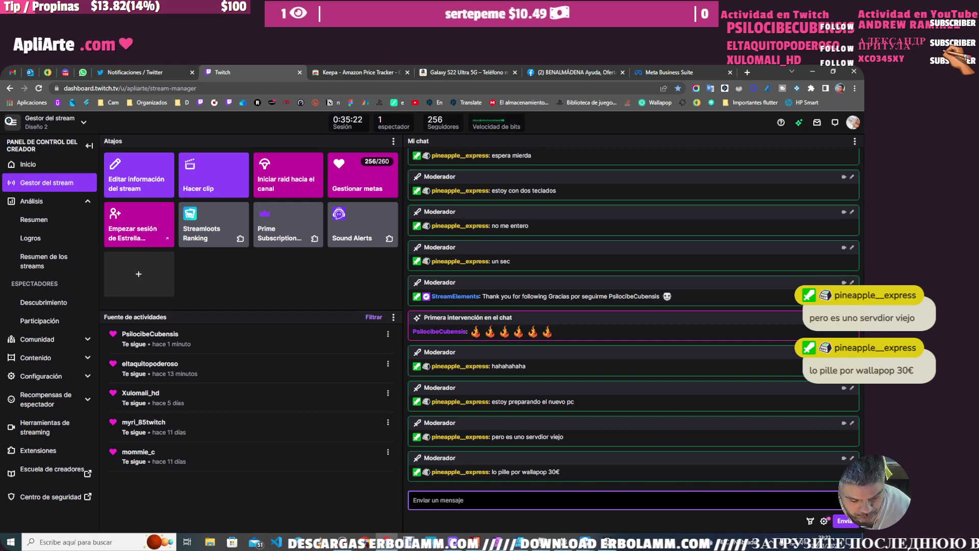
type("!promo")
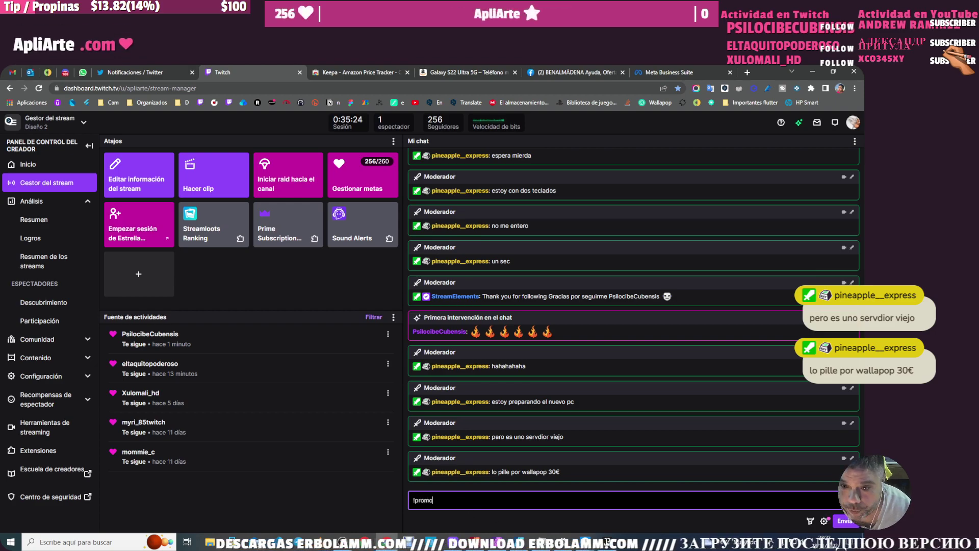
left_click_drag(489, 472, 433, 473)
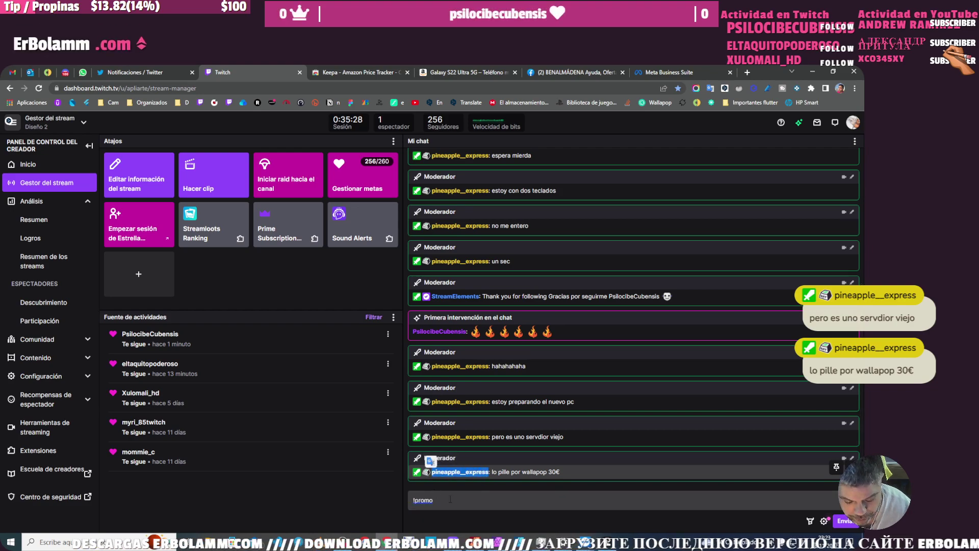
left_click(837, 500)
type("pineapple_express")
key("Return")
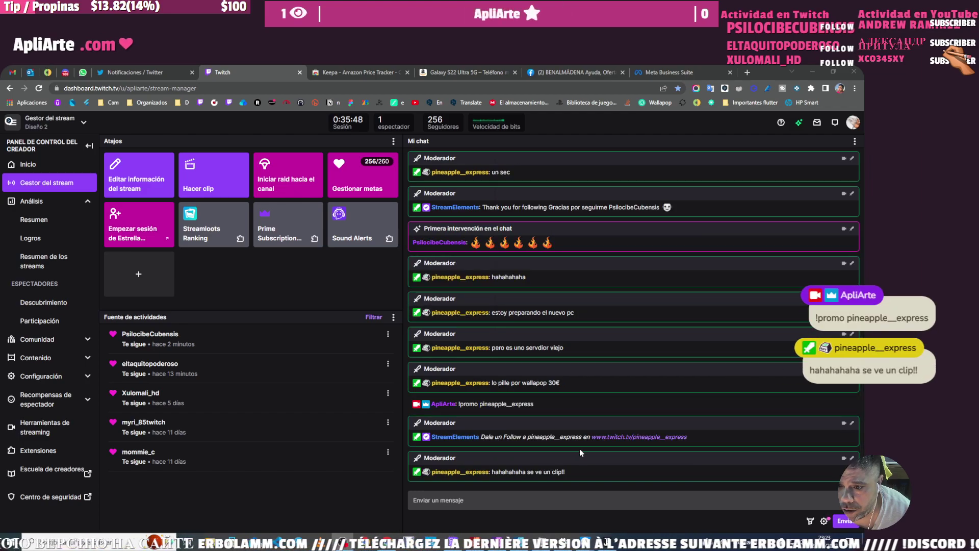
scroll(559, 475, "up", 5)
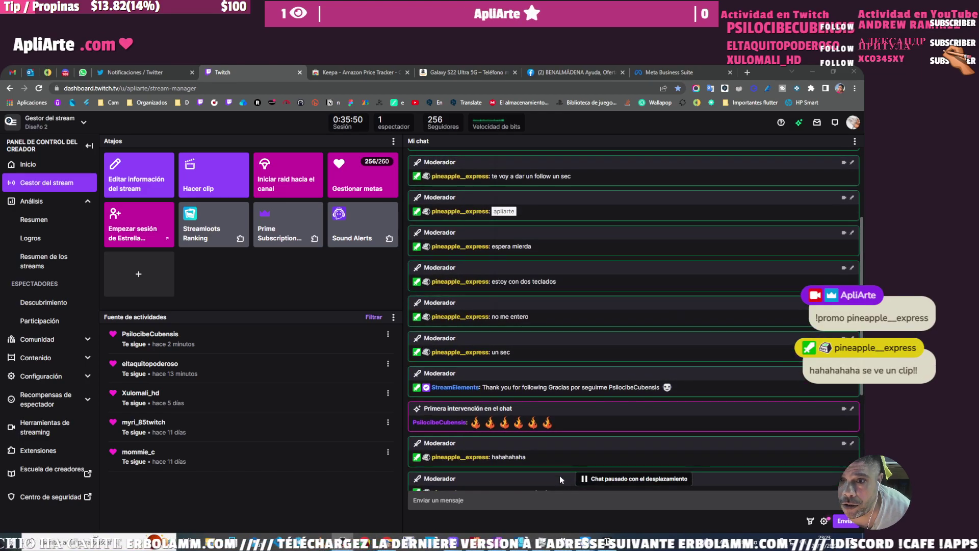
scroll(557, 475, "up", 3)
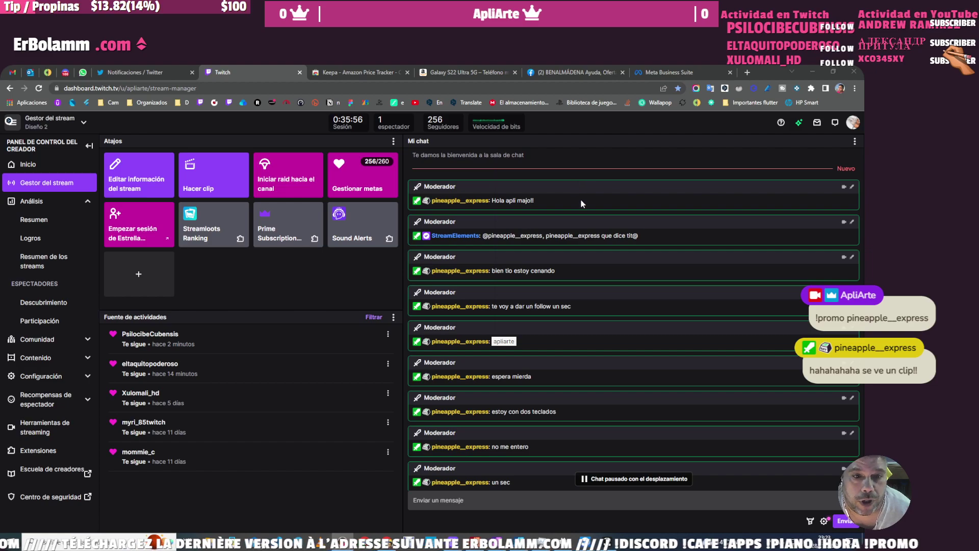
- Start a '!p' message, then resume the paused chat to jump to the newest messages
left_click(171, 368)
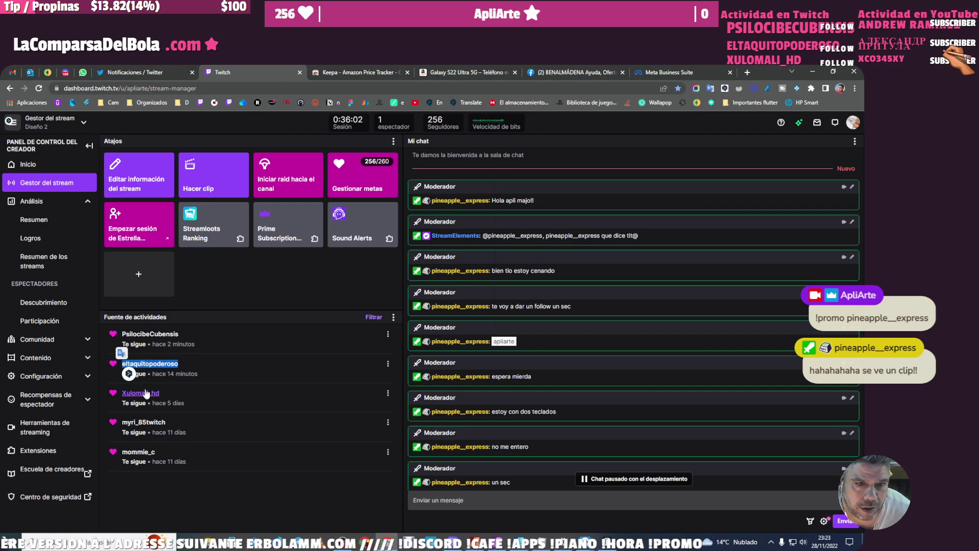
left_click(490, 495)
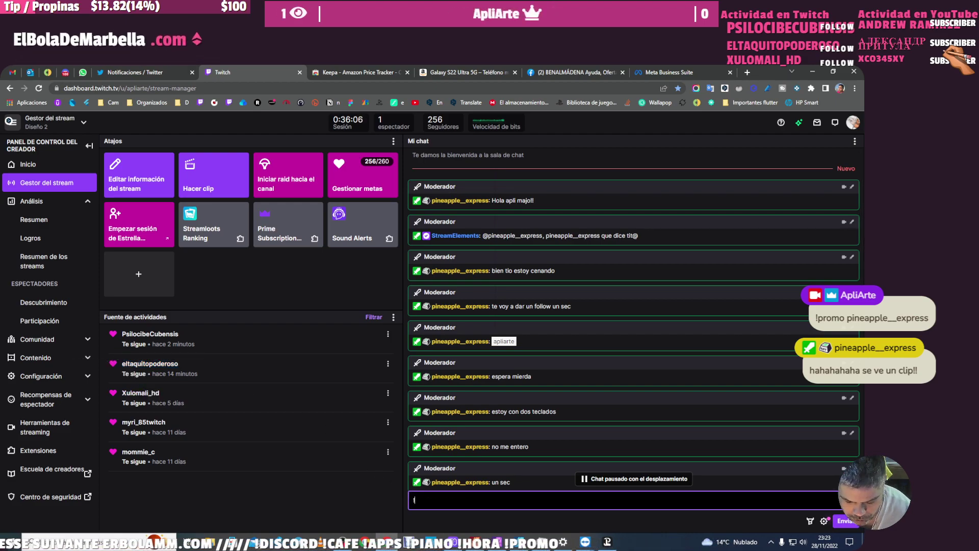
type("!p")
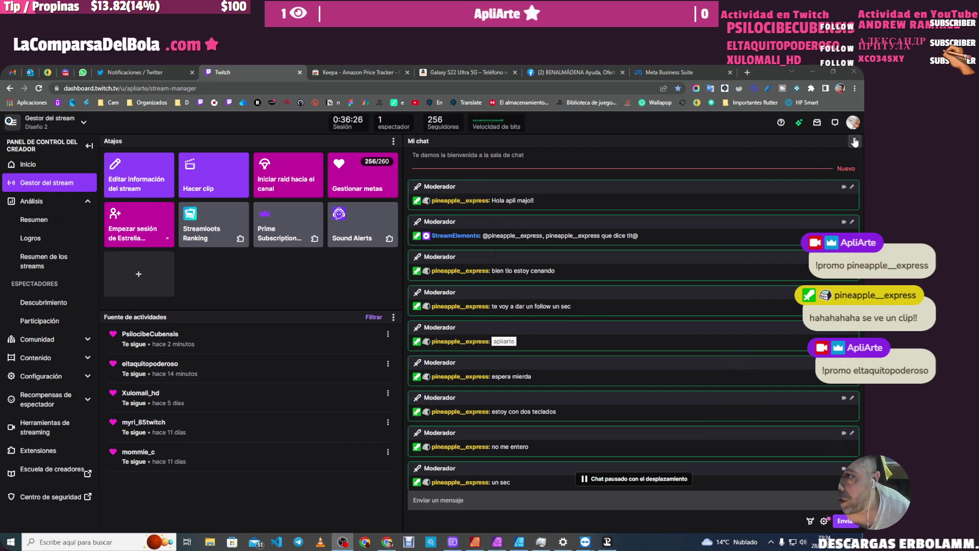
left_click(854, 142)
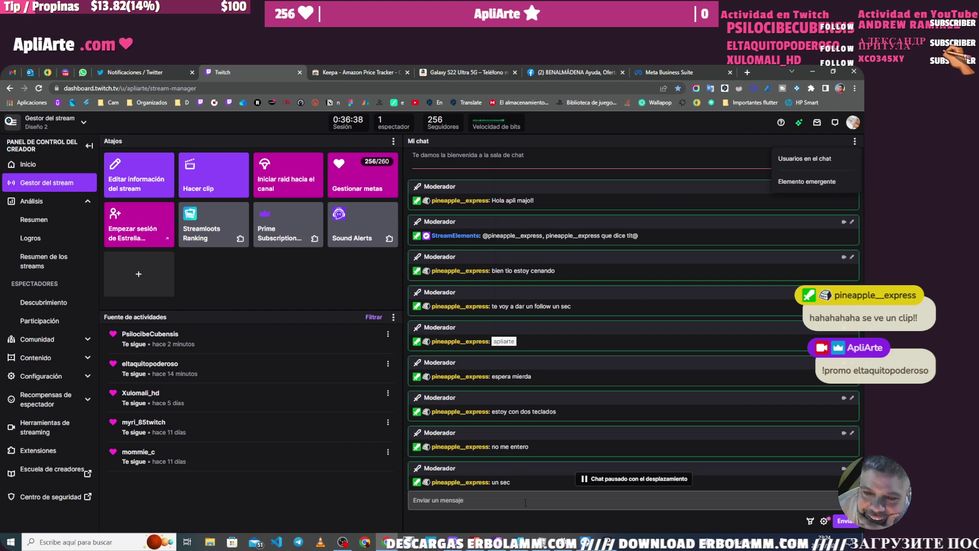
left_click(610, 481)
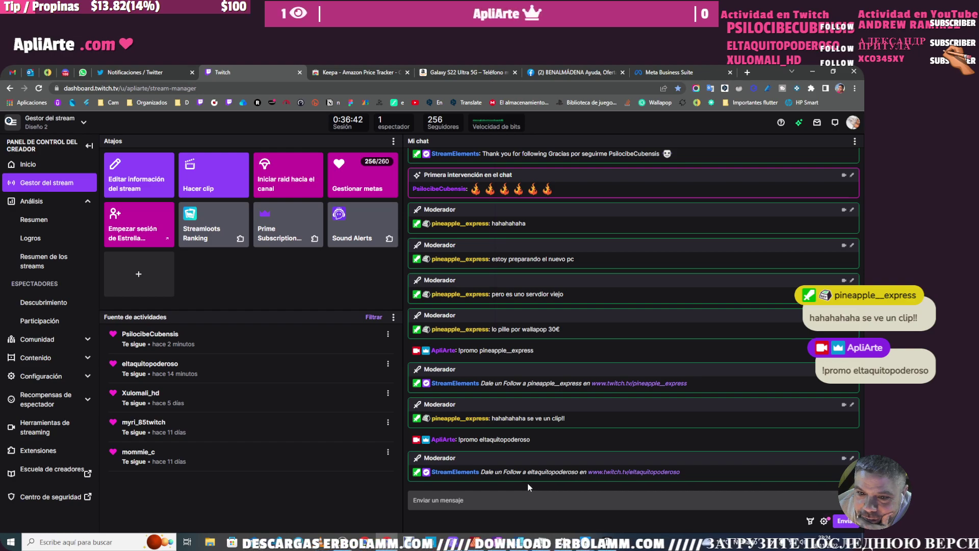
- Send '!promo Apliarte' in the stream chat
left_click(465, 495)
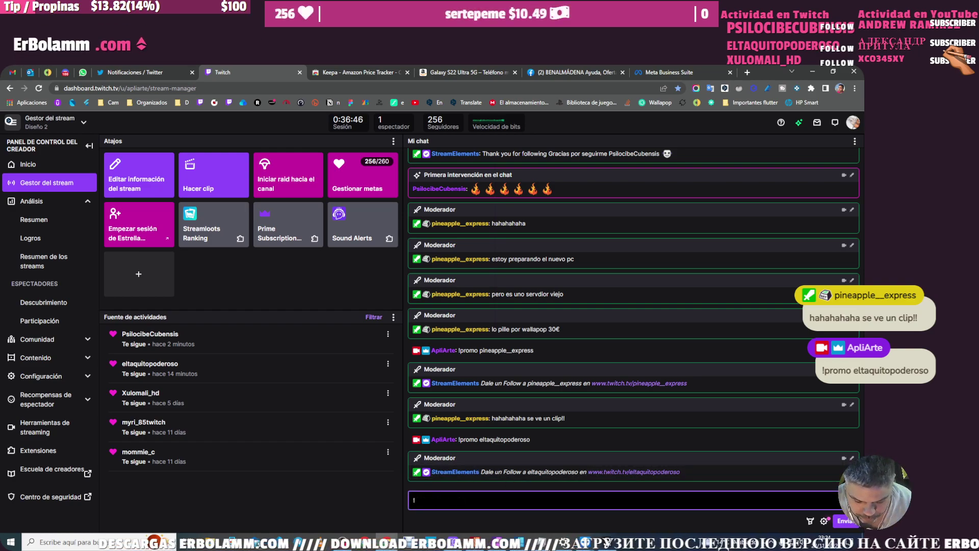
type("!promo Apli")
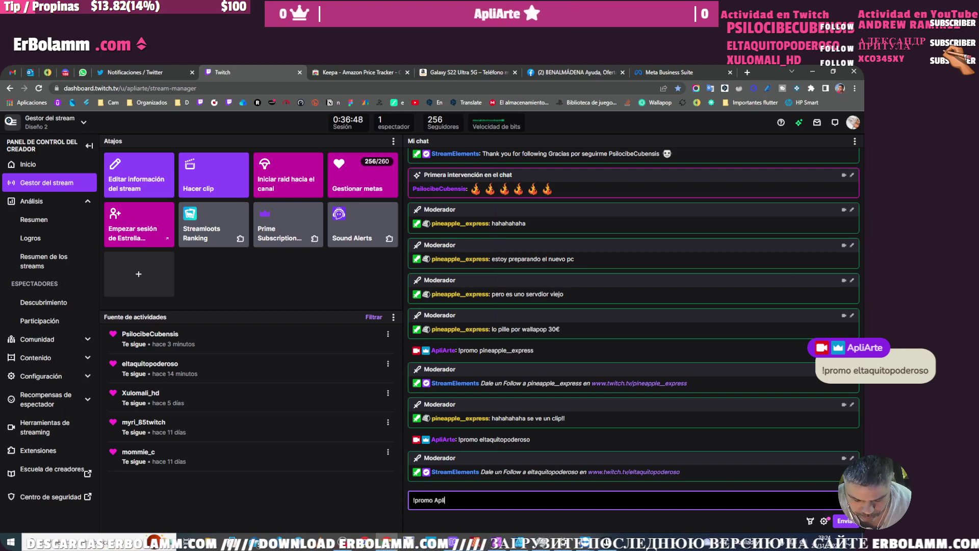
type("arte")
key("Return")
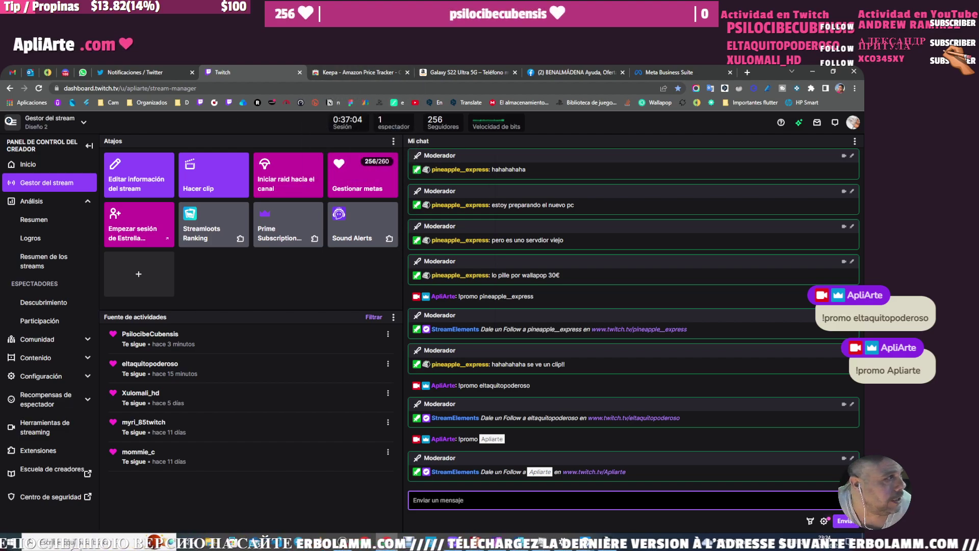
key("alt+Tab")
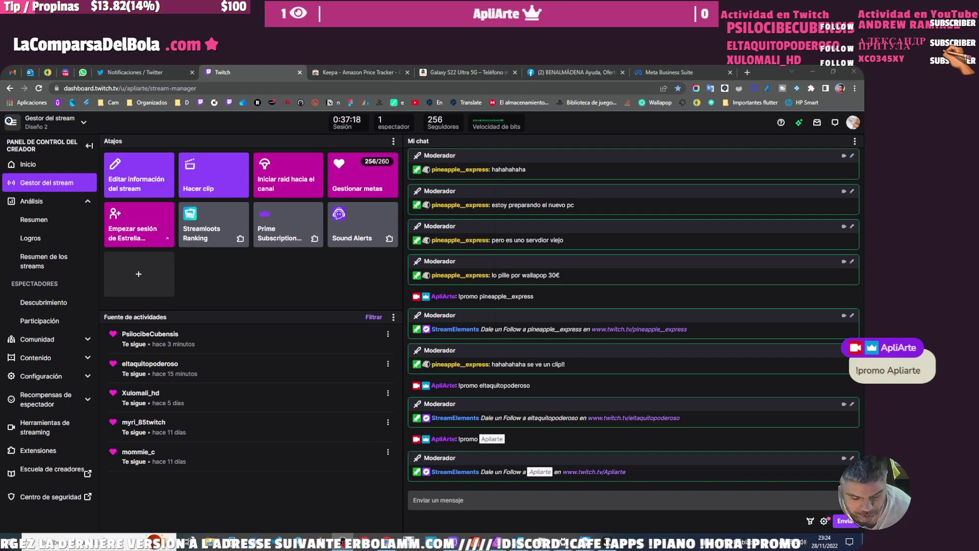
left_click(461, 505)
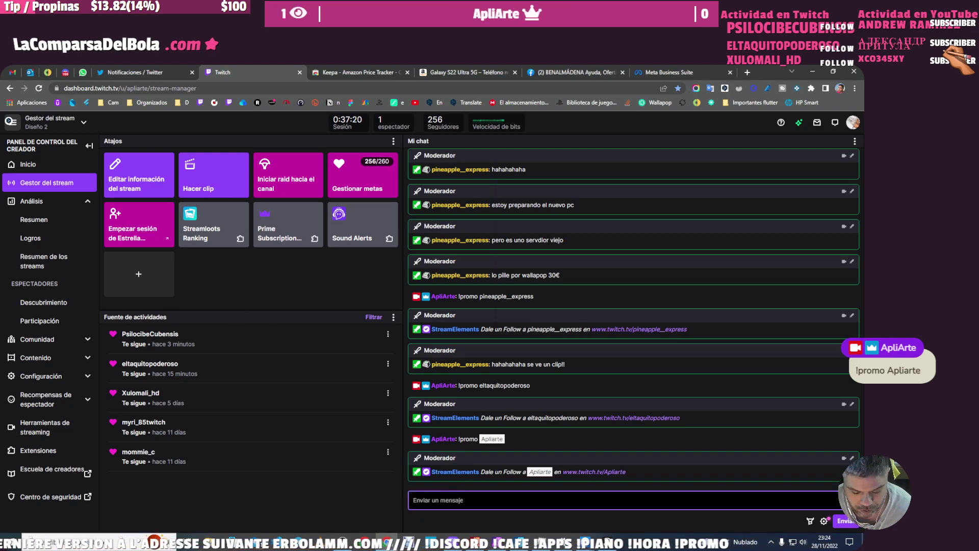
type("!")
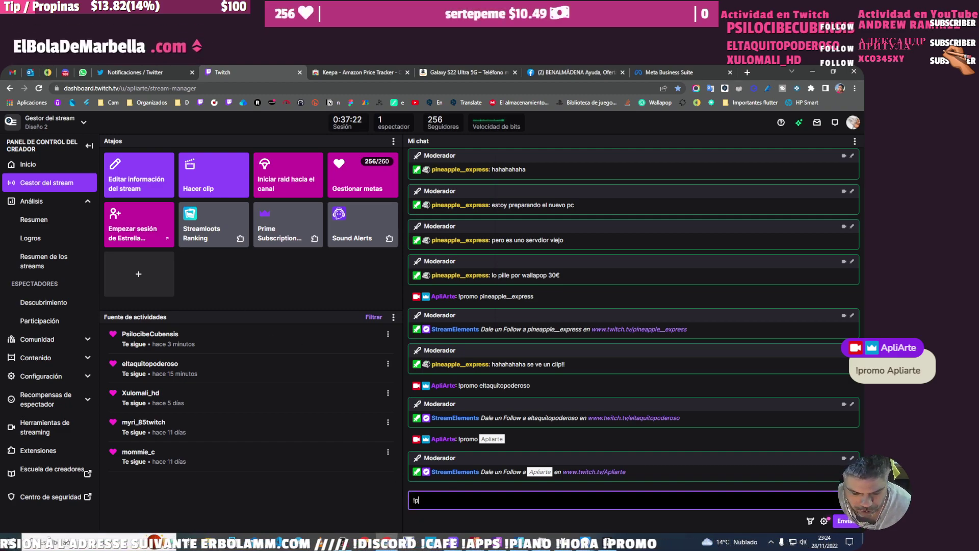
type("promo Gata_gosth")
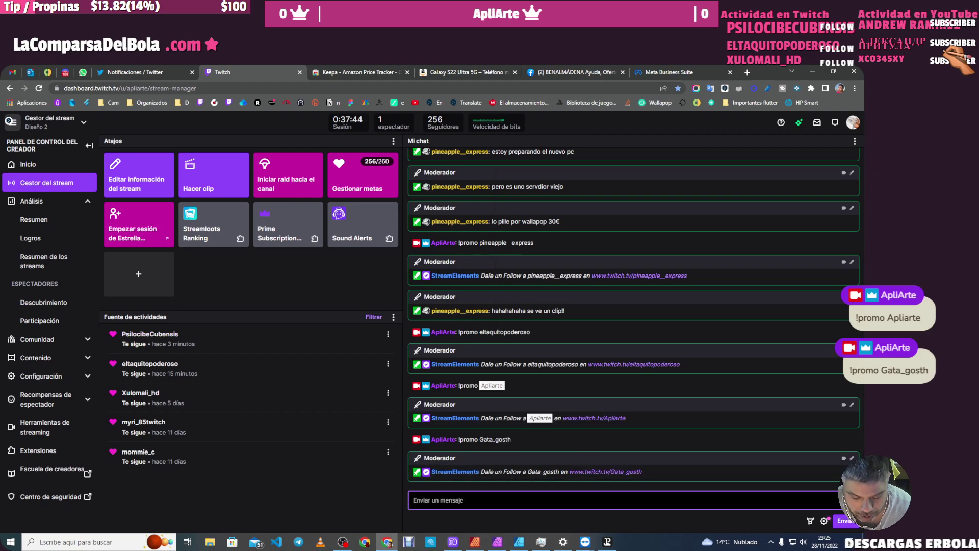
type("!")
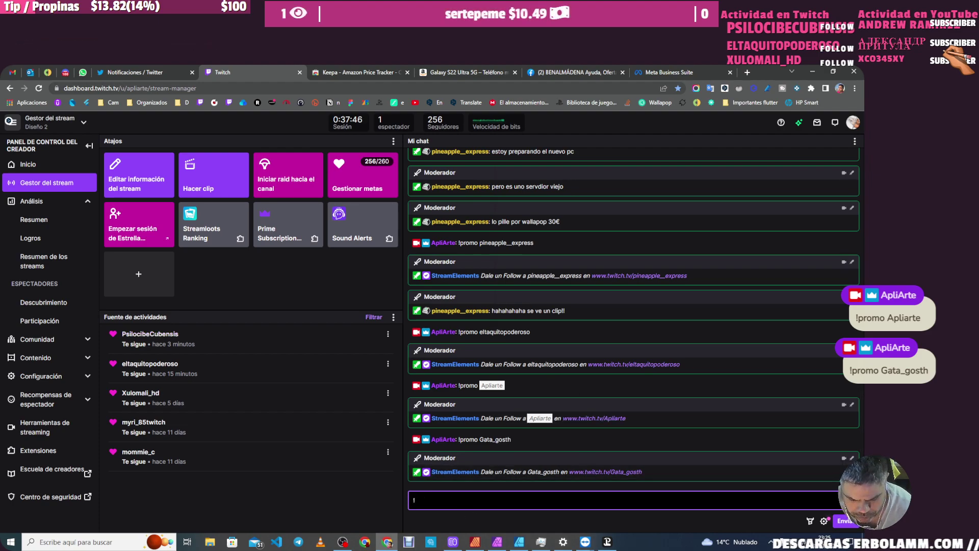
type("promo ")
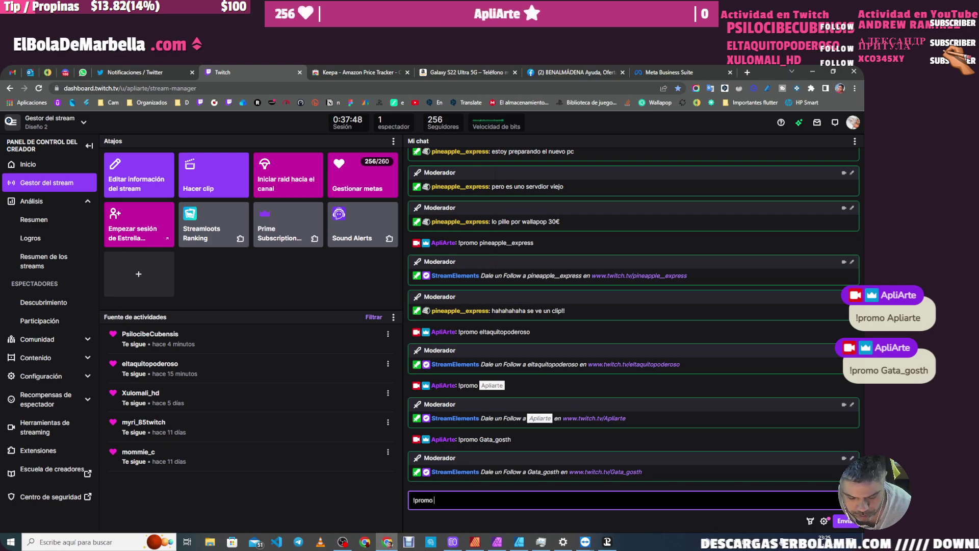
type("languitox")
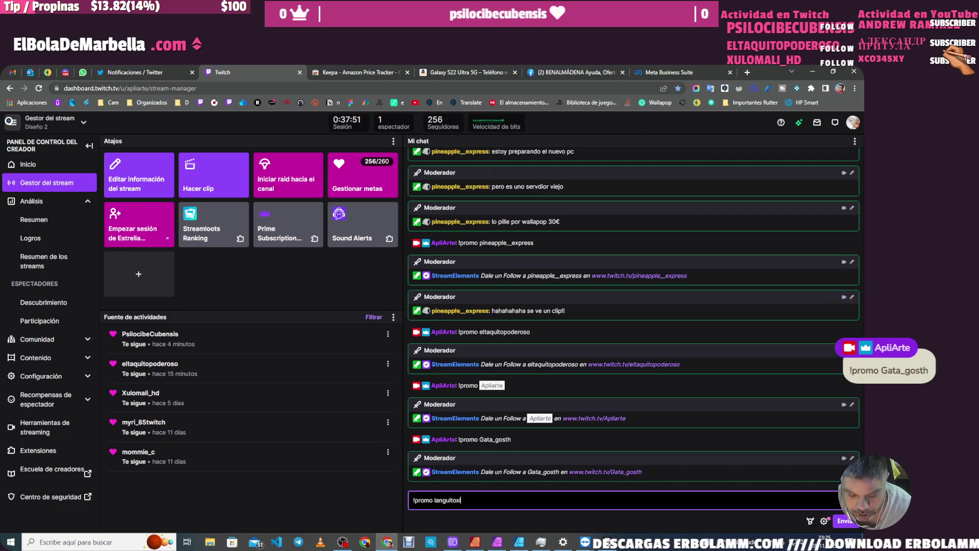
key("Return")
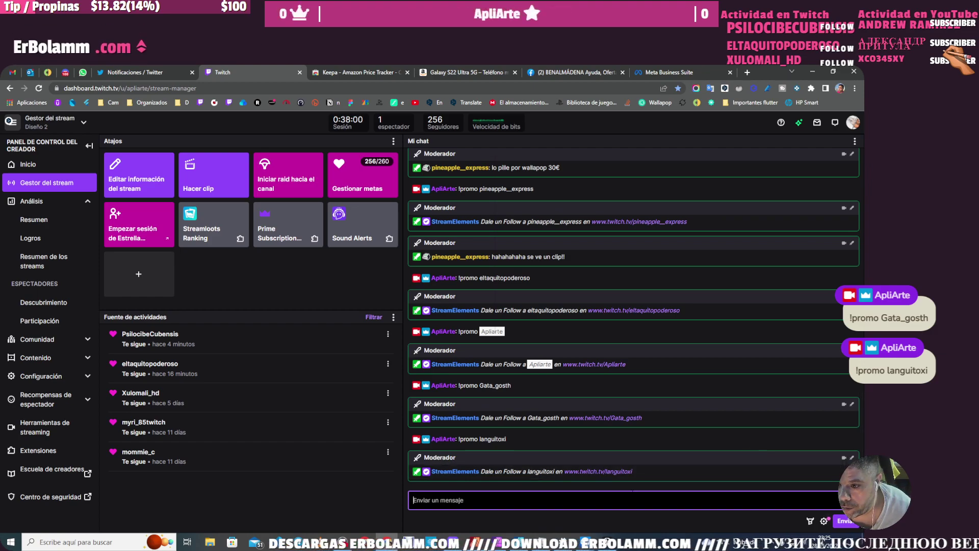
mouse_move(583, 464)
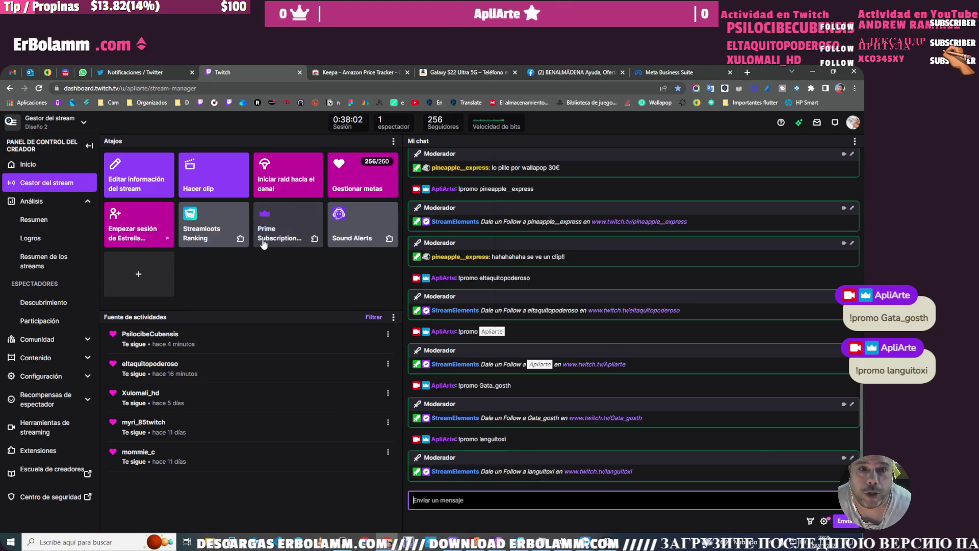
- Move the erbolamm text below the Warp Group and set the warp to Arc - Vertical
left_click(582, 492)
left_click(518, 543)
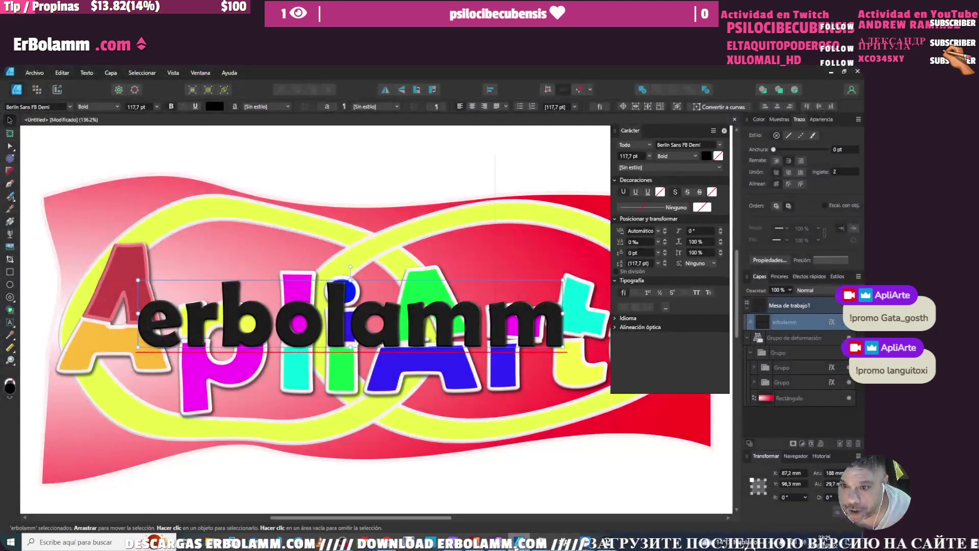
left_click_drag(830, 323, 793, 346)
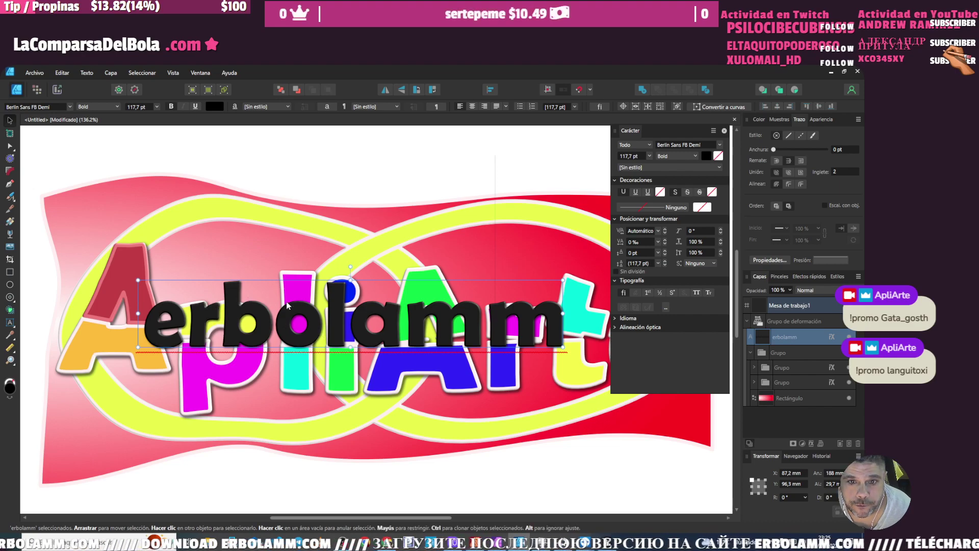
left_click(788, 322)
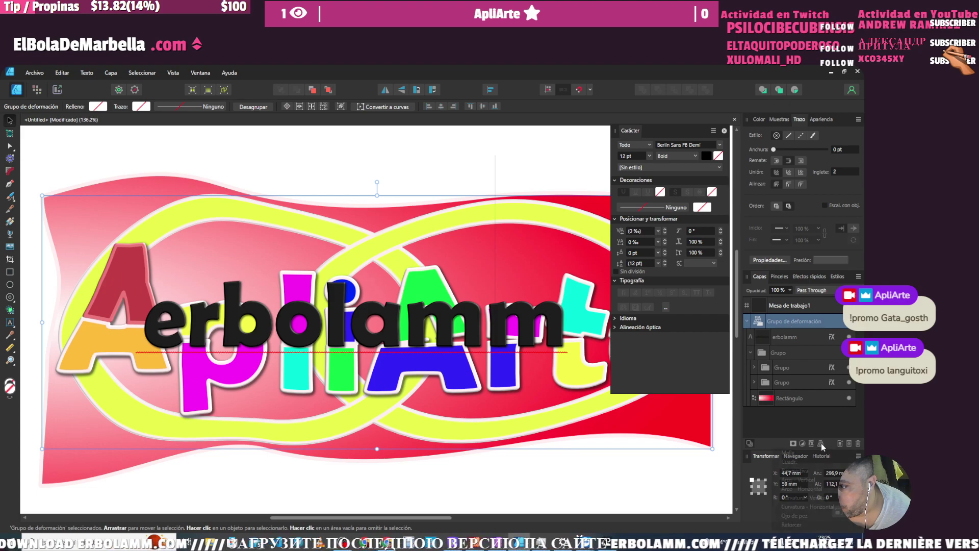
left_click(808, 485)
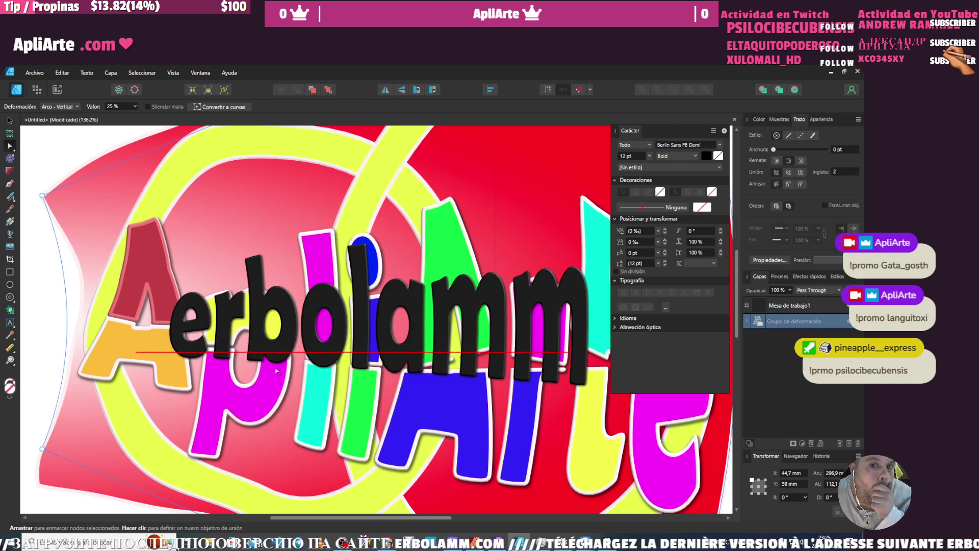
- Delete the nested mesh warp inside the Warp Group and select the erbolamm text
scroll(276, 371, "down", 3)
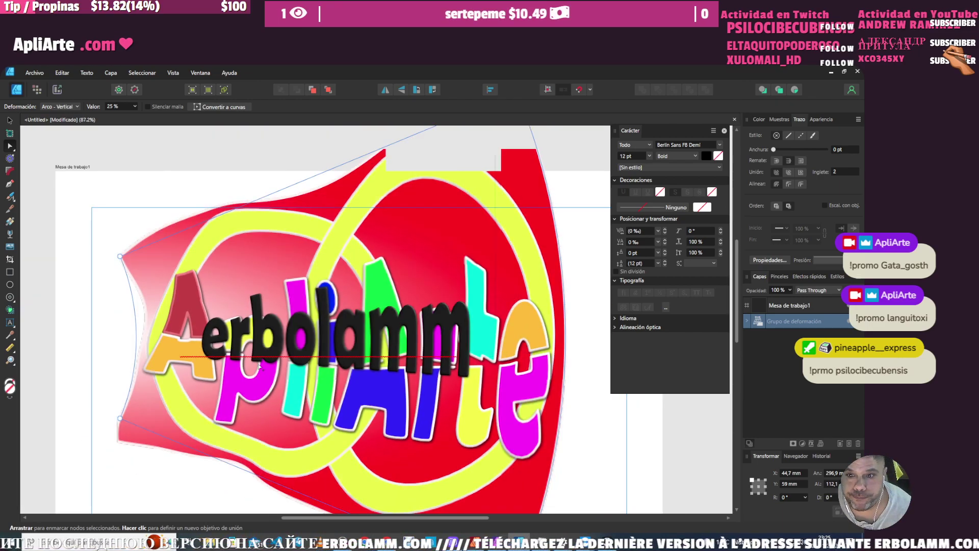
scroll(323, 384, "down", 1)
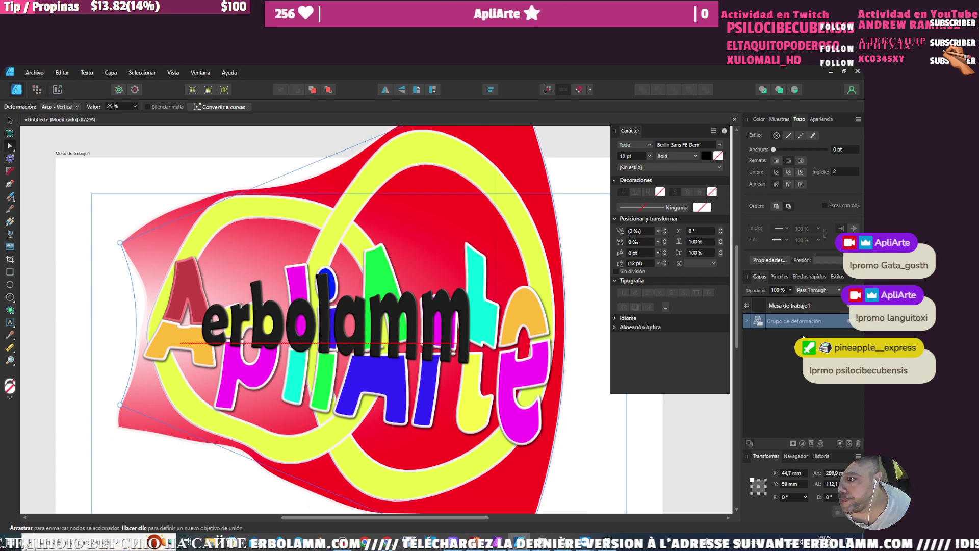
left_click(748, 320)
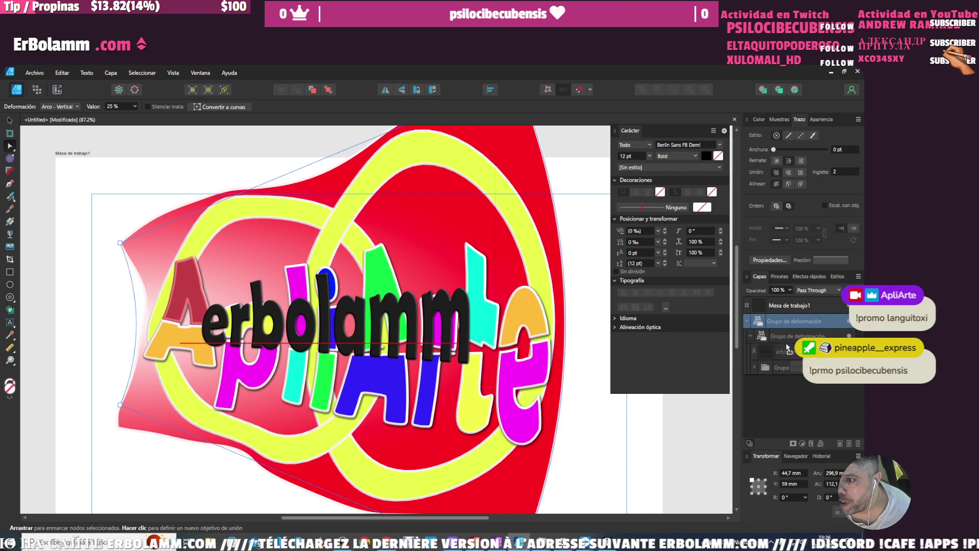
left_click_drag(785, 341, 784, 366)
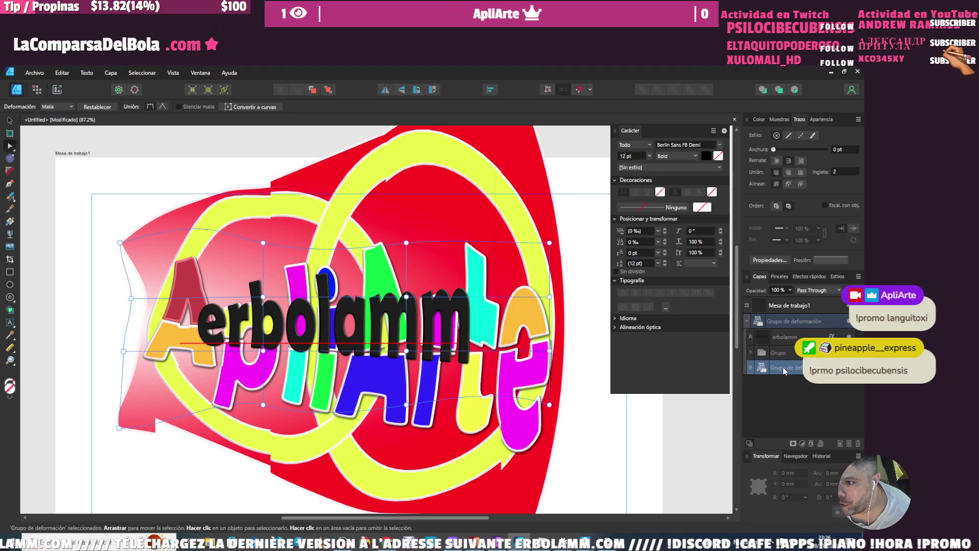
key("Delete")
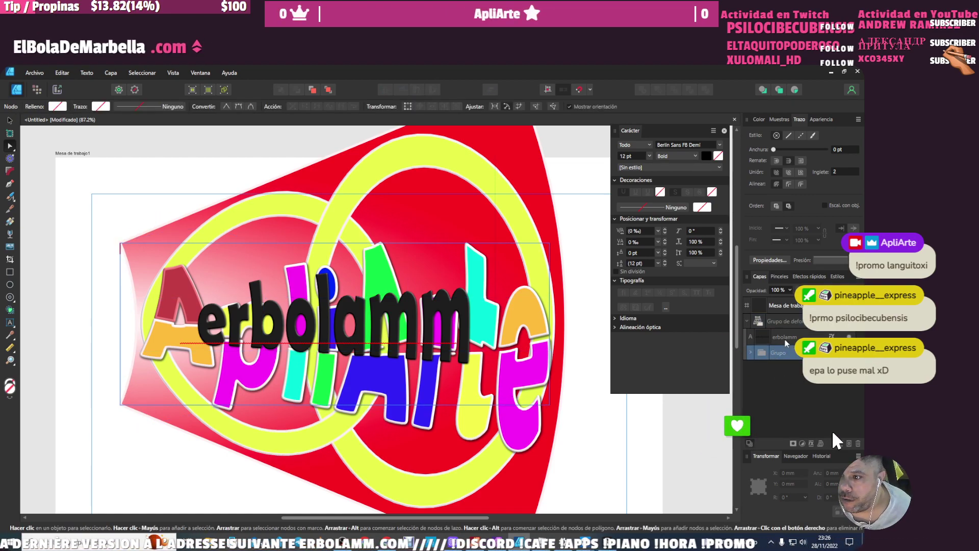
left_click(422, 354)
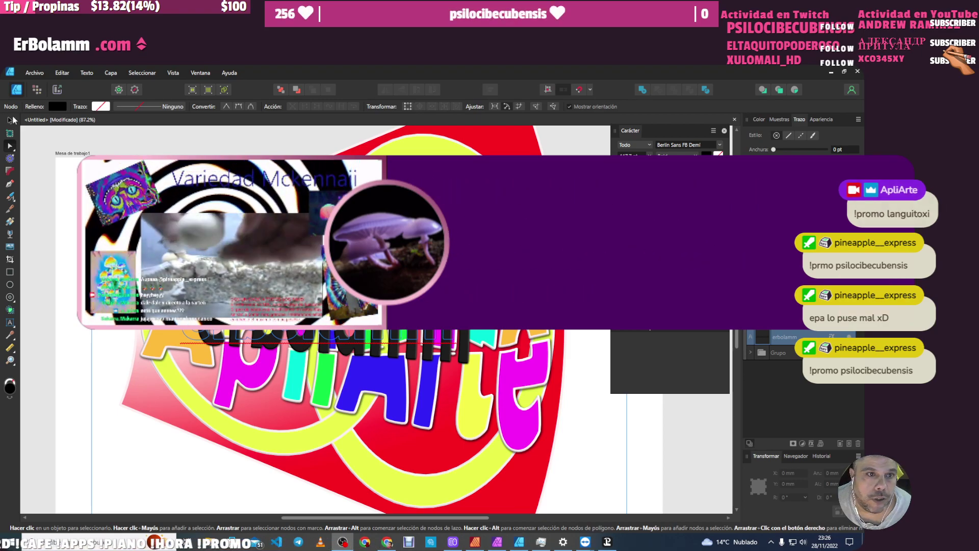
- Reposition the erbolamm text and pull it out of the Warp Group, above the ApliArte lettering
key("v")
left_click_drag(196, 320, 186, 323)
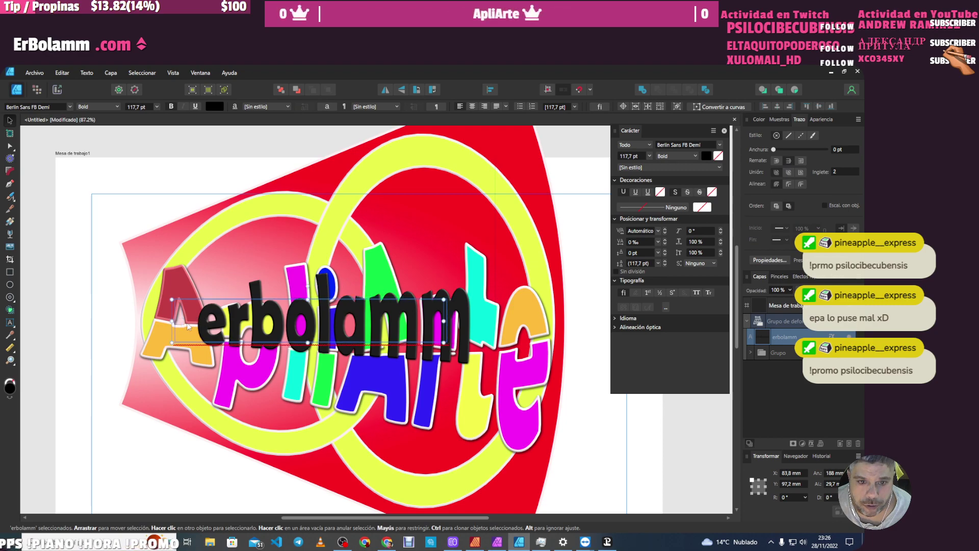
left_click_drag(182, 363, 194, 383)
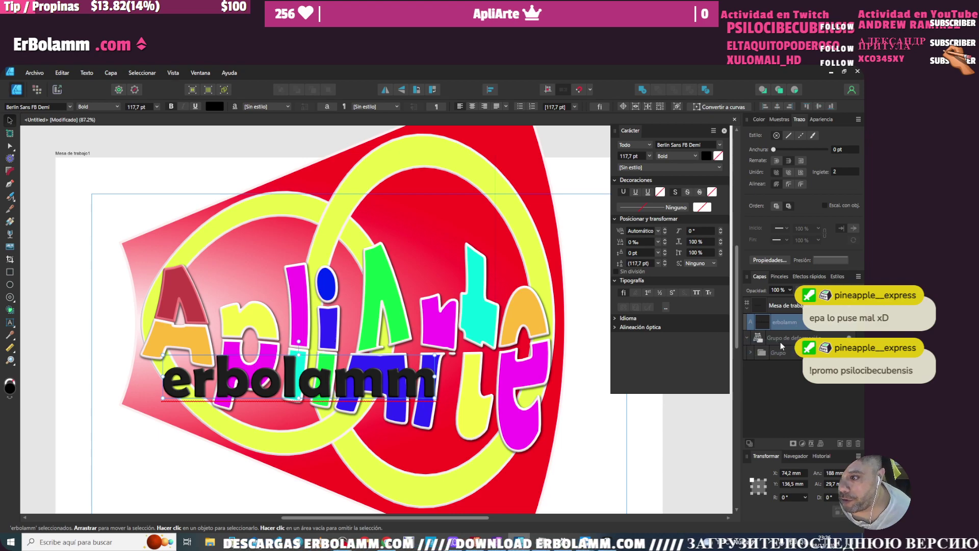
left_click_drag(794, 327, 787, 340)
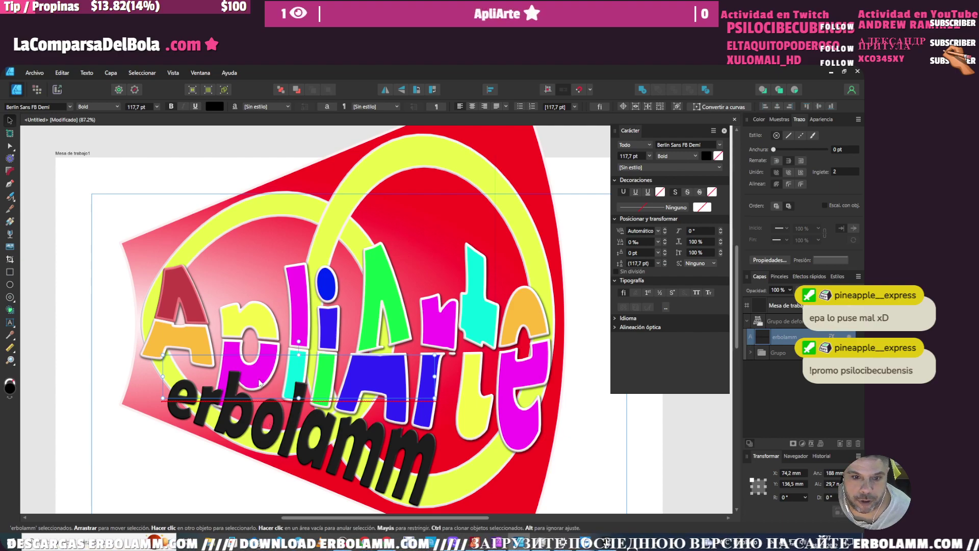
left_click_drag(250, 407, 240, 252)
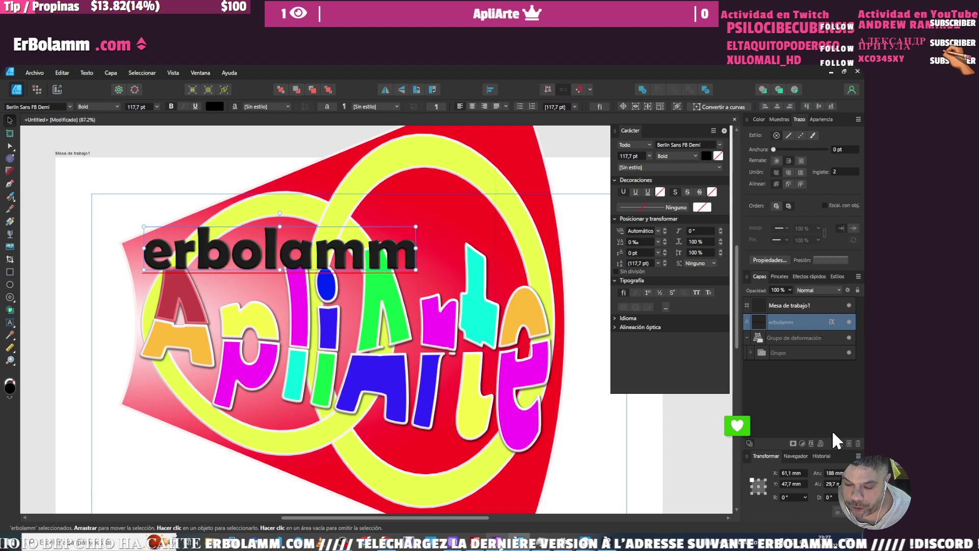
- Copy the Keepa Chrome Web Store page address from the address bar
left_click(497, 542)
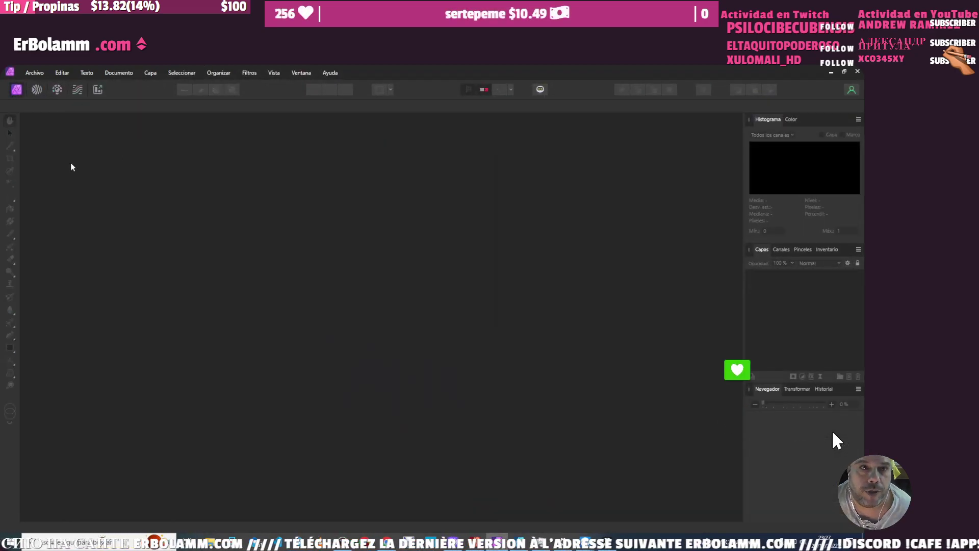
key("alt+Tab")
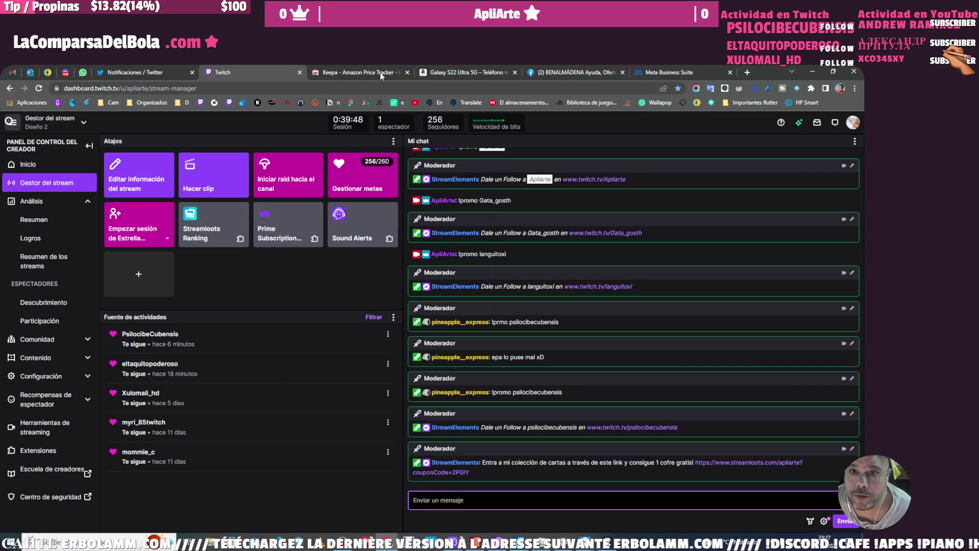
left_click(381, 72)
left_click(343, 90)
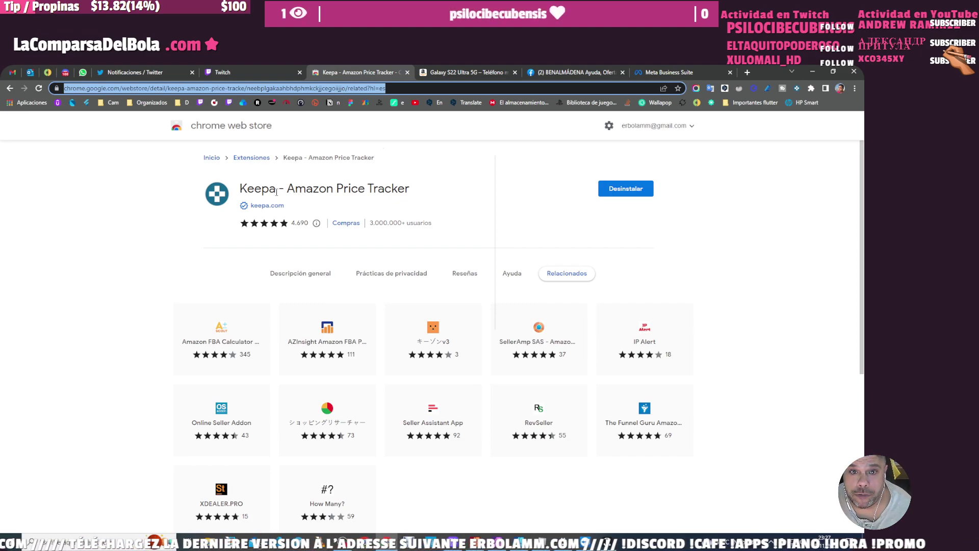
right_click(233, 92)
left_click(270, 158)
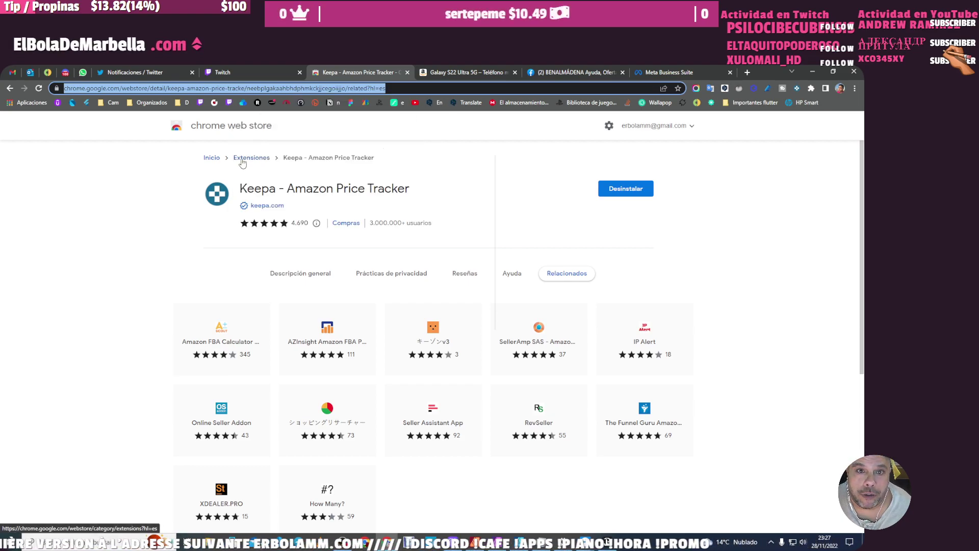
- Post the Keepa link in Twitch chat and return to the Galaxy S22 Ultra page
left_click(270, 72)
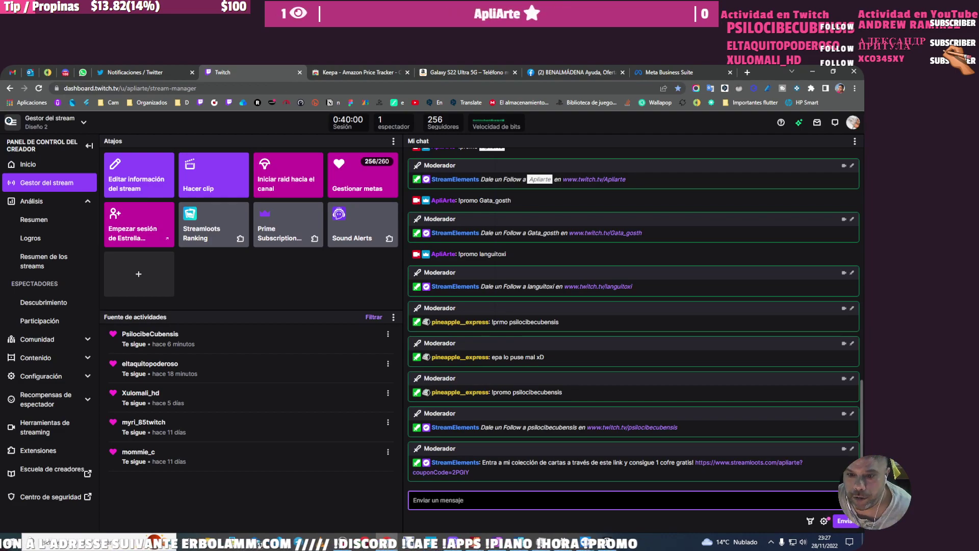
type("https://chrome.google.com/webstore/detail/keepa-amazon-price-tracke/neebplgakaahbhdphmkckjjcegoiijjo/related?hl=es")
key("Return")
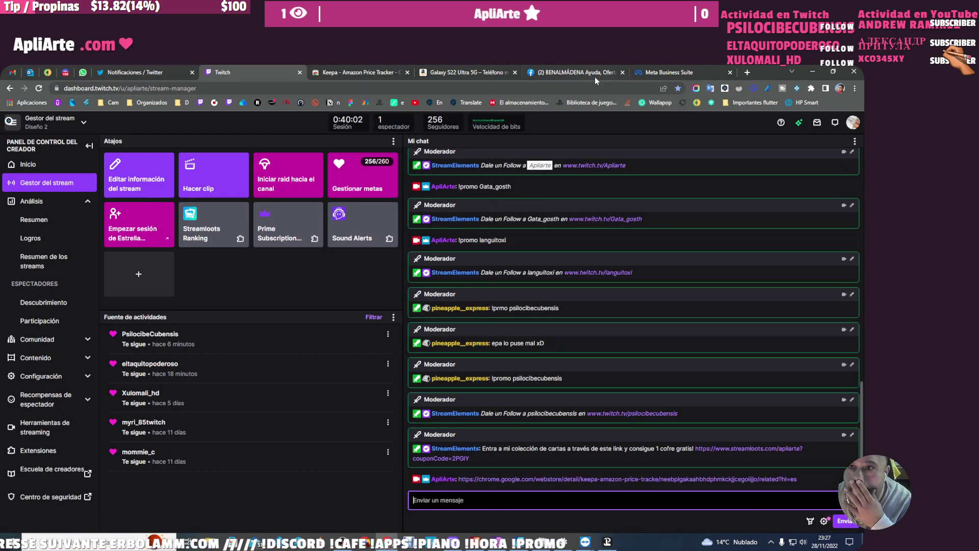
left_click(587, 72)
left_click(438, 73)
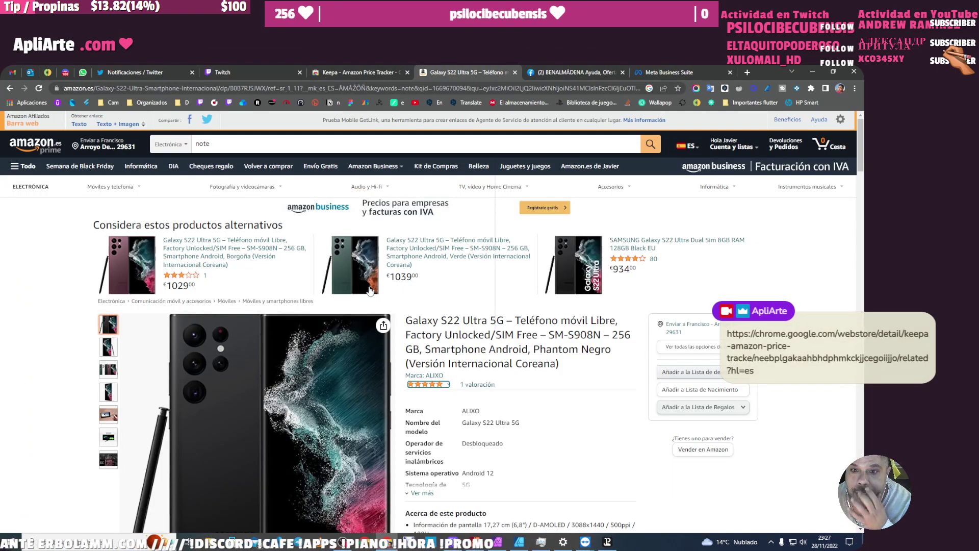
- Check the Galaxy S22 Ultra's Keepa price chart, then open the Semana de Black Friday deals
scroll(371, 290, "down", 3)
scroll(459, 331, "down", 4)
scroll(536, 368, "down", 3)
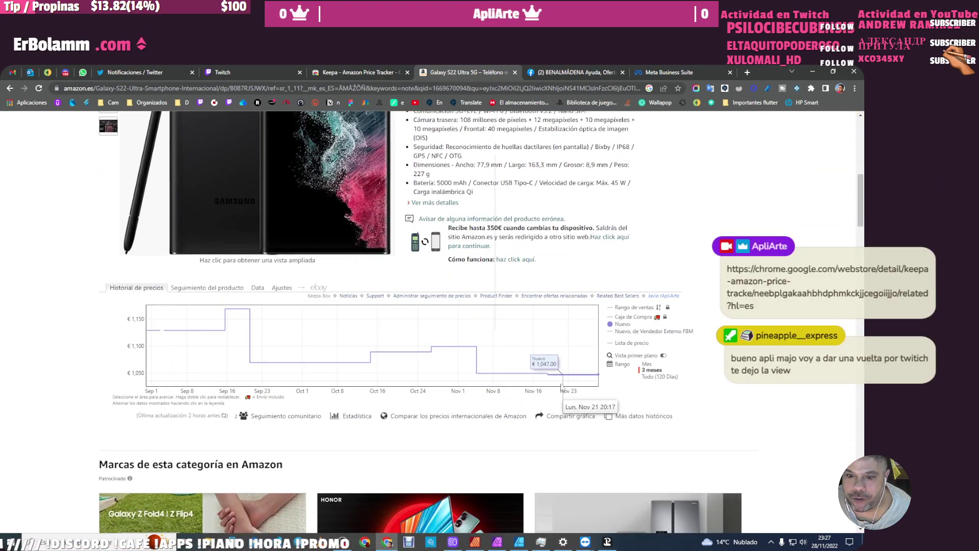
scroll(535, 388, "up", 3)
scroll(486, 392, "up", 6)
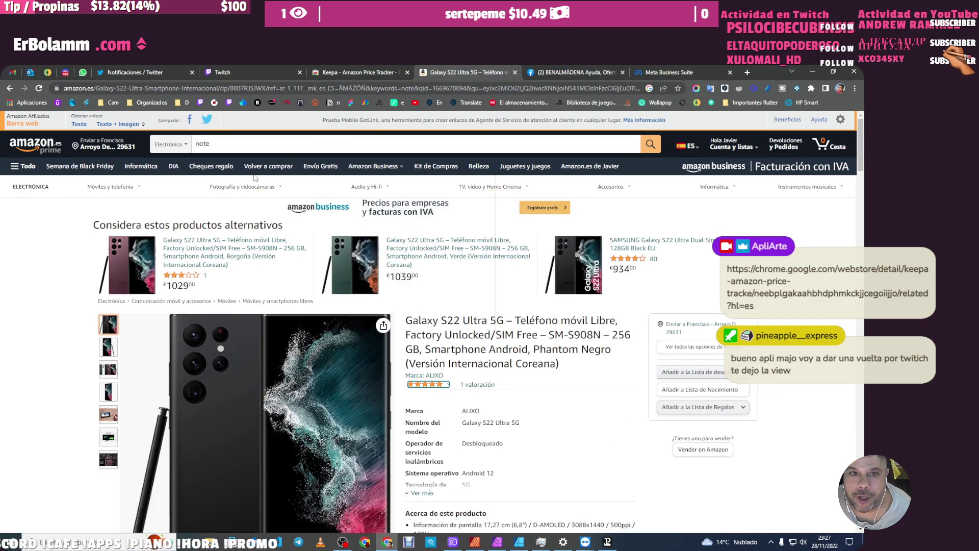
left_click(102, 163)
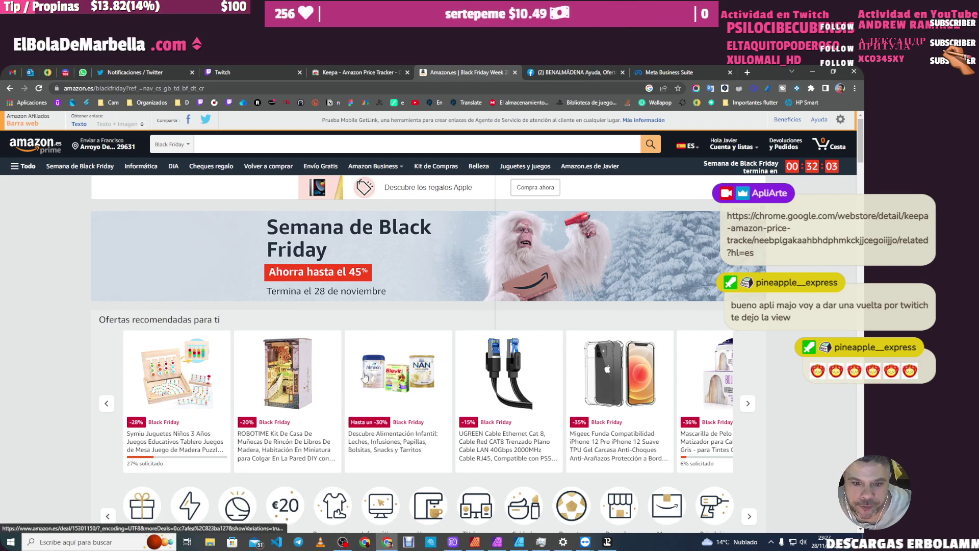
- Open the ROBOTIME Sakura Densya kit and view its Keepa price chart
left_click(270, 384)
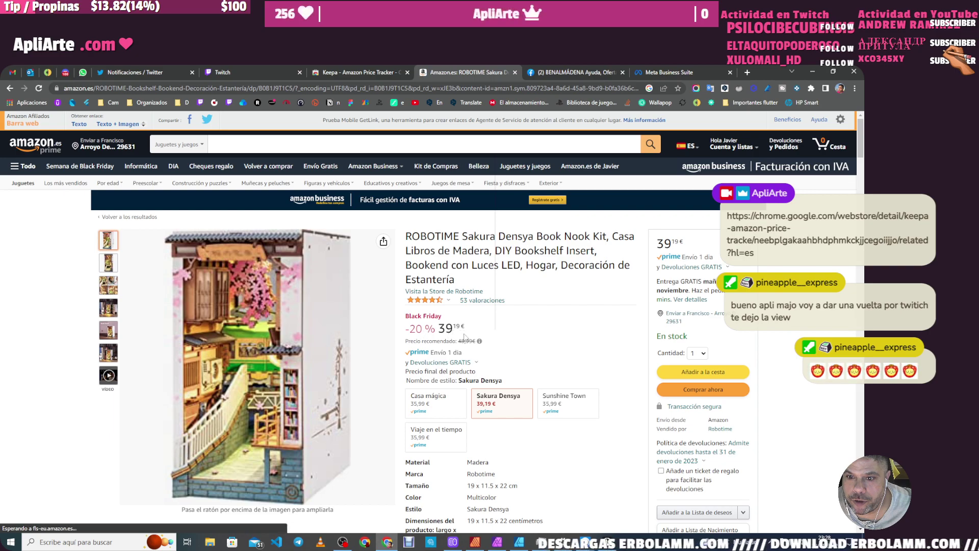
scroll(457, 352, "down", 5)
scroll(459, 352, "down", 2)
scroll(462, 353, "down", 5)
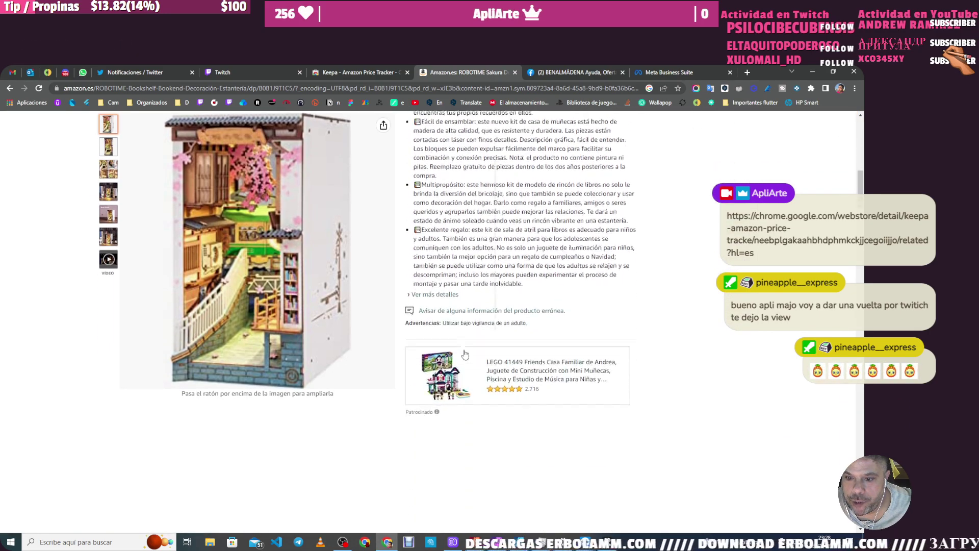
scroll(464, 353, "down", 3)
mouse_move(596, 387)
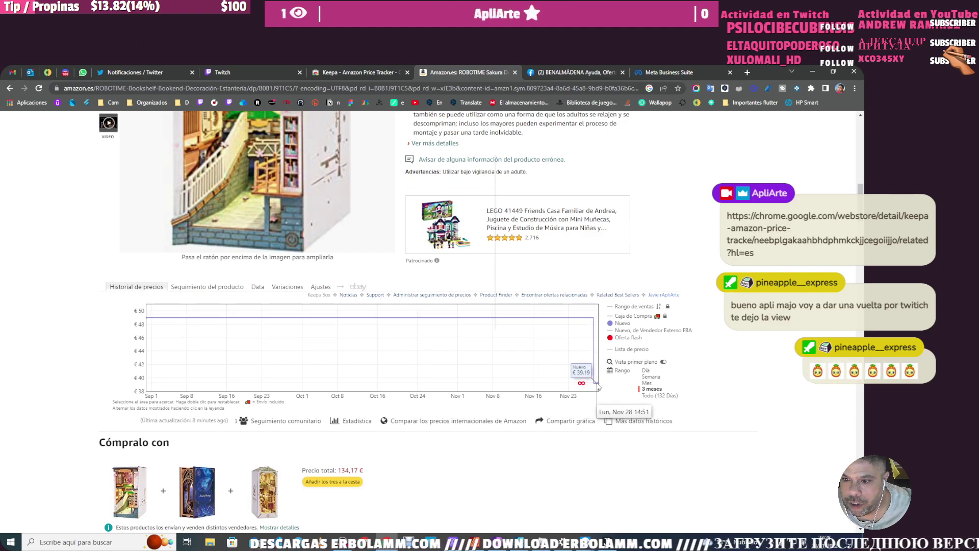
scroll(563, 388, "down", 5)
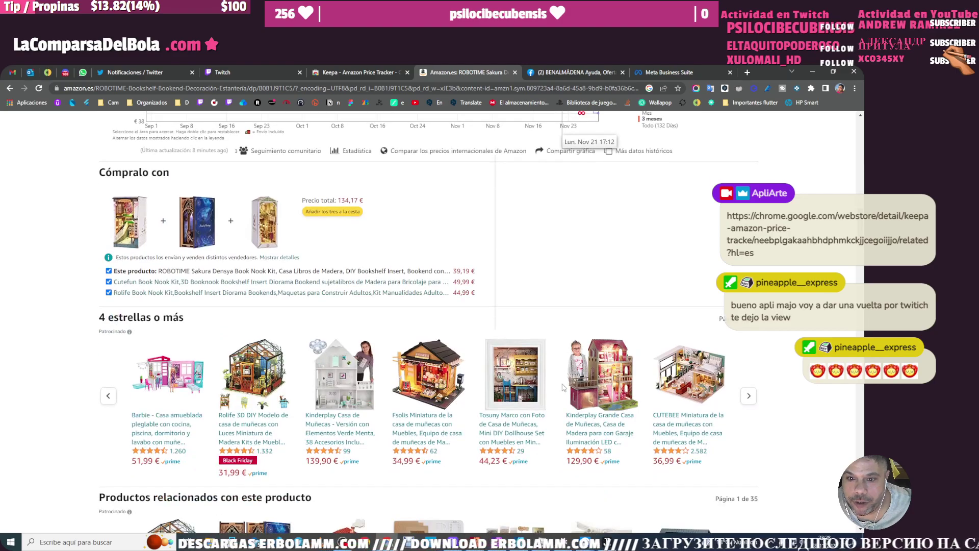
- Check the Rolife dollhouse's price chart, then return to the Semana de Black Friday deals
left_click(258, 392)
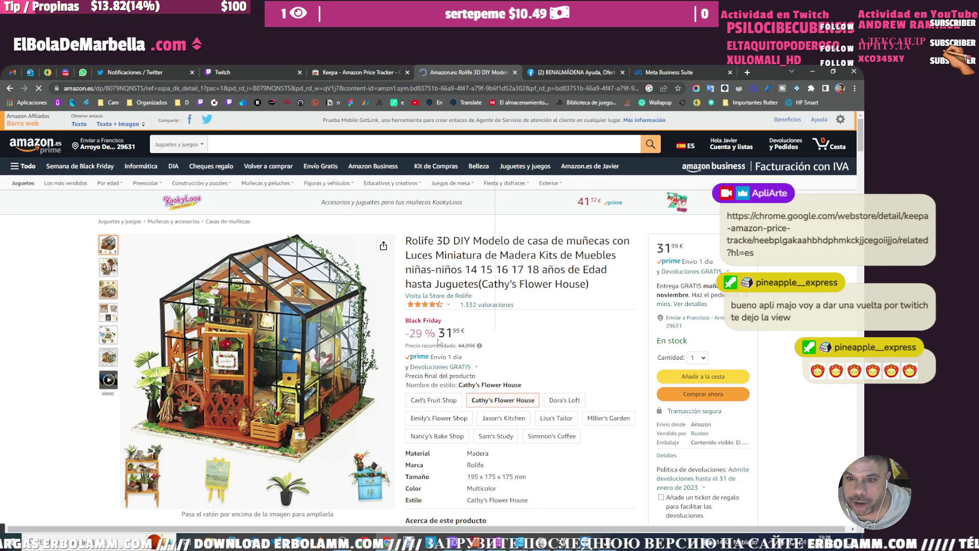
scroll(466, 337, "down", 4)
scroll(479, 341, "down", 3)
scroll(490, 347, "down", 3)
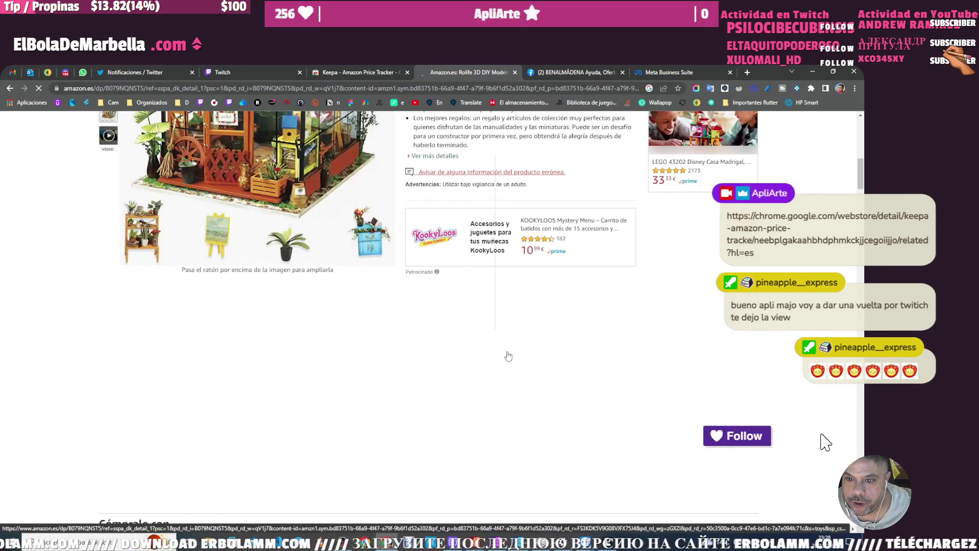
scroll(508, 355, "down", 5)
scroll(509, 355, "down", 3)
scroll(561, 346, "up", 5)
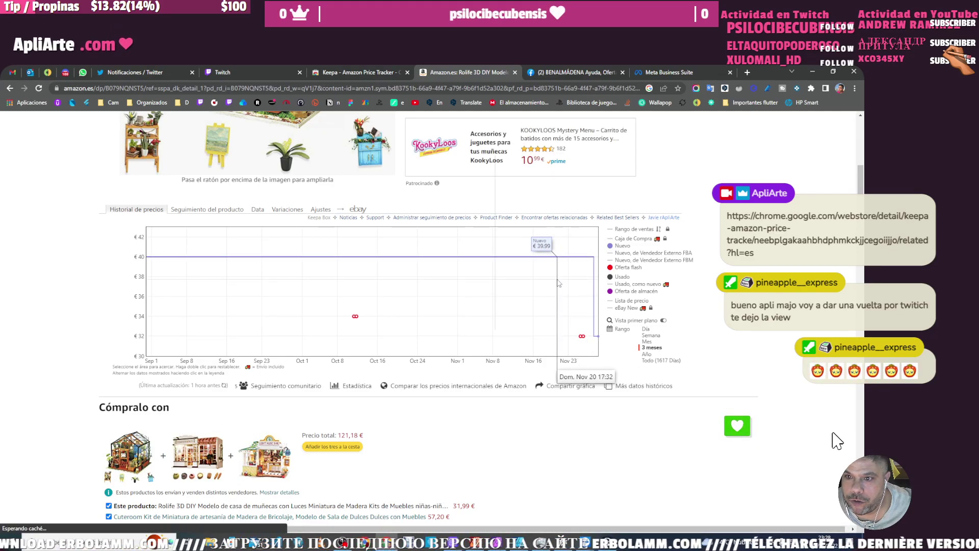
scroll(492, 379, "up", 4)
scroll(492, 379, "up", 3)
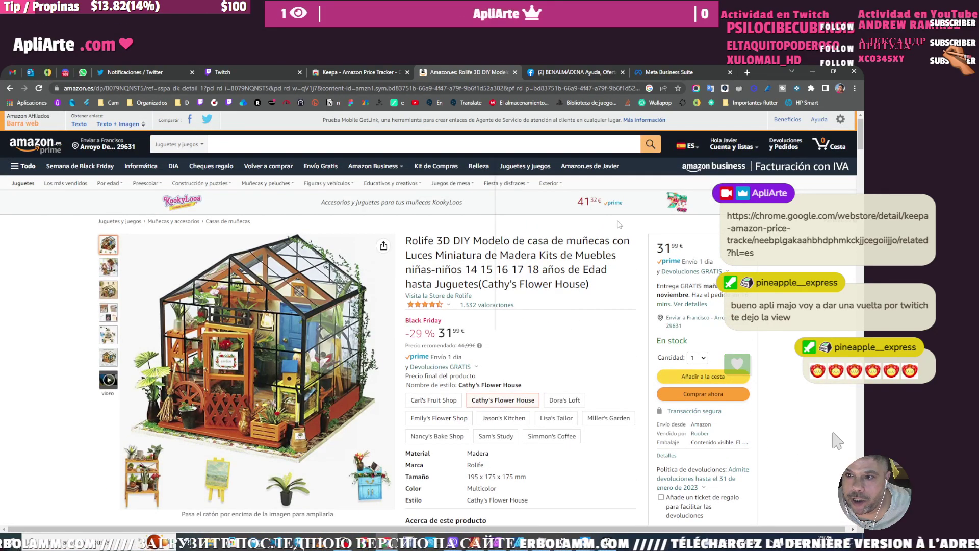
mouse_move(548, 182)
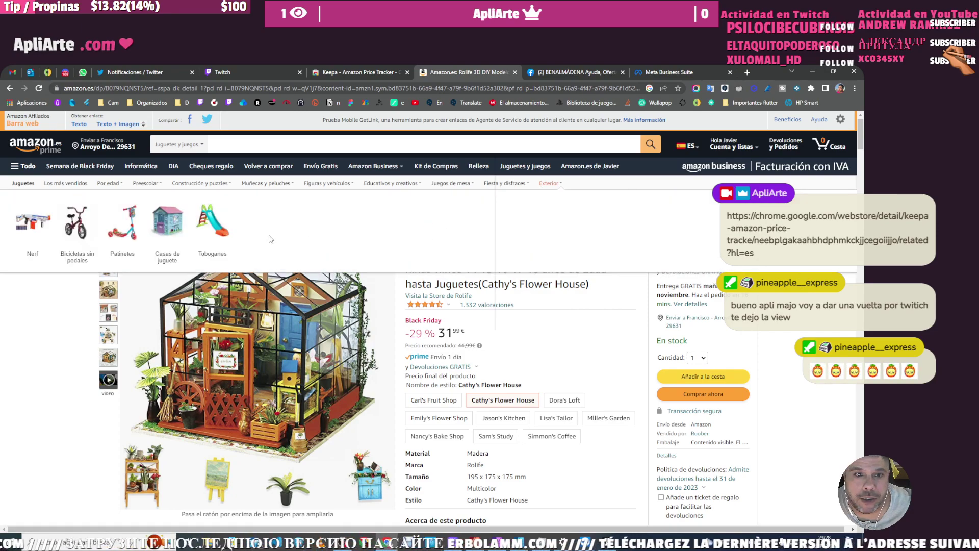
left_click(80, 165)
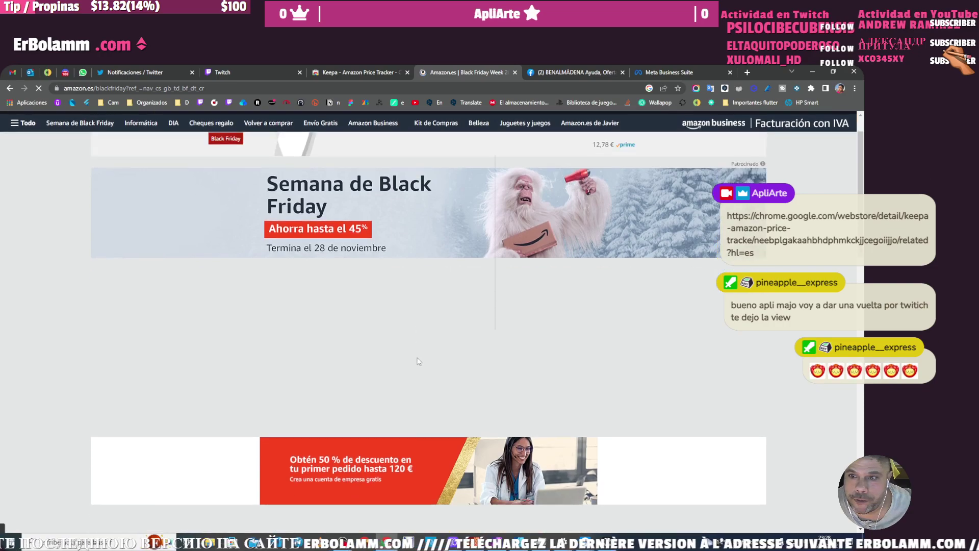
scroll(419, 360, "down", 4)
scroll(418, 361, "down", 3)
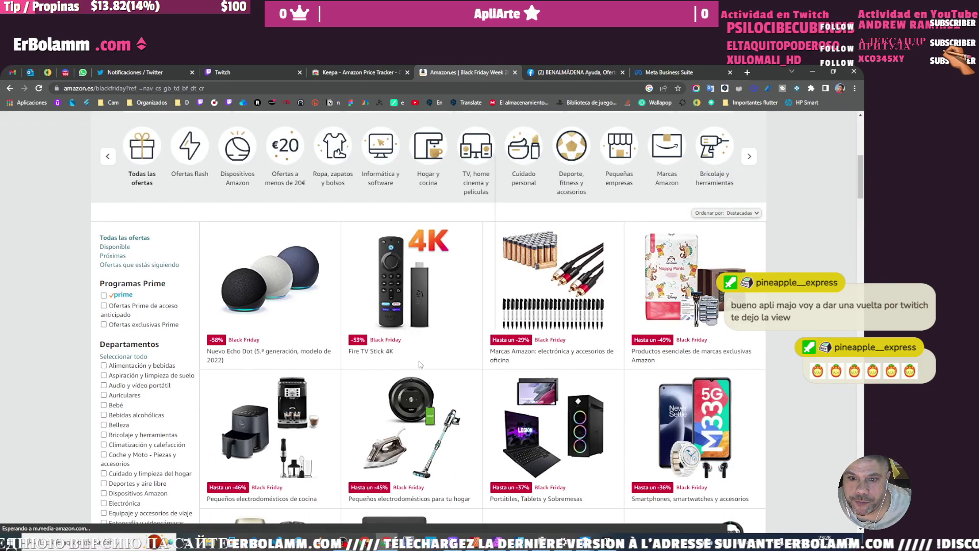
- View the Fire TV Stick 4K deal's Keepa price chart, then switch to the Keepa web store tab
left_click(388, 296)
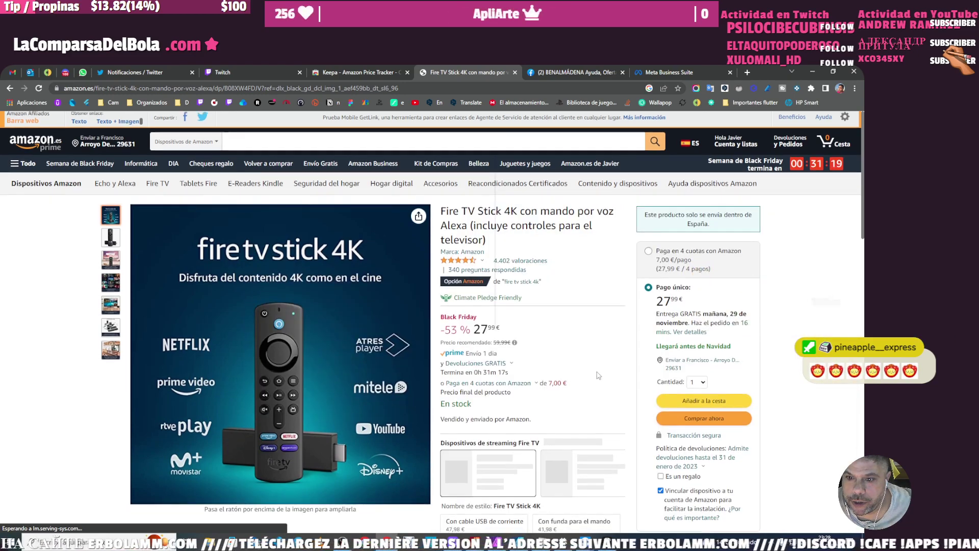
scroll(600, 373, "down", 3)
scroll(600, 373, "down", 3)
scroll(600, 374, "down", 3)
scroll(600, 373, "down", 3)
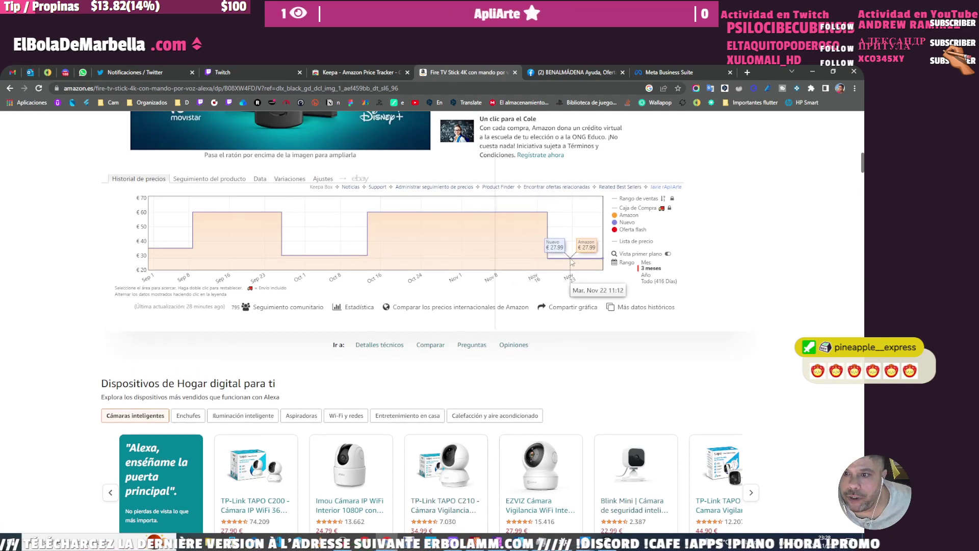
mouse_move(446, 210)
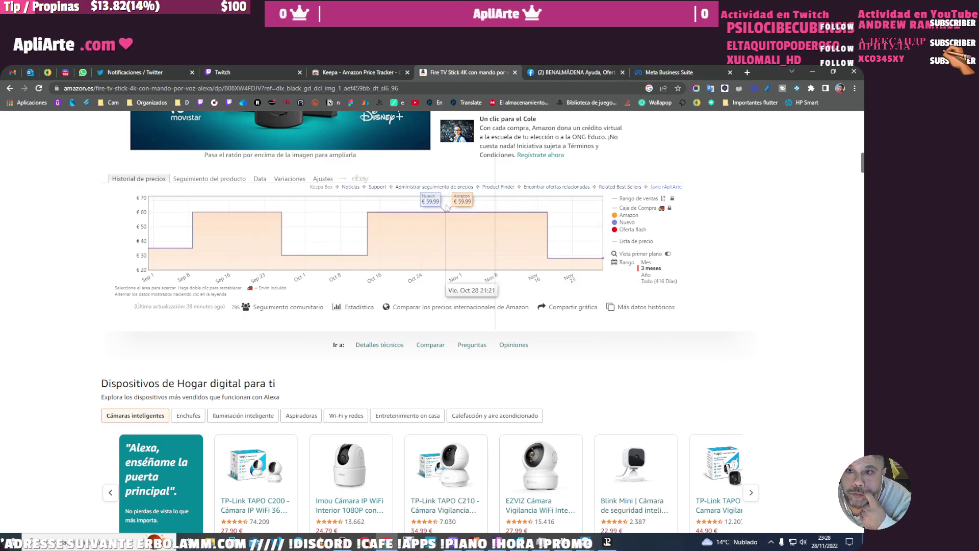
left_click(348, 76)
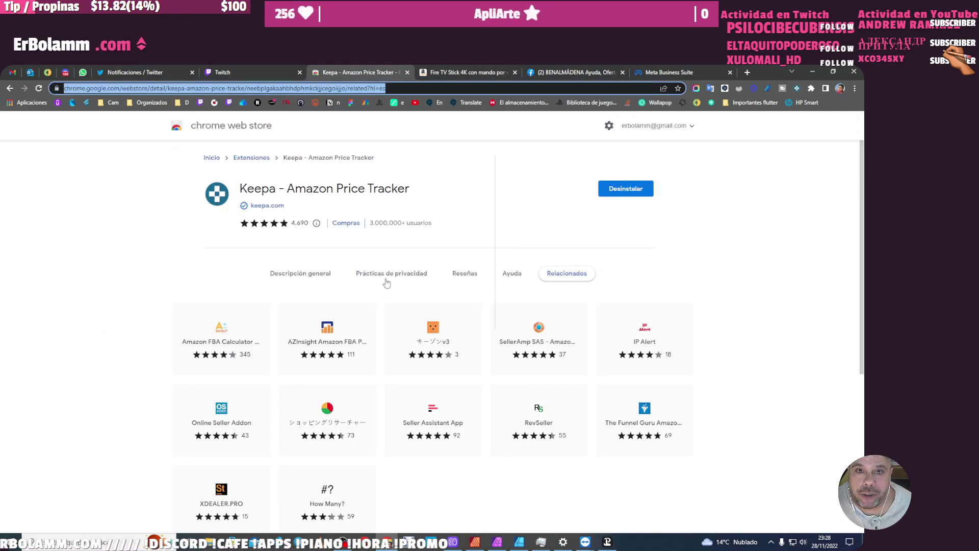
- Enter 'ampla' in the address bar of the Meta Business Suite tab
left_click(648, 73)
left_click(311, 88)
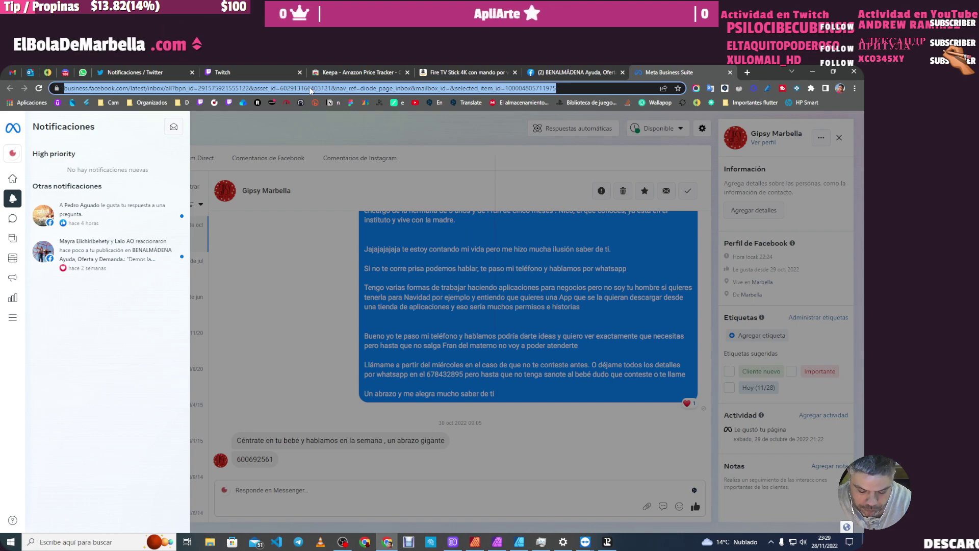
type("a")
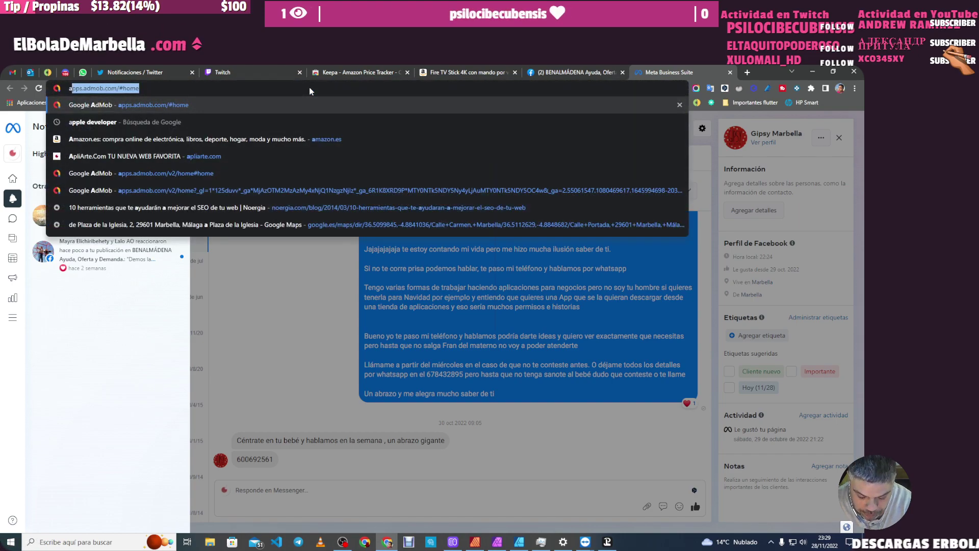
type("mpla")
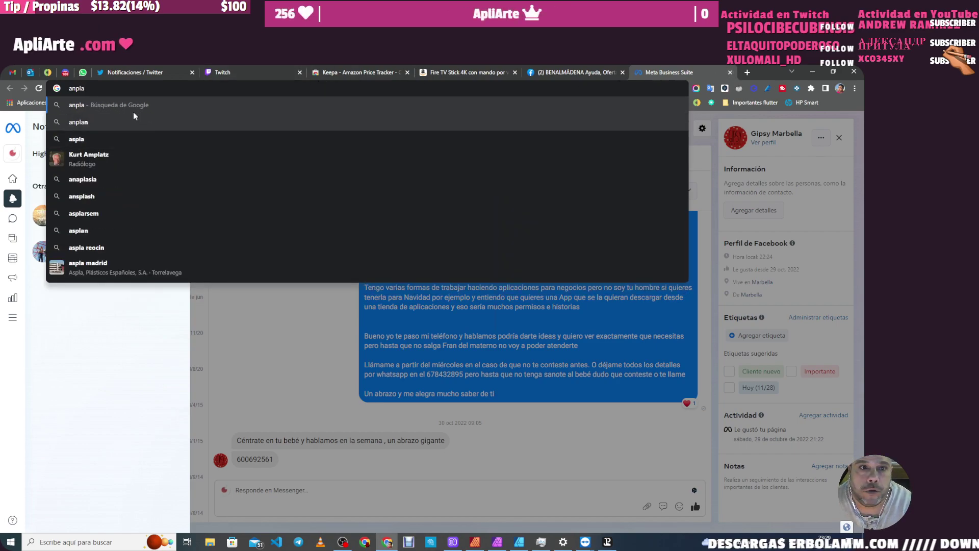
- Close the Meta Business Suite, BENALMÁDENA Facebook group, Fire TV Stick and Keepa tabs
left_click(730, 73)
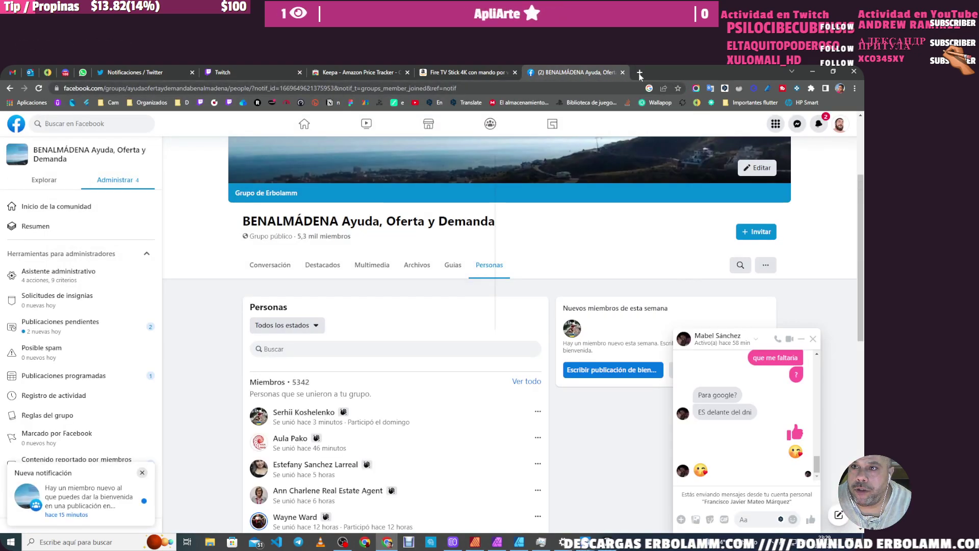
left_click(623, 73)
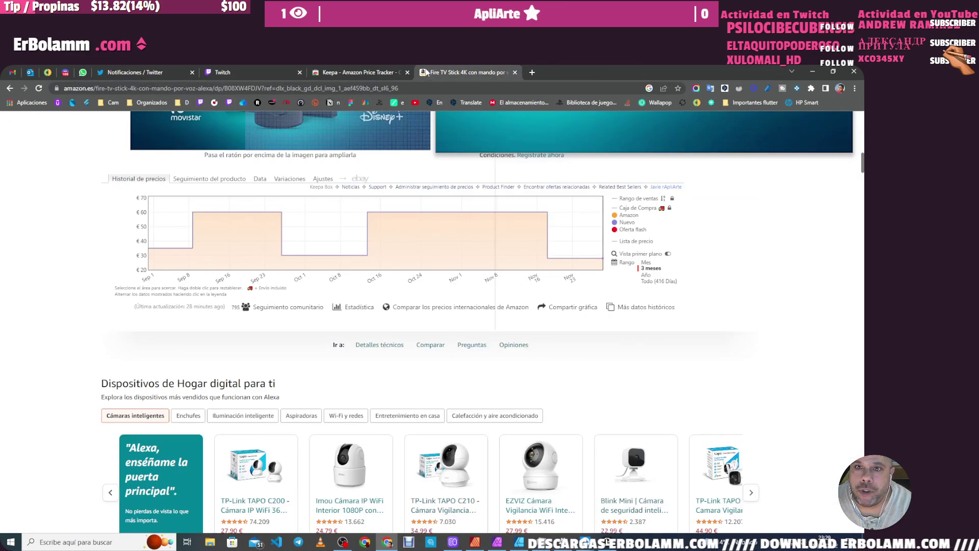
left_click(516, 72)
left_click(407, 72)
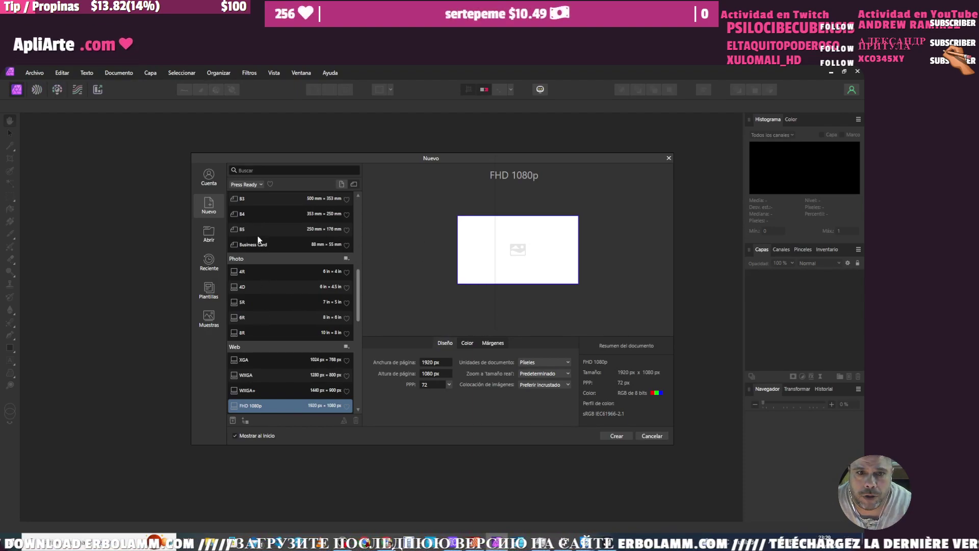
- Choose the Gradient Magazine Template (A4) from the Tienda de Affinity templates
scroll(258, 239, "up", 1)
scroll(253, 239, "up", 3)
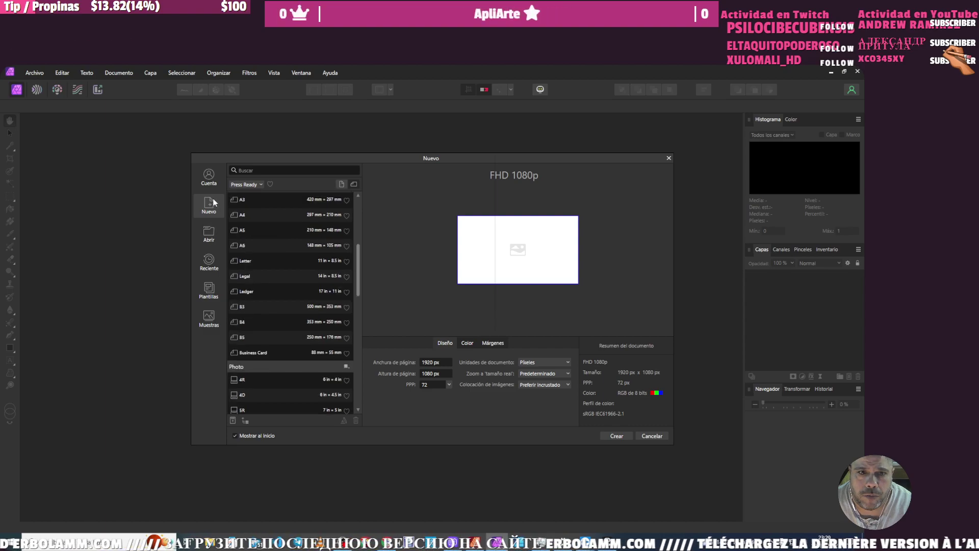
left_click(215, 300)
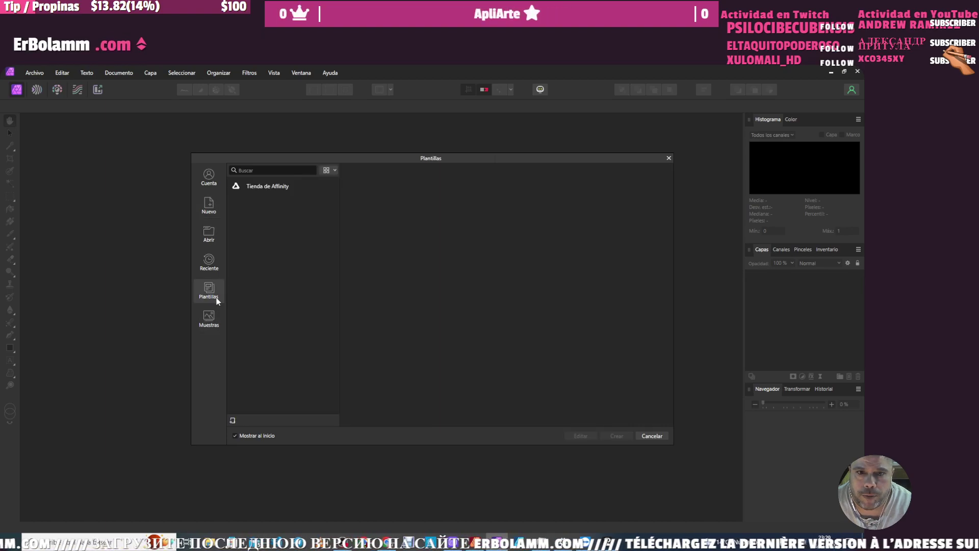
left_click(281, 188)
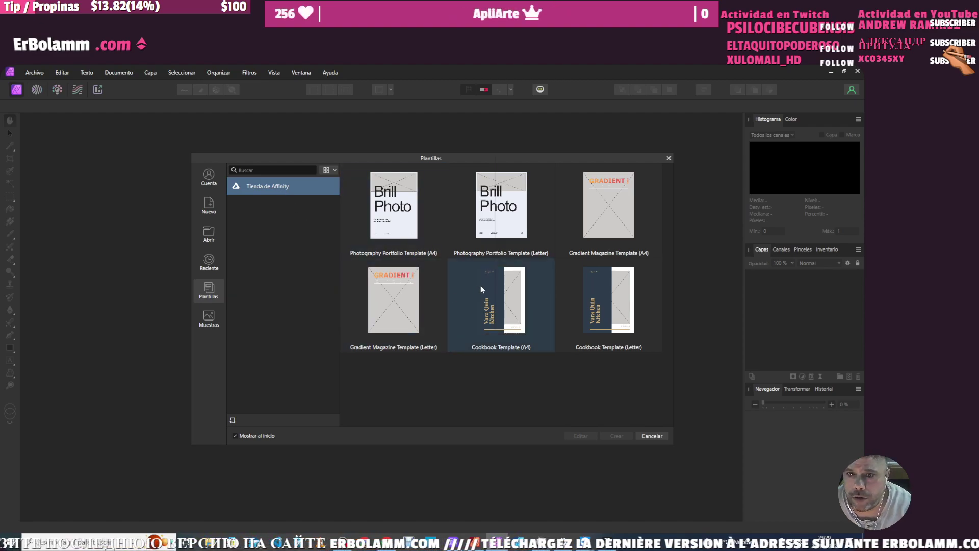
left_click(599, 221)
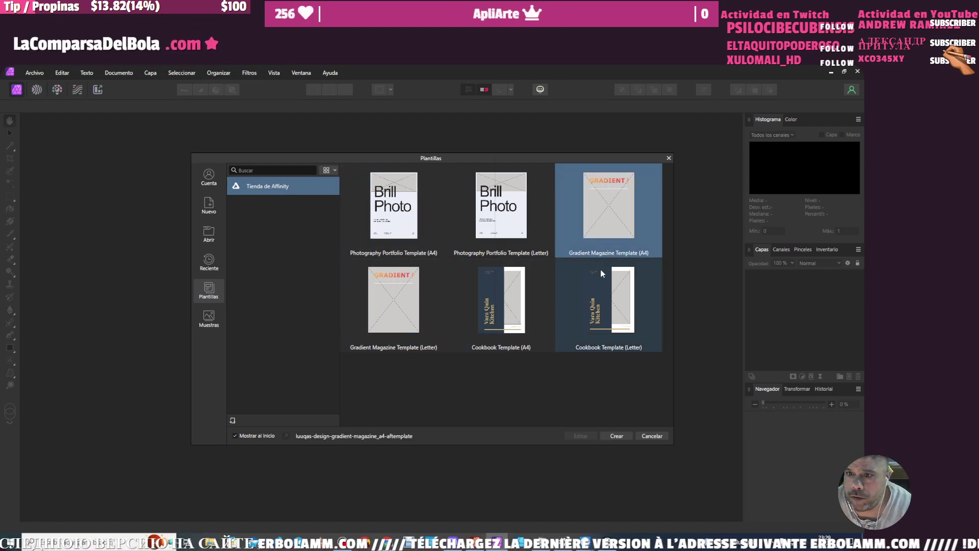
- Create the magazine spread, skew and shrink the top-right image frame, and move the green block
left_click(617, 436)
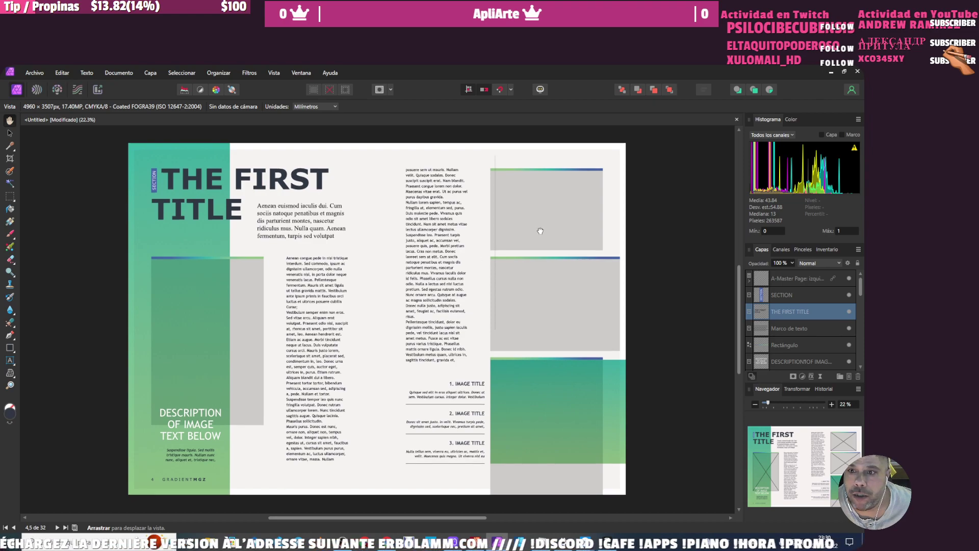
left_click(10, 134)
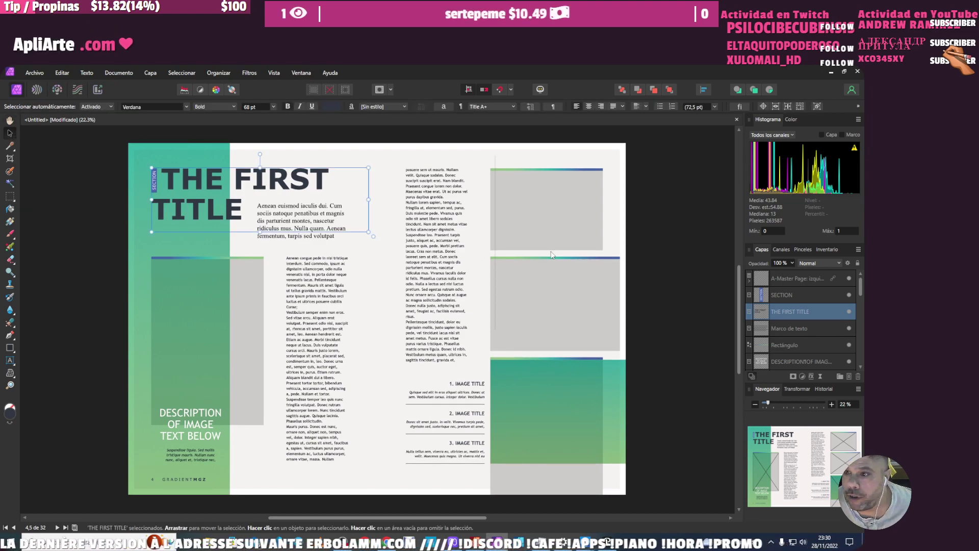
left_click(528, 228)
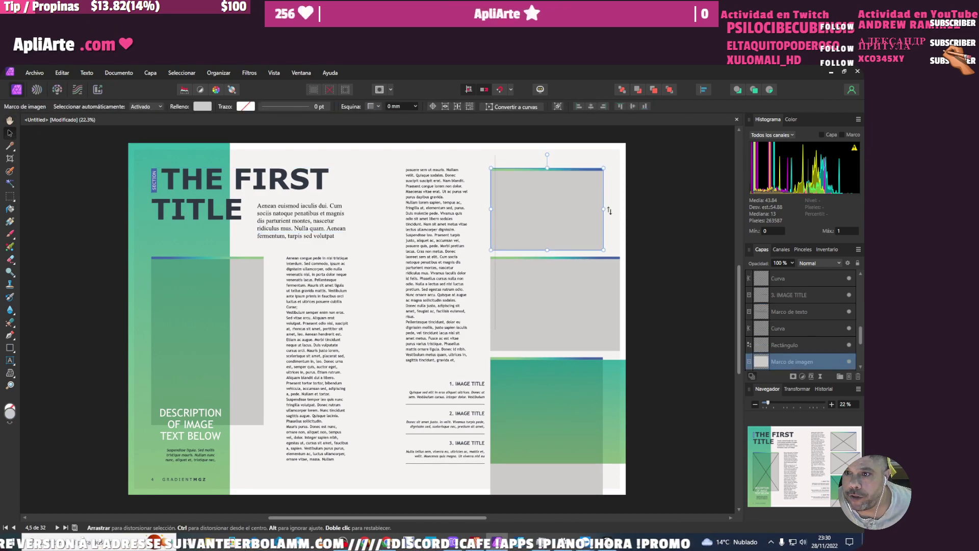
left_click_drag(610, 211, 610, 195)
left_click_drag(551, 208, 551, 232)
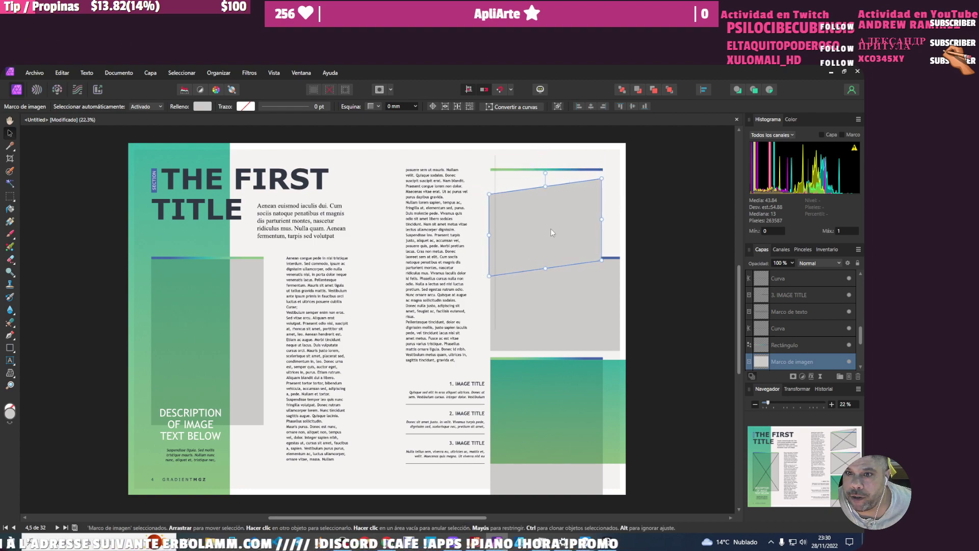
left_click_drag(489, 194, 519, 219)
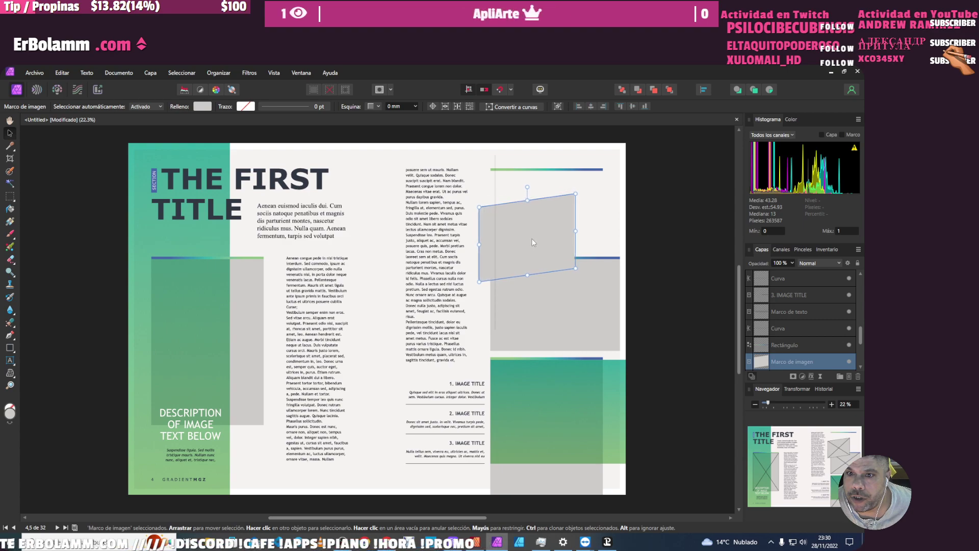
mouse_move(480, 281)
left_mouse_down()
mouse_move(508, 241)
mouse_move(493, 240)
left_mouse_up()
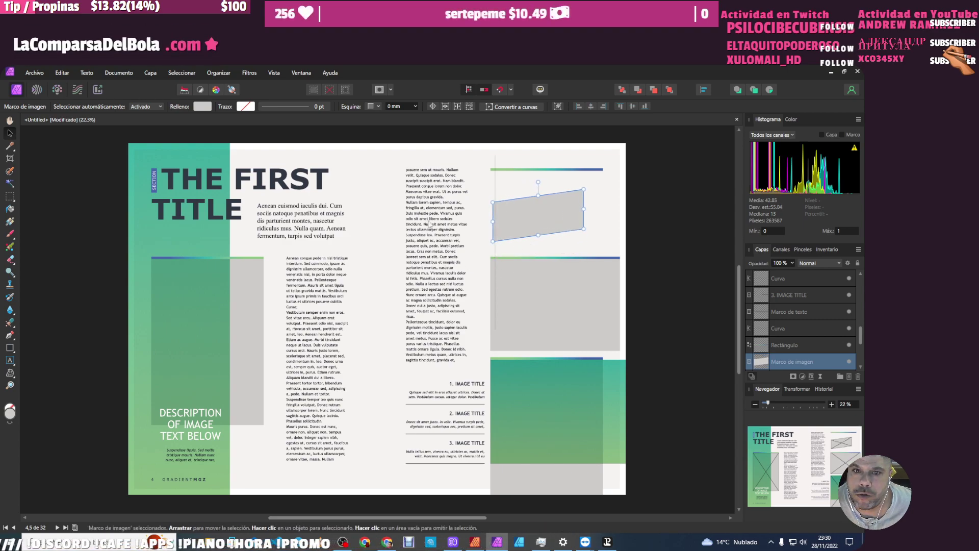
left_click_drag(144, 154, 505, 341)
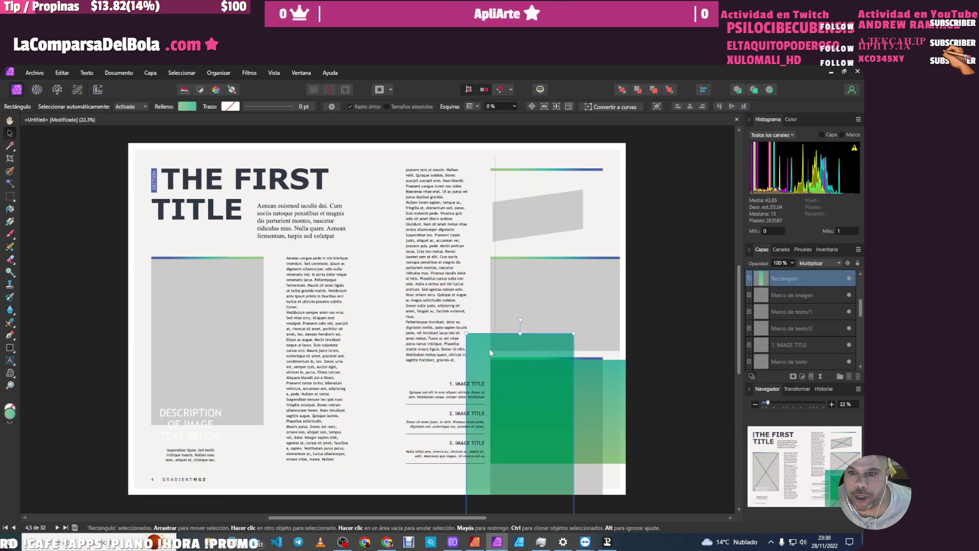
- Delete the green block and all remaining spread objects, then close the document without saving
key("Delete")
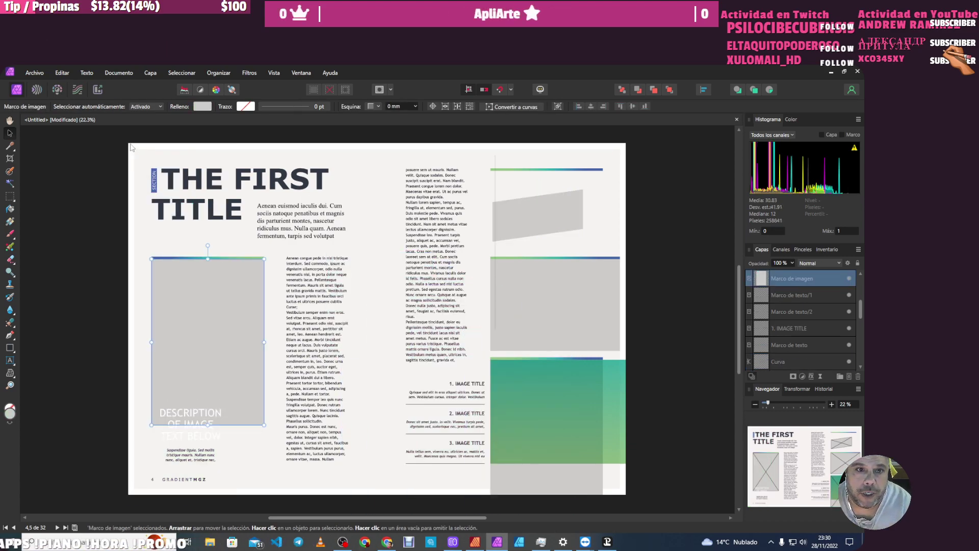
left_click_drag(130, 144, 641, 494)
key("Delete")
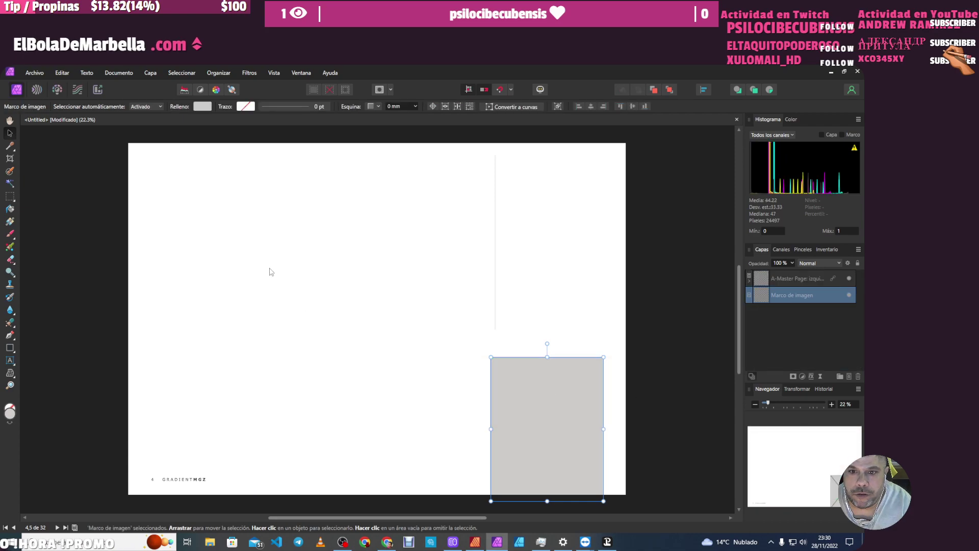
left_click_drag(132, 150, 670, 514)
key("Delete")
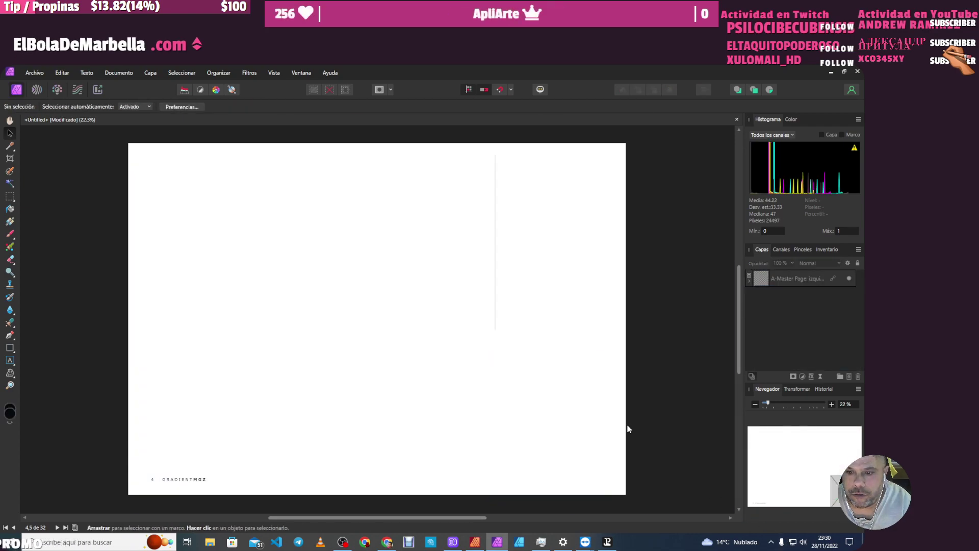
double_click(205, 480)
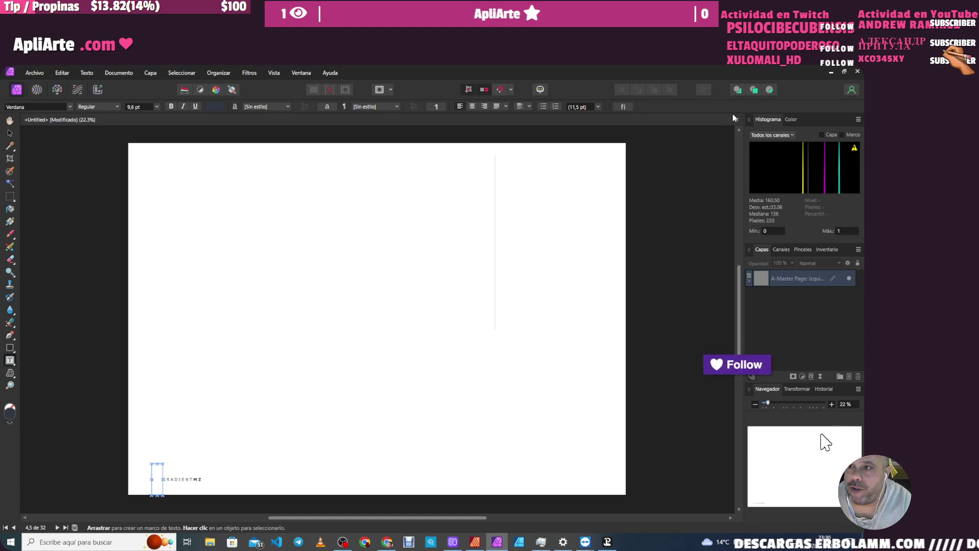
key("ctrl+w")
- Discard unsaved changes and create a new blank A4 landscape document from the Press Ready presets
left_click(428, 310)
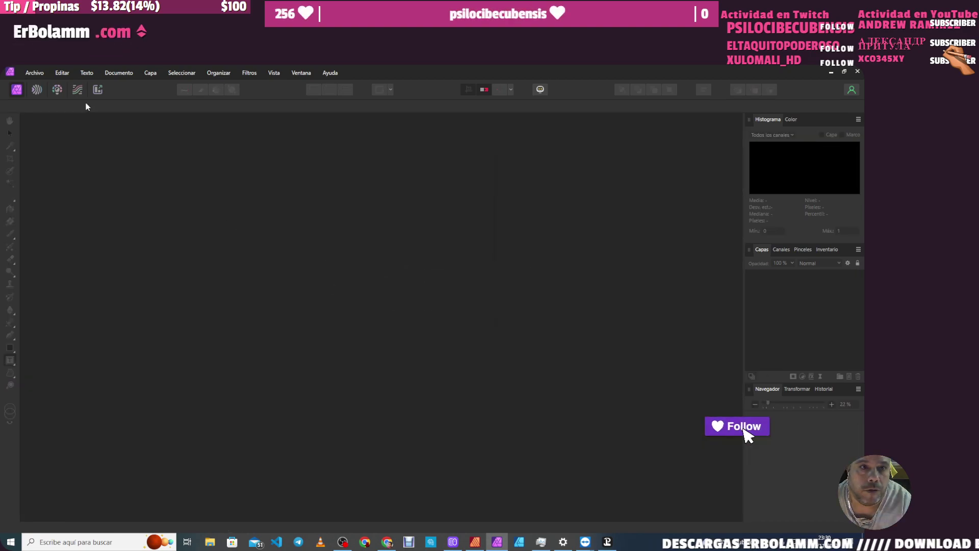
left_click(35, 73)
left_click(41, 93)
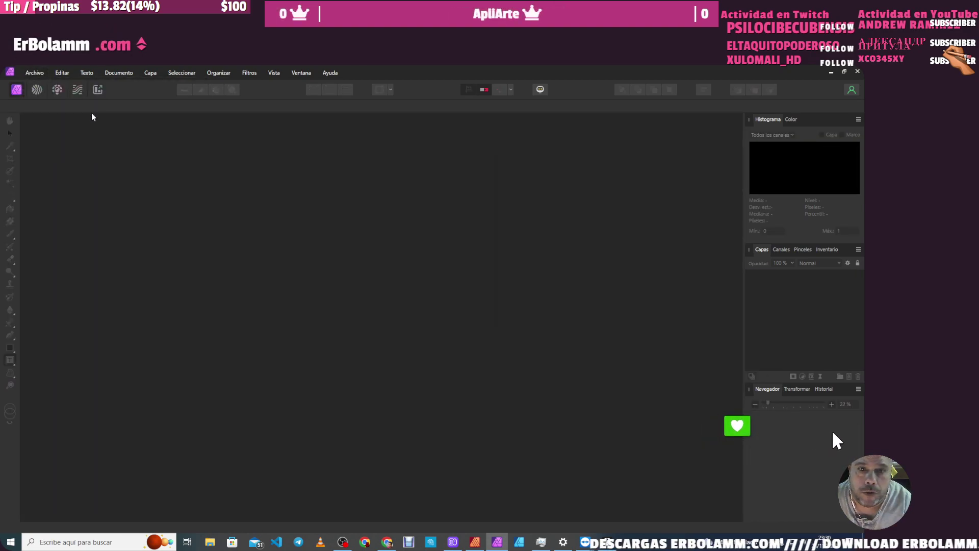
scroll(260, 214, "up", 1)
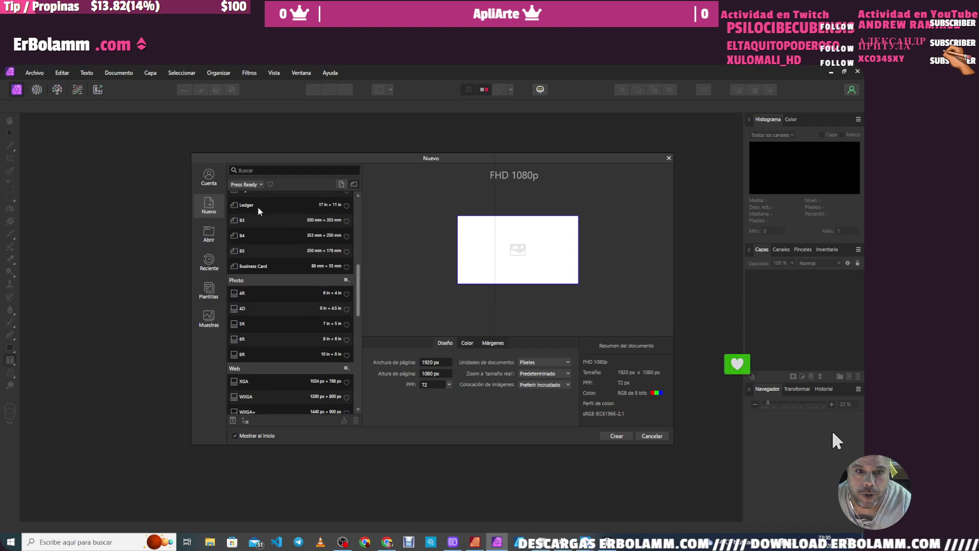
scroll(261, 214, "up", 1)
scroll(260, 215, "up", 1)
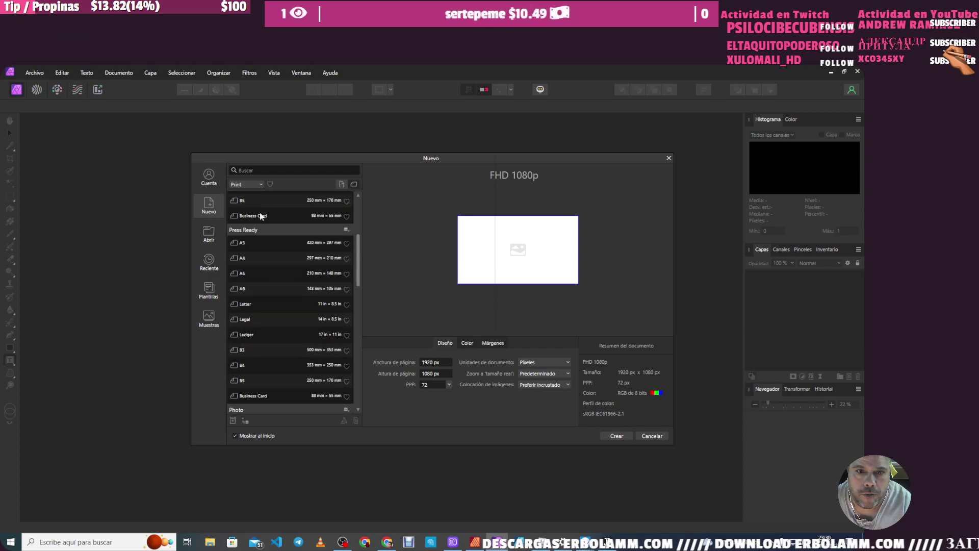
left_click(250, 263)
left_click(628, 435)
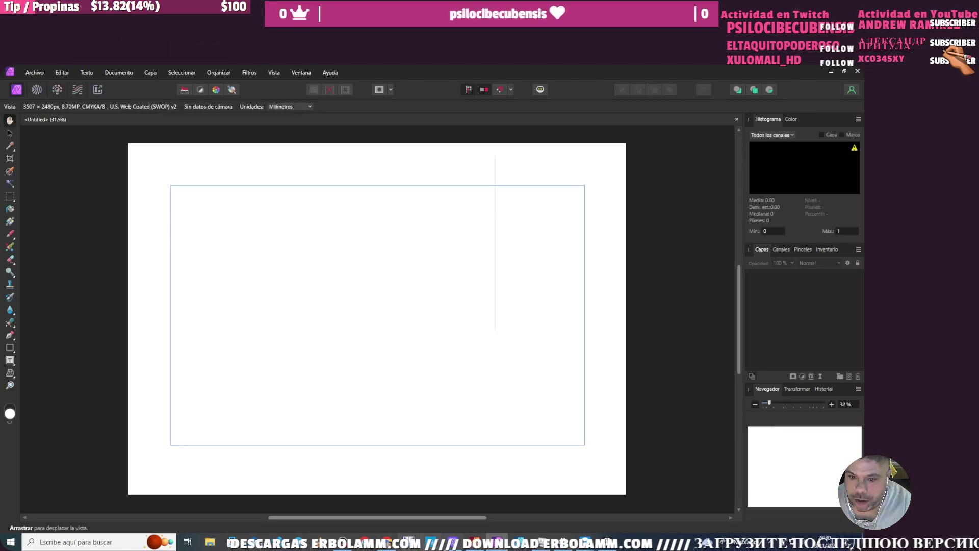
key("alt+Tab")
- In a new tab, search Google for 'libro unsplash' and open the Unsplash result
left_click(317, 73)
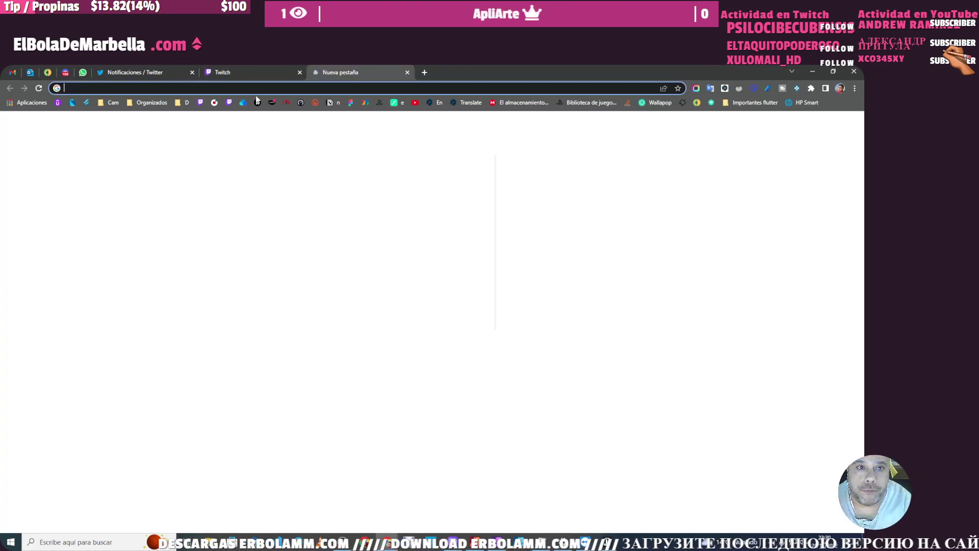
left_click(229, 89)
type("l")
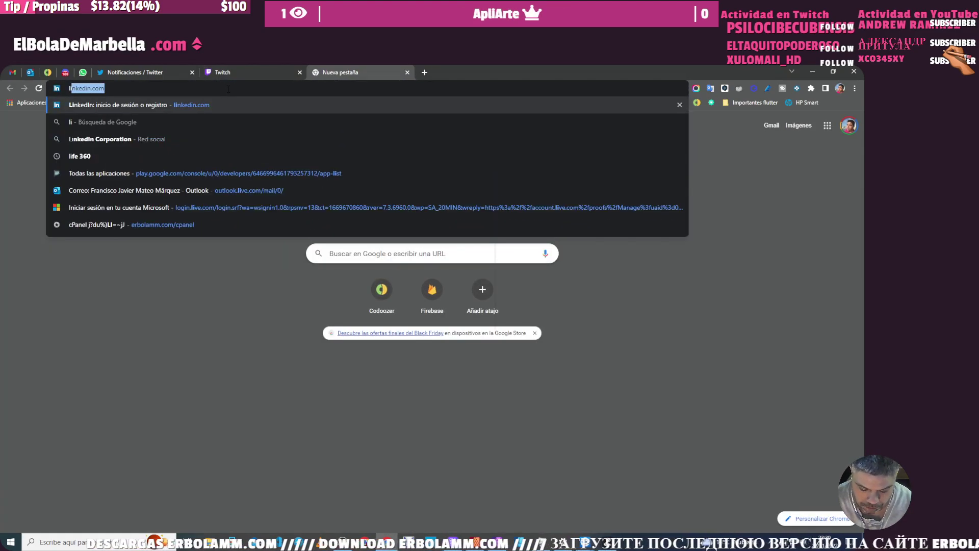
type("ibro unp")
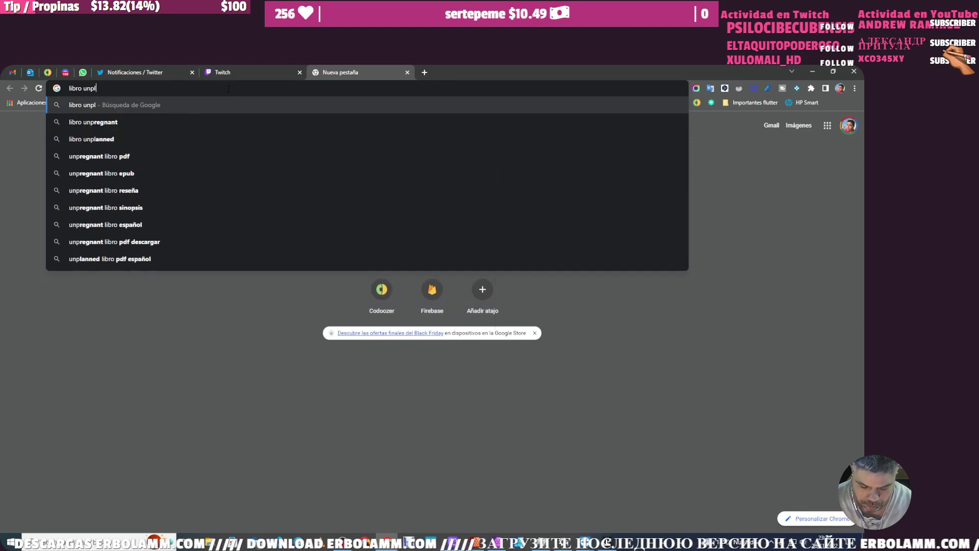
type("l")
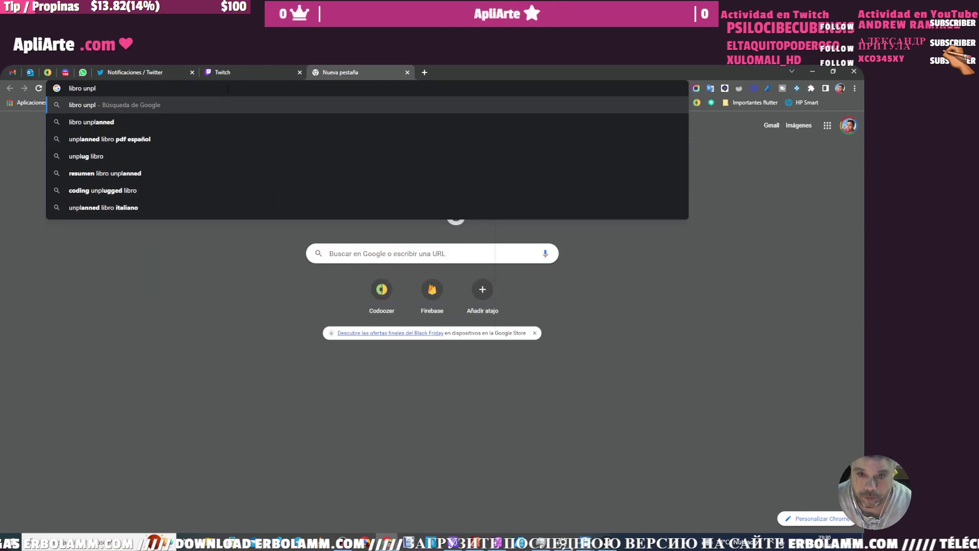
key("Return")
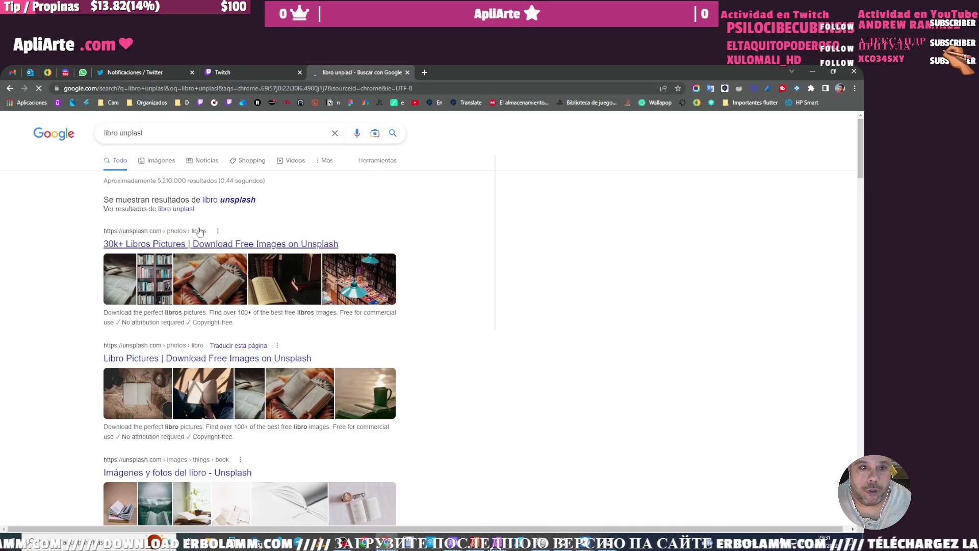
left_click(245, 200)
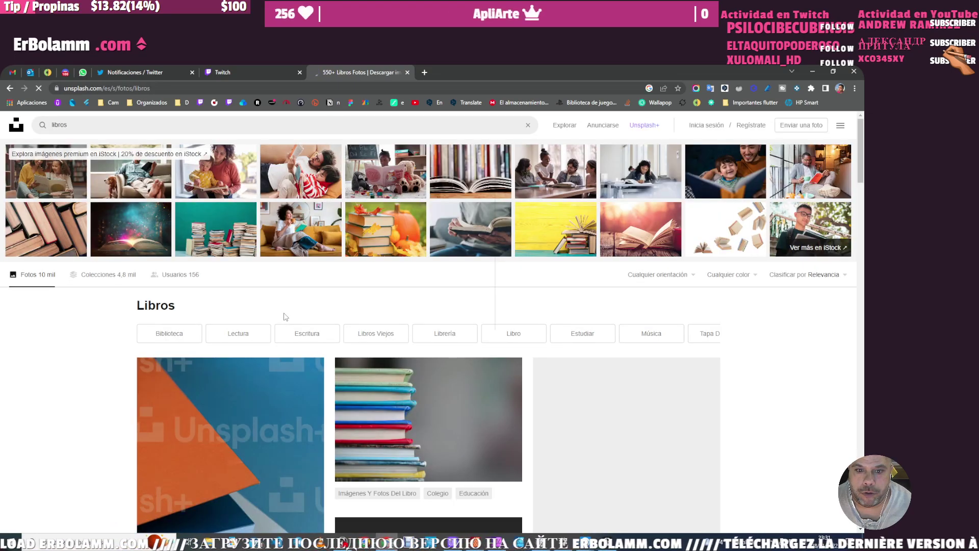
- Search Unsplash for 'revista' photos
scroll(299, 311, "down", 5)
scroll(349, 323, "down", 5)
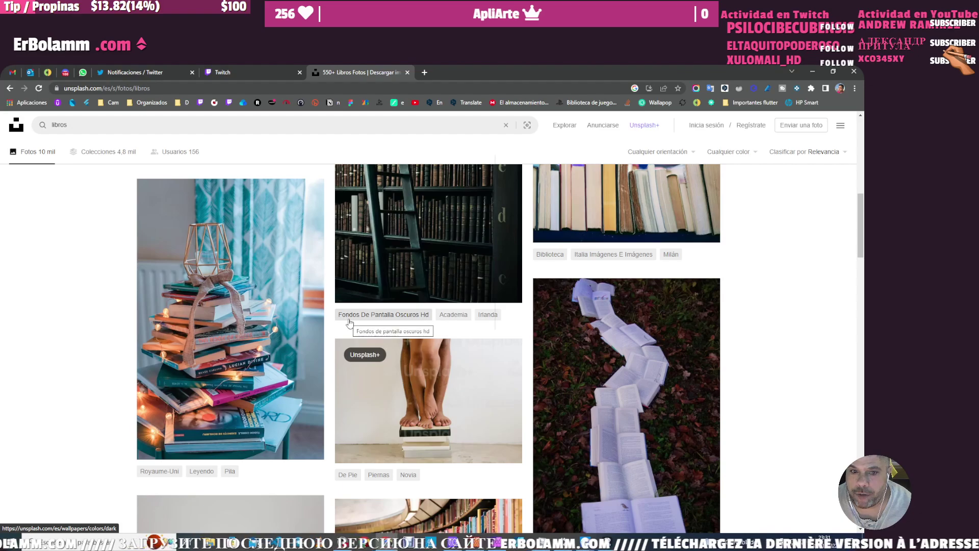
scroll(350, 323, "up", 5)
left_click(141, 125)
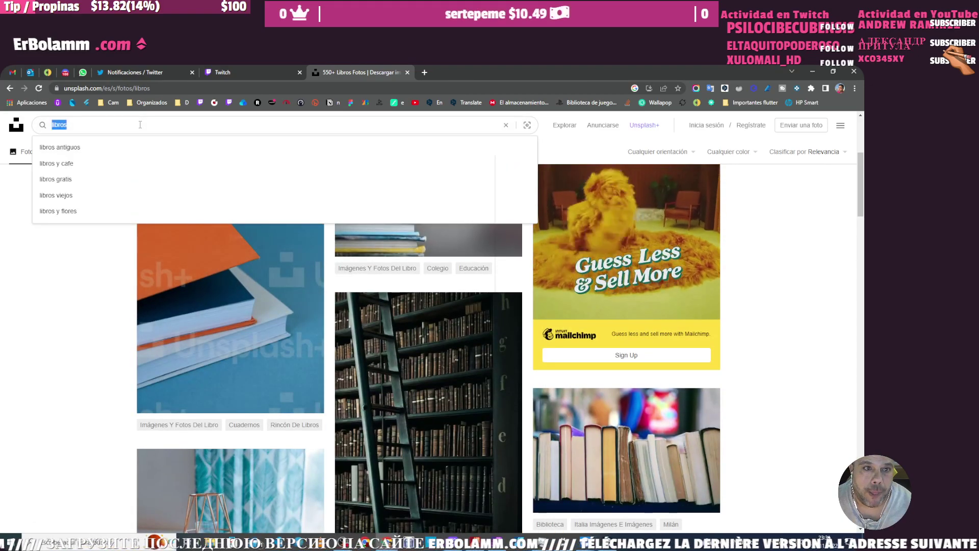
type("revist")
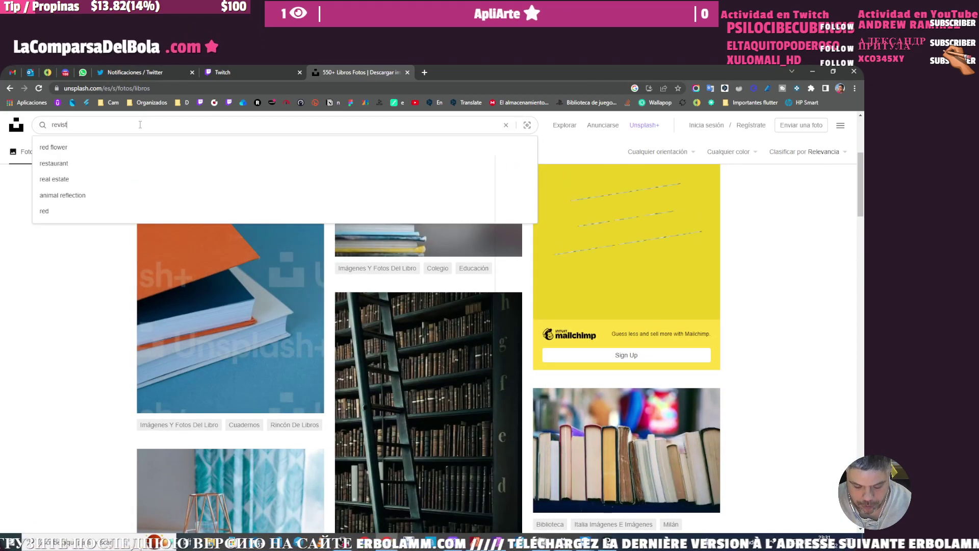
type("a")
key("Return")
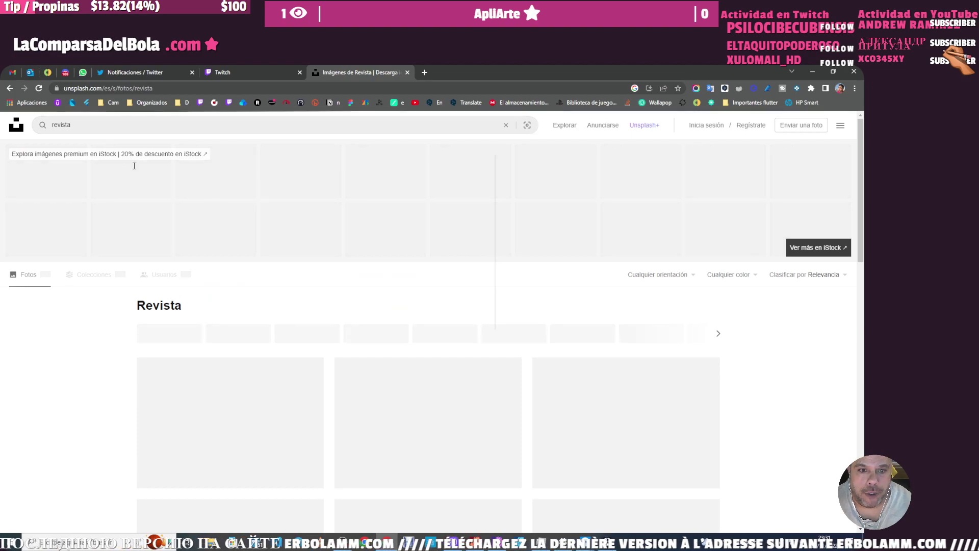
- Browse the Unsplash 'revista' results for a magazine-reading photo
left_click(61, 124)
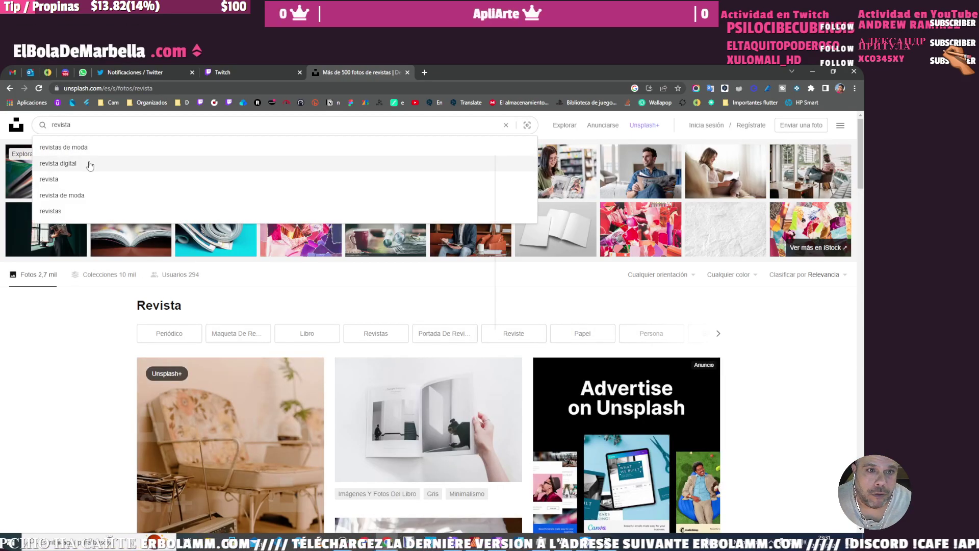
left_click(298, 298)
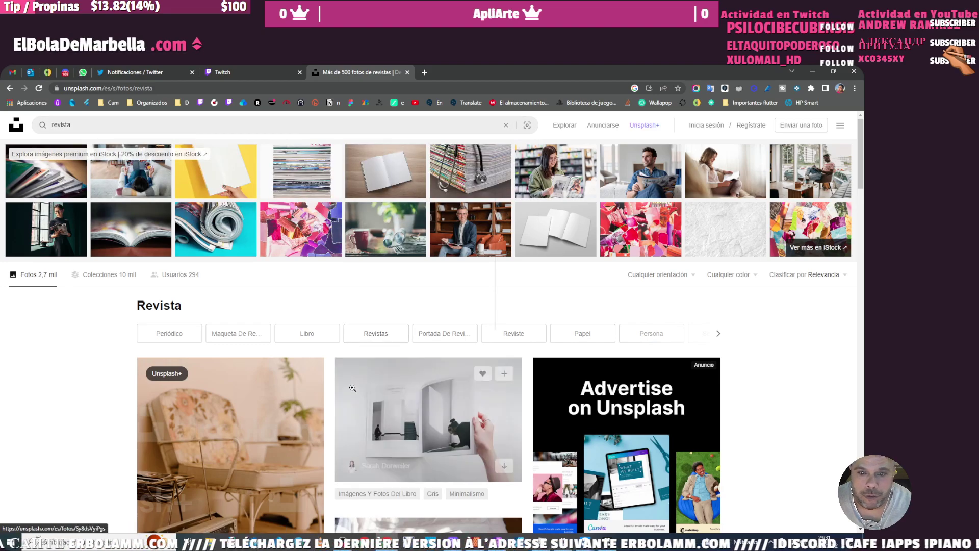
scroll(363, 389, "down", 5)
scroll(364, 389, "down", 3)
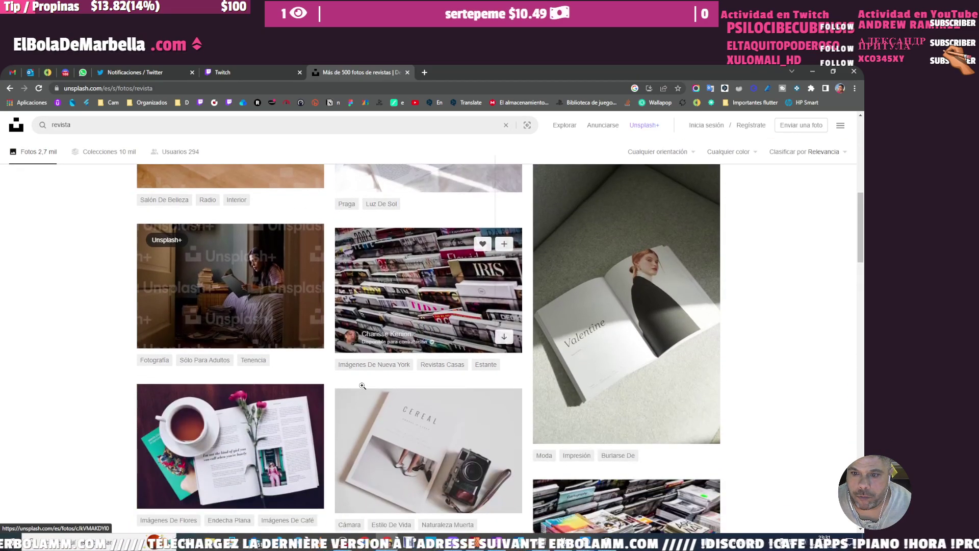
scroll(362, 386, "down", 3)
scroll(363, 385, "down", 1)
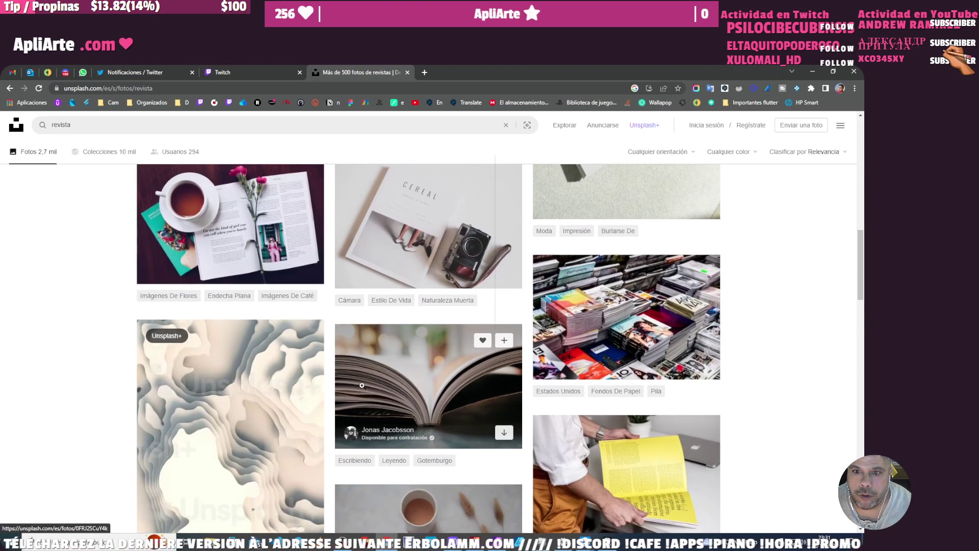
scroll(363, 385, "up", 1)
scroll(362, 385, "down", 5)
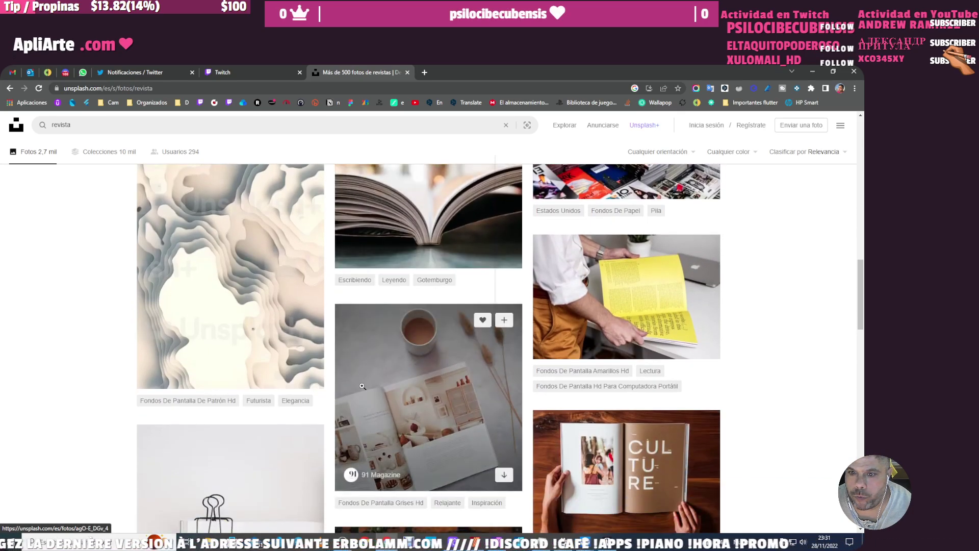
scroll(362, 386, "down", 4)
scroll(364, 388, "down", 4)
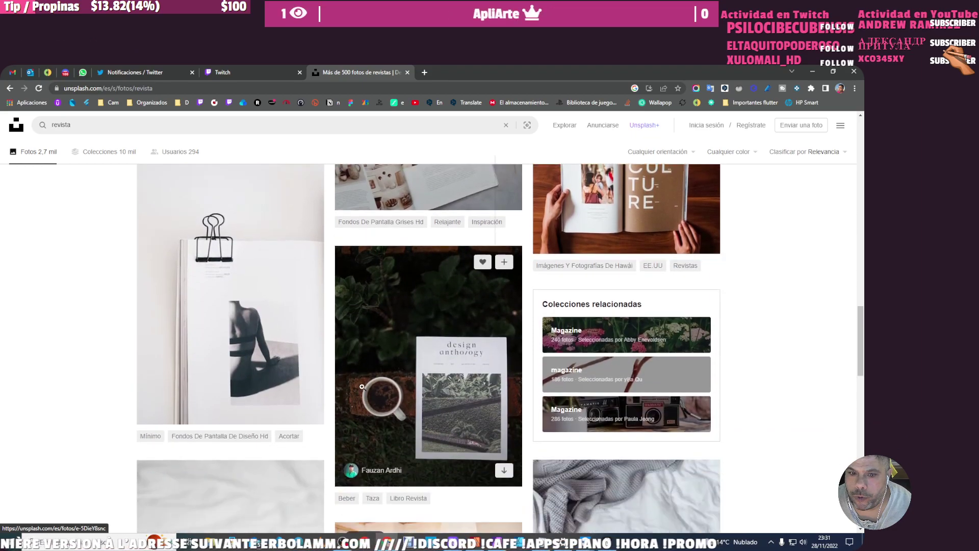
scroll(363, 391, "down", 3)
scroll(364, 391, "down", 2)
scroll(362, 389, "down", 5)
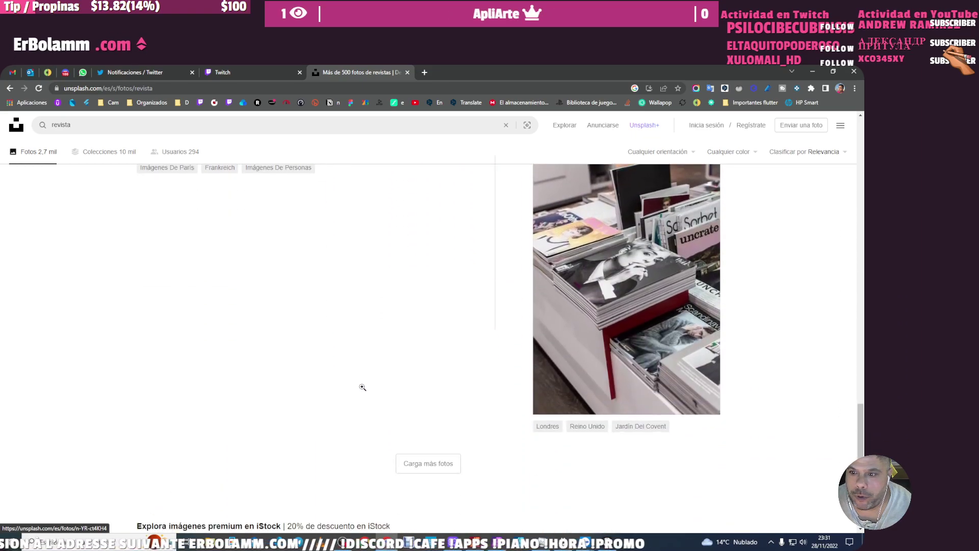
scroll(362, 388, "down", 5)
scroll(362, 390, "down", 2)
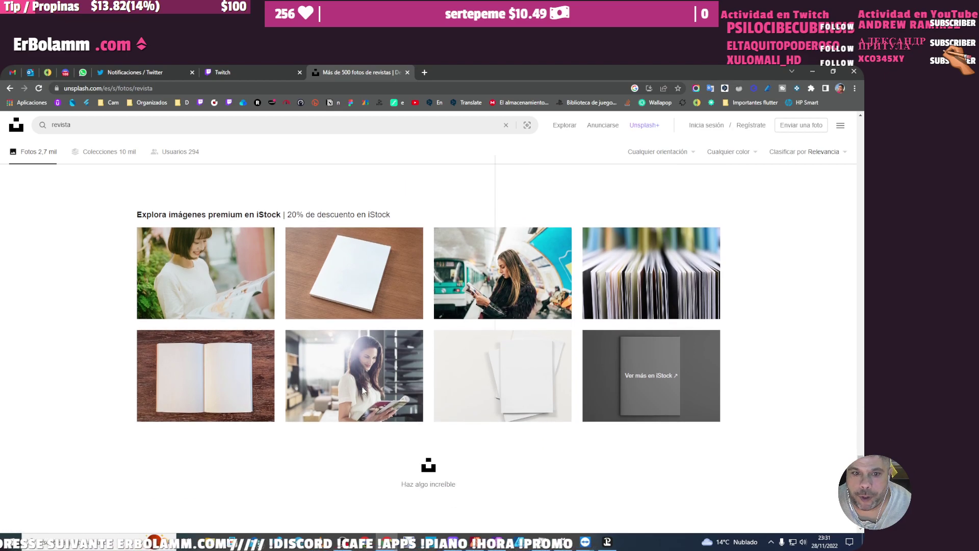
scroll(388, 257, "up", 3)
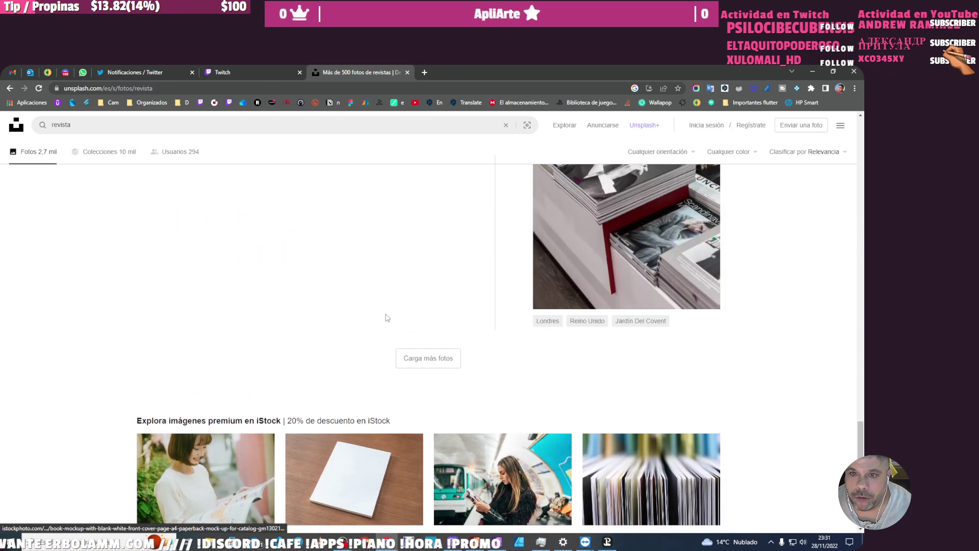
scroll(388, 256, "up", 6)
scroll(410, 369, "down", 7)
scroll(411, 368, "down", 1)
scroll(432, 359, "up", 4)
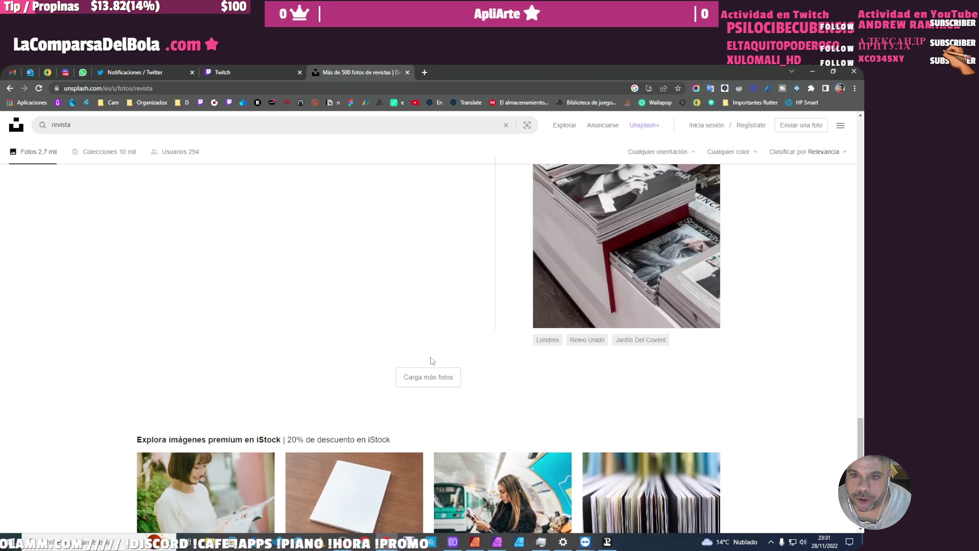
- Load more photos (Carga más fotos) and keep browsing the results
left_click(434, 376)
scroll(415, 326, "down", 2)
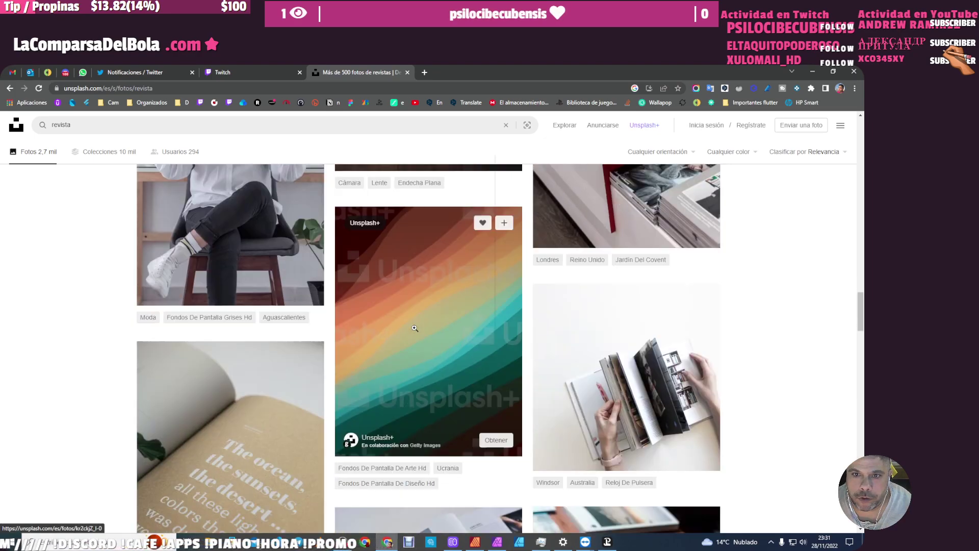
scroll(415, 328, "down", 3)
scroll(413, 328, "down", 2)
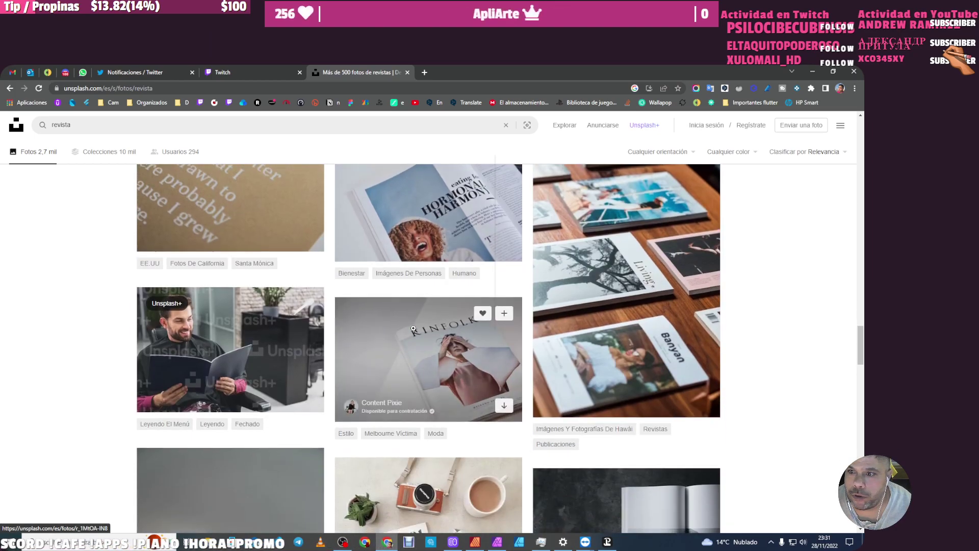
scroll(413, 329, "down", 4)
scroll(413, 329, "down", 3)
scroll(413, 328, "down", 4)
scroll(413, 328, "down", 4)
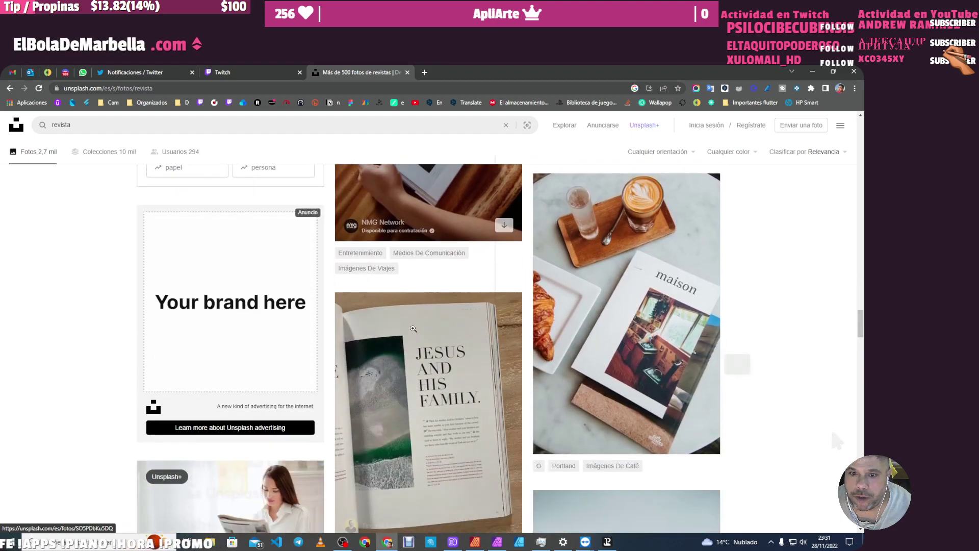
scroll(413, 329, "down", 2)
scroll(413, 328, "down", 4)
scroll(414, 329, "down", 3)
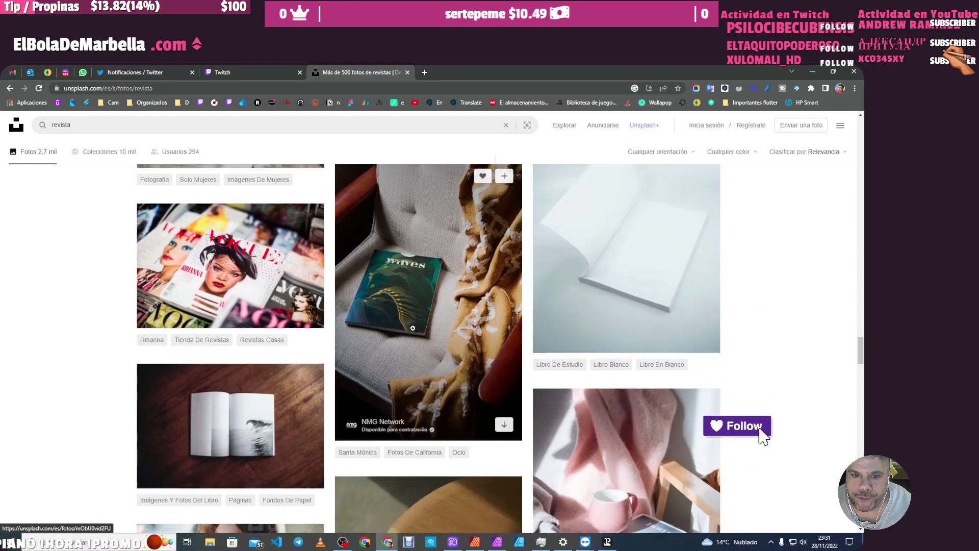
scroll(413, 328, "down", 4)
scroll(414, 328, "down", 4)
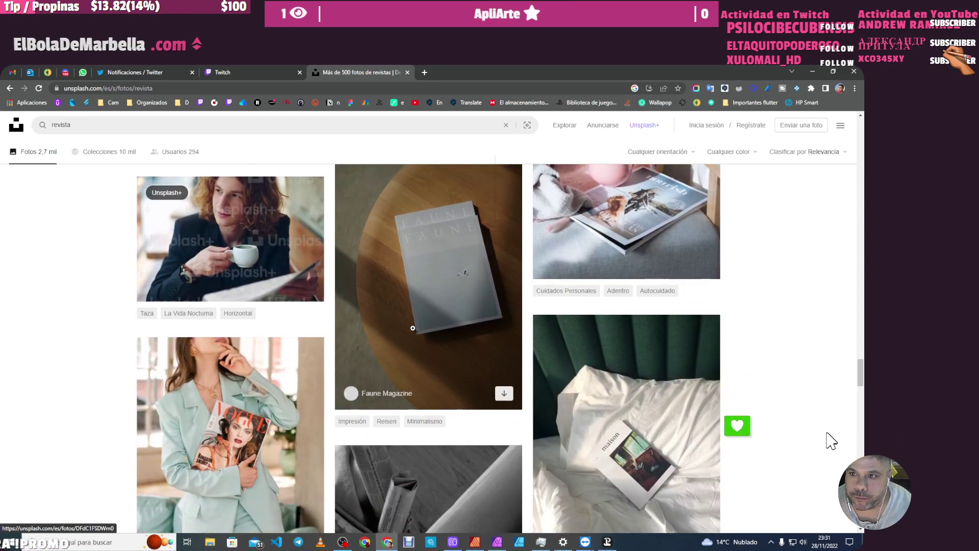
scroll(413, 328, "down", 4)
scroll(413, 328, "down", 3)
scroll(413, 328, "down", 4)
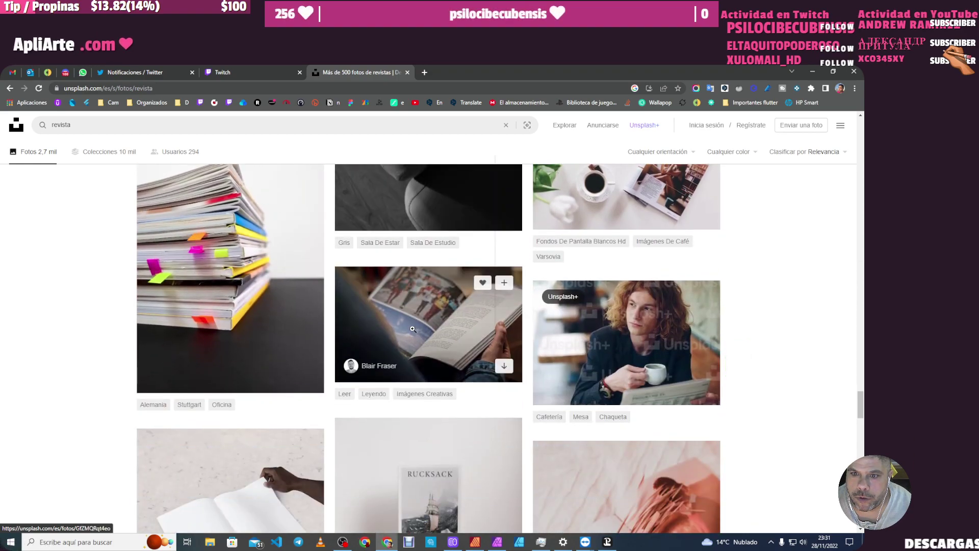
- Open the photo of someone reading a magazine and copy the image
scroll(413, 329, "down", 4)
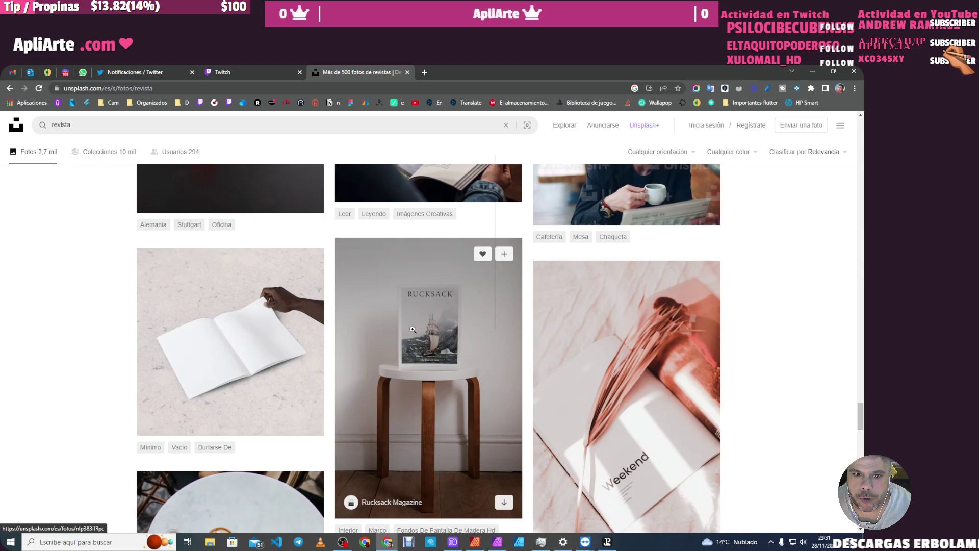
scroll(412, 330, "up", 4)
left_click(413, 329)
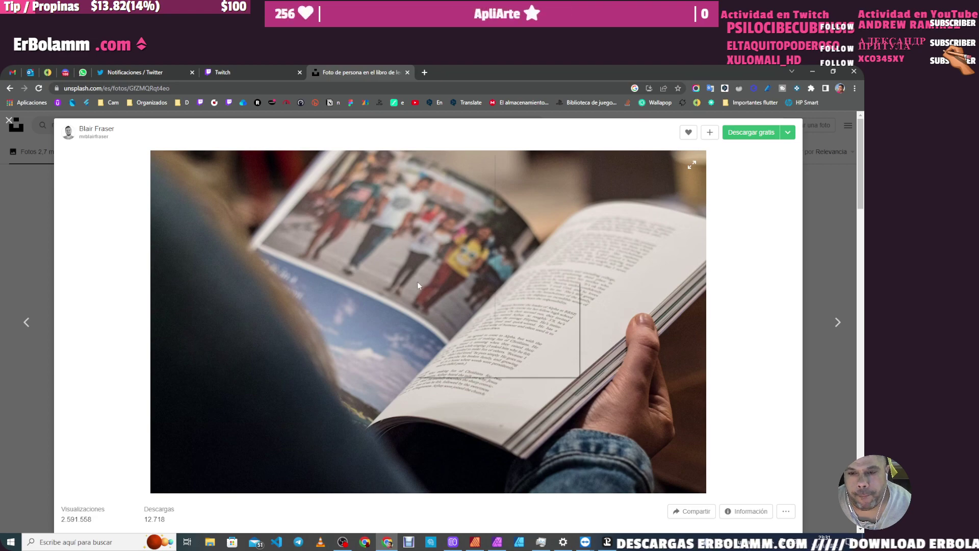
left_click(467, 309)
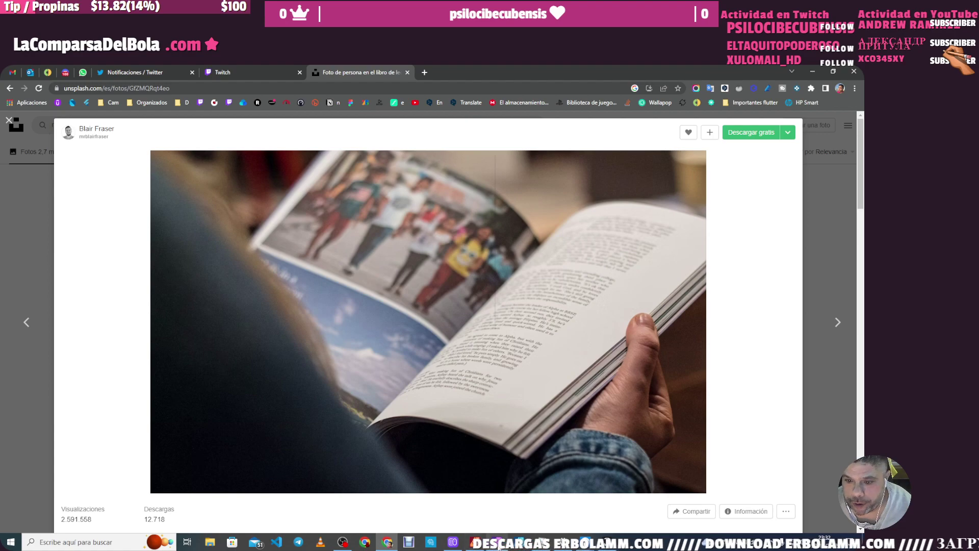
key("alt+Tab")
- Paste the copied magazine photo onto the blank A4 page
left_click(34, 72)
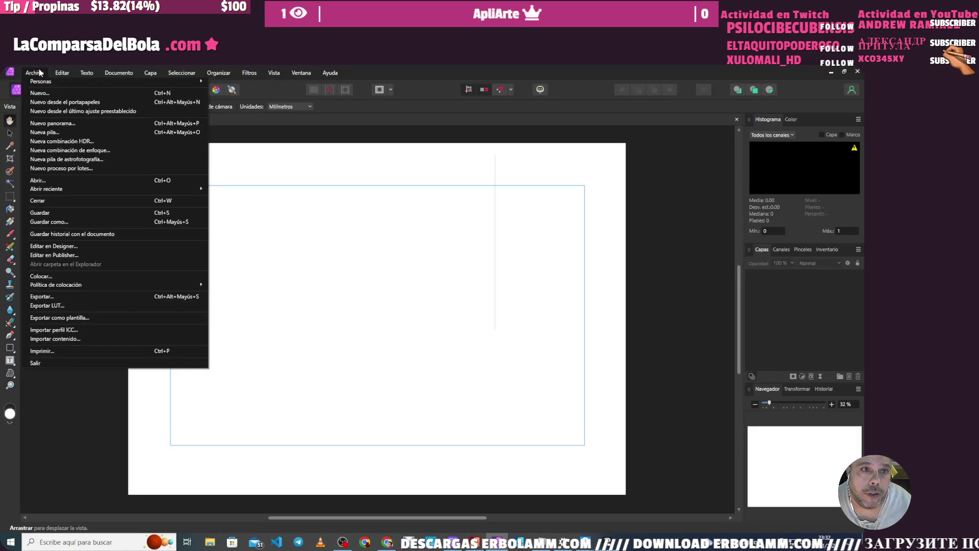
right_click(342, 247)
left_click(296, 285)
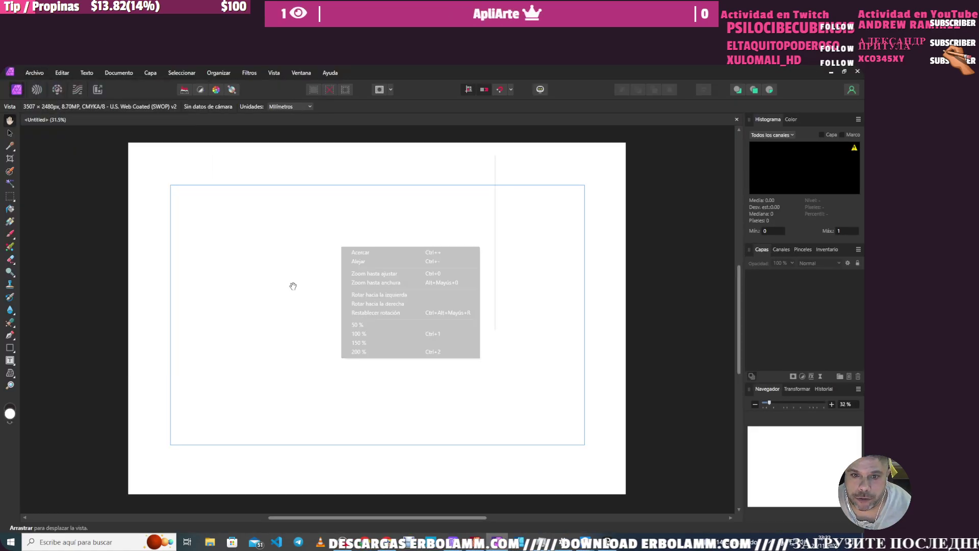
key("ctrl+v")
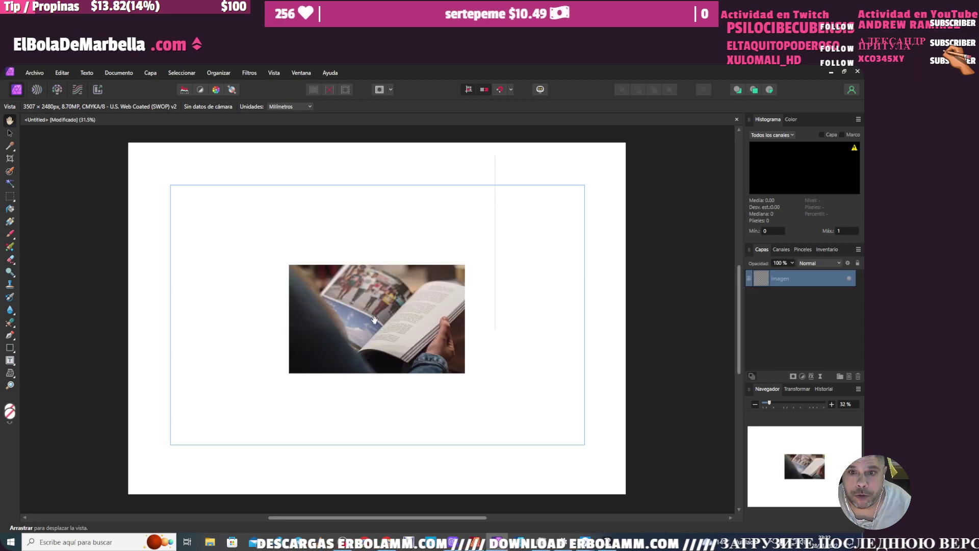
- Enlarge the magazine photo with the Move tool so it covers nearly the whole page
key("v")
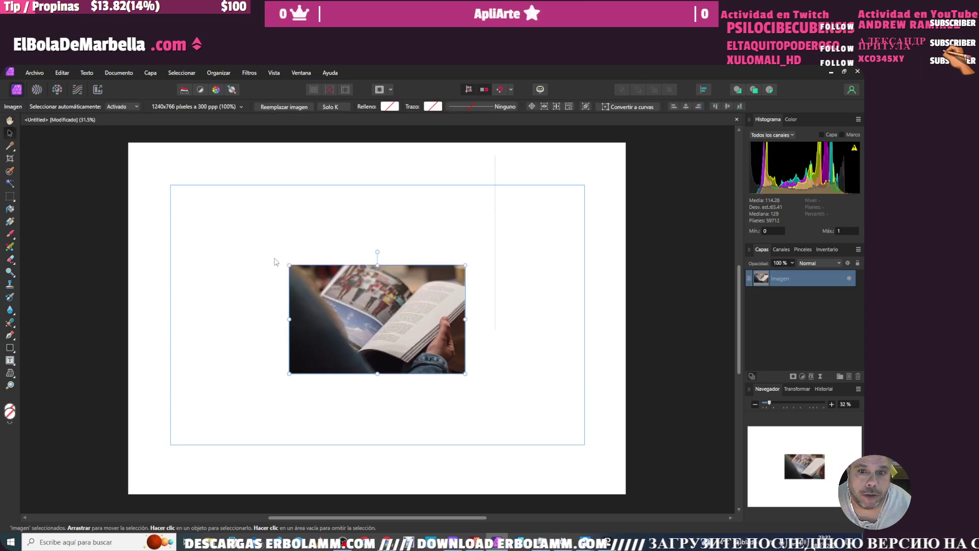
left_click_drag(289, 265, 137, 171)
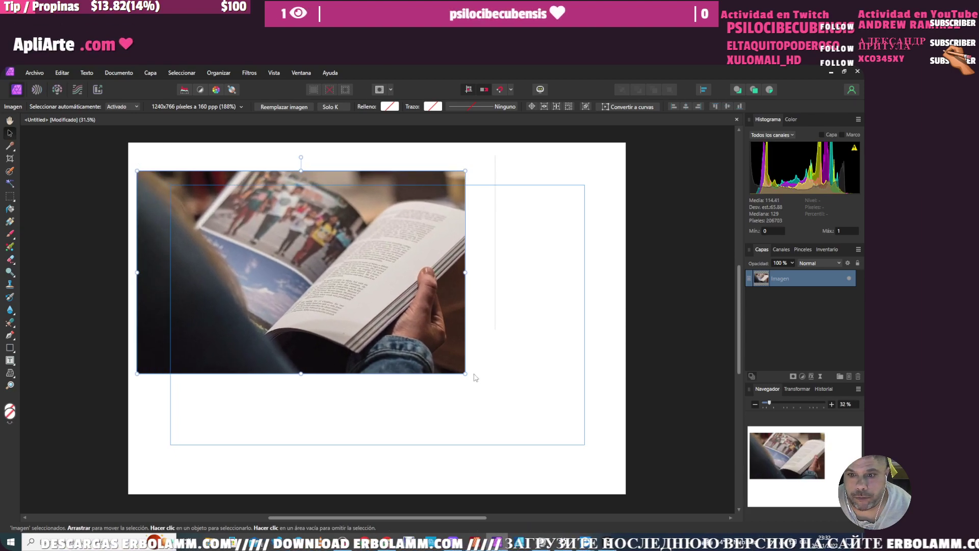
left_click_drag(463, 372, 610, 463)
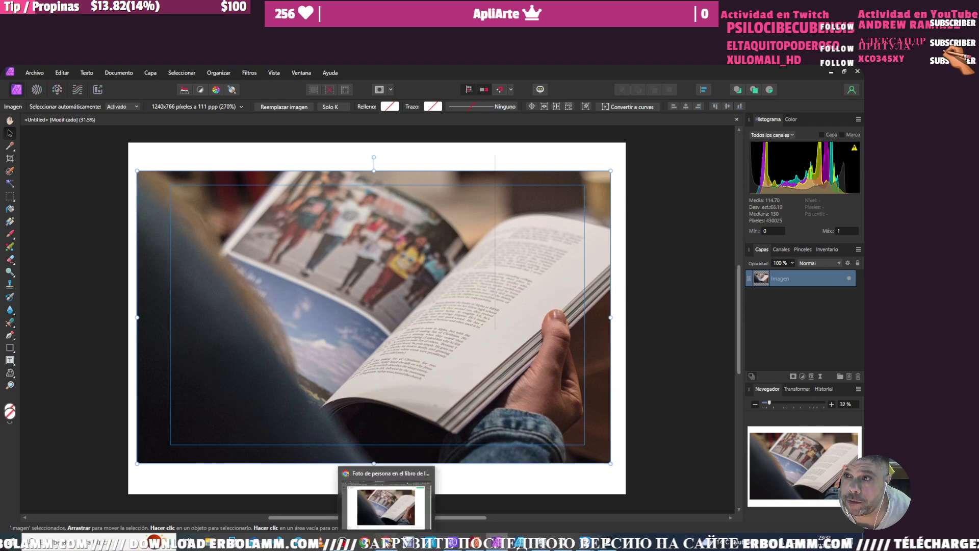
left_click(389, 542)
left_click(425, 72)
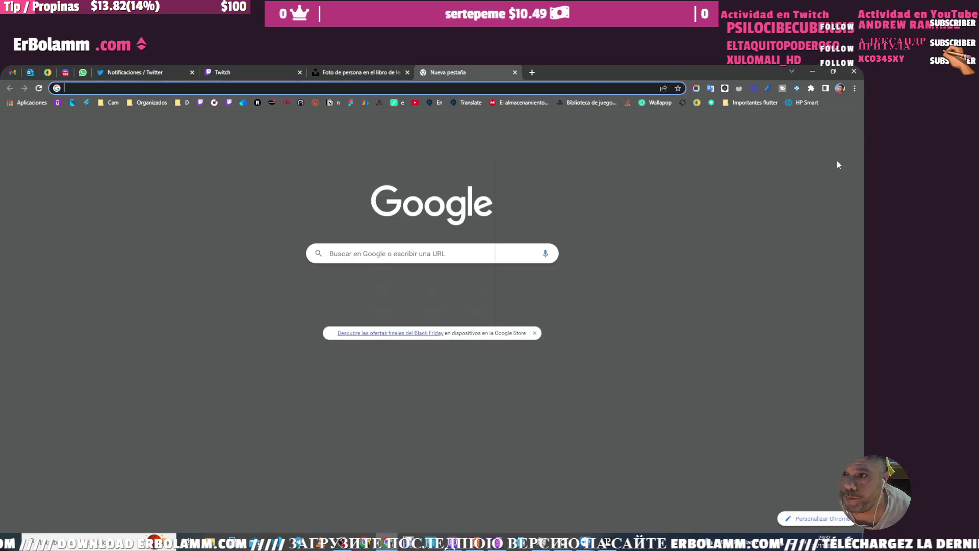
- Launch Google Photos from the Google apps grid and browse the library
left_click(829, 127)
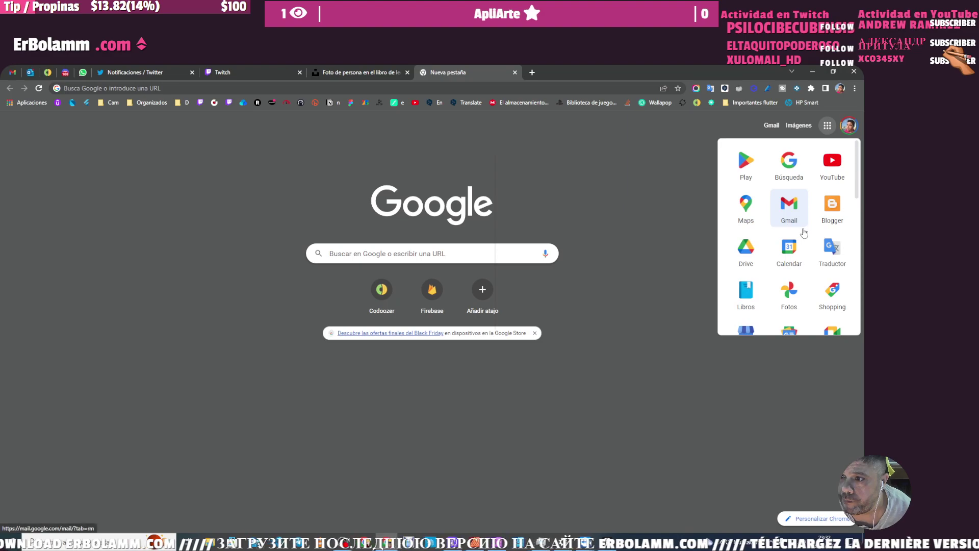
left_click(795, 288)
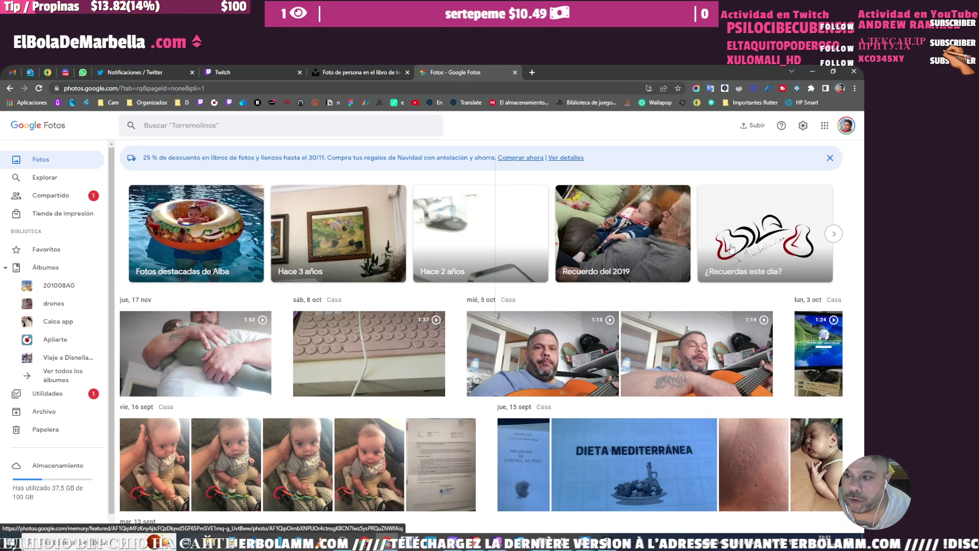
scroll(521, 344, "down", 2)
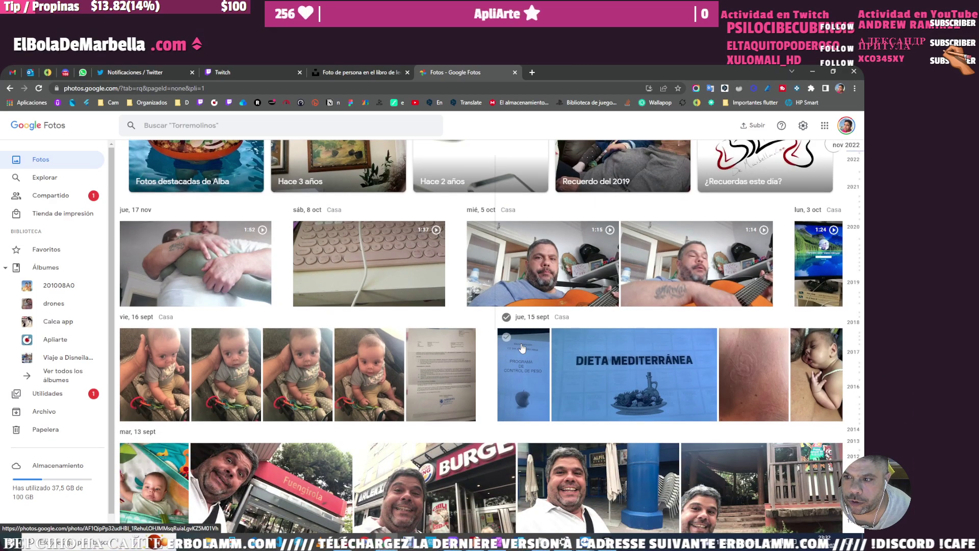
mouse_move(369, 463)
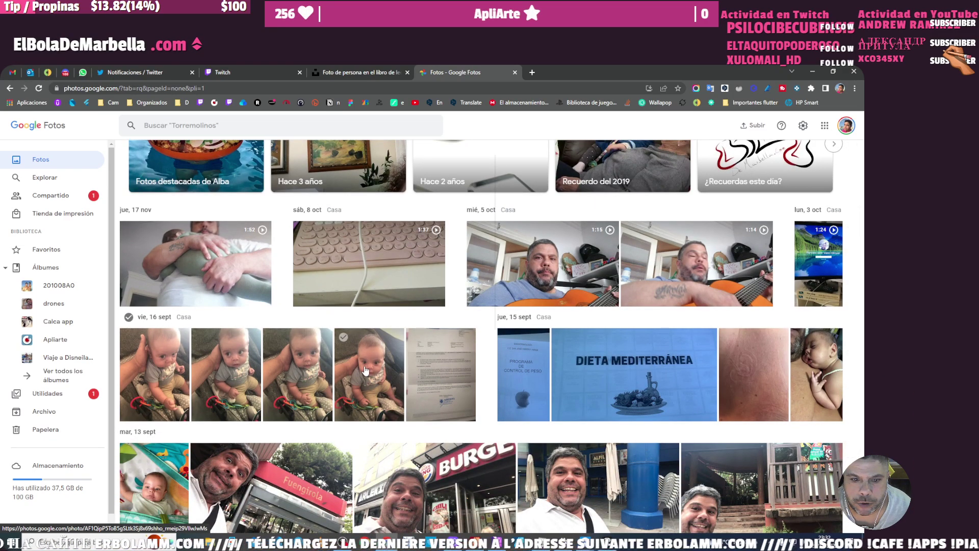
scroll(365, 371, "up", 2)
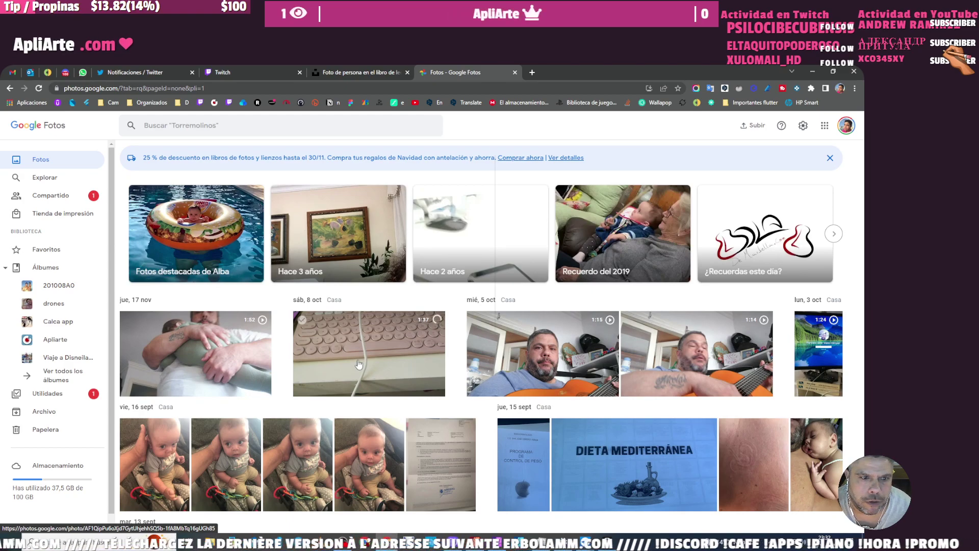
scroll(357, 362, "down", 2)
scroll(357, 362, "down", 2)
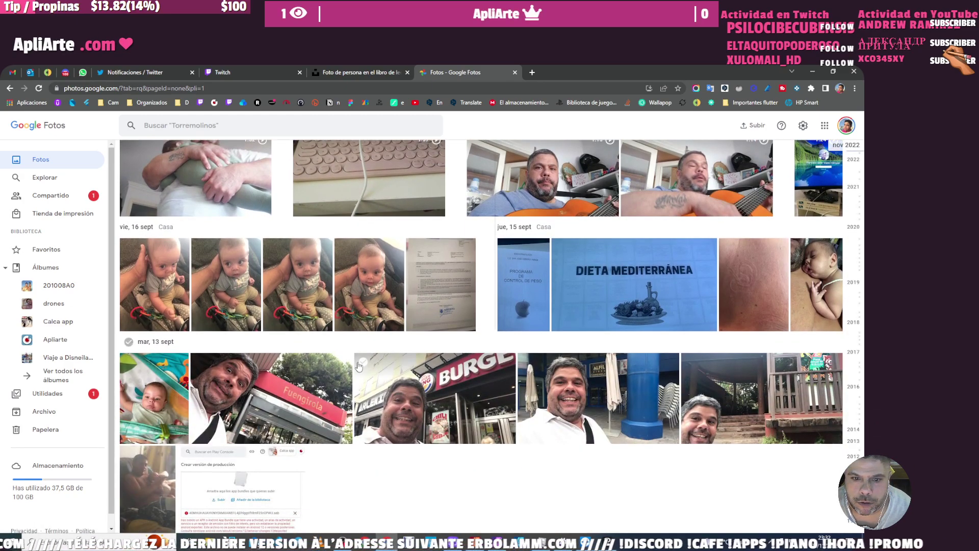
- Open the selfie under the red Fuengirola sign and copy the image
left_click(258, 391)
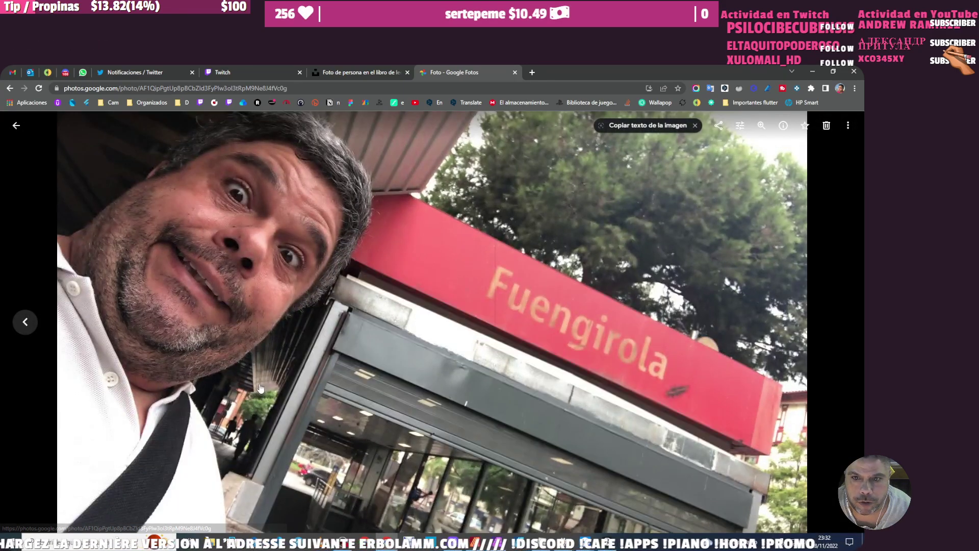
right_click(364, 331)
left_click(386, 357)
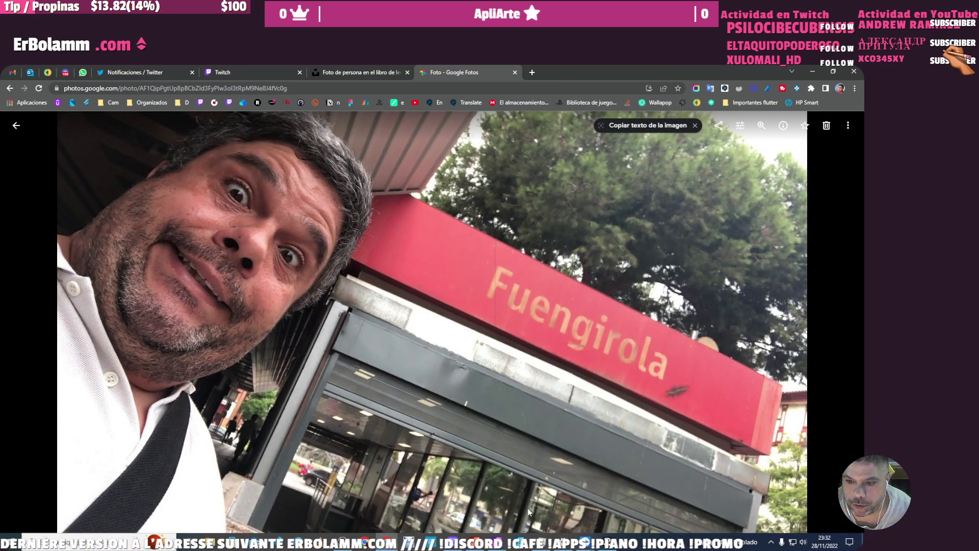
left_click(498, 541)
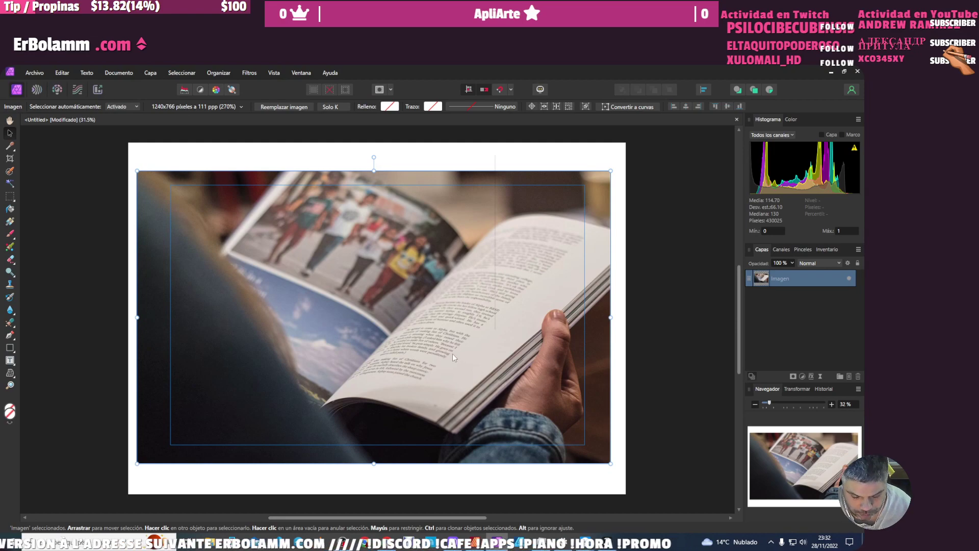
- Paste the Fuengirola selfie as a new layer and nudge it slightly up and right
key("ctrl+v")
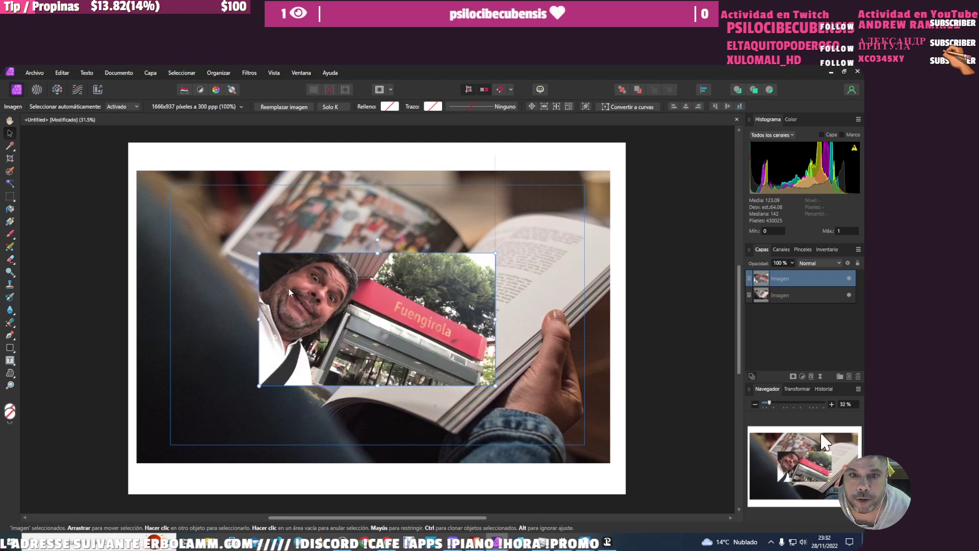
left_click_drag(289, 289, 291, 284)
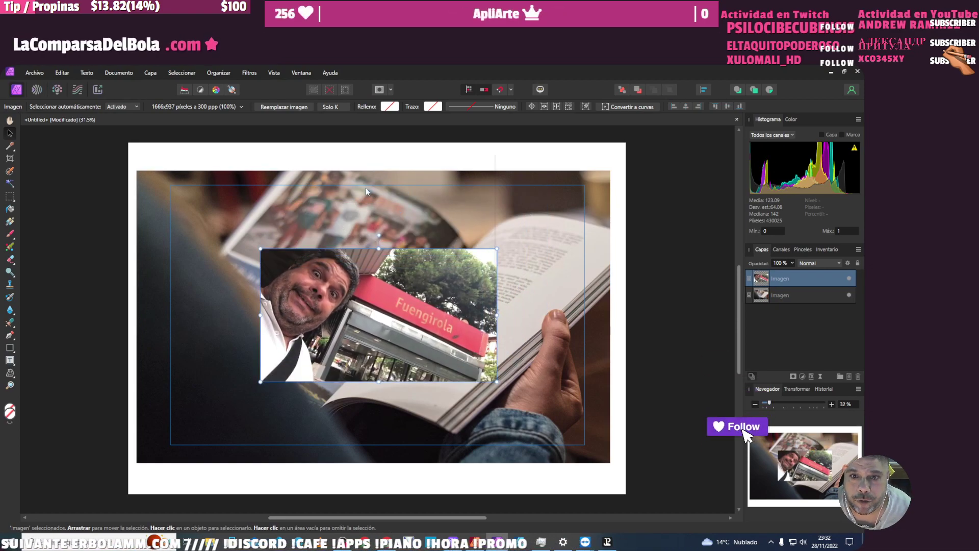
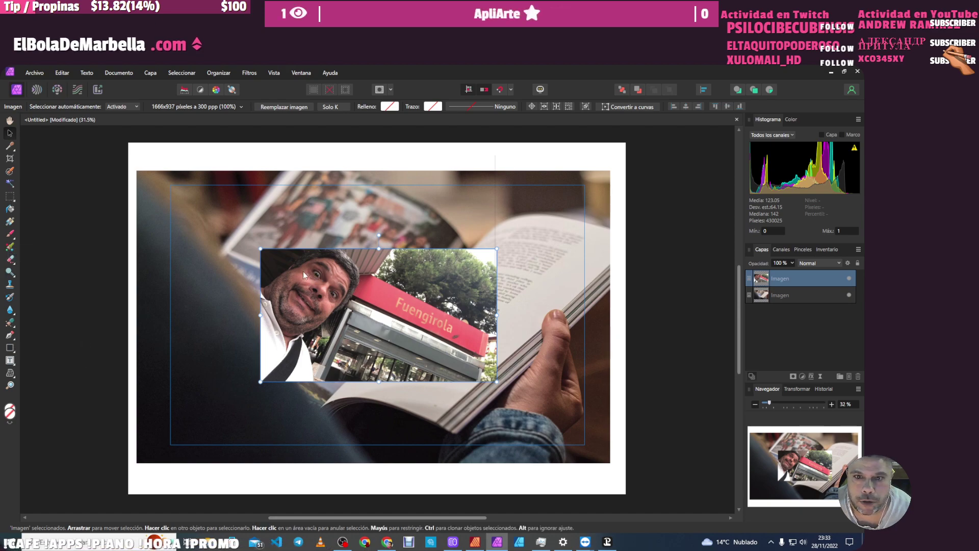
- Raise the selfie over the book, drop its opacity to 55%, and rasterize it with Mesh Warp
left_click_drag(298, 273, 300, 237)
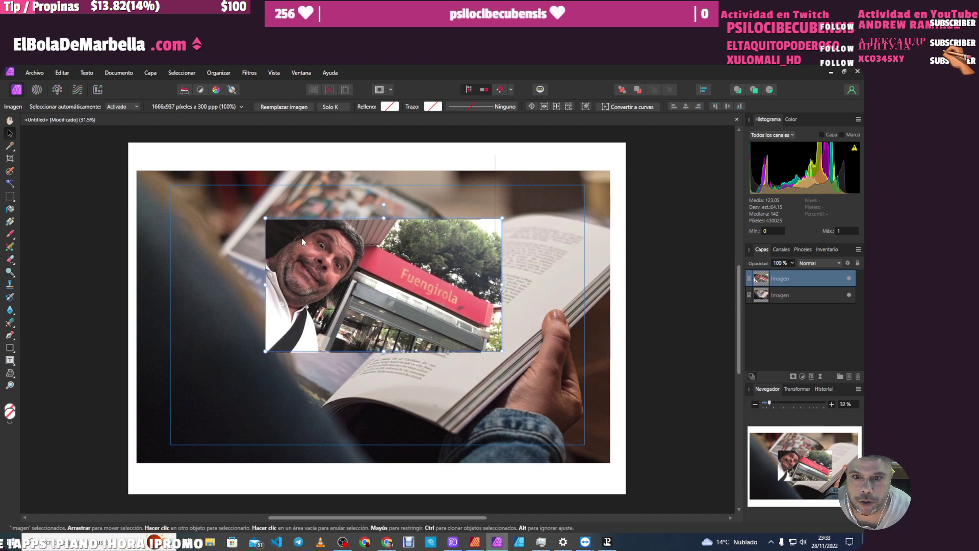
left_click(792, 263)
left_click_drag(794, 274, 764, 274)
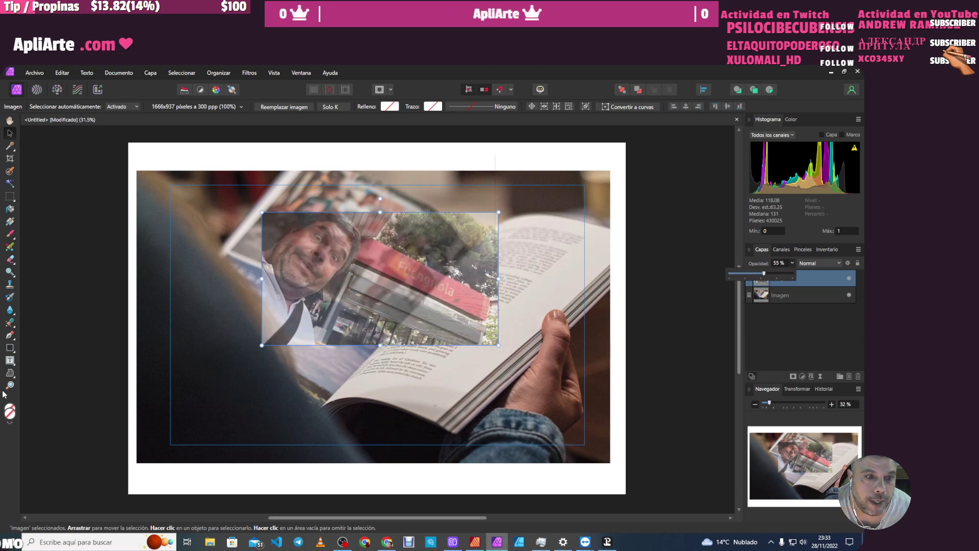
left_click(9, 374)
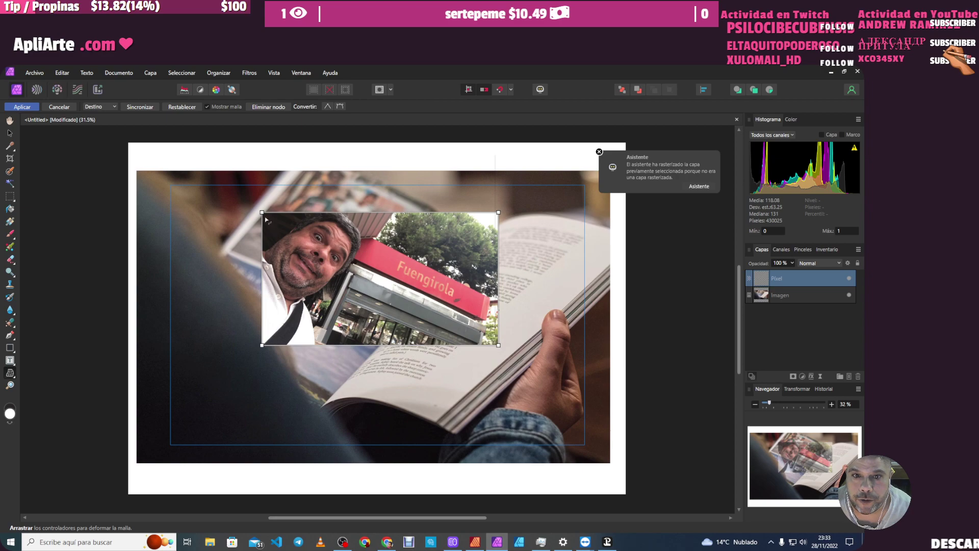
- Pull the selfie's top-left and bottom-left mesh corners onto the book's left page
left_click_drag(262, 213, 307, 159)
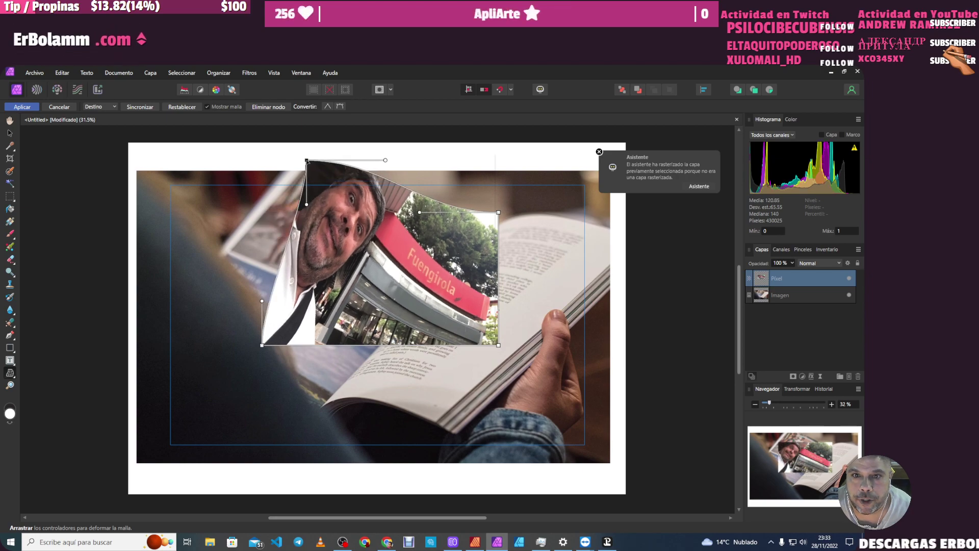
left_click_drag(262, 346, 233, 251)
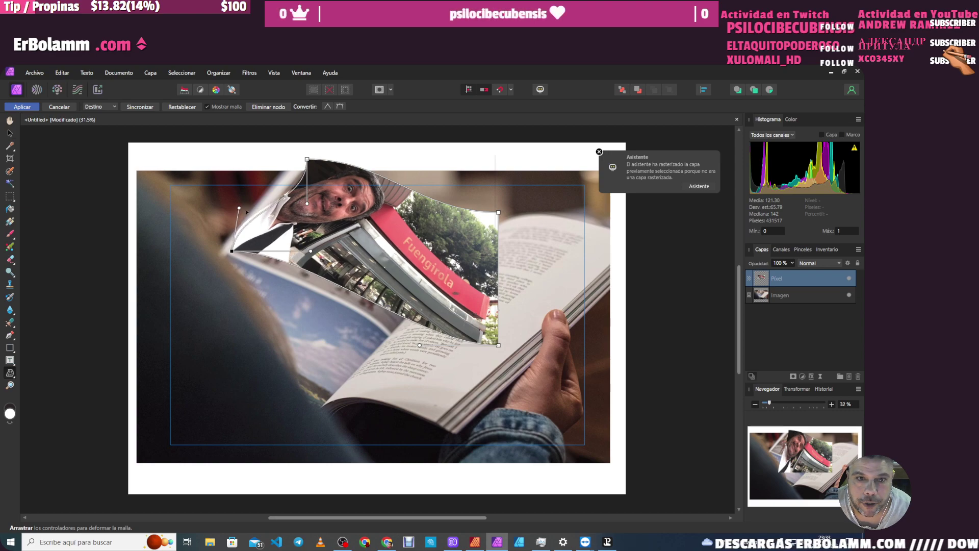
left_click_drag(240, 209, 258, 214)
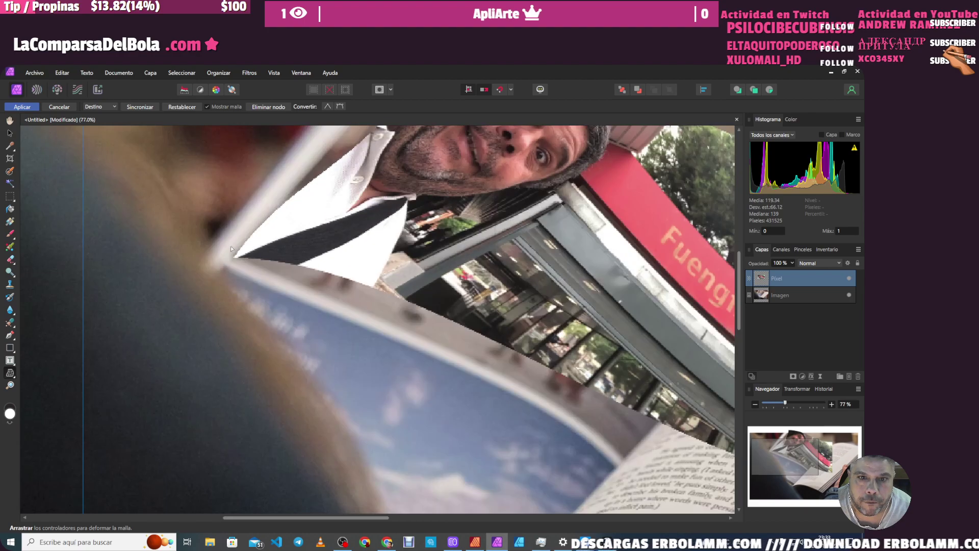
scroll(232, 251, "up", 2)
scroll(232, 251, "up", 2)
left_click_drag(234, 259, 226, 260)
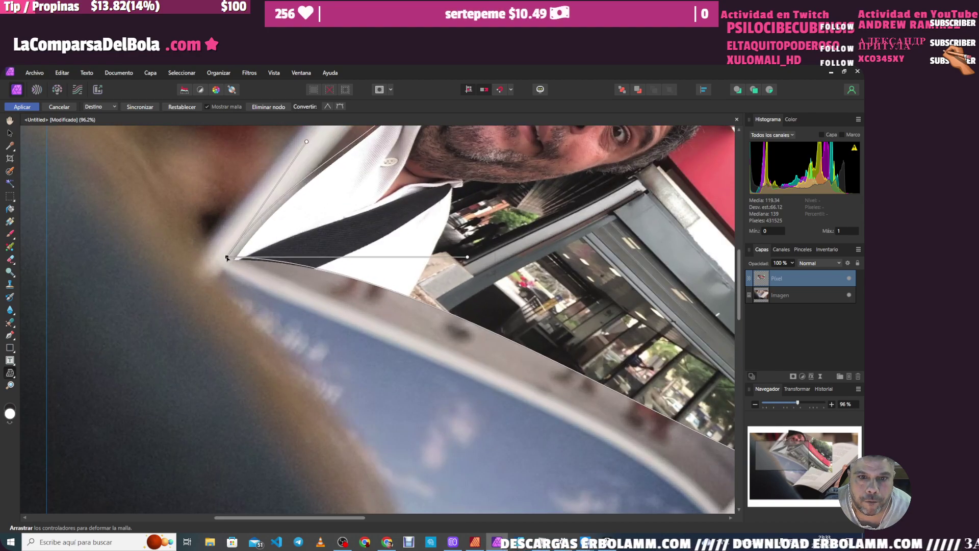
scroll(231, 262, "down", 3)
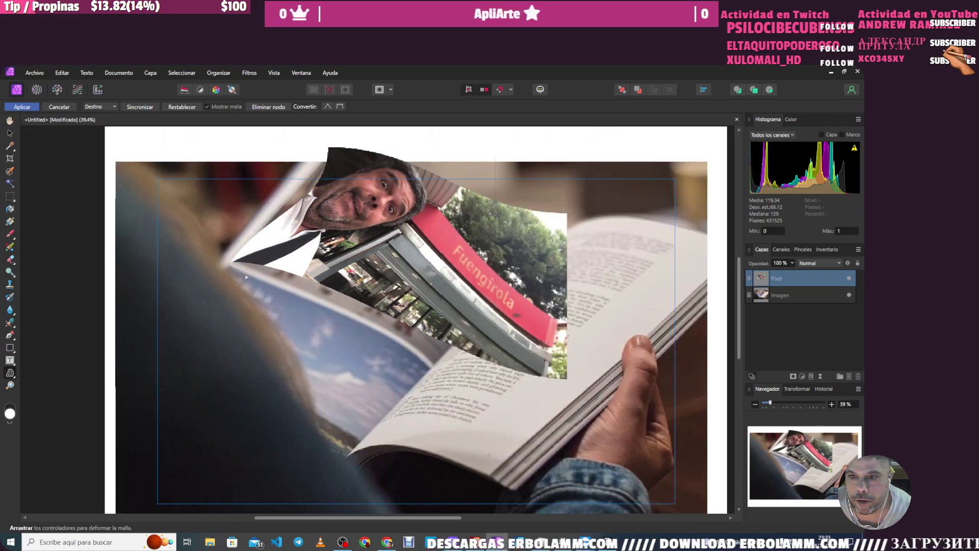
- Move the bottom-right corner inward and bend the lower, left and right edges along the page
left_click_drag(516, 363, 432, 362)
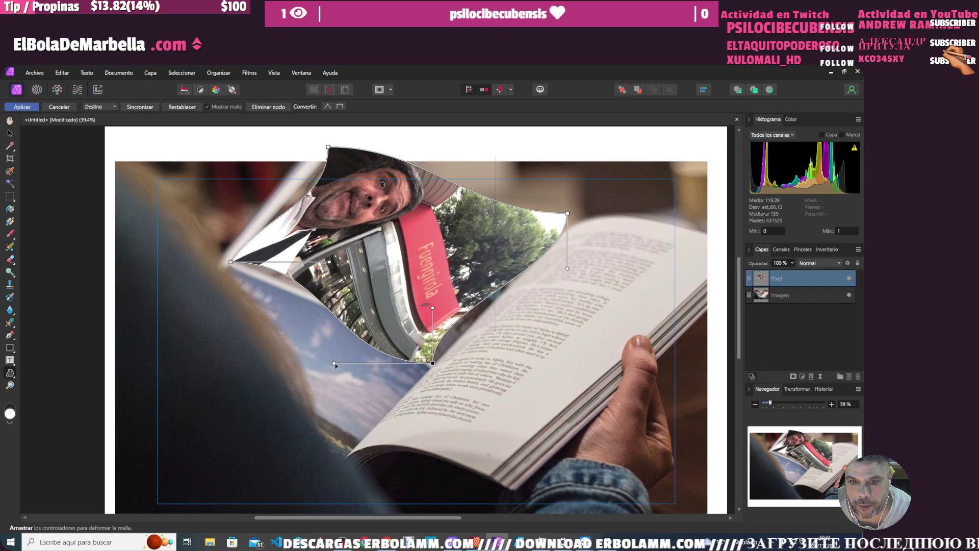
left_click_drag(334, 363, 432, 362)
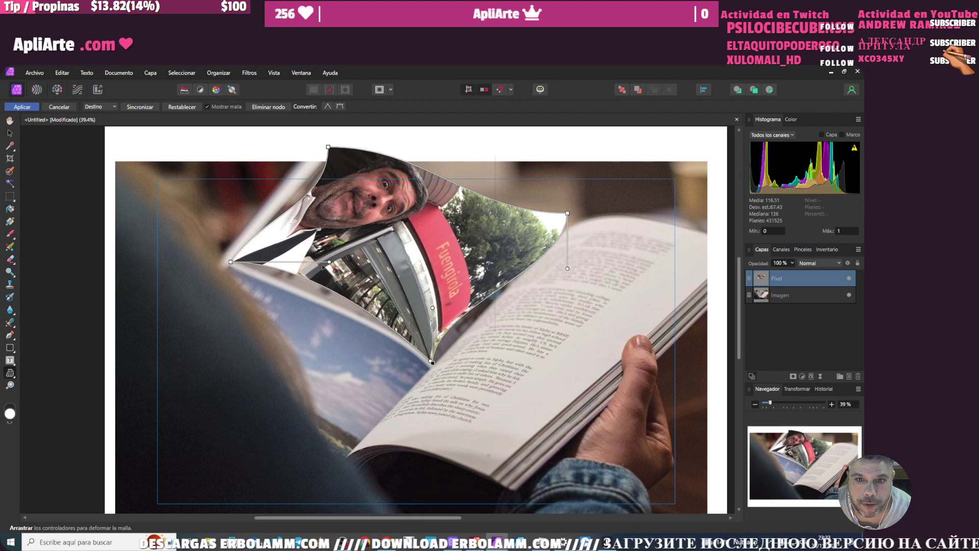
mouse_move(329, 262)
left_mouse_down()
mouse_move(255, 262)
mouse_move(267, 271)
left_mouse_up()
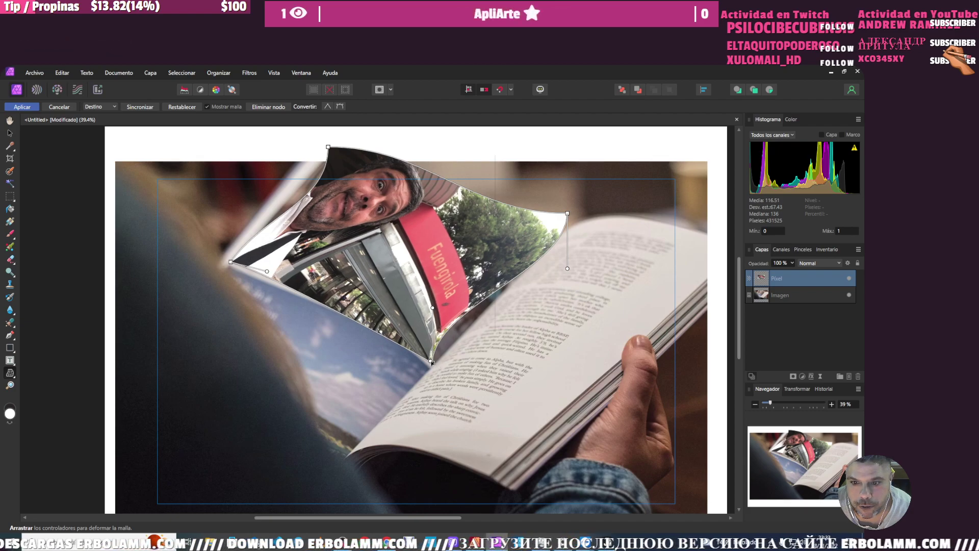
left_click_drag(429, 358, 407, 329)
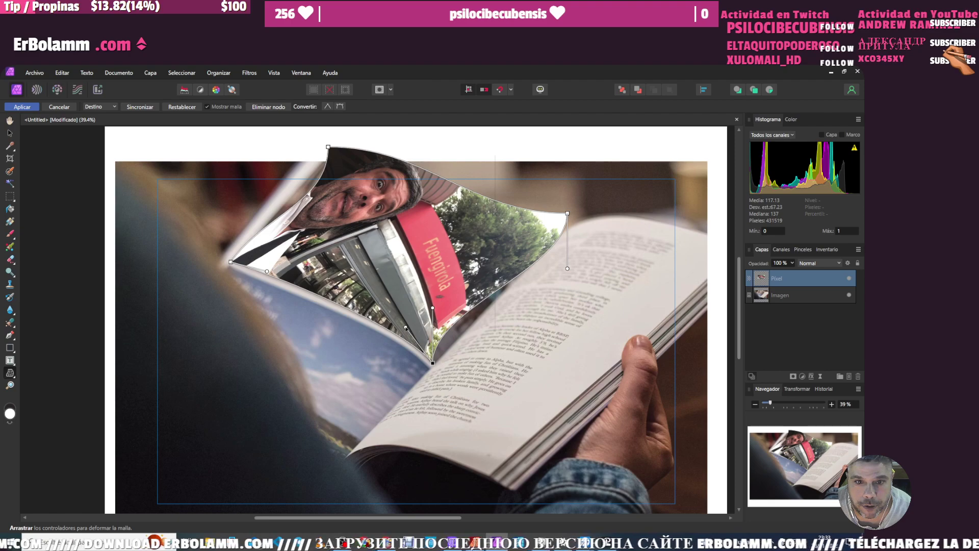
left_click_drag(433, 308, 466, 329)
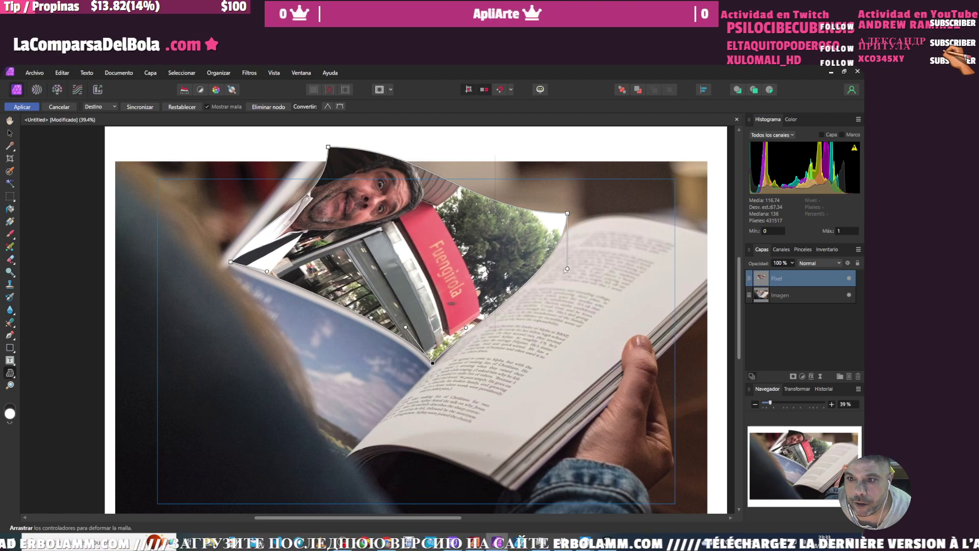
left_click_drag(567, 269, 526, 243)
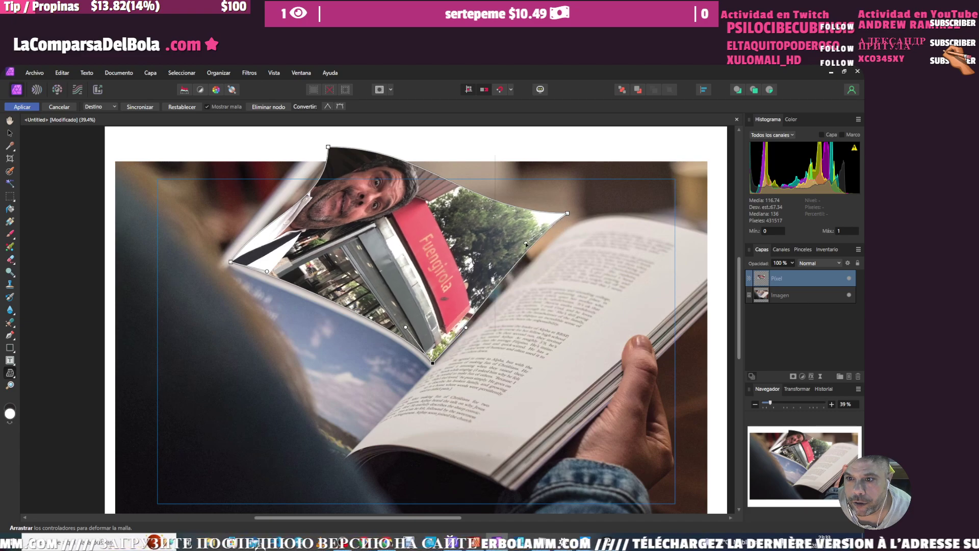
left_click_drag(567, 214, 531, 260)
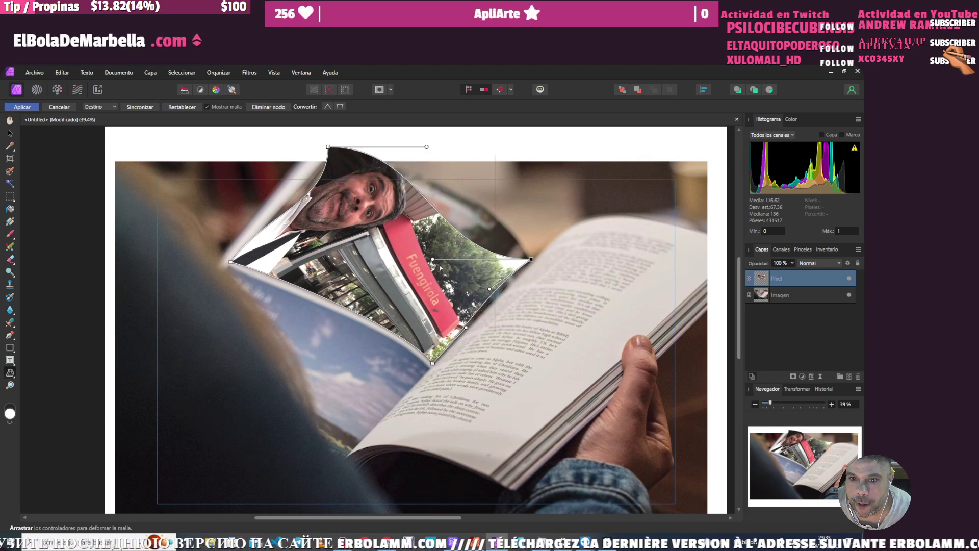
mouse_move(433, 259)
left_mouse_down()
mouse_move(528, 252)
mouse_move(510, 224)
left_mouse_up()
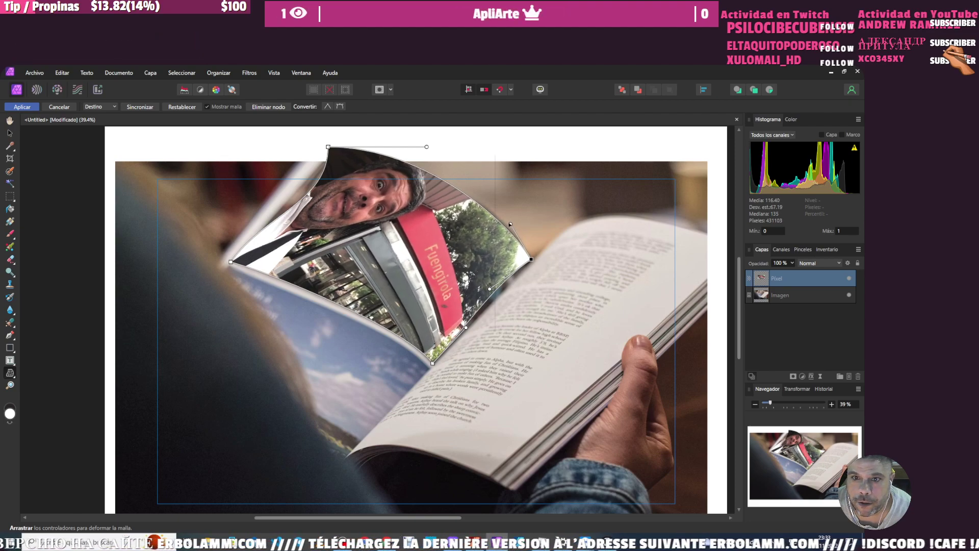
- Refine the upper-left and top-right curves, adding a right-edge node and bulging it outward
left_click(328, 148)
left_click_drag(328, 203, 312, 174)
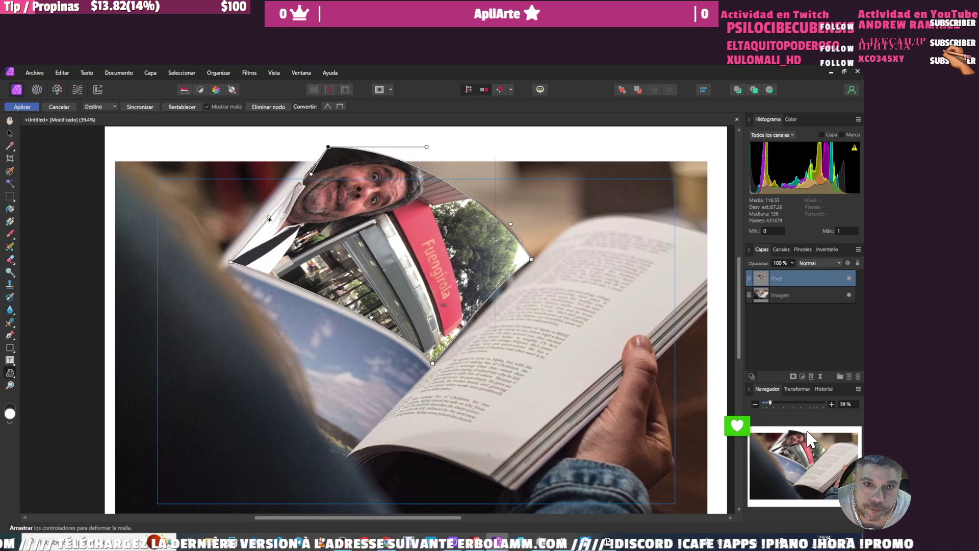
left_click_drag(269, 219, 266, 215)
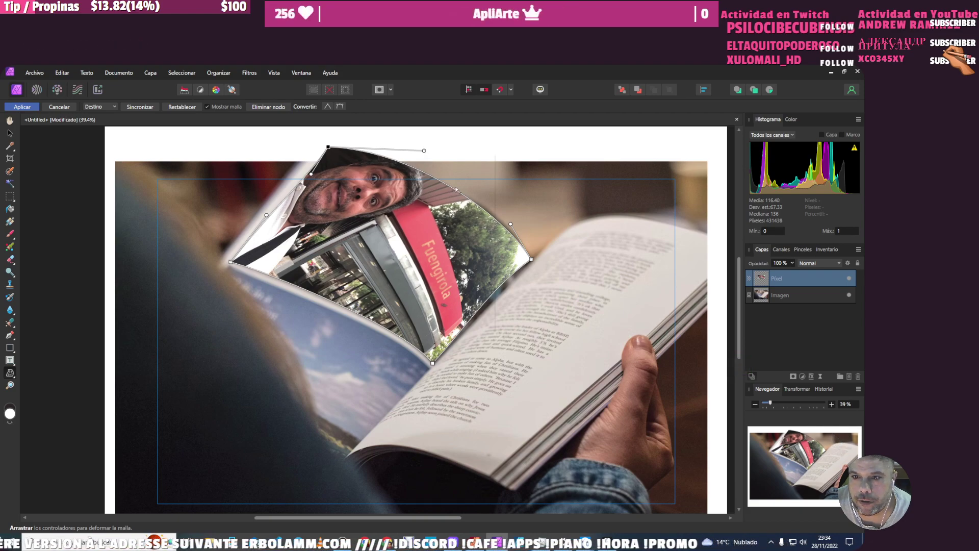
left_click_drag(457, 190, 459, 188)
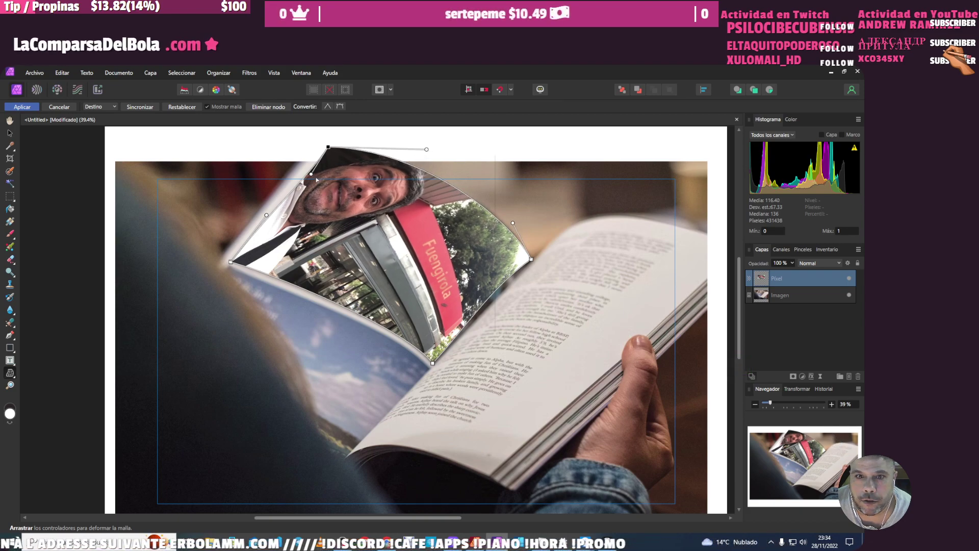
left_click_drag(311, 174, 307, 173)
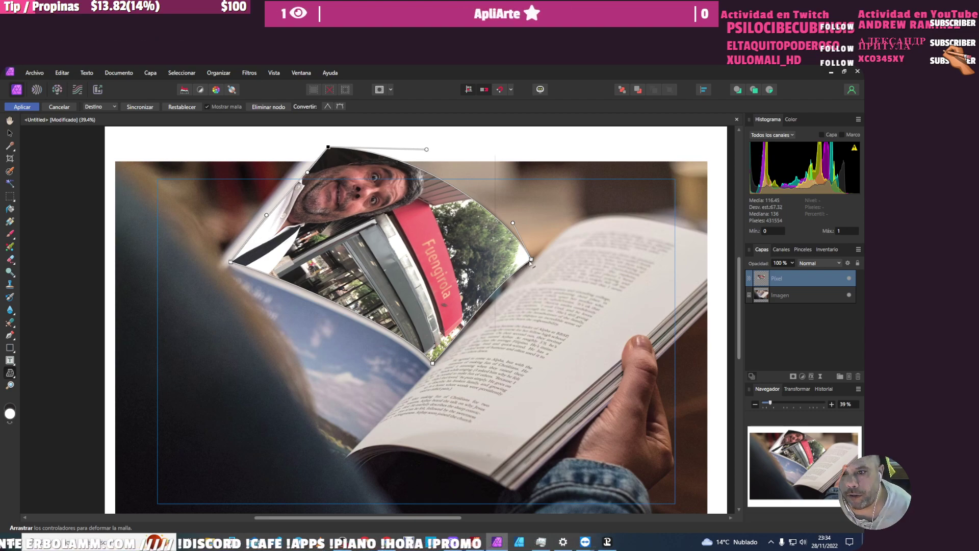
double_click(466, 327)
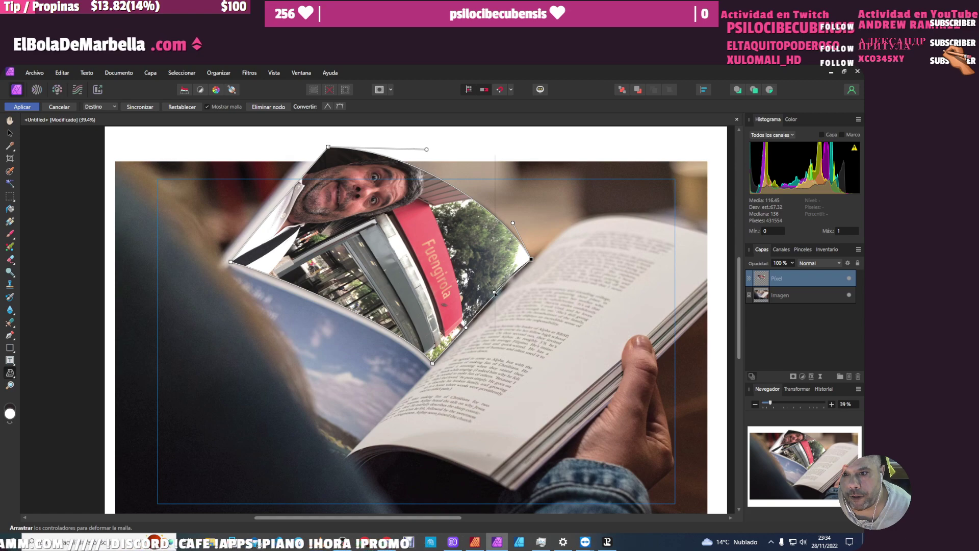
left_click_drag(489, 290, 497, 296)
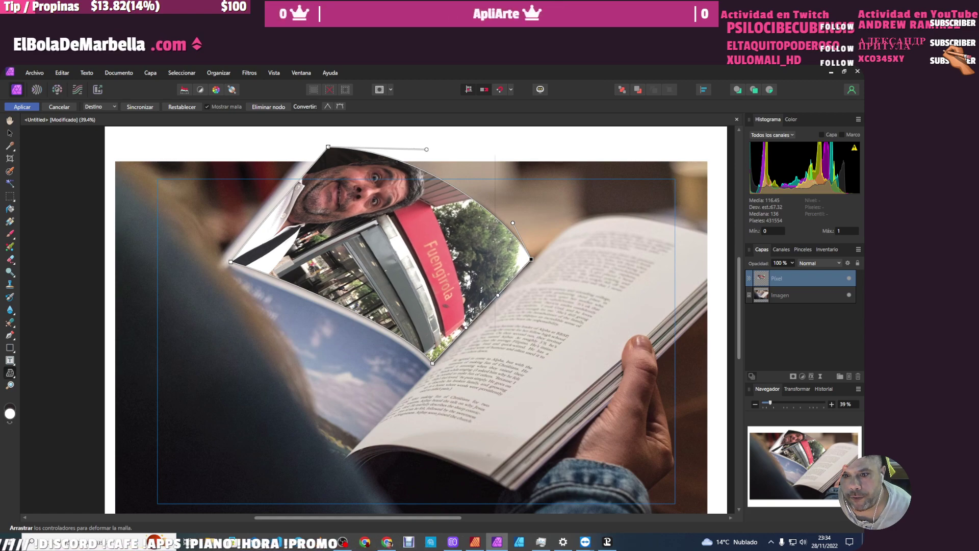
left_click(433, 363)
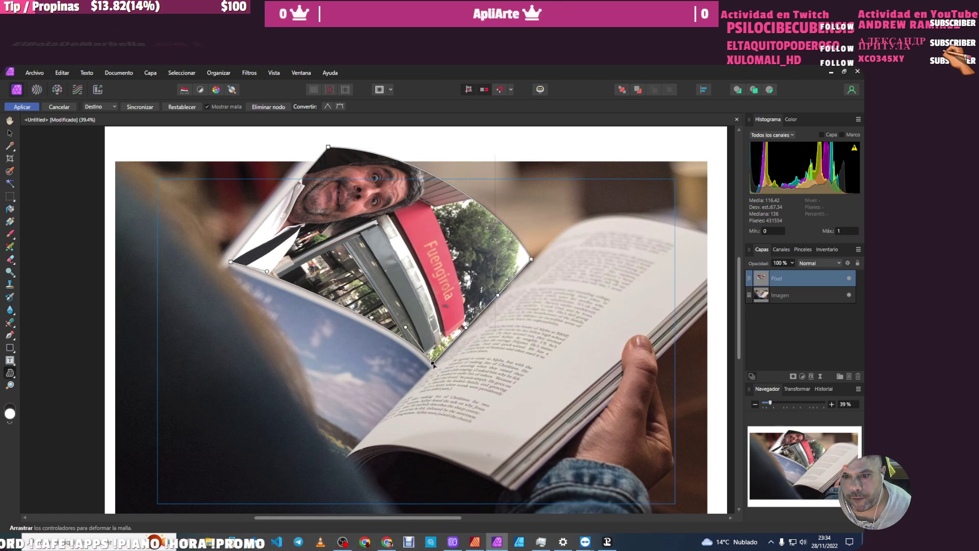
- Tuck the selfie's bottom corner against the book's centre fold, then zoom out to about 31%
scroll(433, 364, "up", 2)
scroll(431, 363, "up", 2)
scroll(428, 360, "up", 2)
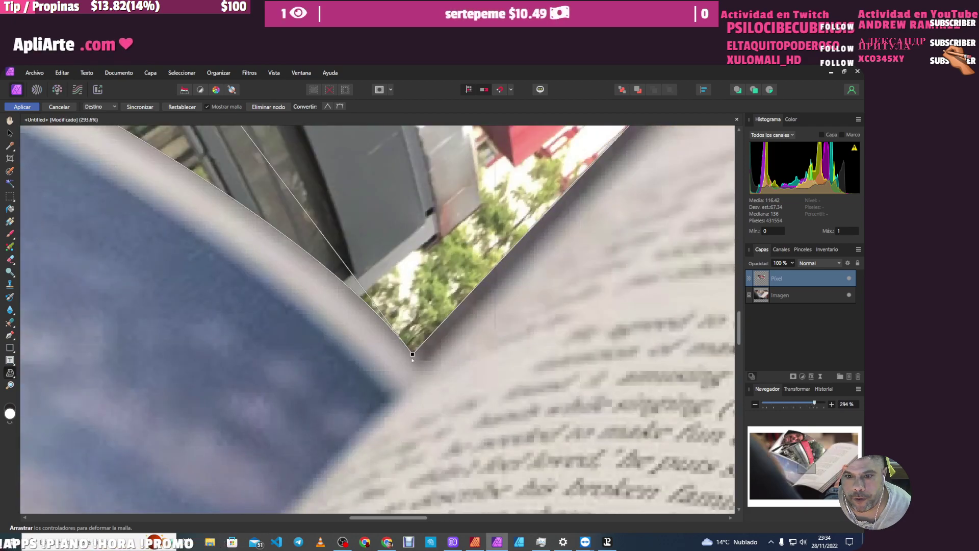
mouse_move(413, 353)
left_mouse_down()
mouse_move(418, 371)
mouse_move(415, 357)
left_mouse_up()
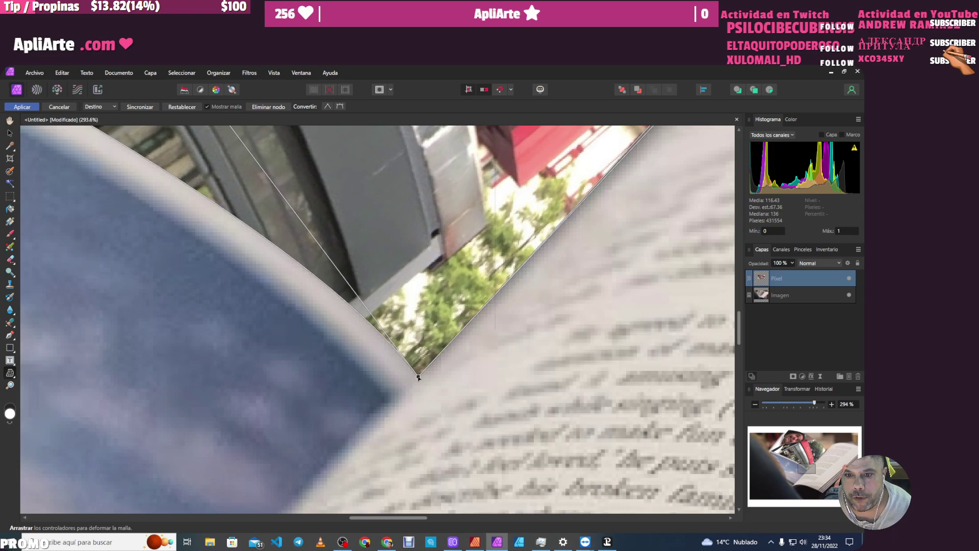
scroll(401, 360, "down", 3)
scroll(401, 360, "down", 2)
scroll(402, 360, "down", 2)
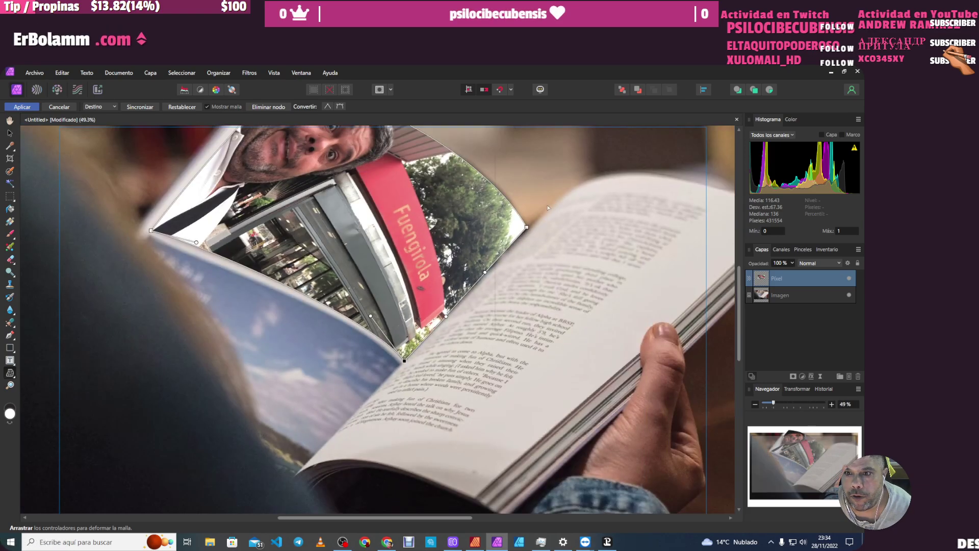
scroll(547, 225, "up", 5)
scroll(482, 252, "up", 2)
scroll(383, 327, "up", 2)
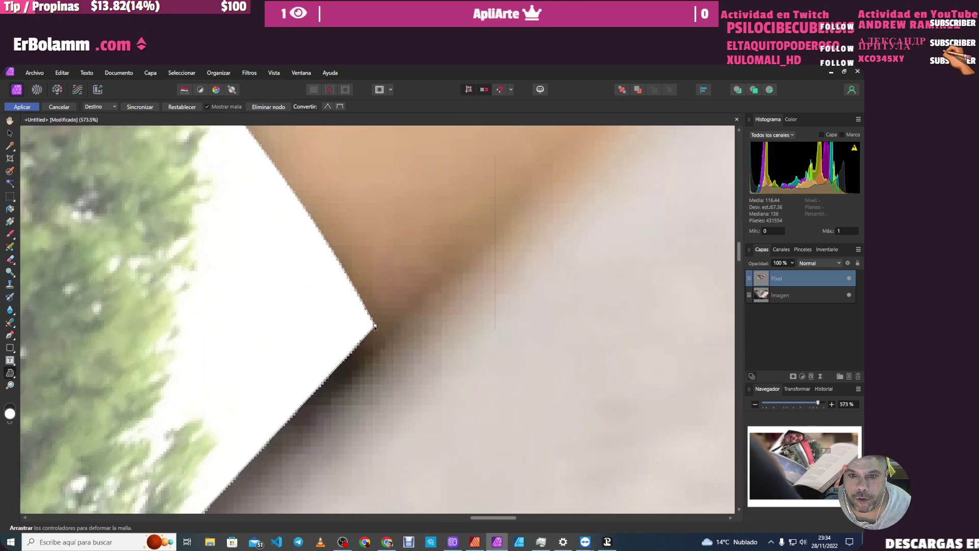
left_click_drag(375, 327, 371, 353)
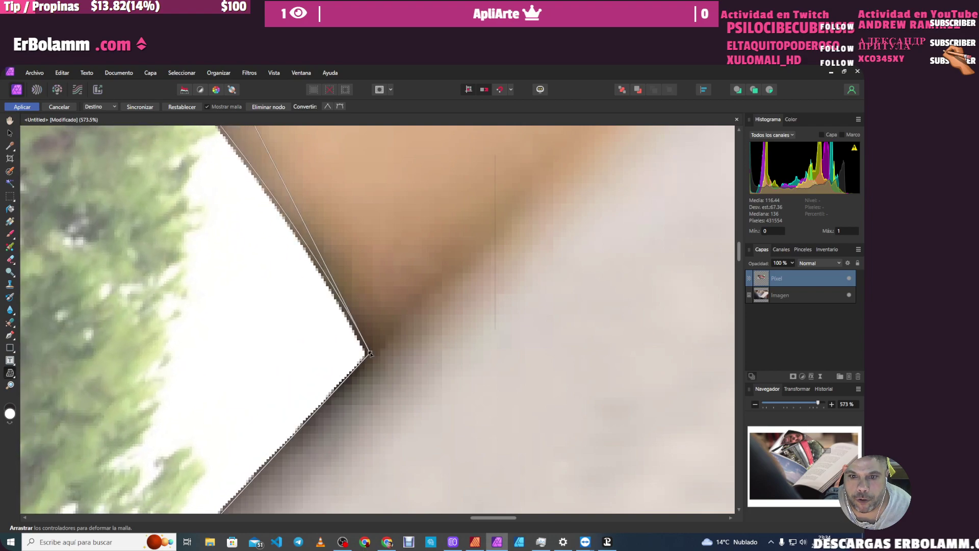
scroll(371, 353, "down", 10)
scroll(424, 348, "down", 3)
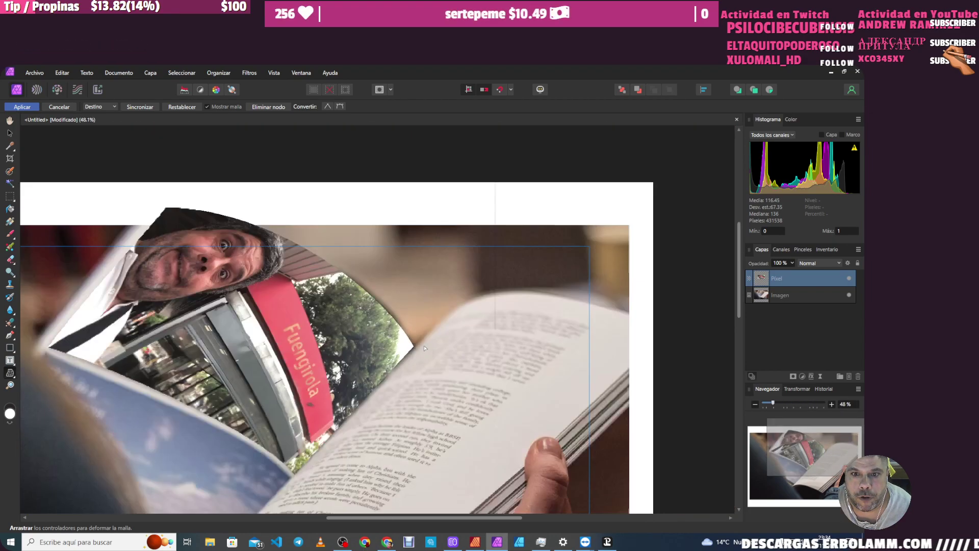
scroll(424, 348, "down", 1)
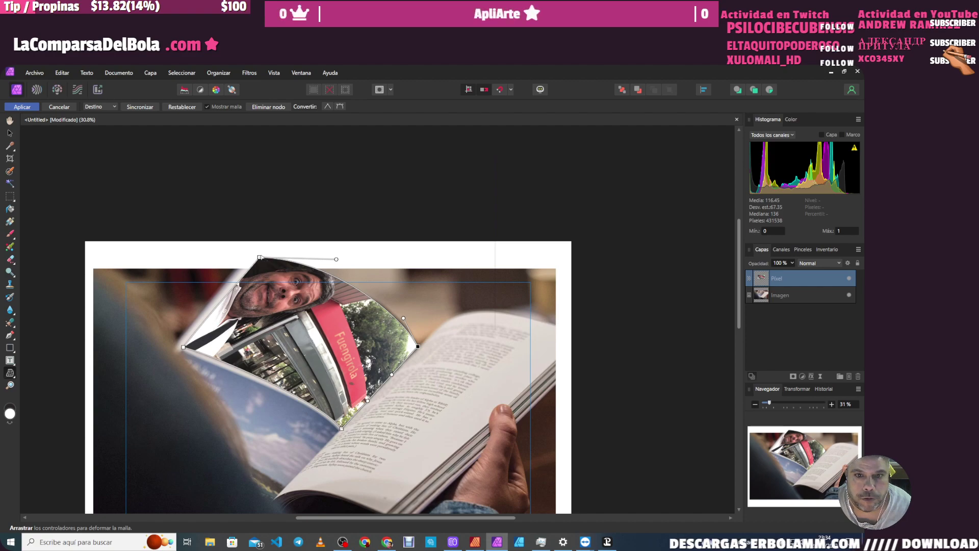
scroll(416, 272, "down", 3)
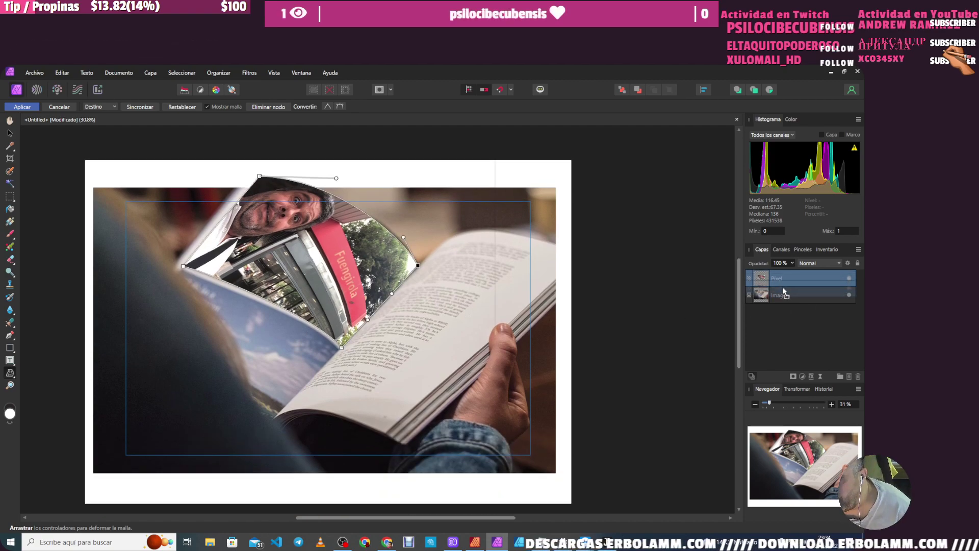
- Rename the Pixel layer and commit the mesh warp with Aplicar
mouse_move(785, 294)
left_mouse_down()
mouse_move(776, 305)
mouse_move(776, 275)
left_mouse_up()
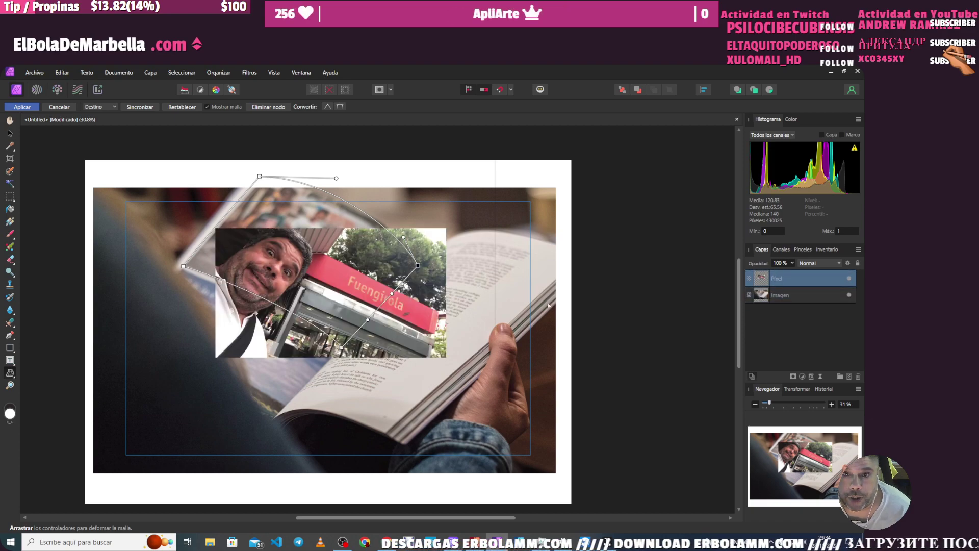
double_click(792, 278)
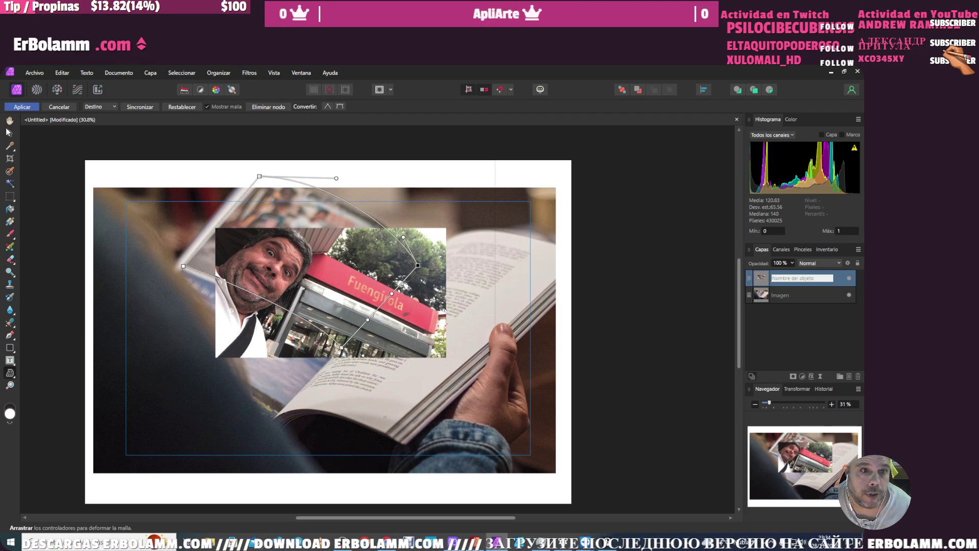
left_click(9, 120)
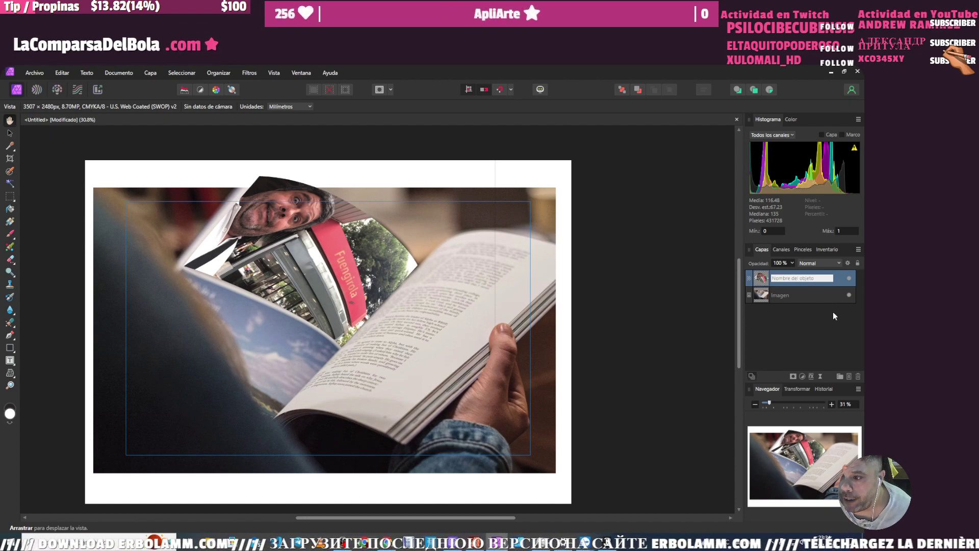
- Give the selfie layer a Desenfoque gaussiano effect with a 7.2 px radius
left_click(813, 378)
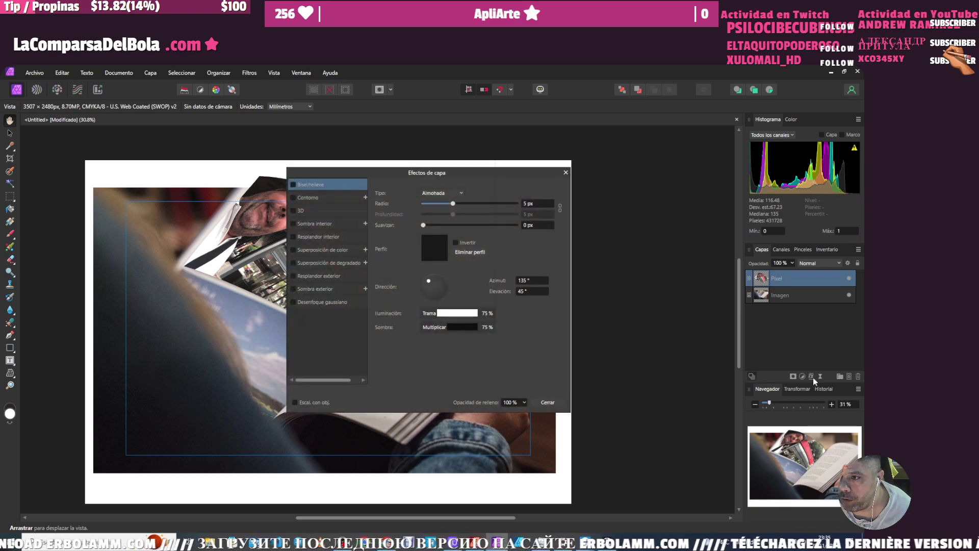
left_click(308, 302)
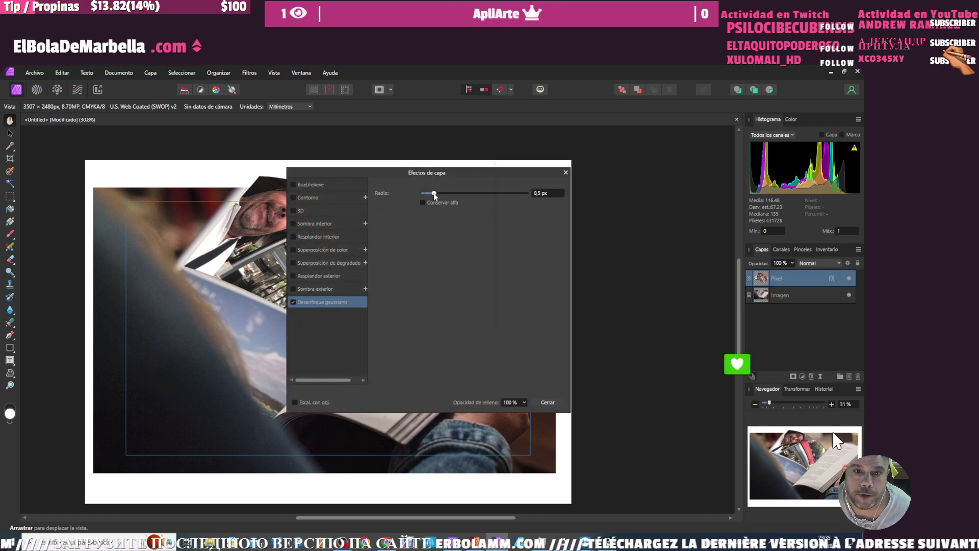
mouse_move(427, 193)
left_mouse_down()
mouse_move(665, 301)
mouse_move(687, 302)
mouse_move(669, 302)
left_mouse_up()
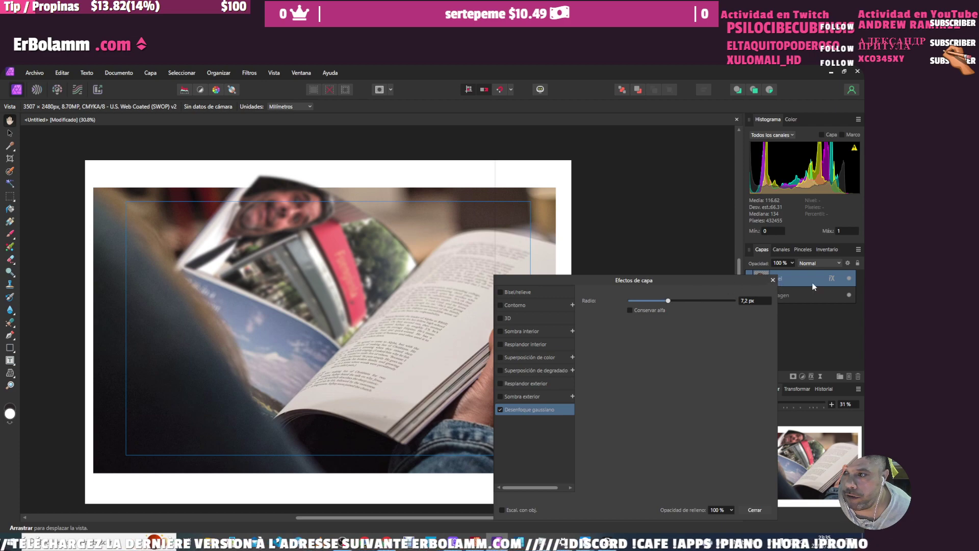
left_click(773, 280)
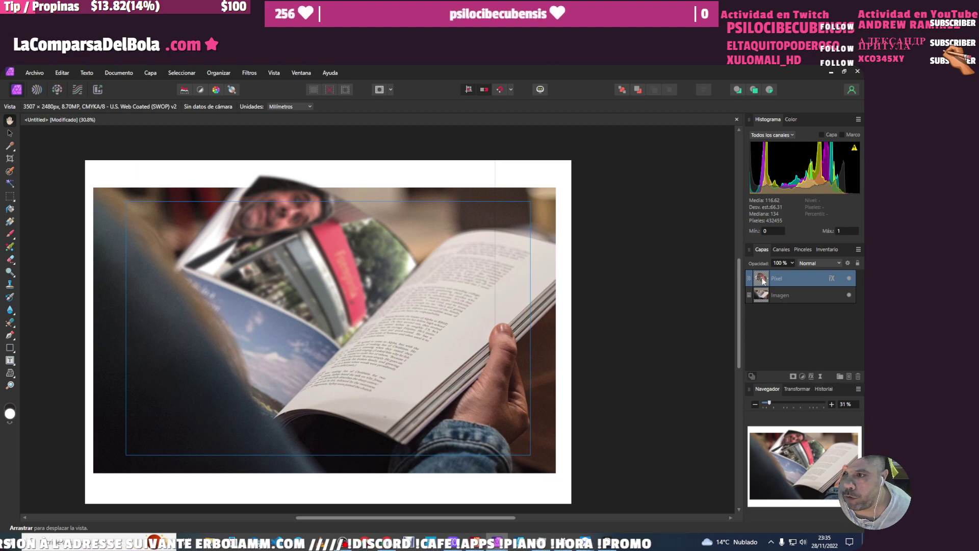
left_click(37, 89)
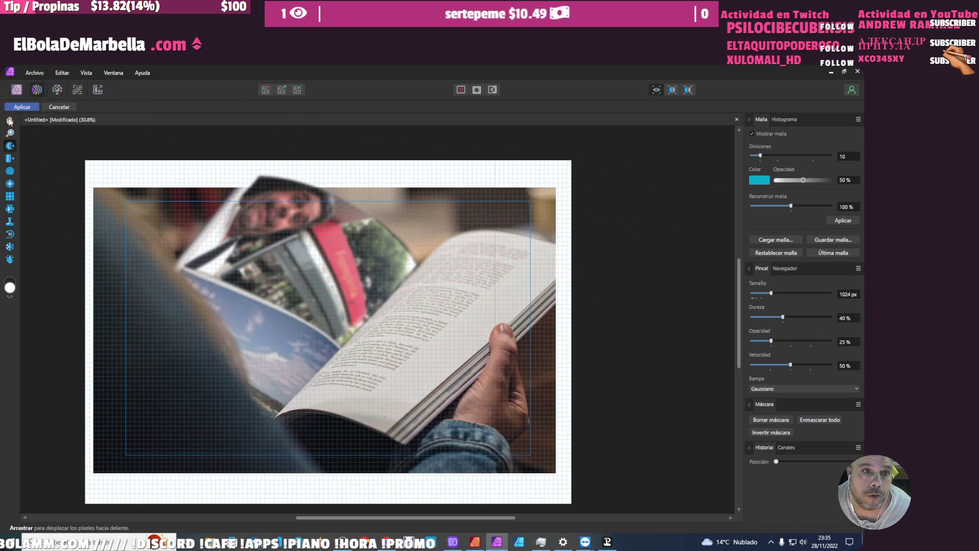
- Exit Liquify, then mesh-warp the selfie's bottom-right node slightly right and apply it
left_click(58, 108)
double_click(780, 278)
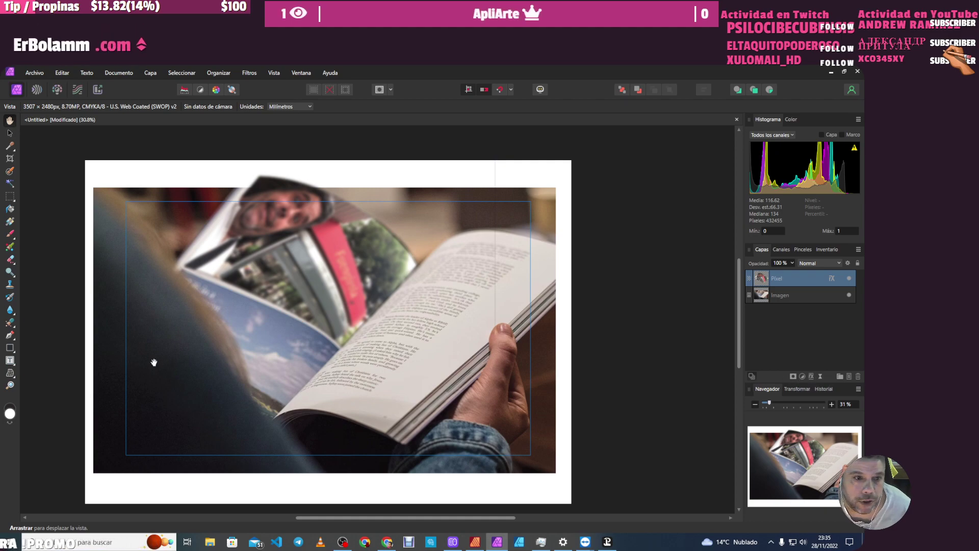
left_click(9, 375)
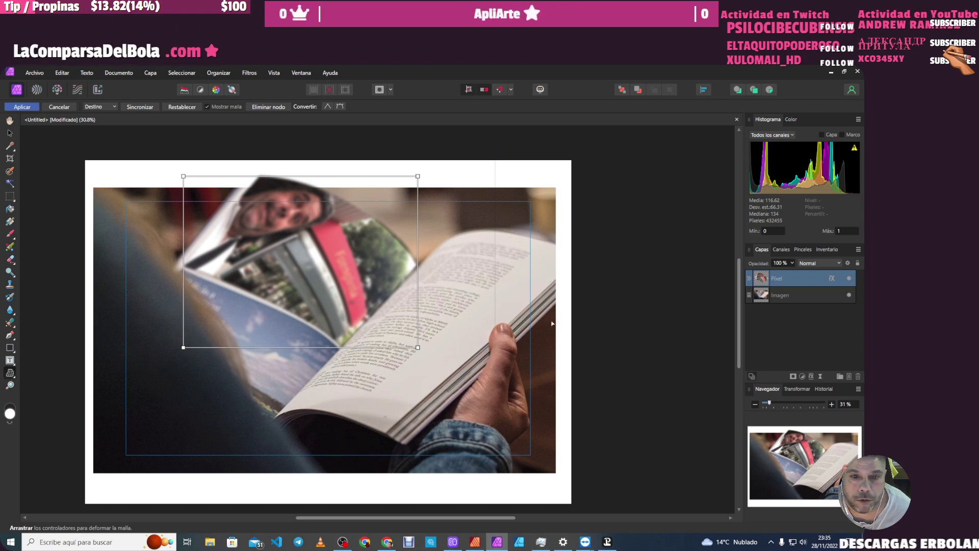
left_click_drag(415, 347, 419, 349)
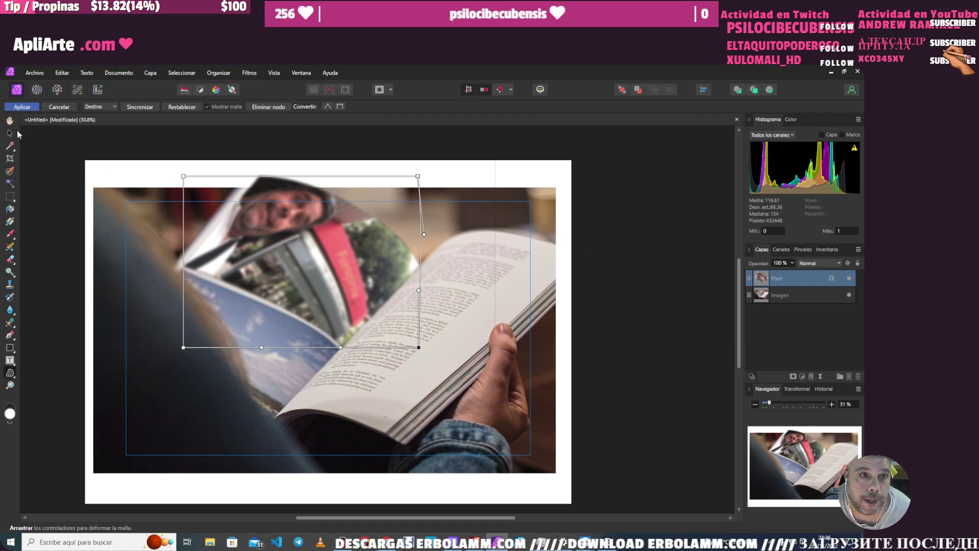
left_click(21, 107)
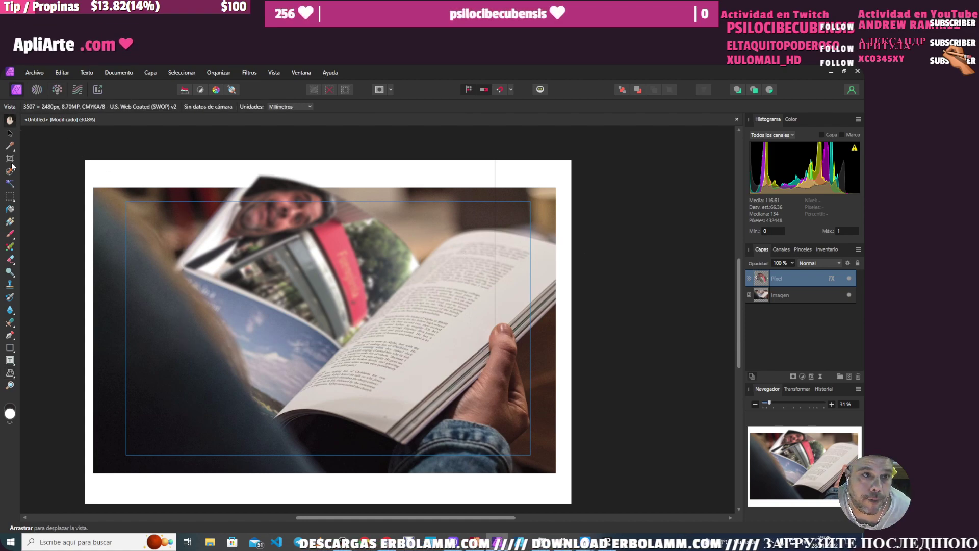
- Draw a rectangle covering the whole book photo
left_click(9, 348)
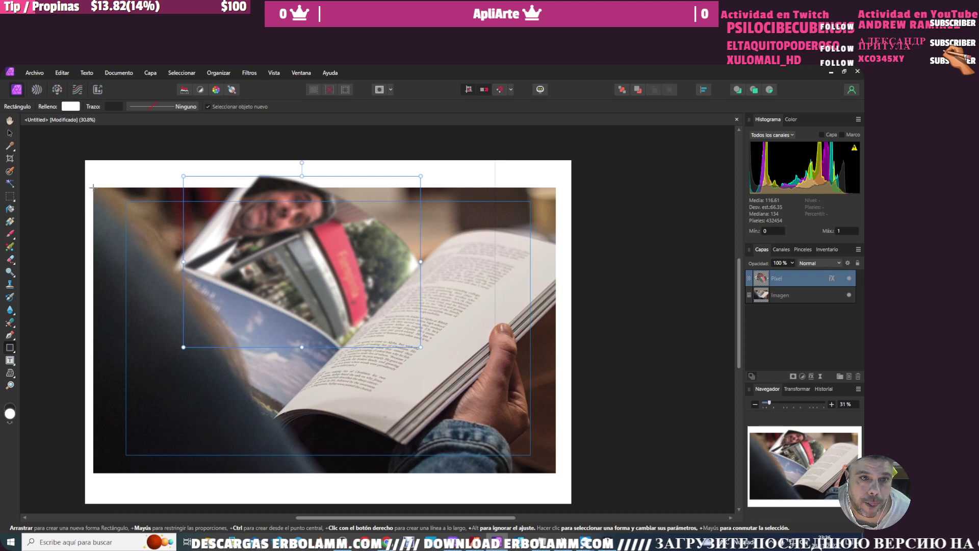
left_click_drag(93, 187, 552, 472)
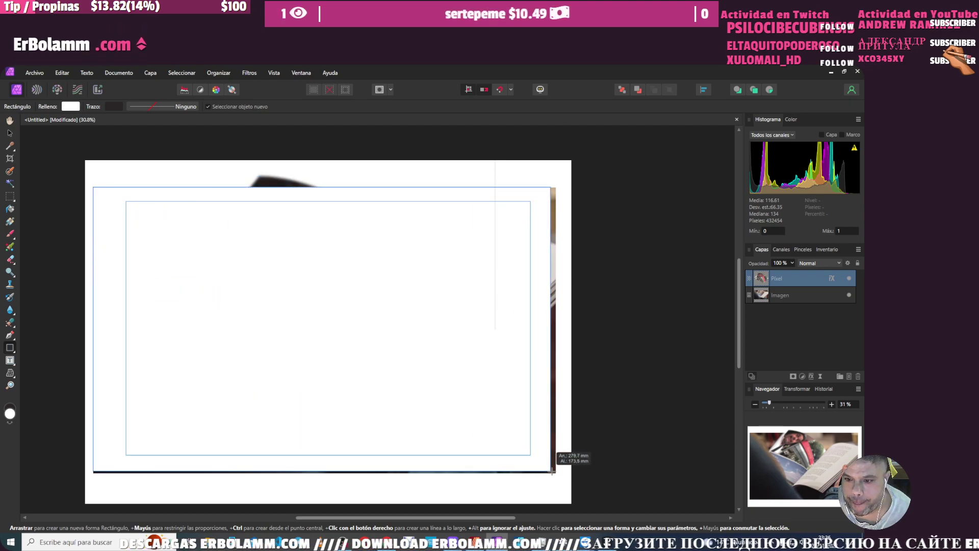
left_click_drag(552, 472, 557, 474)
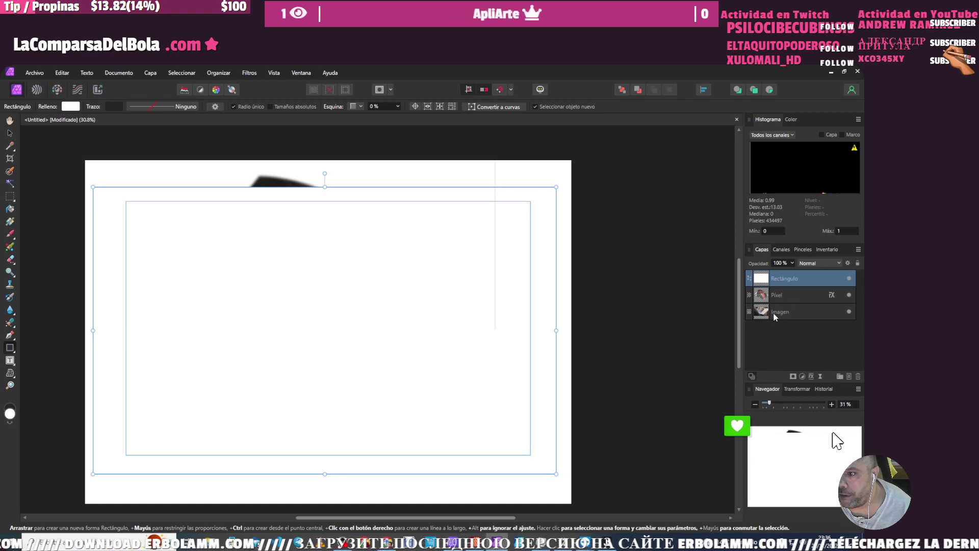
- Group the Pixel and Imagen layers and clip the group inside Rectángulo
left_click(782, 296)
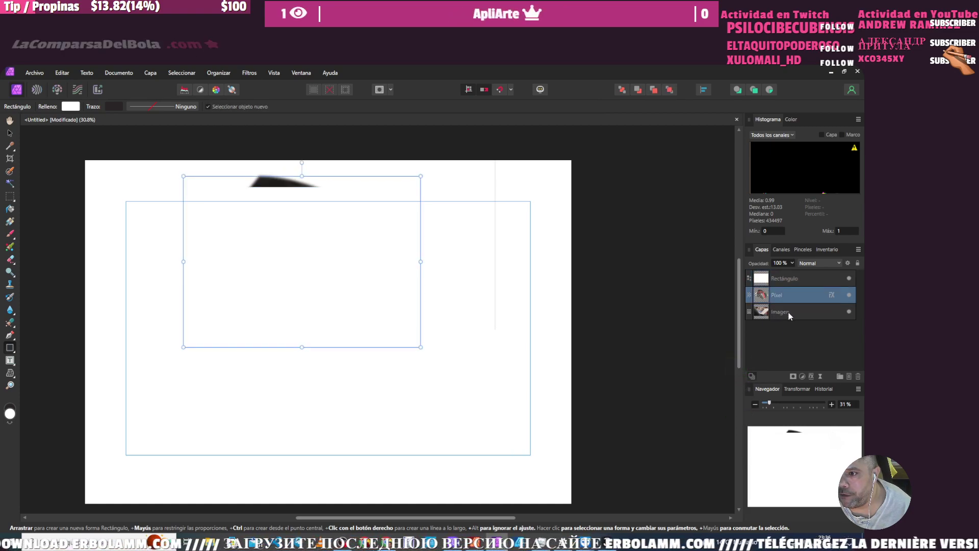
left_click(788, 313, "shift")
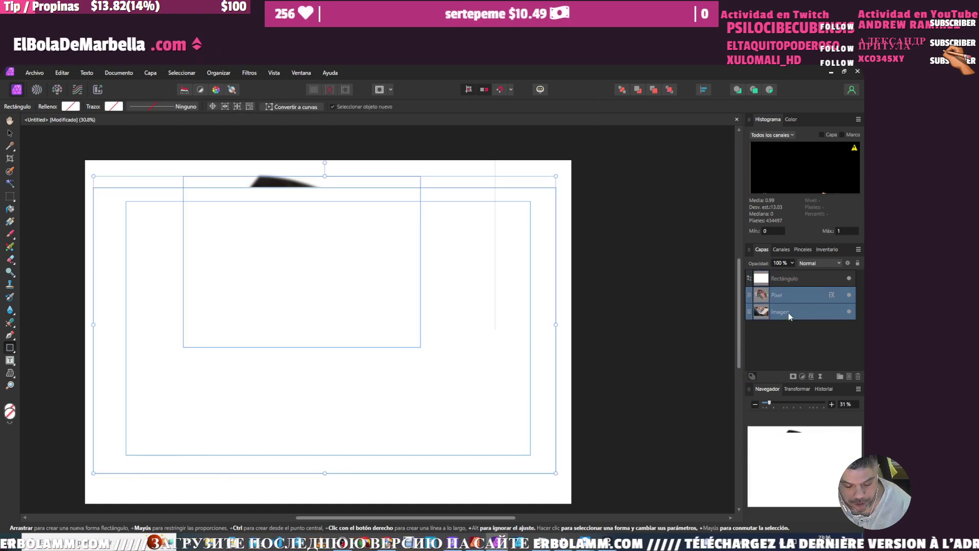
key("ctrl+g")
mouse_move(784, 302)
left_mouse_down()
mouse_move(782, 288)
mouse_move(794, 289)
left_mouse_up()
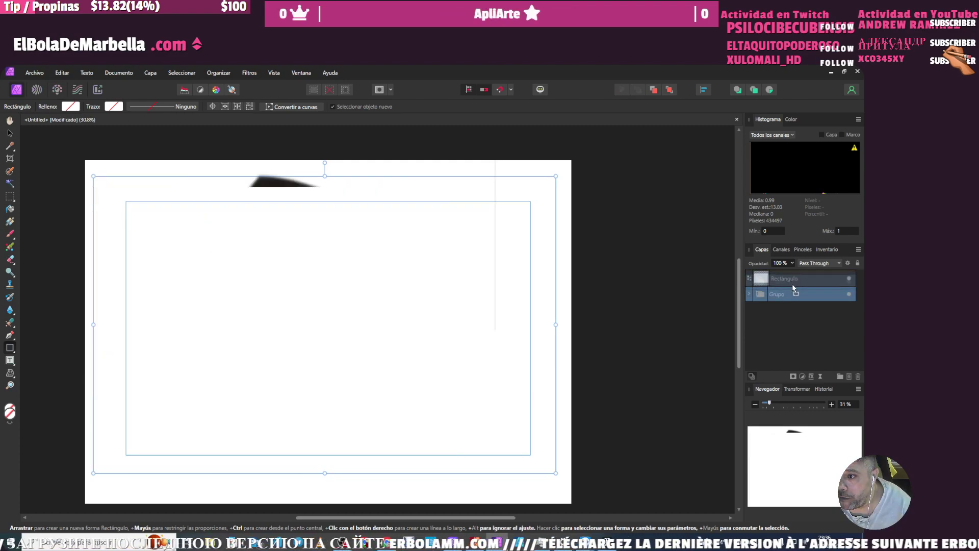
left_click_drag(794, 289, 771, 280)
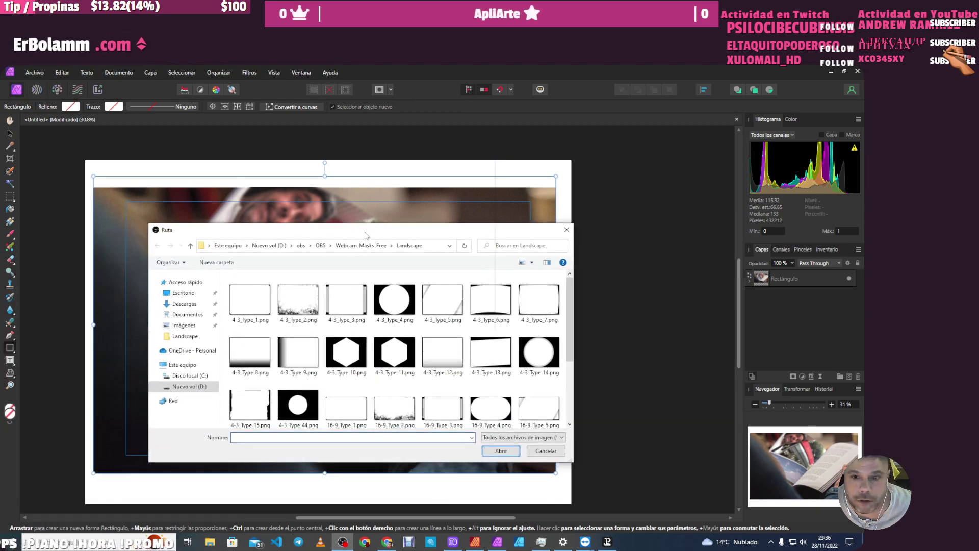
- Open the circular 4-3_Type_4.png mask image from the Landscape folder
left_click(401, 300)
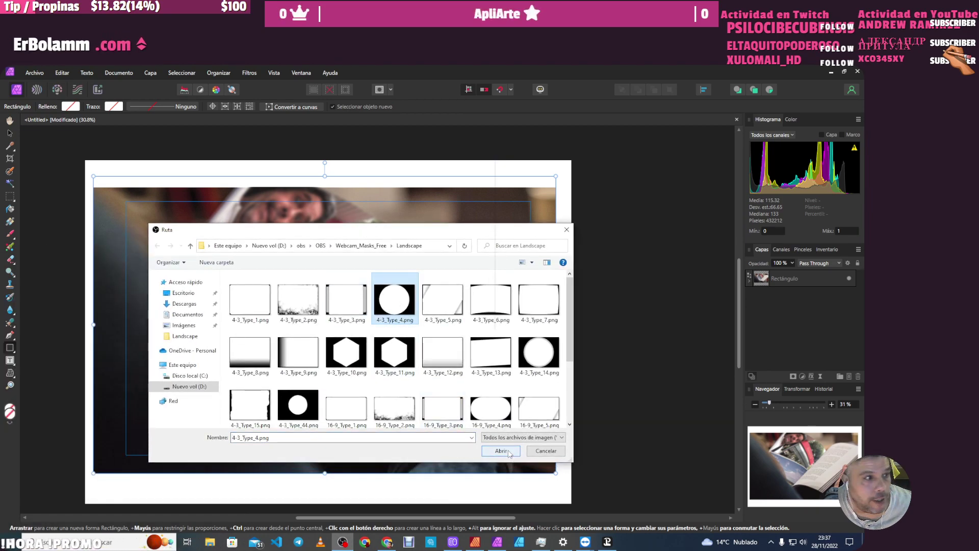
left_click(509, 453)
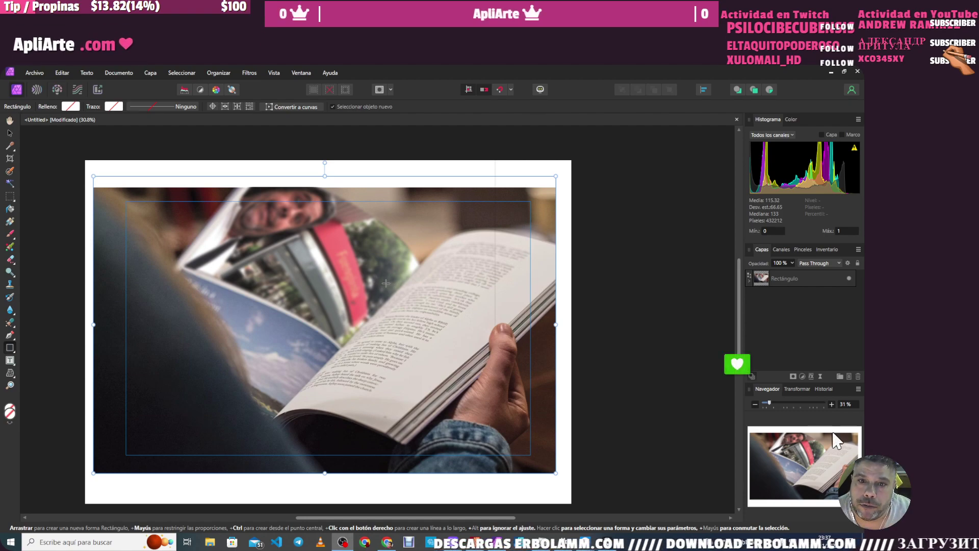
- Expand the photo group and move the selfie Pixel layer out of it
key("ctrl+g")
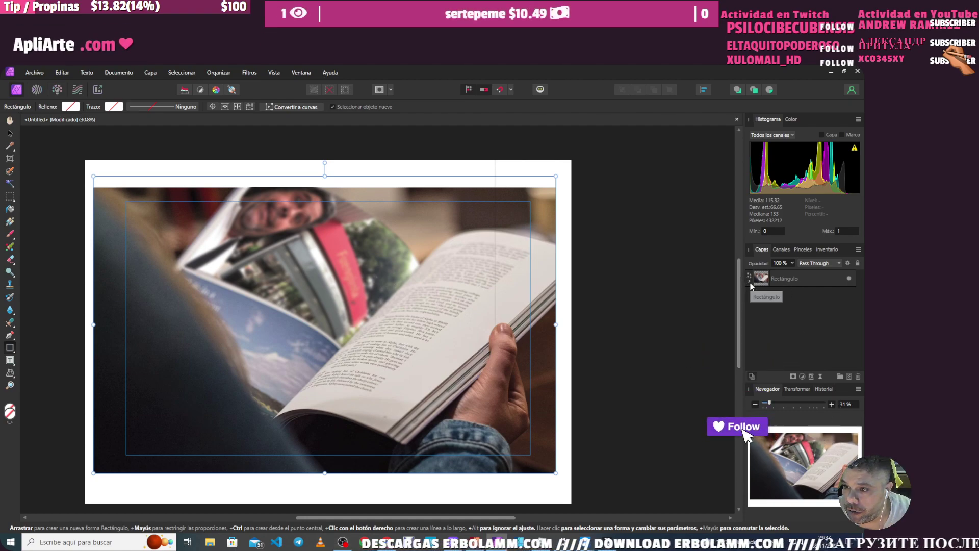
left_click(753, 294)
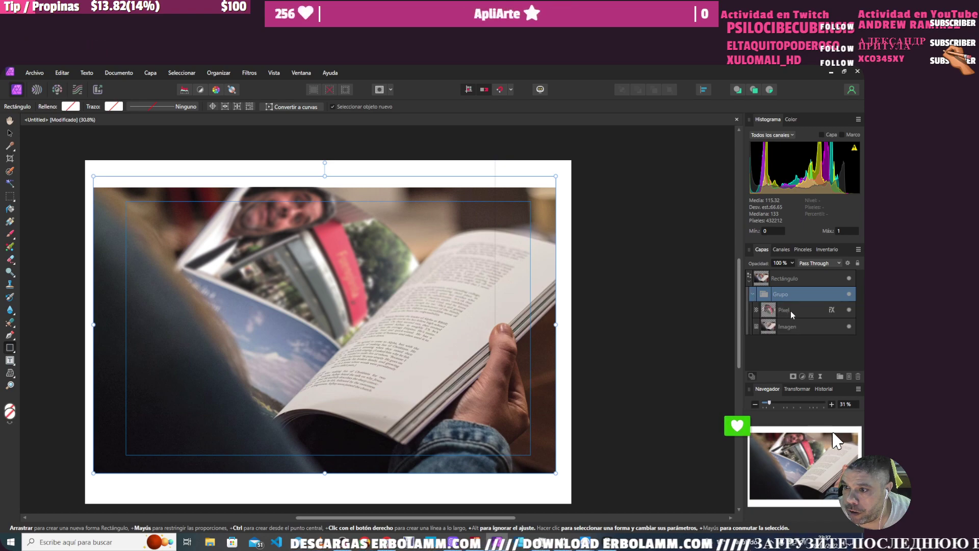
left_click(790, 310)
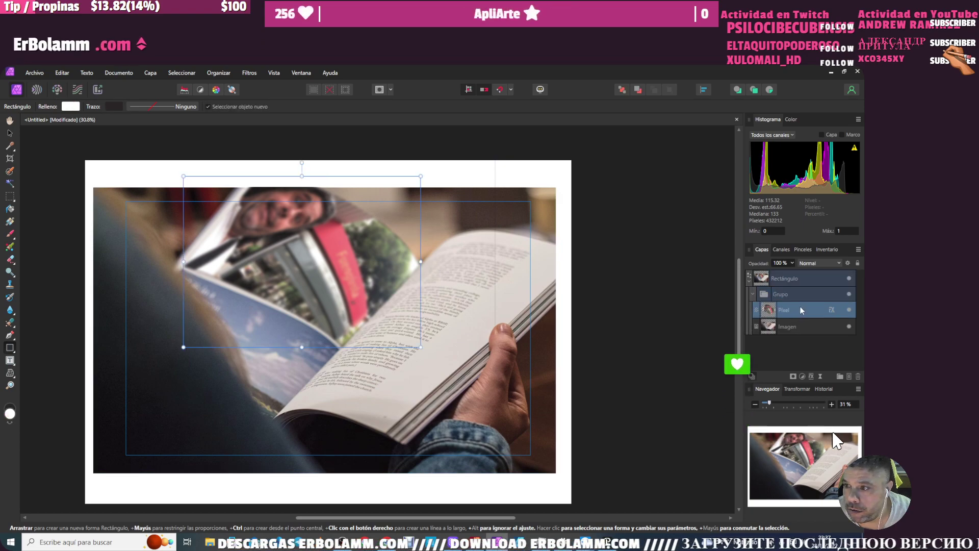
left_click_drag(801, 308, 782, 279)
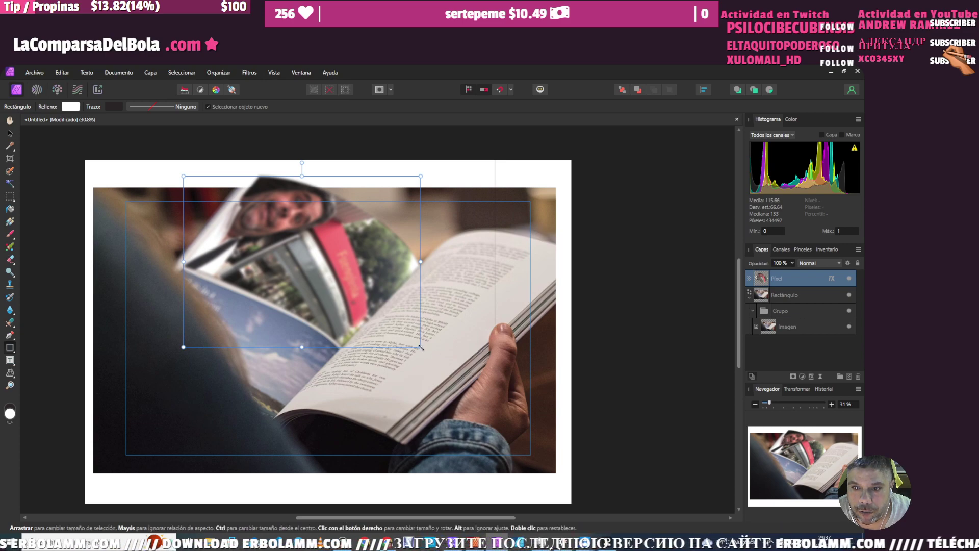
- Enlarge the warped selfie slightly and reposition its Pixel layer in the stack
left_click_drag(421, 347, 423, 349)
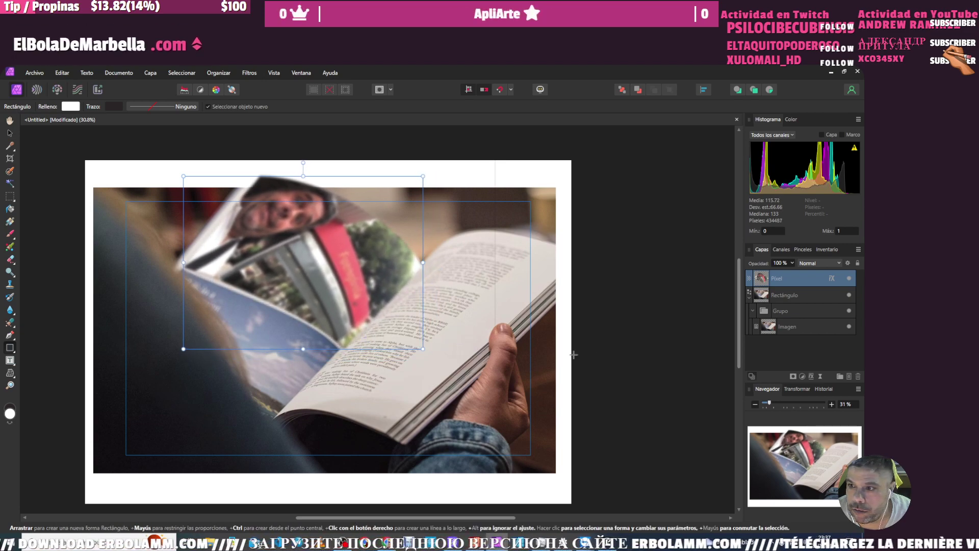
left_click_drag(795, 281, 749, 280)
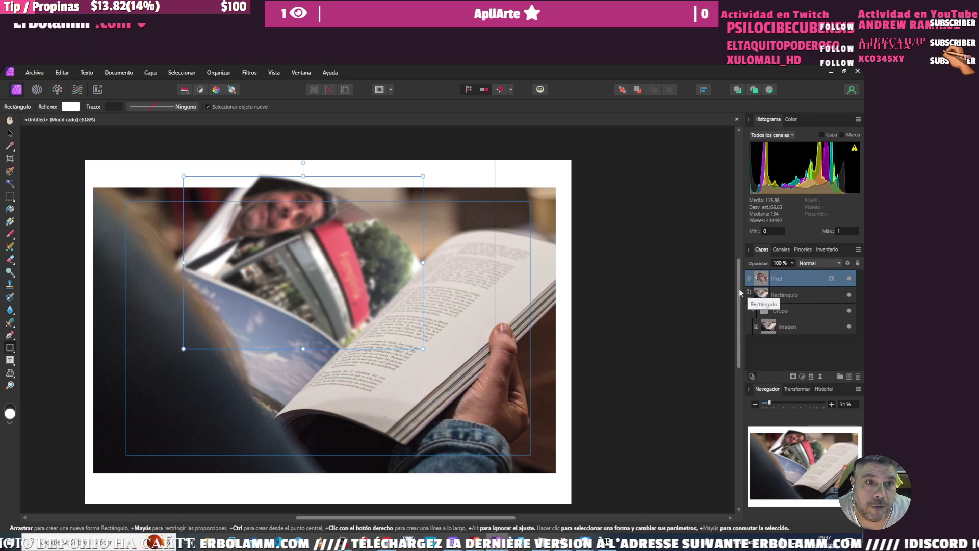
left_click(13, 375)
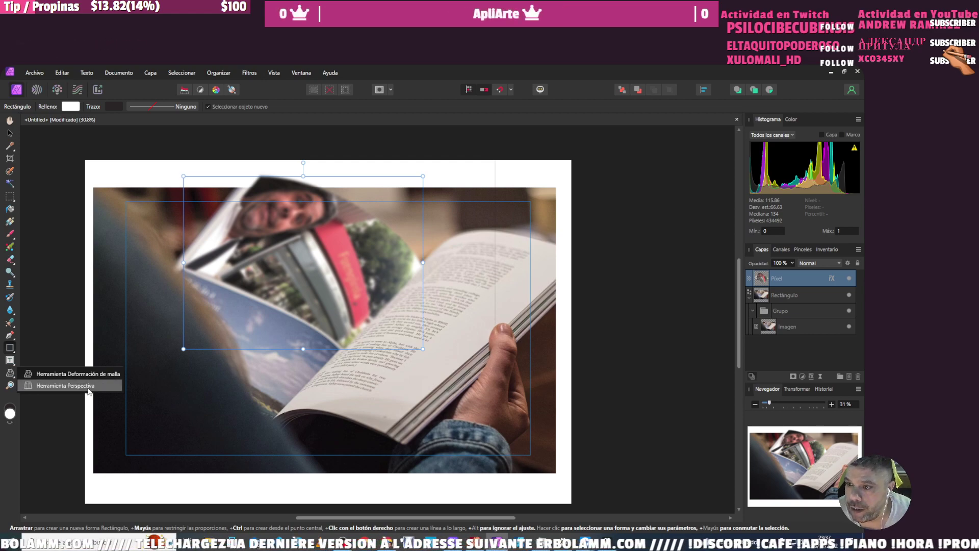
- Apply the Perspective tool, then stretch the selfie's right edge toward the right page
left_click(65, 386)
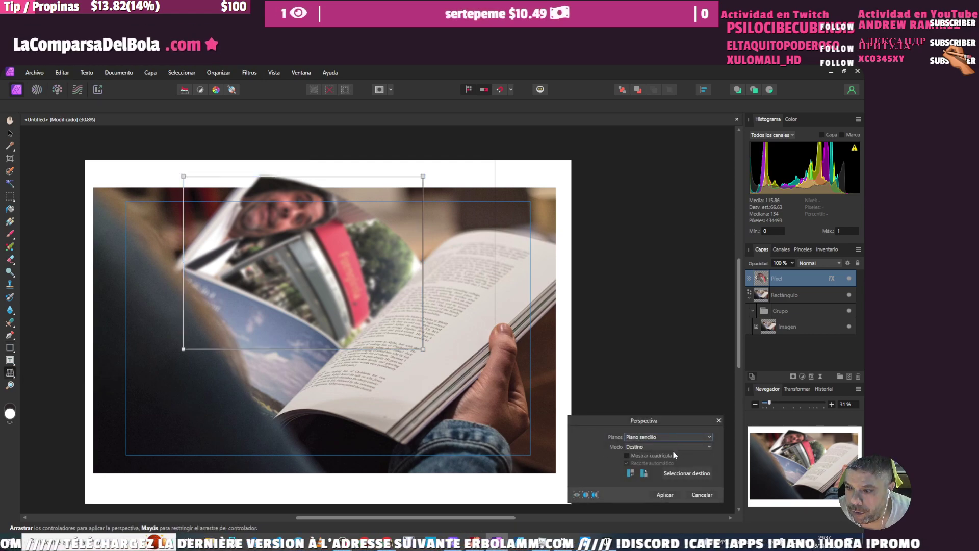
left_click(666, 494)
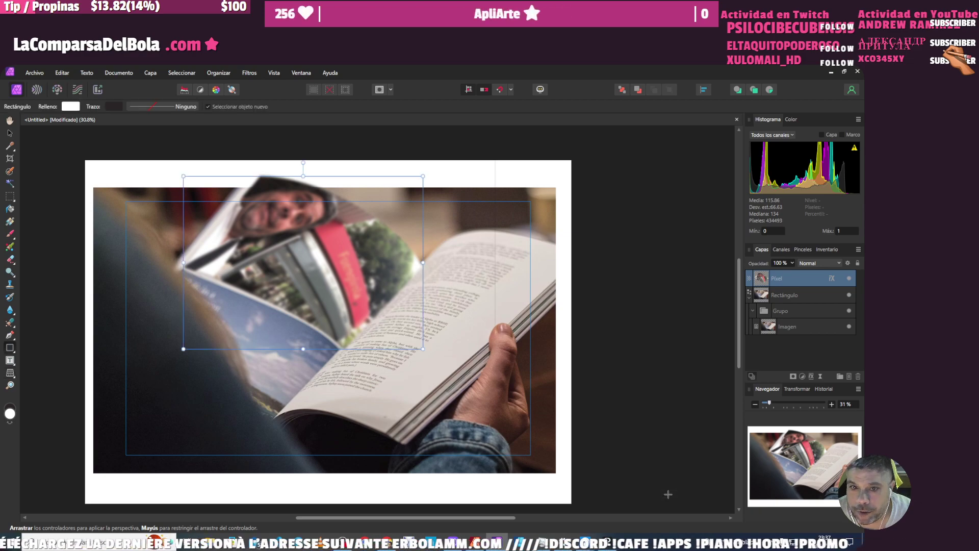
mouse_move(423, 263)
left_mouse_down()
mouse_move(557, 265)
mouse_move(395, 255)
left_mouse_up()
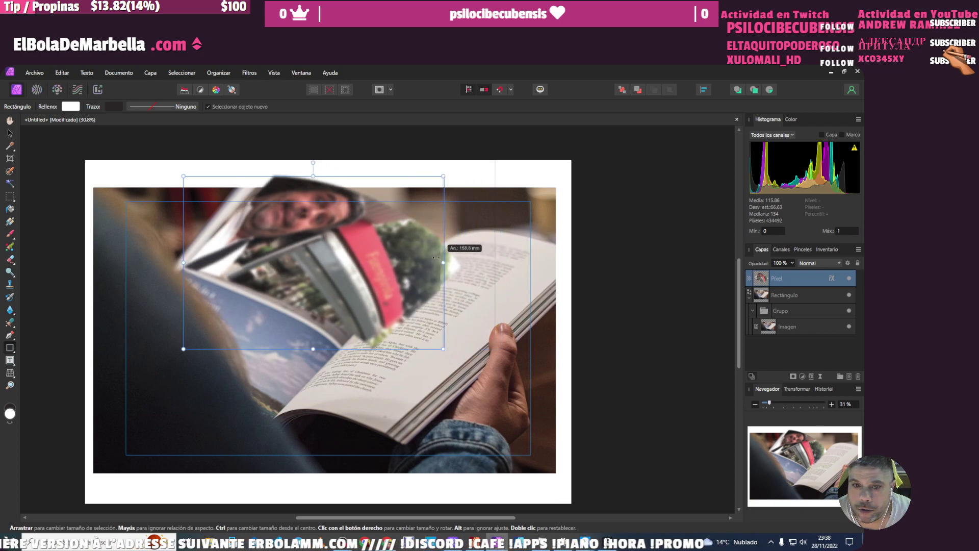
left_click_drag(394, 255, 417, 263)
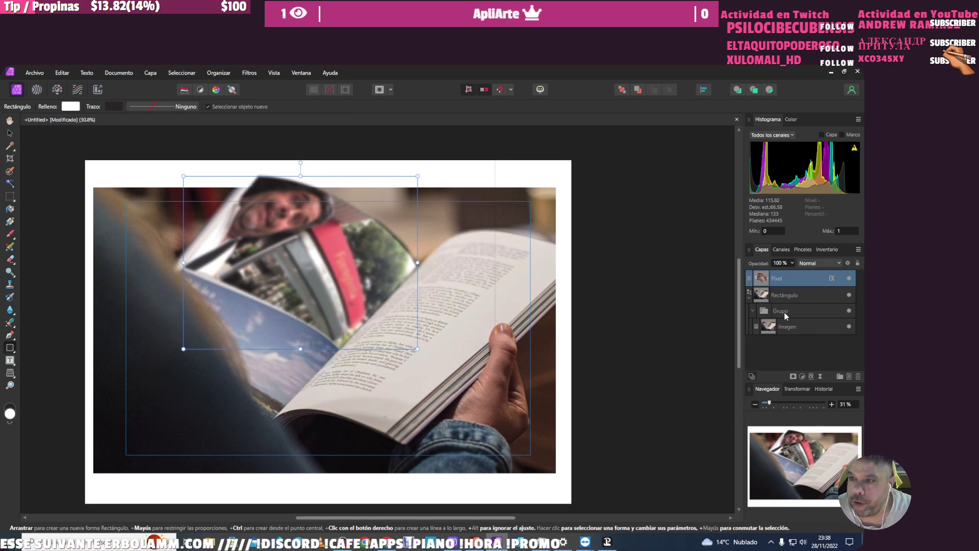
- Move the Pixel layer below Rectángulo, deselect, and select the Rectángulo layer
left_click(784, 282)
left_click_drag(784, 282, 786, 314)
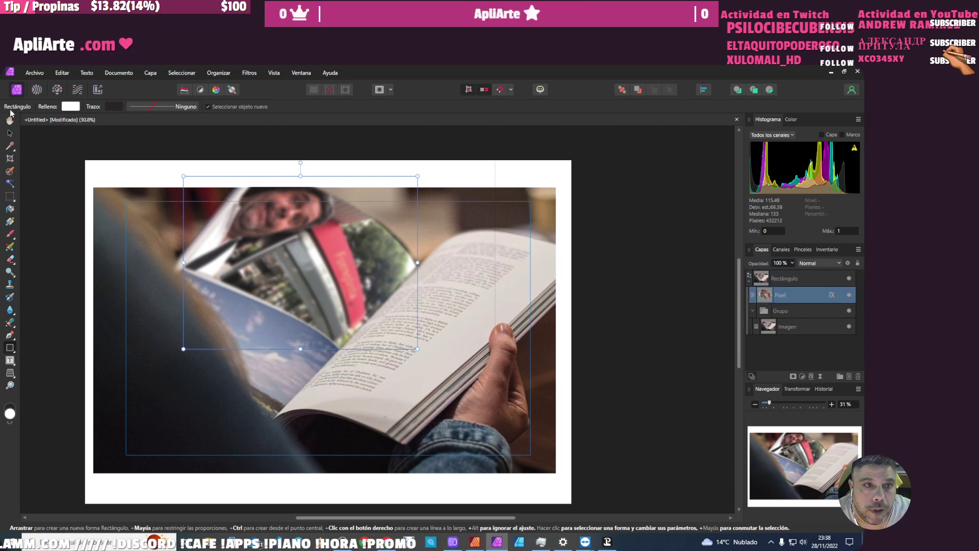
left_click(10, 132)
left_click(386, 179)
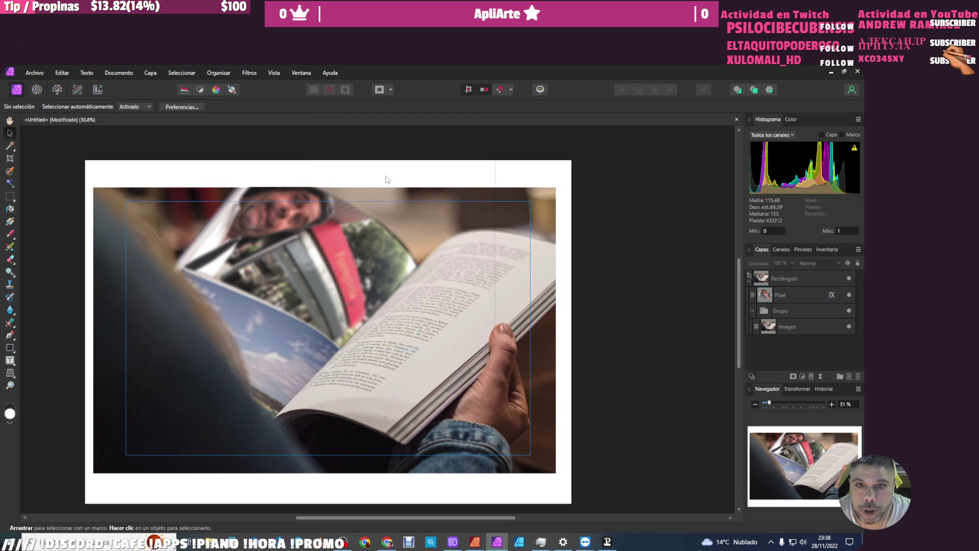
left_click(826, 278)
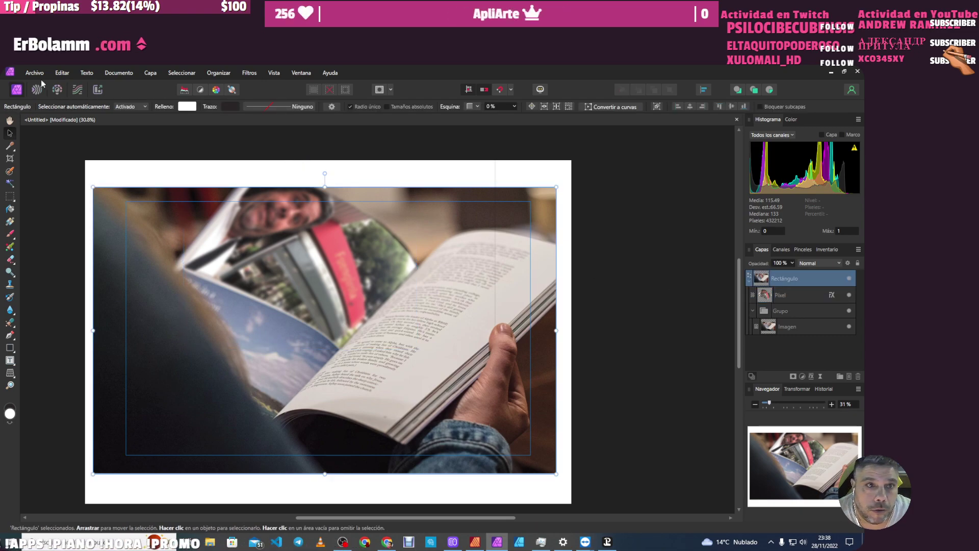
key("Down")
key("Escape")
key("Escape")
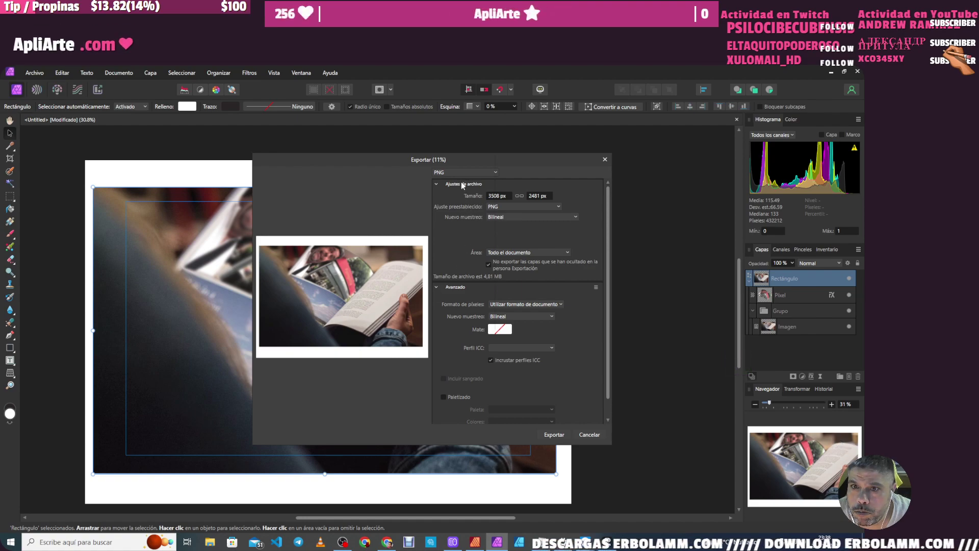
left_click(518, 253)
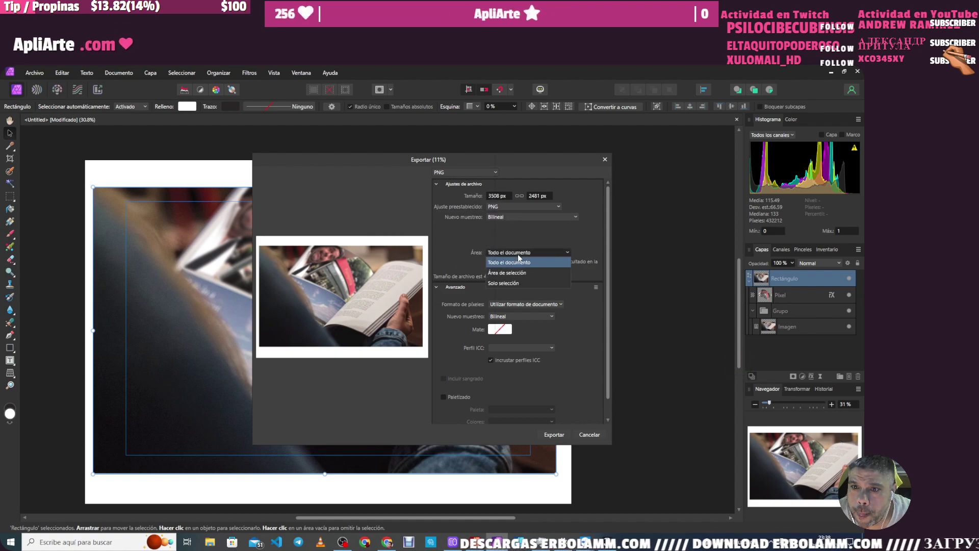
left_click(518, 273)
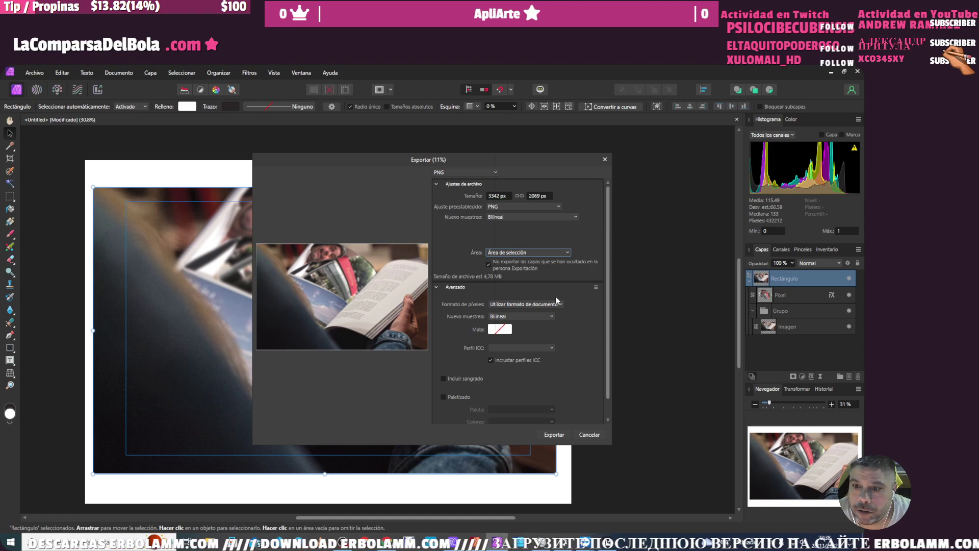
key("Escape")
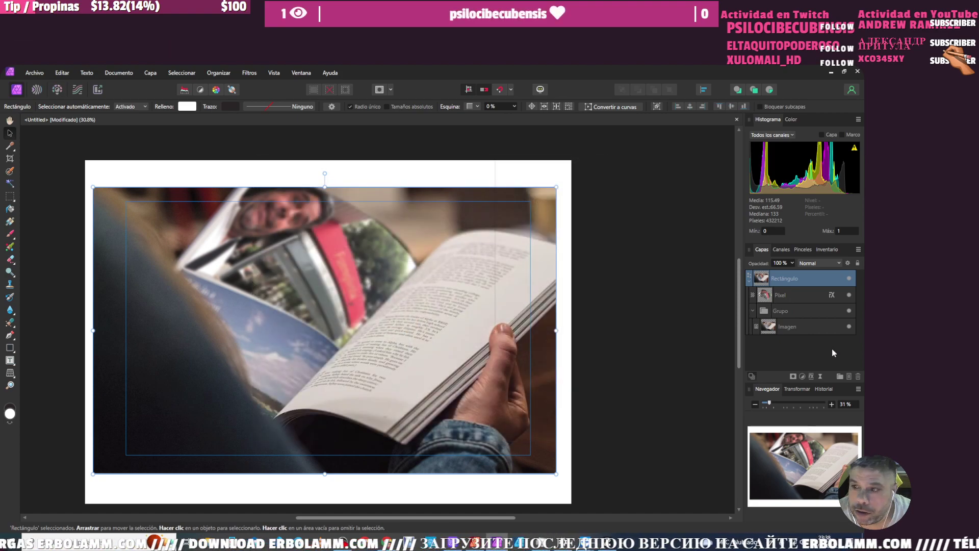
- Select the Rectángulo layer and drag the book photo's top edge down a little
left_click(794, 327)
left_click(800, 296)
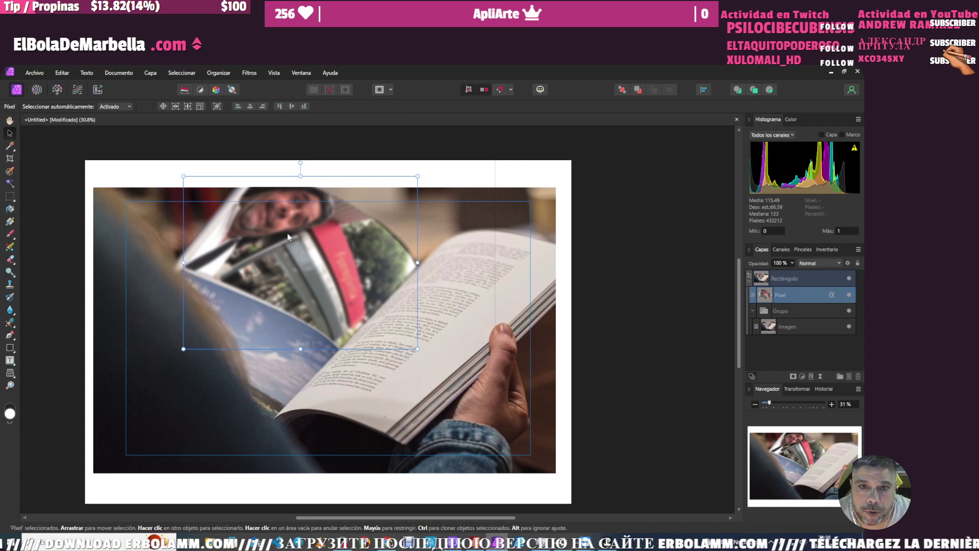
left_click(790, 282)
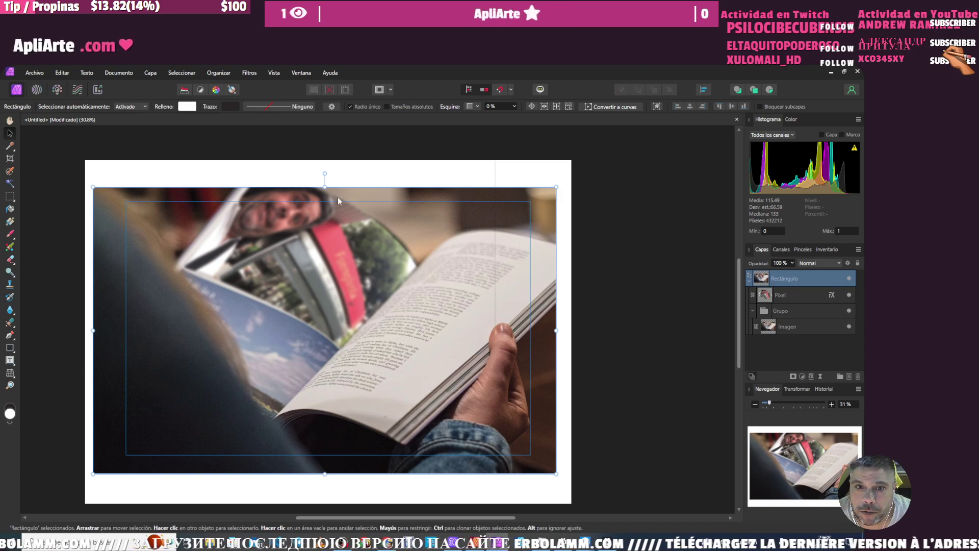
mouse_move(325, 186)
left_mouse_down()
mouse_move(333, 376)
mouse_move(369, 179)
mouse_move(376, 401)
mouse_move(392, 195)
left_mouse_up()
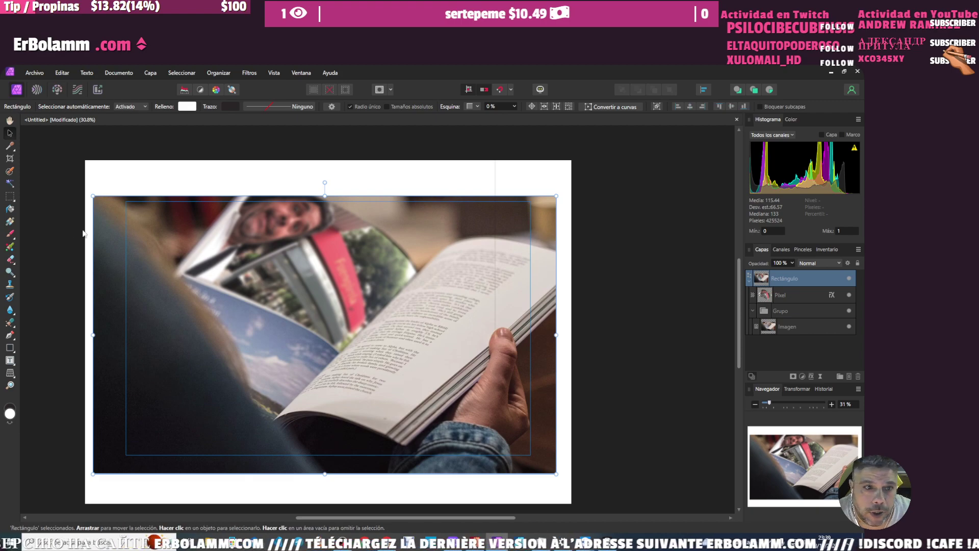
- Try cropping a strip off the canvas top, then cancel the crop, keeping 3507 × 2480 px
left_click(10, 158)
left_click_drag(328, 159, 330, 172)
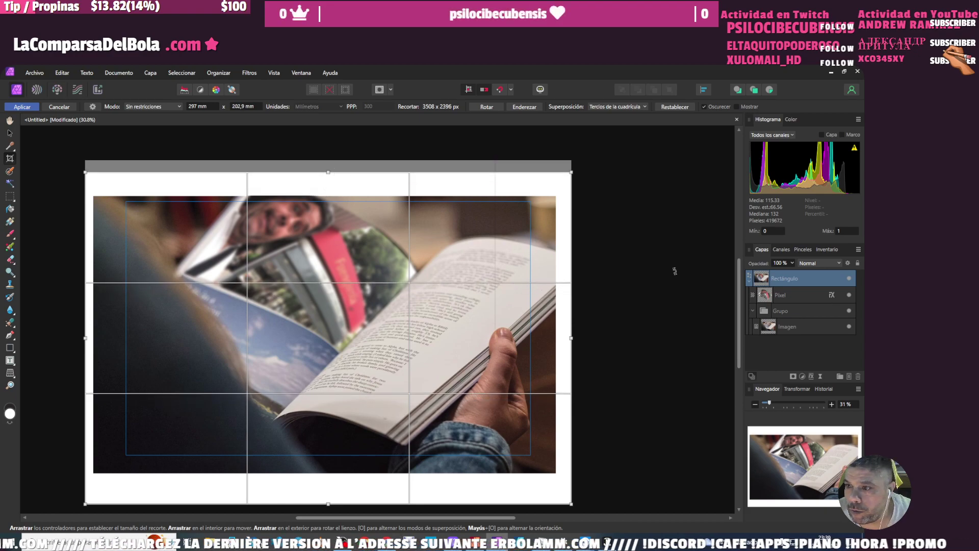
left_click(59, 106)
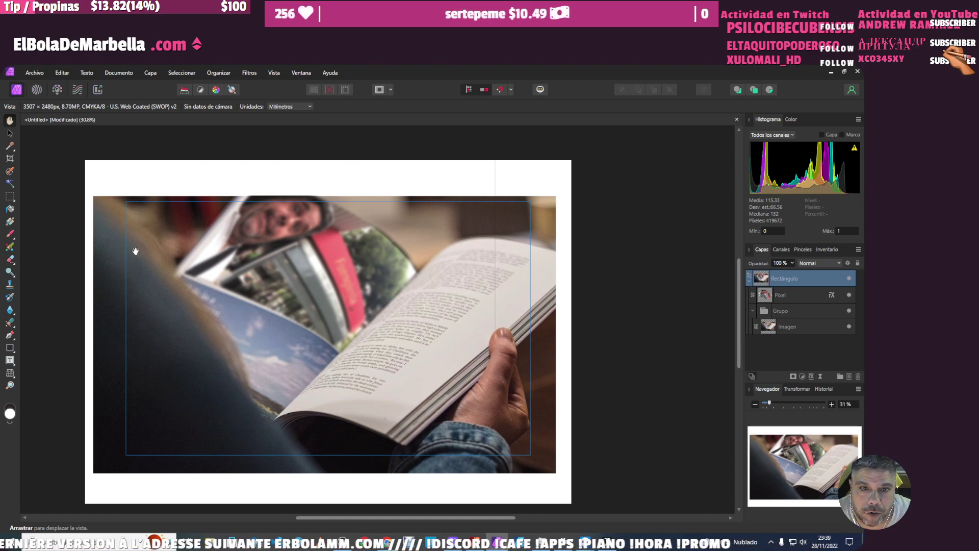
left_click(37, 72)
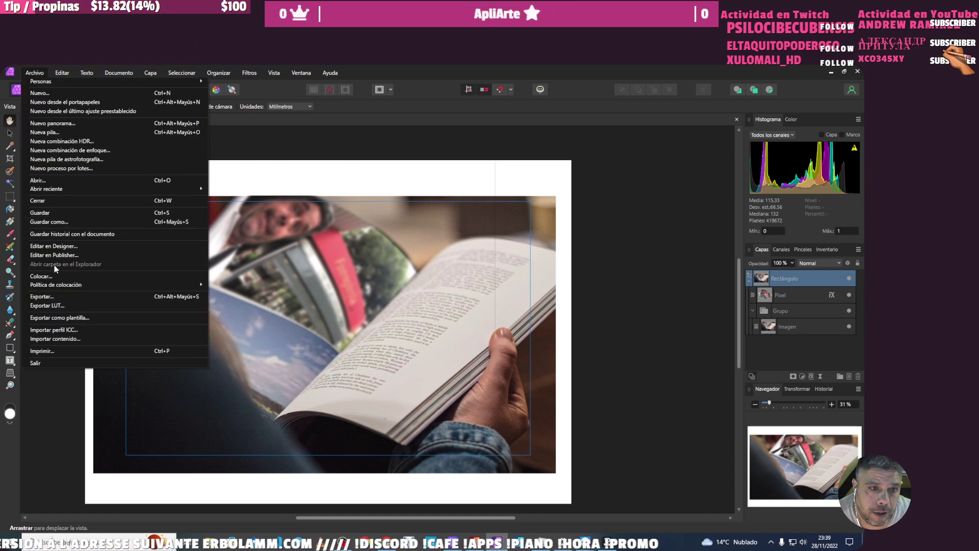
- Send the book composite to Affinity Designer with File > Edit in Designer
left_click(90, 282)
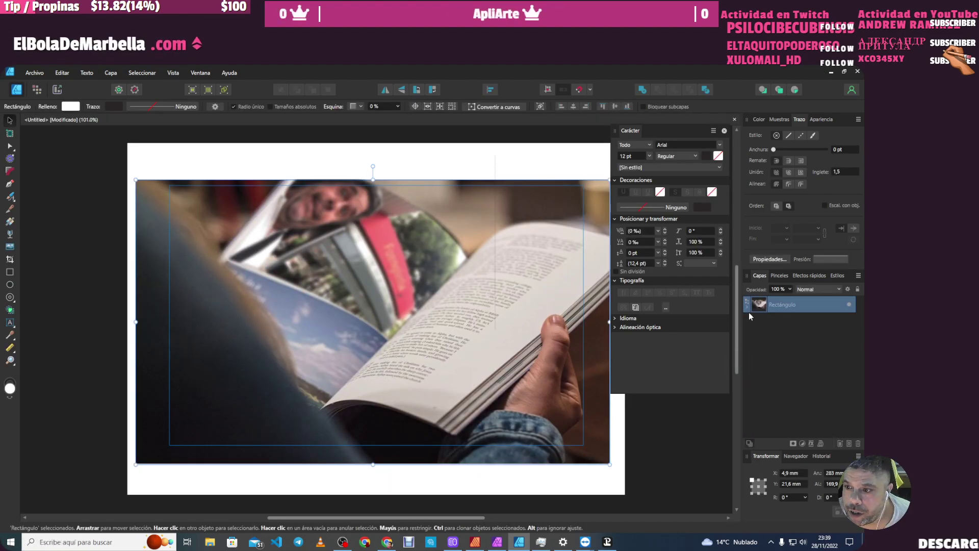
- Create artistic text reading 'ApliArte' in a large frame on the book photo
left_click(10, 322)
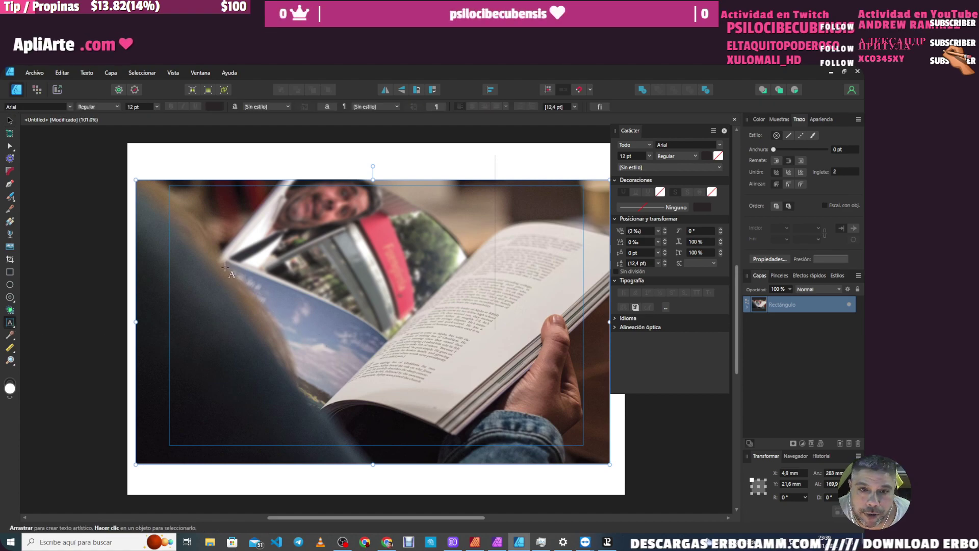
left_click_drag(260, 325, 308, 363)
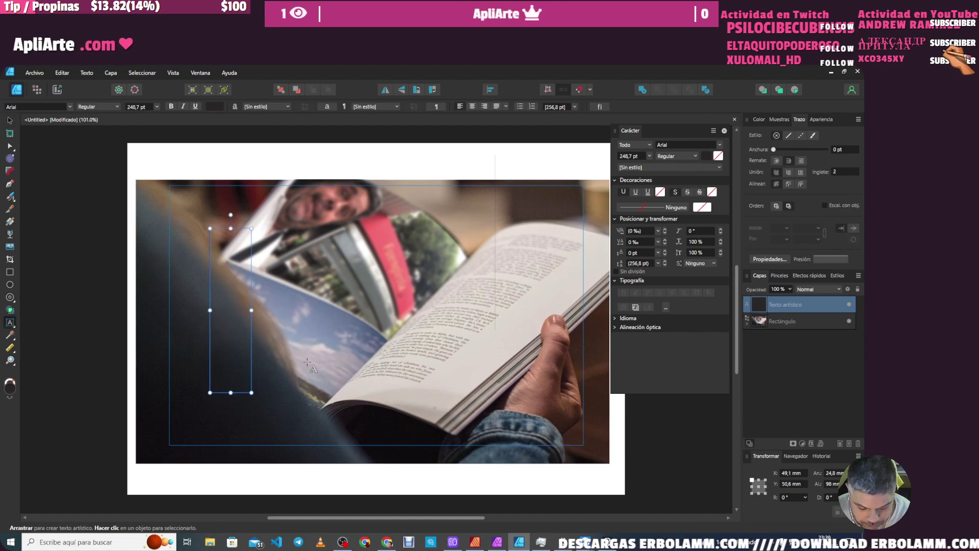
type("ApliE")
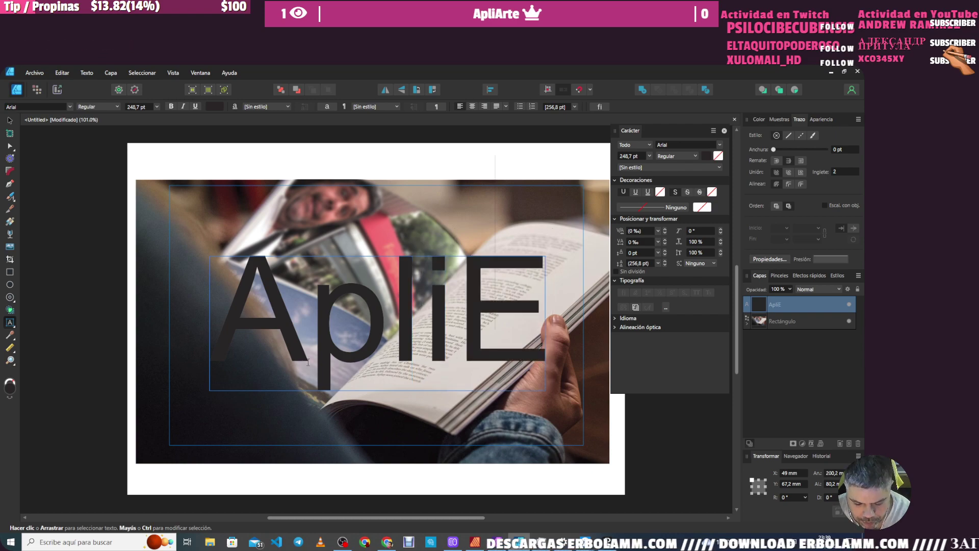
key("BackSpace")
type("Arte")
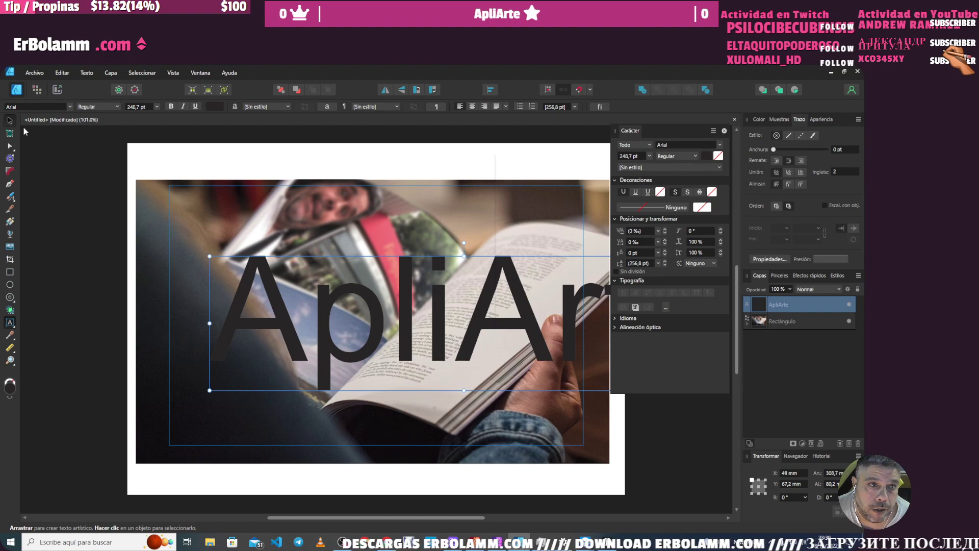
- Move and shrink the ApliArte title so it sits lower across the book
left_click(9, 120)
left_click_drag(276, 314, 185, 295)
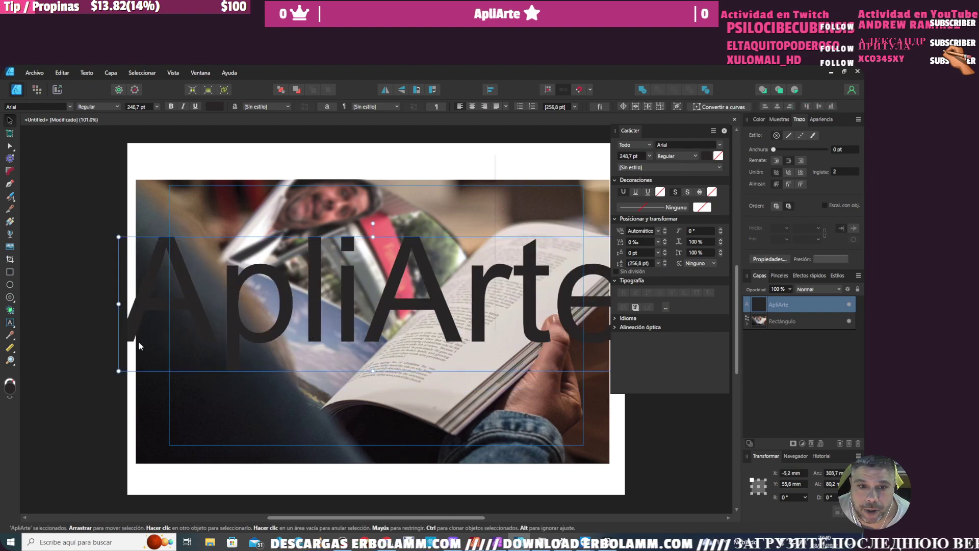
left_click_drag(118, 371, 262, 333)
mouse_move(359, 285)
left_mouse_down()
mouse_move(264, 359)
mouse_move(274, 391)
left_mouse_up()
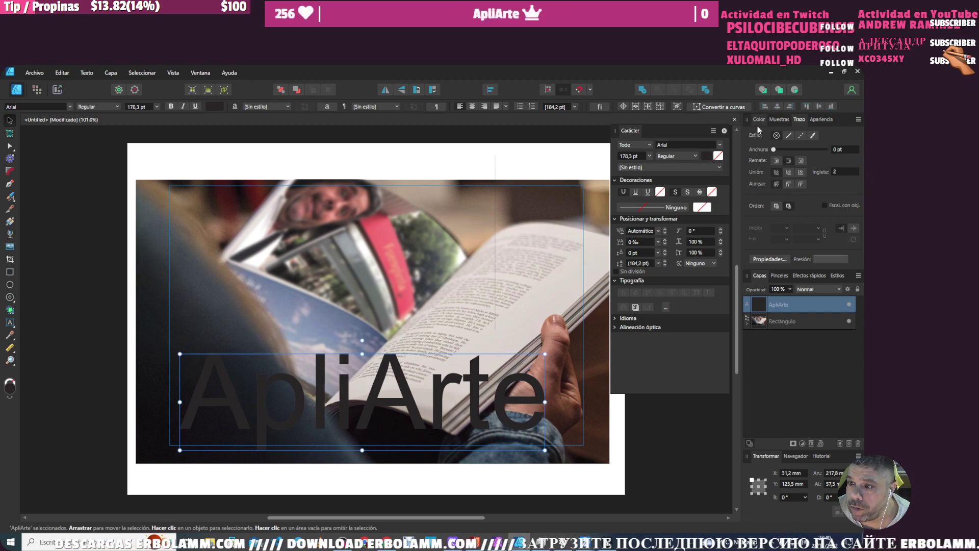
- Set the ApliArte title's font to Bauhaus 93 and show the preset Styles
left_click(672, 145)
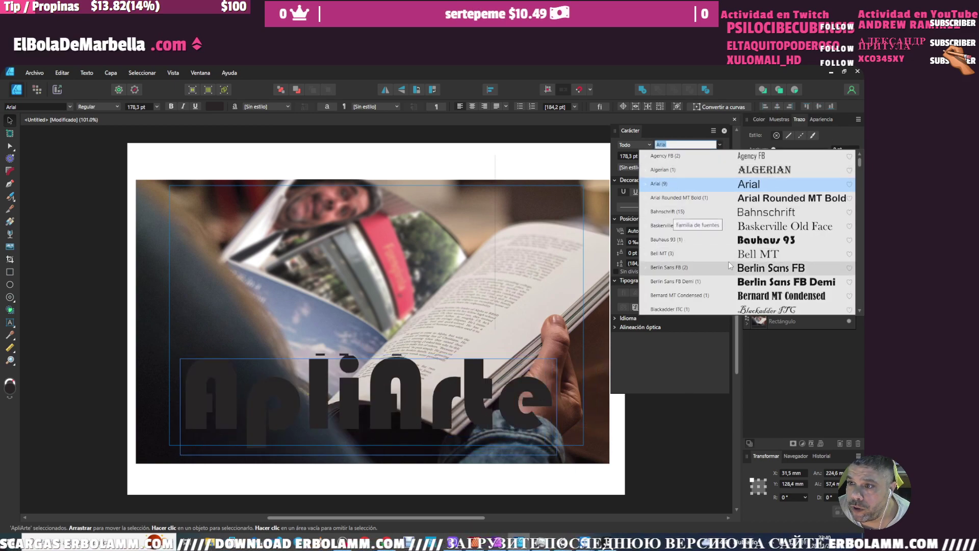
left_click(764, 240)
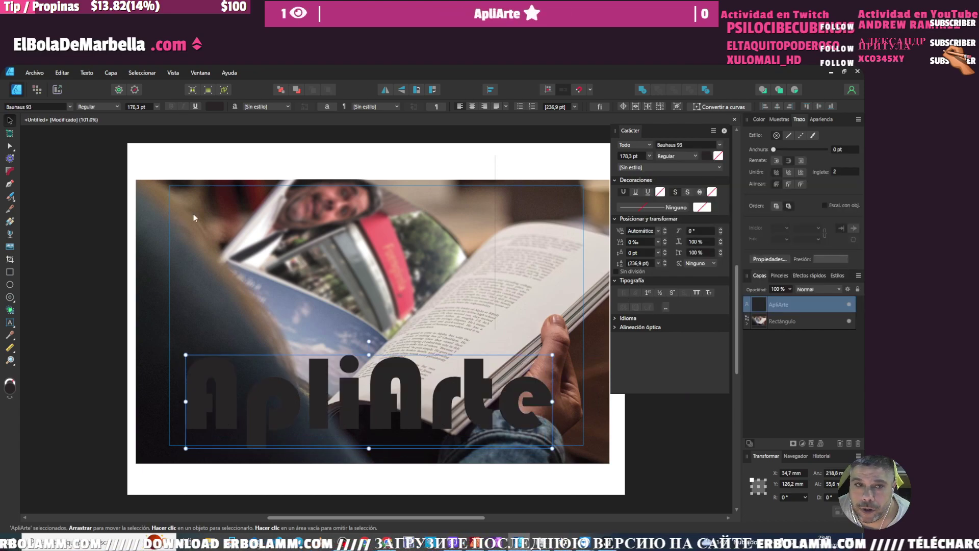
left_click(838, 276)
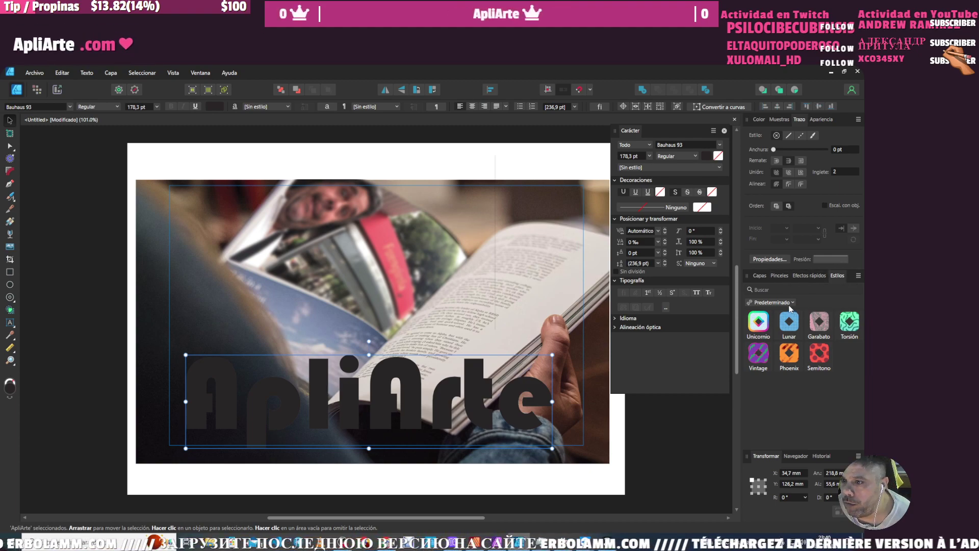
- Preview Vintage, Phoenix, Semitono, Lunar, Torsión and Garabato, then apply Unicornio to the title
left_click(791, 304)
left_click(789, 313)
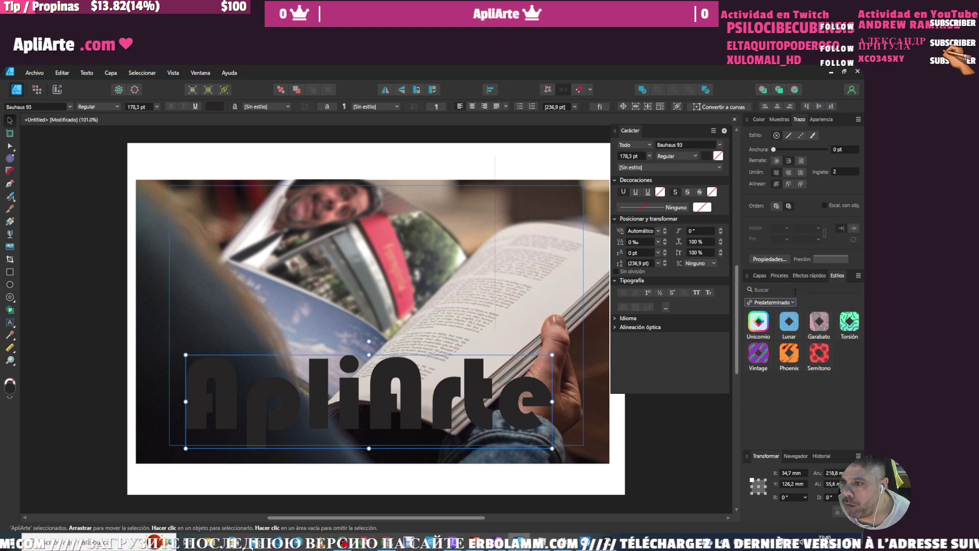
left_click(759, 360)
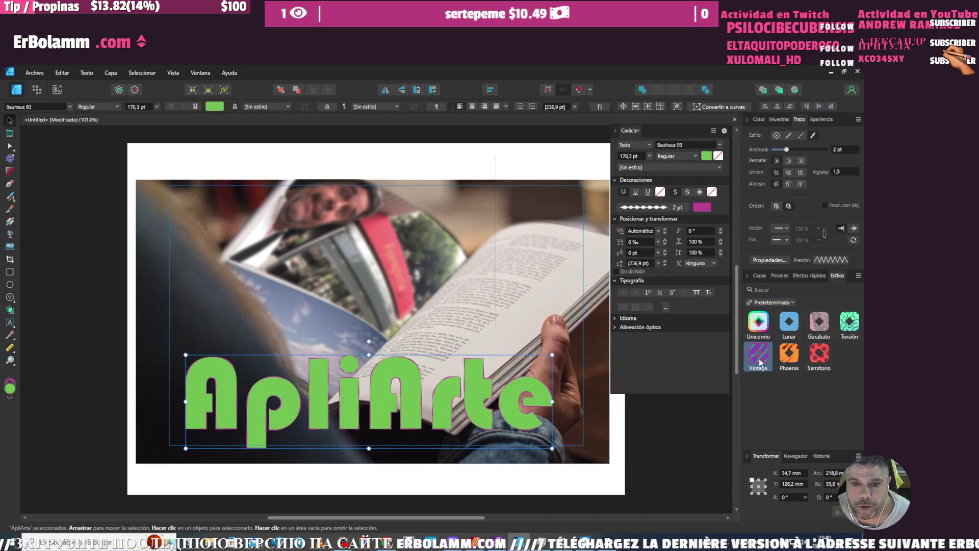
left_click(789, 357)
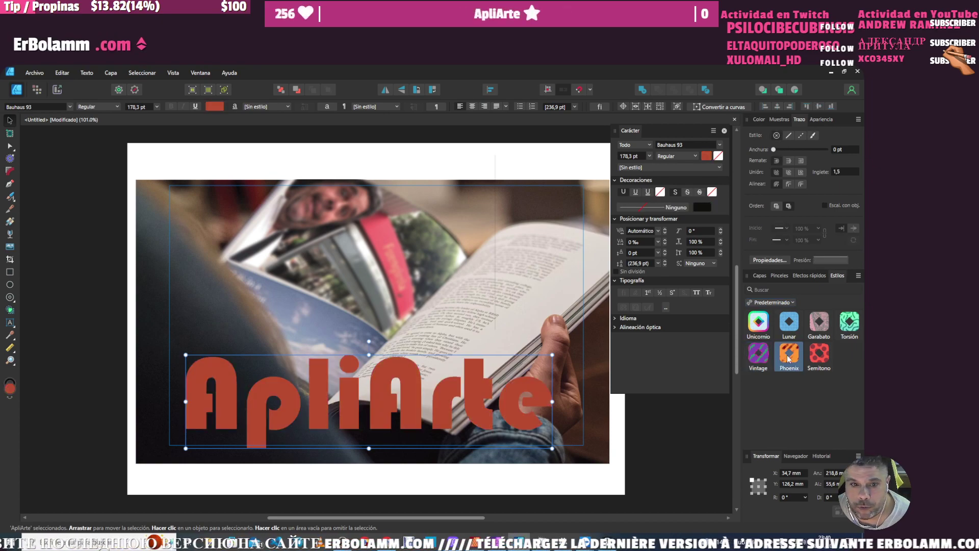
left_click(825, 359)
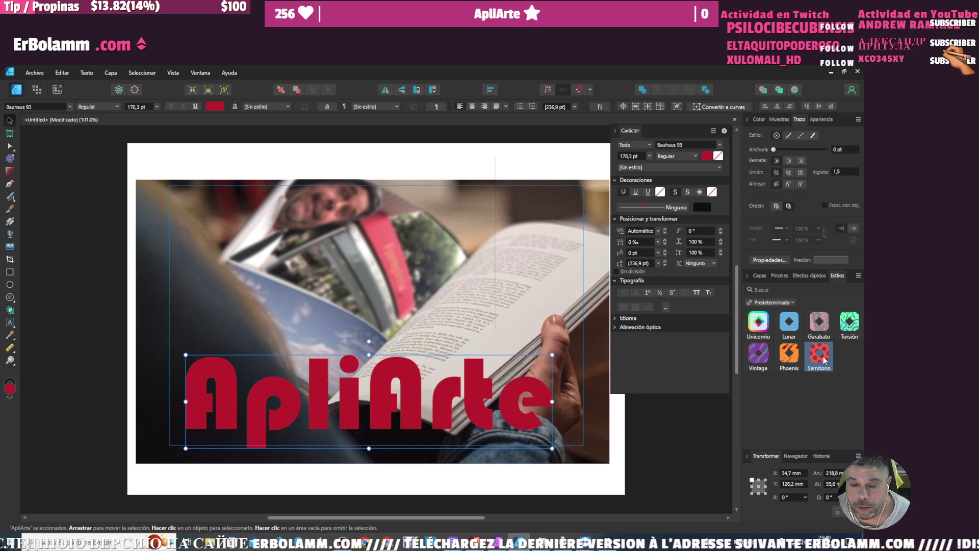
left_click(800, 327)
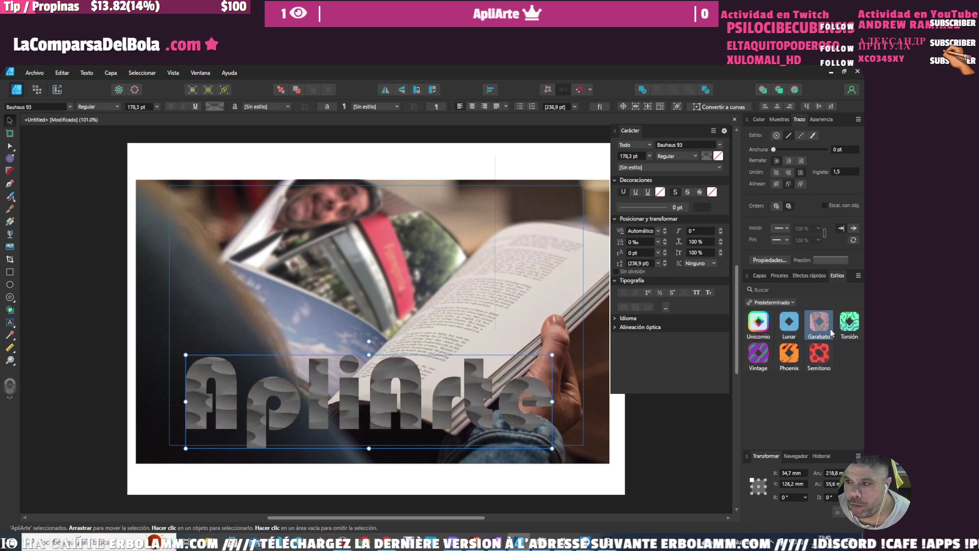
left_click(851, 326)
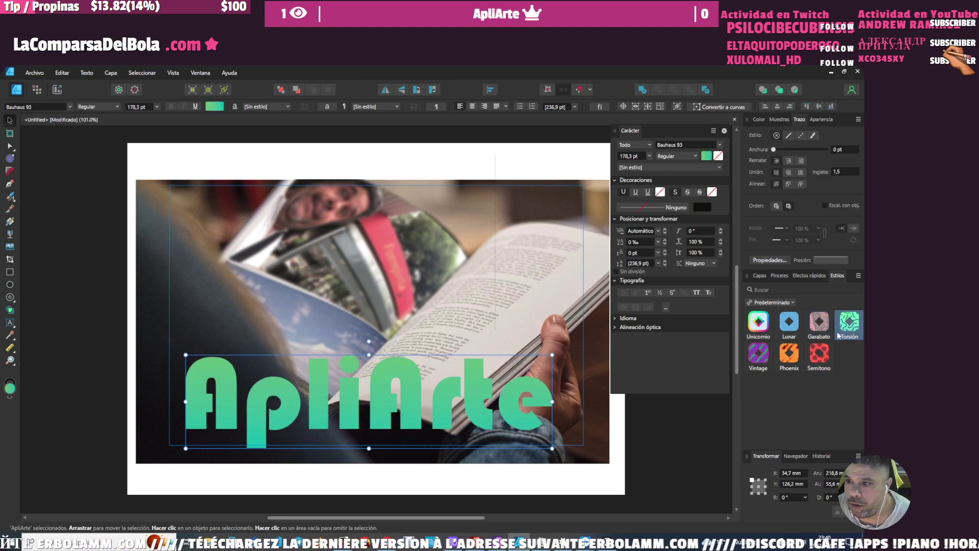
left_click(822, 332)
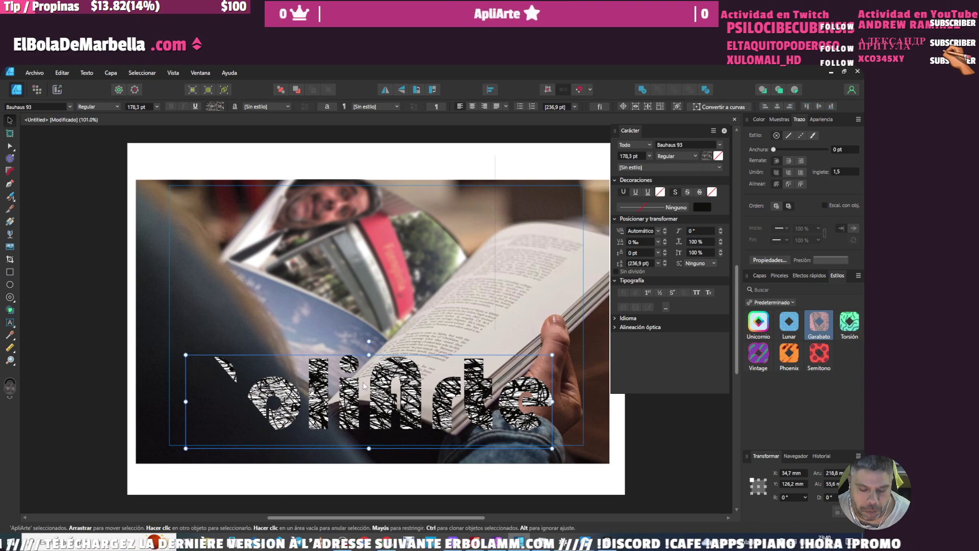
scroll(231, 391, "up", 1)
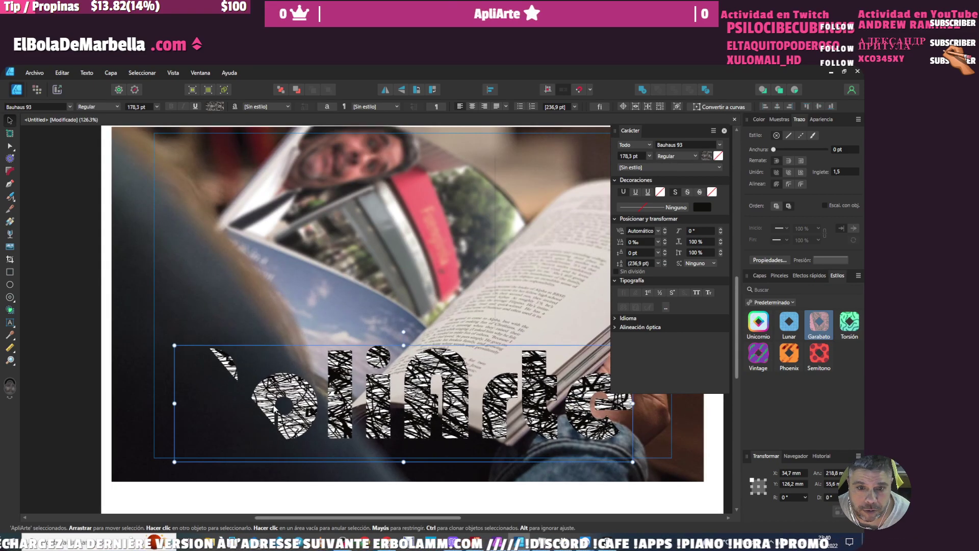
left_click(763, 333)
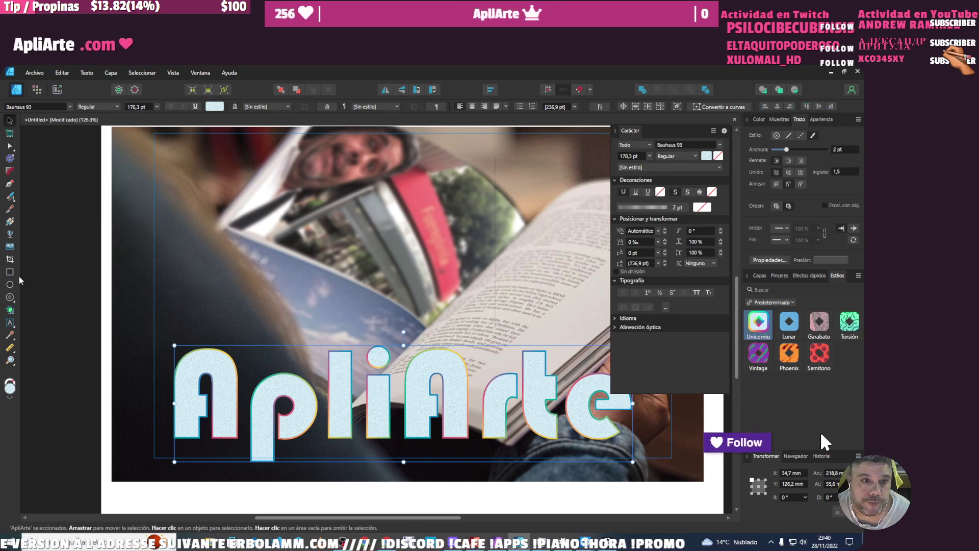
left_click(10, 208)
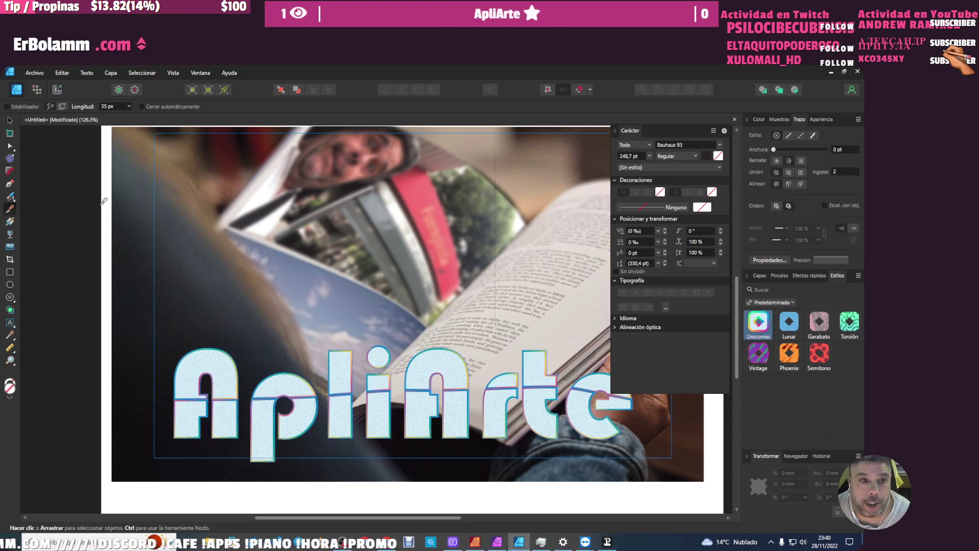
- Return to the Move tool, list the cut letter pieces in Layers, and accidentally shift the photo
key("v")
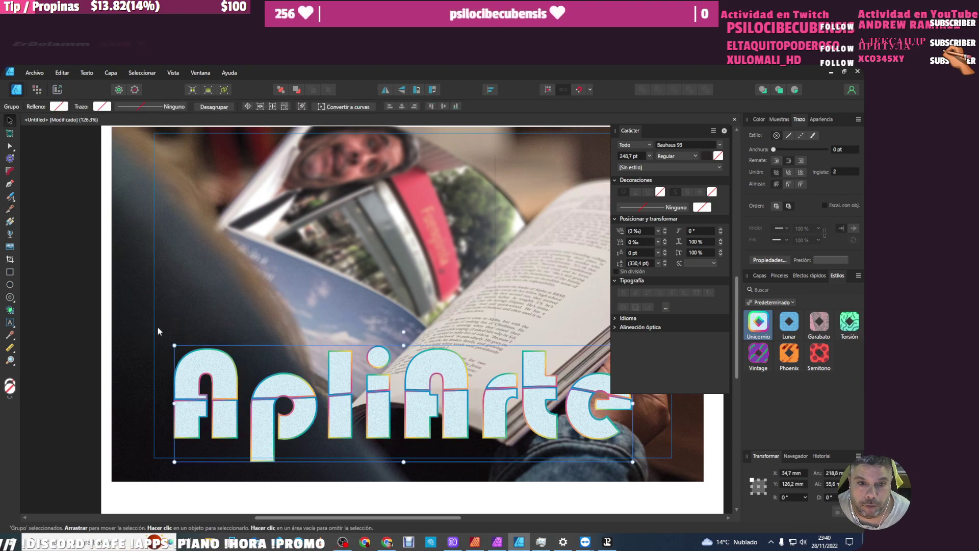
left_click(761, 276)
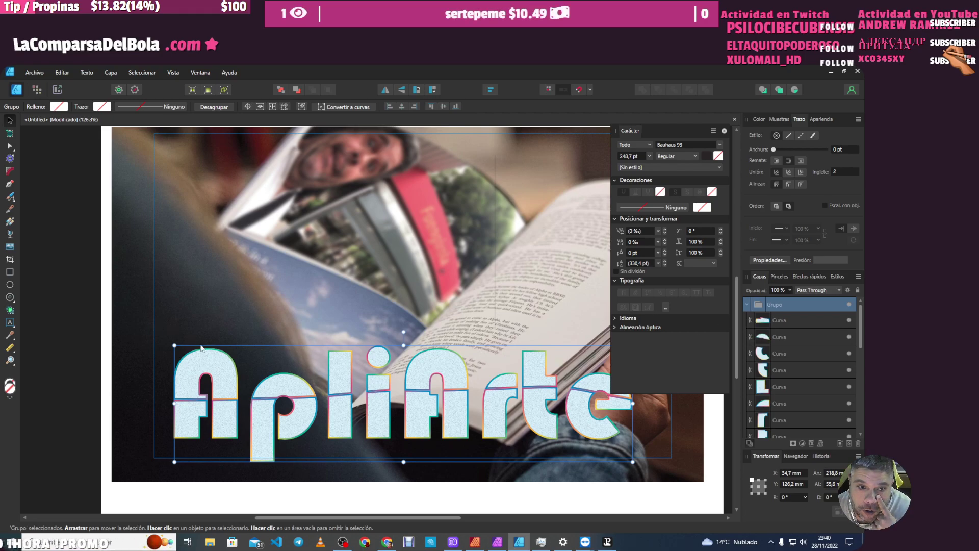
left_click_drag(157, 326, 271, 361)
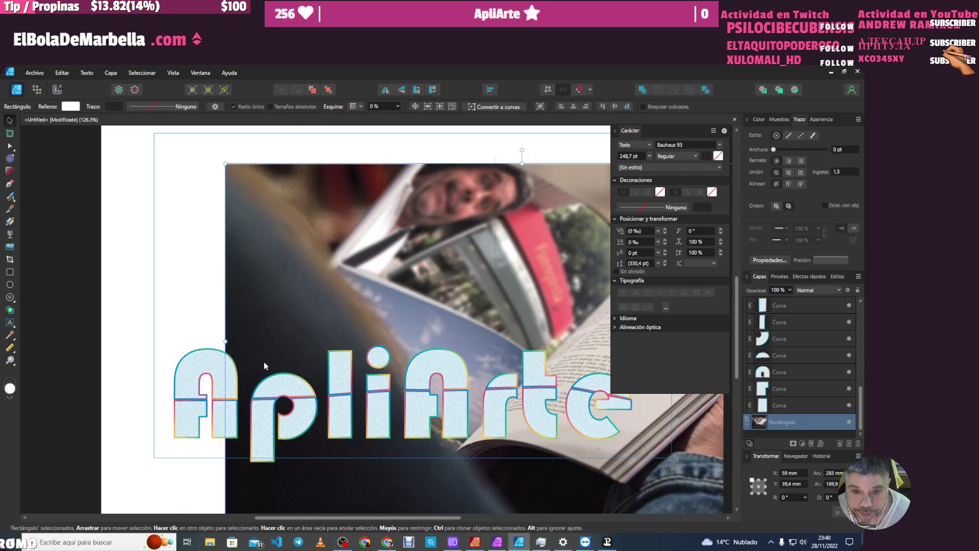
- Undo the accidental photo move, deselect all, and select the upper l and p pieces
key("ctrl+z")
left_click_drag(54, 333, 699, 410)
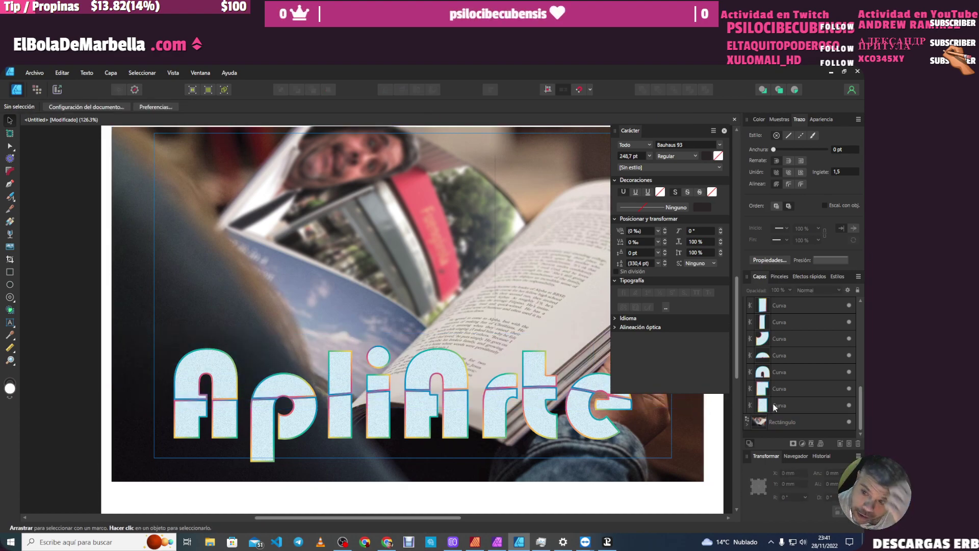
left_click(795, 304)
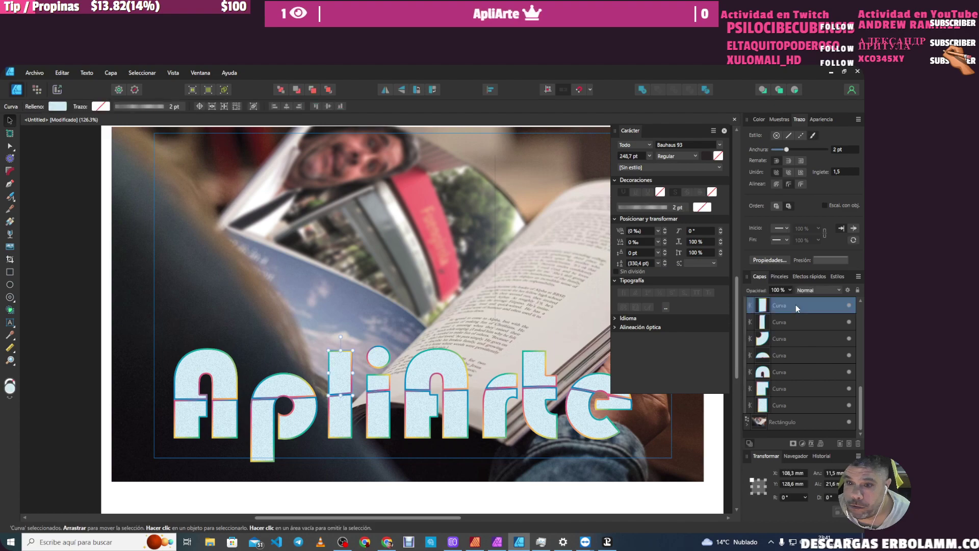
left_click(800, 325)
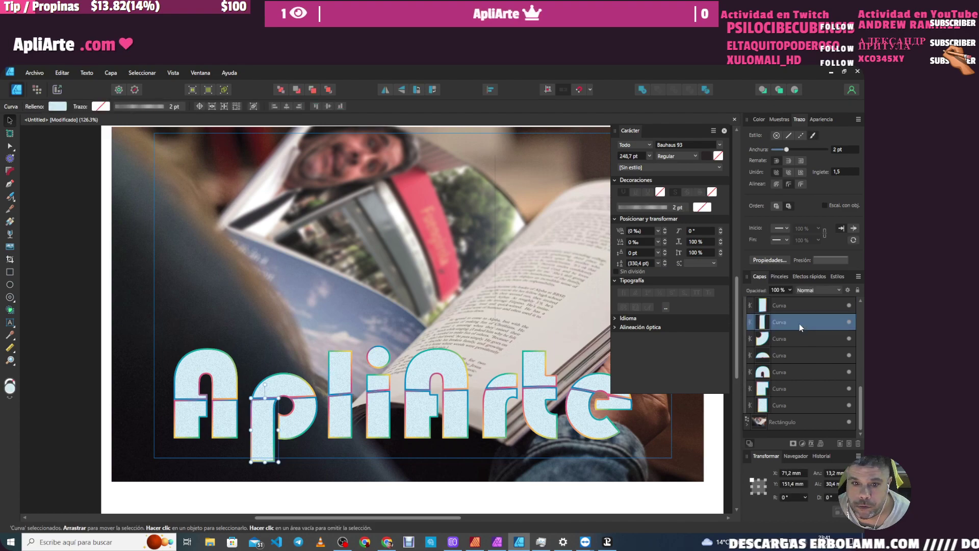
- Add all nine upper letter halves to the selection and lift them slightly up and right
left_click(344, 365)
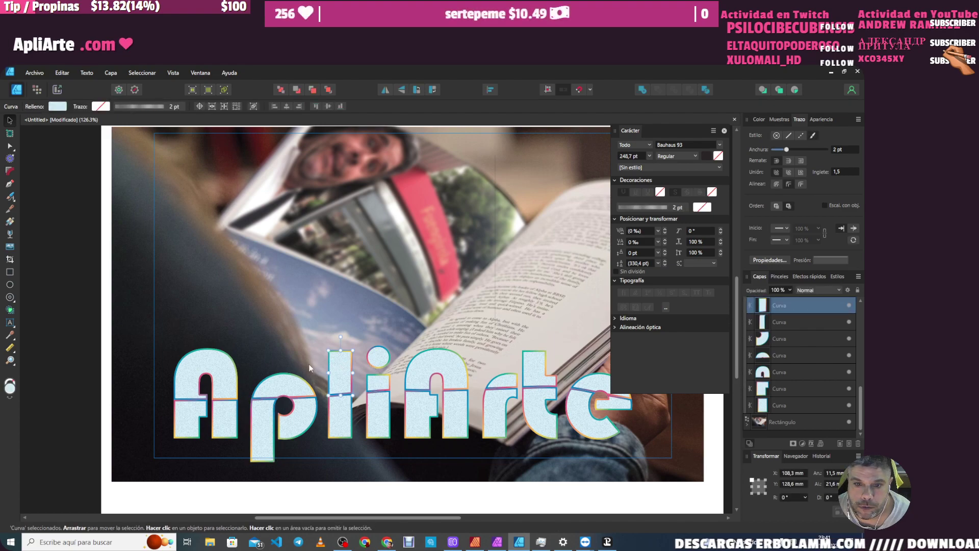
left_click(223, 379)
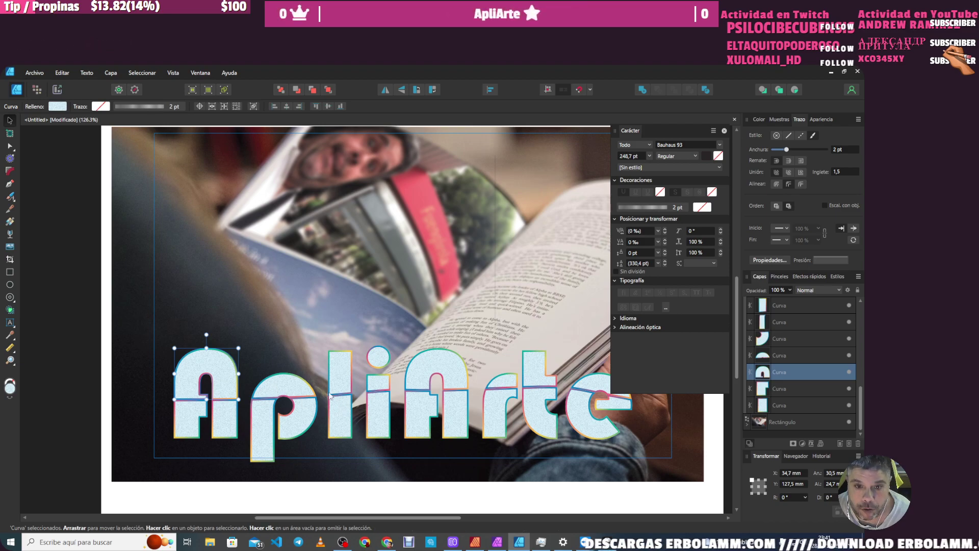
left_click(304, 394, "shift")
left_click(339, 380, "shift")
left_click(378, 371, "shift")
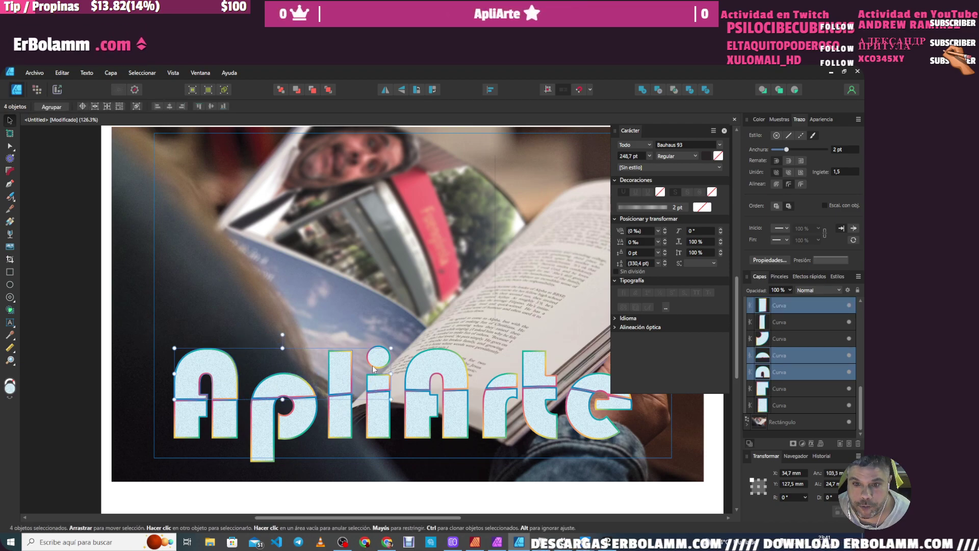
left_click(432, 374, "shift")
left_click(499, 408, "shift")
left_click(540, 367, "shift")
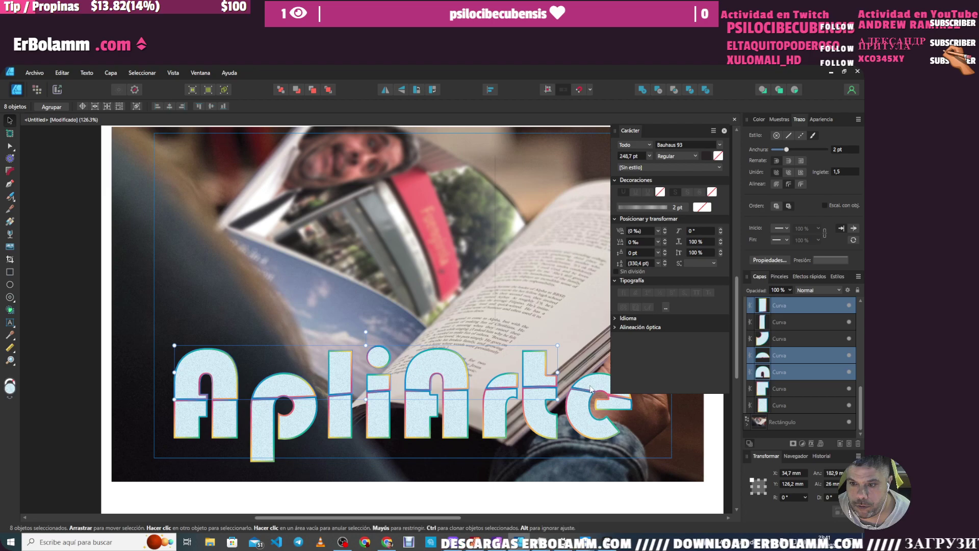
mouse_move(539, 384)
left_mouse_down()
mouse_move(515, 380)
mouse_move(537, 379)
left_mouse_up()
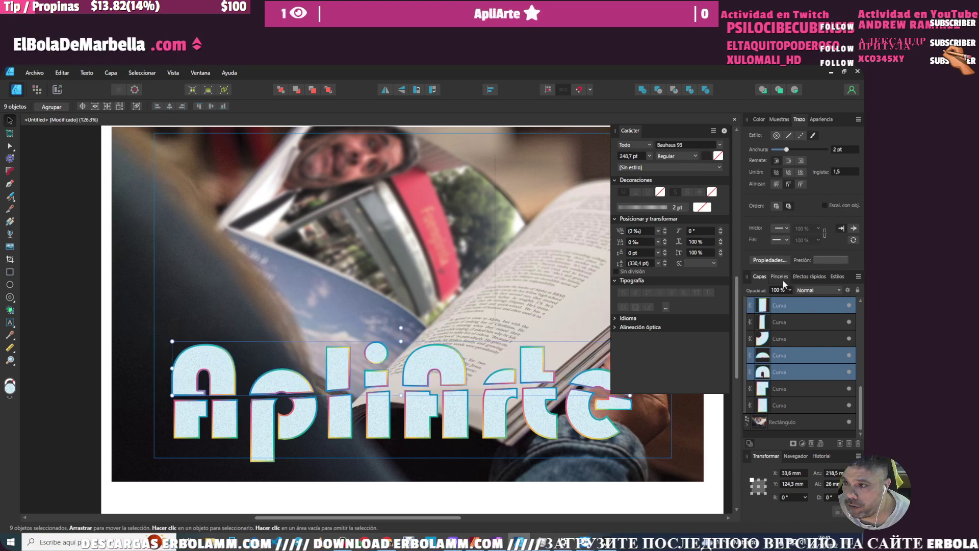
- Give the upper letter halves the green Torsión style after trying Lunar and Phoenix
left_click(817, 277)
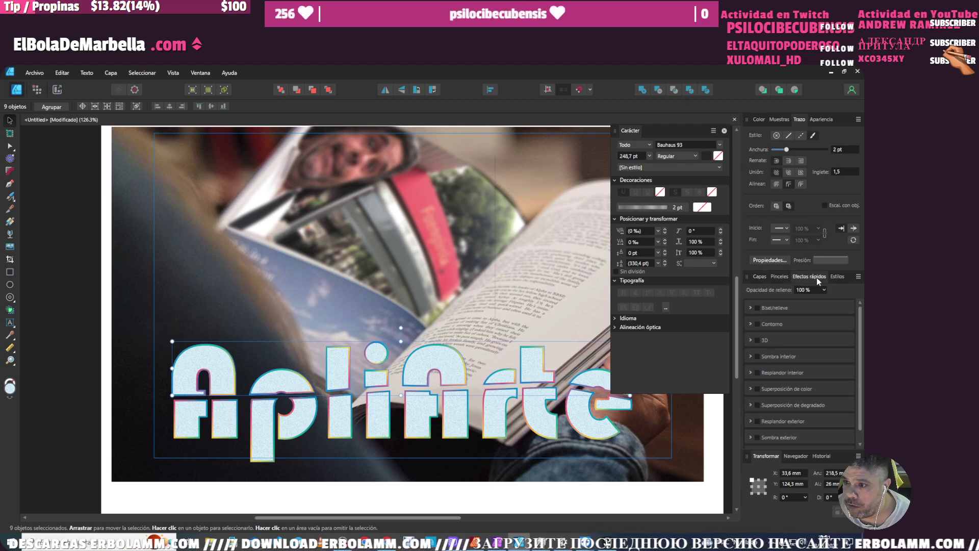
left_click(836, 276)
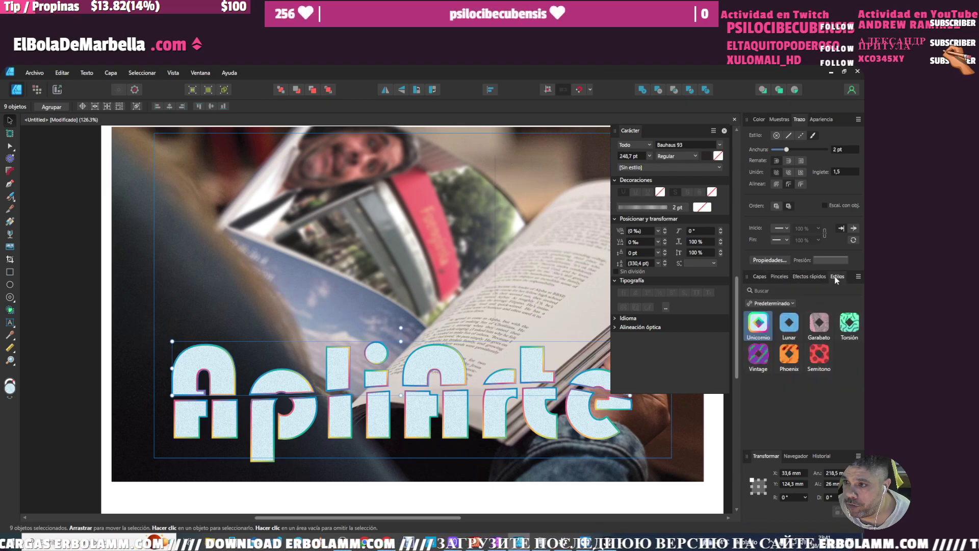
left_click(786, 329)
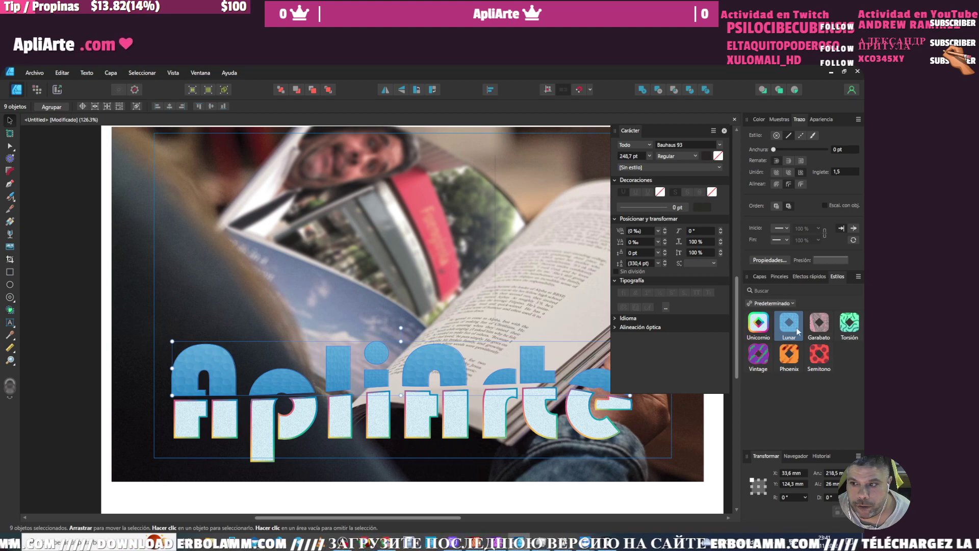
left_click(799, 351)
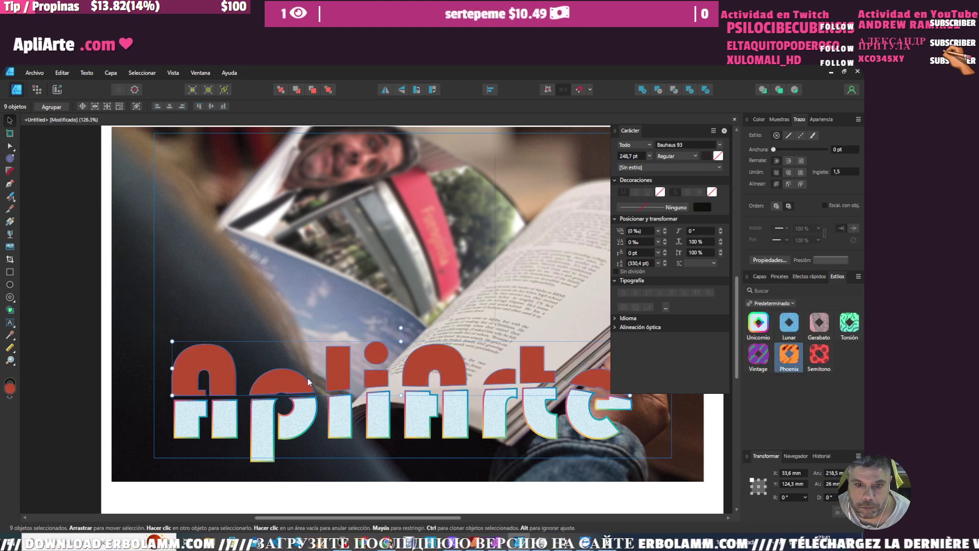
left_click(848, 325)
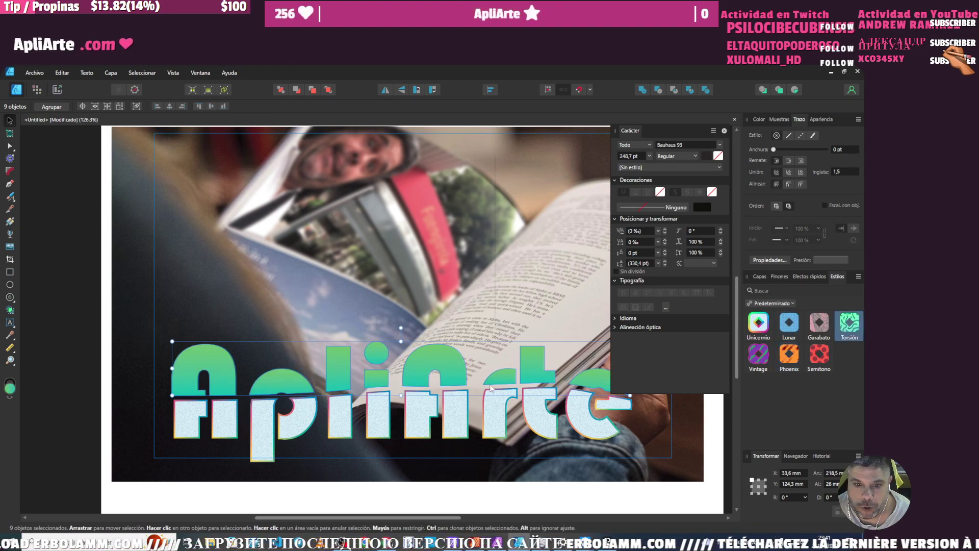
- Nudge the upper title pieces slightly into position
left_click_drag(340, 379, 338, 381)
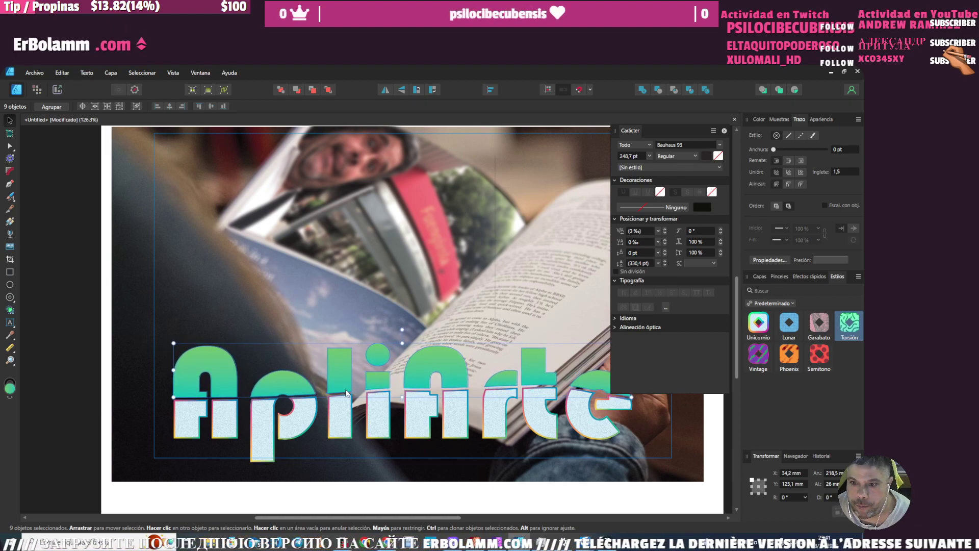
left_click_drag(340, 381, 347, 394)
left_click(35, 73)
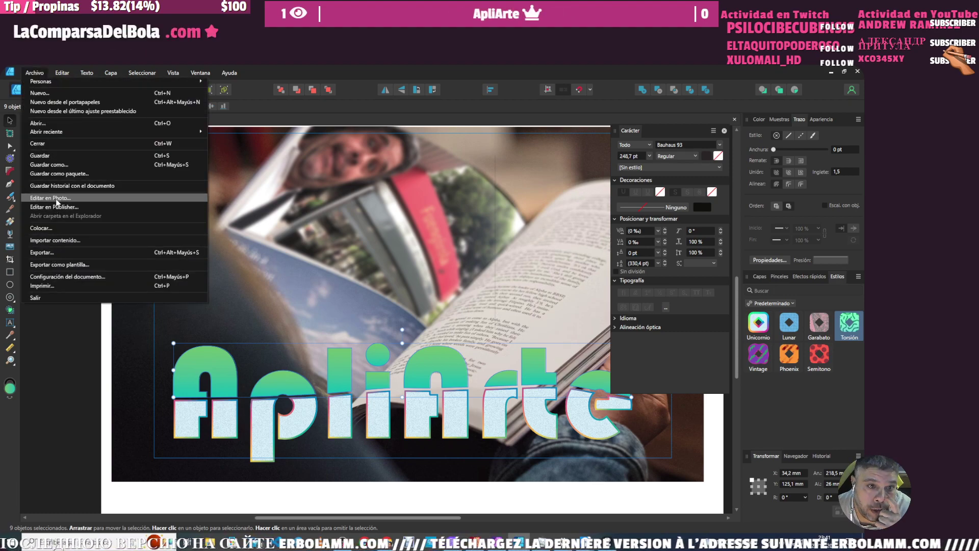
- Send the design to Affinity Photo and expand the Rectángulo layer
left_click(75, 307)
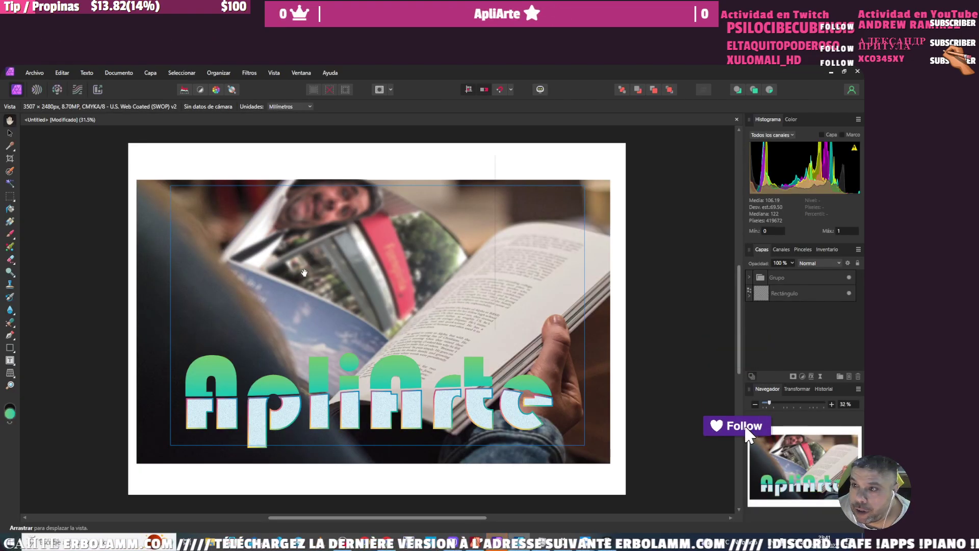
left_click(750, 297)
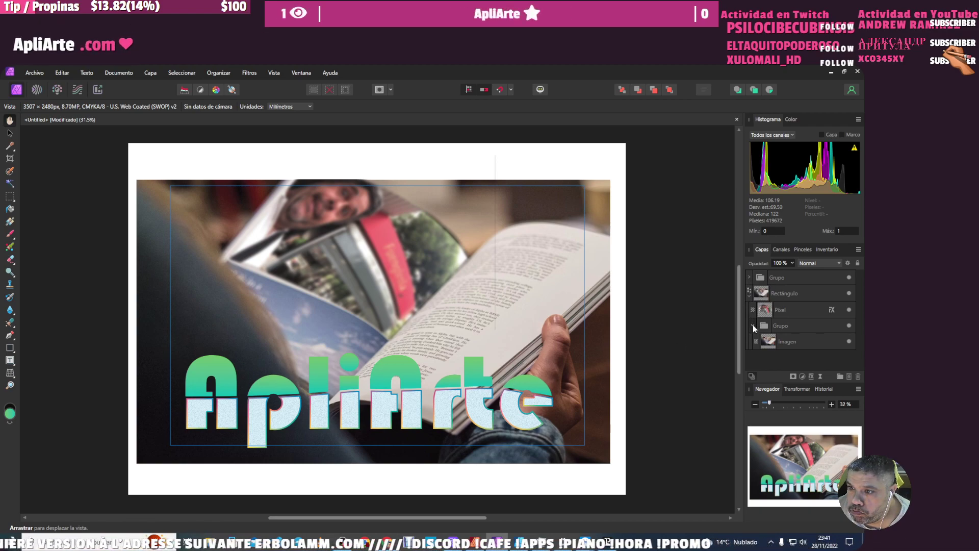
left_click_drag(764, 325, 489, 390)
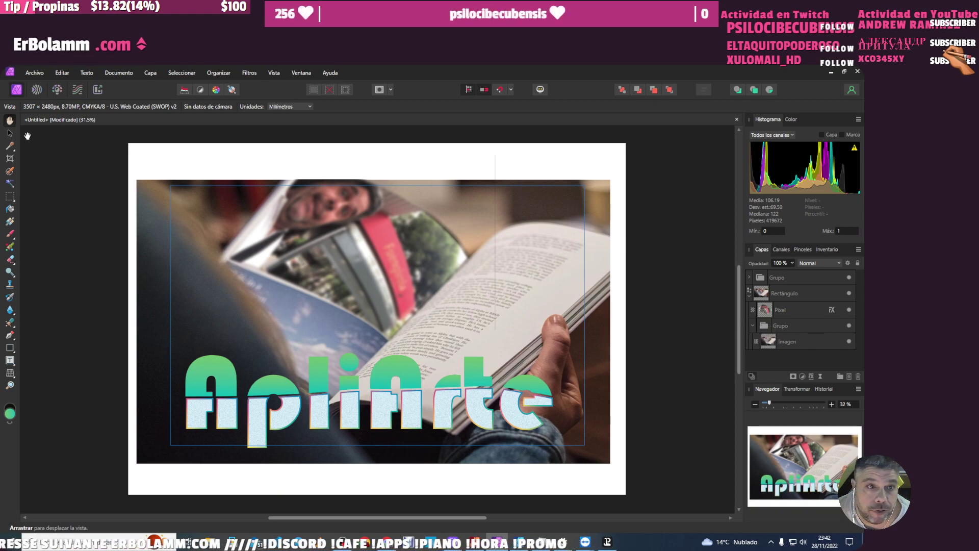
- Collapse the letter group and select the whole ApliArte Grupo layer
key("v")
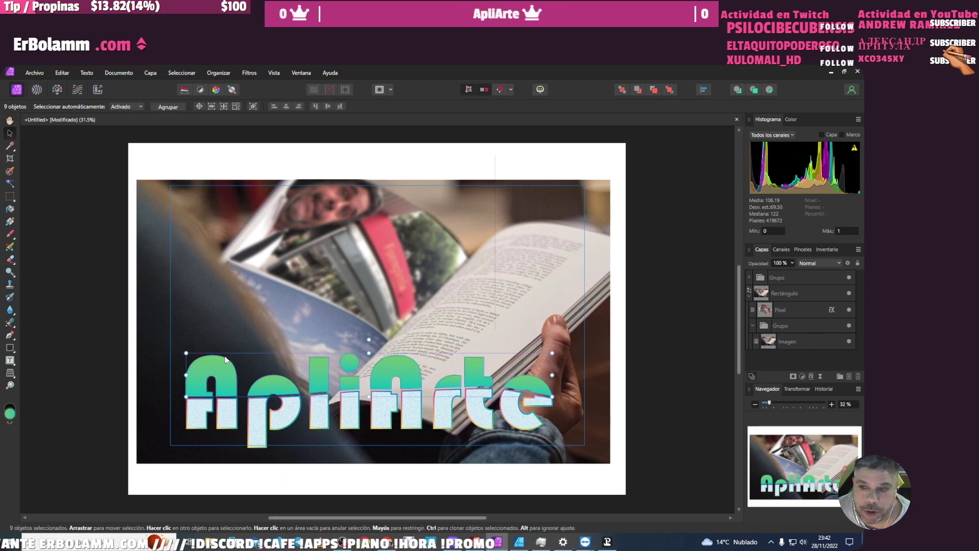
double_click(222, 363)
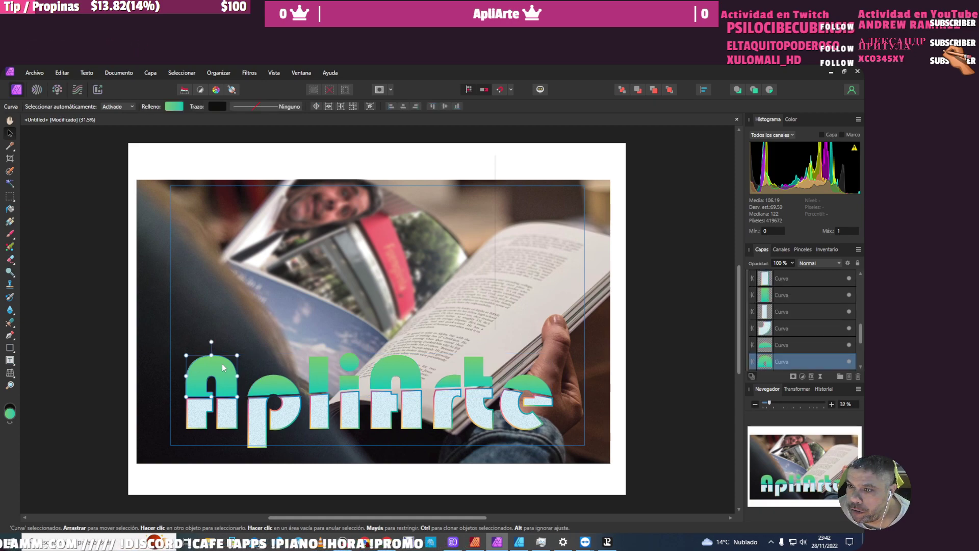
scroll(794, 334, "up", 5)
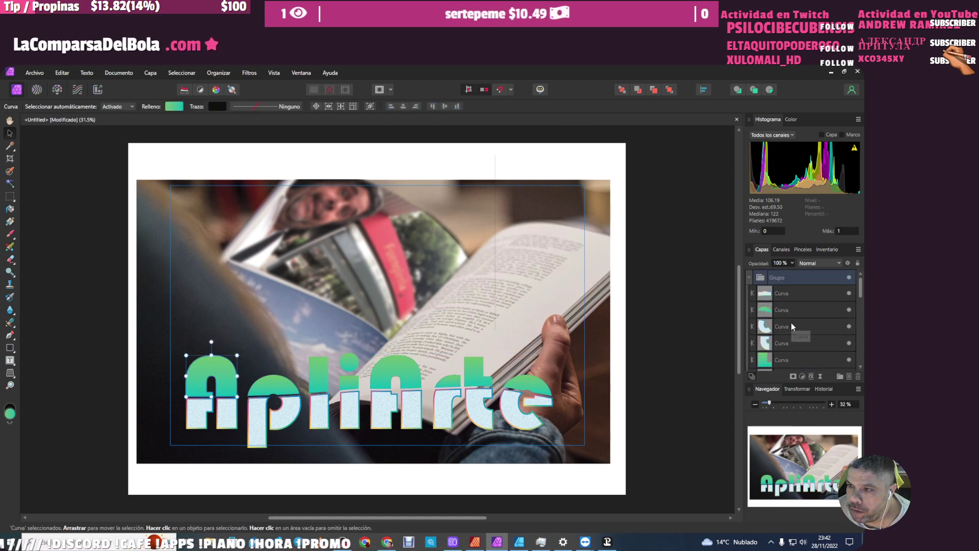
left_click(749, 278)
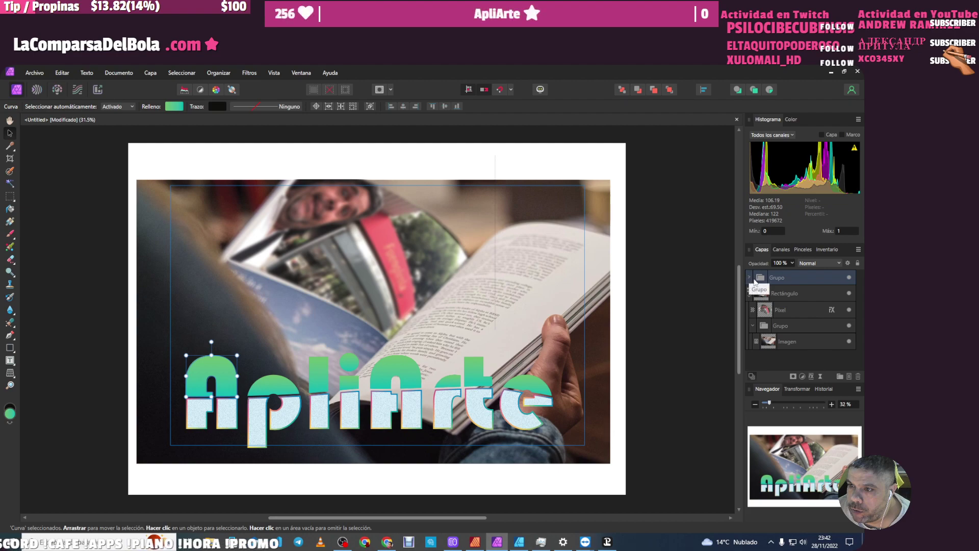
left_click(796, 278)
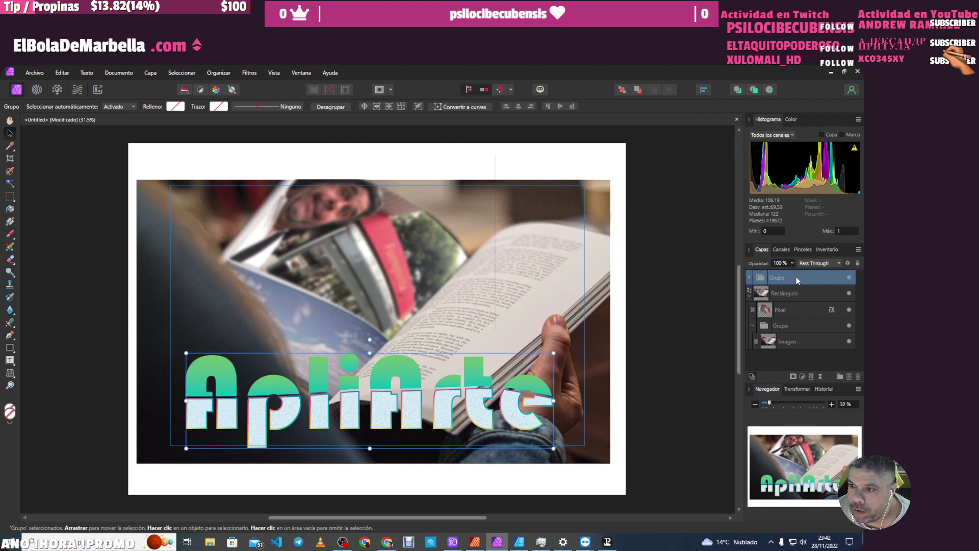
- Rasterize the ApliArte title and start a Perspective distortion on it
left_click(820, 378)
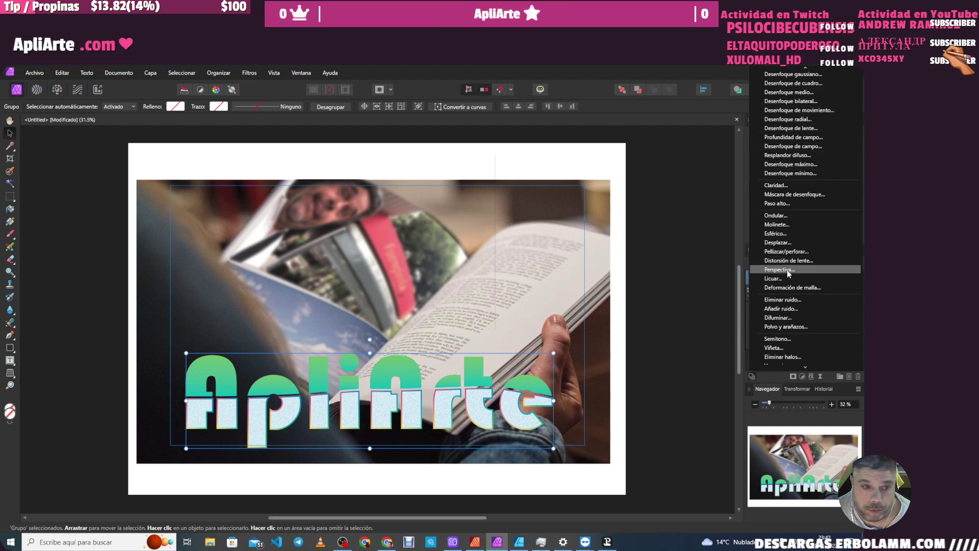
left_click(9, 376)
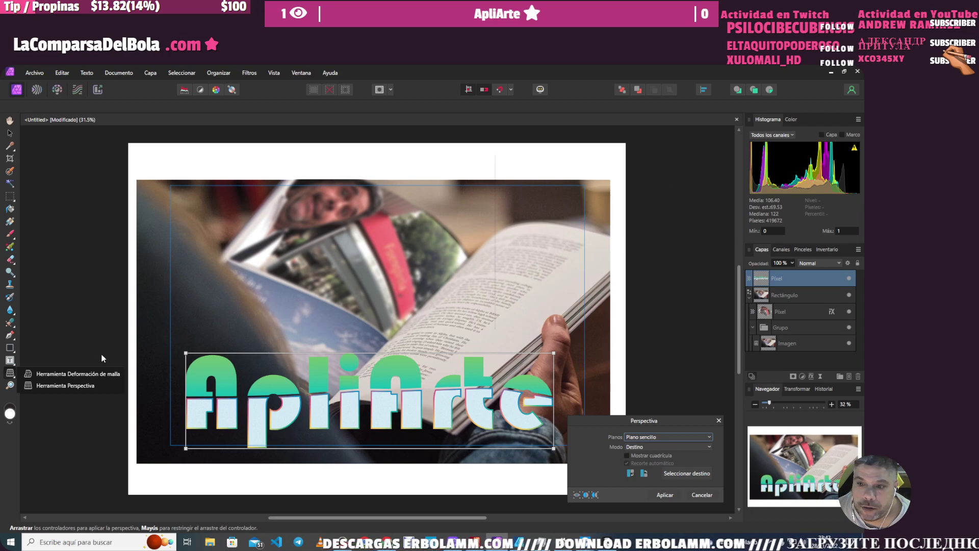
- Mesh-warp the ApliArte title, arching its top and bottom edges, and apply the warp
left_click(60, 373)
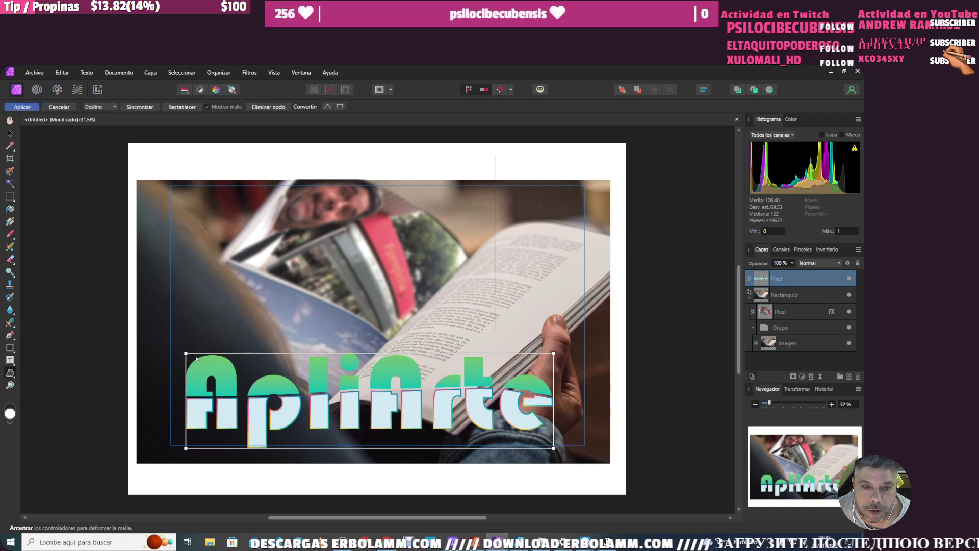
left_click_drag(309, 352, 314, 343)
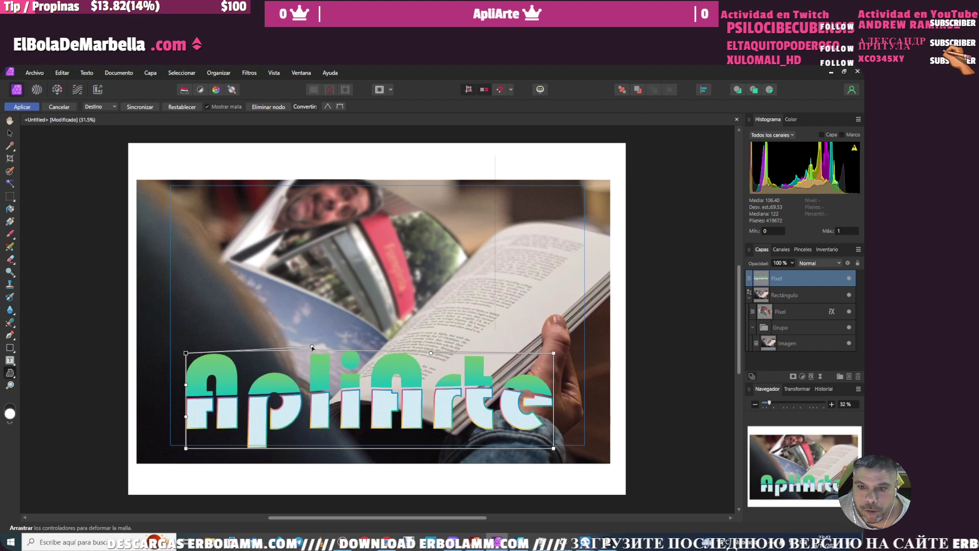
mouse_move(312, 347)
left_mouse_down()
mouse_move(304, 355)
mouse_move(306, 338)
left_mouse_up()
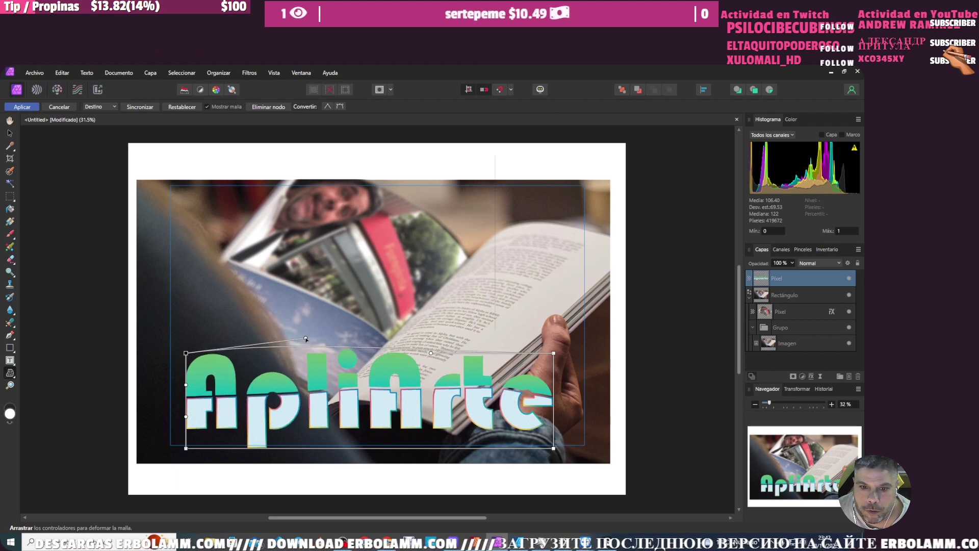
left_click_drag(431, 354, 434, 341)
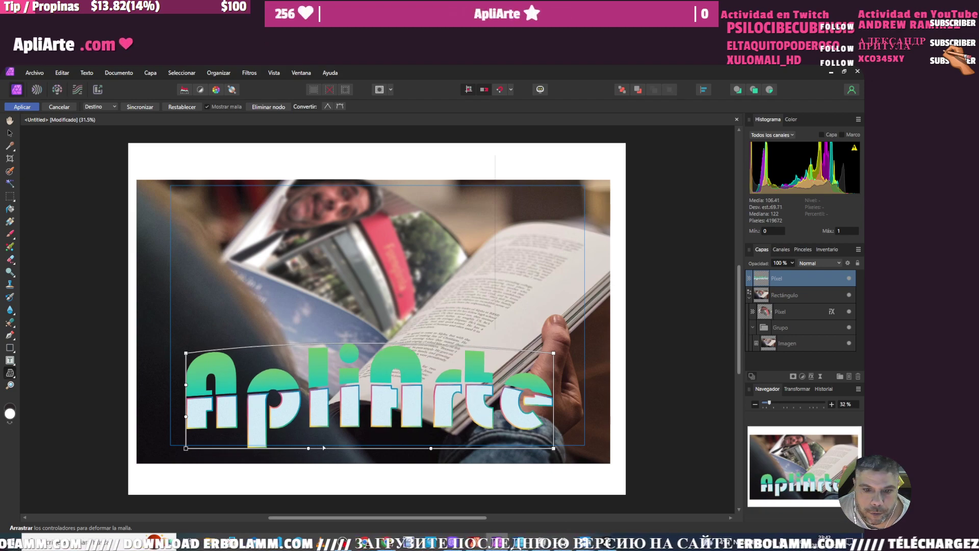
left_click_drag(308, 448, 313, 439)
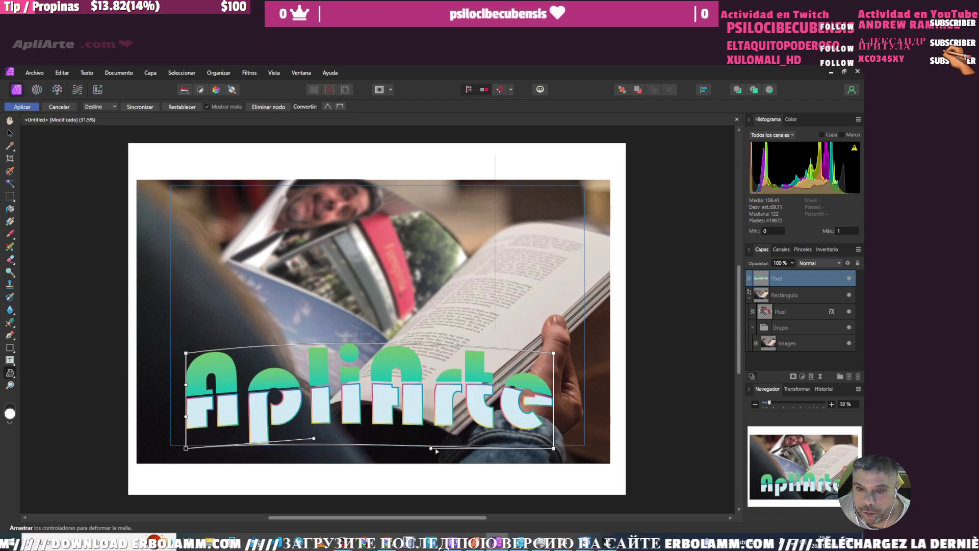
left_click_drag(431, 448, 420, 430)
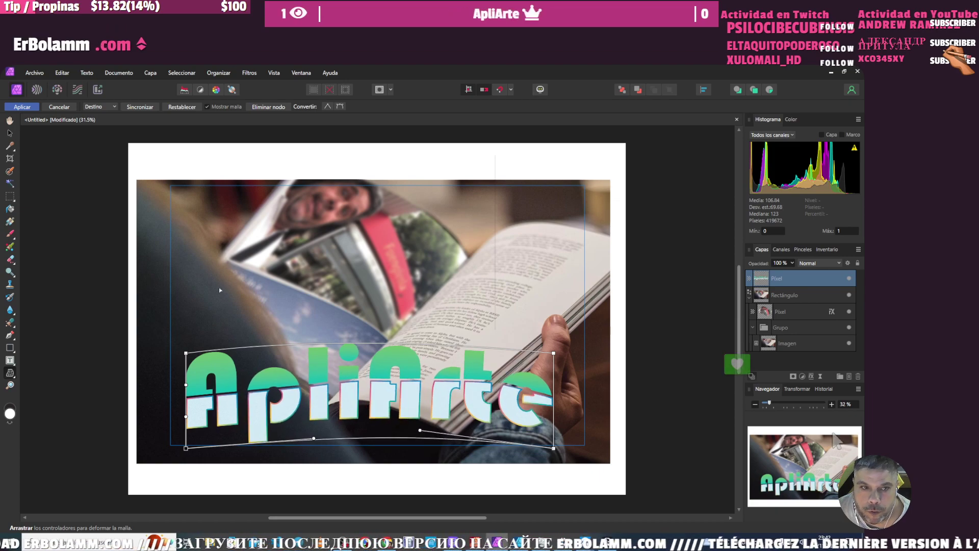
left_click(10, 120)
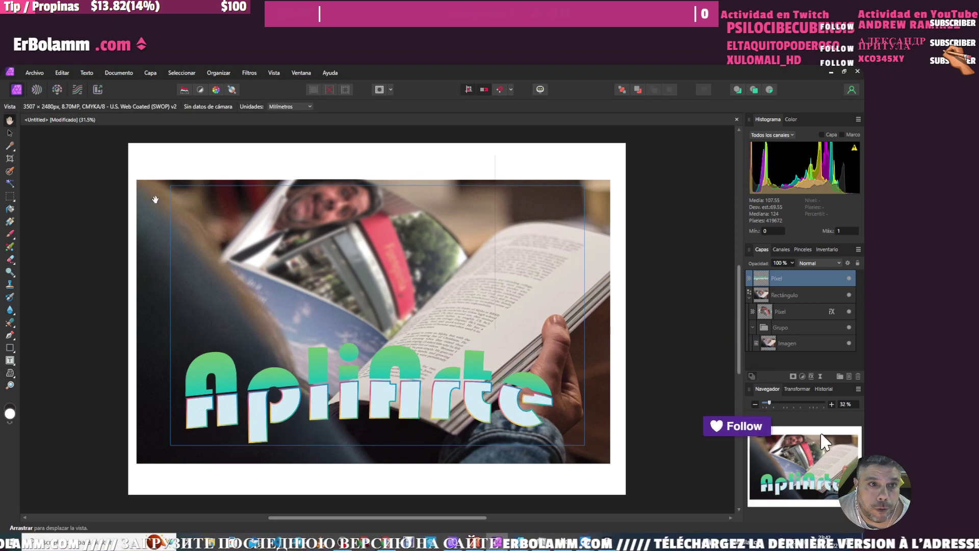
- Move the ApliArte title up and right, tilt it about -20°, and scale it down
left_click(10, 133)
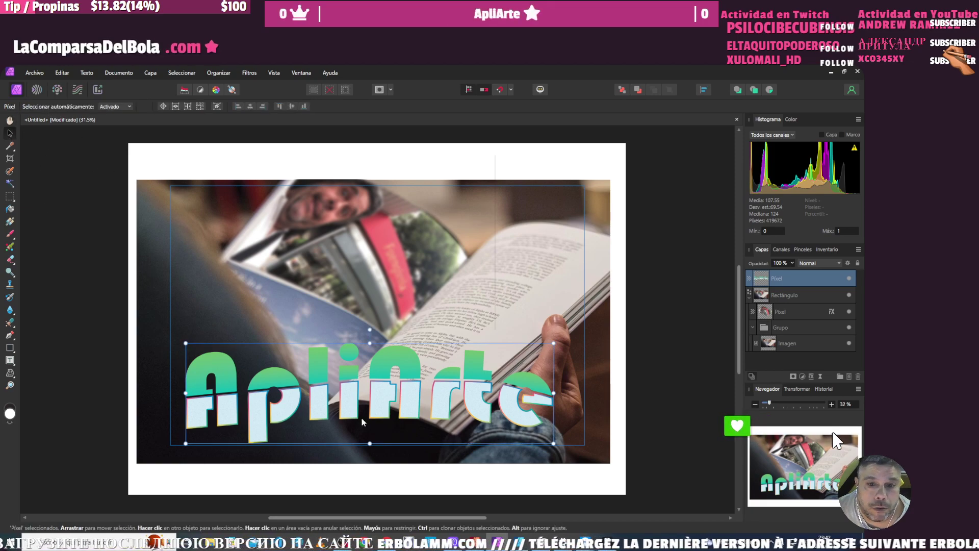
left_click_drag(324, 381, 364, 349)
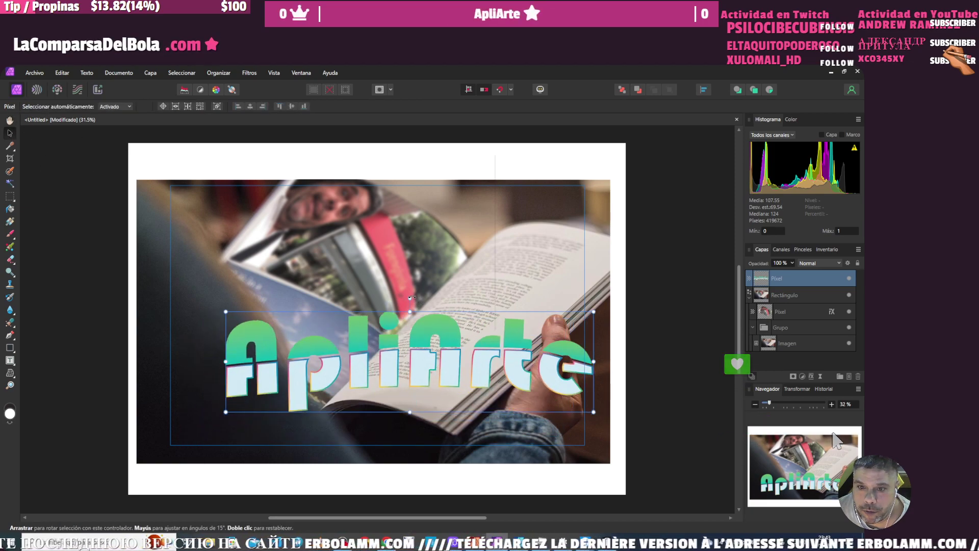
left_click_drag(410, 298, 435, 295)
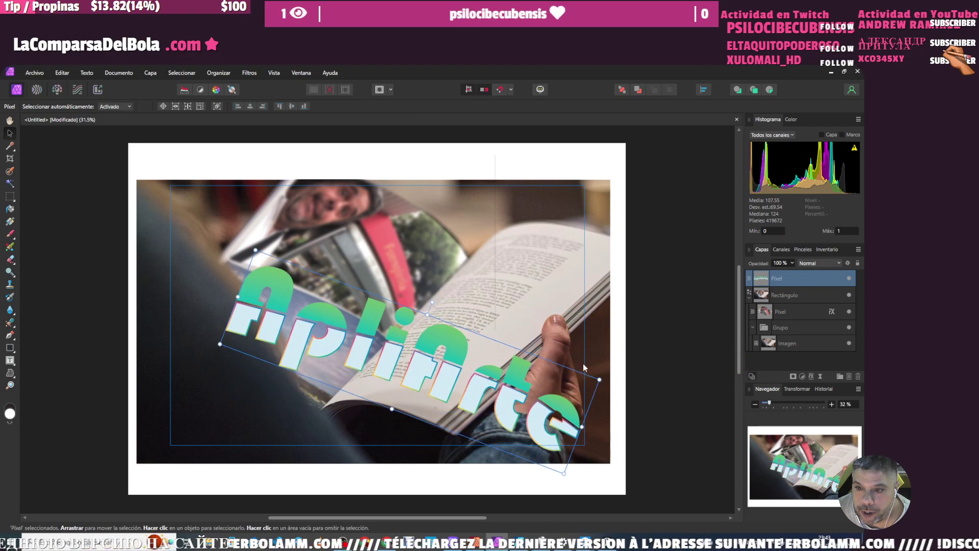
mouse_move(599, 380)
left_mouse_down()
mouse_move(329, 360)
mouse_move(408, 408)
left_mouse_up()
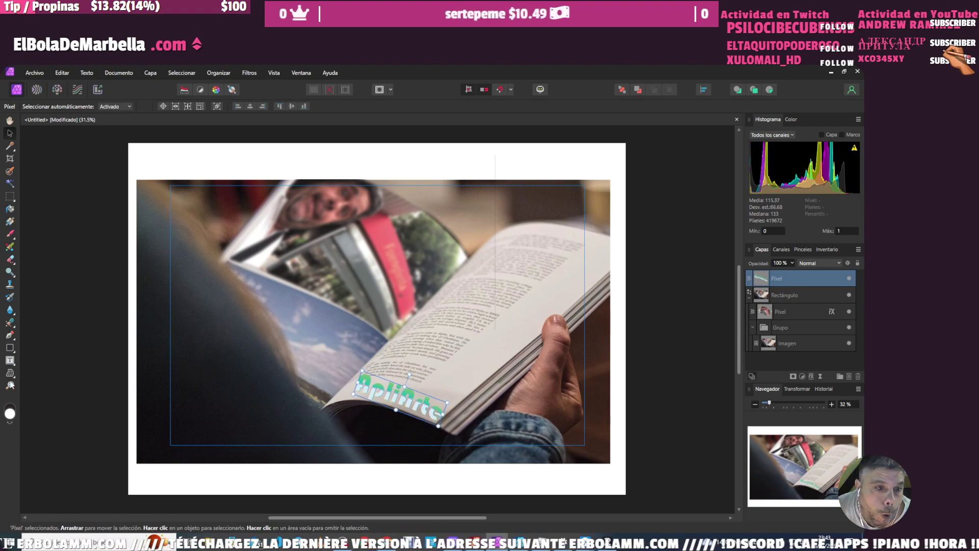
left_click(10, 374)
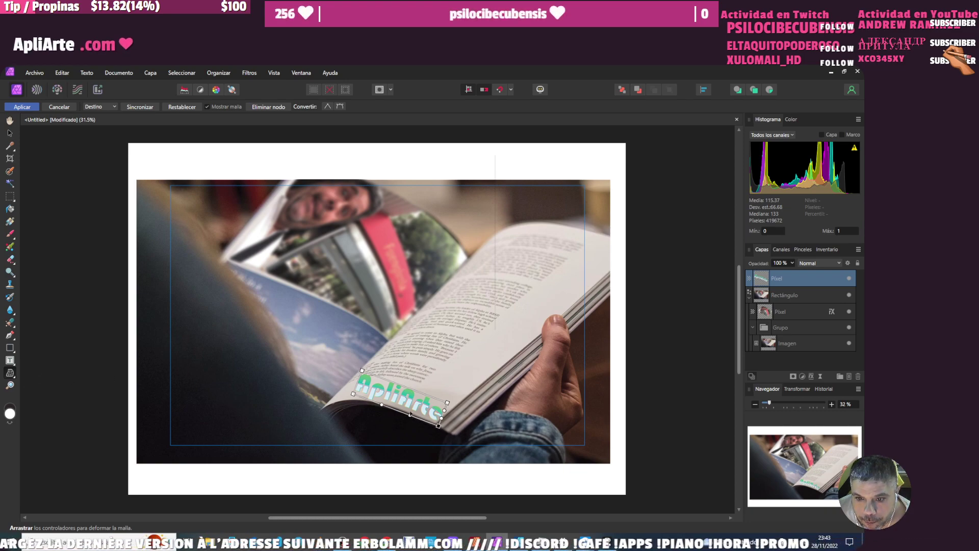
- Drag the small title's left, top-left and right-end mesh nodes to follow the page's lower edge
mouse_move(353, 393)
left_mouse_down()
mouse_move(343, 398)
mouse_move(377, 399)
left_mouse_up()
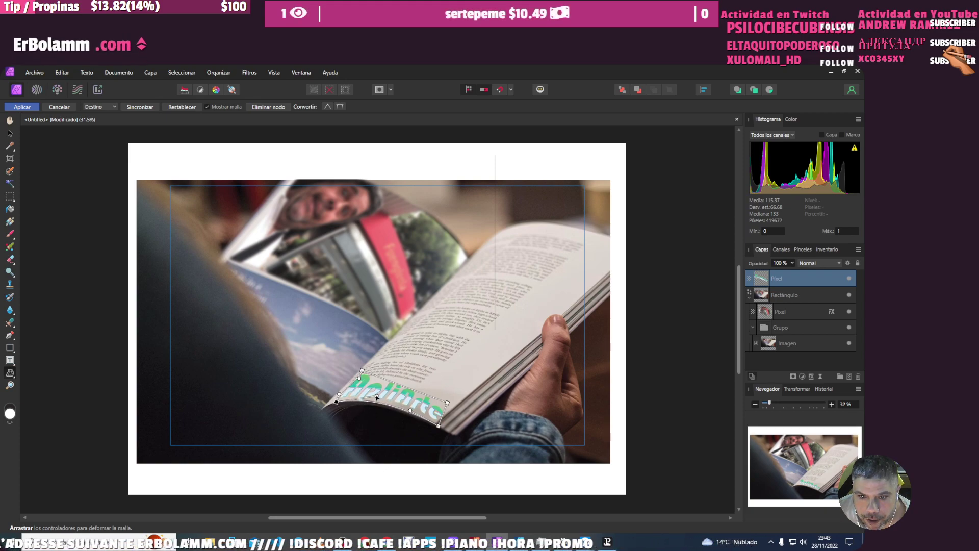
mouse_move(363, 371)
left_mouse_down()
mouse_move(351, 382)
mouse_move(389, 380)
left_mouse_up()
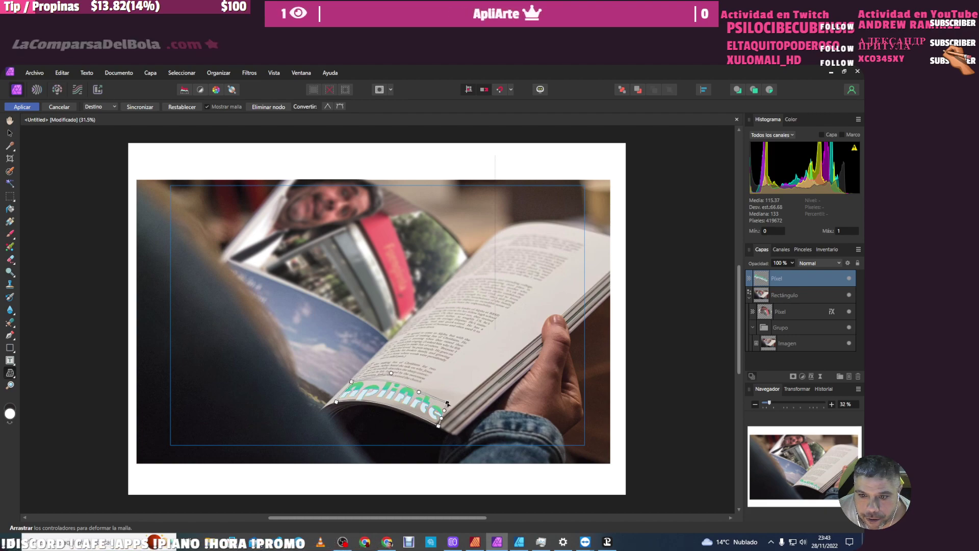
left_click_drag(448, 402, 434, 422)
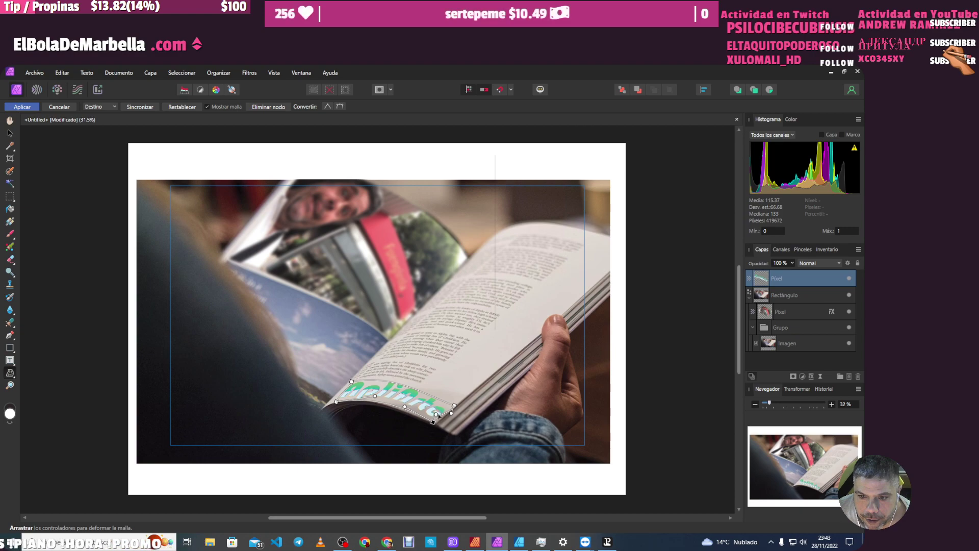
- Refine the mesh so the ApliArte title's left end wraps around the page curve
scroll(446, 407, "up", 3)
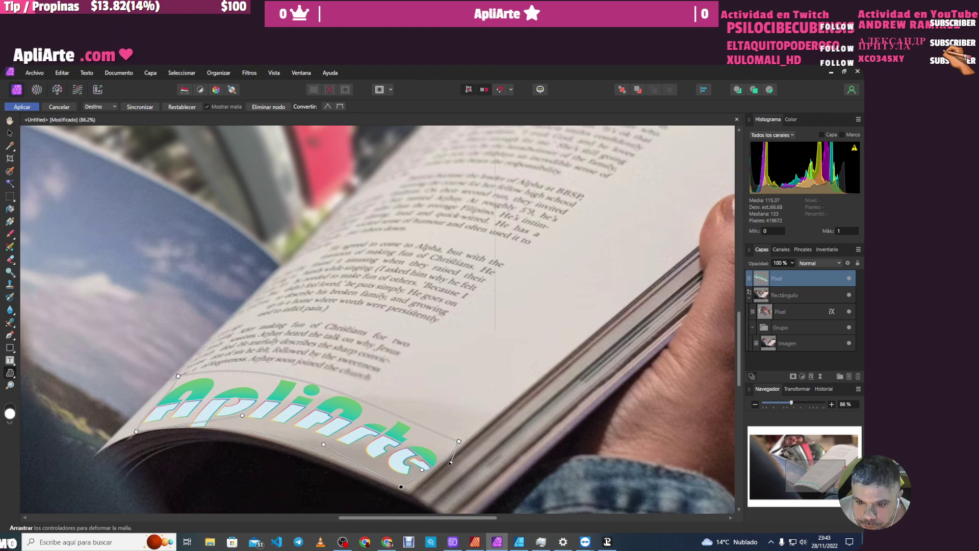
left_click_drag(450, 463, 442, 458)
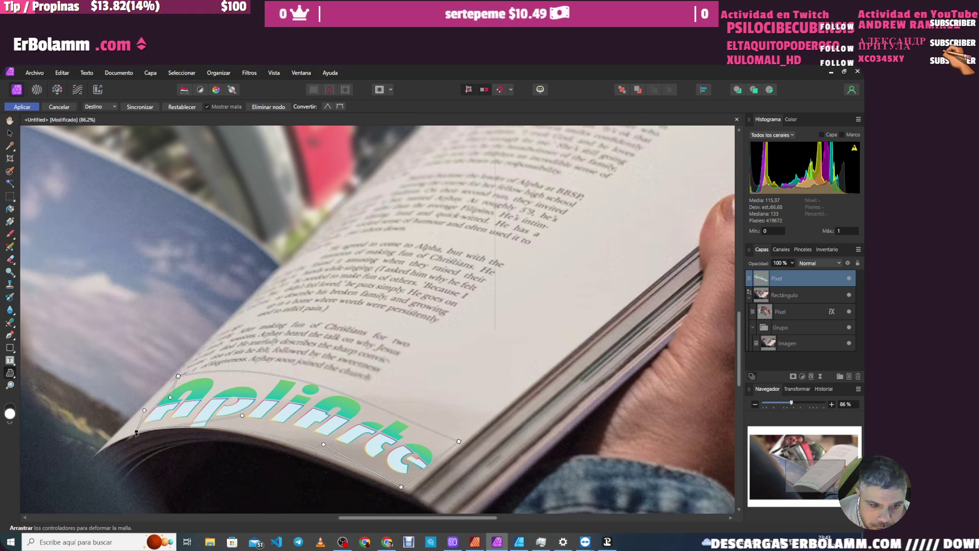
left_click_drag(136, 433, 119, 437)
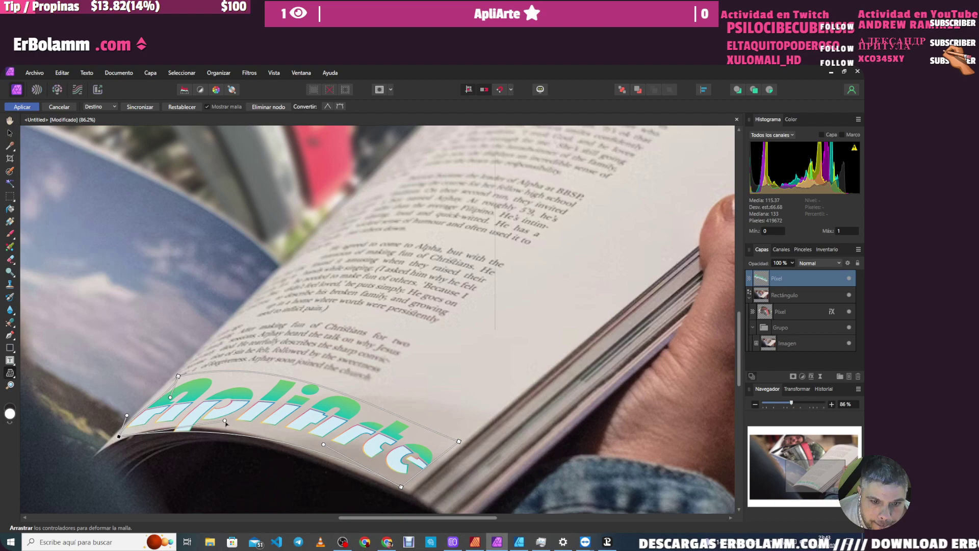
left_click_drag(225, 421, 224, 399)
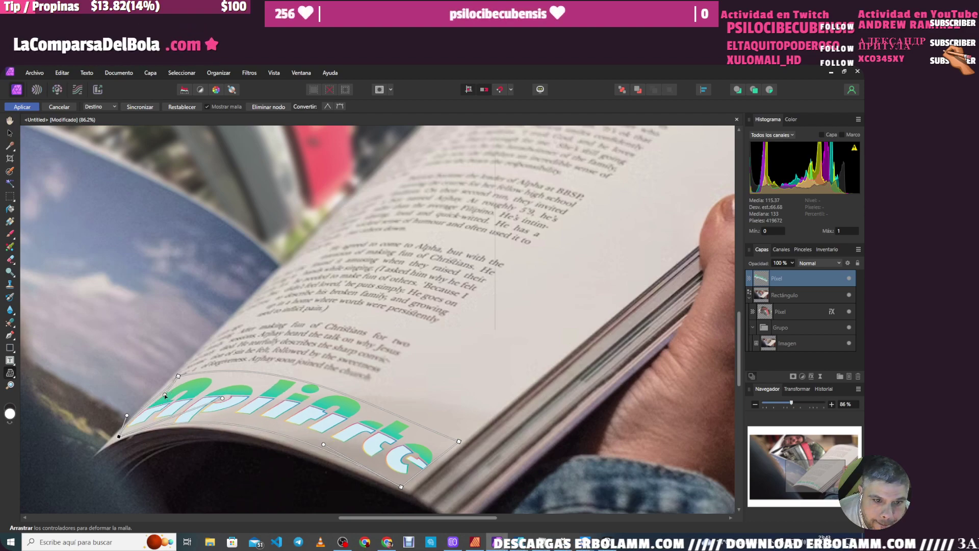
left_click_drag(165, 396, 164, 394)
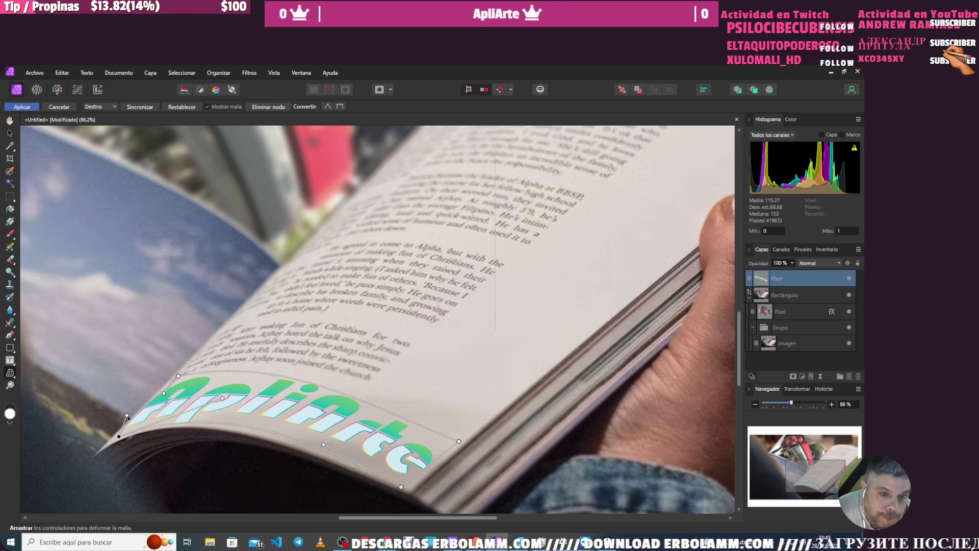
left_click_drag(127, 416, 133, 418)
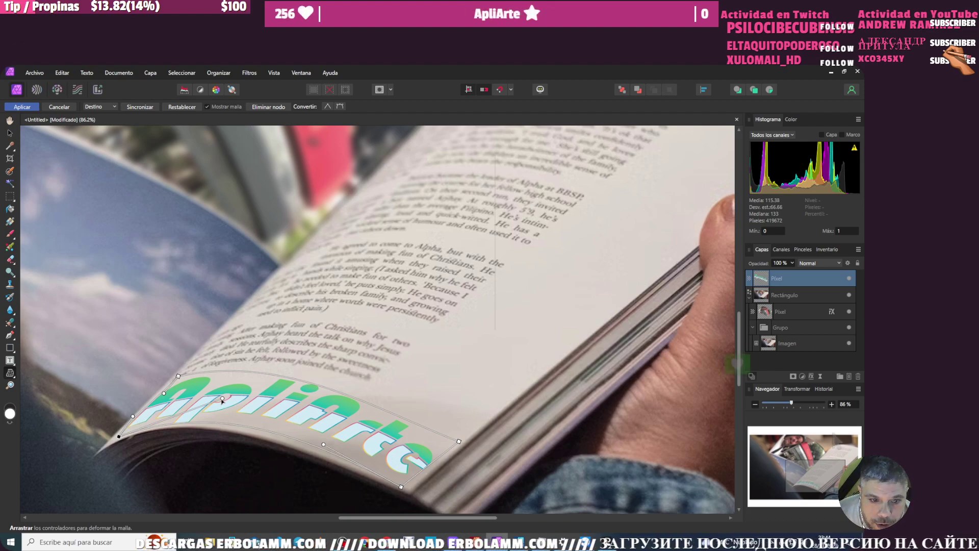
left_click_drag(222, 401, 221, 407)
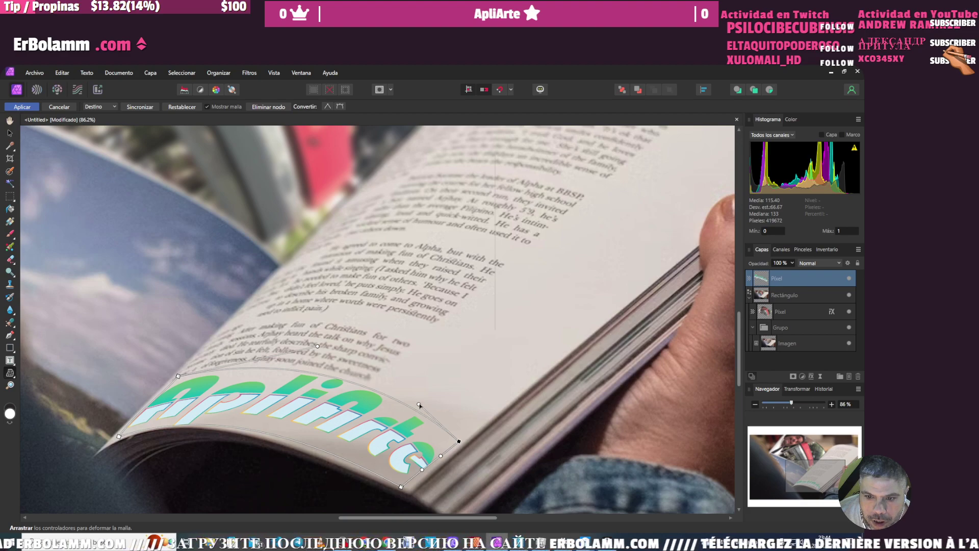
- Curve the title's right half and final e to hug the page edge, raising its top curve
left_click_drag(420, 404, 369, 392)
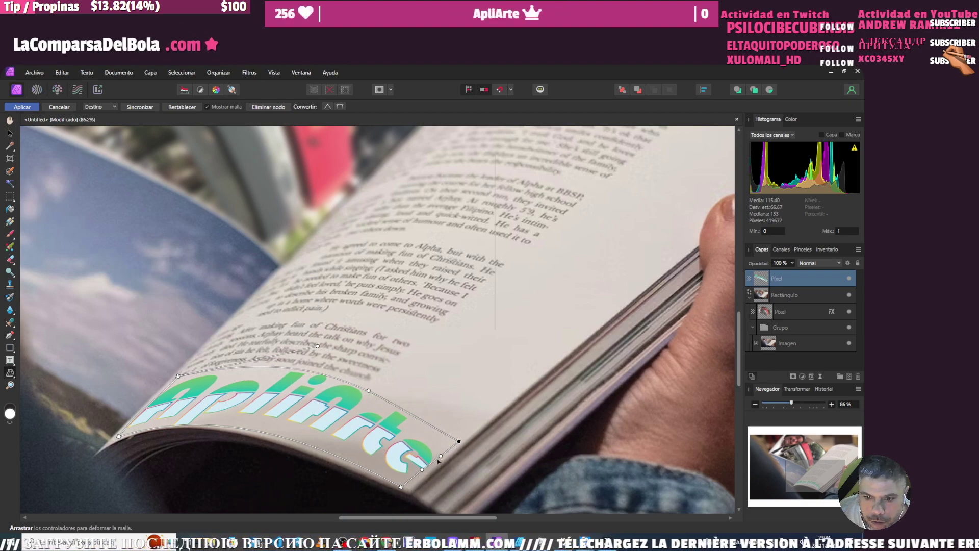
left_click_drag(439, 458, 434, 464)
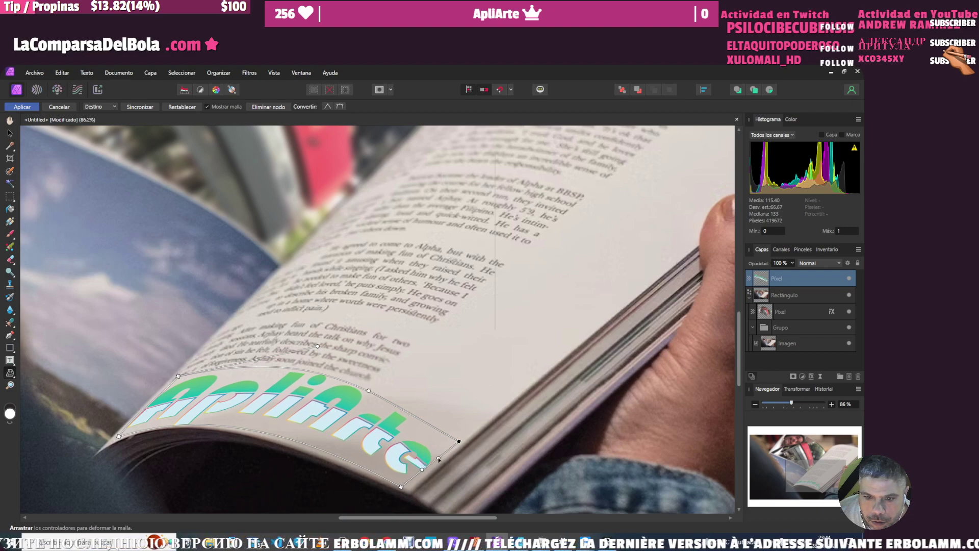
left_click_drag(423, 469, 425, 468)
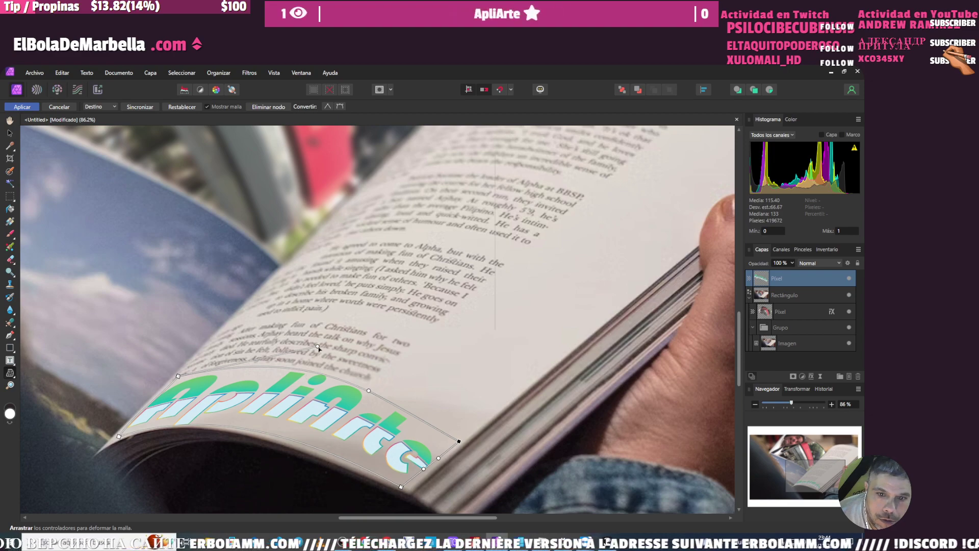
left_click_drag(287, 356, 280, 345)
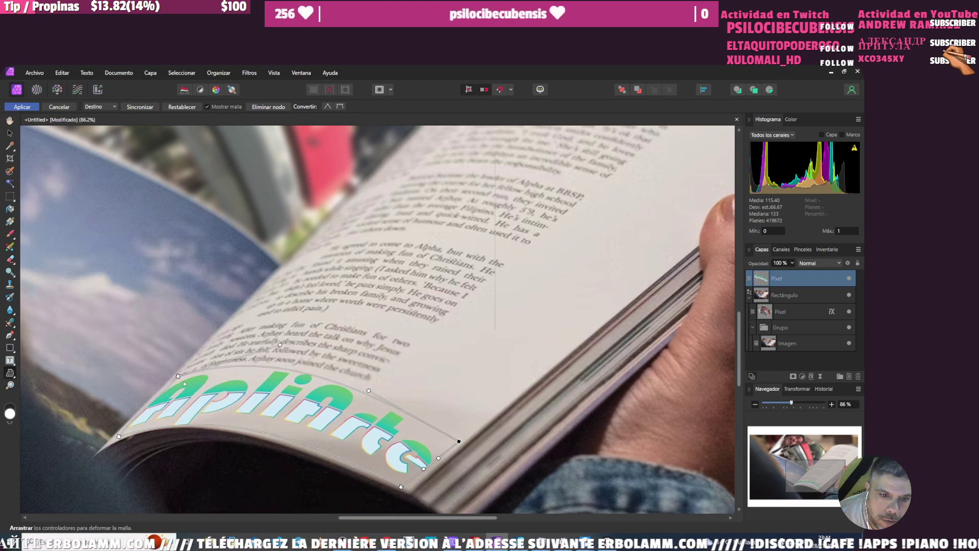
left_click_drag(164, 394, 163, 396)
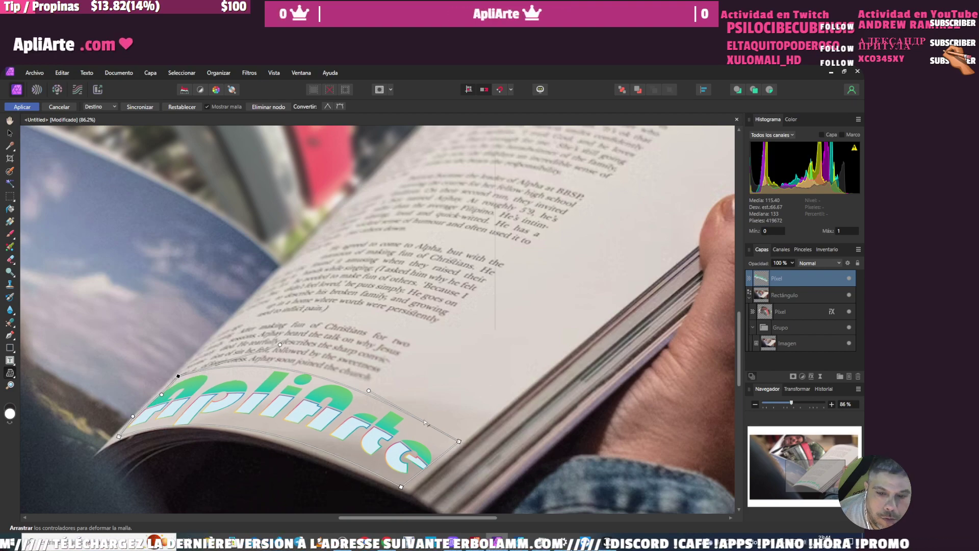
scroll(476, 386, "down", 5)
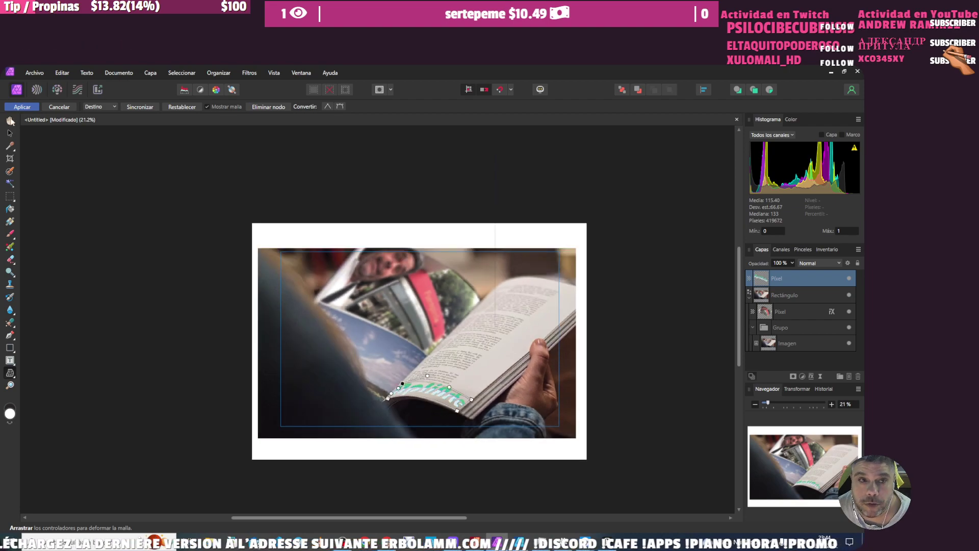
- Apply the mesh warp to the ApliArte title and zoom in to check it
left_click(31, 106)
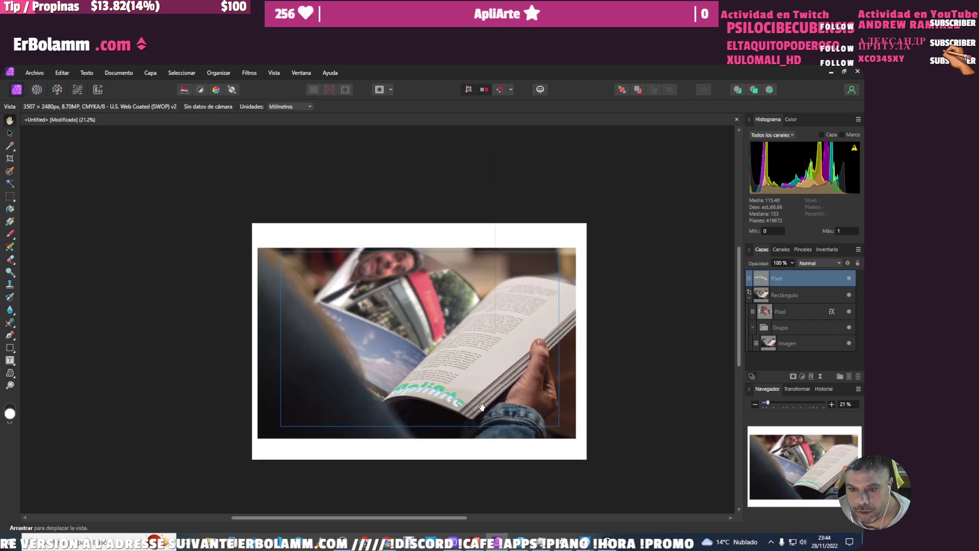
scroll(482, 407, "up", 3)
scroll(480, 407, "down", 2)
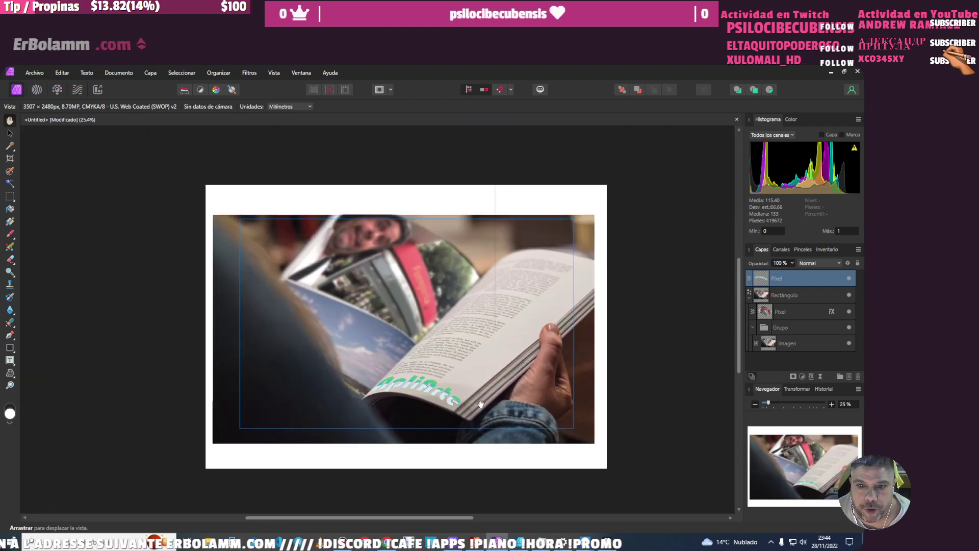
scroll(449, 398, "up", 3)
scroll(429, 390, "up", 3)
scroll(416, 385, "up", 3)
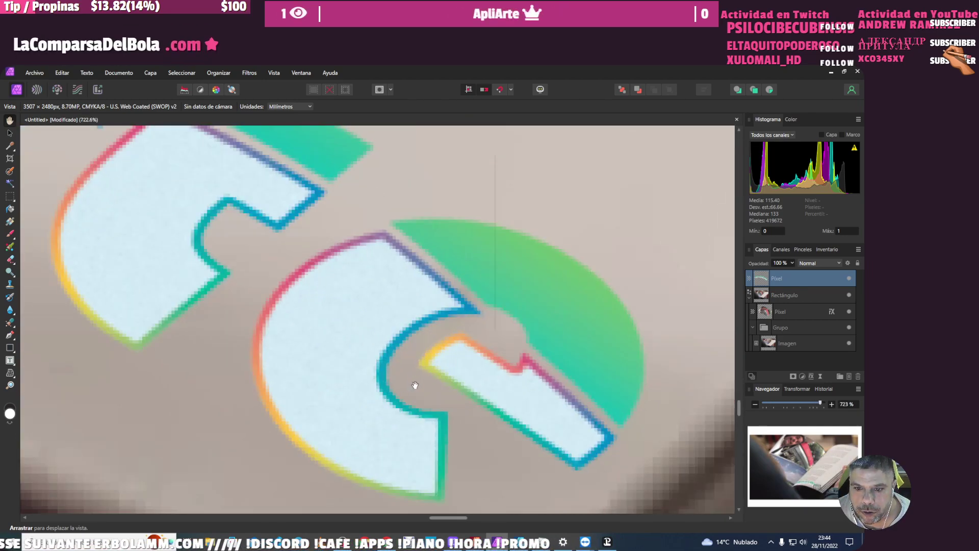
scroll(416, 385, "up", 3)
- Reopen the composition in Affinity Designer with File > Edit in Designer
scroll(412, 385, "down", 3)
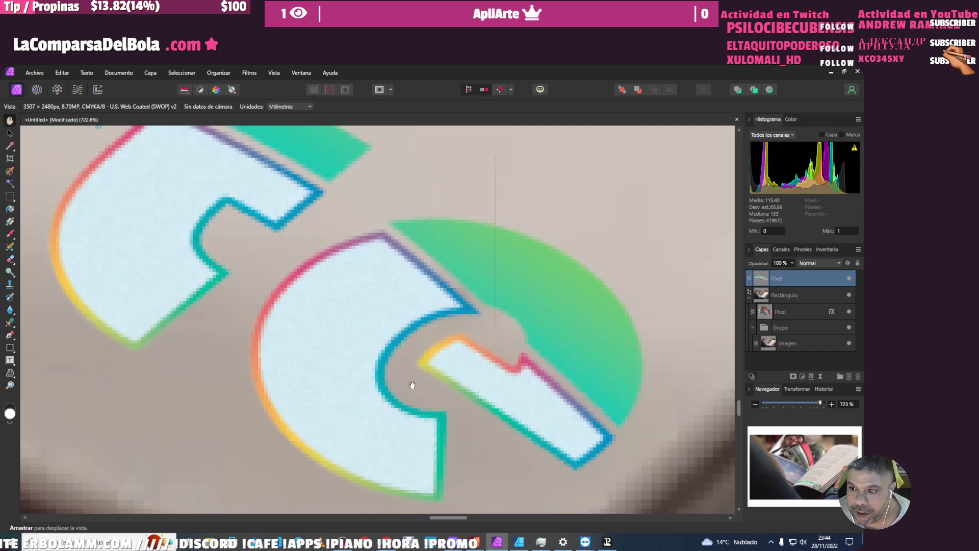
scroll(411, 386, "down", 4)
scroll(410, 387, "down", 4)
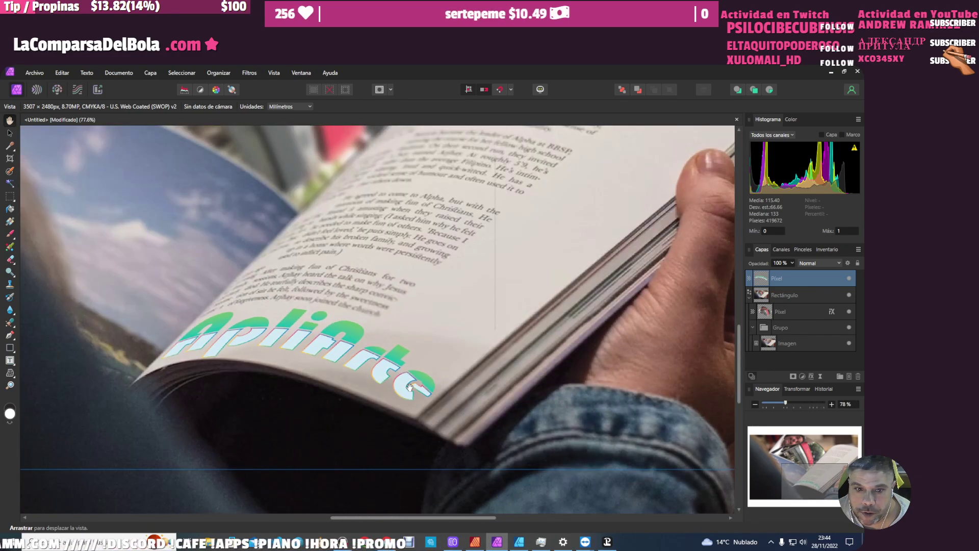
left_click(34, 73)
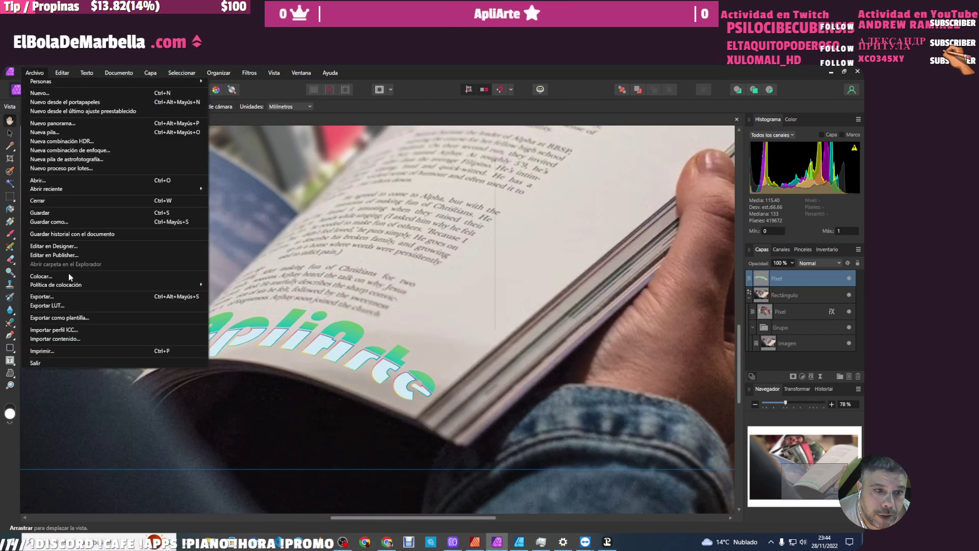
left_click(119, 276)
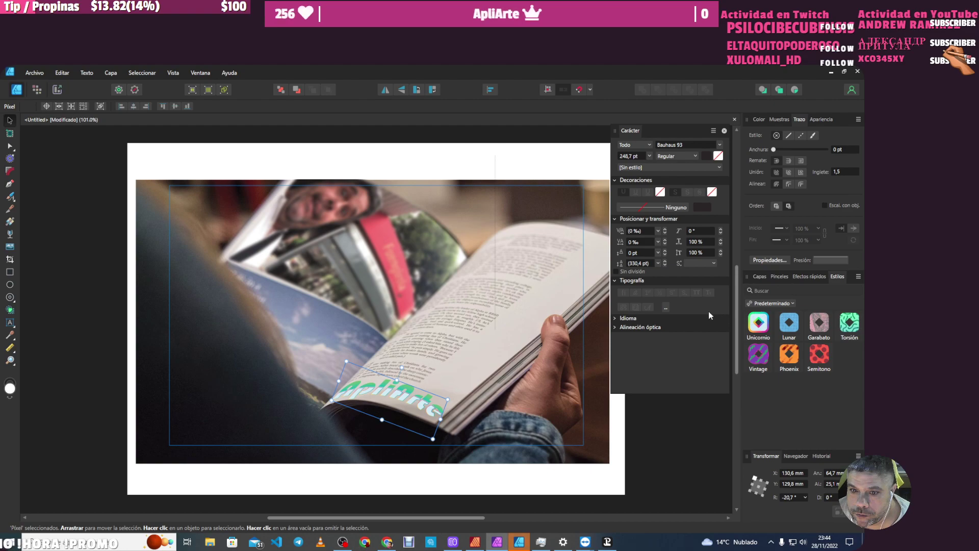
- Show the Layers panel and zoom to the warped Píxel title layer to inspect it
left_click(760, 277)
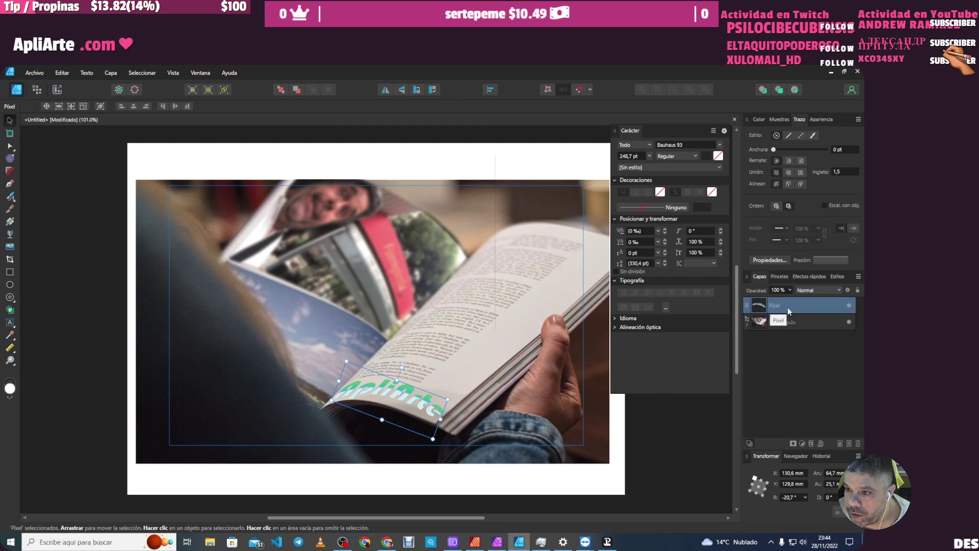
left_click(747, 308)
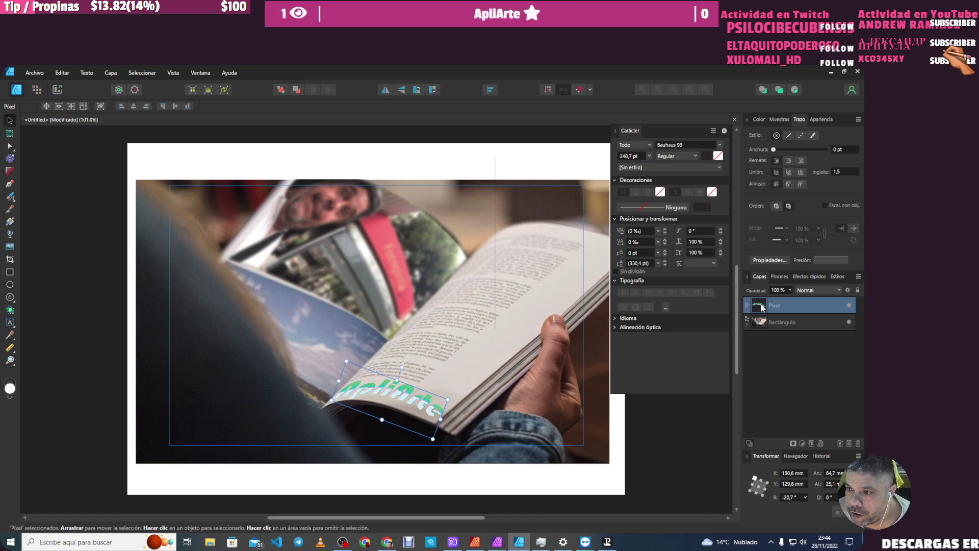
double_click(761, 307)
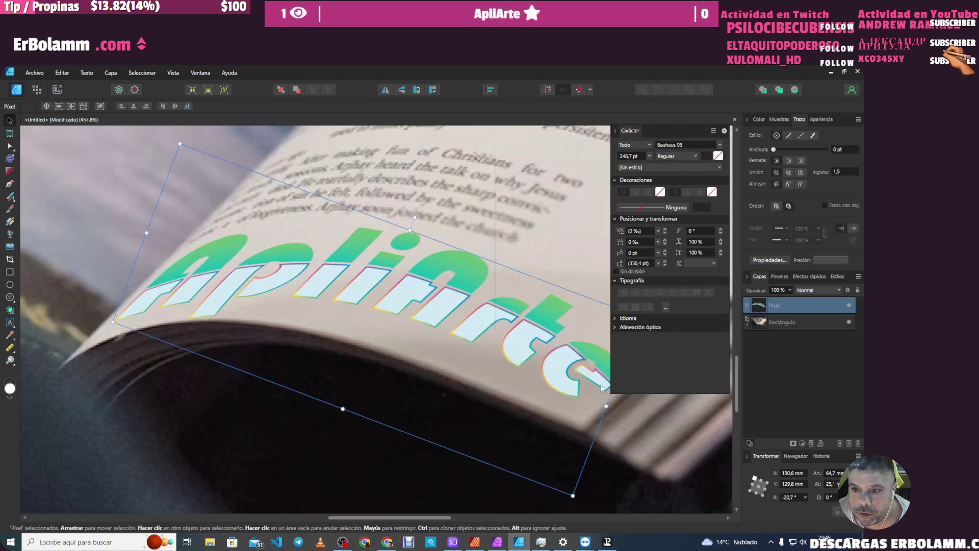
scroll(572, 357, "up", 3)
scroll(561, 367, "up", 4)
scroll(556, 378, "up", 3)
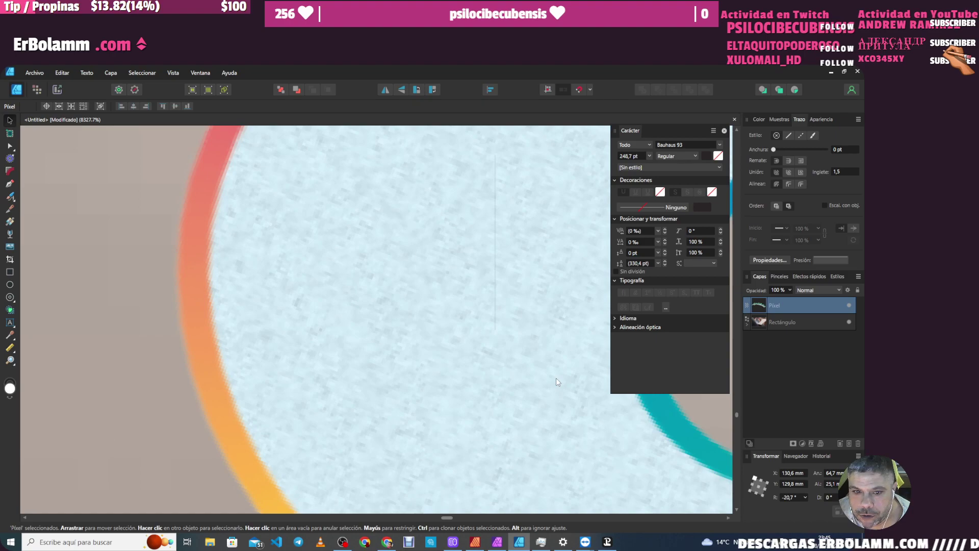
scroll(556, 378, "down", 2)
scroll(556, 378, "down", 3)
scroll(555, 376, "down", 3)
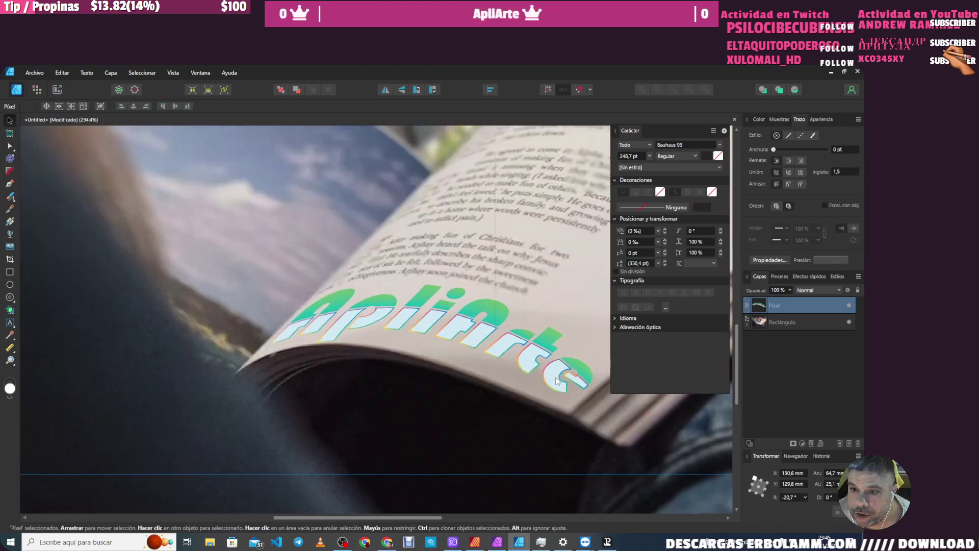
scroll(553, 373, "down", 2)
scroll(347, 383, "down", 3)
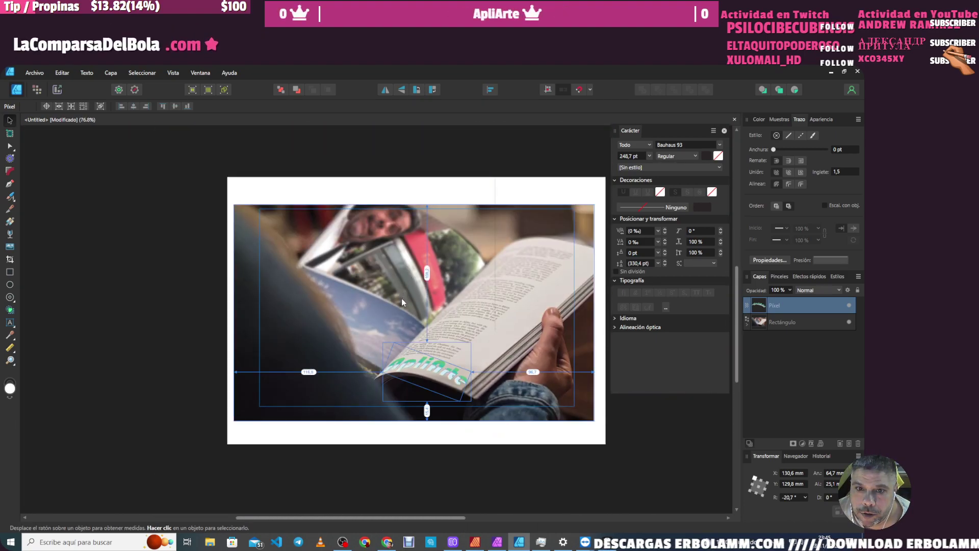
scroll(419, 297, "up", 2)
scroll(419, 296, "up", 1)
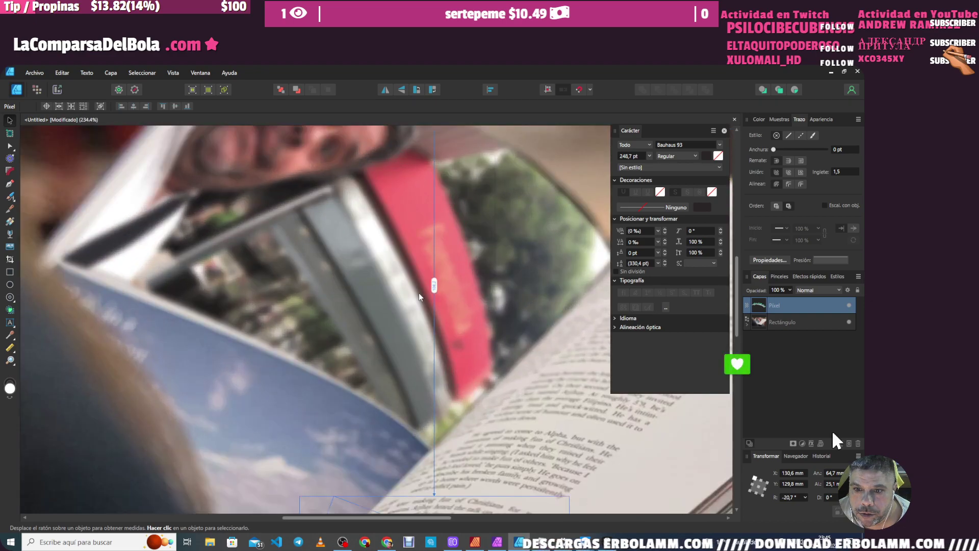
scroll(419, 297, "down", 2)
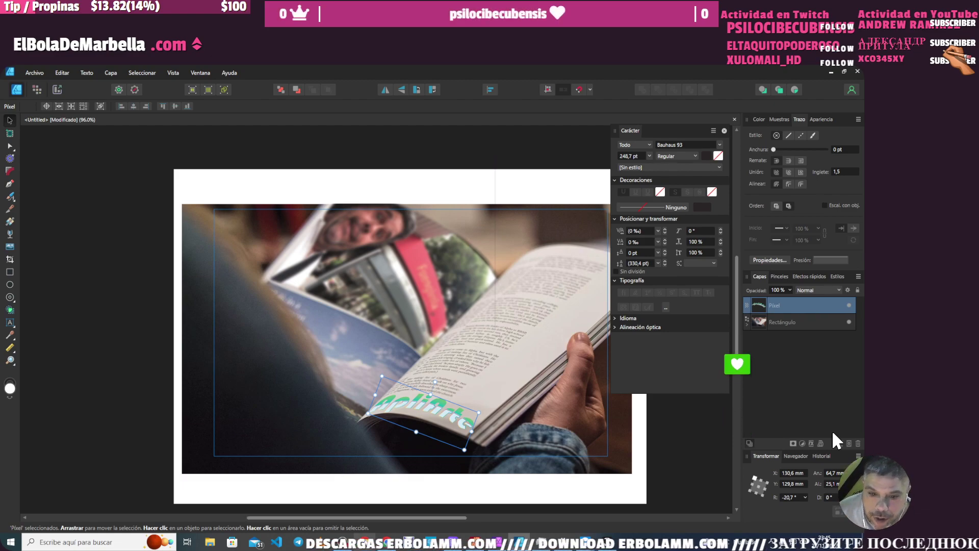
- Switch to Chrome and load the Affinity website's Spanish home page, affinity.serif.com/es/
key("alt+Tab")
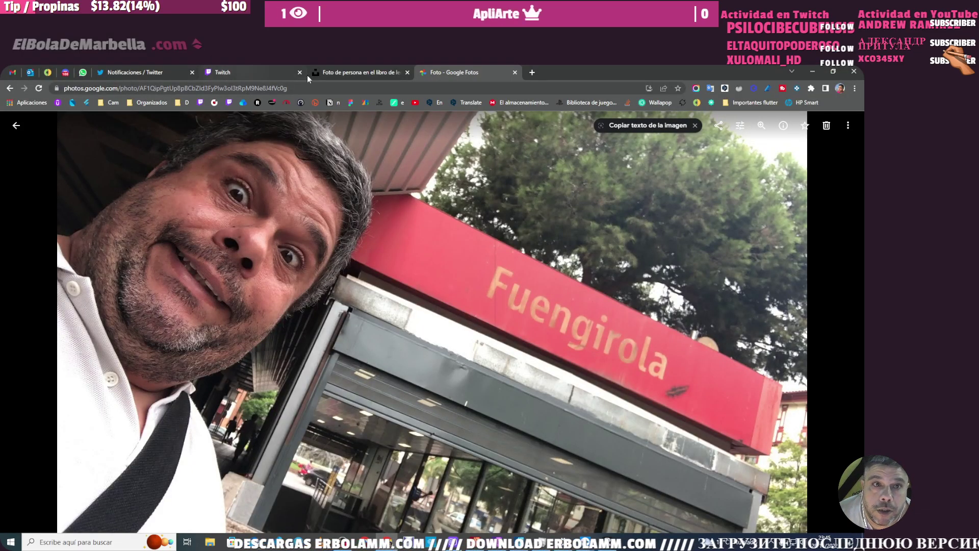
left_click(349, 88)
type("a")
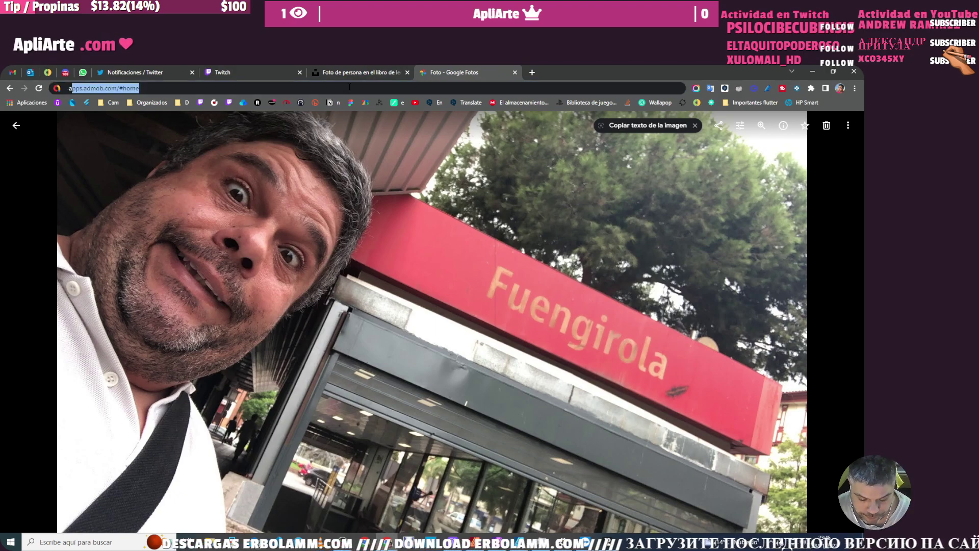
type("ffinity")
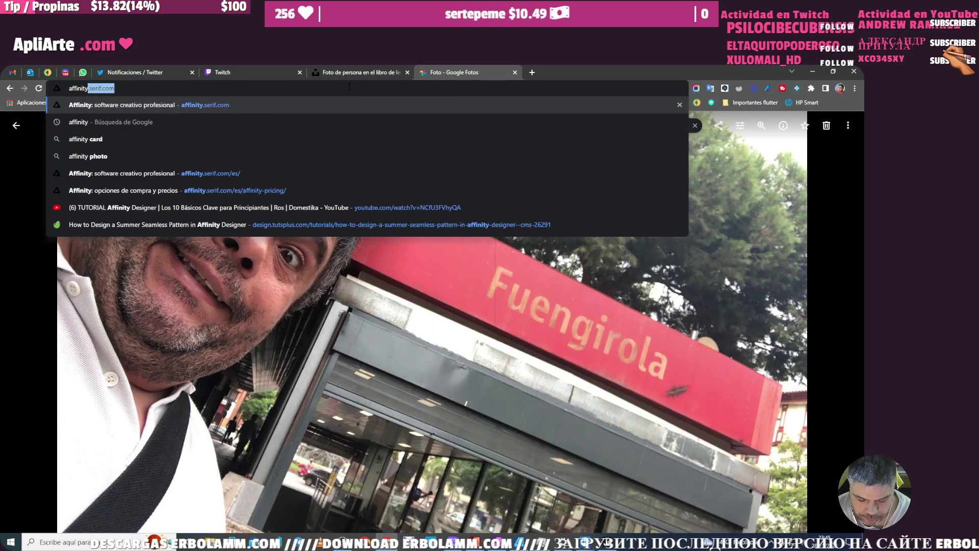
key("Return")
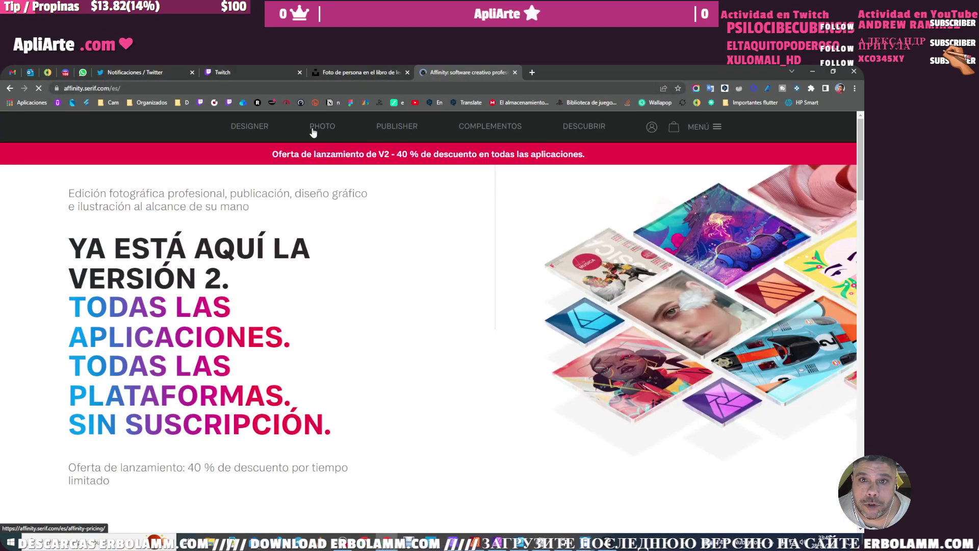
- Open the Affinity Designer product page and scroll through its desktop features
left_click(250, 126)
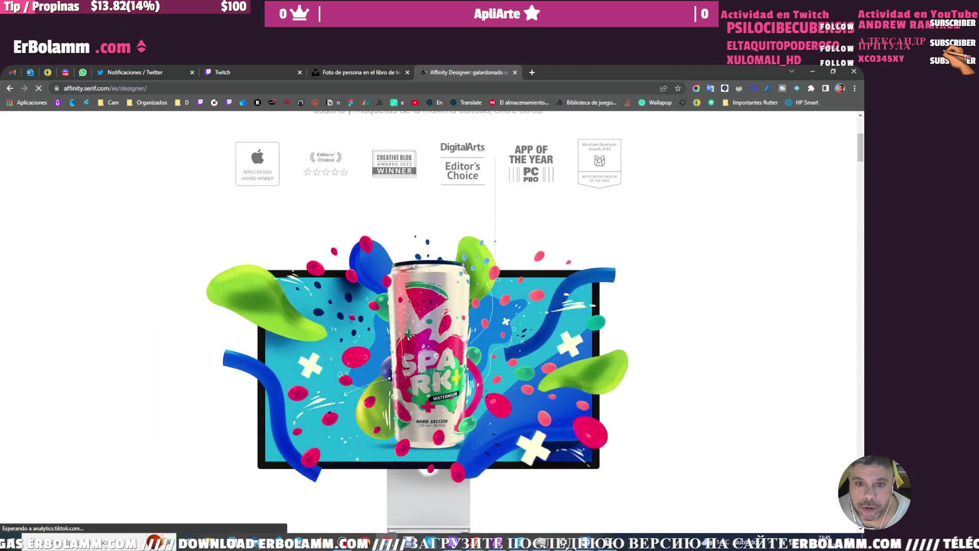
scroll(341, 325, "down", 5)
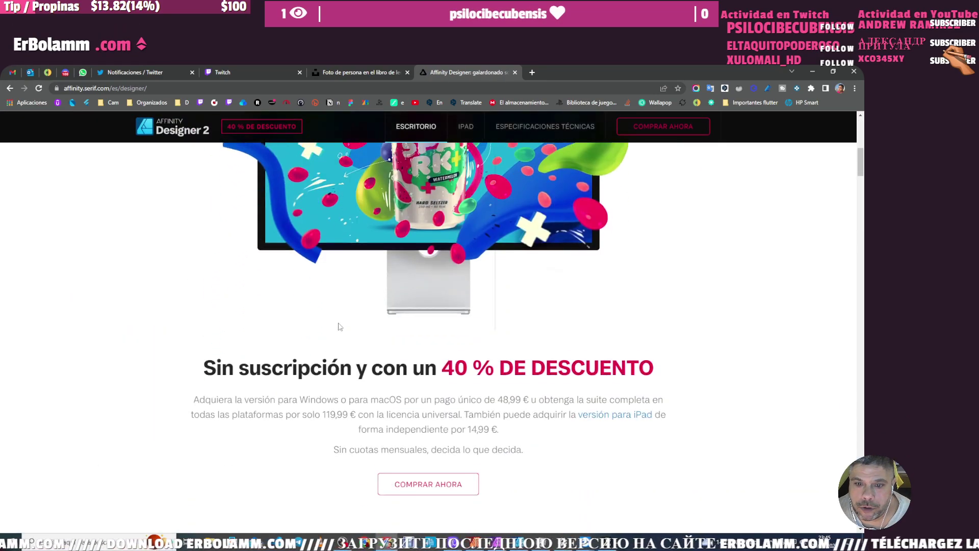
scroll(341, 325, "down", 3)
scroll(337, 326, "down", 3)
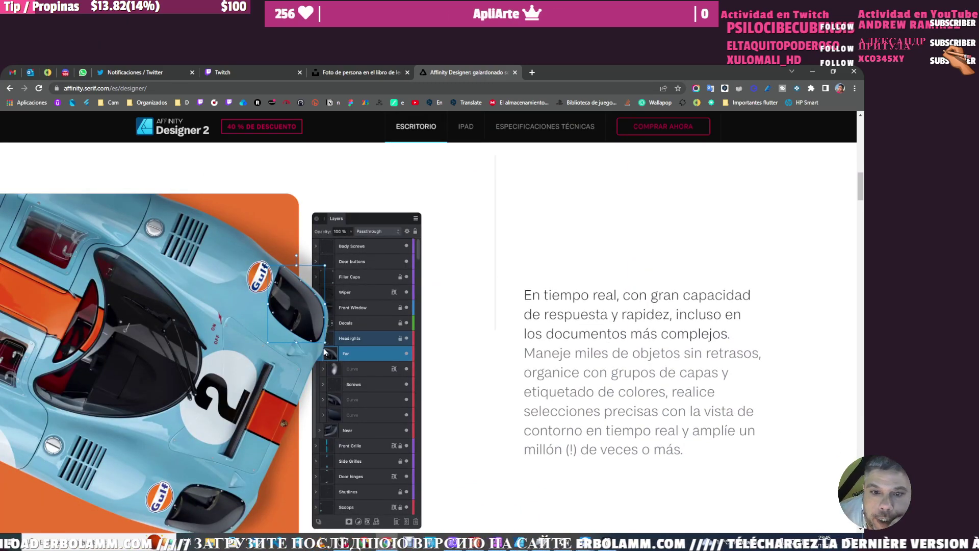
scroll(356, 368, "down", 4)
scroll(357, 385, "down", 3)
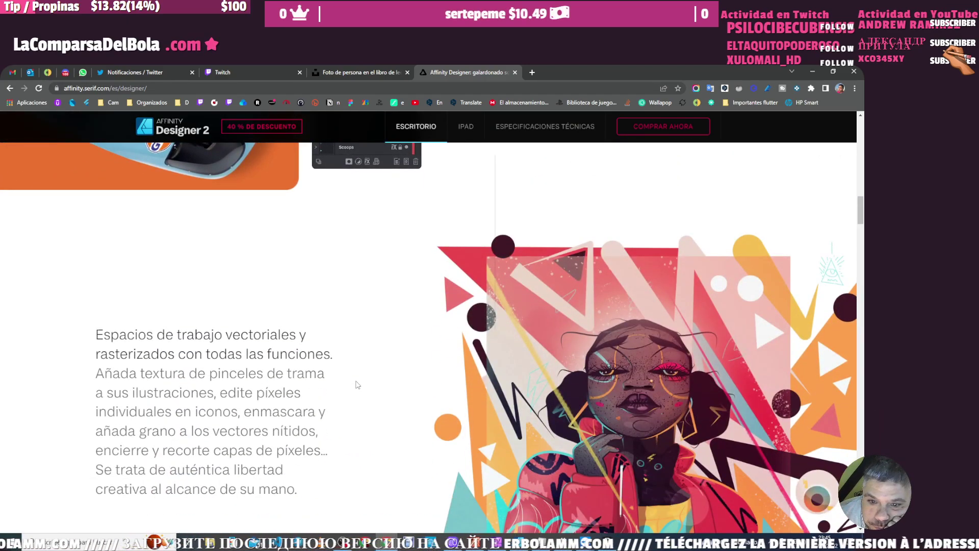
scroll(357, 385, "down", 4)
scroll(357, 384, "down", 3)
scroll(357, 384, "down", 4)
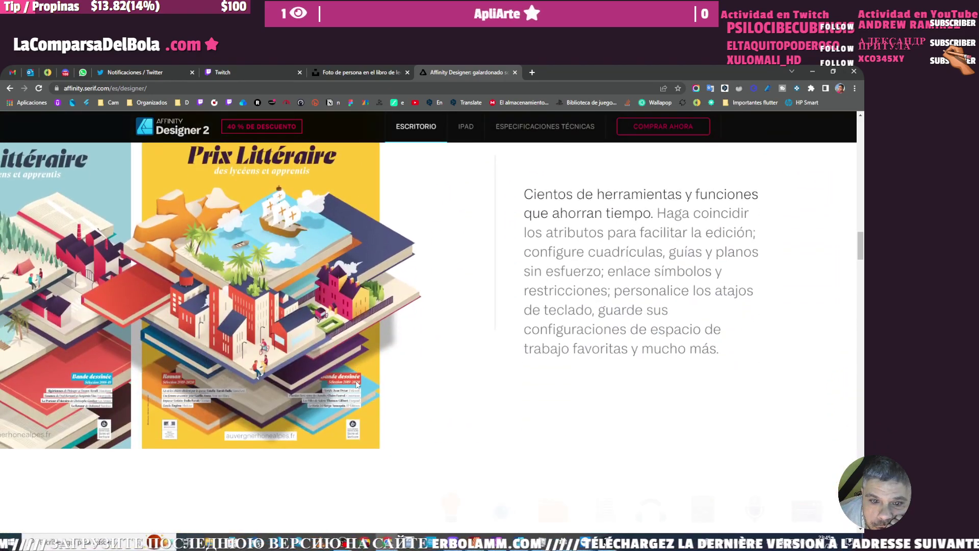
scroll(357, 384, "up", 5)
scroll(354, 367, "up", 5)
scroll(353, 357, "up", 5)
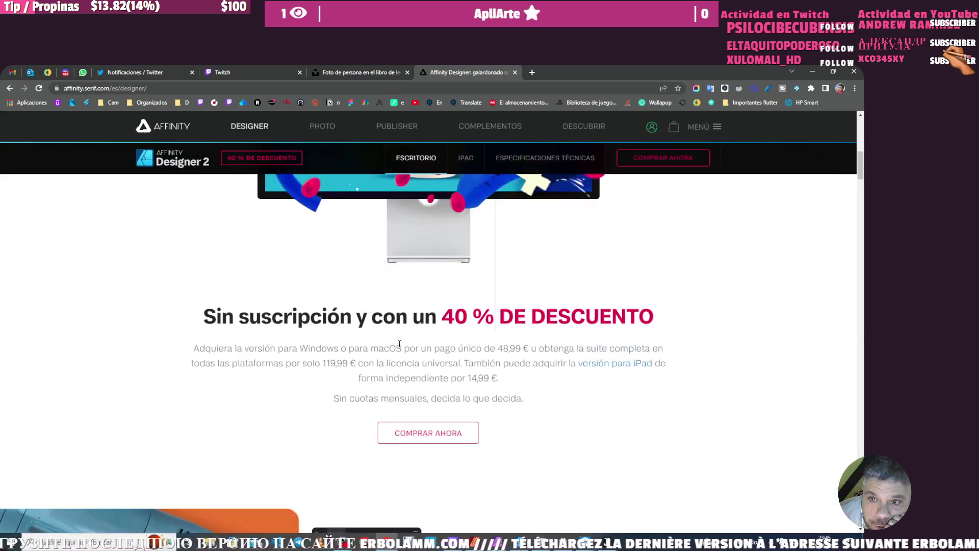
- Browse the Designer for iPad page's features, then bring up the remote iPad screen session
left_click(466, 157)
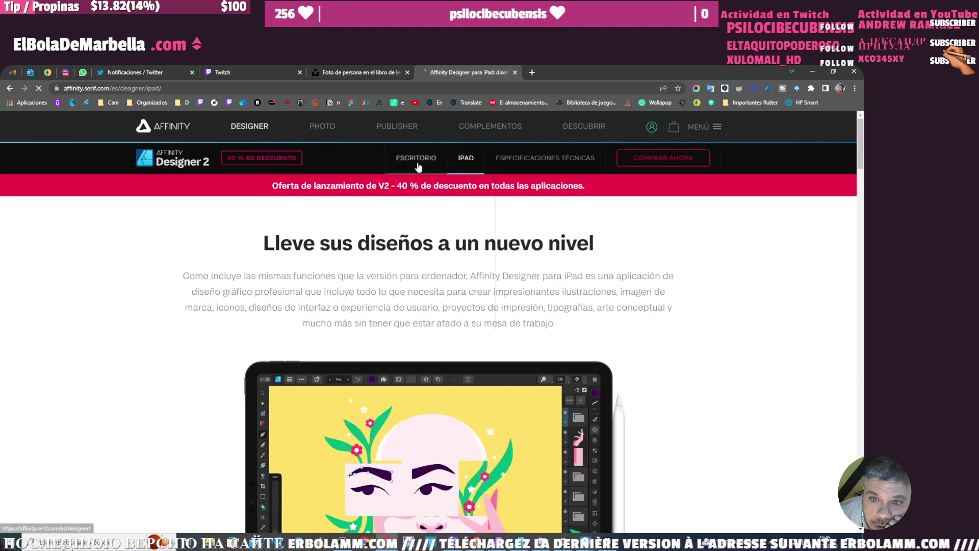
scroll(438, 317, "down", 5)
scroll(439, 352, "down", 5)
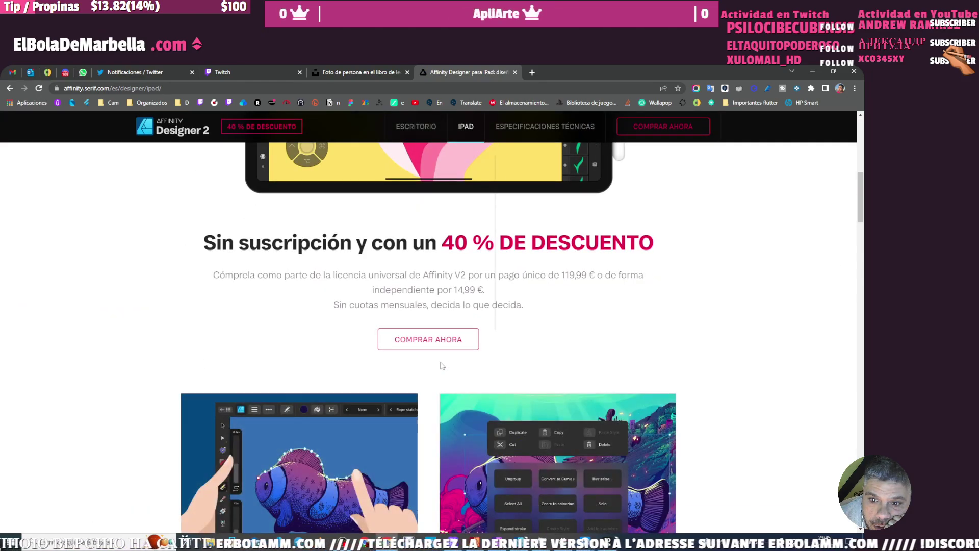
scroll(442, 368, "down", 4)
scroll(442, 367, "down", 3)
scroll(442, 367, "down", 4)
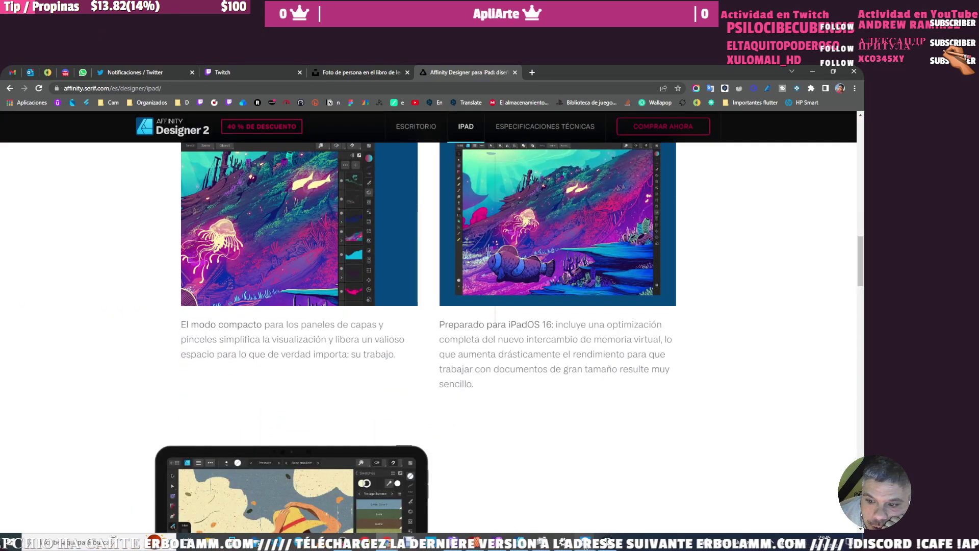
left_click(629, 510)
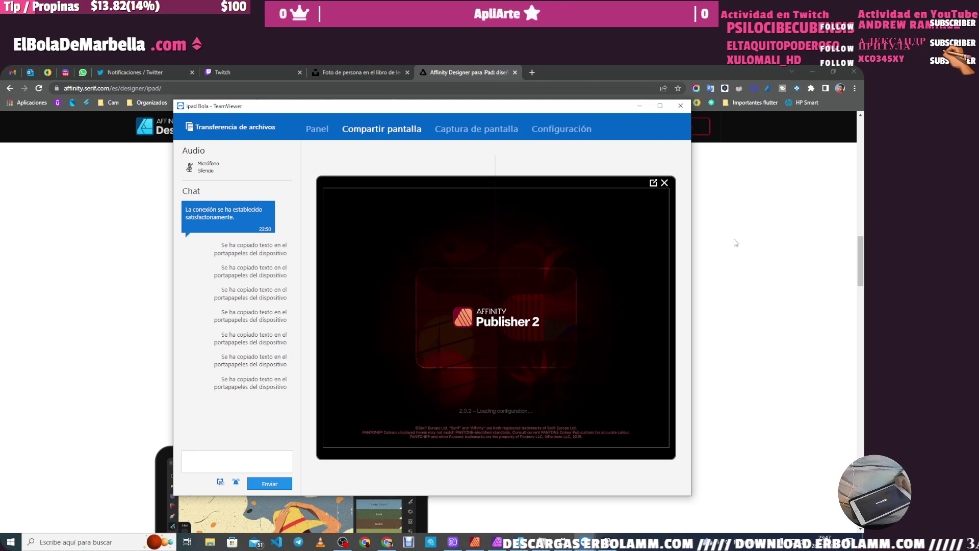
- Bring Chrome back in front of TeamViewer and scroll up to the COMPRAR AHORA button
left_click(473, 72)
scroll(246, 171, "up", 5)
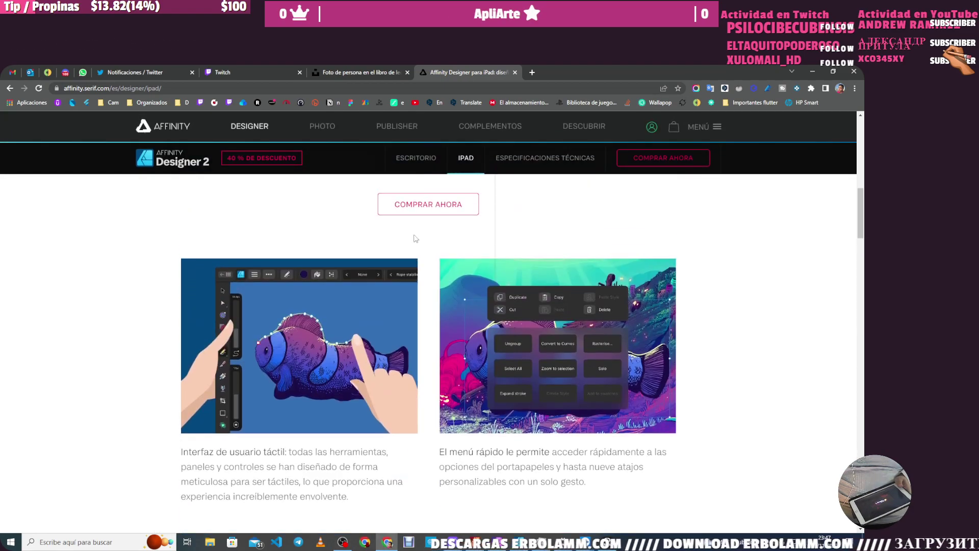
- Jump to the buy section showing the €14.99 iPad price and €119.99 universal V2 licence
left_click(259, 163)
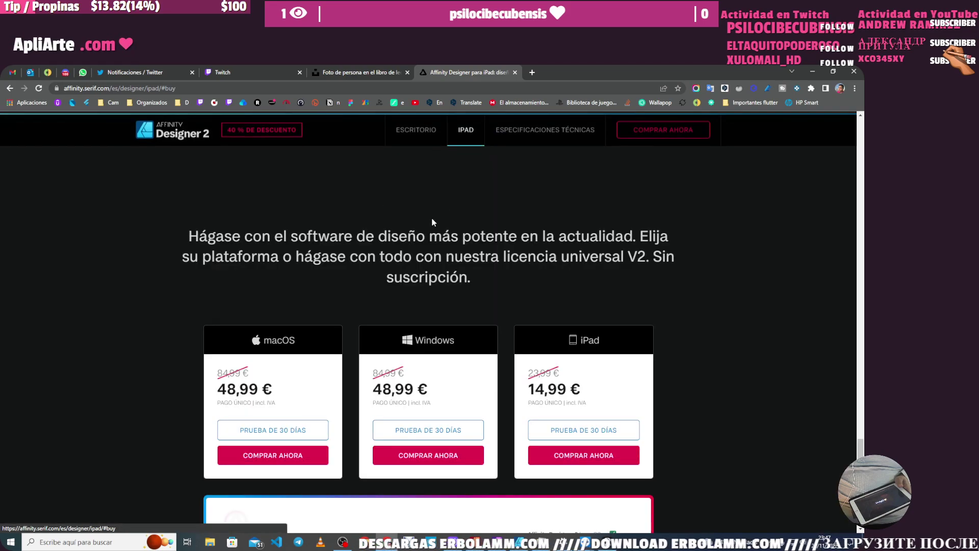
scroll(367, 320, "down", 4)
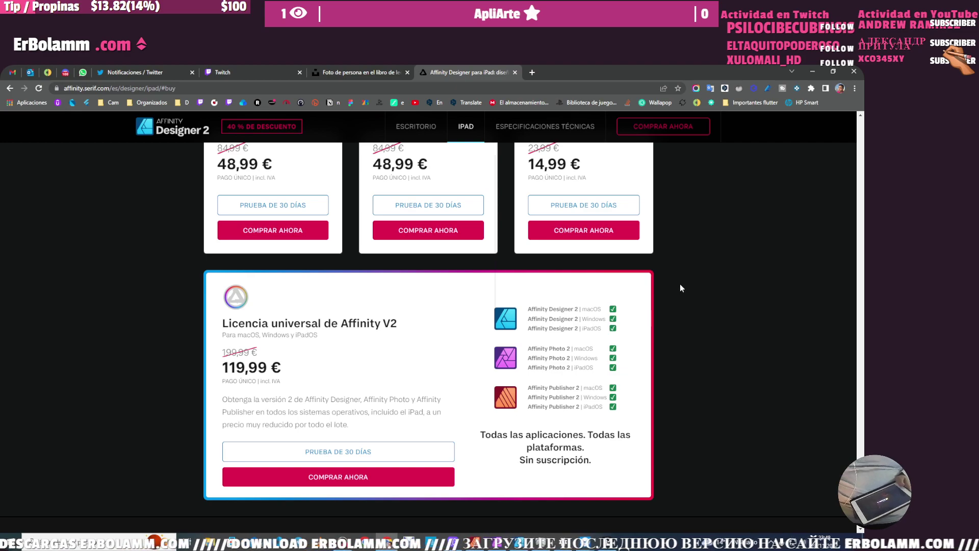
- Bring the TeamViewer iPad session back to the front to continue the Designer work
mouse_move(586, 542)
left_click(616, 497)
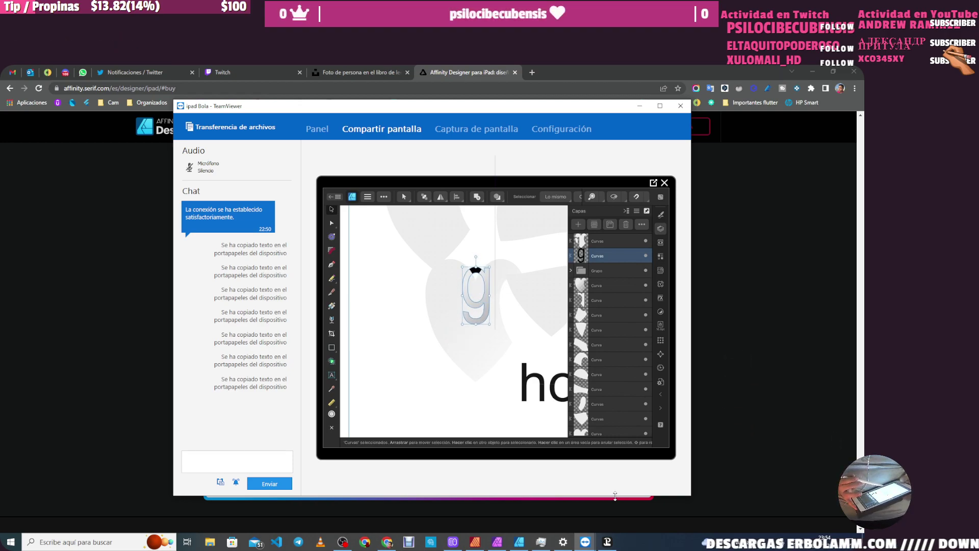
- Add the heart curve to the 'g' selection and switch to freehand selection
left_click(443, 319, "shift")
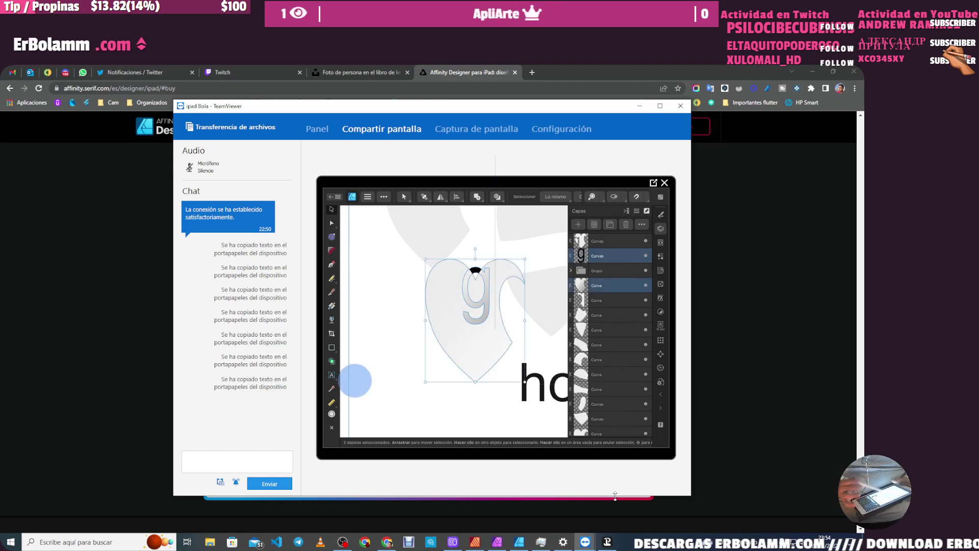
left_click(332, 361)
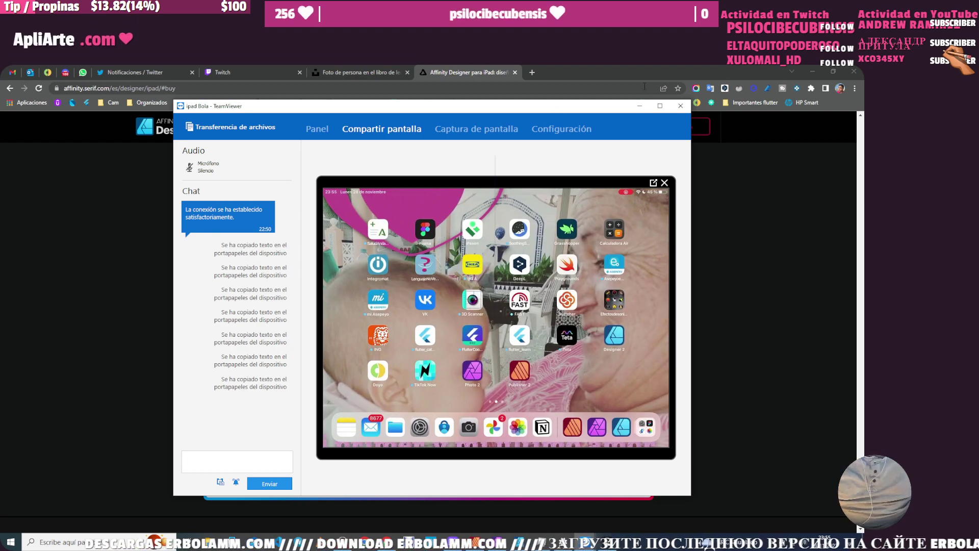
- Stop the iPad screen share, accept the Sesión patrocinada notice, and close TeamViewer
left_click(680, 105)
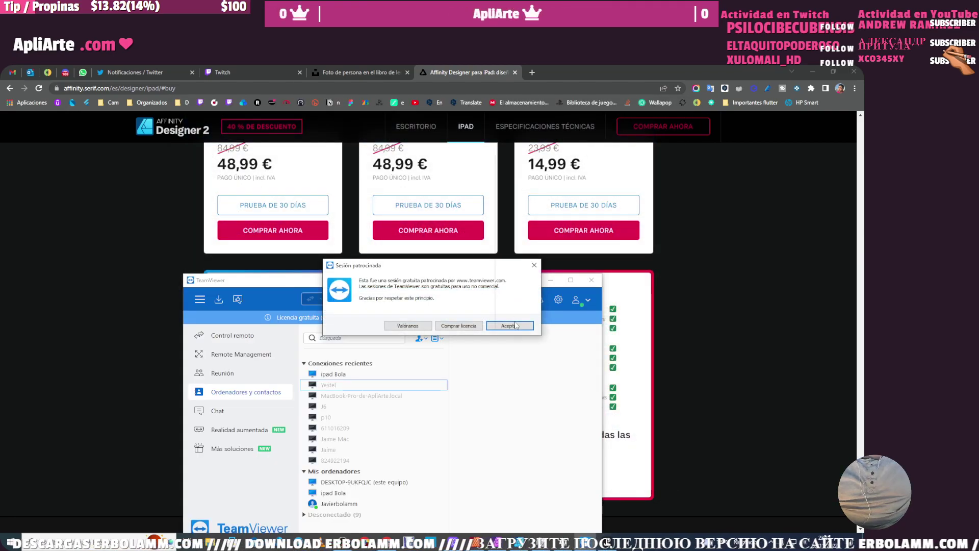
left_click(509, 325)
left_click(598, 280)
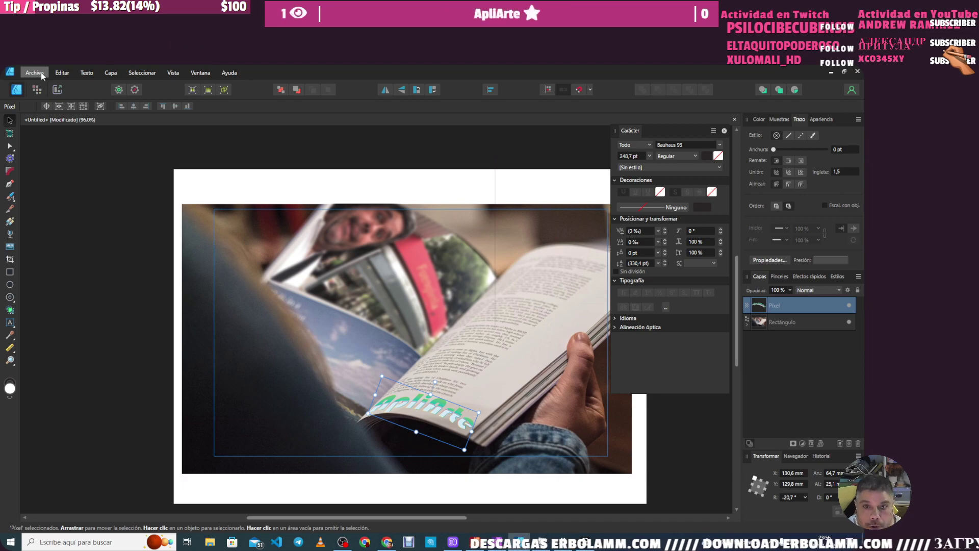
left_click(30, 72)
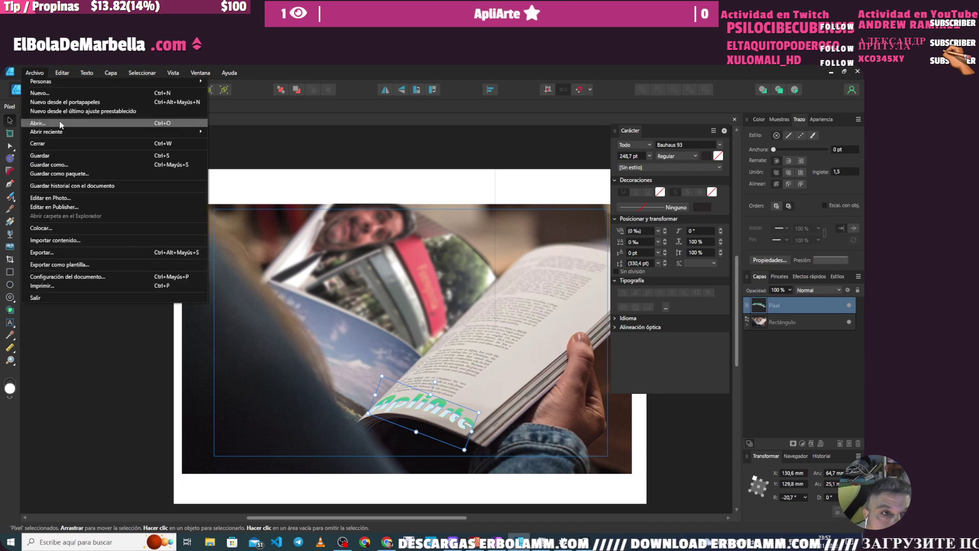
mouse_move(47, 132)
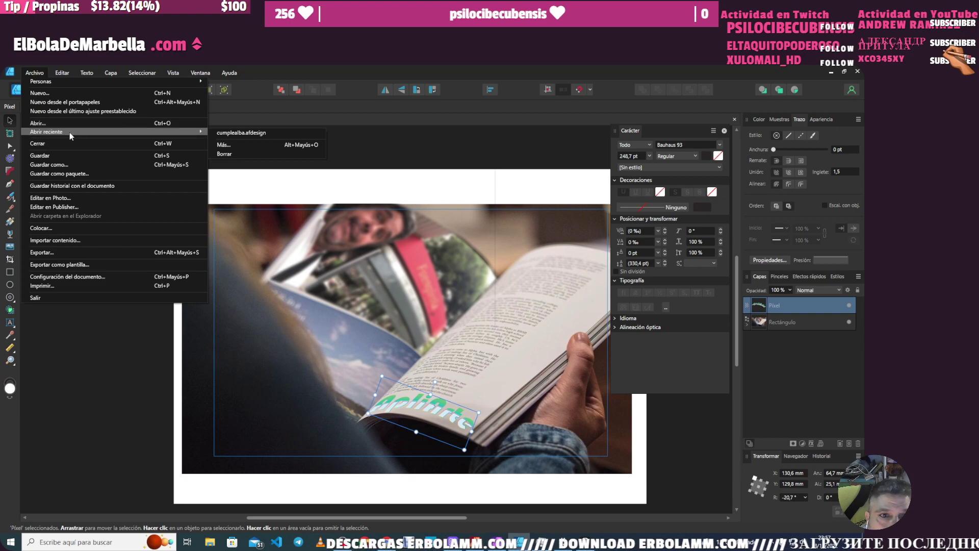
left_click(71, 124)
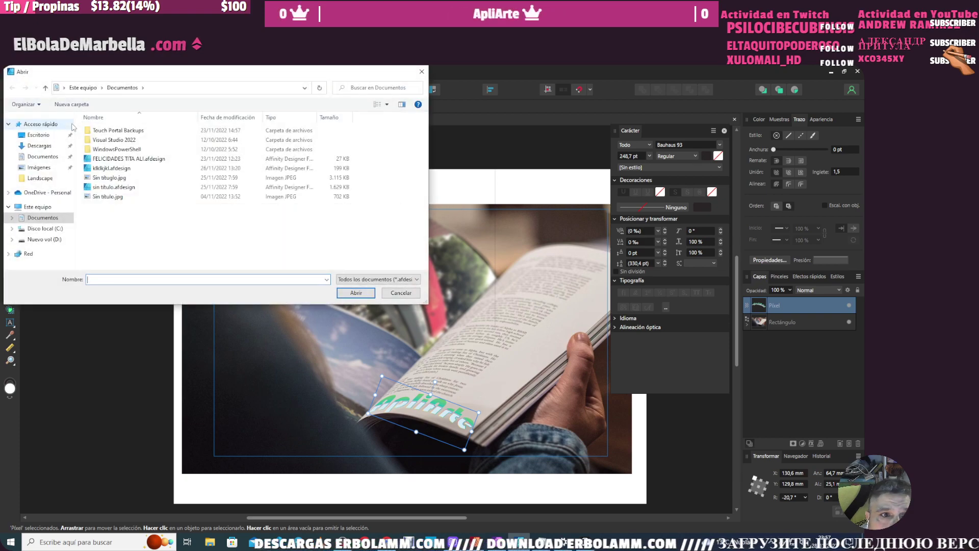
left_click(392, 295)
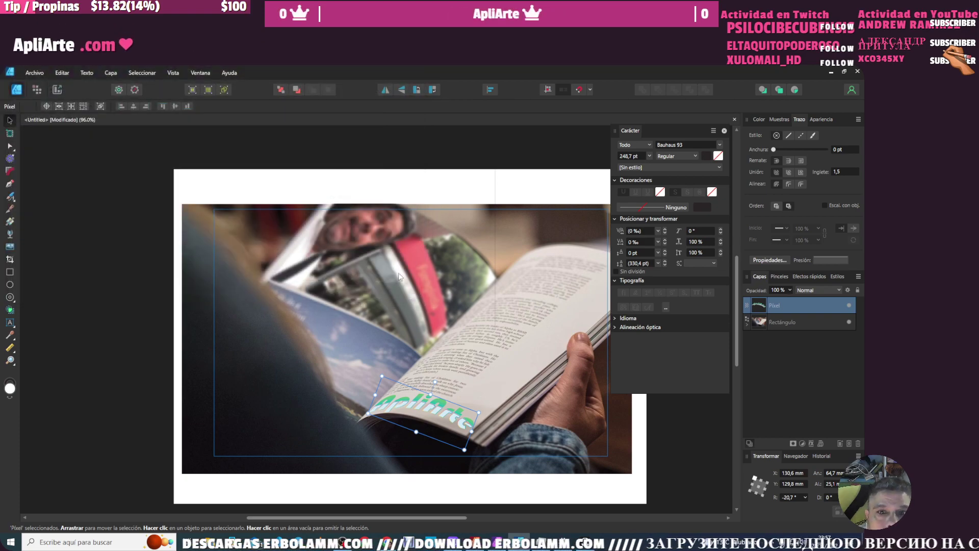